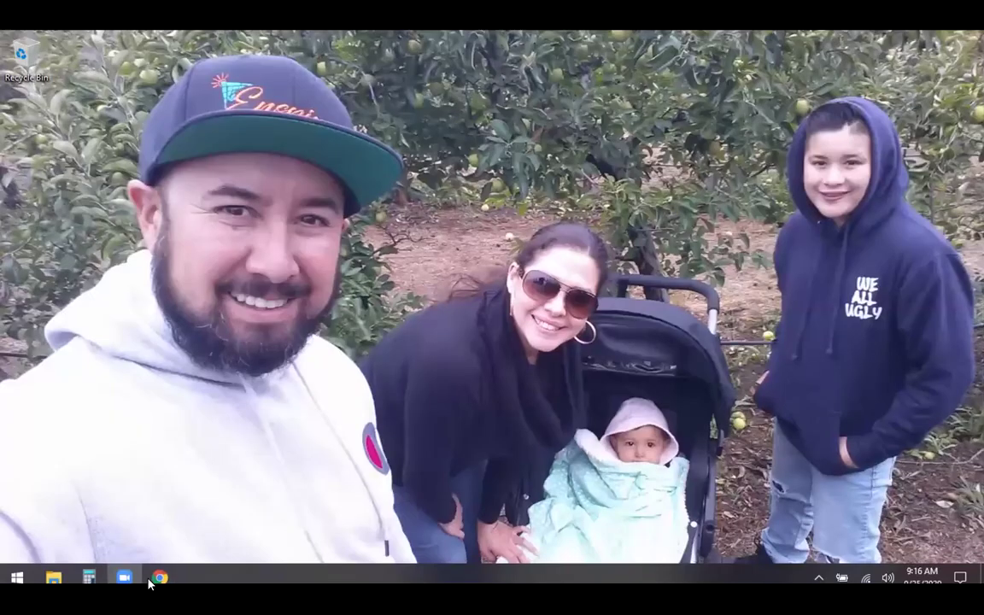
- Switch to the Kartra tab, open the Pages list, and close the YouTube and Weekly Q&A tabs
mouse_move(159, 577)
left_click(94, 487)
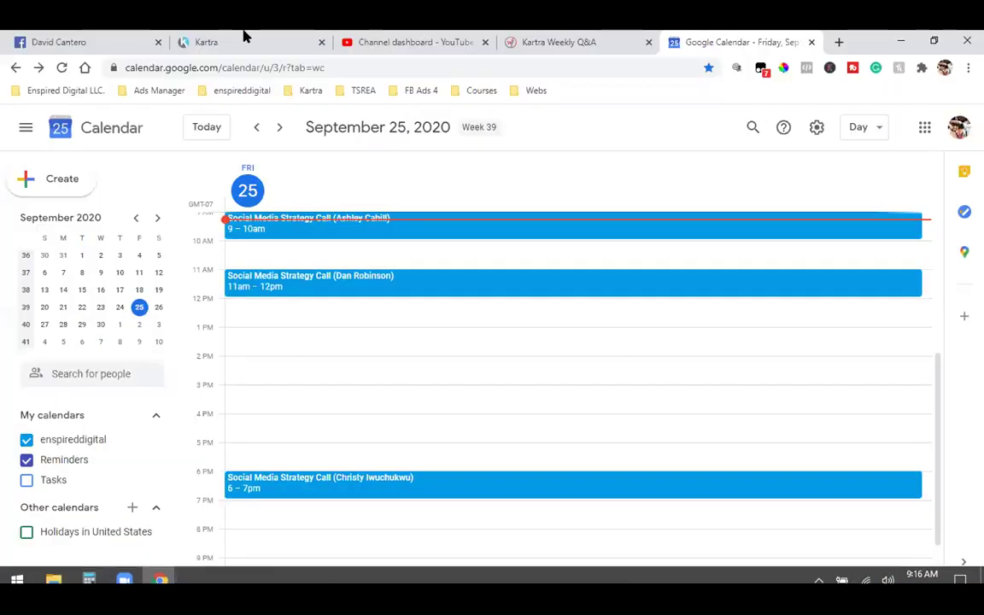
left_click(243, 36)
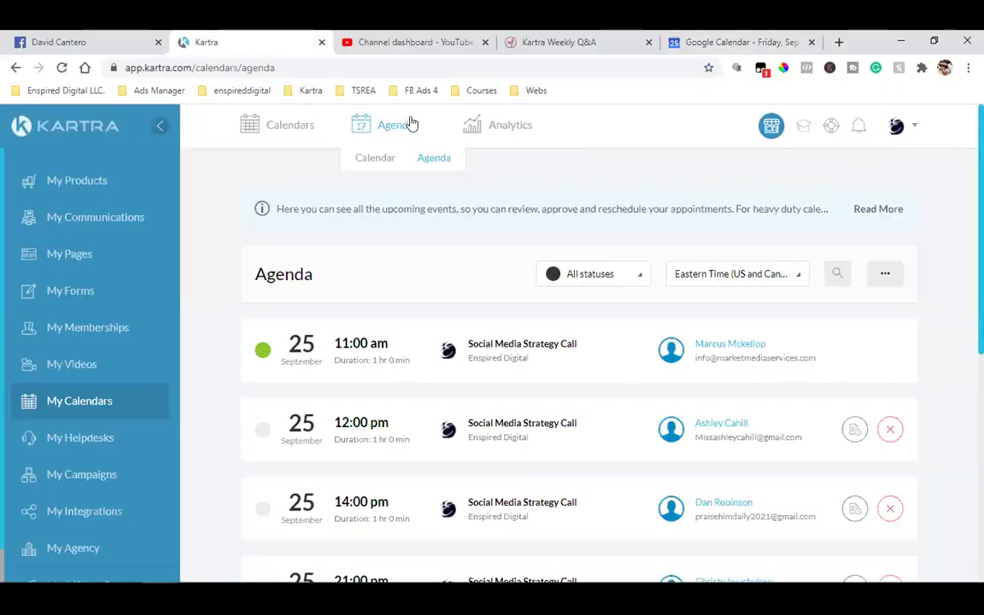
left_click(75, 258)
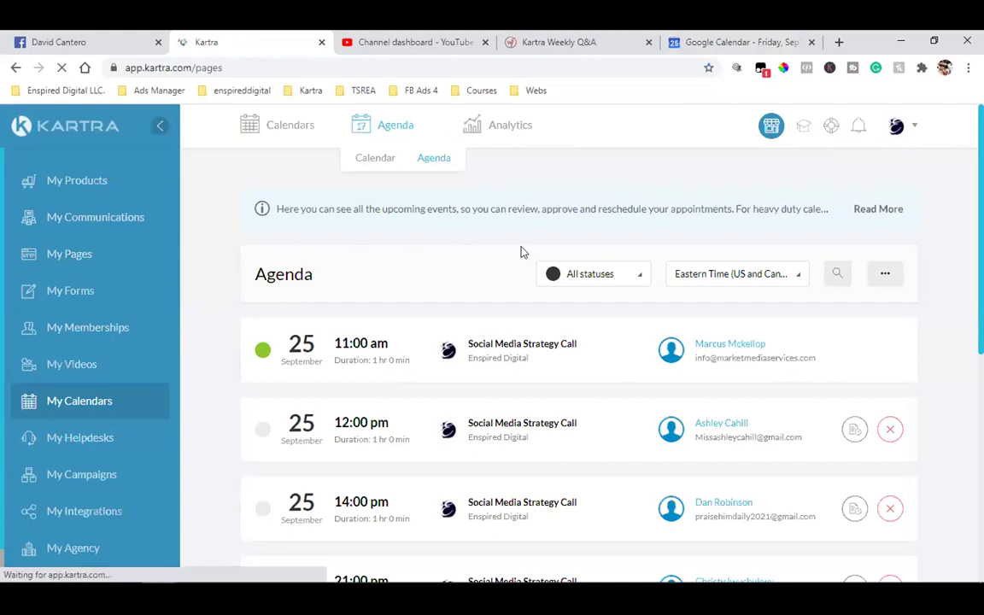
left_click(484, 43)
left_click(484, 43)
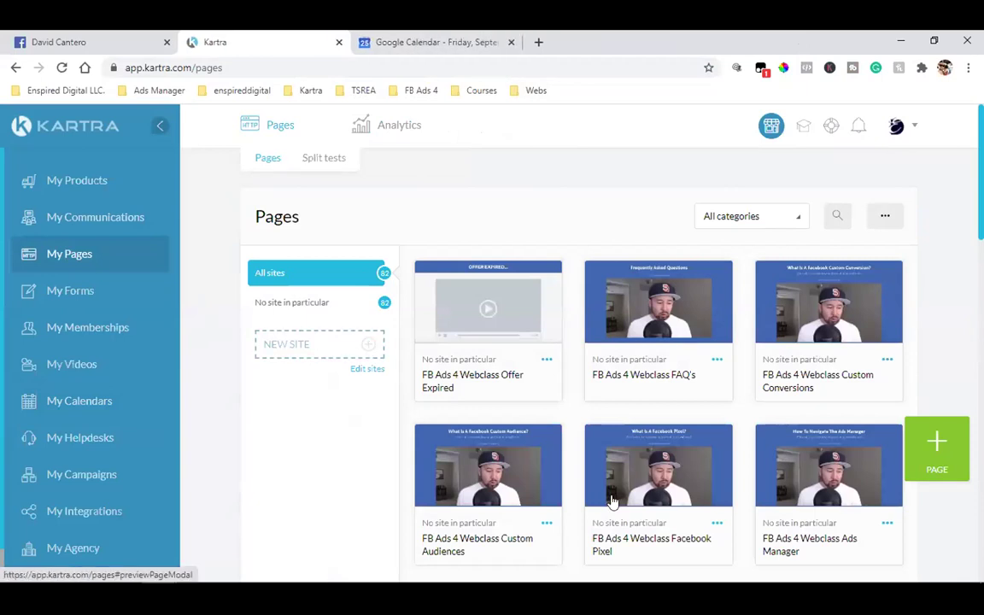
- Scroll down the 82-page Pages grid and back up to the top
scroll(286, 387, "down", 2)
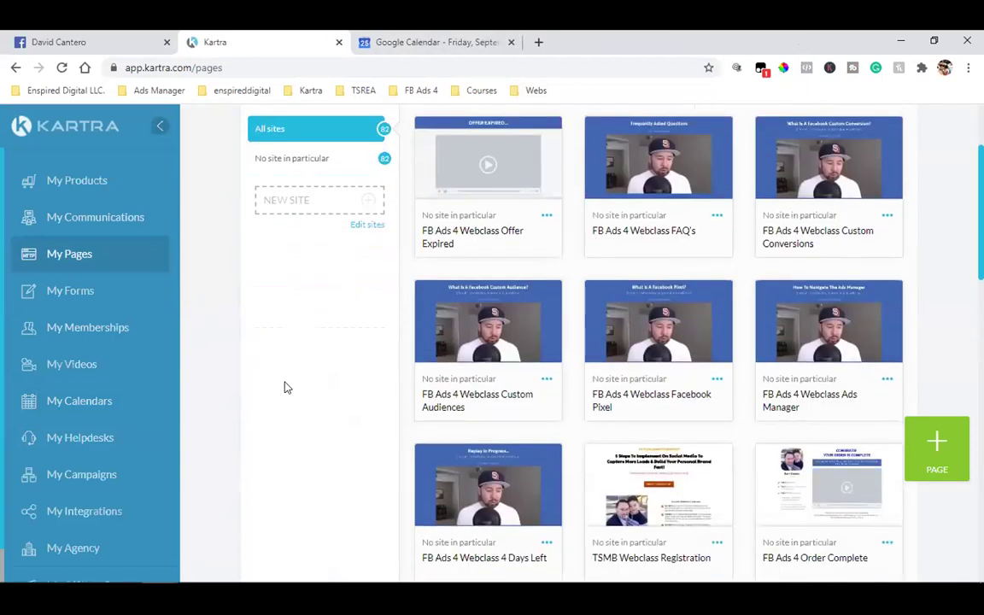
scroll(287, 387, "up", 2)
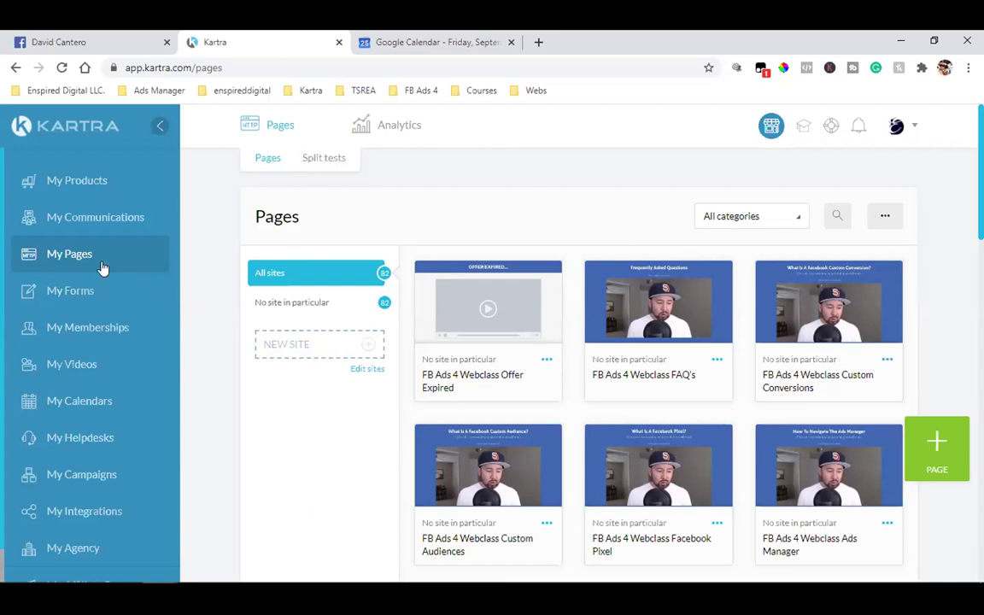
- Show the lead Lists under My Communications, then start a new incognito Chrome window
left_click(65, 221)
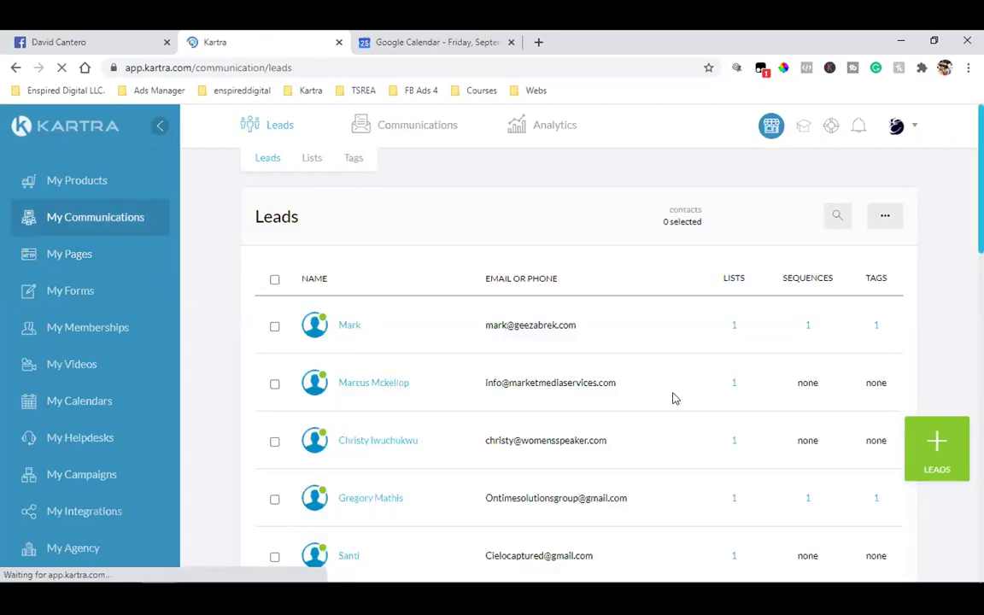
left_click(306, 160)
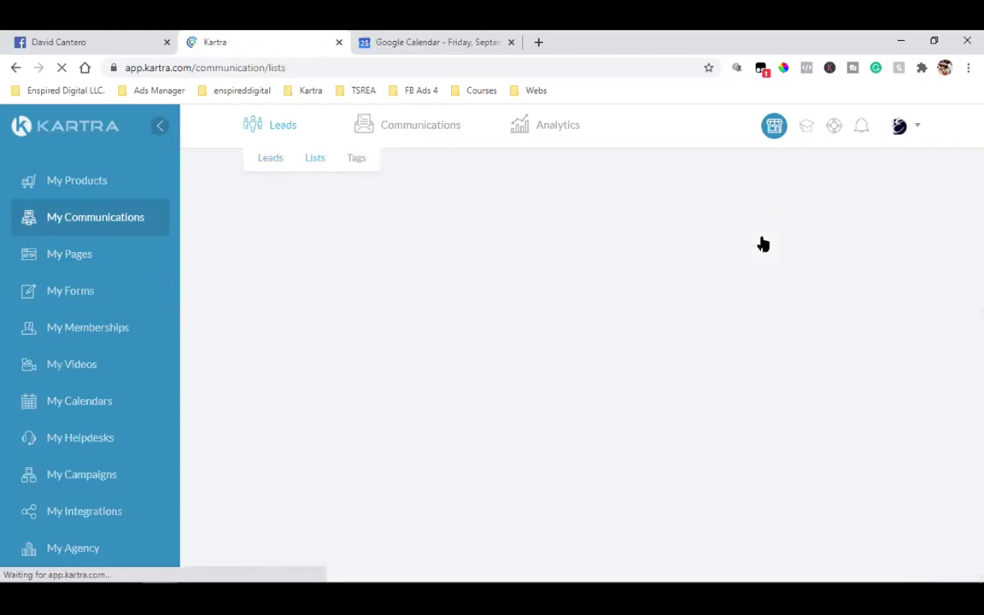
left_click(967, 67)
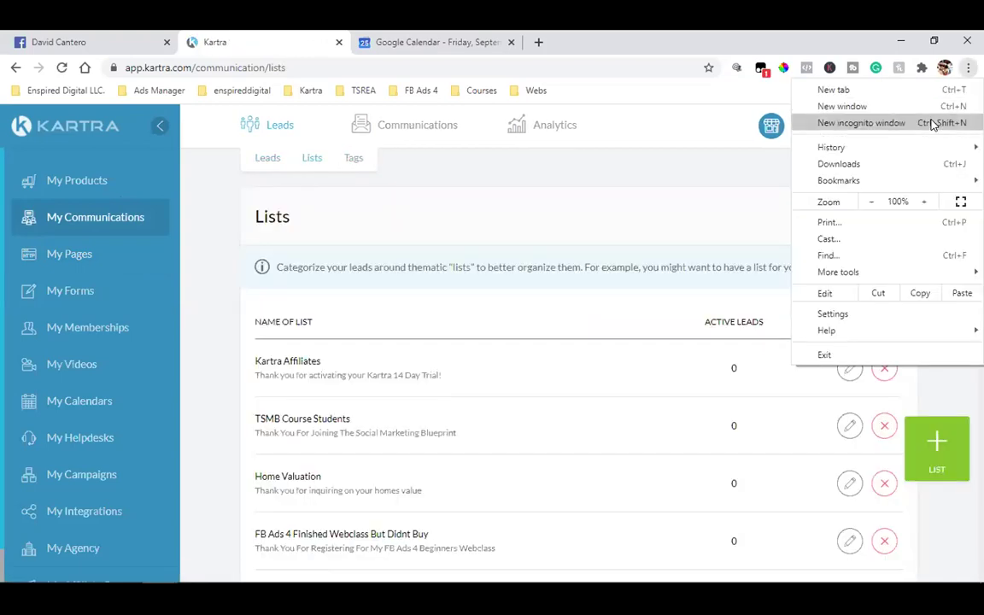
left_click(933, 122)
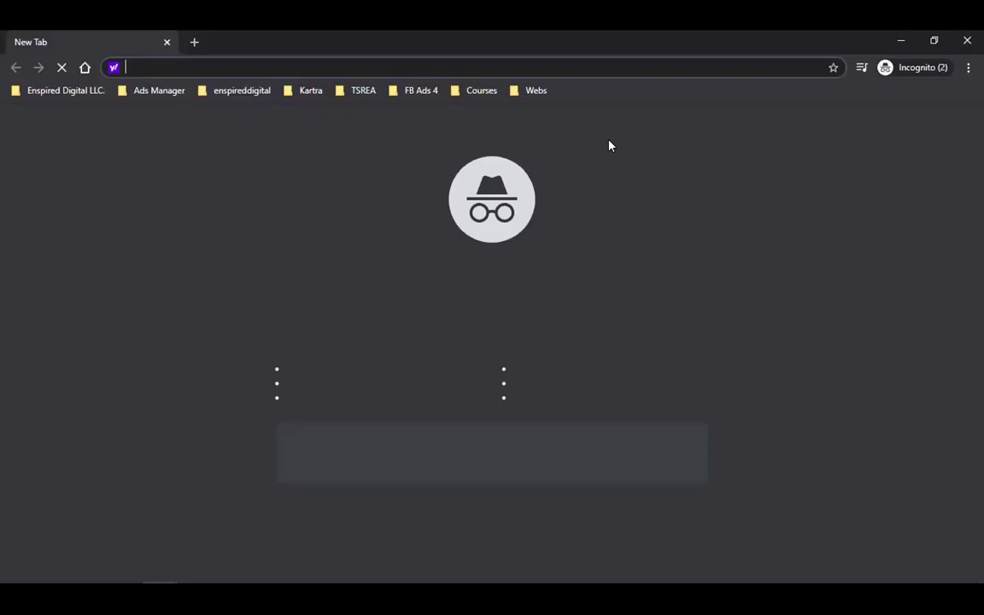
- Enter thesocialrealestateagent.com/freebook in the incognito address bar to load the FREE eBook page
type("the")
key("End")
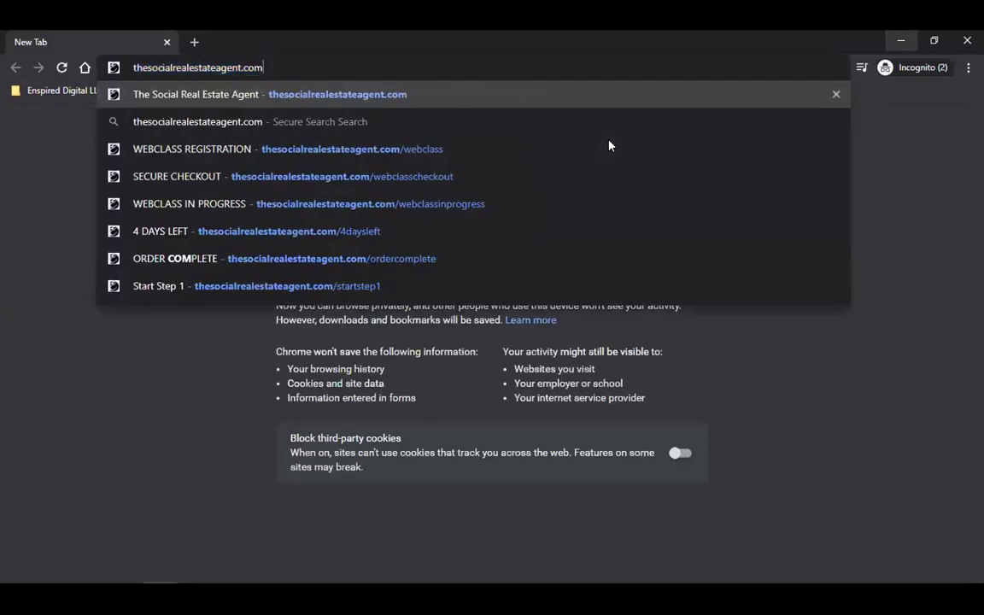
type("/freebv")
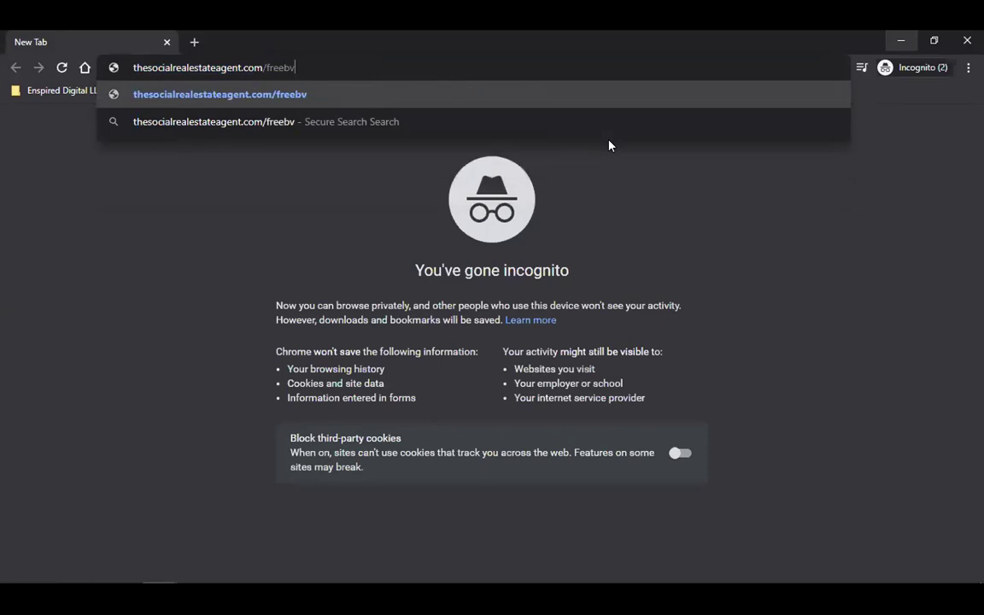
key("BackSpace")
type("ook?r_done=1")
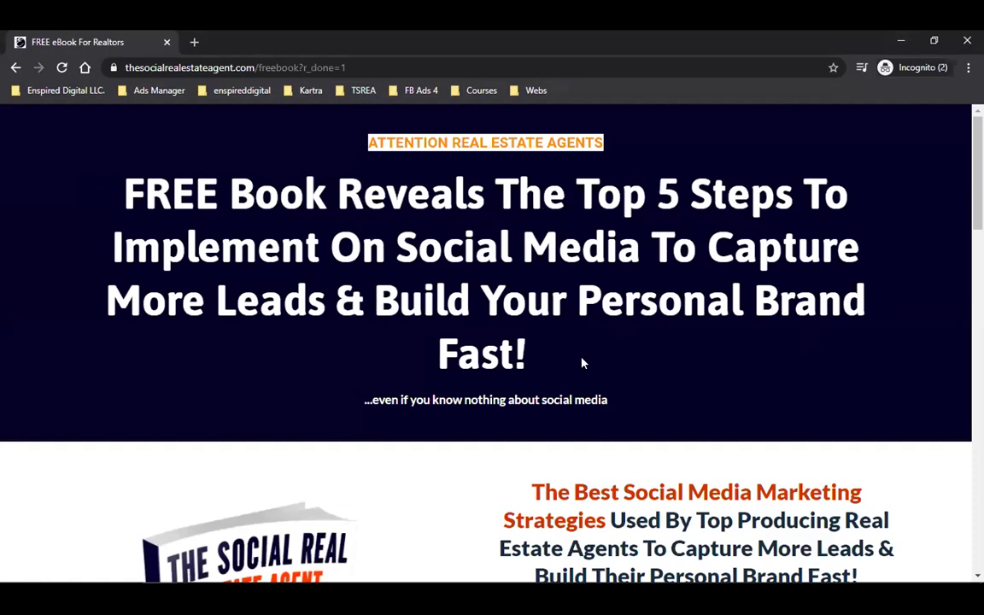
scroll(507, 289, "down", 3)
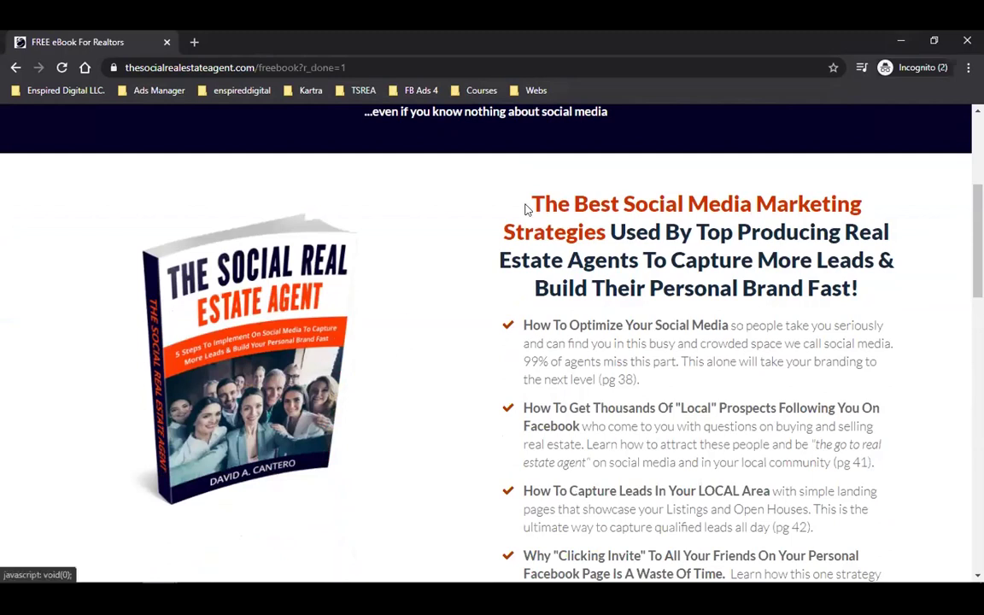
left_click_drag(549, 194, 799, 288)
scroll(762, 289, "up", 3)
scroll(366, 208, "up", 2)
left_click_drag(367, 194, 418, 247)
scroll(666, 352, "down", 4)
left_click_drag(568, 210, 702, 415)
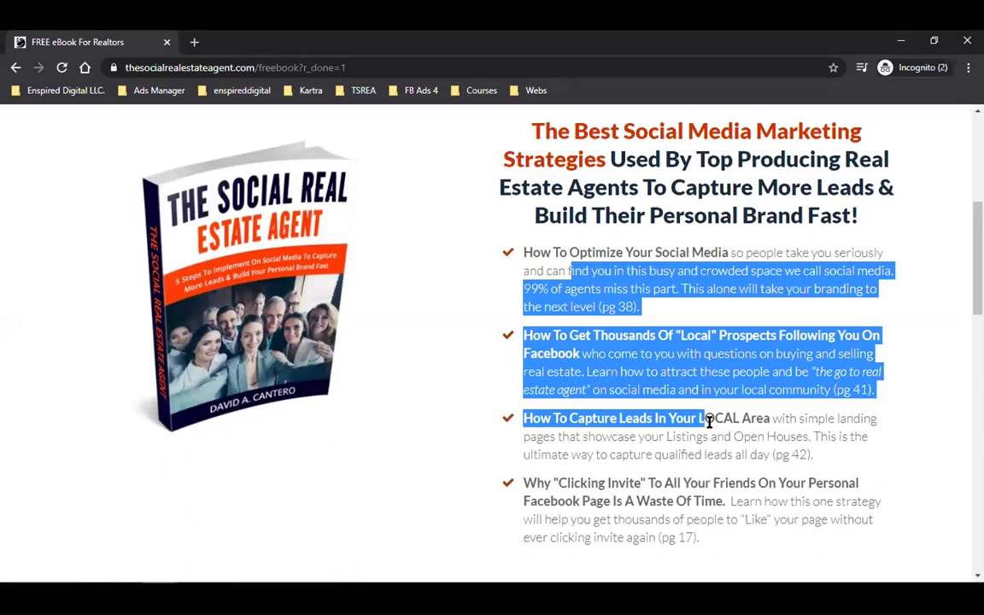
scroll(685, 393, "down", 2)
scroll(666, 373, "up", 1)
scroll(666, 374, "down", 4)
scroll(667, 373, "up", 2)
scroll(667, 374, "down", 8)
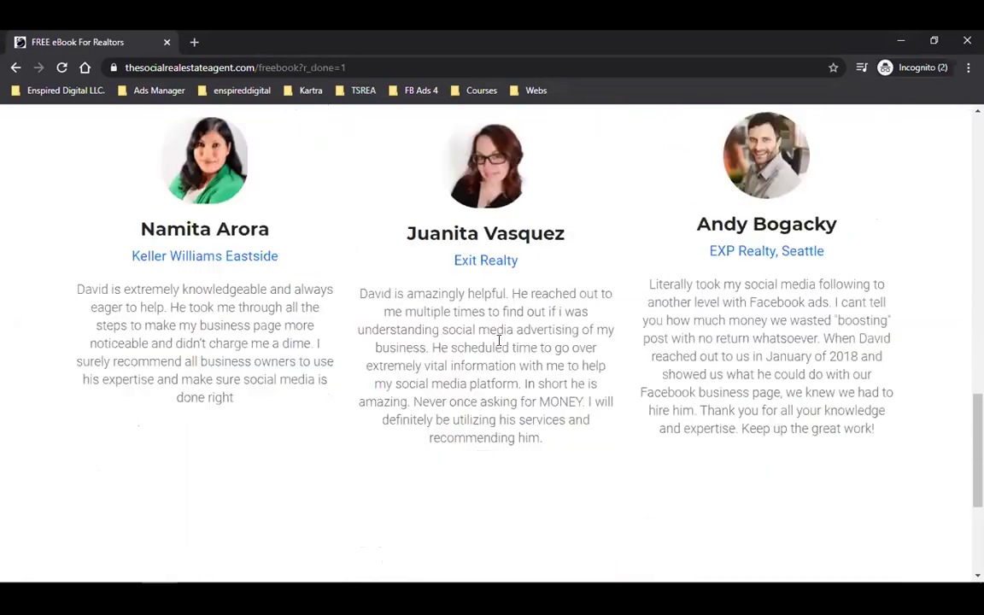
scroll(500, 345, "down", 1)
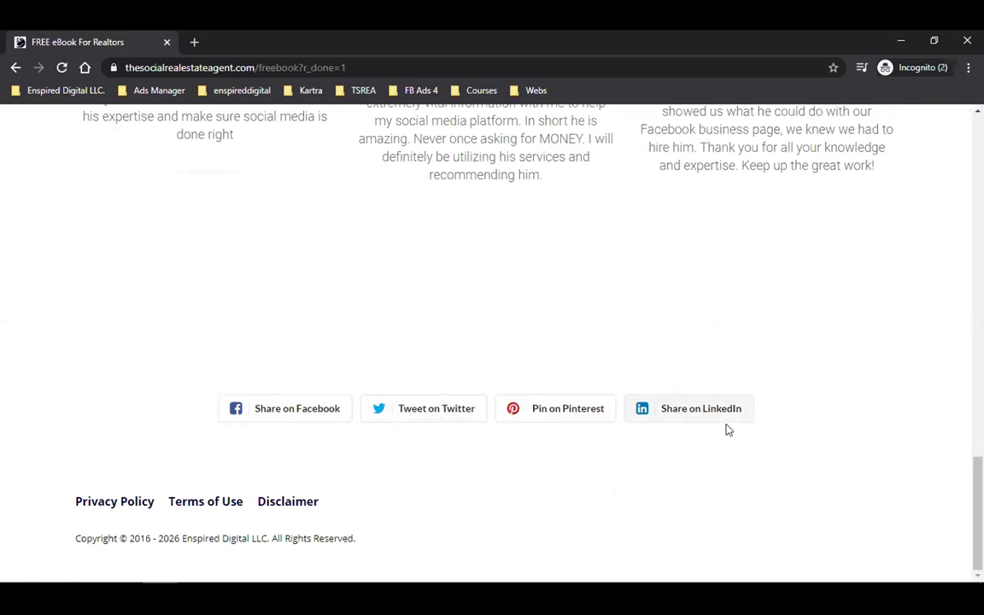
scroll(739, 431, "up", 2)
scroll(742, 430, "up", 6)
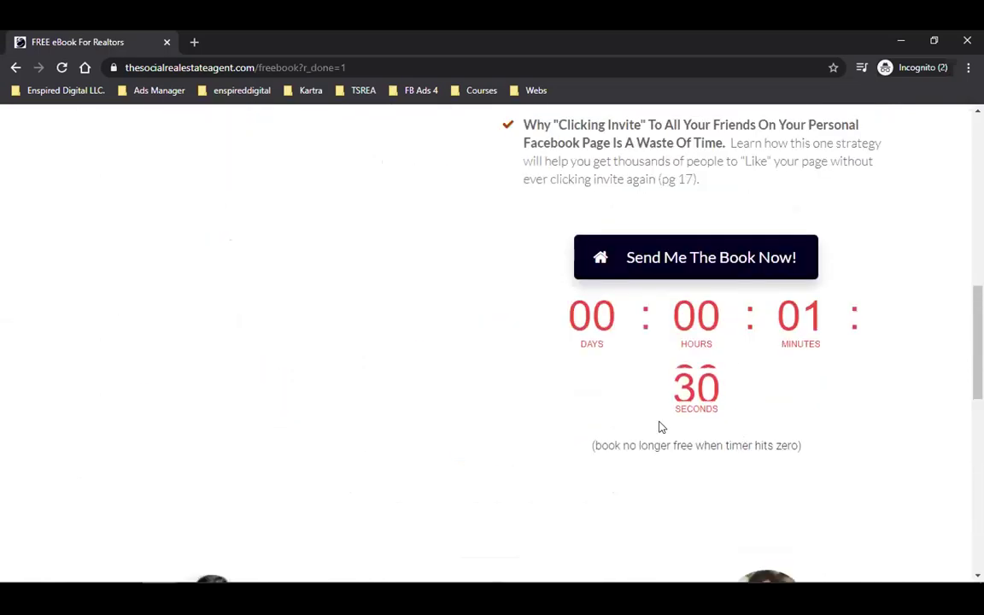
scroll(672, 397, "up", 2)
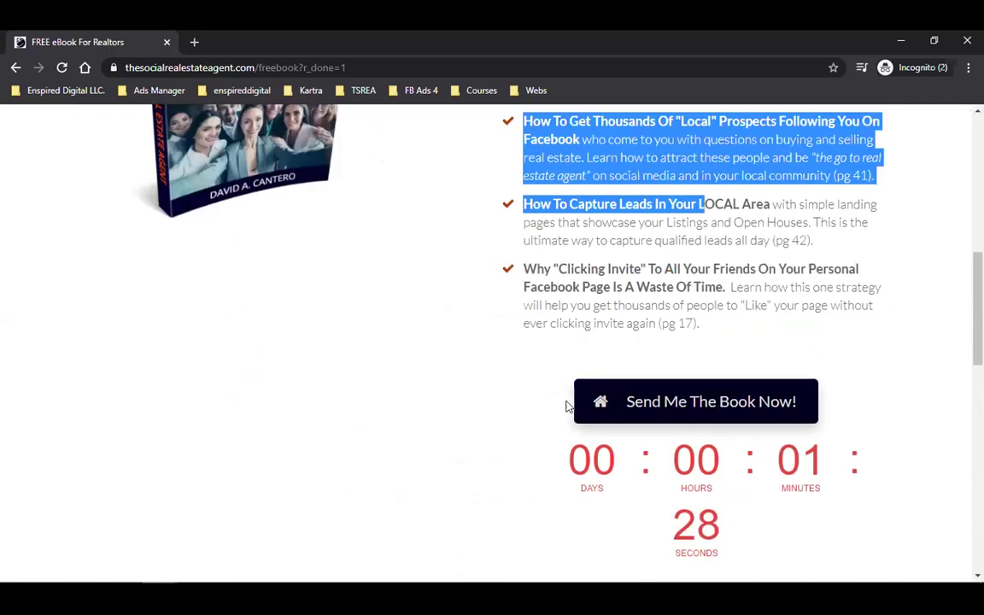
left_click(702, 411)
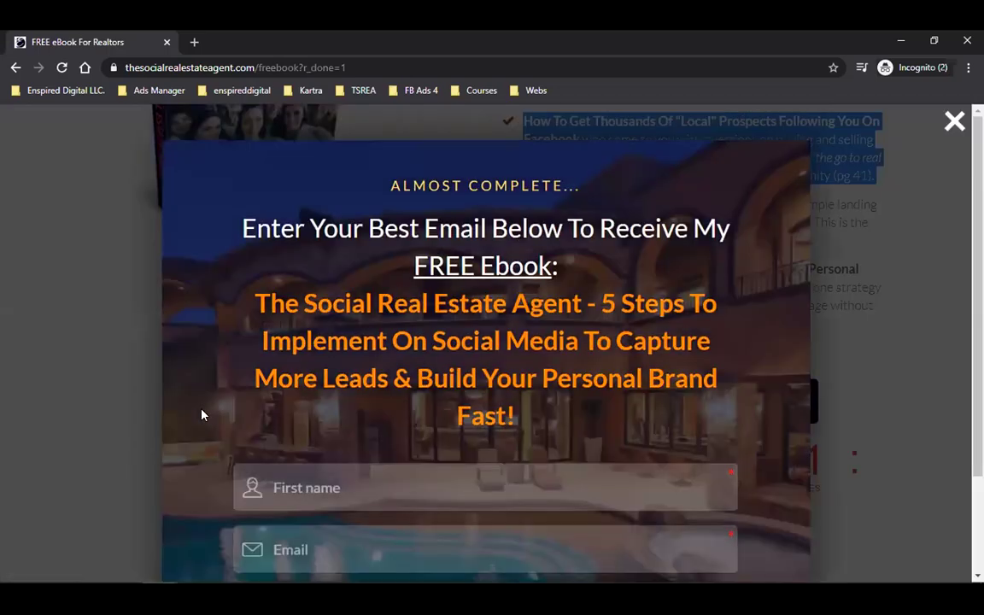
scroll(207, 413, "down", 2)
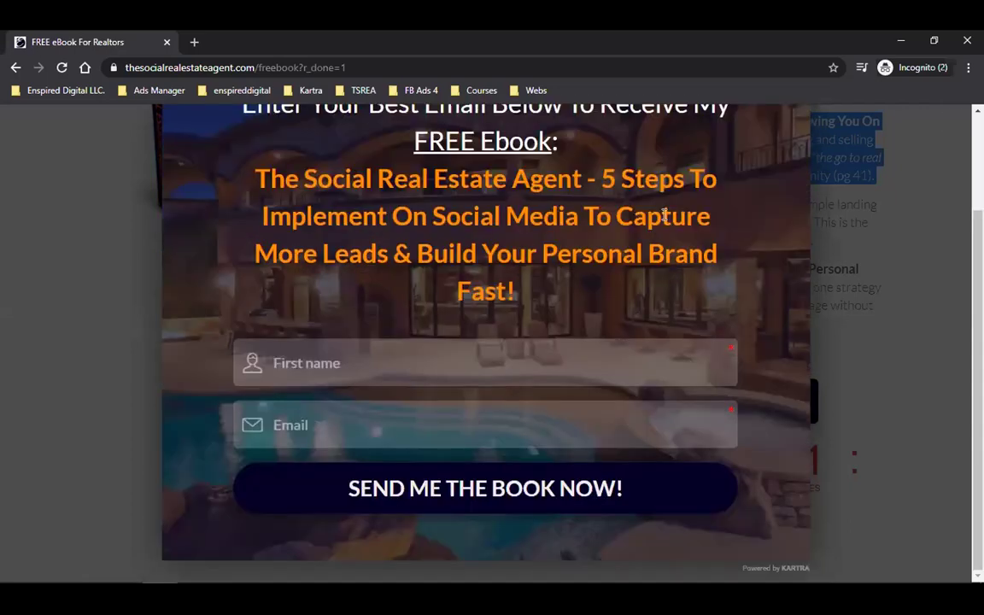
left_click(837, 301)
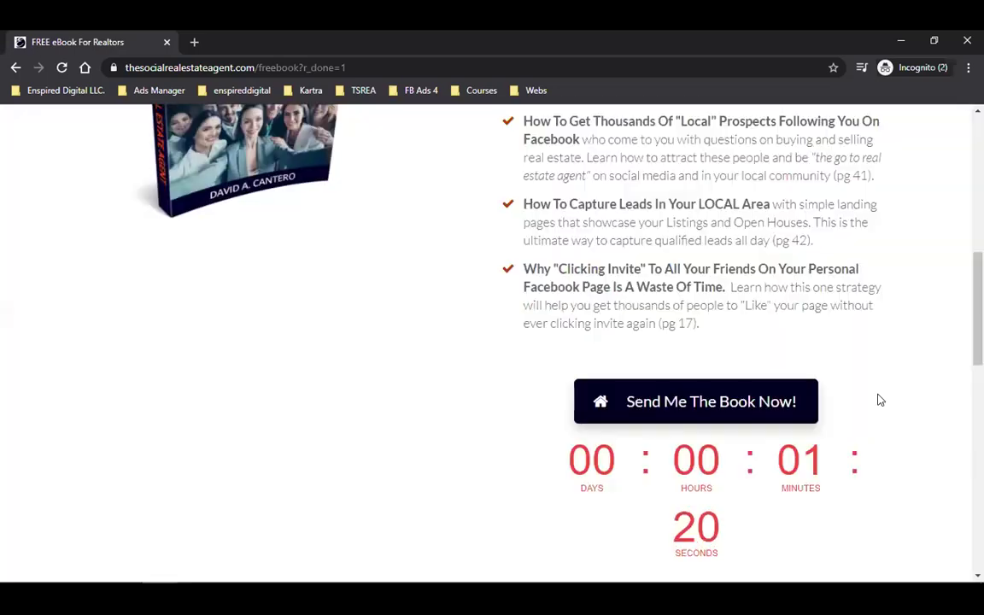
scroll(418, 273, "up", 3)
scroll(419, 273, "up", 3)
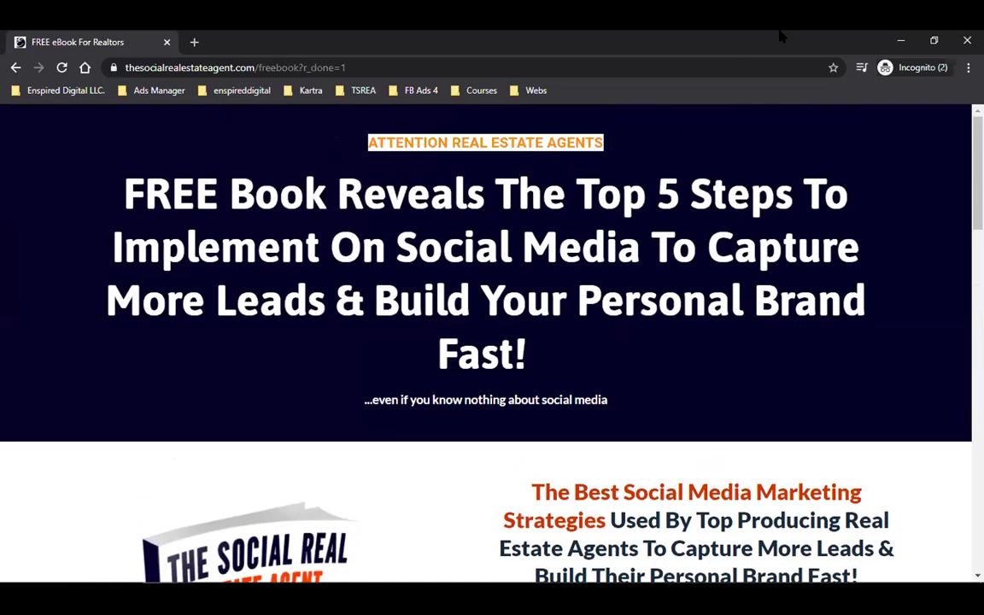
- Return to Kartra, open the email sequences list, and inspect the TSMB Webclass 4 Days Left row
left_click(900, 40)
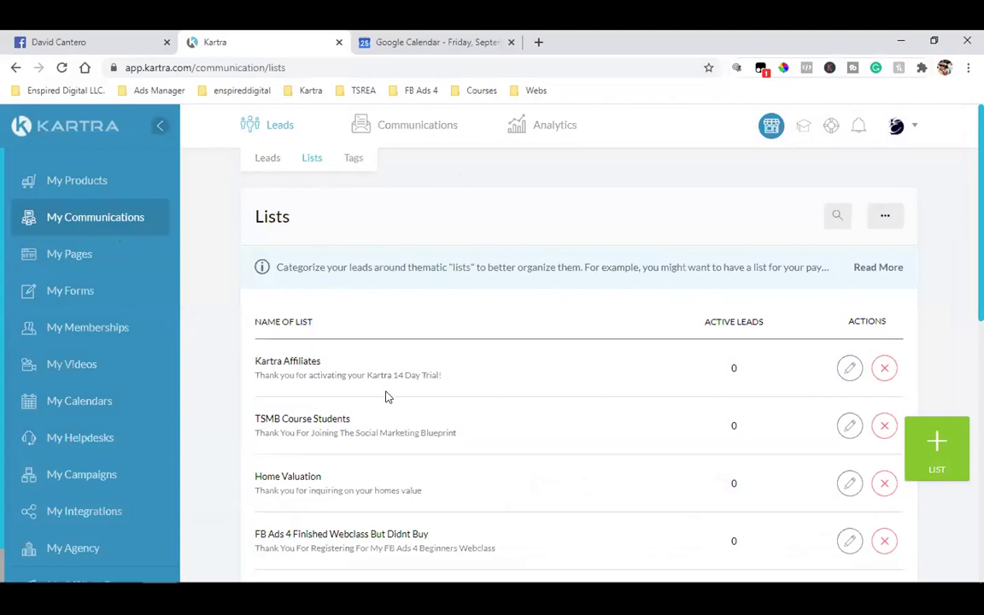
mouse_move(417, 128)
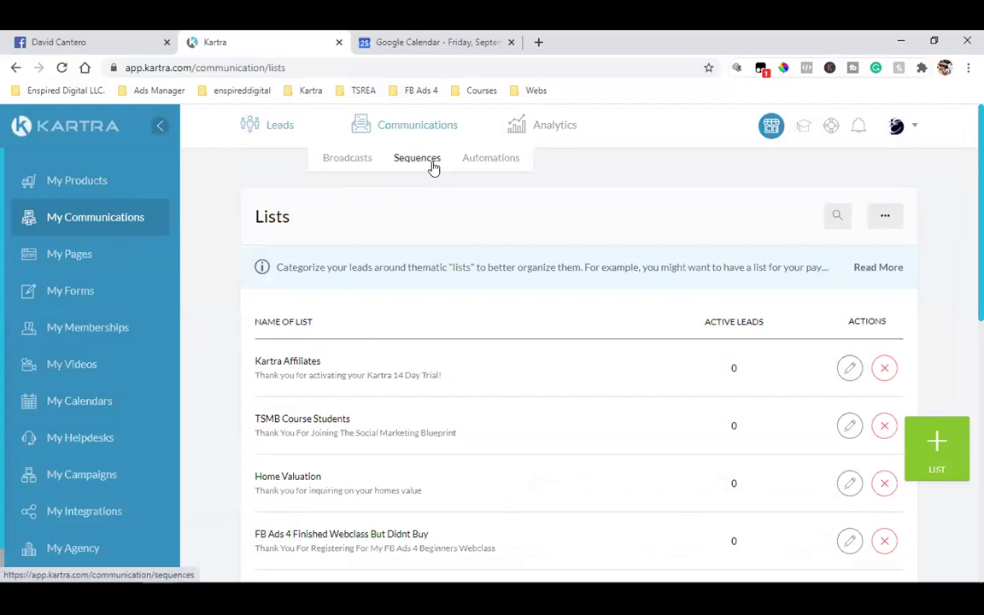
left_click(432, 166)
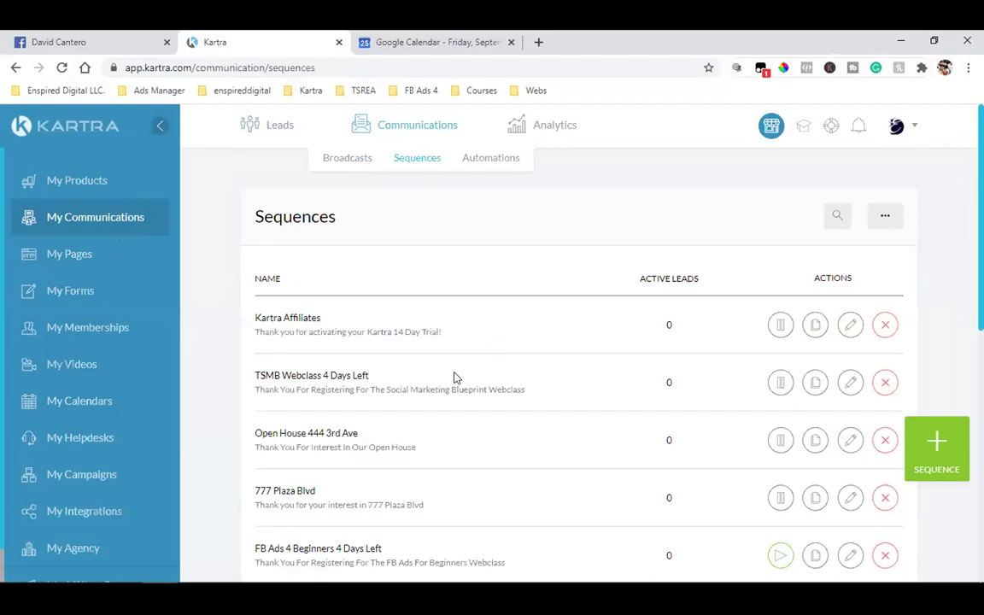
triple_click(305, 373)
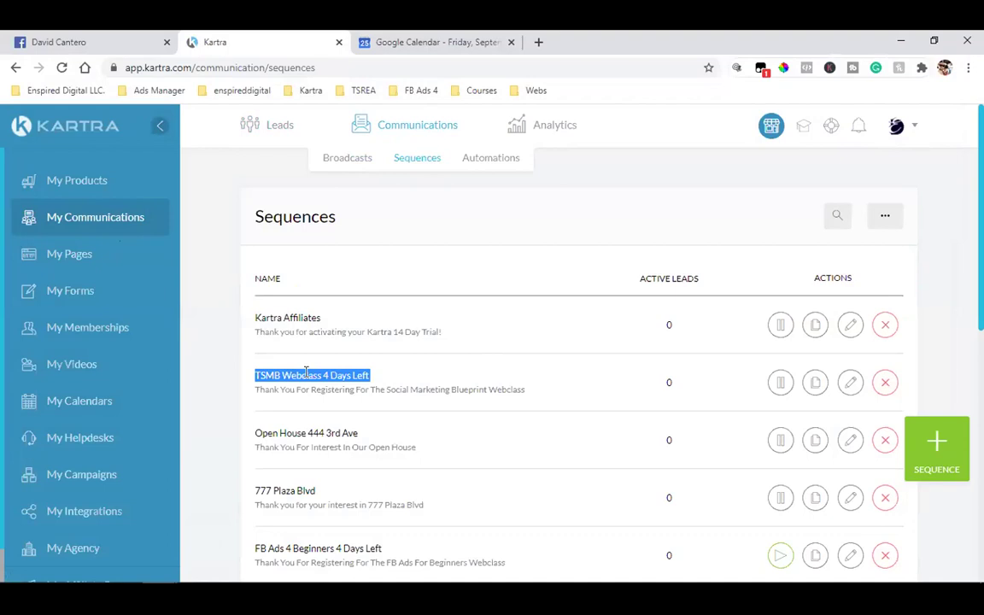
left_click(270, 375)
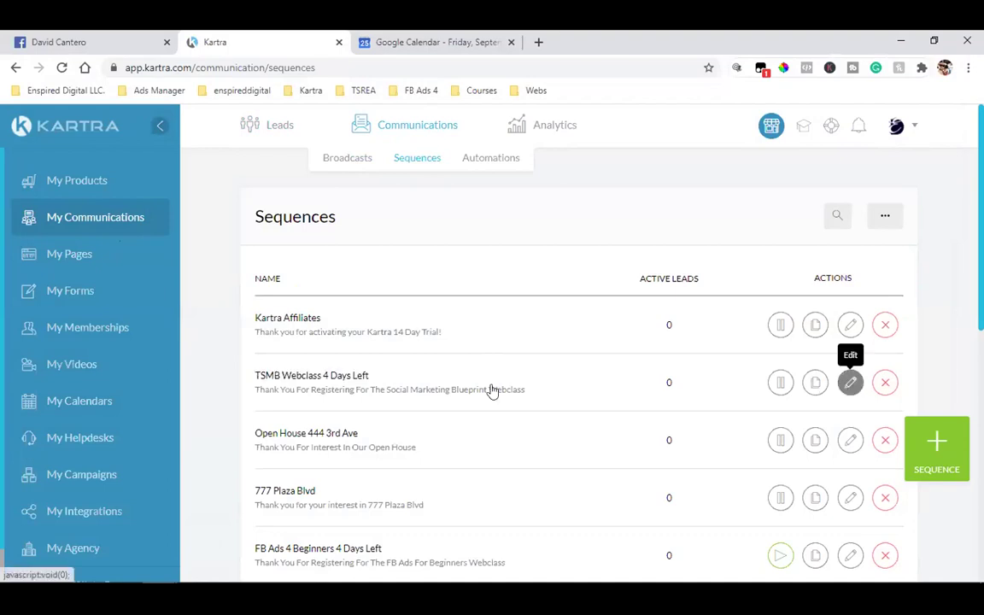
left_click_drag(308, 376, 248, 380)
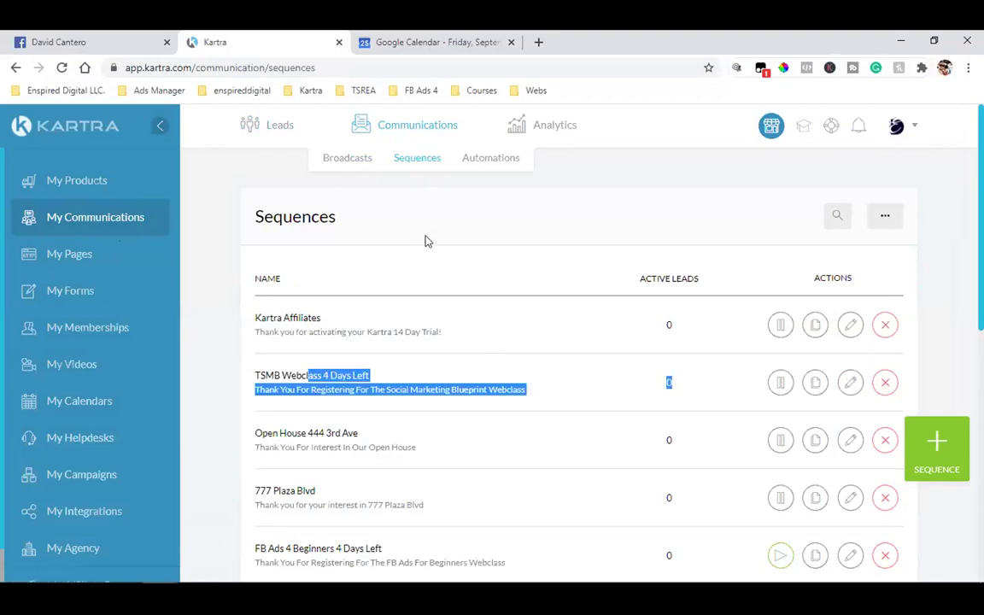
left_click(420, 184)
- Load more sequences and open the TSREA Book - 5 Steps sequence for editing
scroll(412, 247, "down", 2)
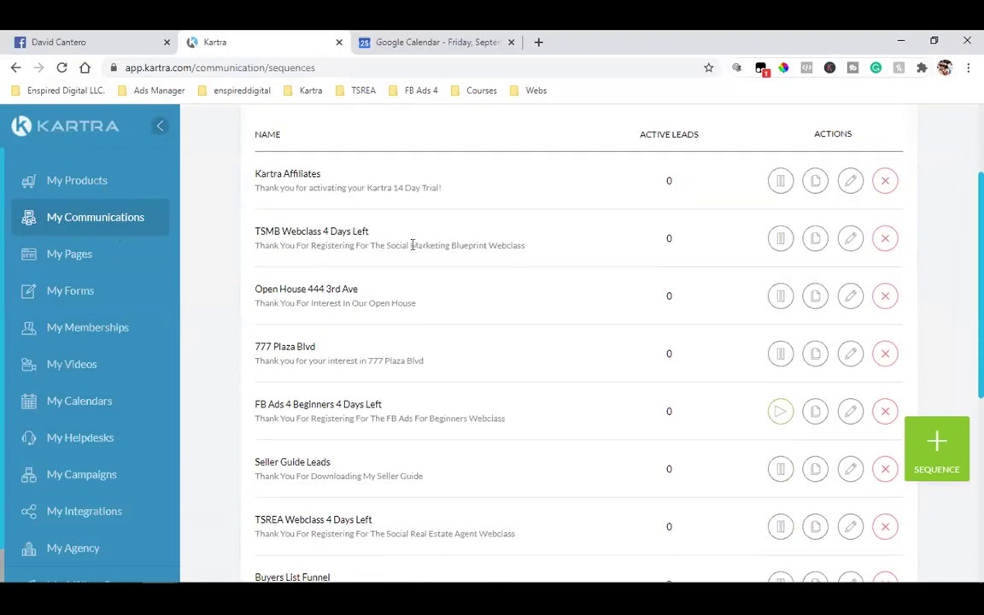
scroll(412, 245, "down", 3)
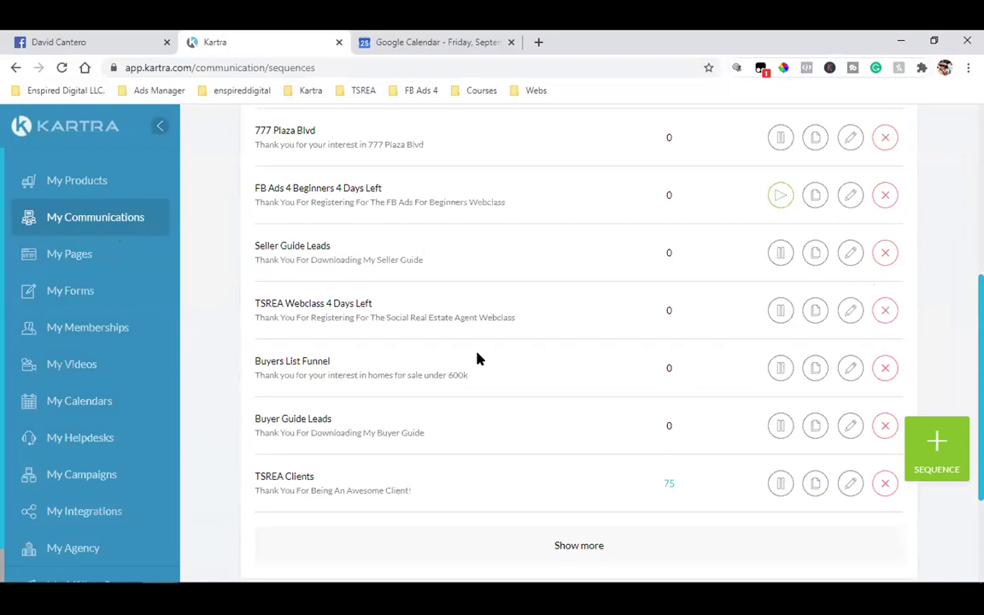
scroll(478, 358, "up", 2)
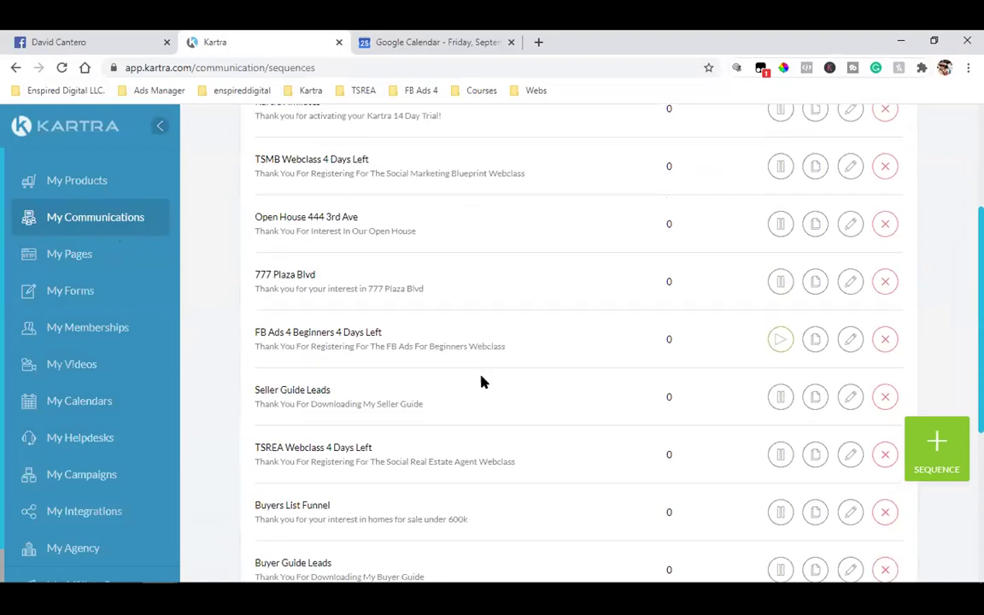
scroll(507, 388, "up", 1)
scroll(507, 388, "down", 3)
left_click(575, 478)
scroll(575, 478, "down", 1)
double_click(299, 389)
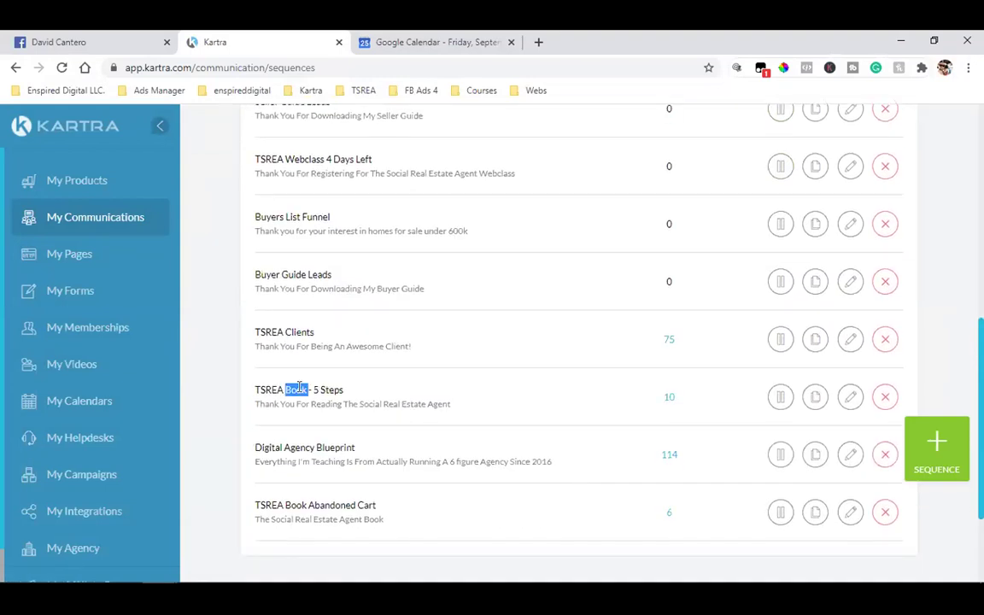
triple_click(299, 389)
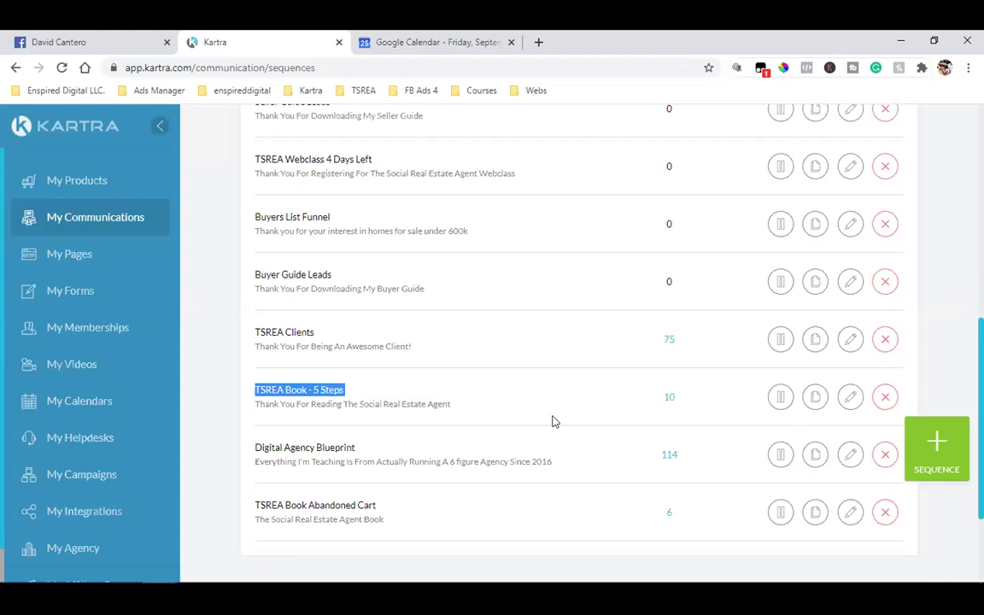
left_click(849, 396)
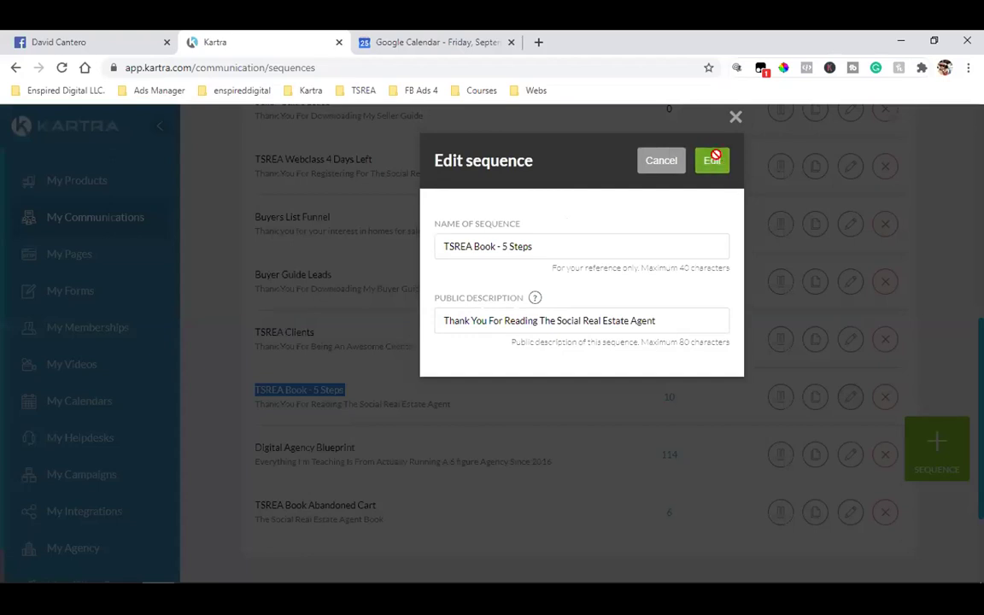
- Open TSREA Book - 5 Steps in the builder, scroll its email chain, and open step 11's options
left_click(712, 161)
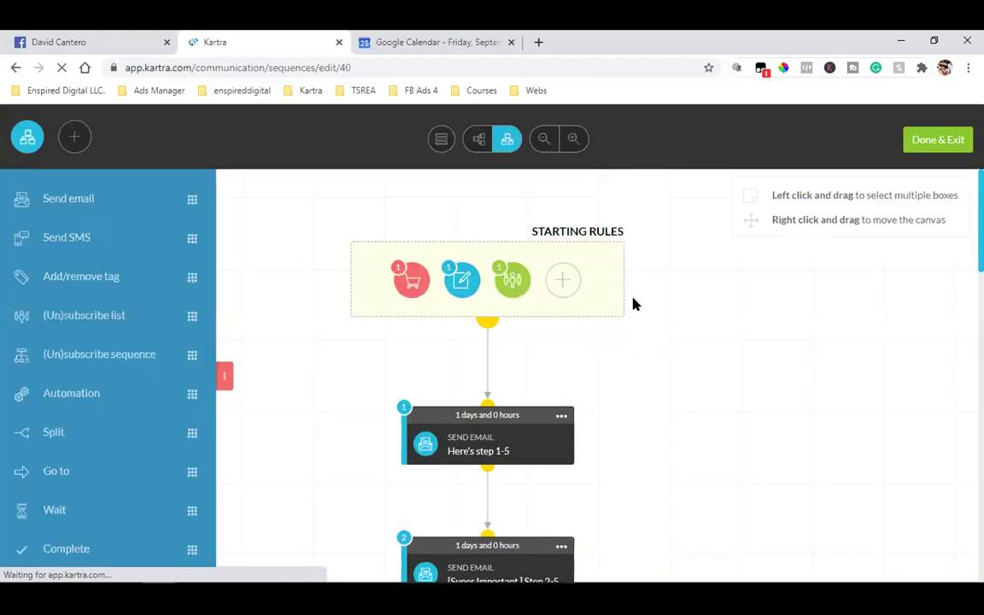
scroll(662, 306, "down", 3)
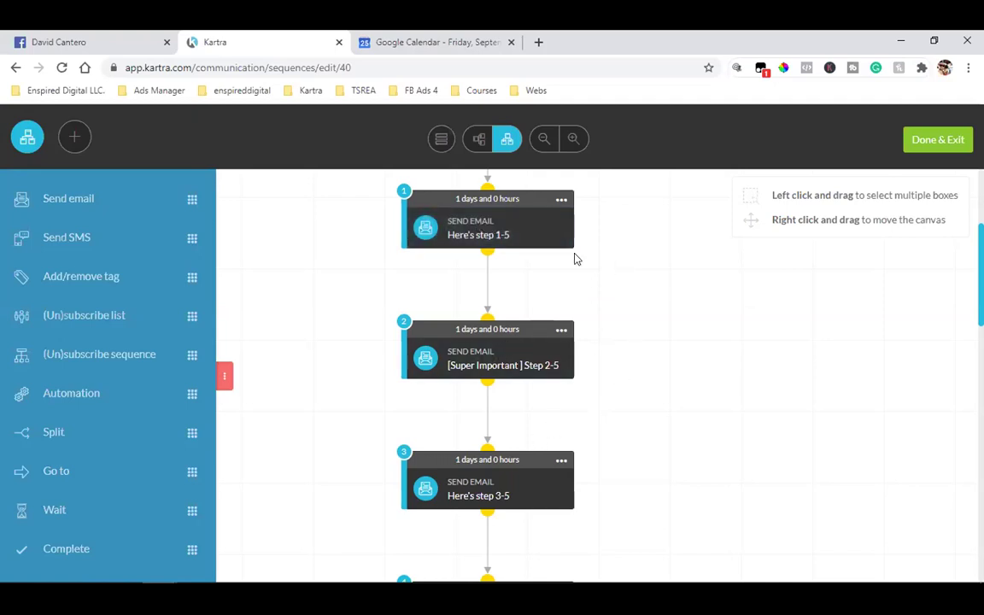
scroll(680, 263, "down", 5)
scroll(667, 323, "down", 8)
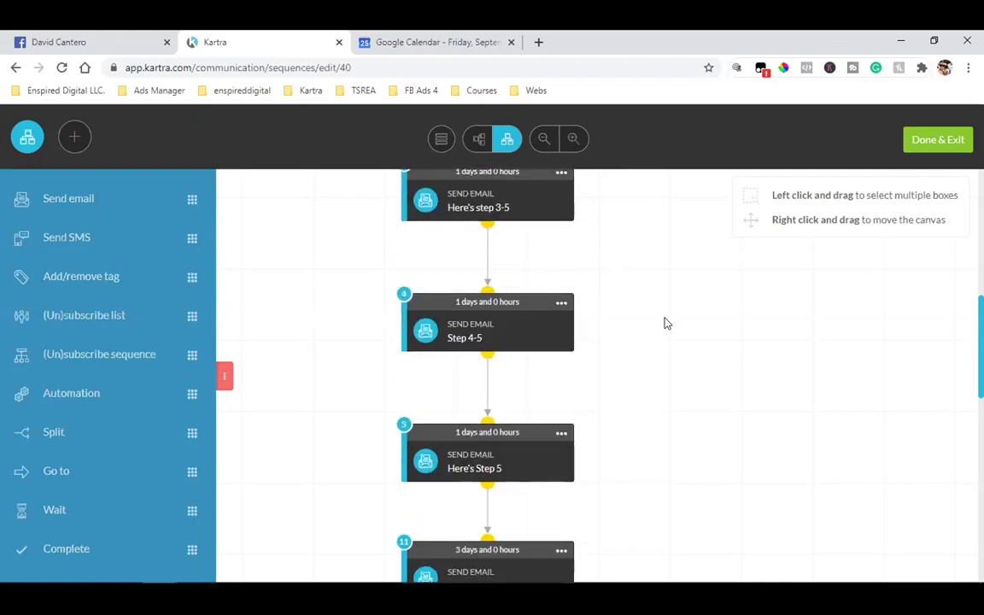
scroll(666, 323, "down", 7)
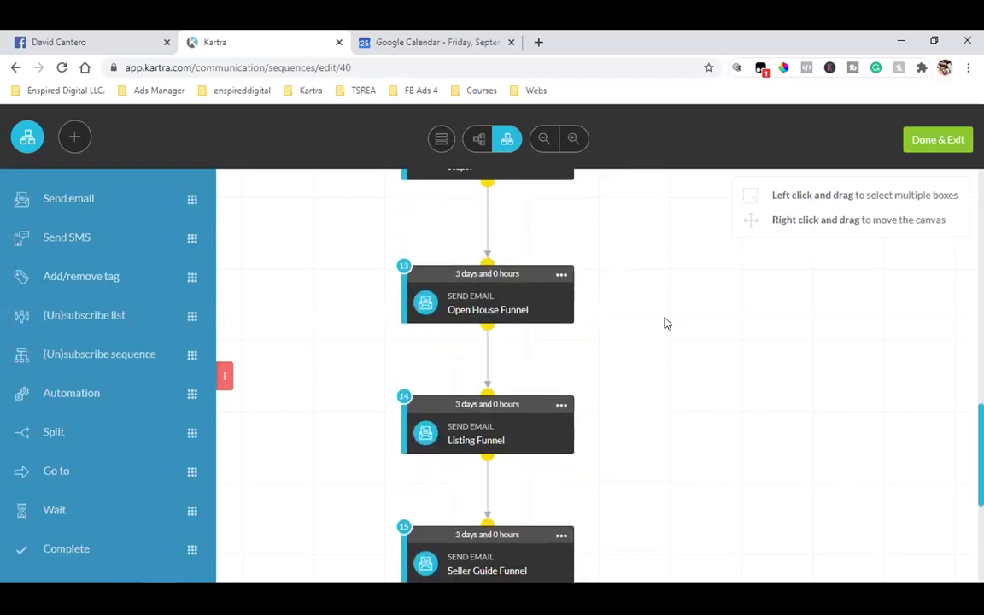
scroll(669, 315, "up", 18)
scroll(670, 315, "up", 5)
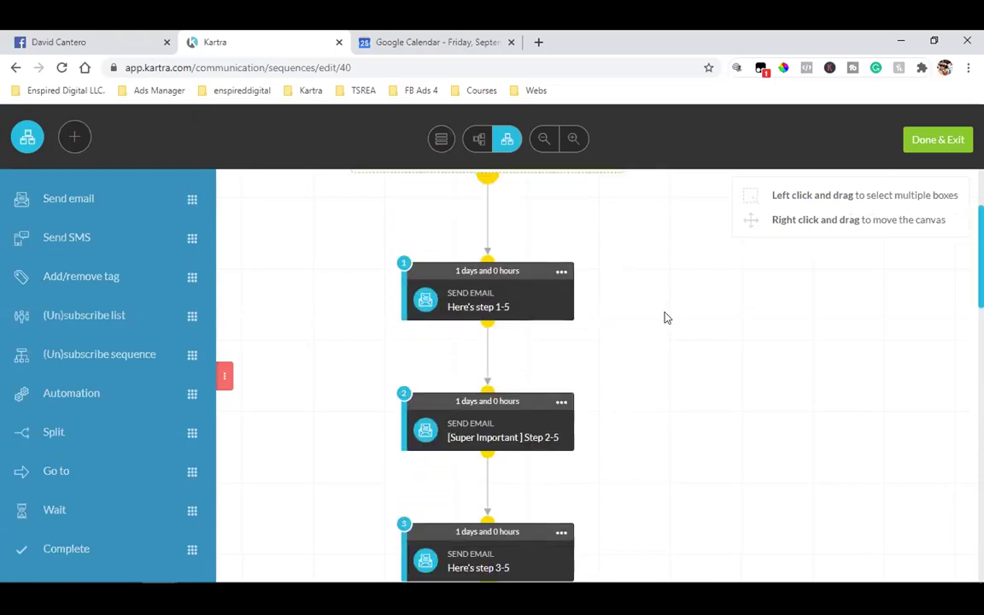
scroll(667, 318, "down", 2)
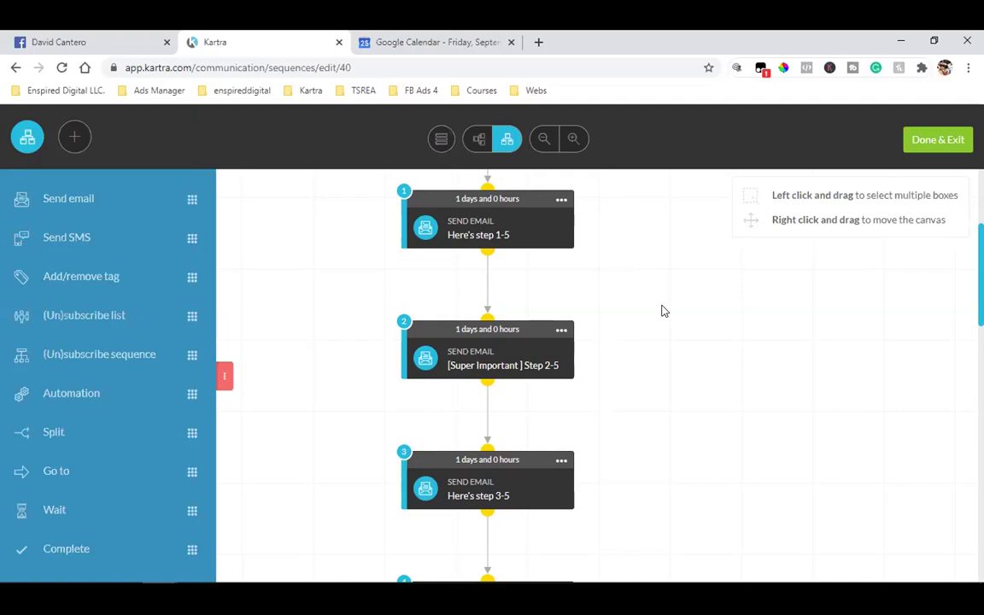
scroll(654, 318, "up", 3)
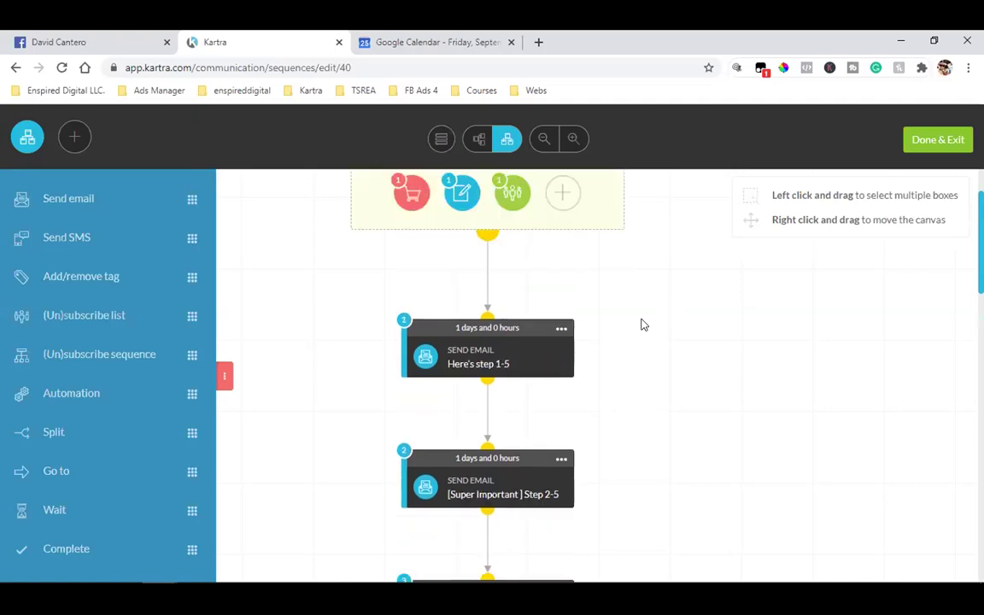
scroll(433, 307, "down", 4)
scroll(488, 271, "down", 10)
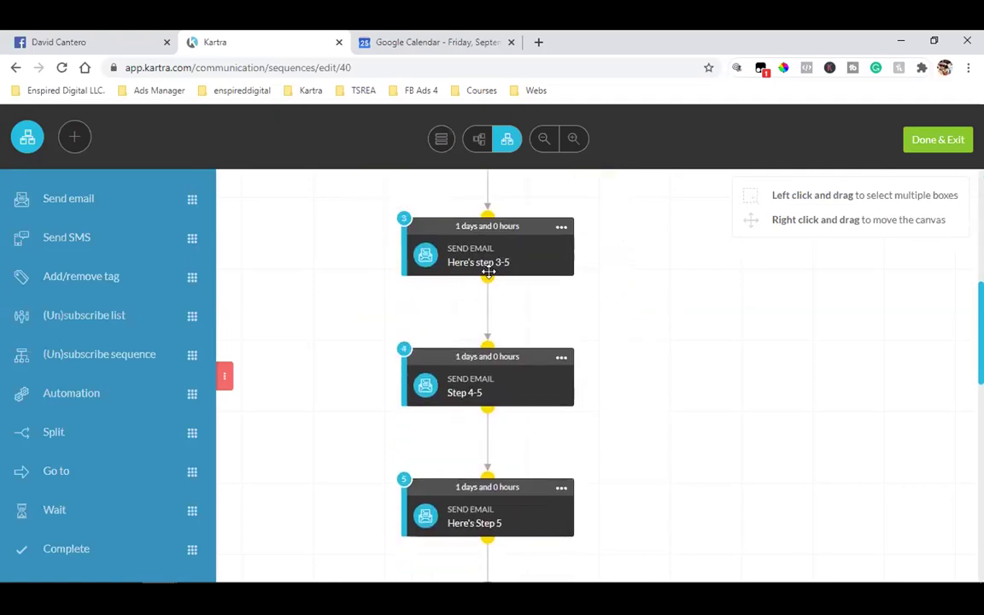
left_click(561, 262)
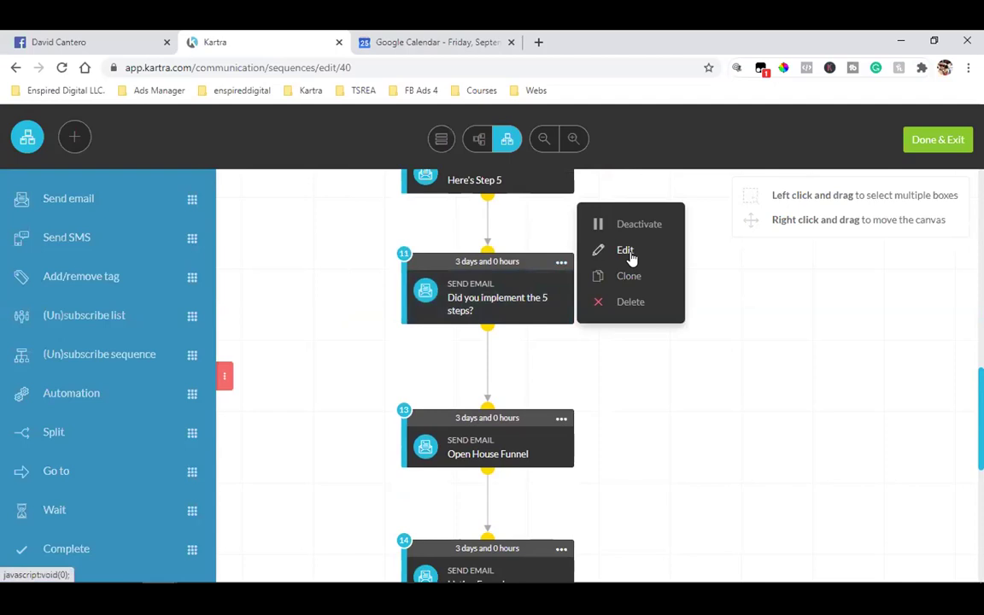
- Open step 11's settings and review its 3-day, 0-hour delay and Email content row
left_click(765, 374)
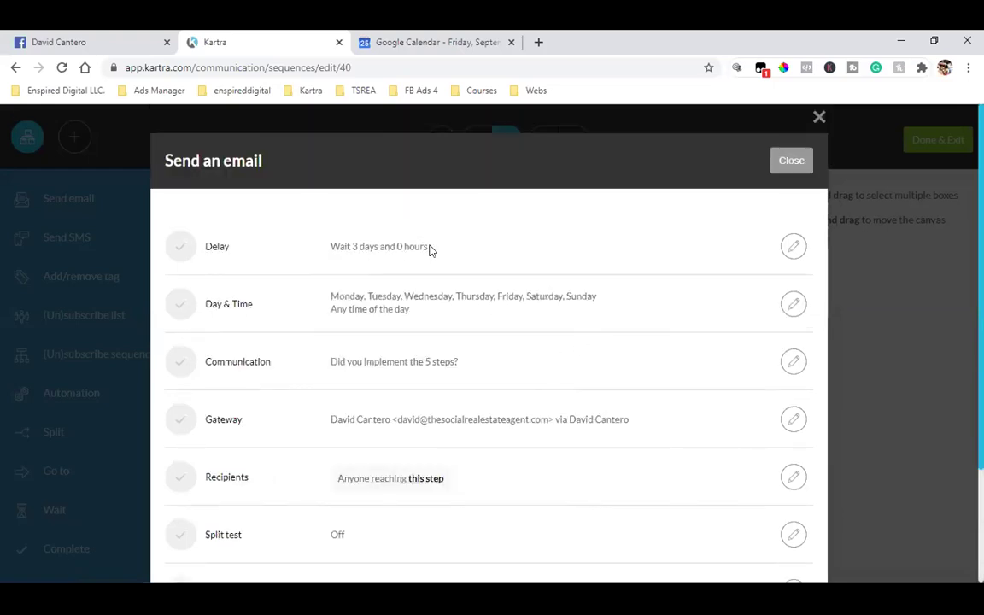
triple_click(380, 248)
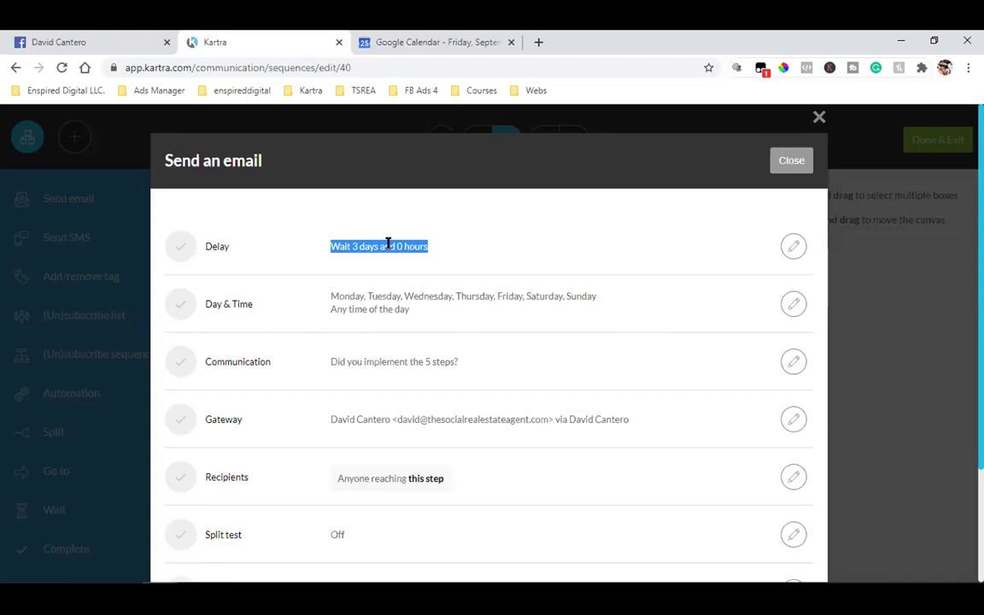
left_click(387, 244)
left_click_drag(356, 244, 369, 309)
left_click(417, 305)
scroll(450, 295, "down", 2)
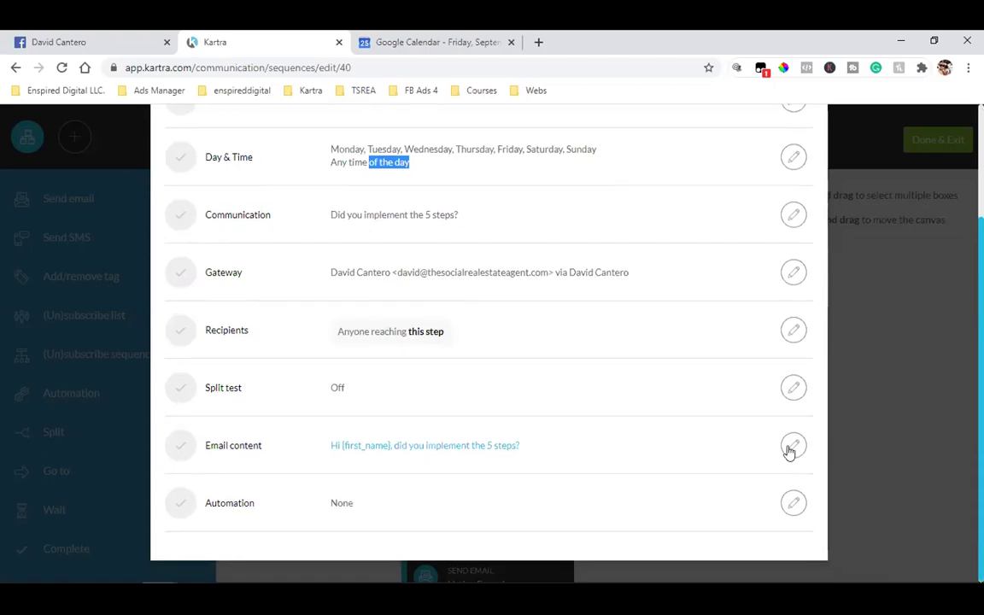
left_click_drag(261, 445, 204, 444)
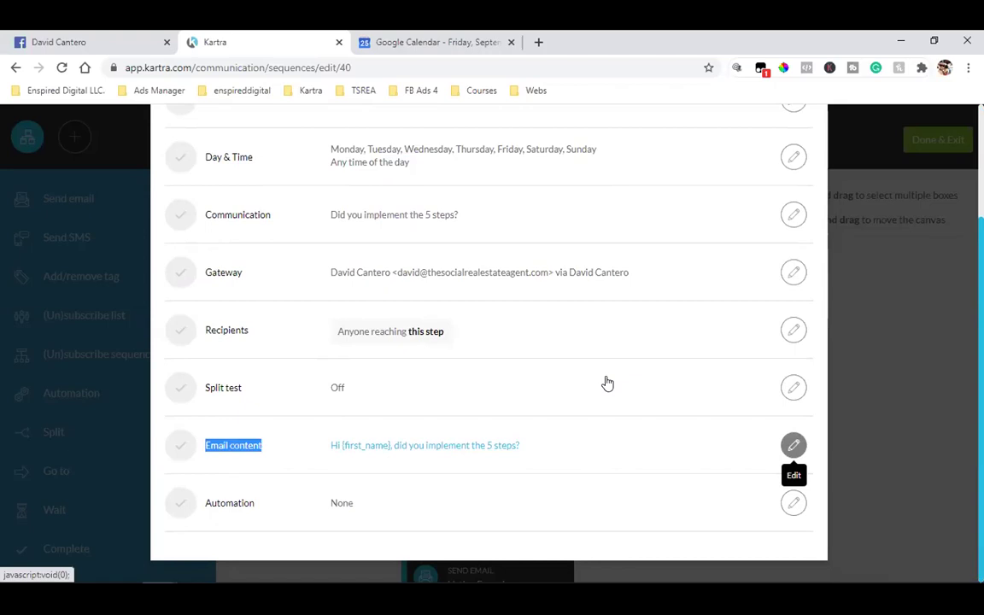
- Open step 11's email body and select the 'Schedule here' text for linking
left_click(793, 442)
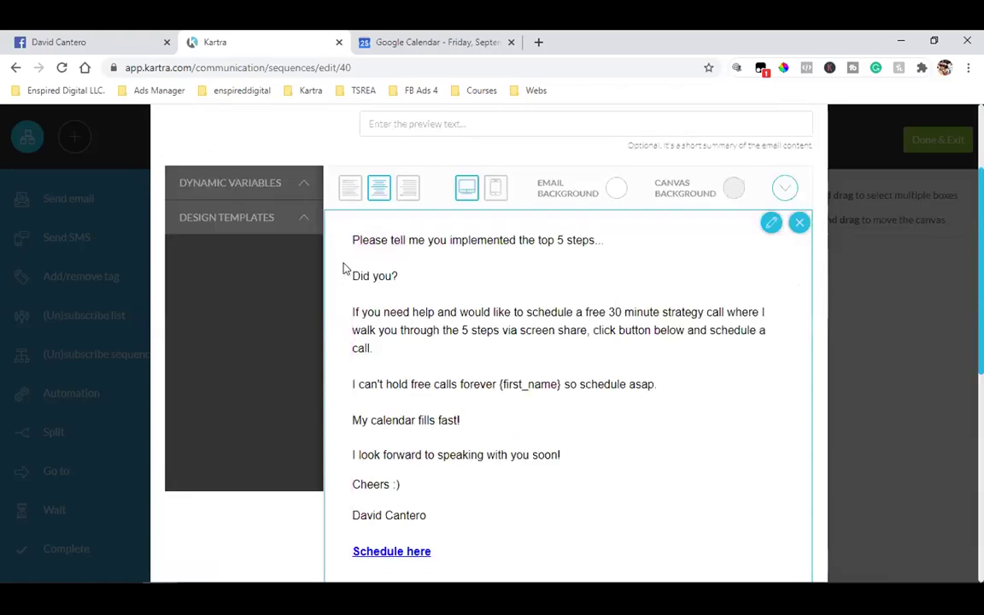
scroll(342, 258, "up", 2)
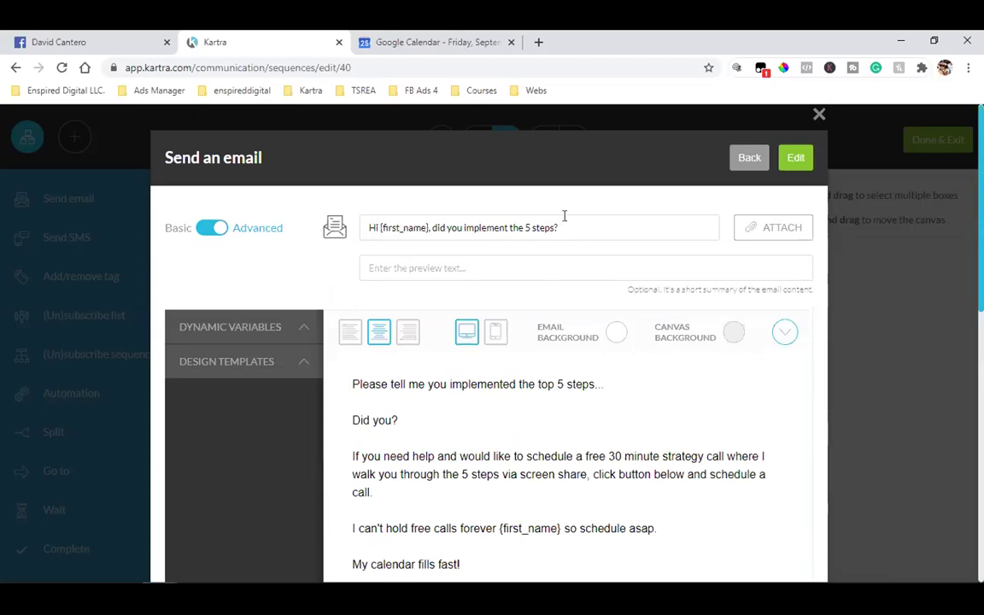
scroll(474, 284, "down", 2)
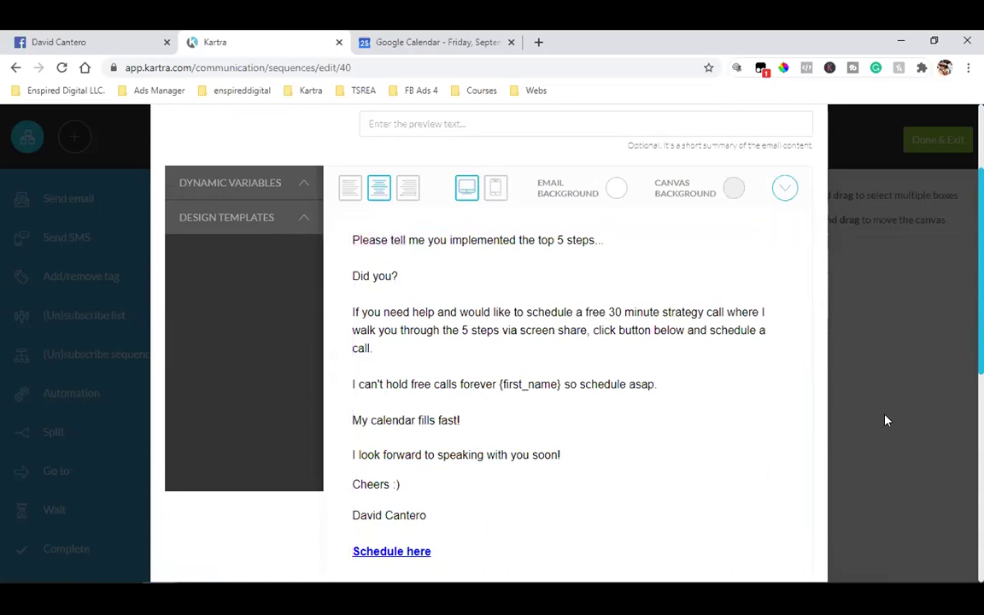
scroll(884, 420, "down", 1)
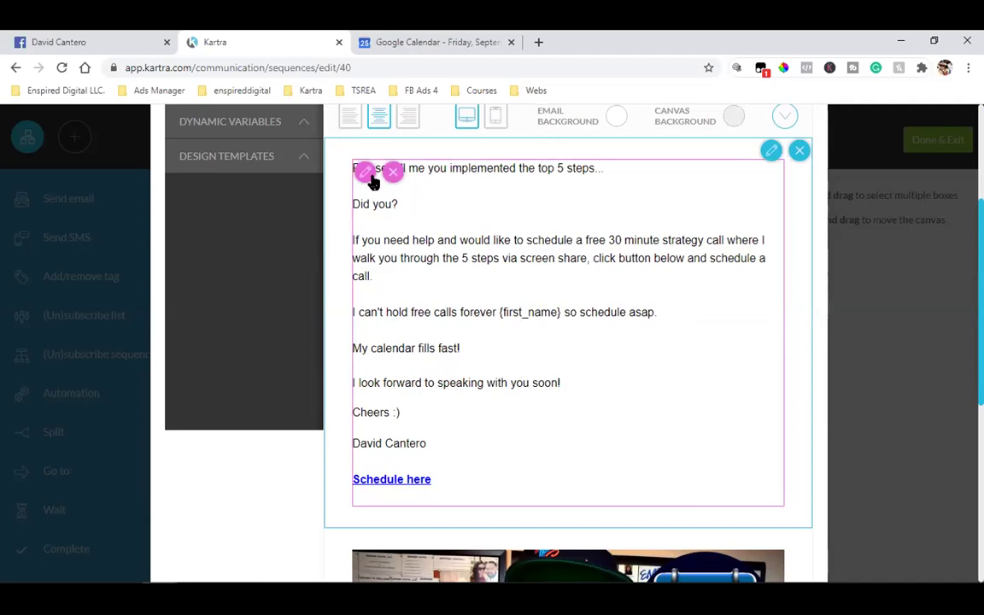
left_click(431, 469)
left_click_drag(430, 475, 356, 479)
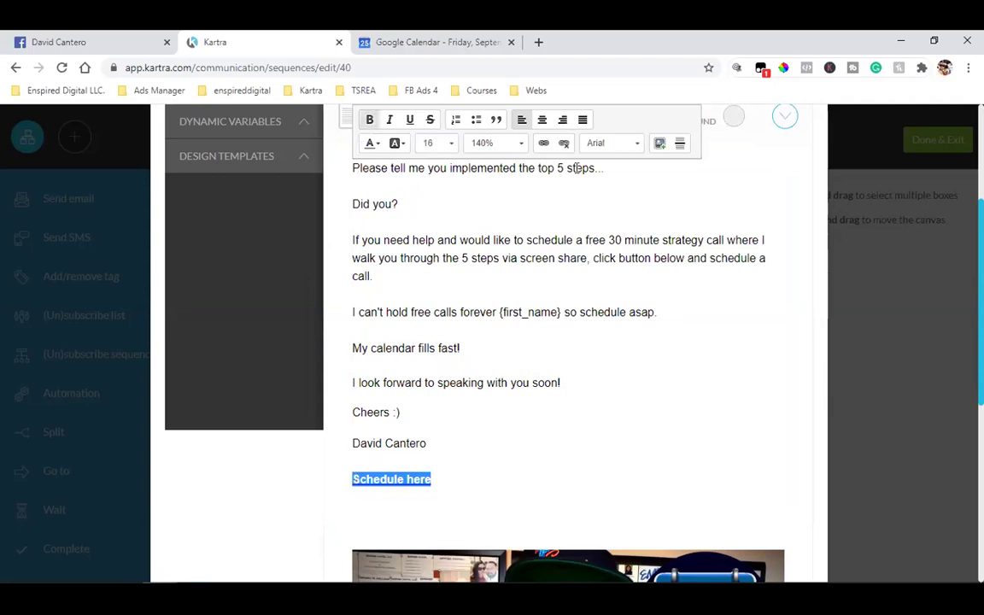
left_click(487, 398)
scroll(488, 398, "down", 4)
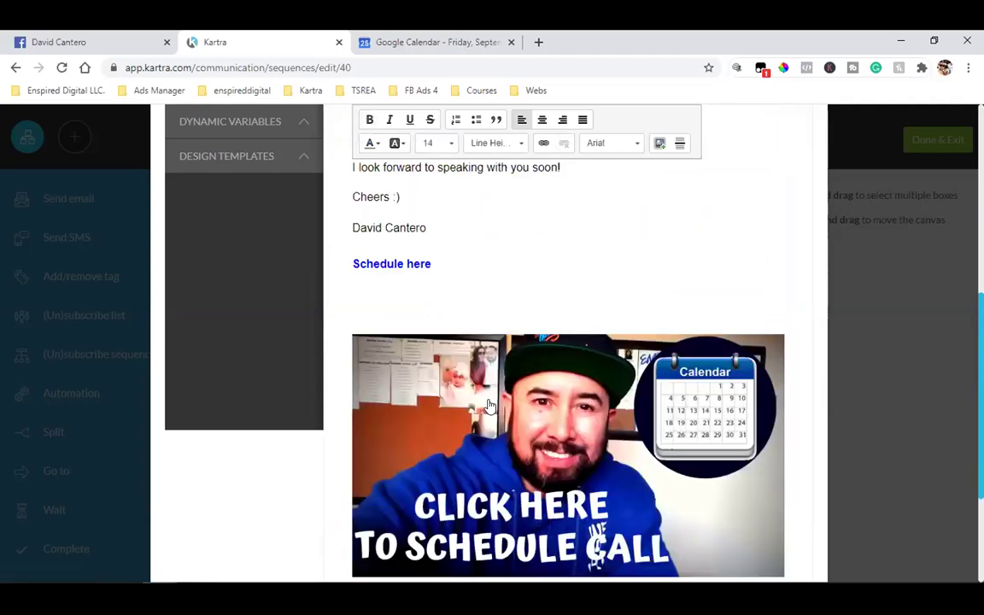
scroll(423, 283, "up", 2)
left_click_drag(430, 265, 351, 263)
left_click(544, 142)
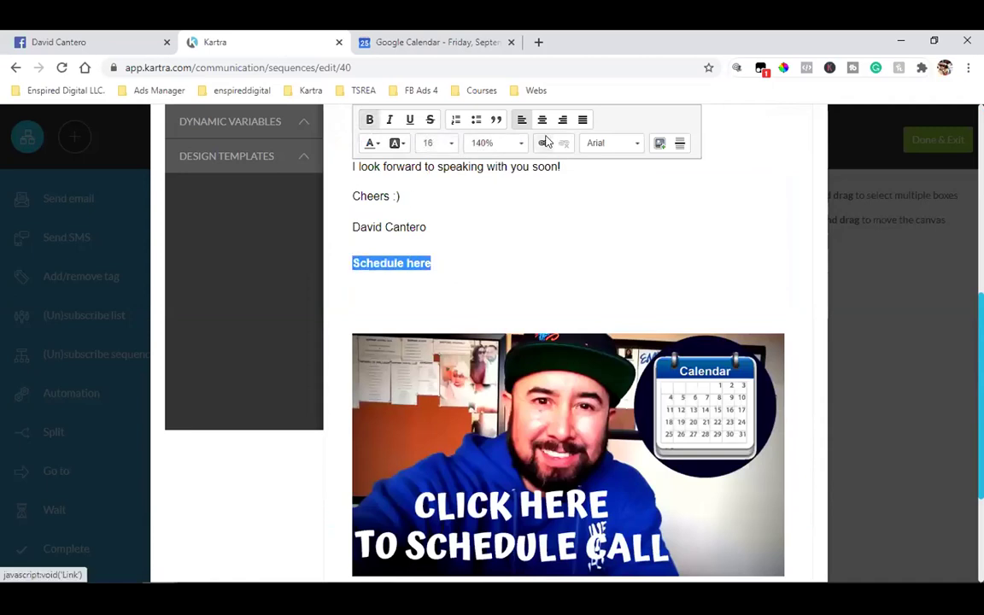
- Link 'Schedule here' to the strategy call calendar address copied from the business bookmarks
left_click(540, 41)
left_click(64, 90)
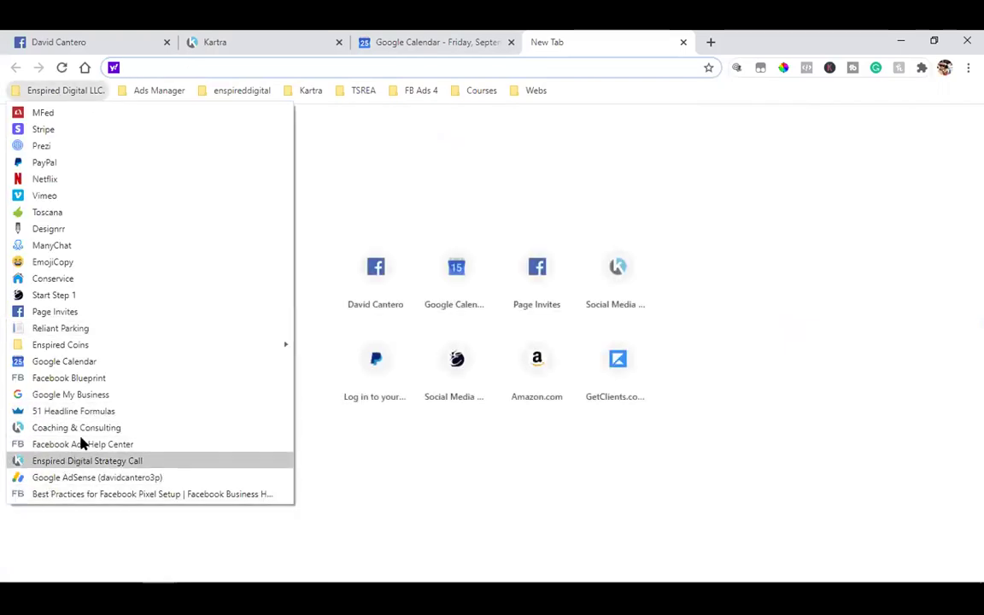
left_click(85, 460)
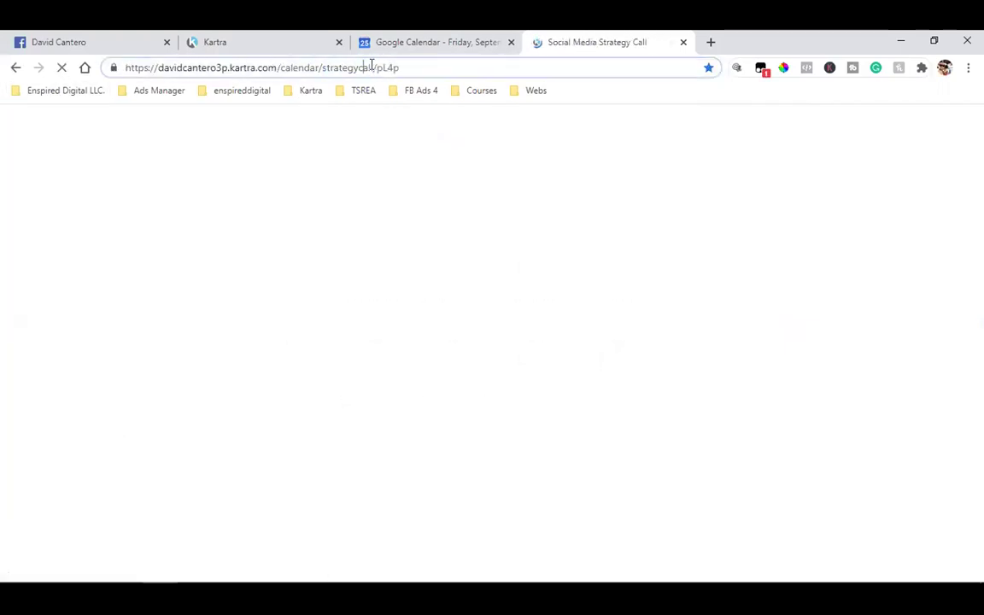
left_click(372, 67)
right_click(156, 68)
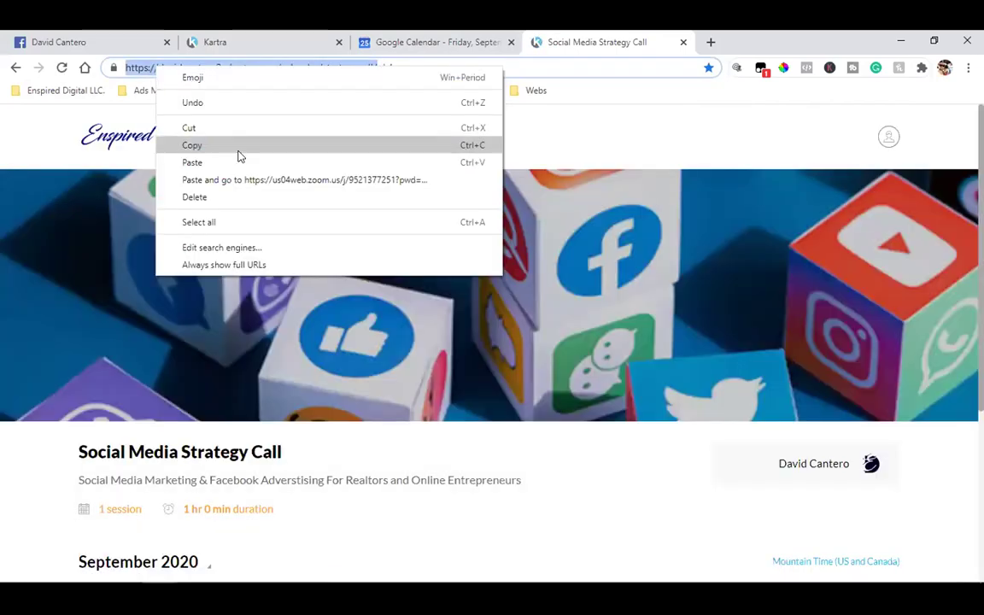
left_click(238, 151)
left_click(219, 41)
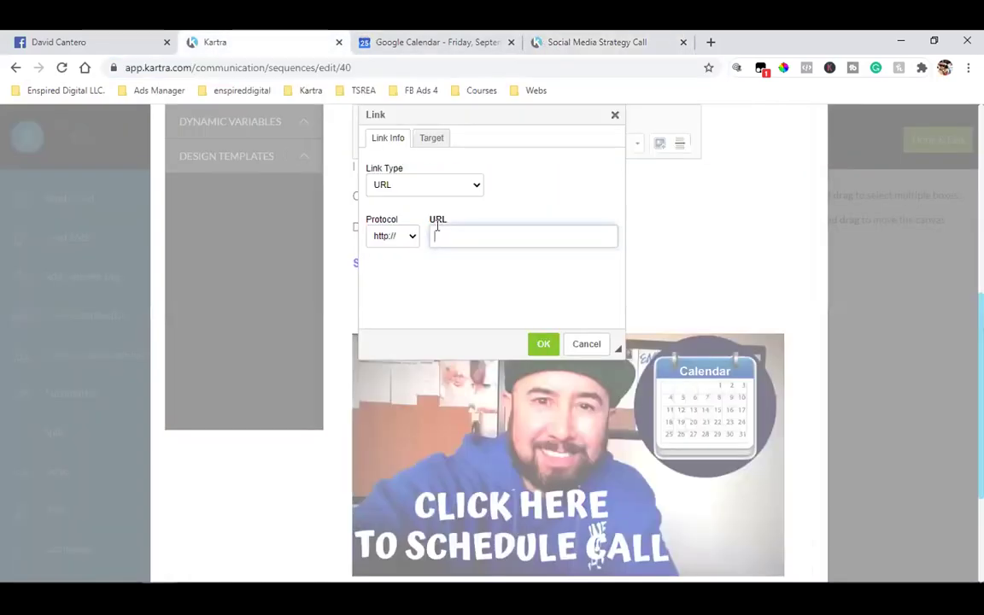
key("ctrl+v")
left_click(544, 344)
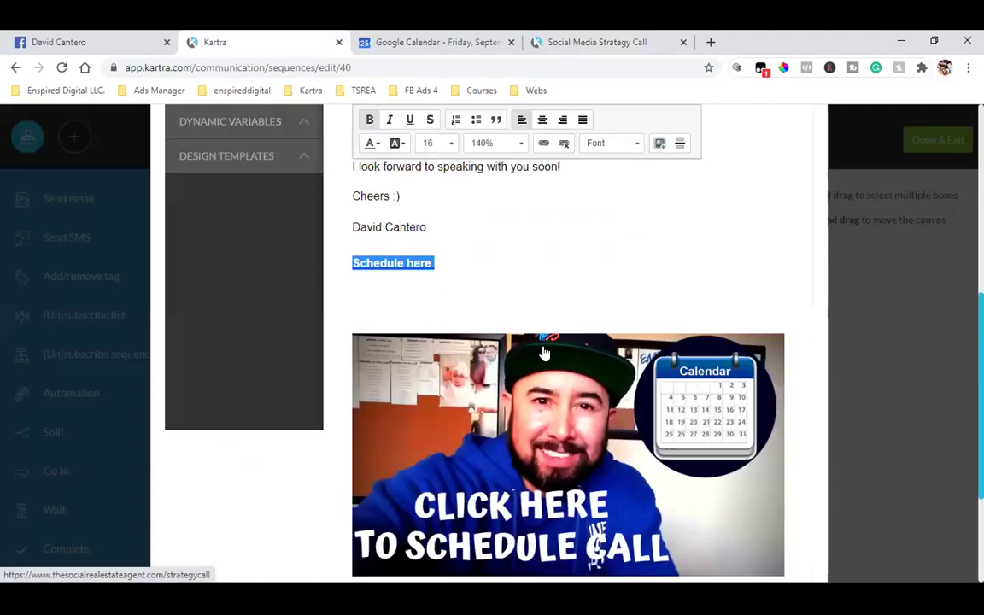
- Replace the call-scheduling image's link with the same strategy call calendar address
mouse_move(335, 284)
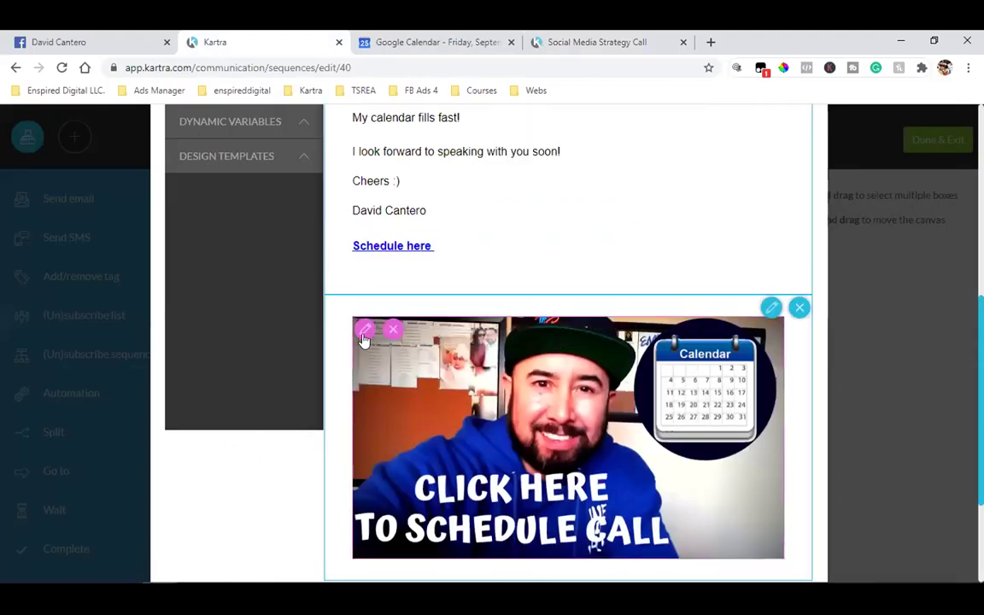
left_click(362, 329)
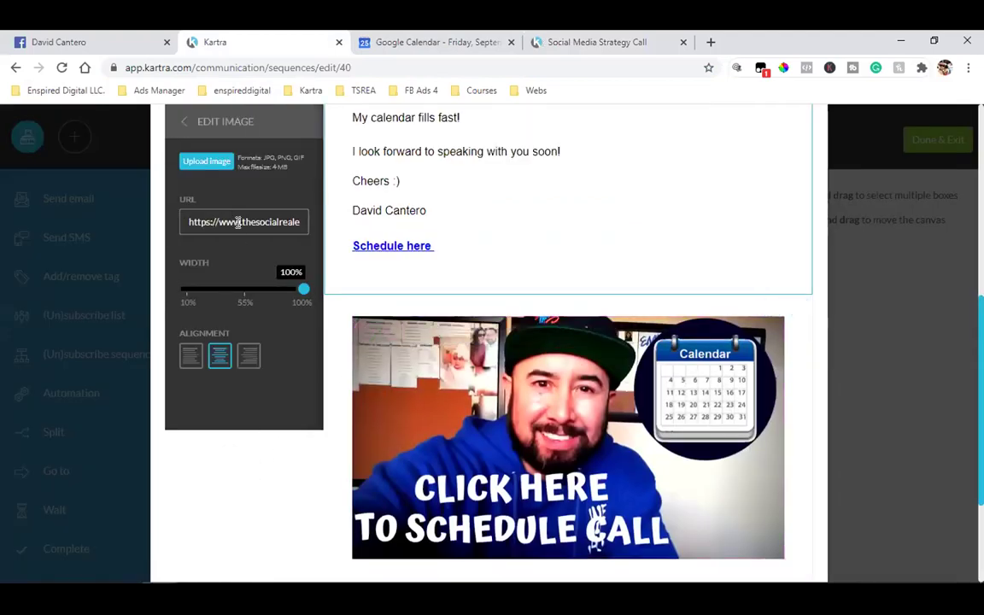
left_click(238, 222)
key("ctrl+v")
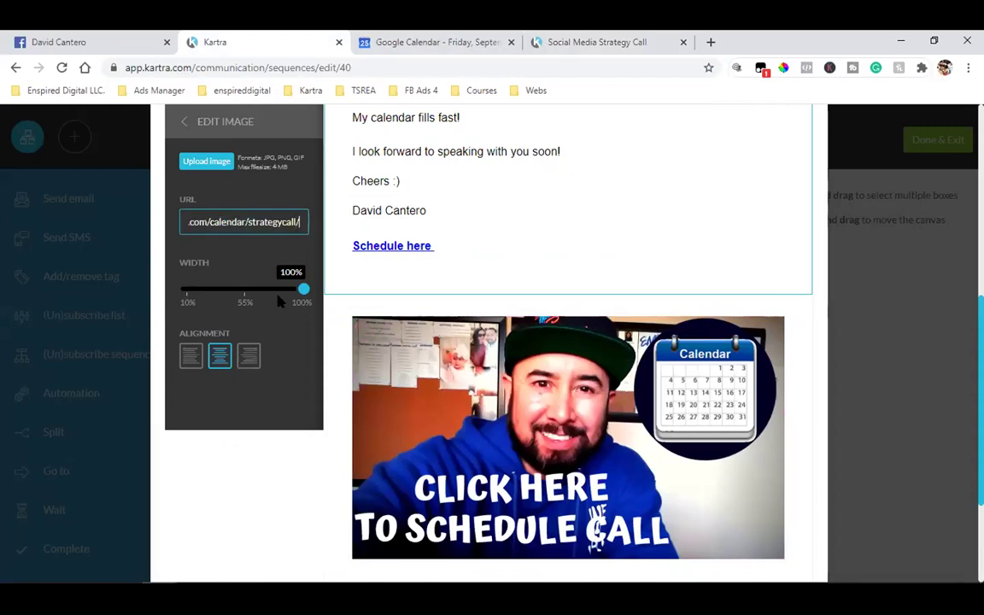
left_click(450, 240)
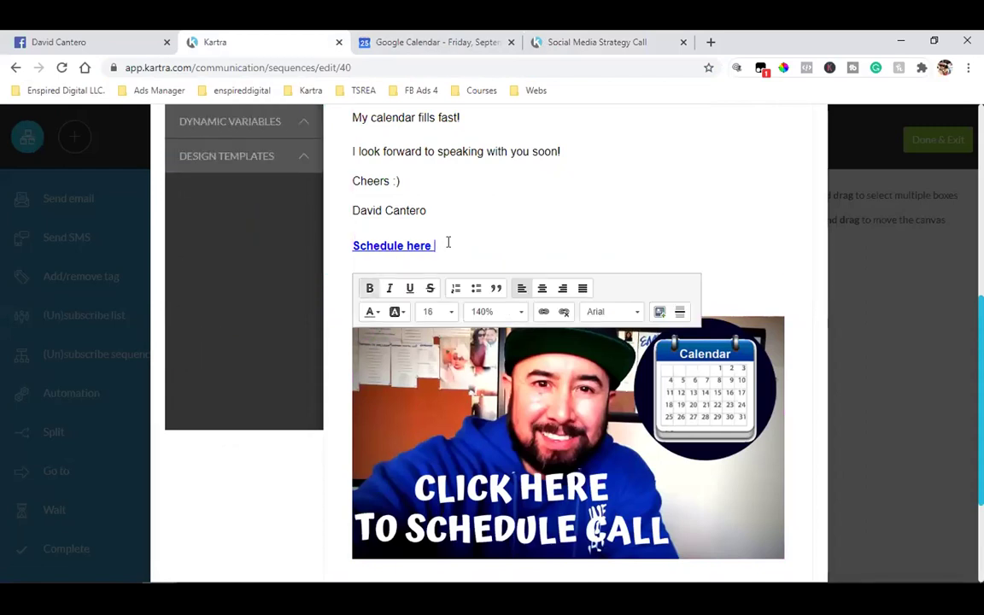
scroll(795, 398, "down", 3)
scroll(795, 398, "up", 6)
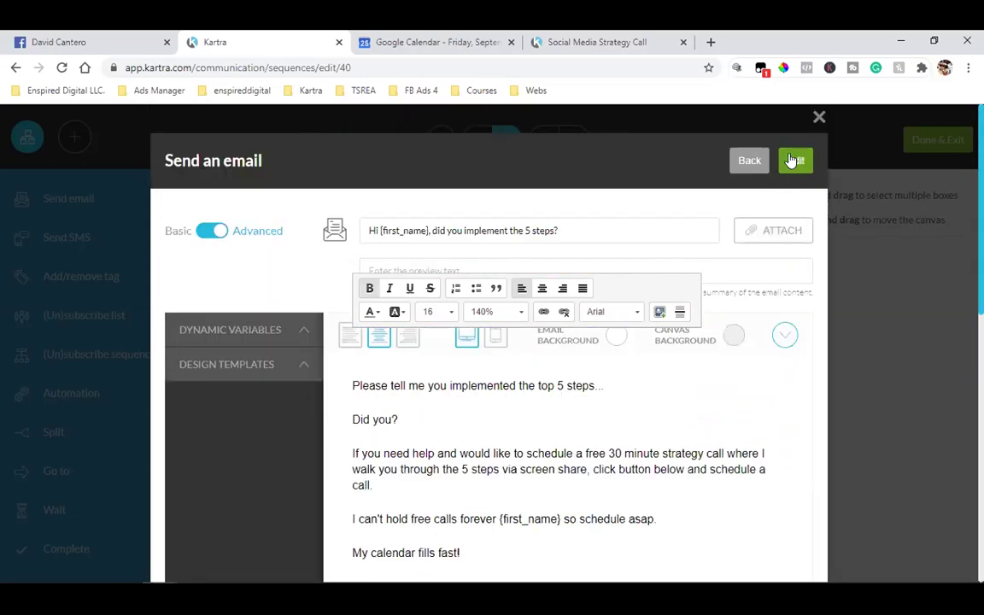
- Save step 11's email, close its summary, and Done & Exit the TSREA Book builder
left_click(795, 160)
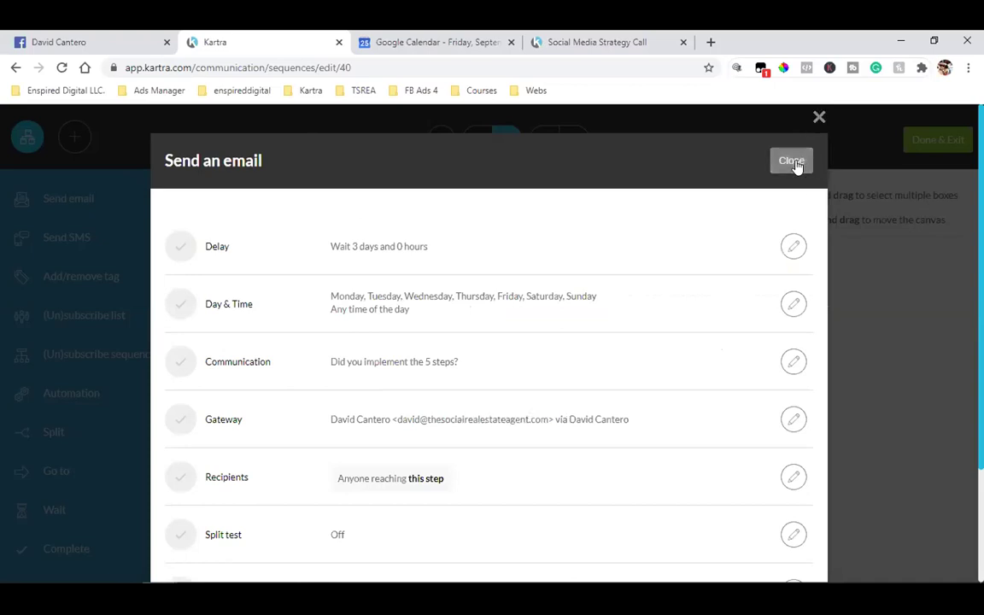
left_click(818, 119)
left_click(929, 143)
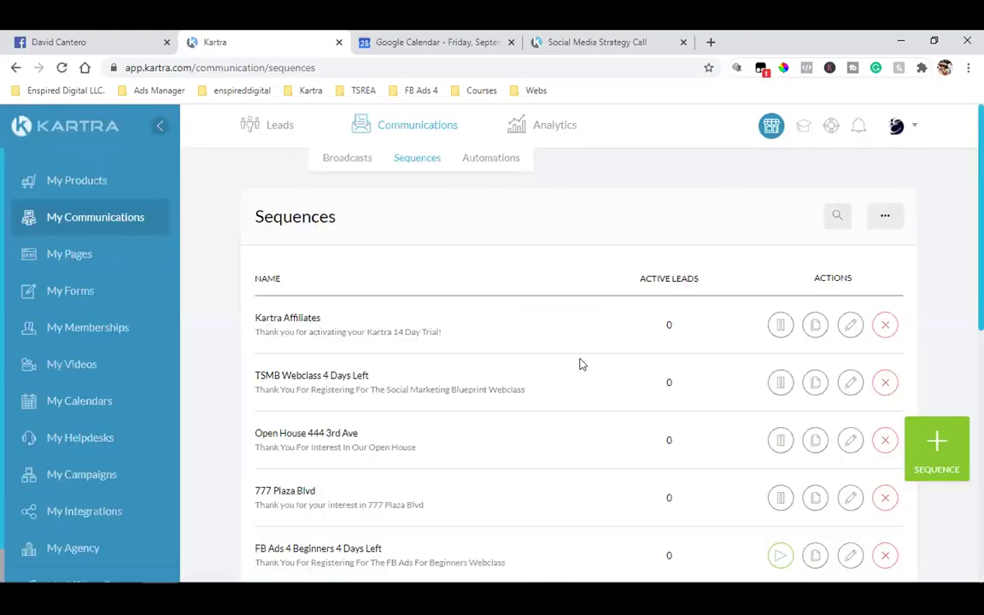
- Go back to the My Pages library listing all 82 pages
mouse_move(256, 128)
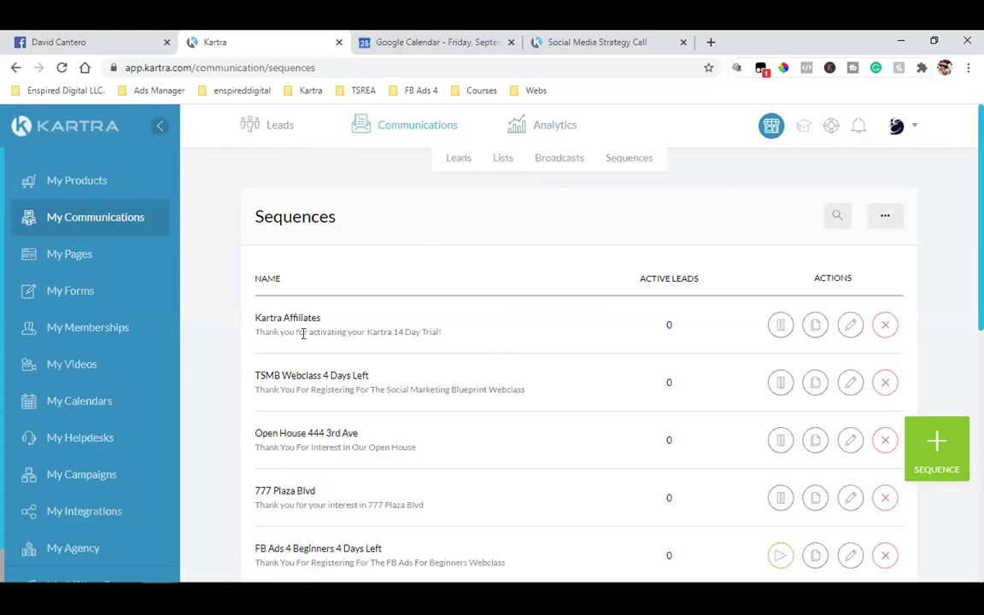
mouse_move(407, 114)
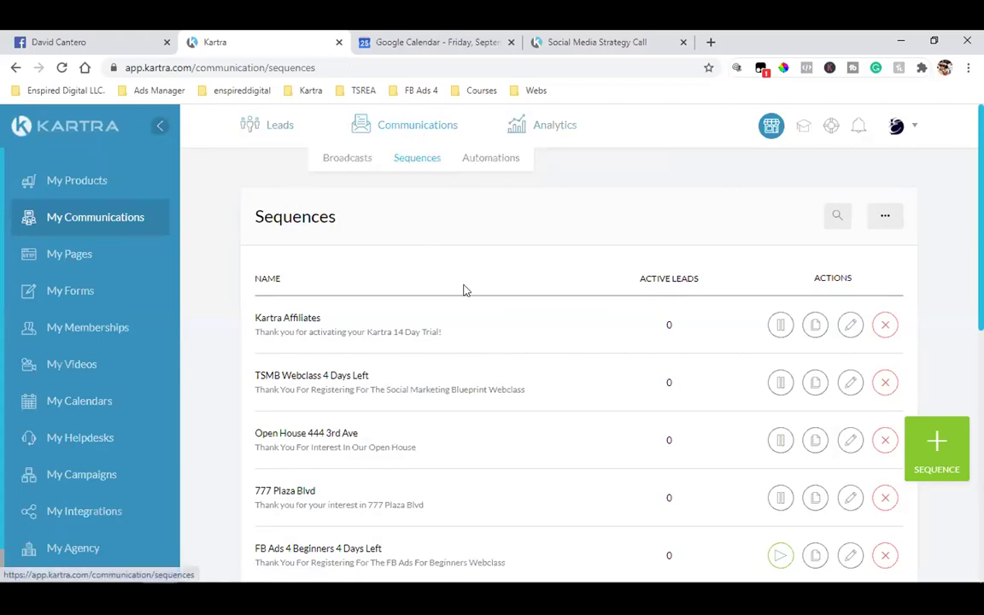
left_click(66, 256)
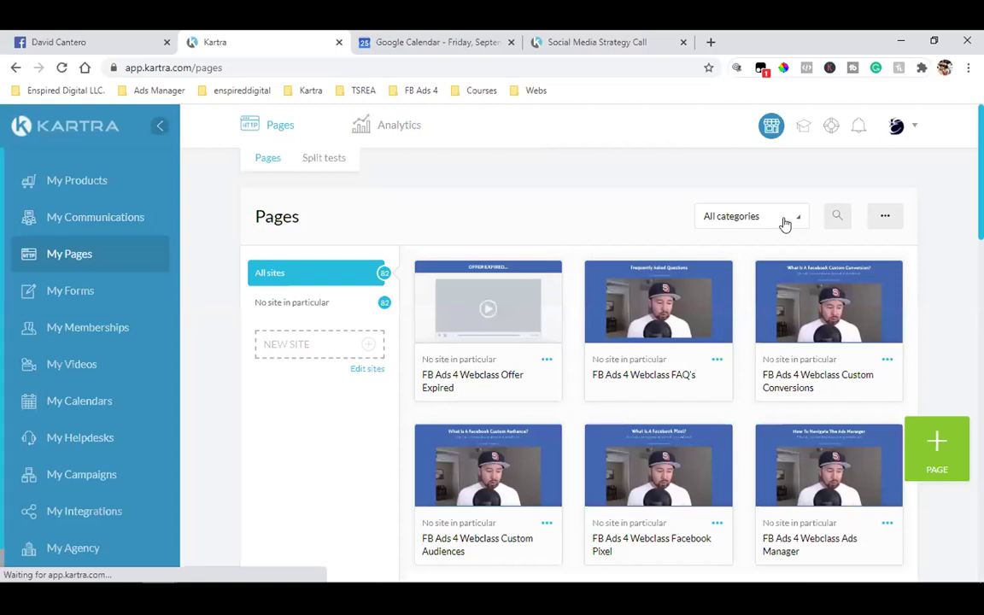
- Filter the pages list to the TSREA Book category
left_click(779, 218)
scroll(722, 277, "down", 2)
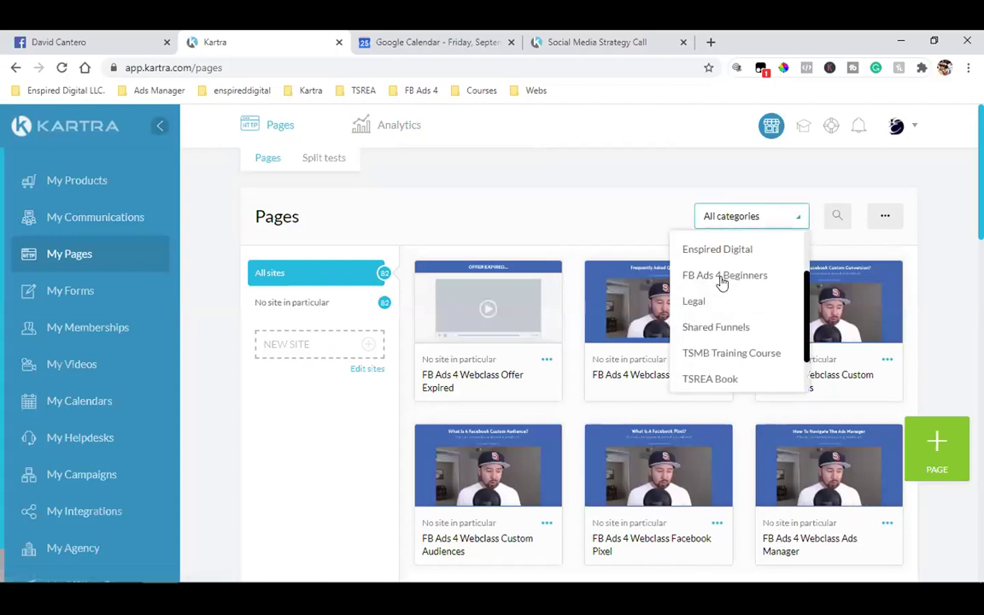
scroll(720, 315, "down", 2)
scroll(720, 353, "up", 3)
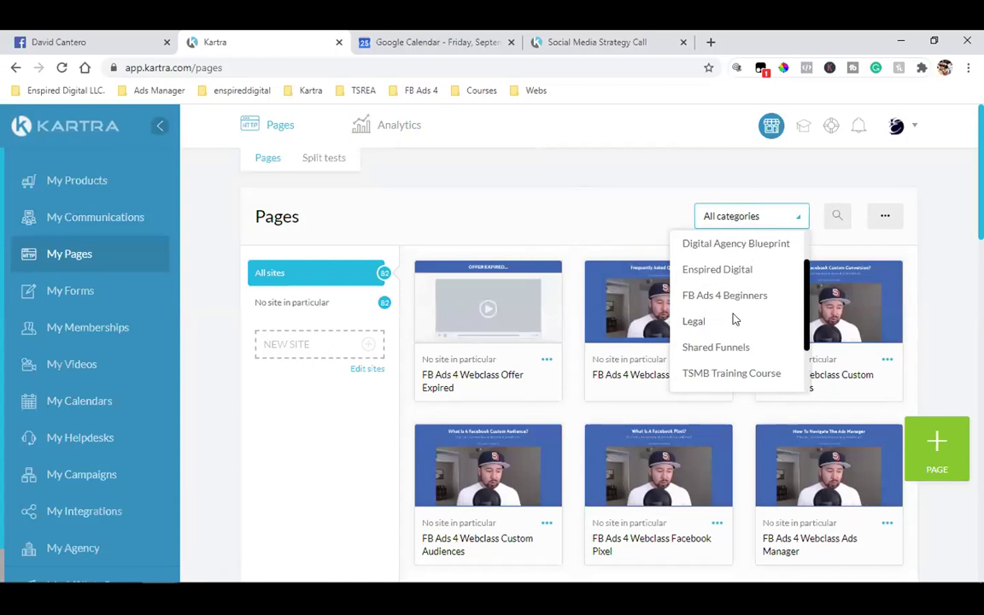
scroll(732, 283, "down", 2)
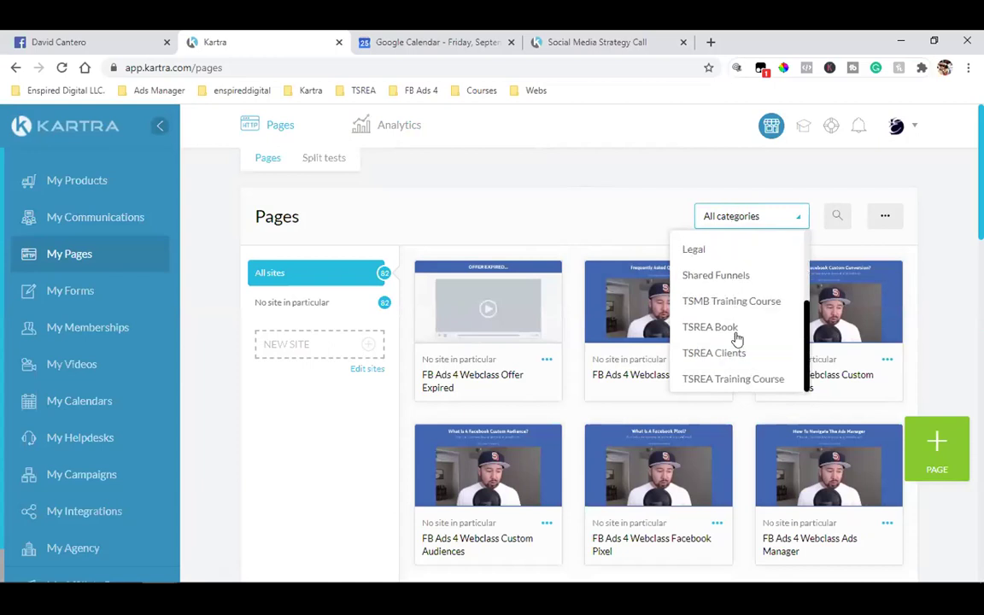
left_click(728, 331)
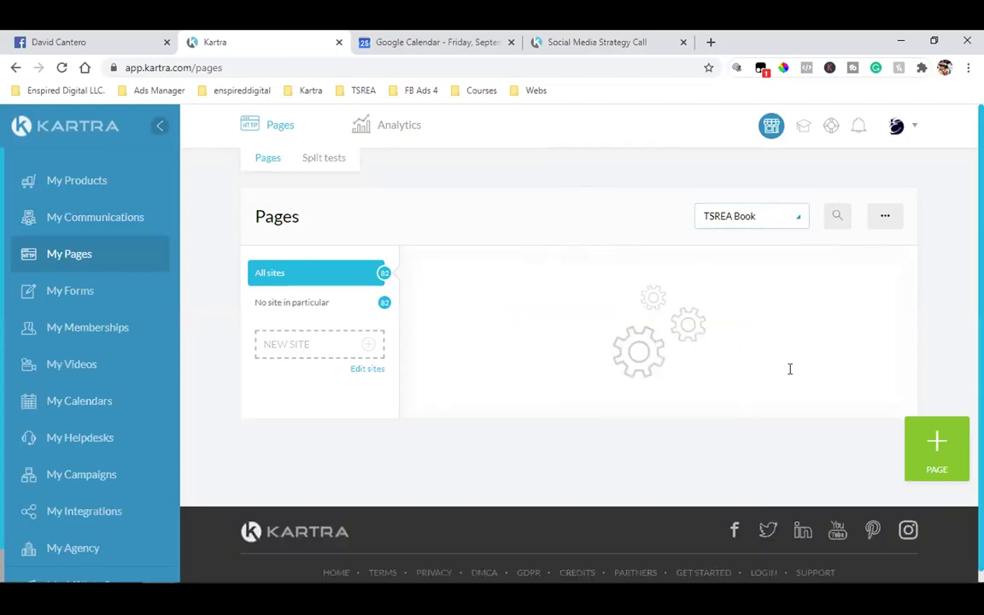
- Open a preview of the FREE Book page
scroll(374, 434, "down", 3)
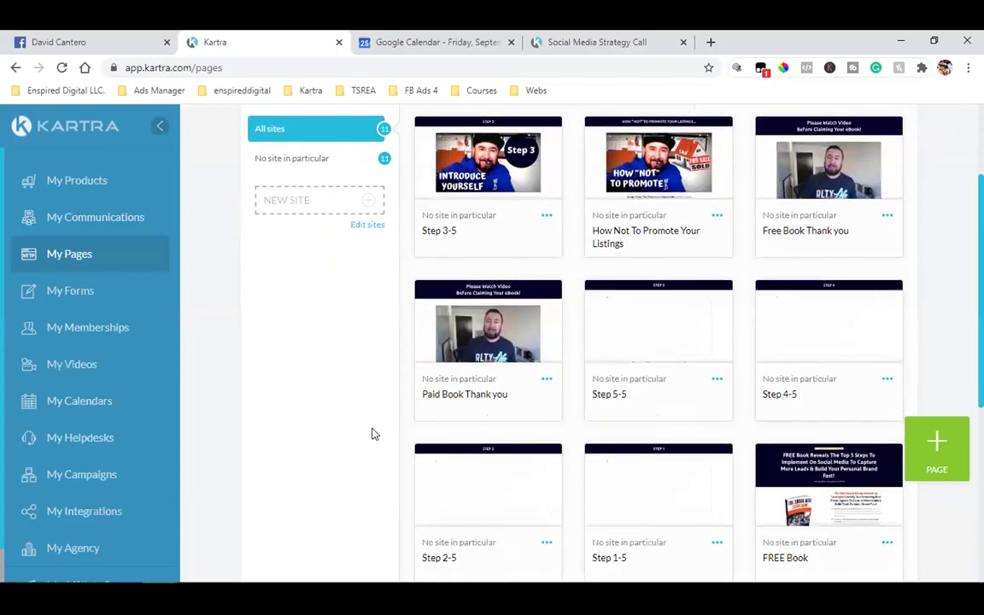
scroll(373, 433, "down", 2)
scroll(373, 433, "up", 2)
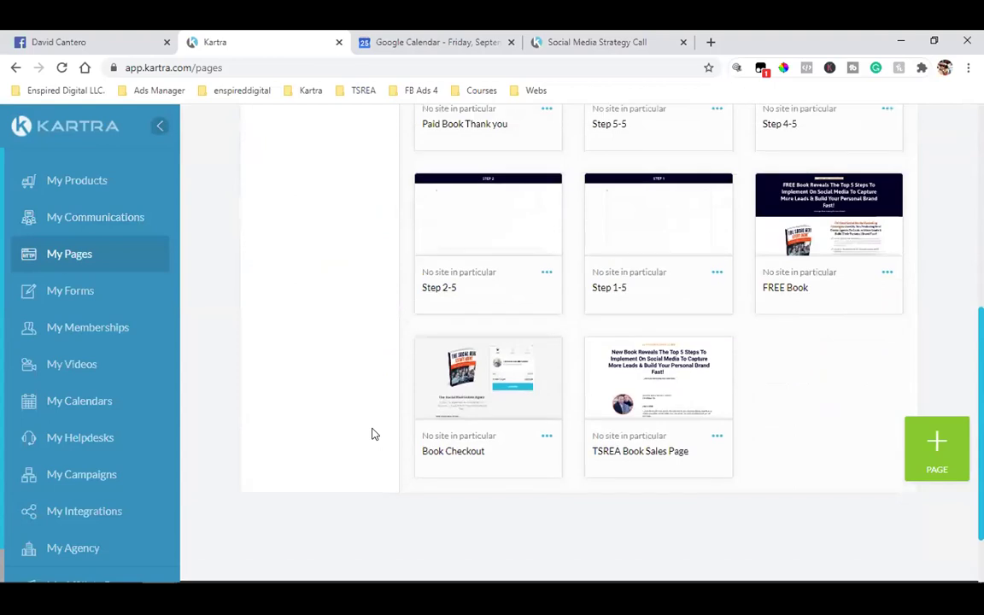
left_click(849, 334)
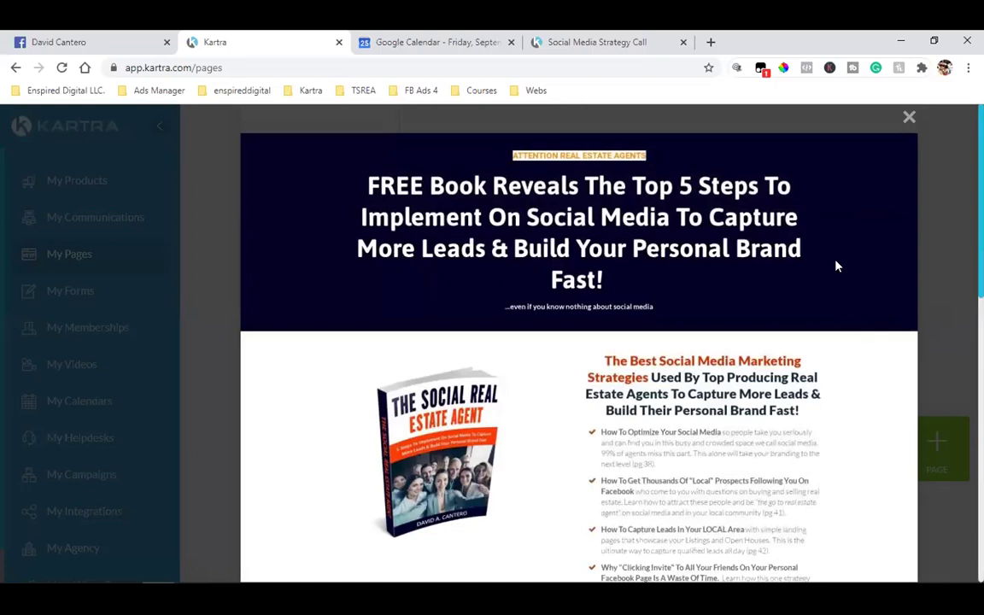
- Close the FREE Book preview and read through the Paid Book Thank you page preview
key("Escape")
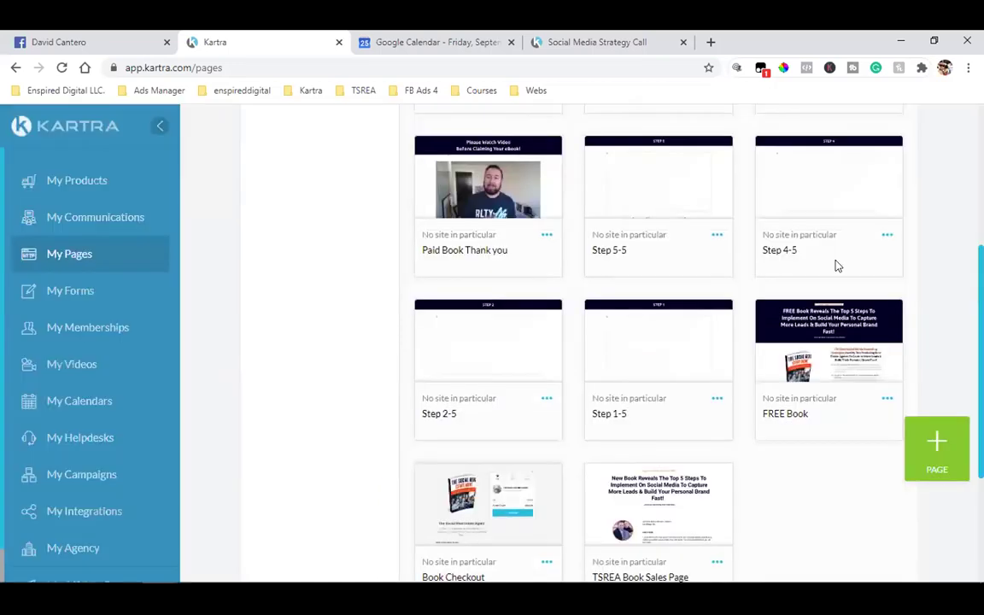
scroll(768, 256, "up", 1)
left_click(490, 243)
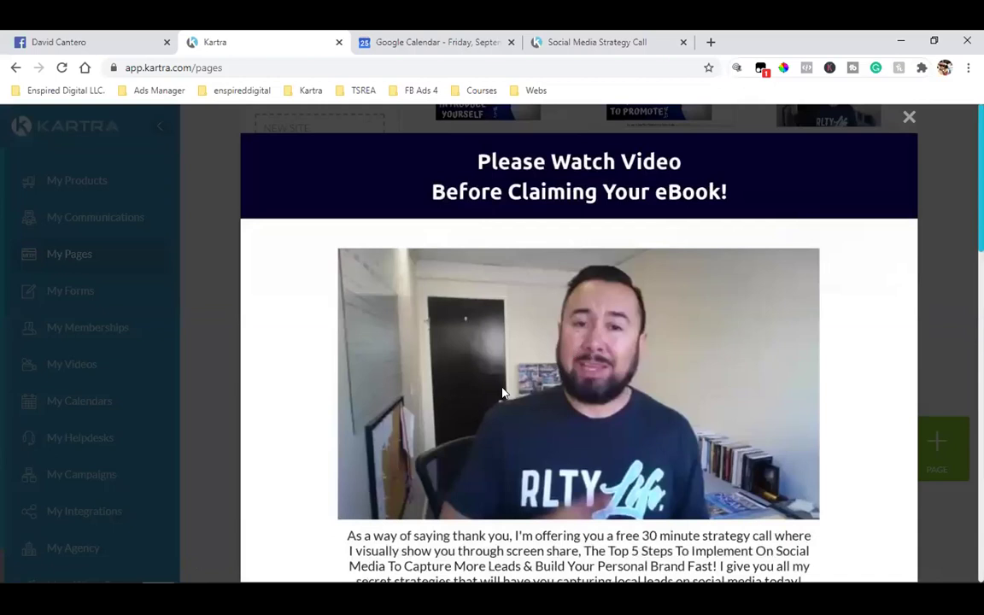
scroll(526, 269, "down", 3)
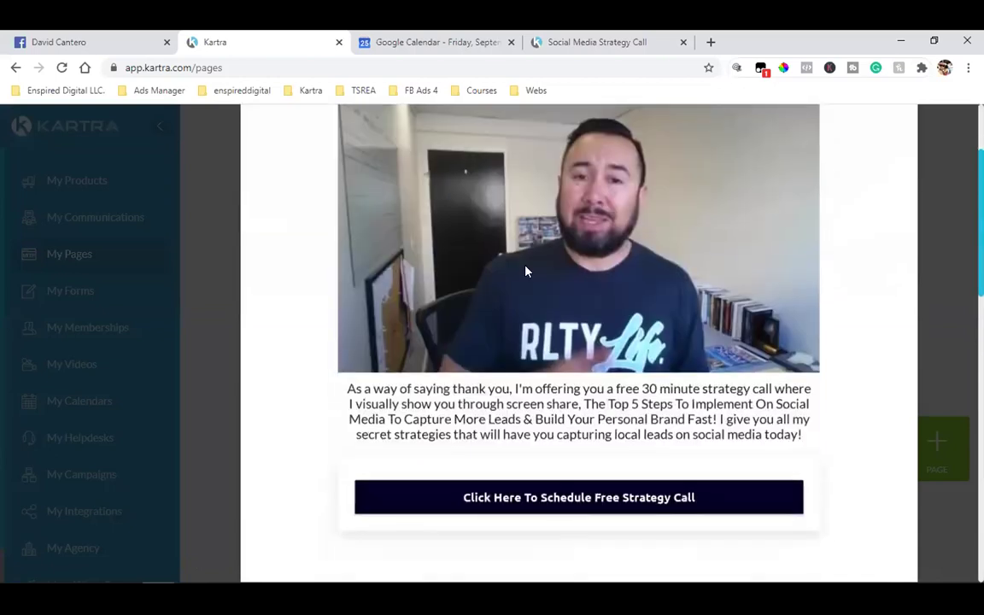
scroll(626, 315, "up", 1)
scroll(631, 256, "up", 1)
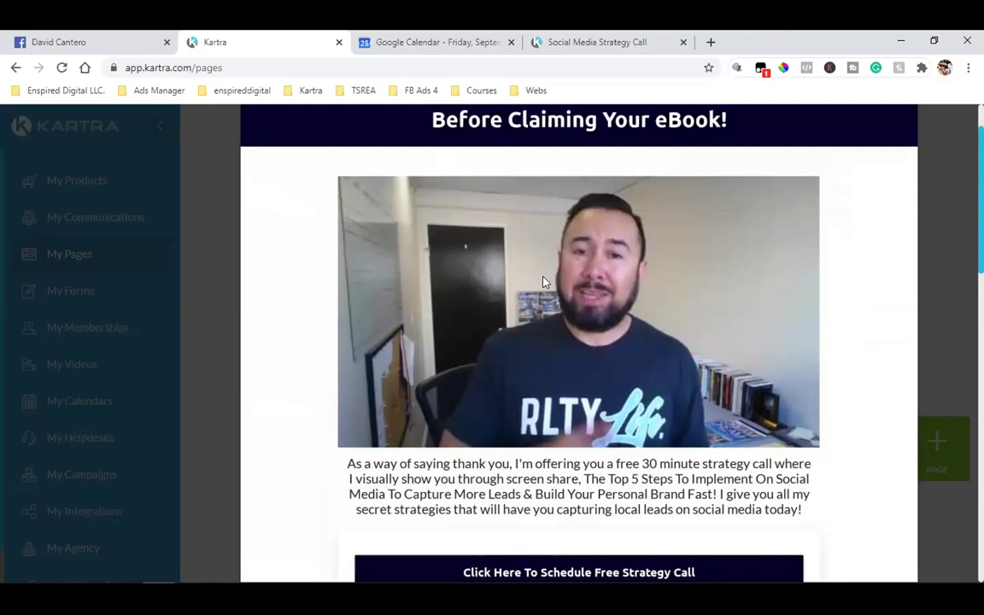
scroll(555, 287, "down", 3)
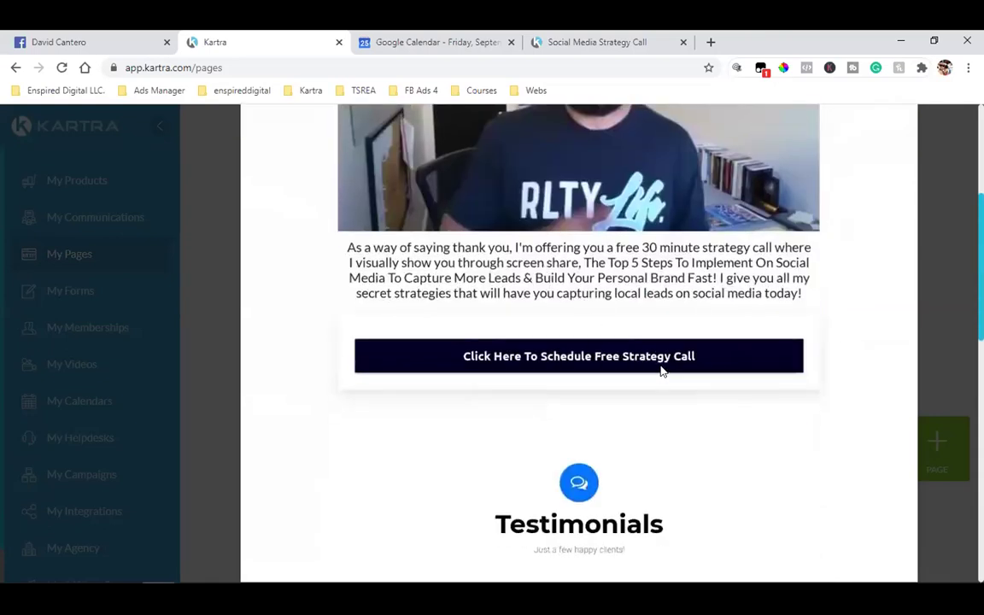
scroll(650, 384, "down", 7)
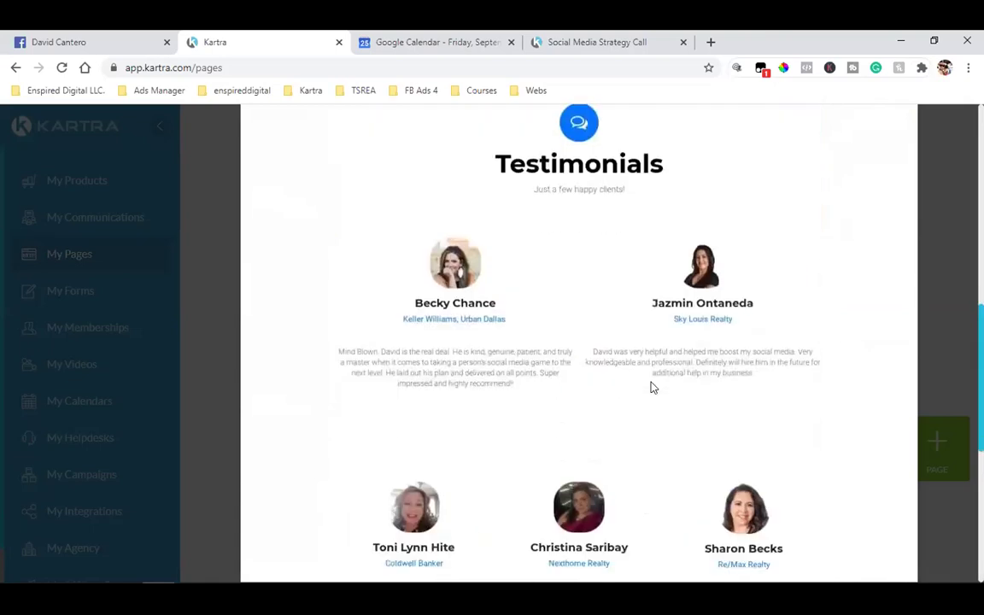
scroll(650, 386, "down", 2)
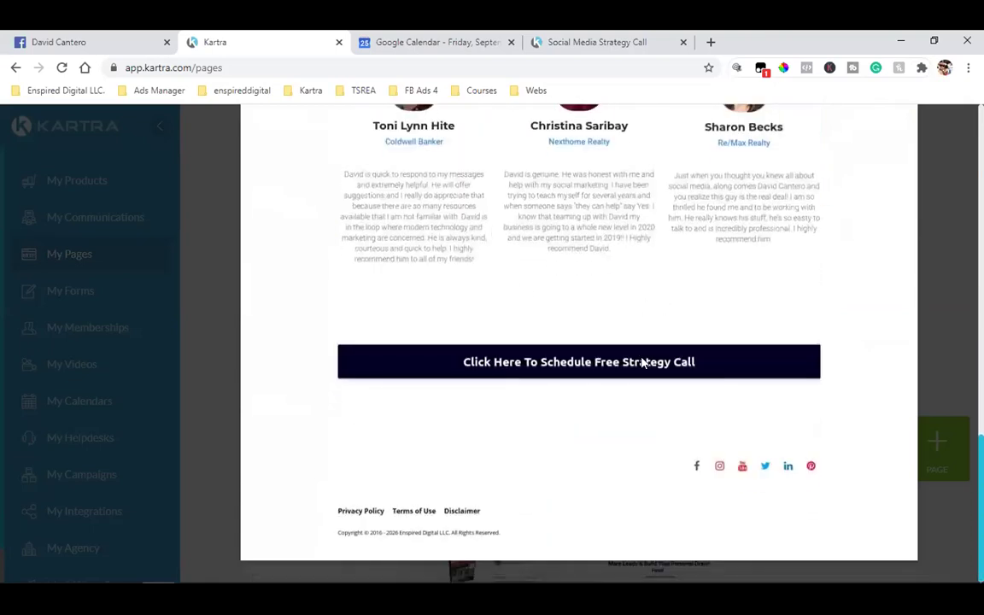
scroll(645, 363, "up", 10)
scroll(773, 465, "up", 3)
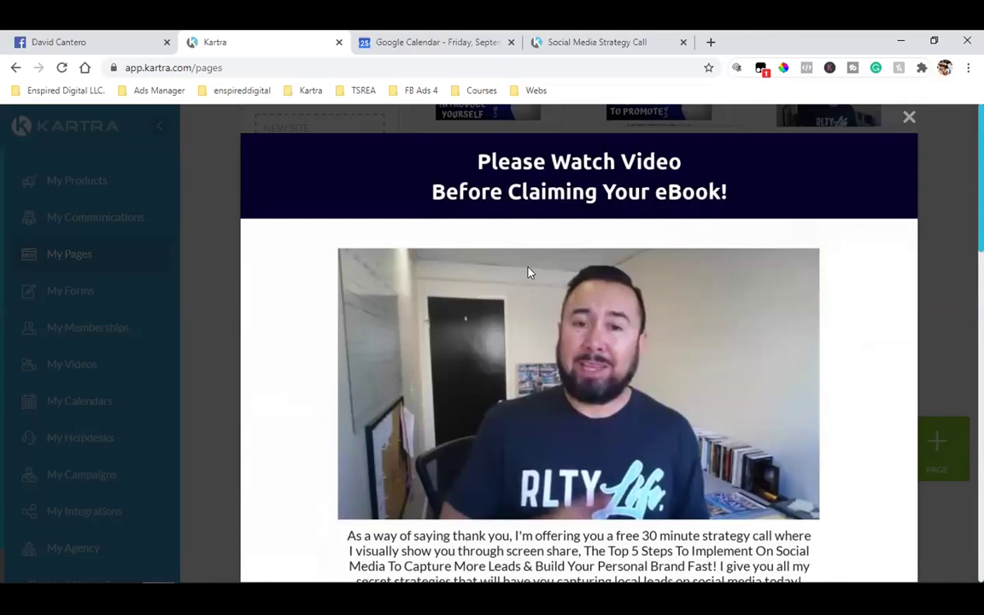
scroll(537, 273, "down", 5)
scroll(632, 290, "up", 5)
- Reopen the Paid Book Thank you preview briefly, then close it back to the TSREA Book grid
key("Escape")
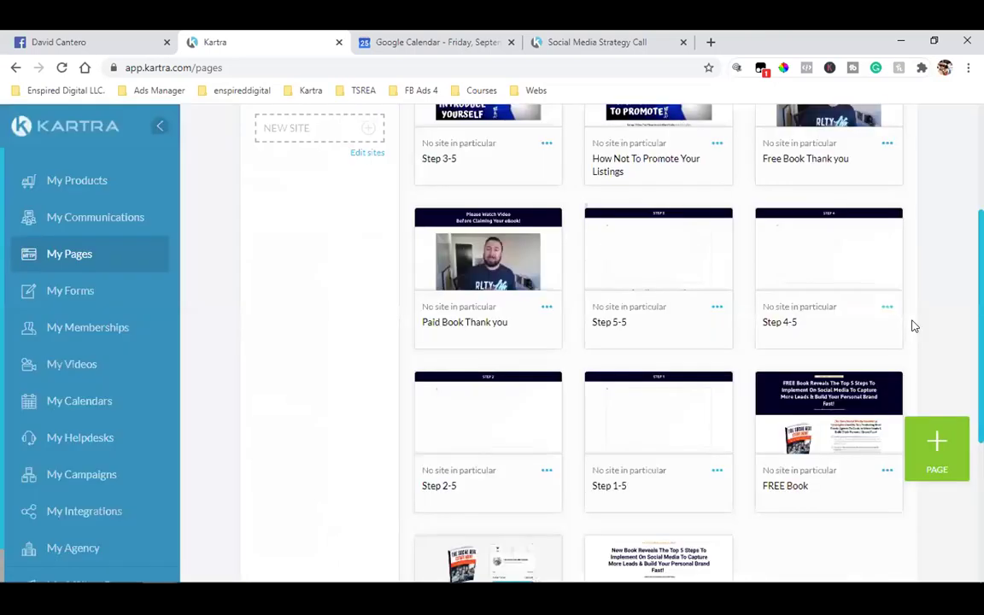
left_click(487, 249)
scroll(636, 420, "down", 5)
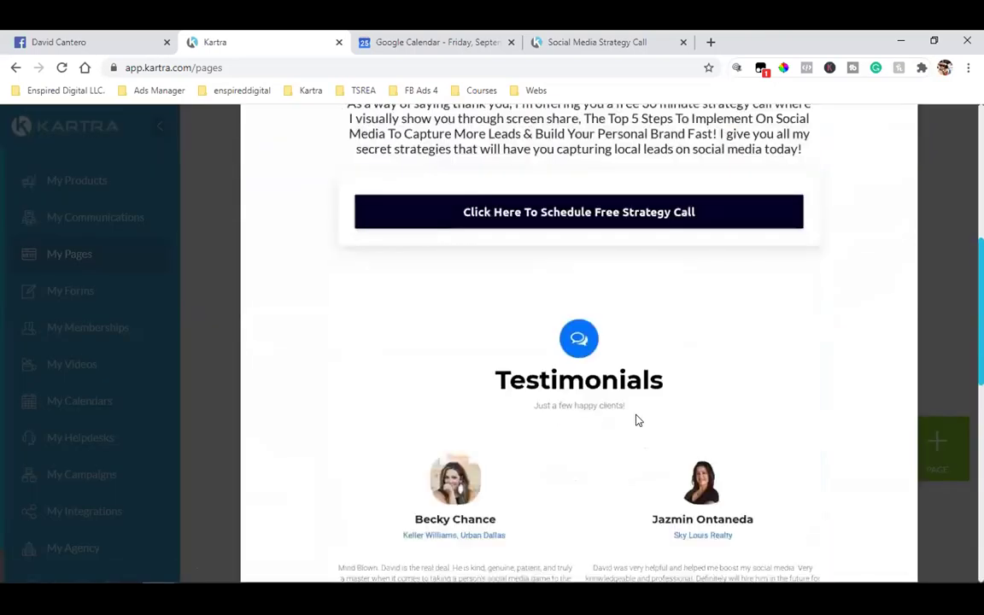
scroll(646, 412, "up", 5)
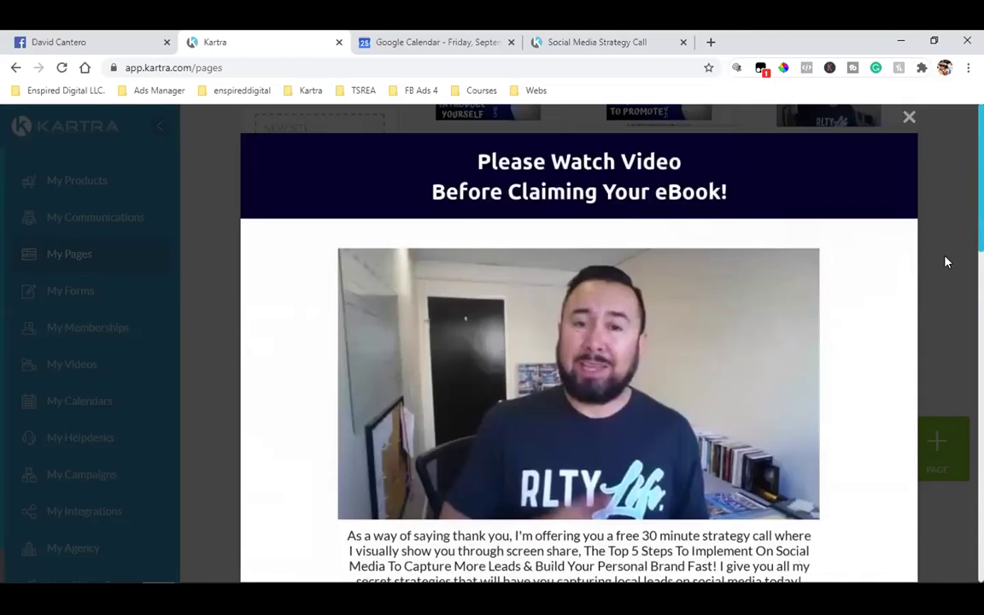
key("Escape")
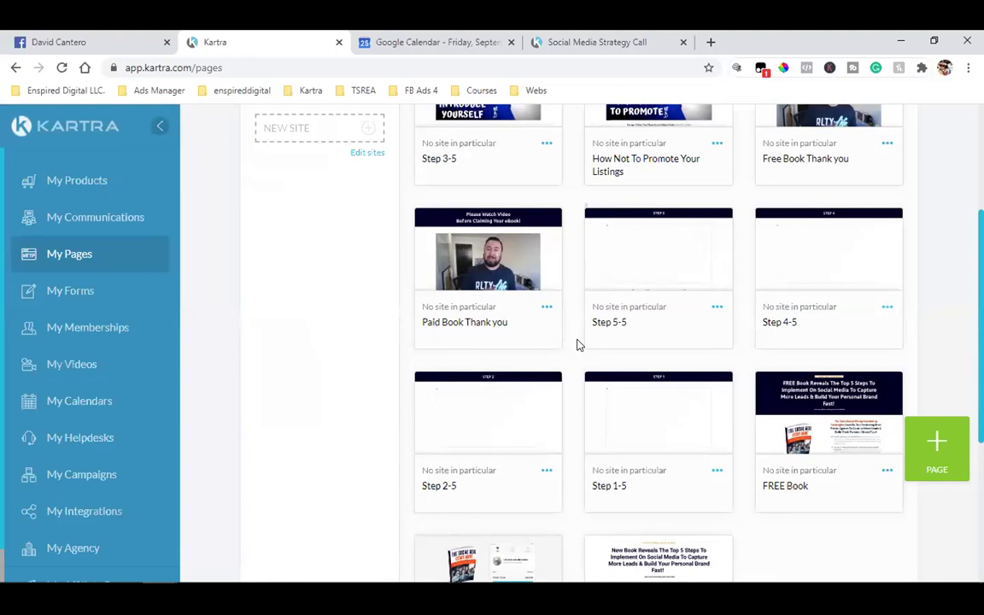
- Copy the Step 4-5 page's public link from Get code or link
left_click(887, 307)
left_click(816, 281)
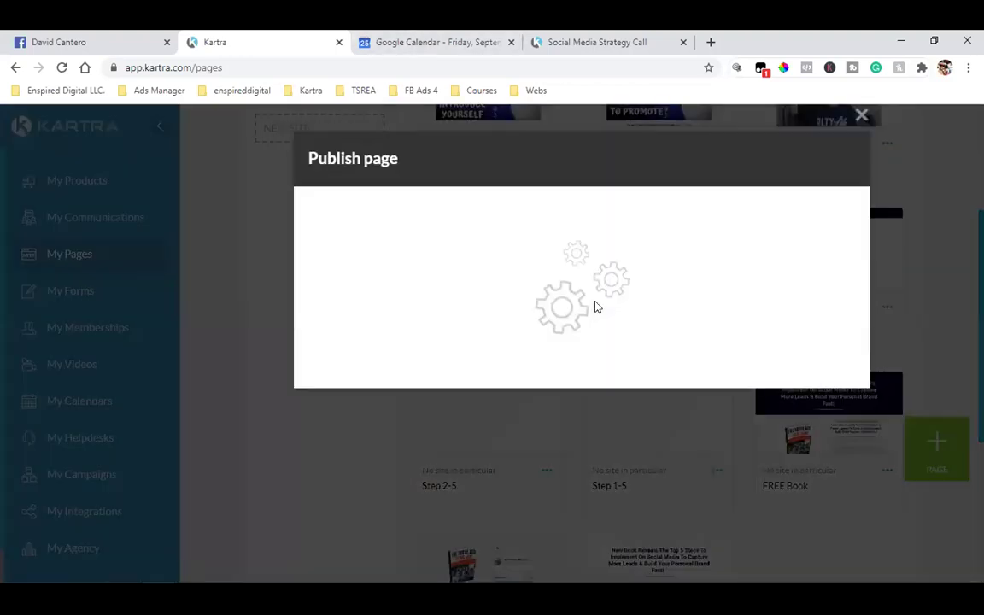
left_click(431, 307)
double_click(375, 491)
triple_click(373, 492)
right_click(376, 491)
left_click(402, 397)
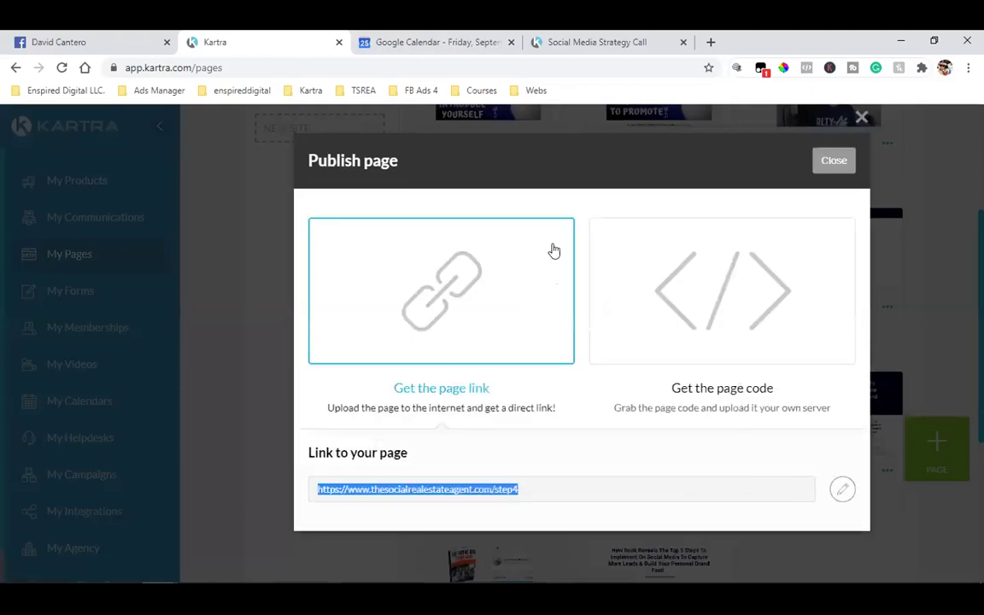
- Load the copied Step 4 URL in a new browser tab
left_click(714, 42)
key("ctrl+v")
key("Return")
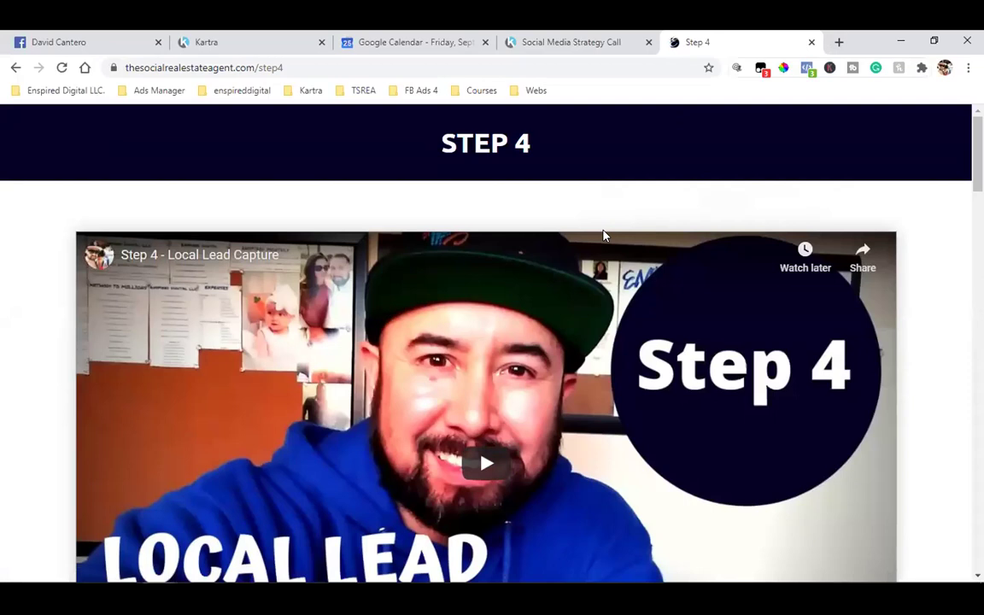
scroll(603, 235, "down", 2)
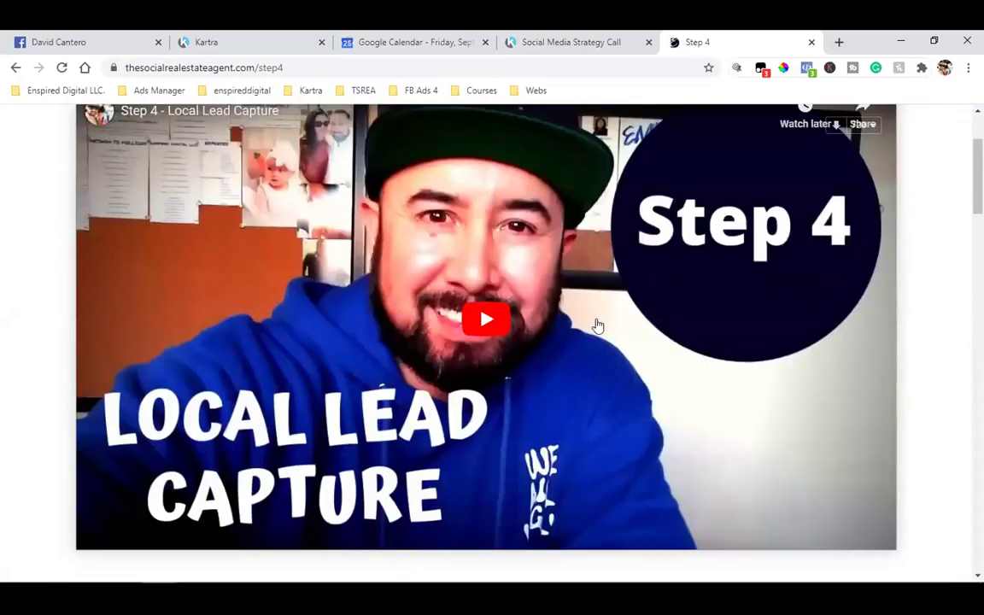
scroll(495, 278, "up", 2)
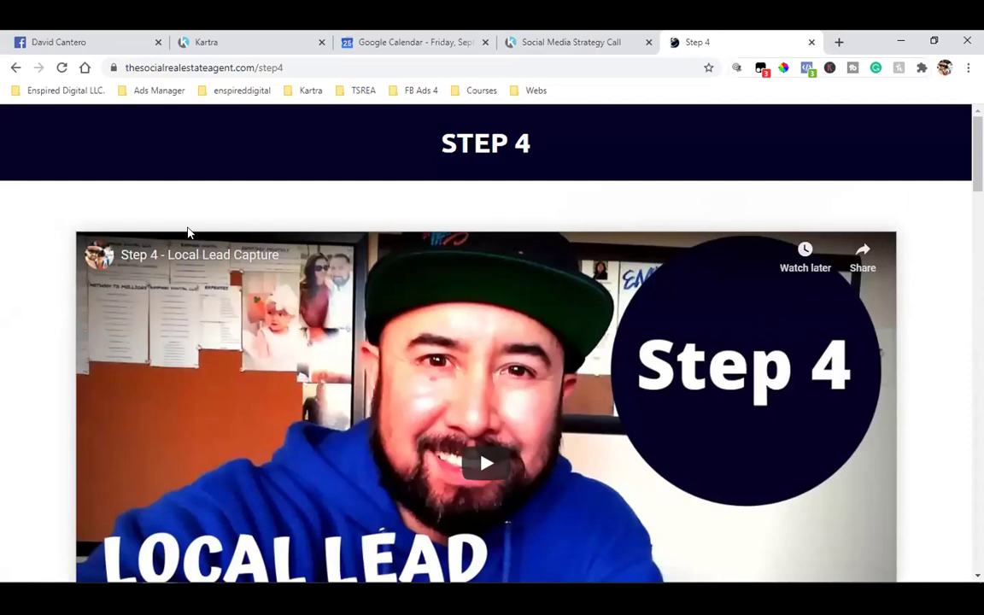
scroll(470, 342, "down", 3)
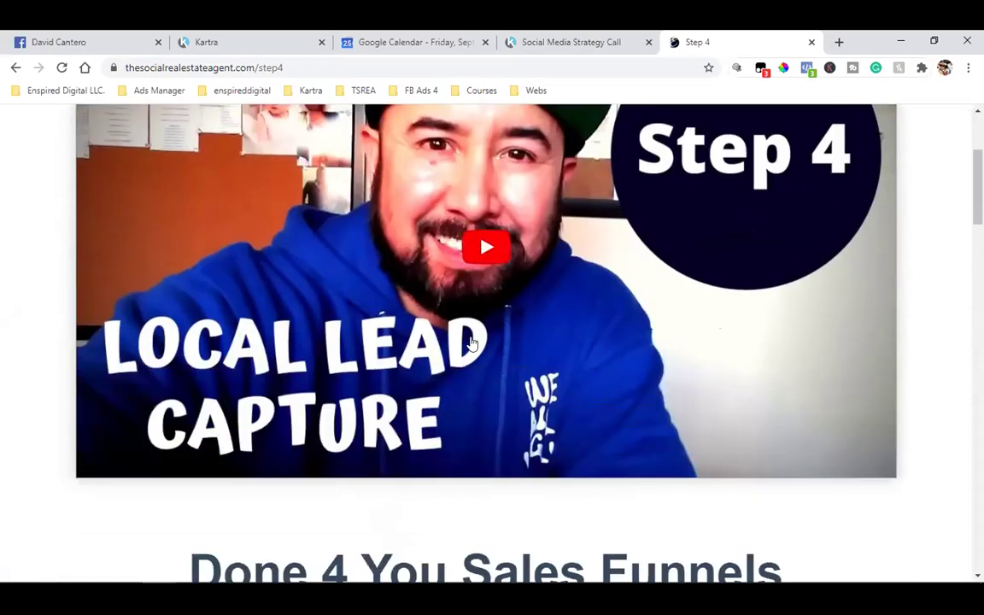
scroll(471, 341, "up", 3)
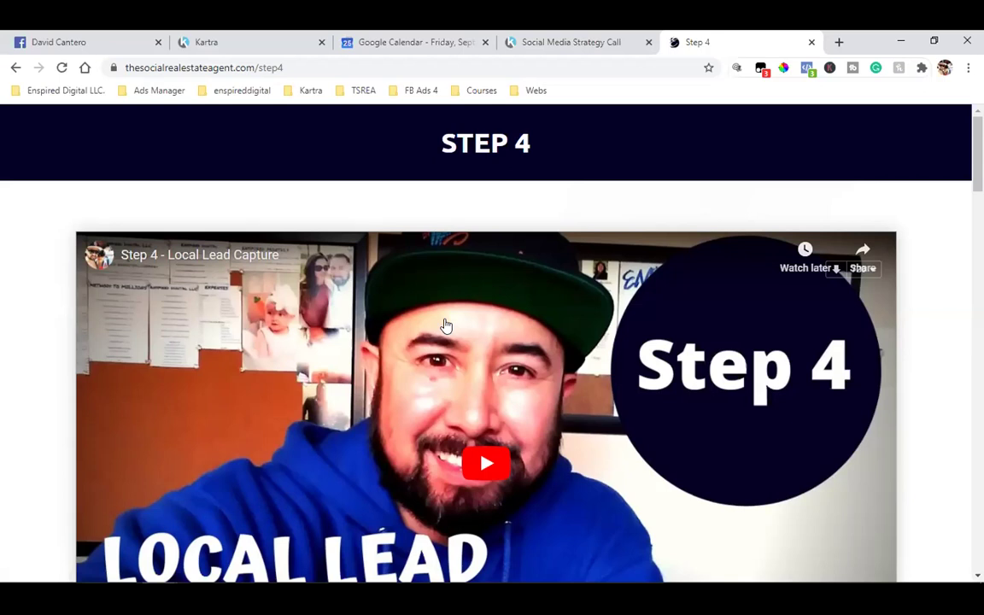
scroll(445, 325, "down", 4)
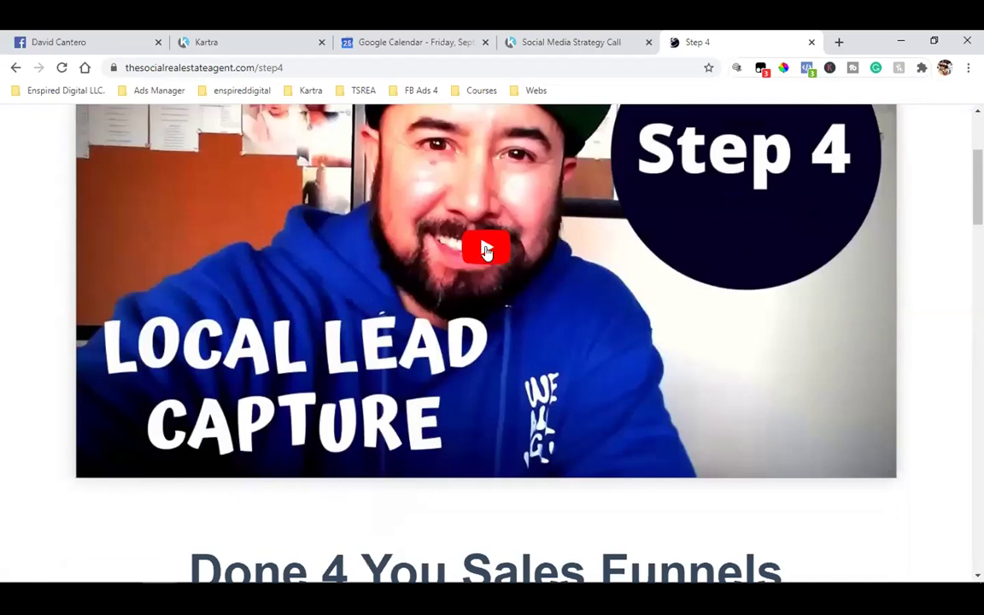
- Play the Local Lead Capture video, pause it at 0:14 and dismiss the More videos panel
left_click(485, 250)
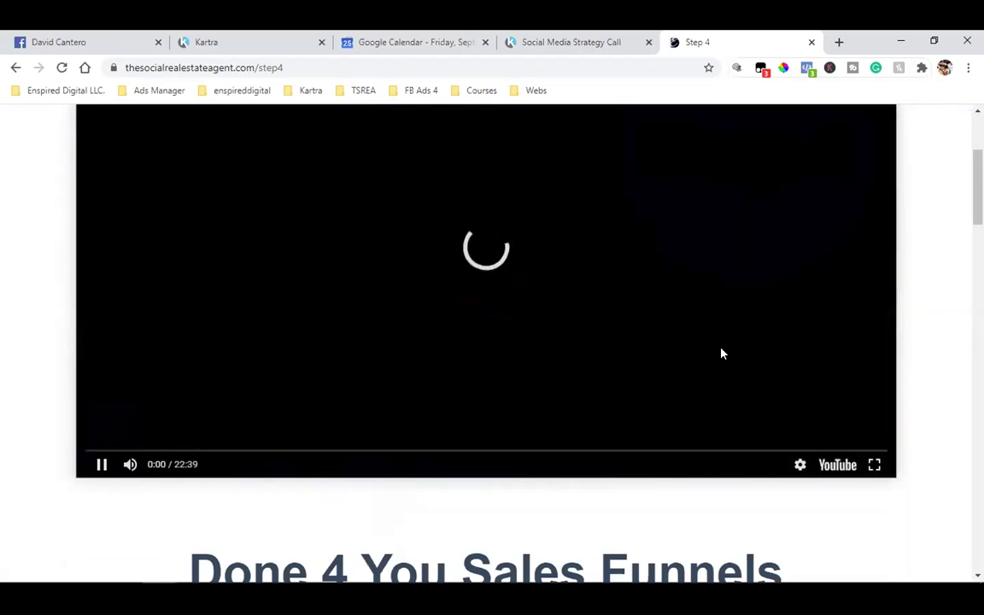
scroll(929, 315, "up", 4)
scroll(929, 315, "down", 2)
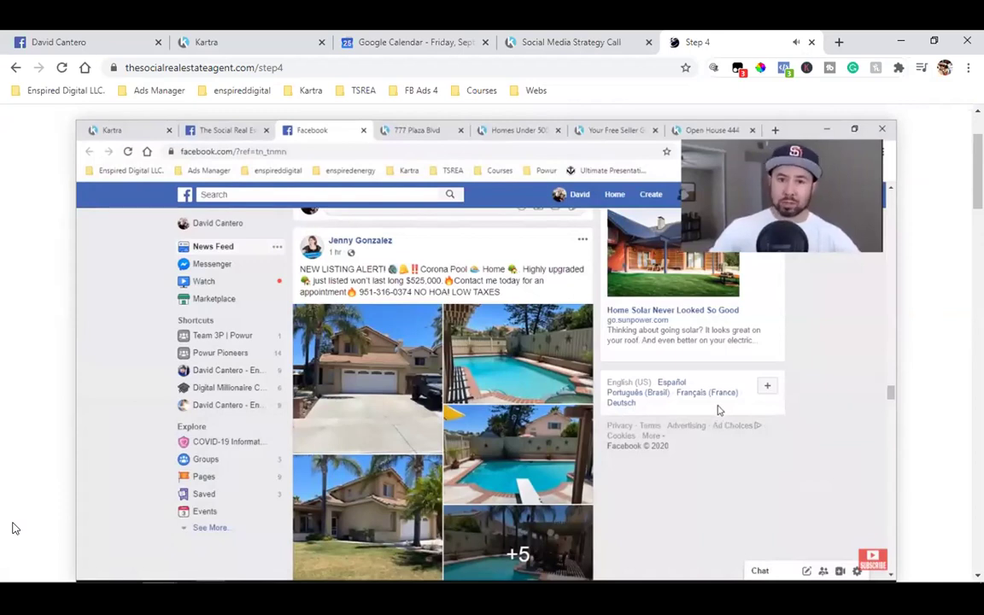
left_click(101, 568)
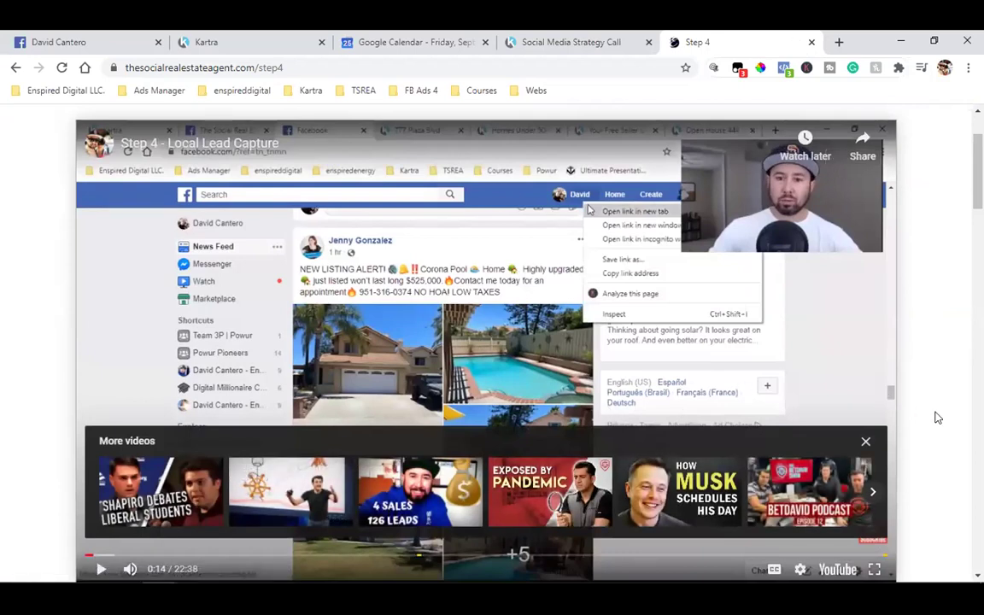
left_click(865, 443)
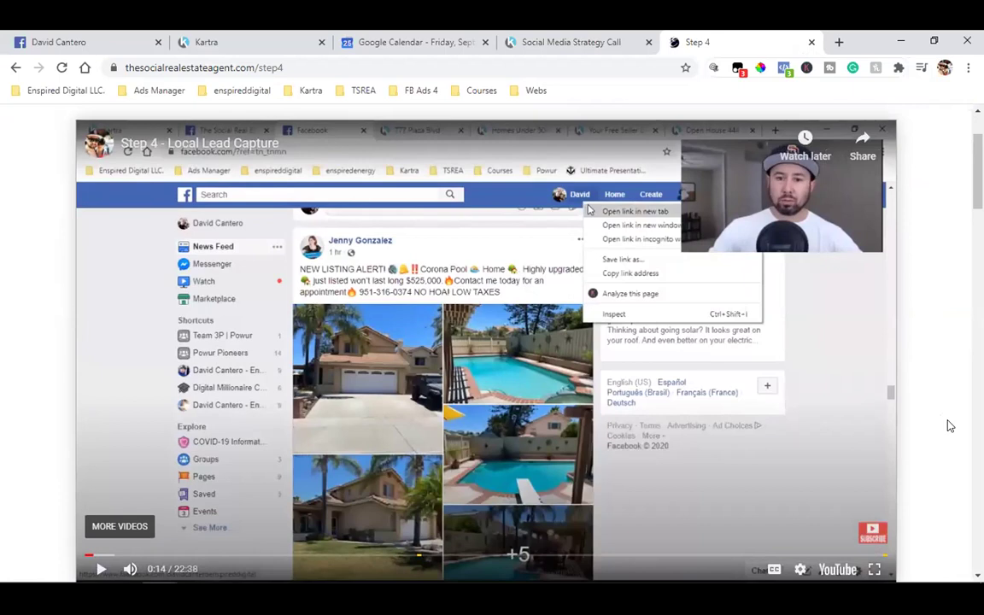
scroll(948, 425, "up", 1)
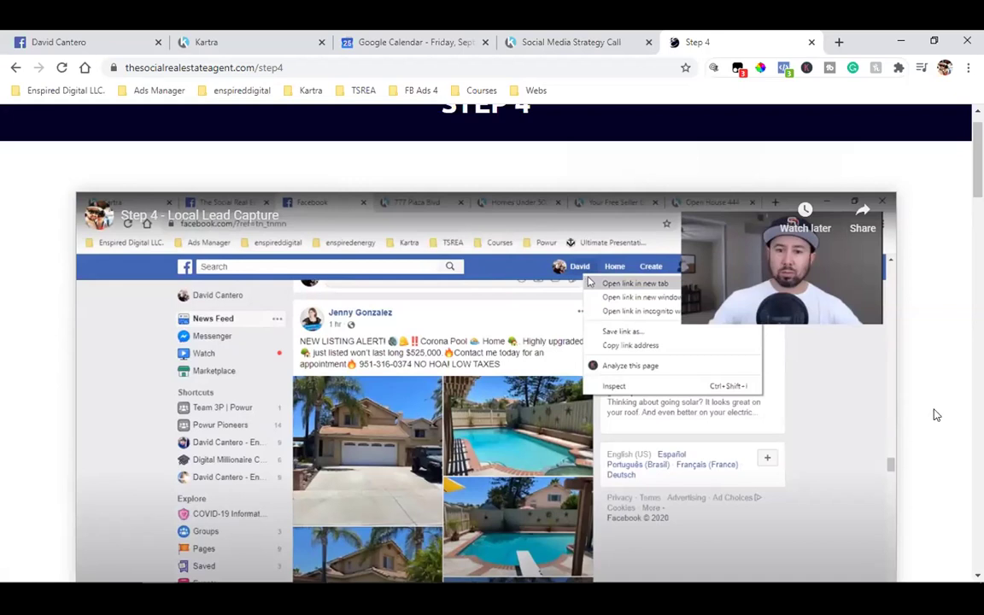
scroll(935, 415, "down", 6)
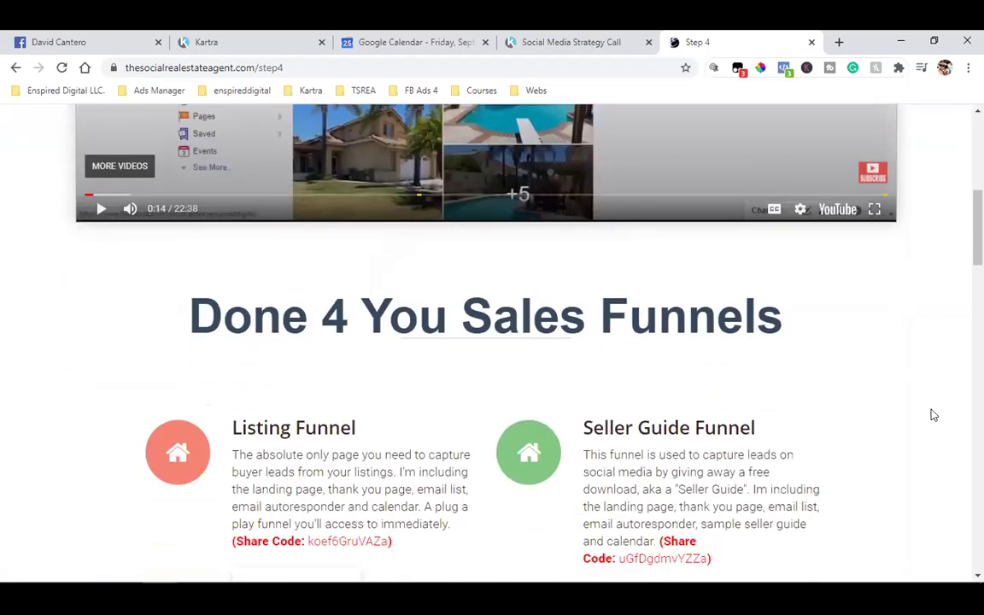
scroll(934, 415, "down", 1)
left_click_drag(237, 273, 350, 282)
left_click_drag(636, 282, 720, 310)
scroll(737, 274, "up", 3)
scroll(737, 275, "down", 3)
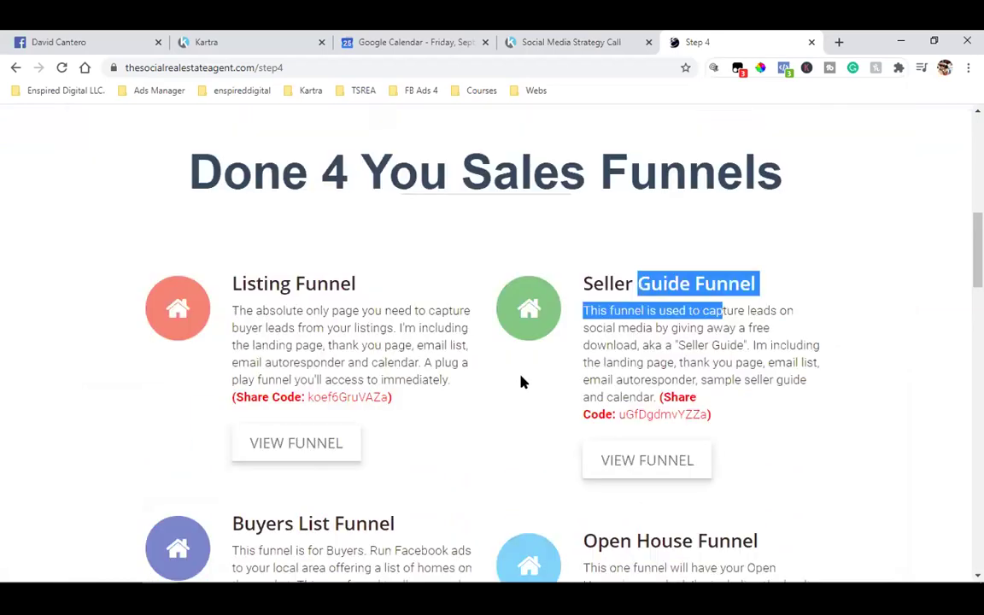
left_click(325, 331)
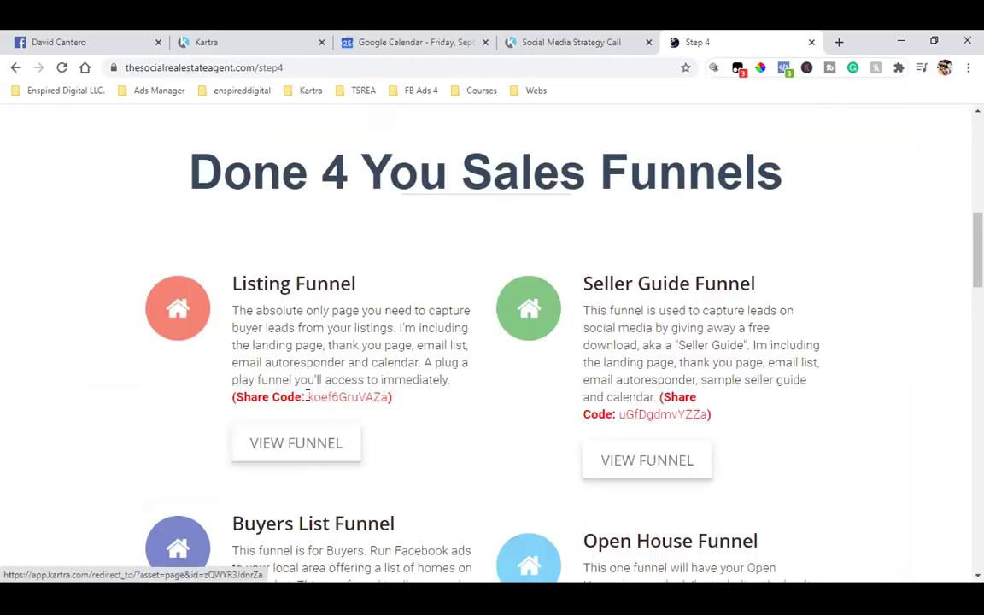
left_click_drag(309, 397, 368, 397)
left_click_drag(606, 414, 680, 414)
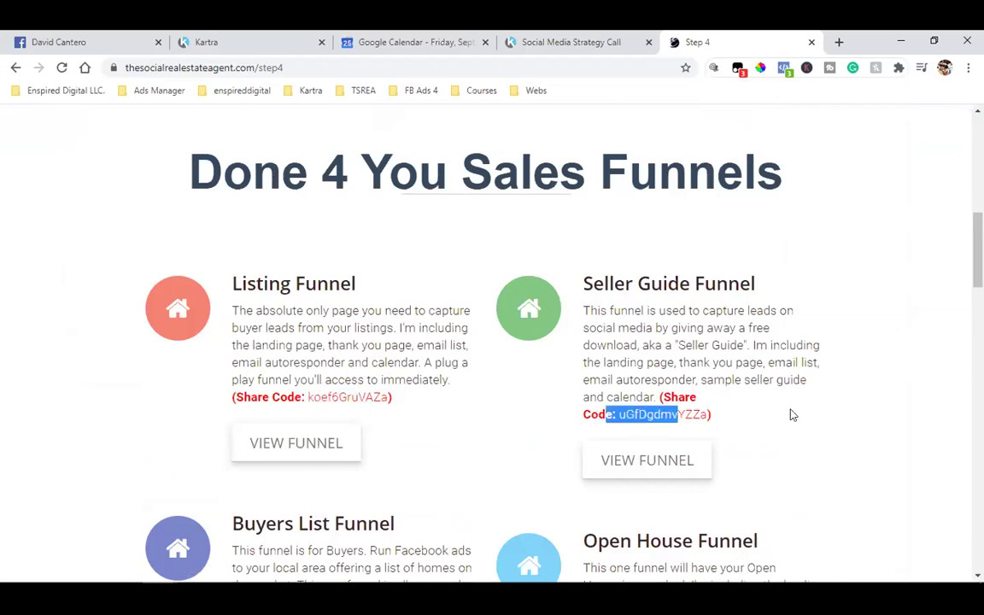
scroll(793, 431, "up", 15)
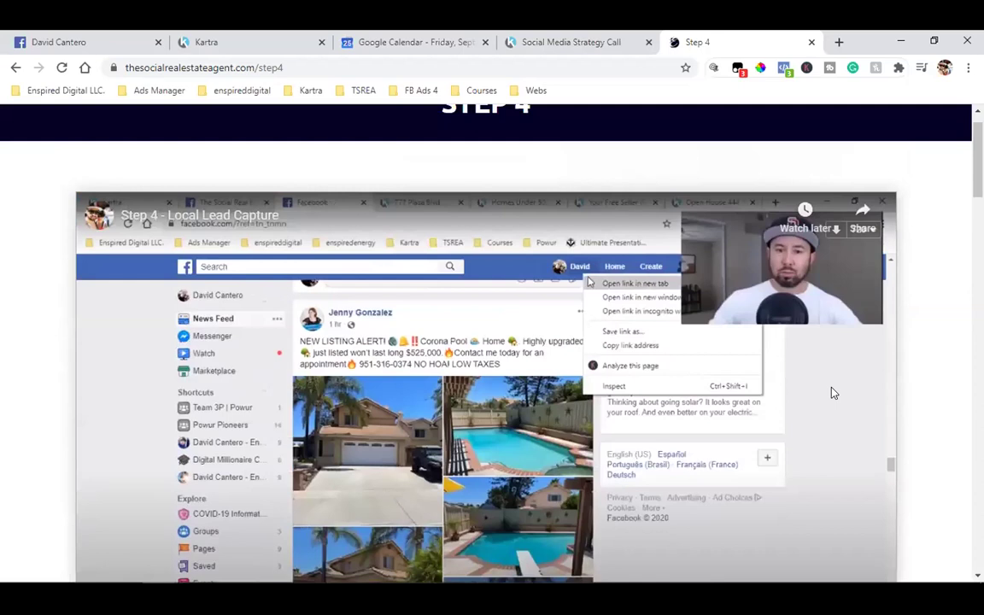
scroll(833, 393, "down", 3)
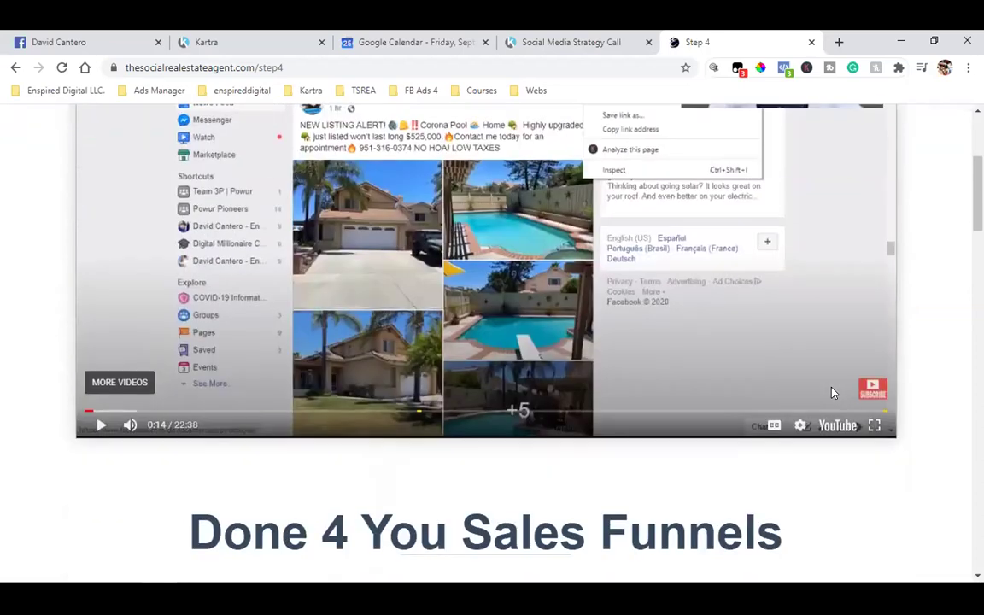
scroll(834, 392, "up", 3)
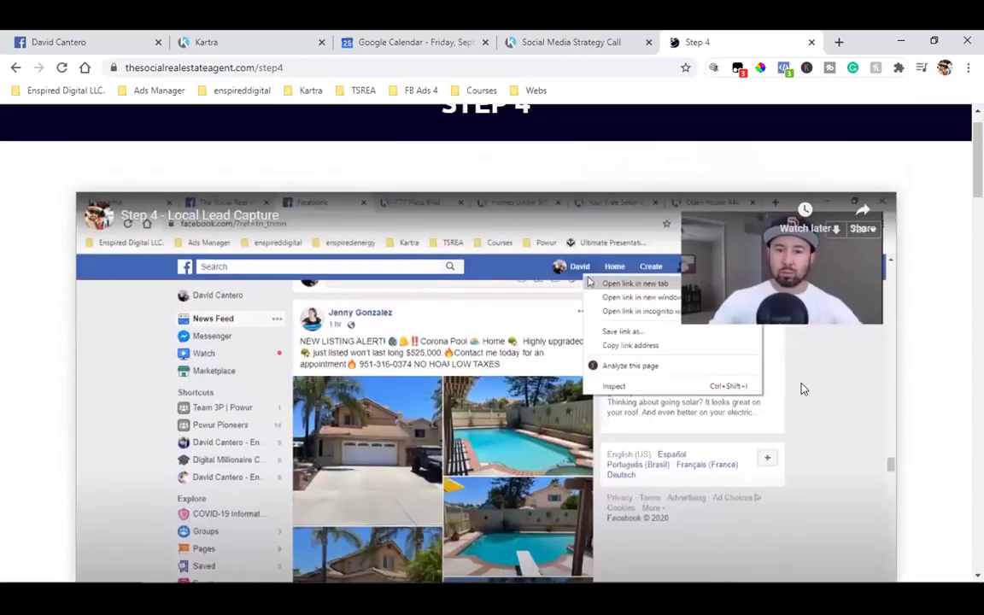
scroll(802, 388, "down", 2)
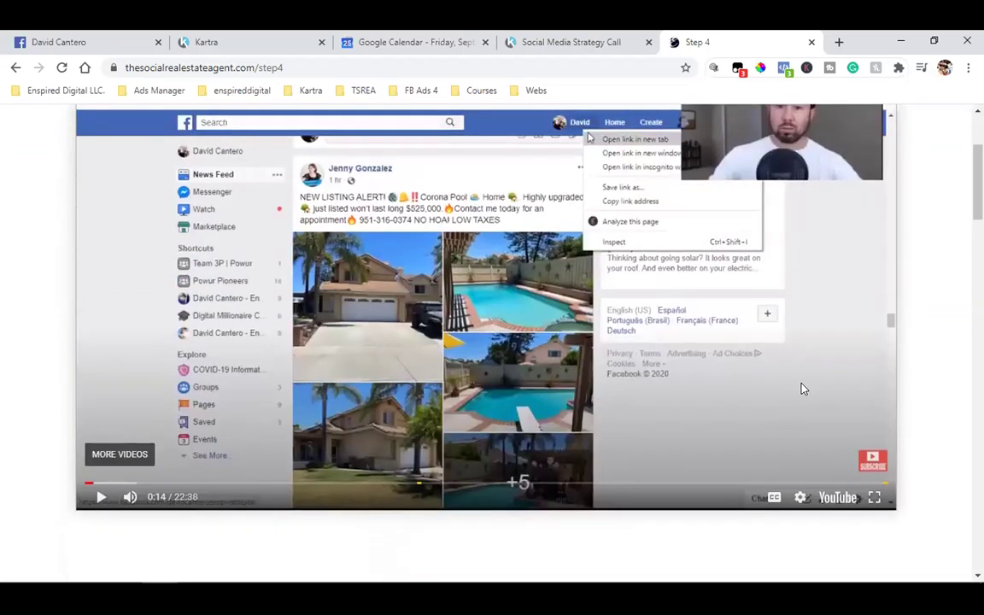
scroll(802, 389, "down", 5)
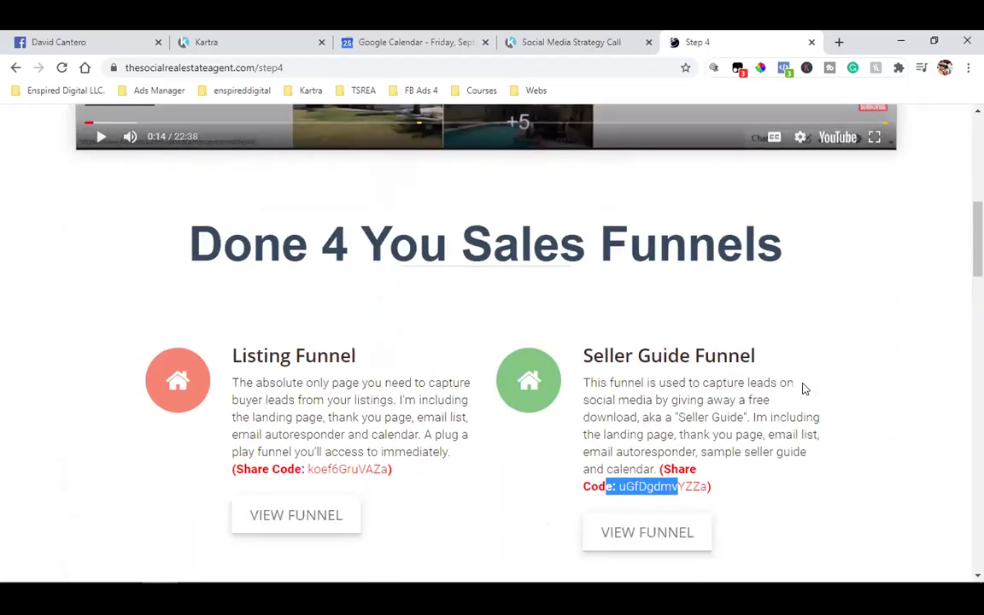
left_click(803, 388)
scroll(801, 389, "down", 2)
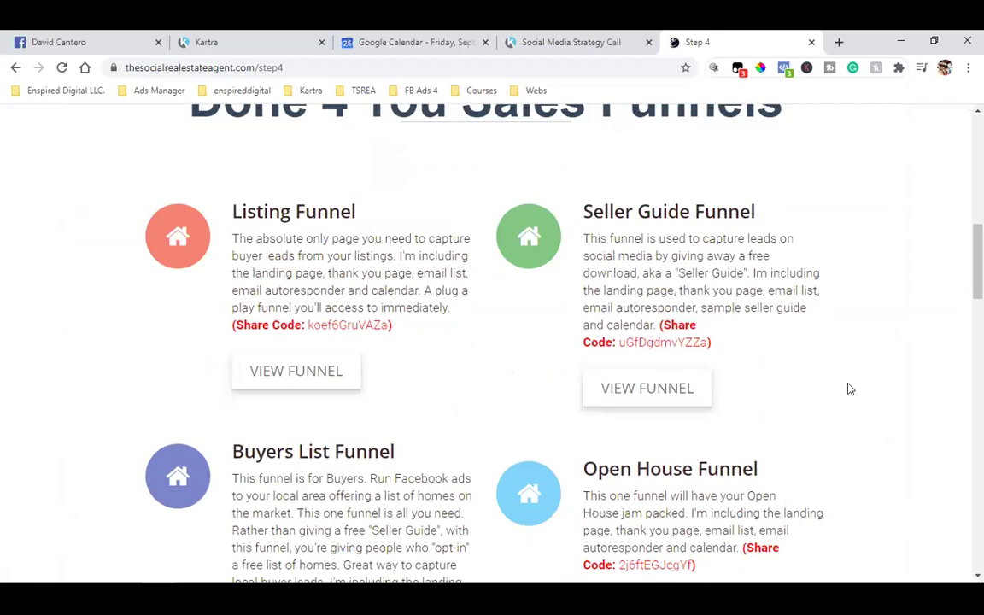
scroll(849, 389, "down", 7)
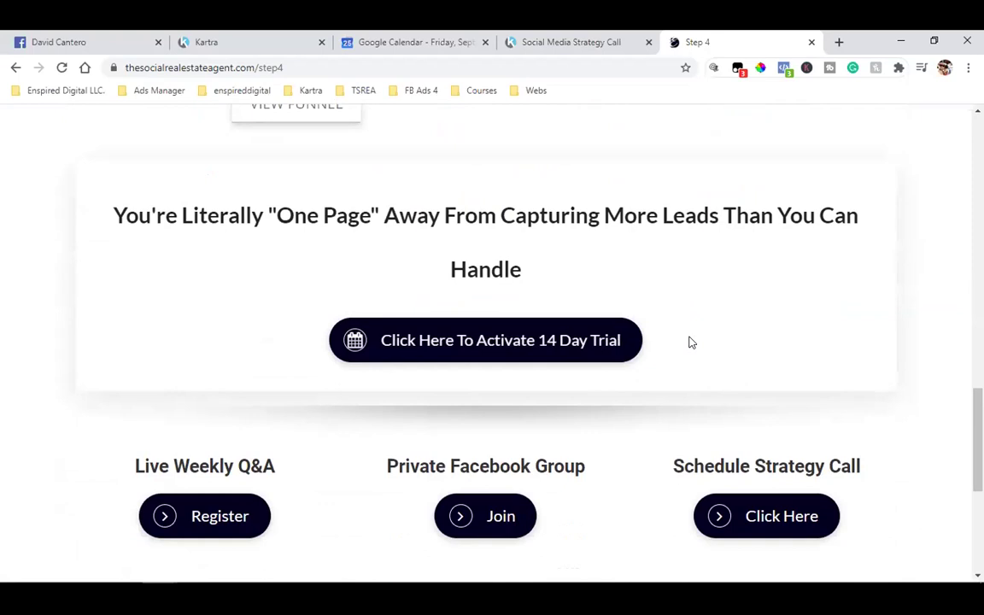
scroll(690, 342, "up", 7)
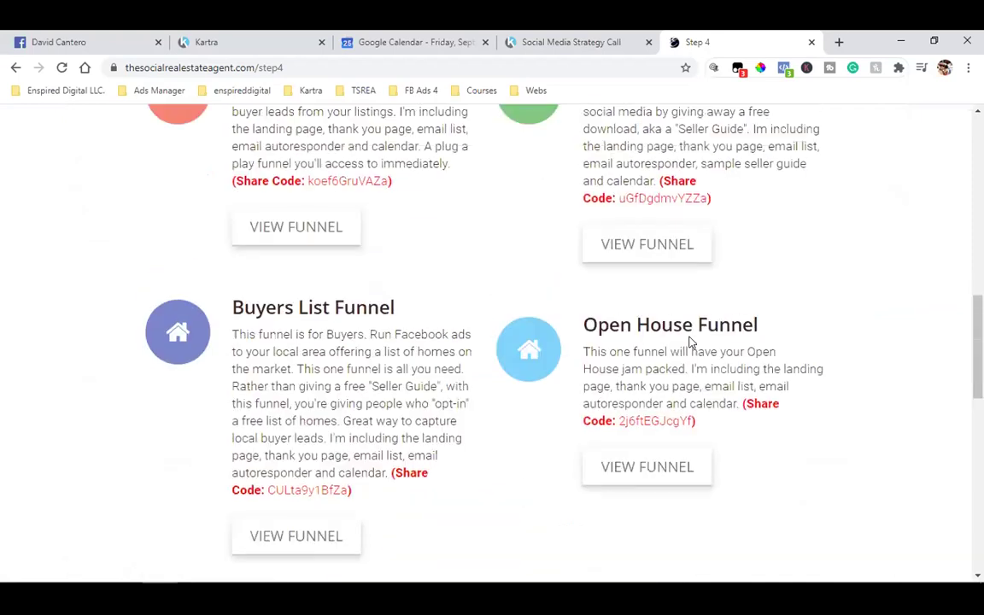
scroll(626, 334, "down", 5)
scroll(626, 341, "up", 2)
scroll(626, 345, "down", 6)
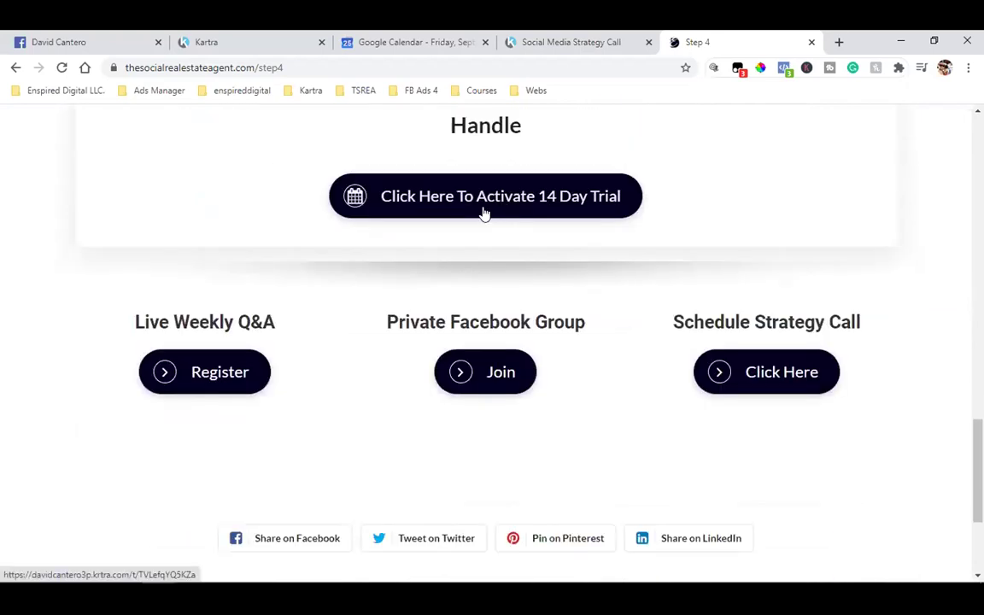
scroll(487, 237, "up", 10)
scroll(476, 313, "up", 3)
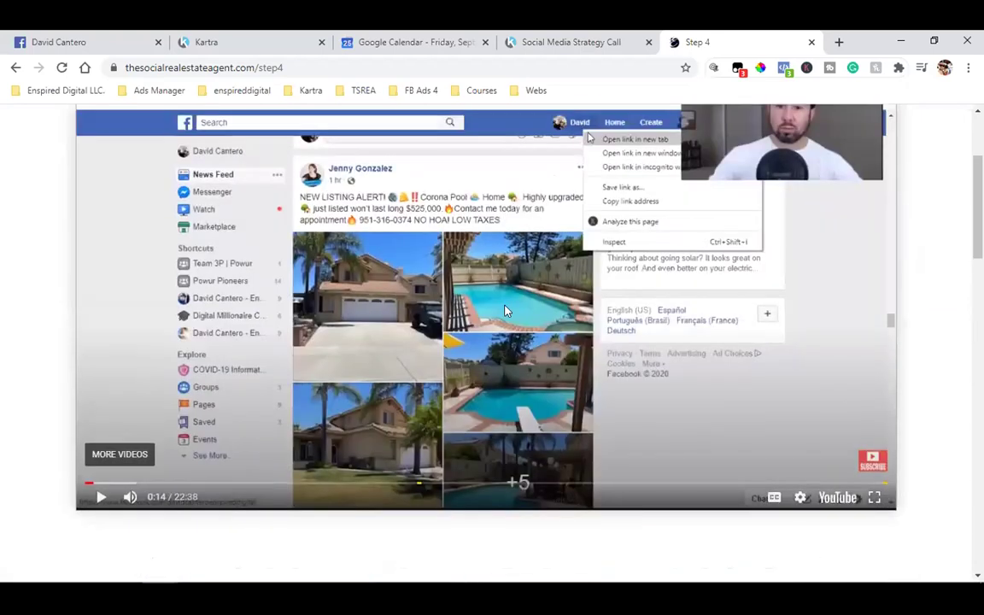
scroll(954, 394, "up", 1)
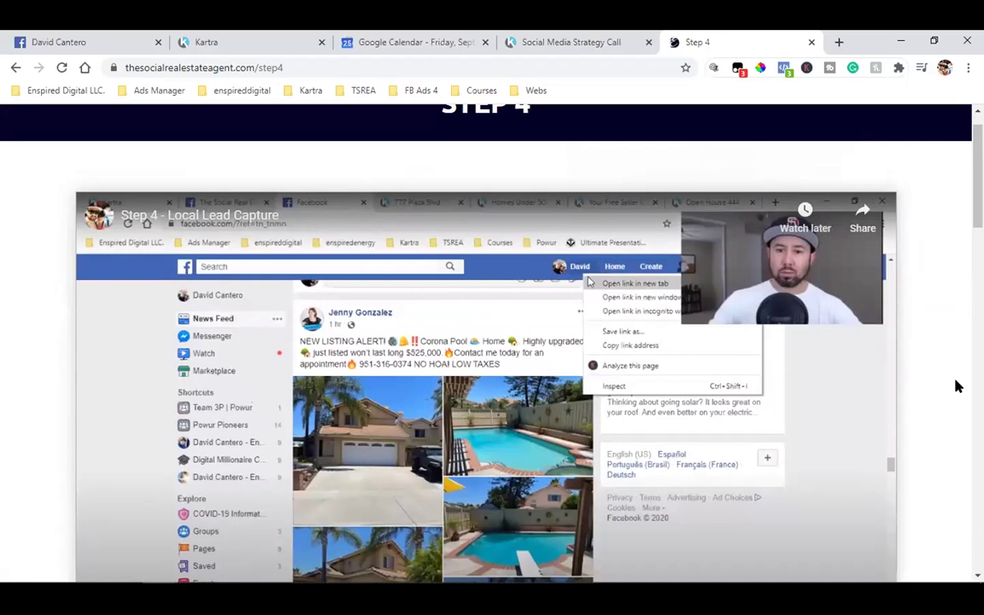
scroll(956, 386, "down", 10)
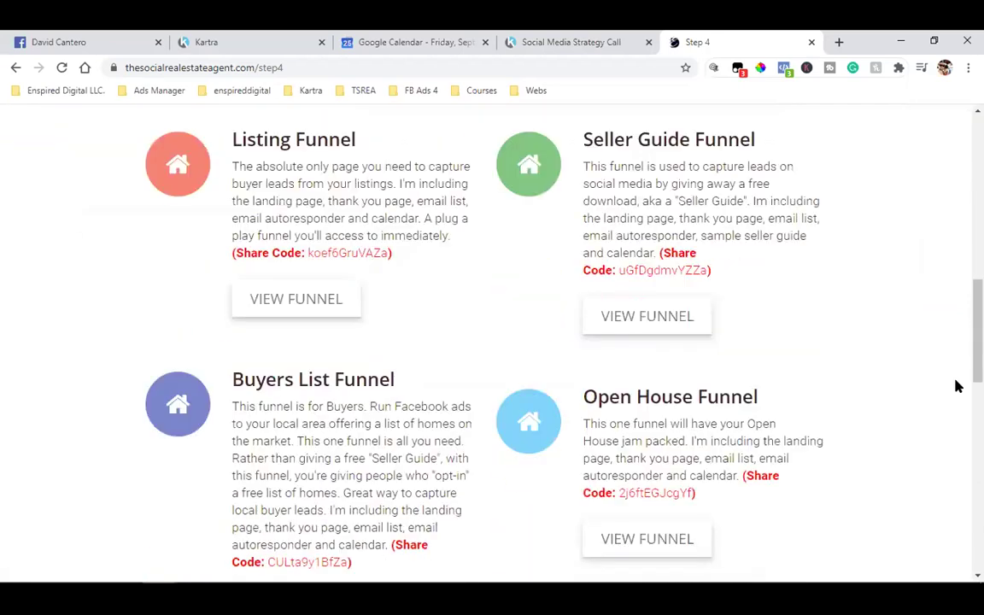
scroll(956, 386, "down", 3)
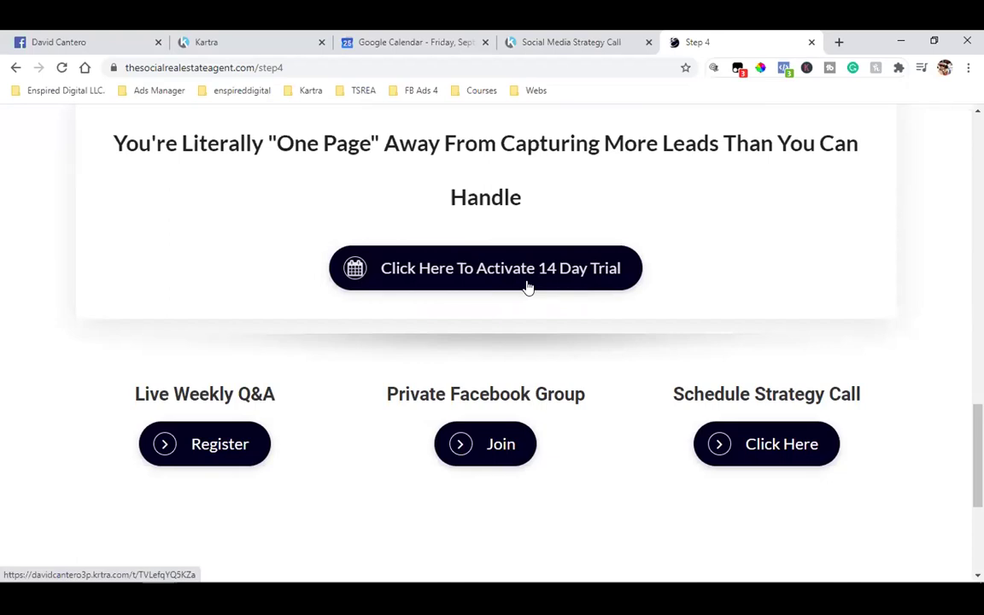
scroll(527, 287, "up", 15)
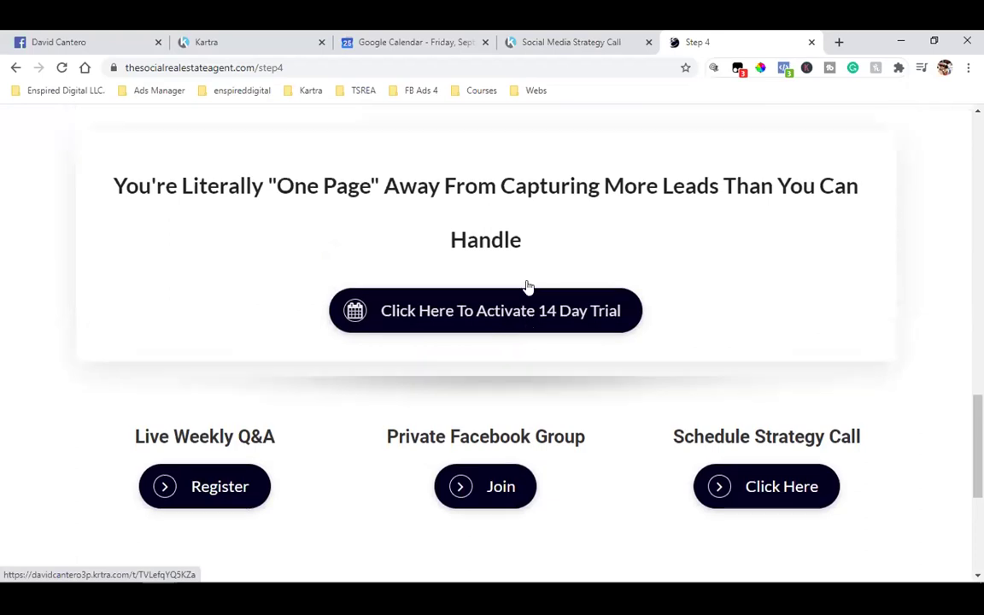
scroll(441, 336, "down", 3)
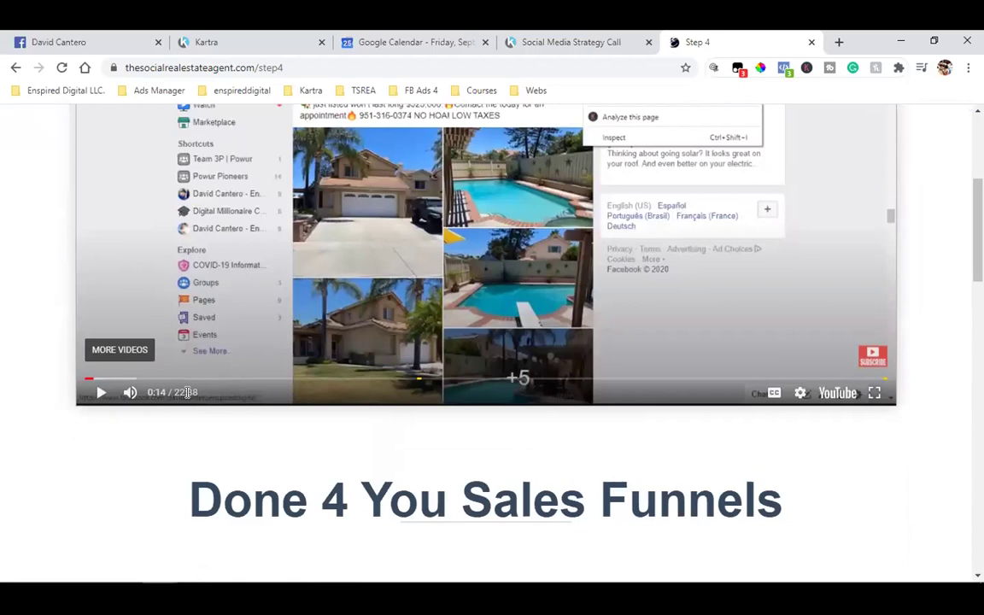
scroll(187, 392, "up", 2)
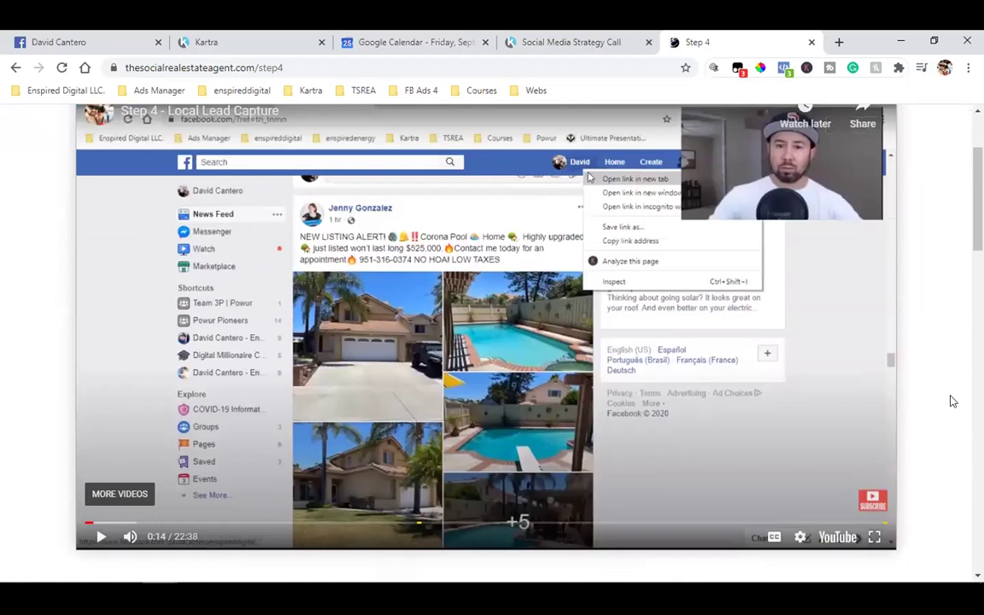
scroll(943, 402, "down", 1)
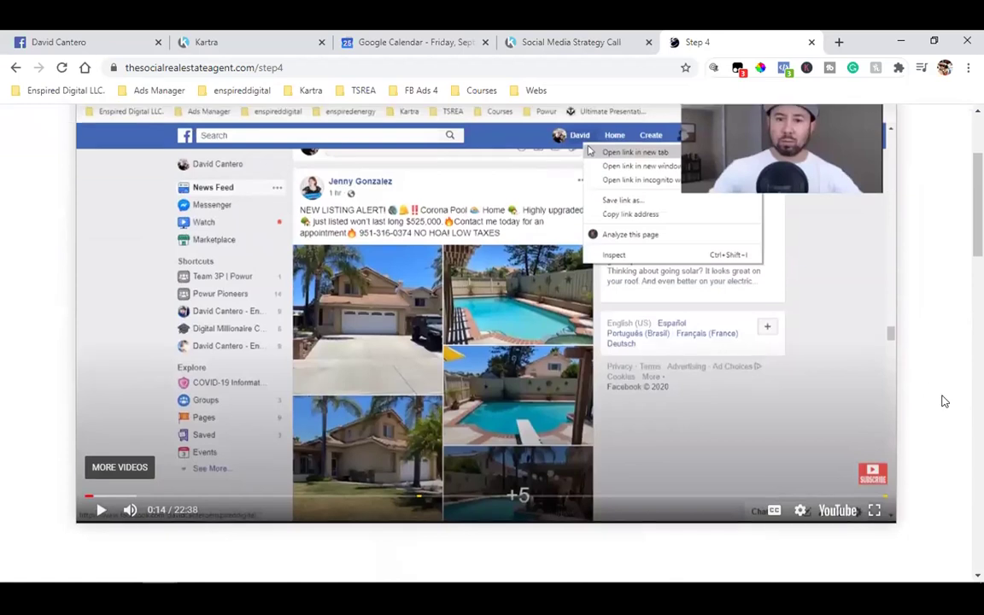
scroll(942, 401, "up", 1)
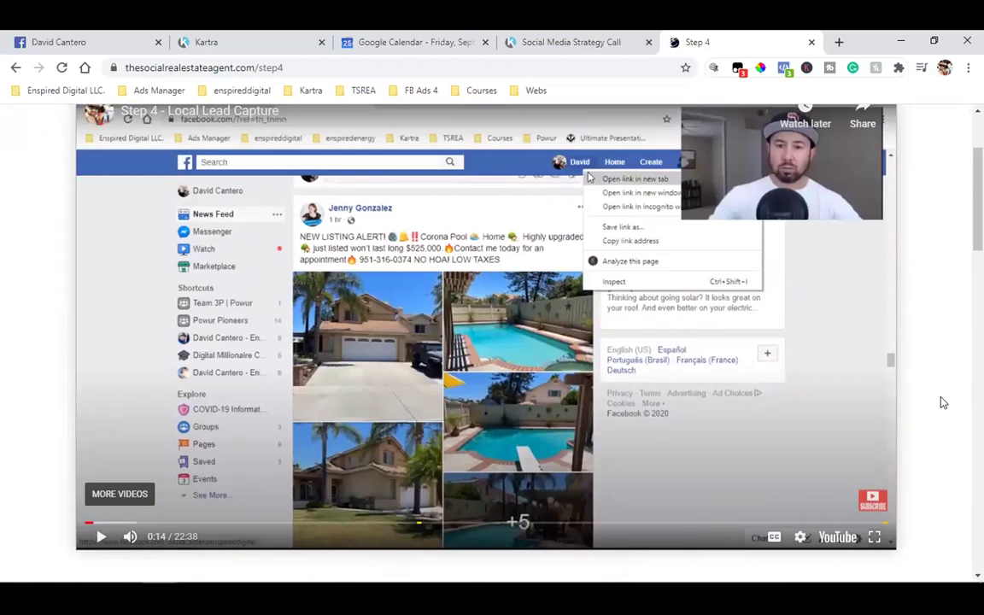
scroll(942, 402, "down", 2)
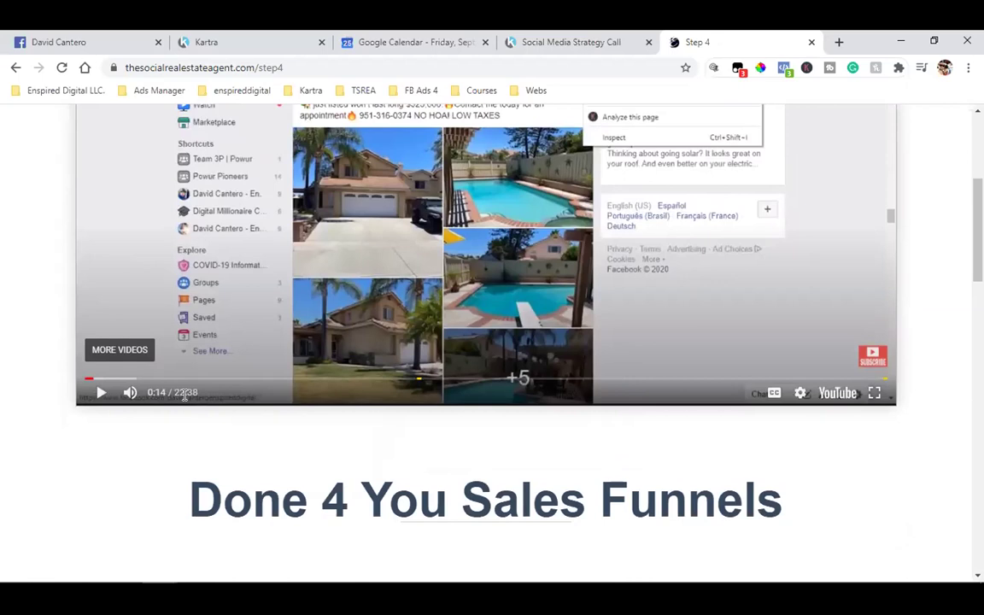
scroll(183, 394, "down", 10)
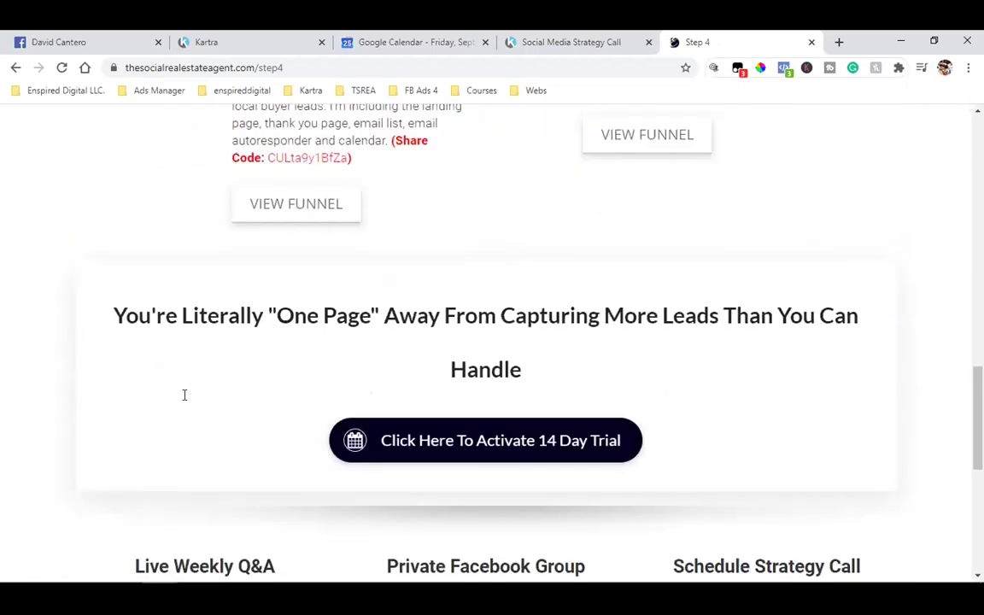
scroll(570, 391, "up", 7)
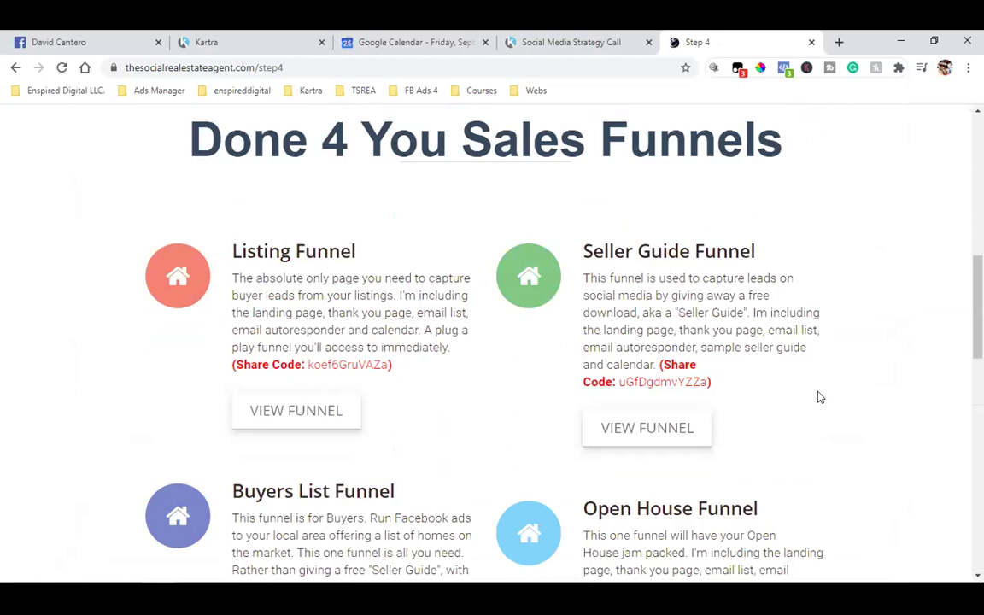
scroll(820, 395, "down", 5)
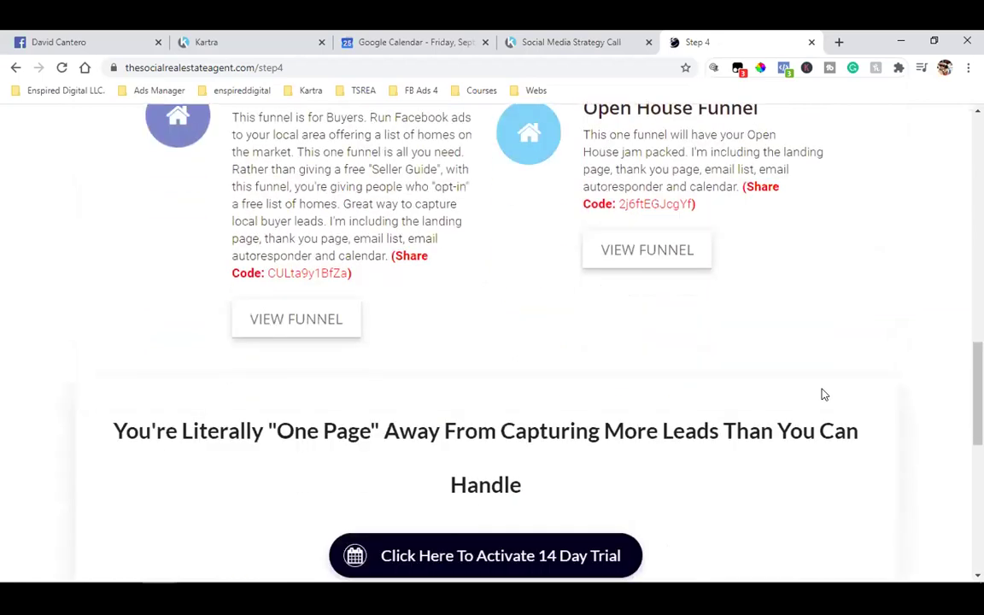
scroll(822, 395, "down", 2)
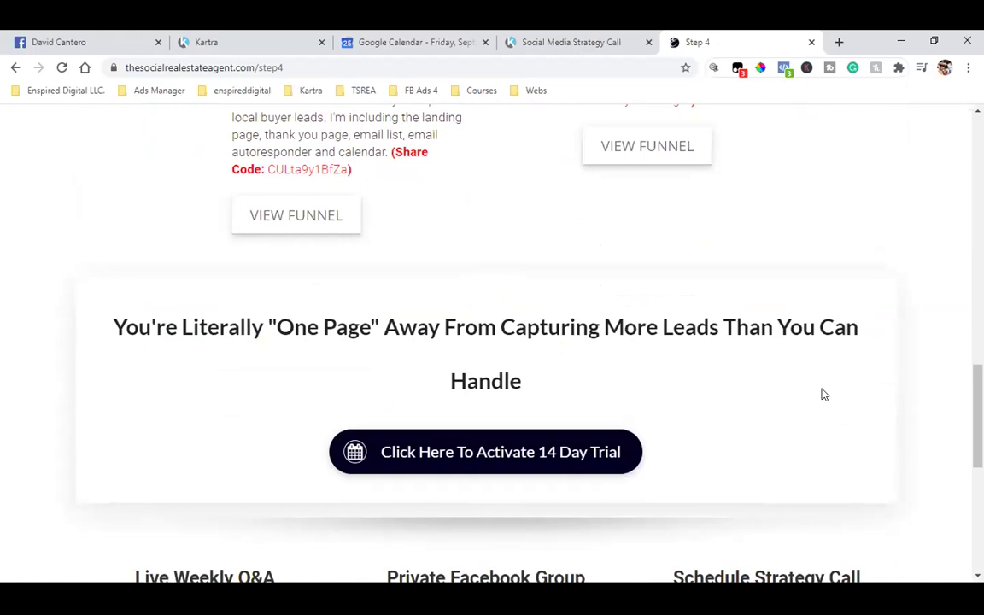
scroll(824, 395, "up", 3)
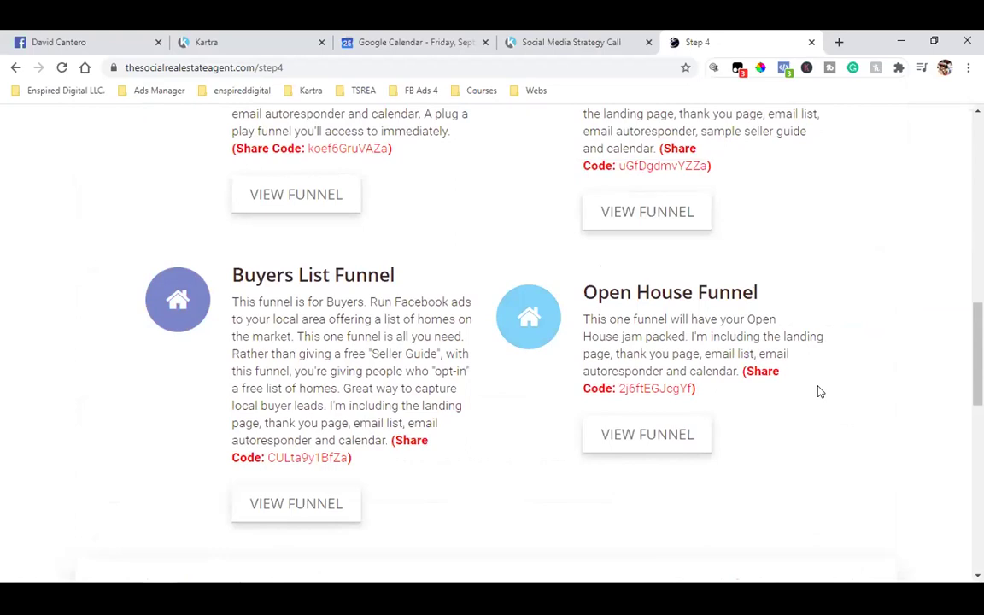
scroll(817, 391, "up", 10)
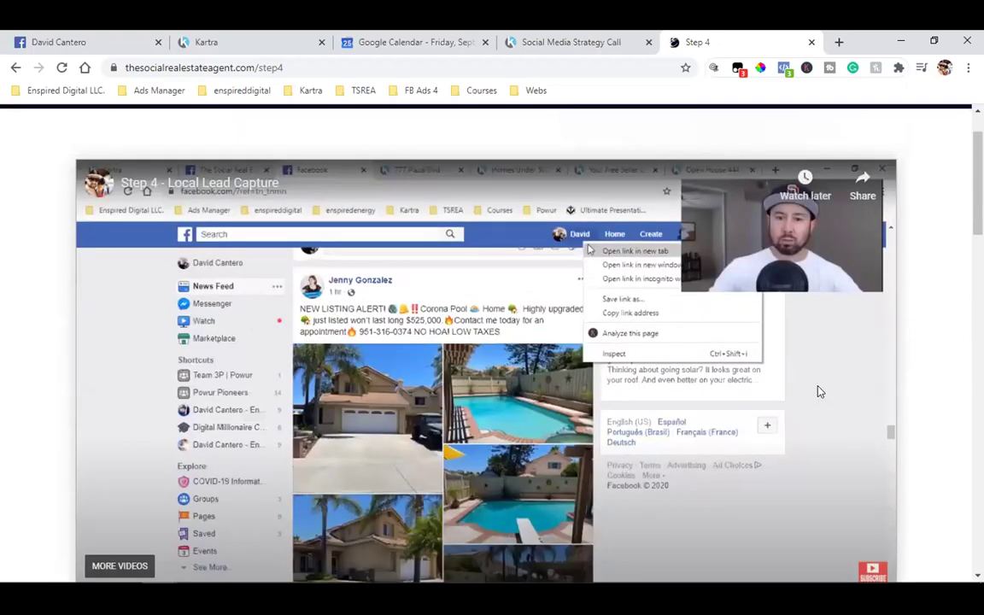
scroll(817, 391, "down", 12)
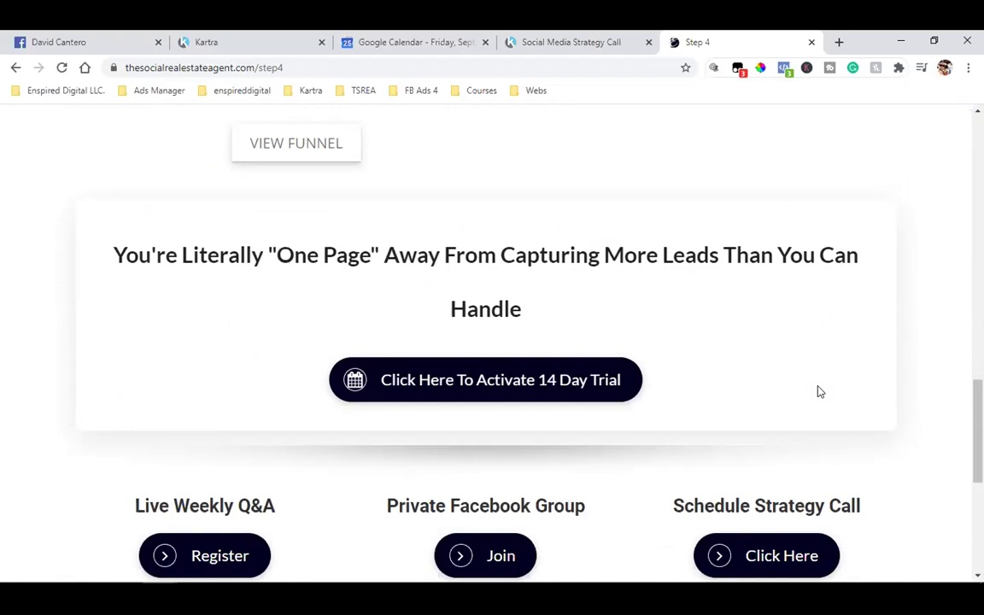
scroll(818, 391, "down", 2)
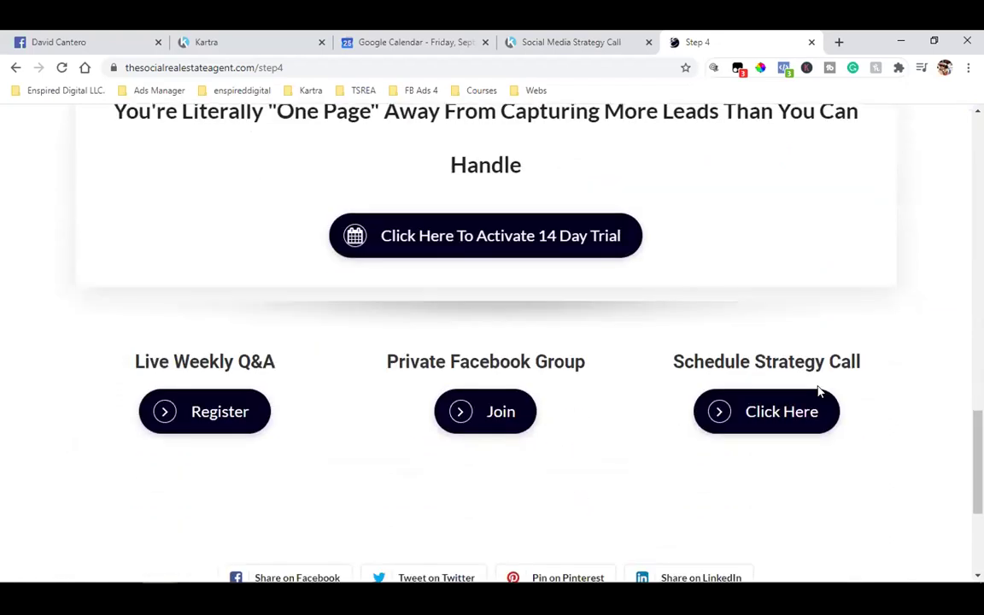
scroll(818, 391, "down", 3)
scroll(817, 391, "up", 15)
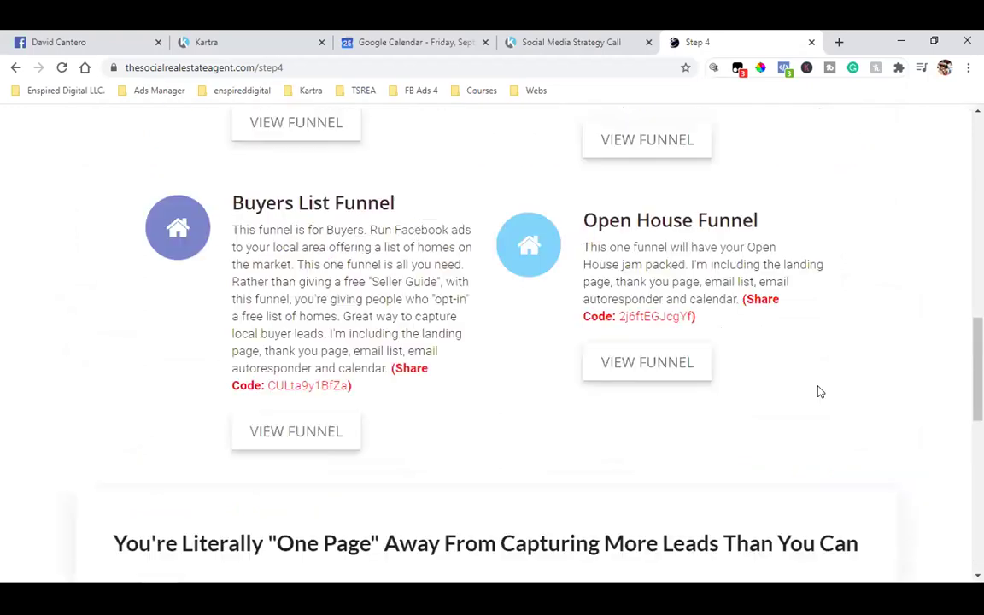
- Back in the Kartra tab, close the Publish page dialog, browse the pages, then go to My Forms
left_click(270, 39)
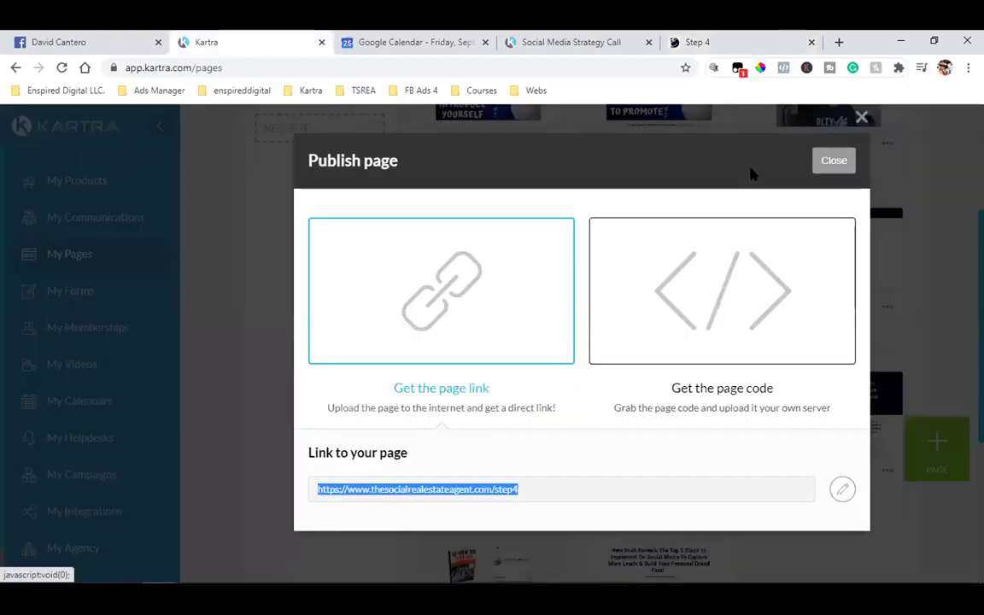
left_click(832, 160)
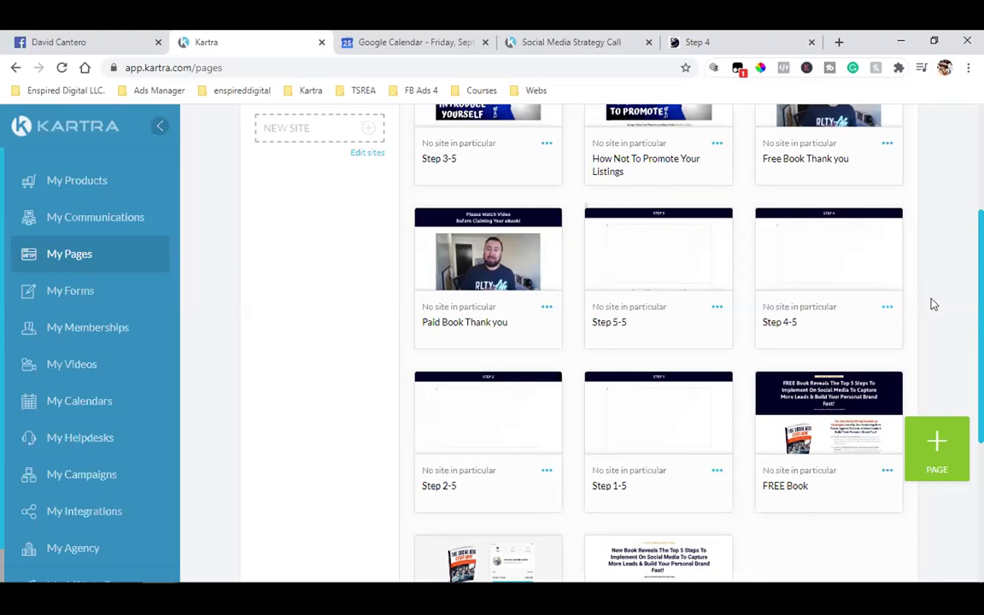
scroll(922, 314, "up", 3)
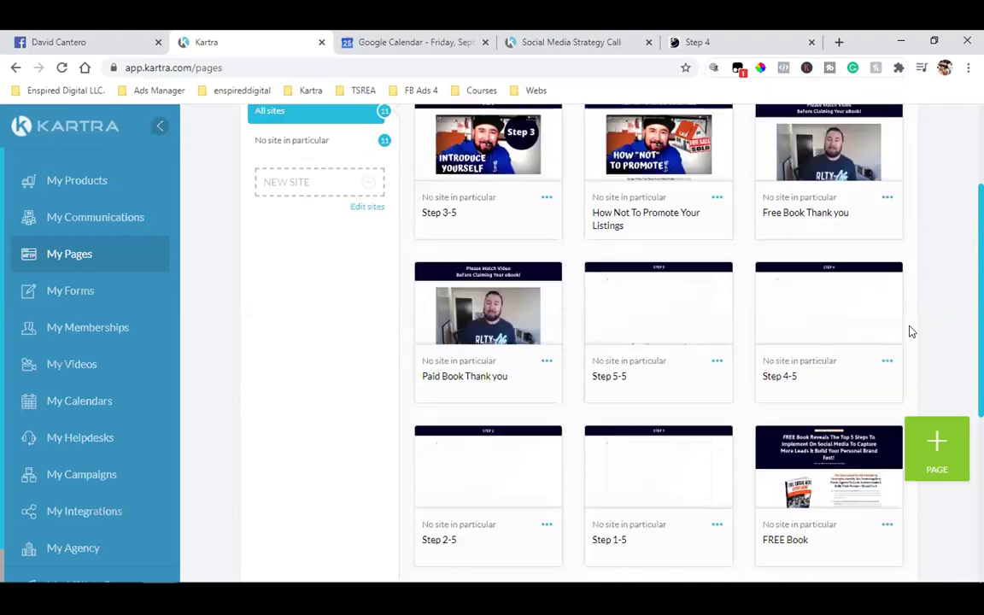
scroll(911, 331, "down", 1)
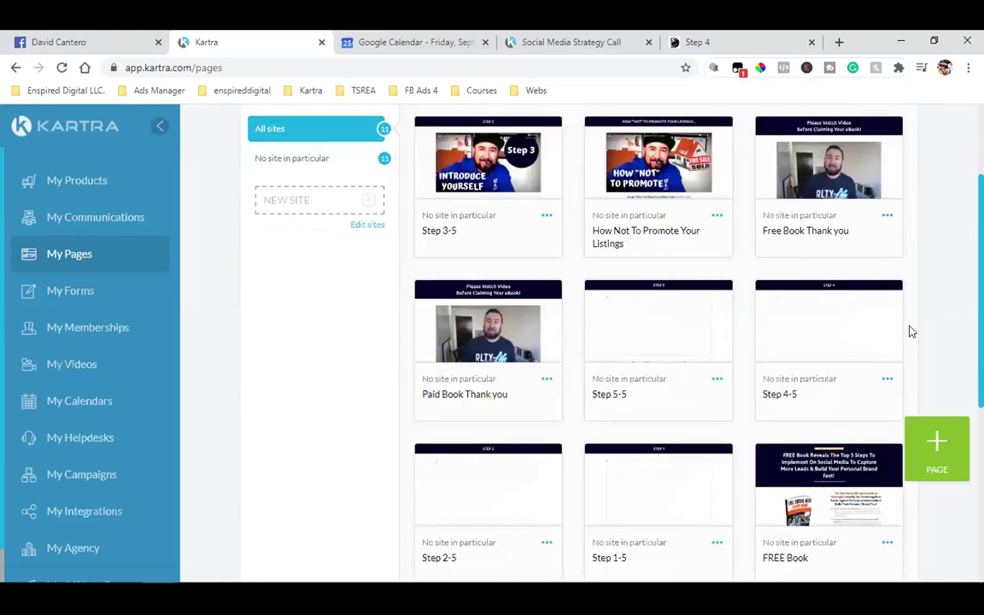
mouse_move(720, 319)
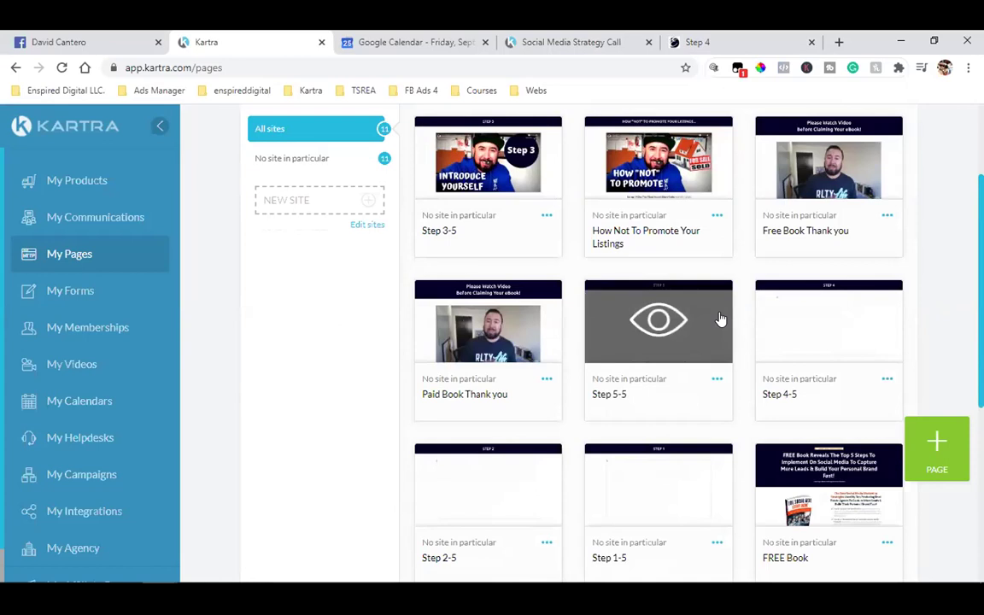
scroll(666, 320, "down", 2)
scroll(657, 359, "up", 4)
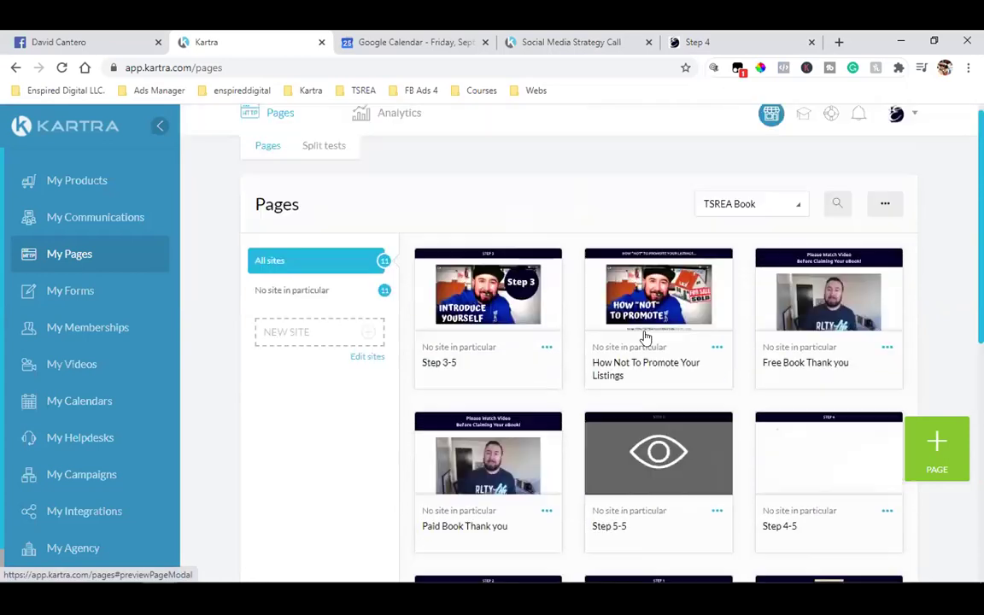
left_click(84, 292)
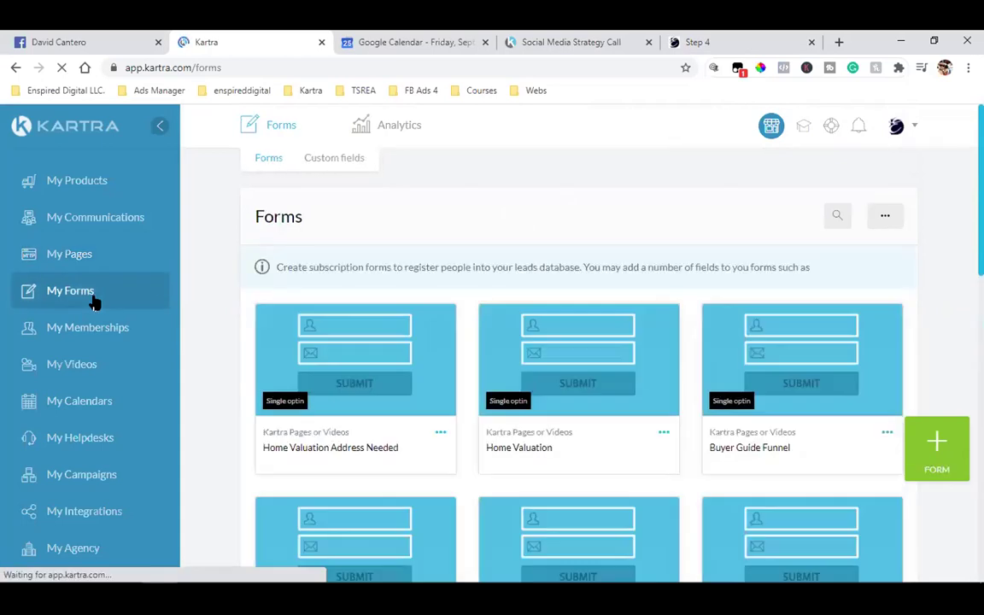
- Scroll down the forms grid and select the FREE Book form title
scroll(517, 368, "down", 5)
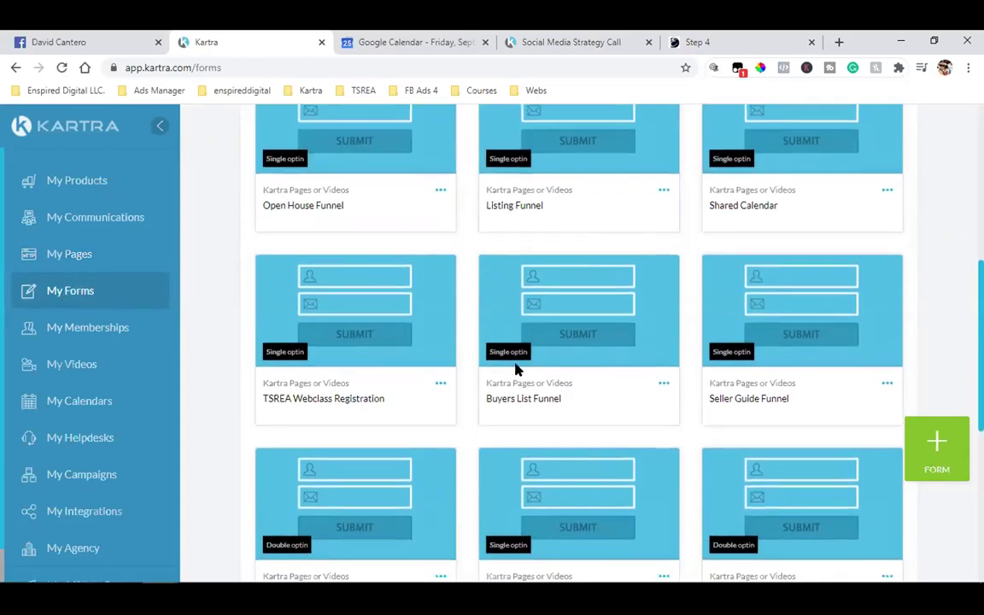
scroll(516, 368, "down", 5)
double_click(511, 236)
left_click(511, 236)
left_click_drag(485, 236, 534, 240)
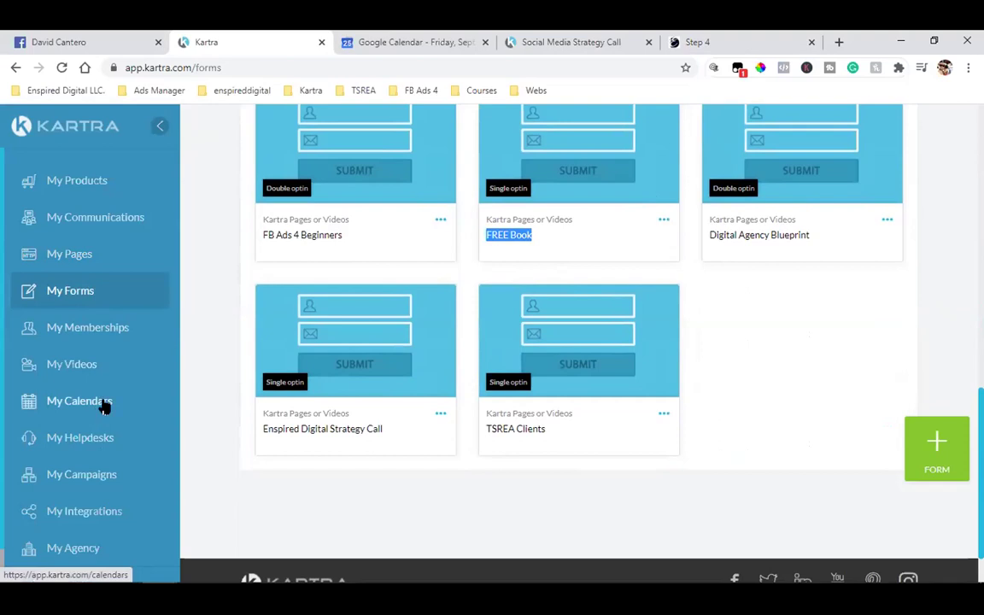
- Look over the remaining forms, then move on to My Campaigns
scroll(81, 416, "down", 1)
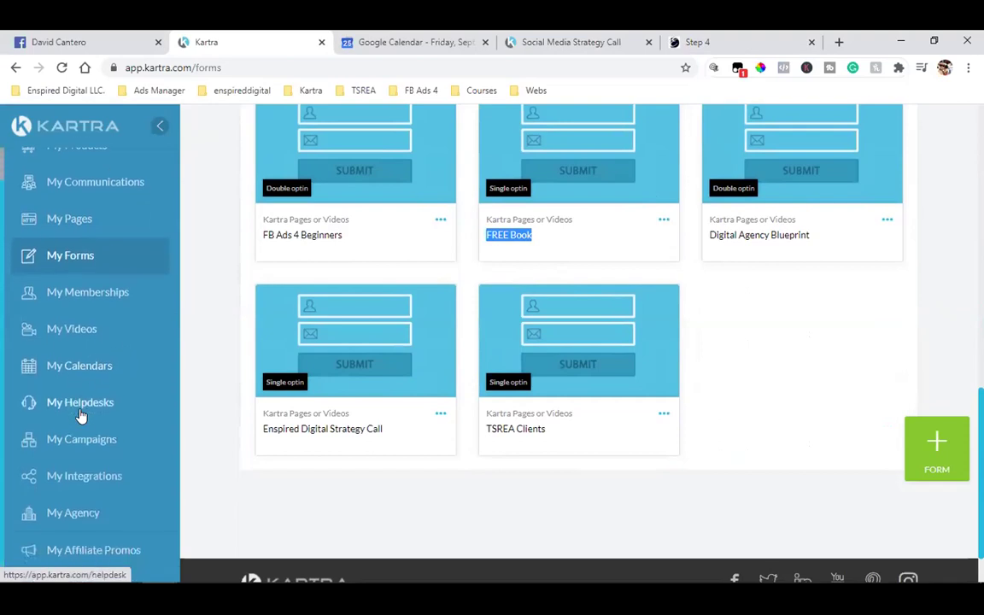
scroll(72, 468, "up", 1)
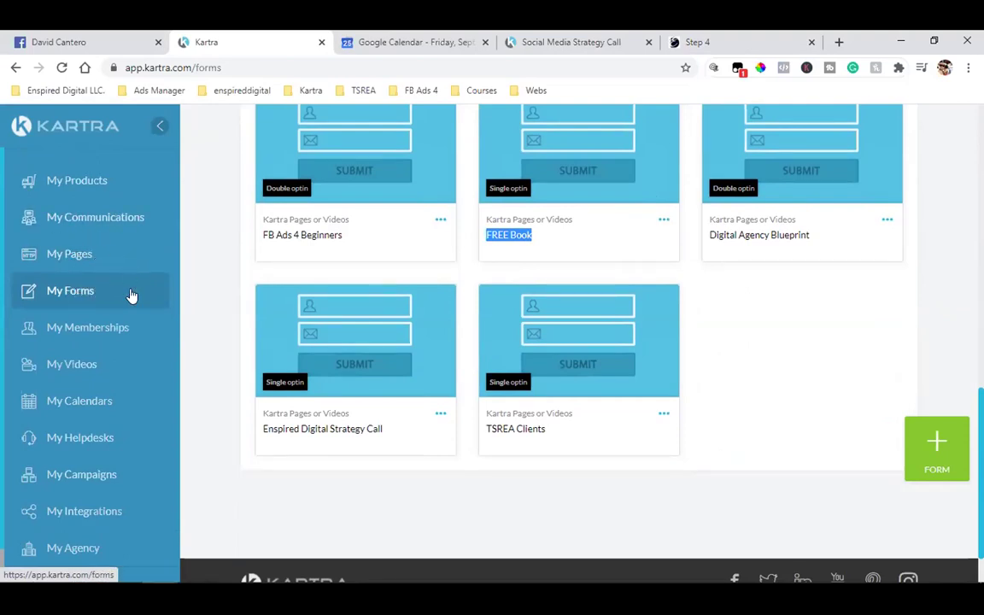
scroll(77, 346, "down", 1)
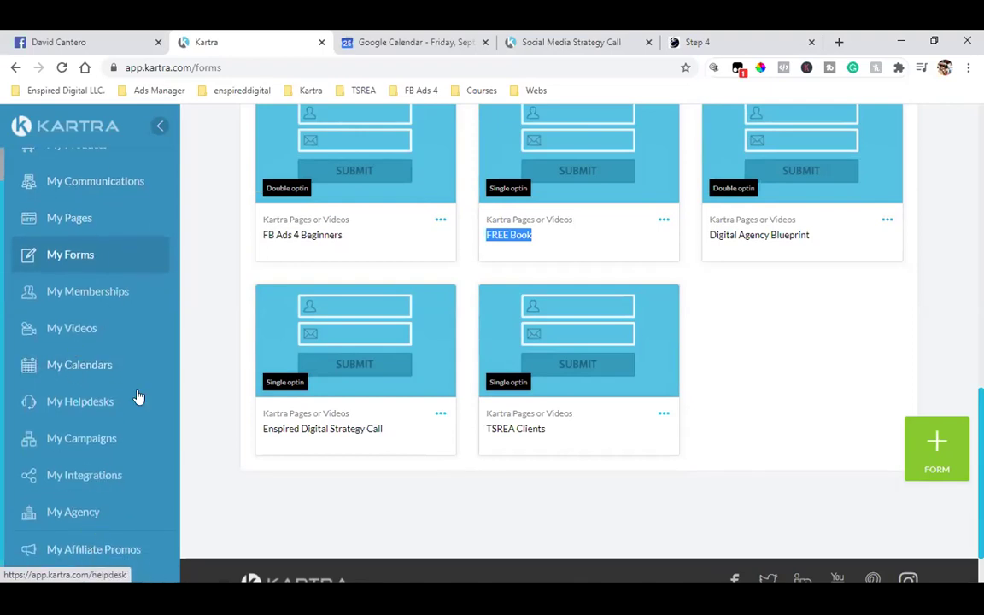
scroll(135, 399, "up", 1)
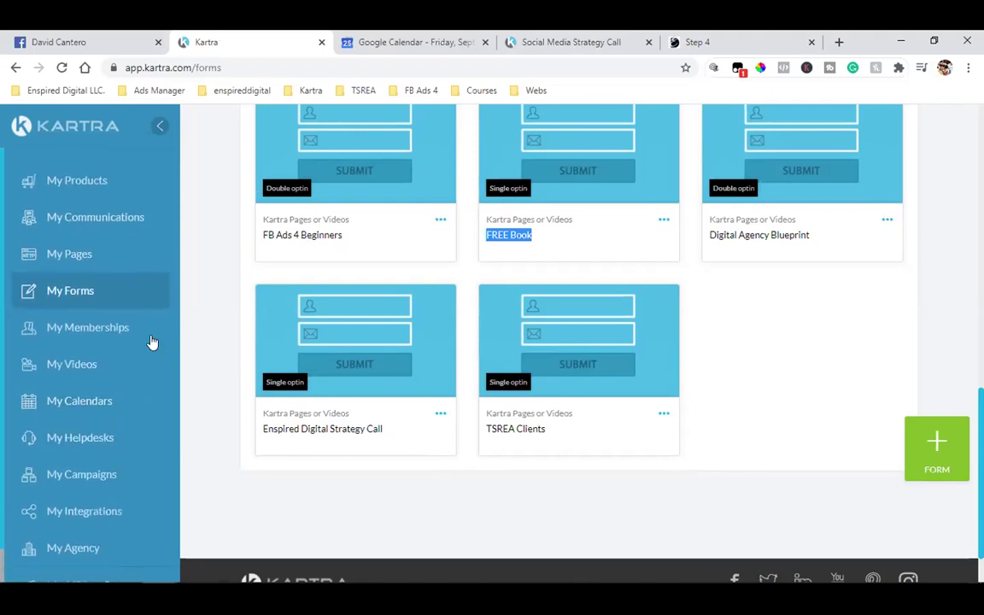
left_click(67, 482)
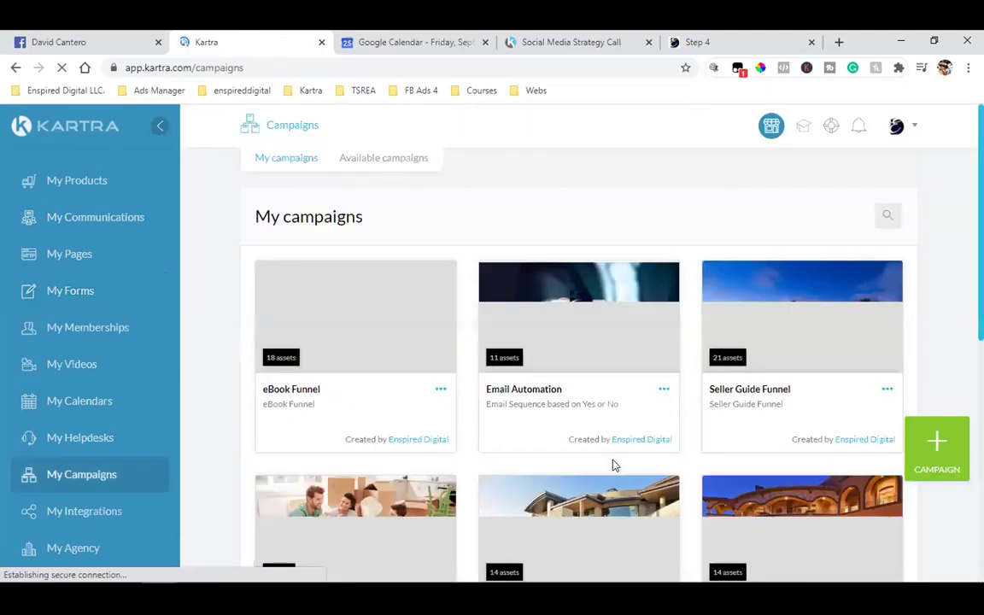
- Open the eBook Funnel campaign's edit details and close them without changes
triple_click(294, 388)
left_click(438, 390)
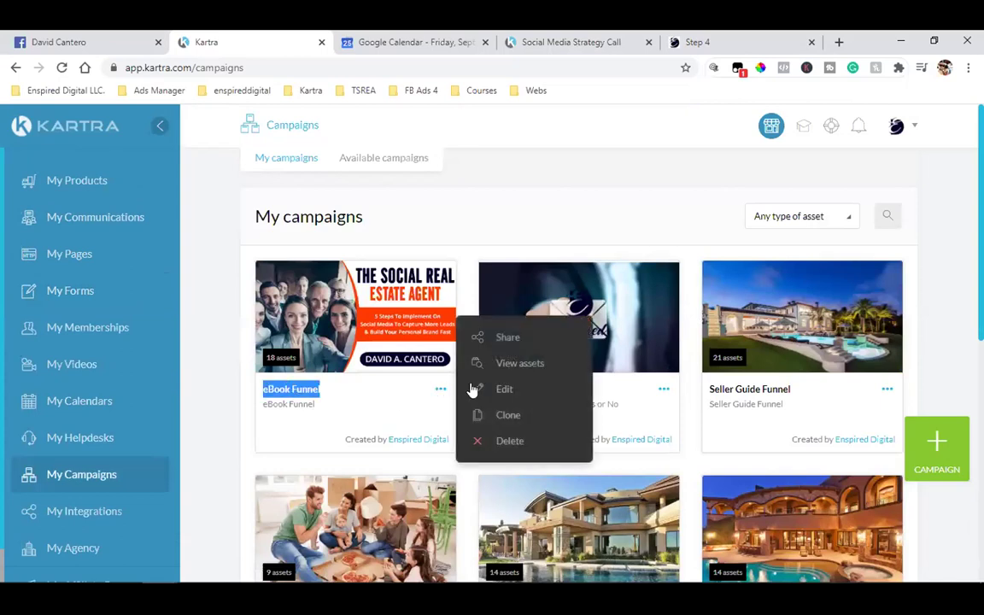
left_click(519, 392)
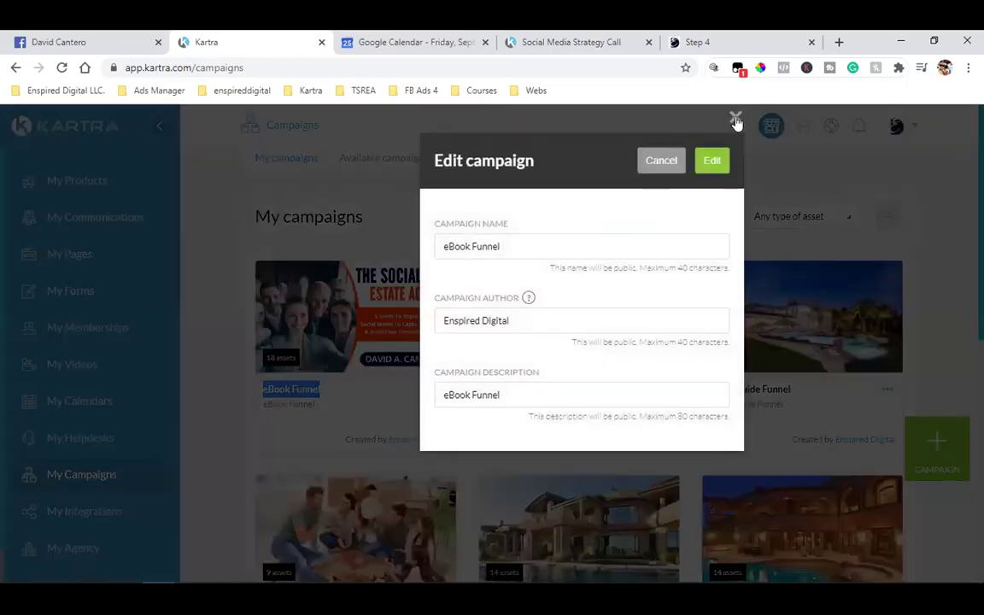
left_click(735, 117)
- Review the eBook Funnel campaign's assets overview, close it and return to My Pages
left_click(440, 391)
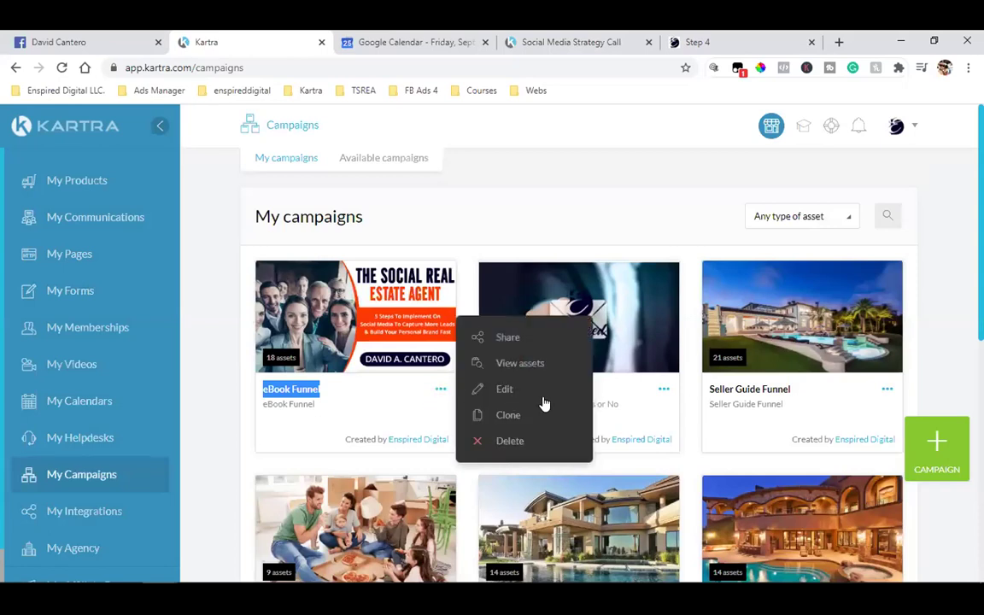
left_click(520, 366)
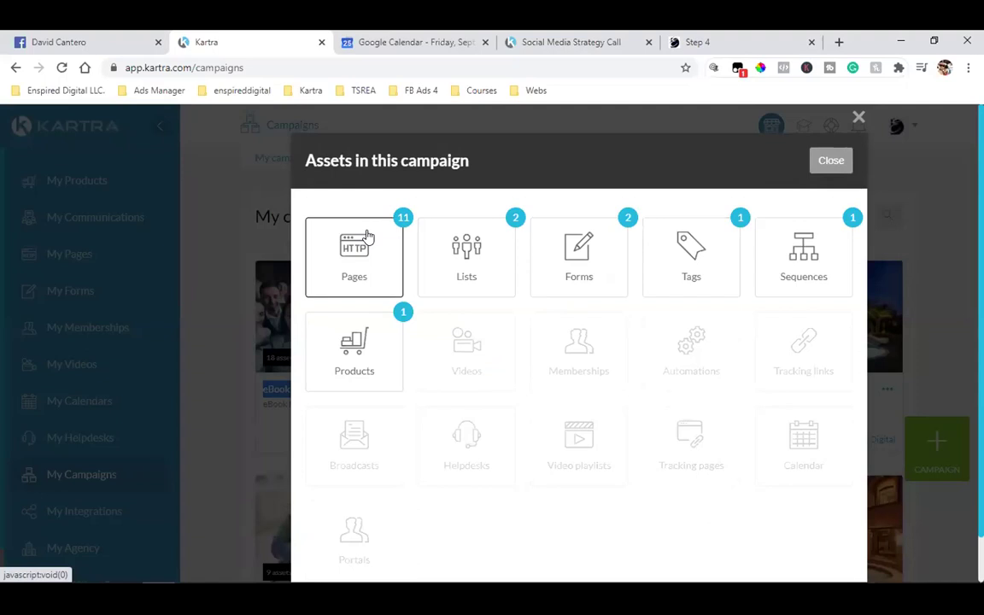
left_click(708, 40)
left_click(202, 38)
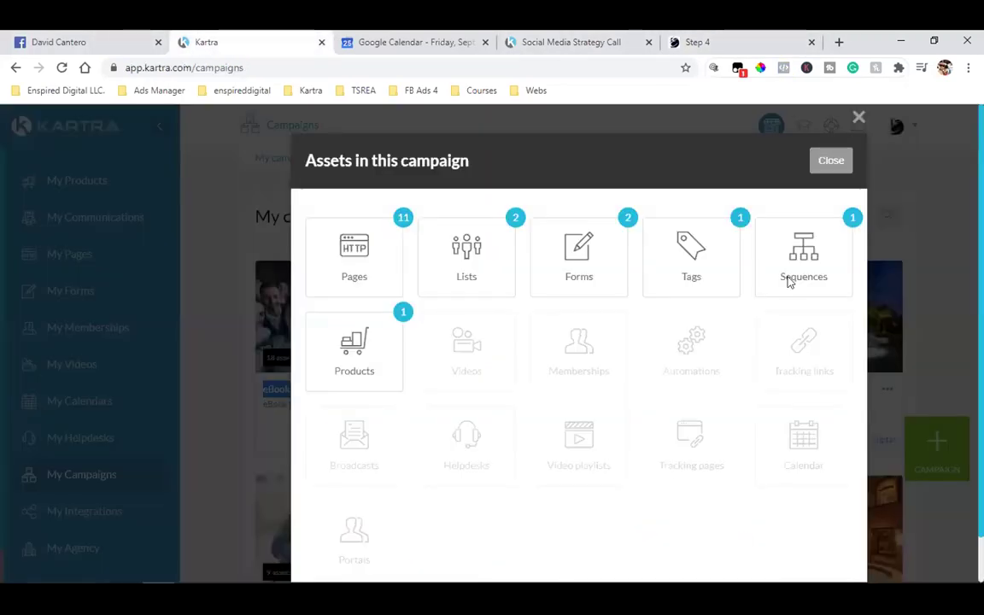
key("Escape")
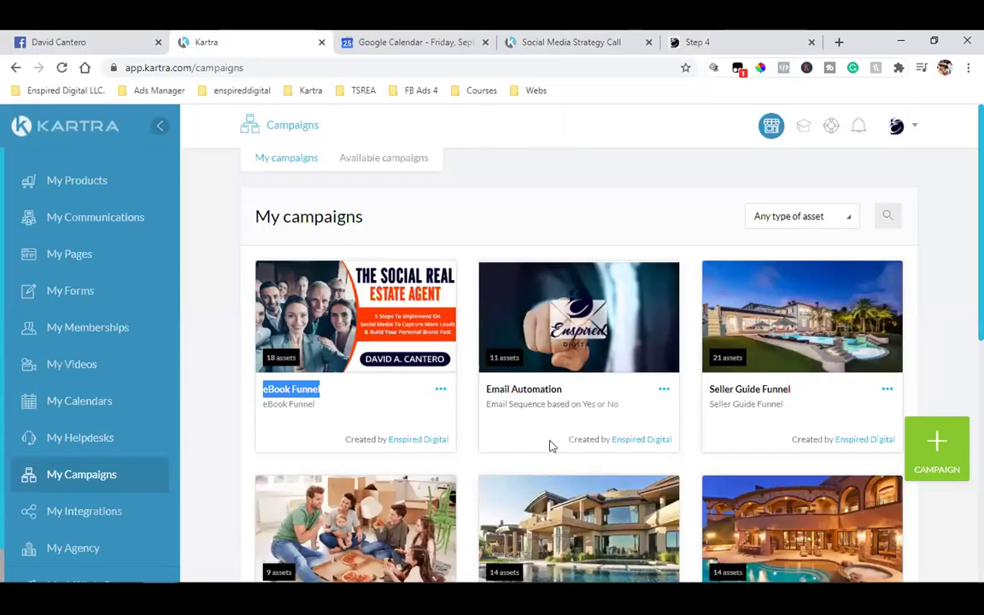
left_click(88, 255)
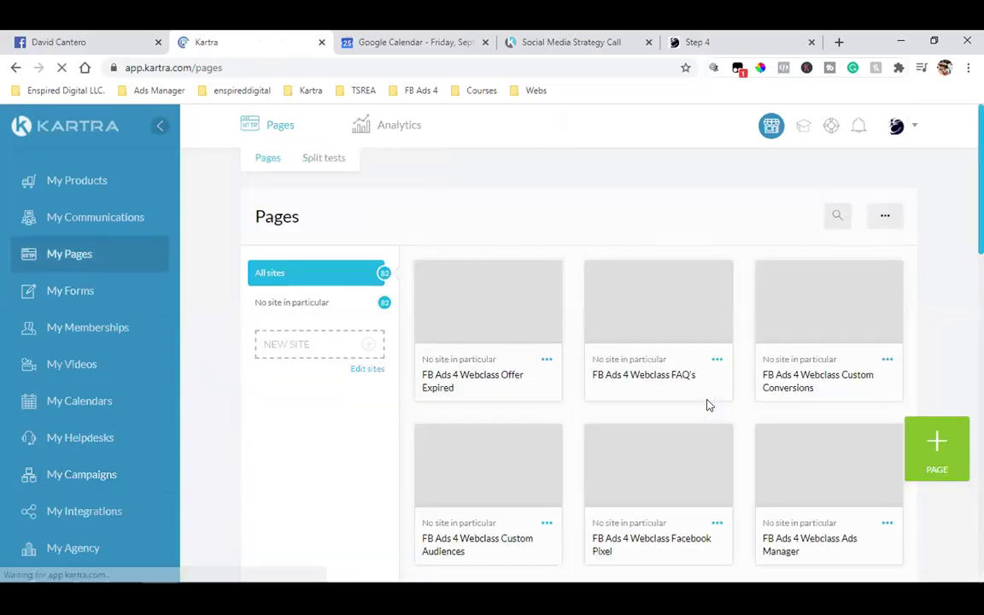
- Filter pages to TSREA Book and preview the TSREA Book Sales Page
left_click(772, 218)
scroll(758, 325, "down", 2)
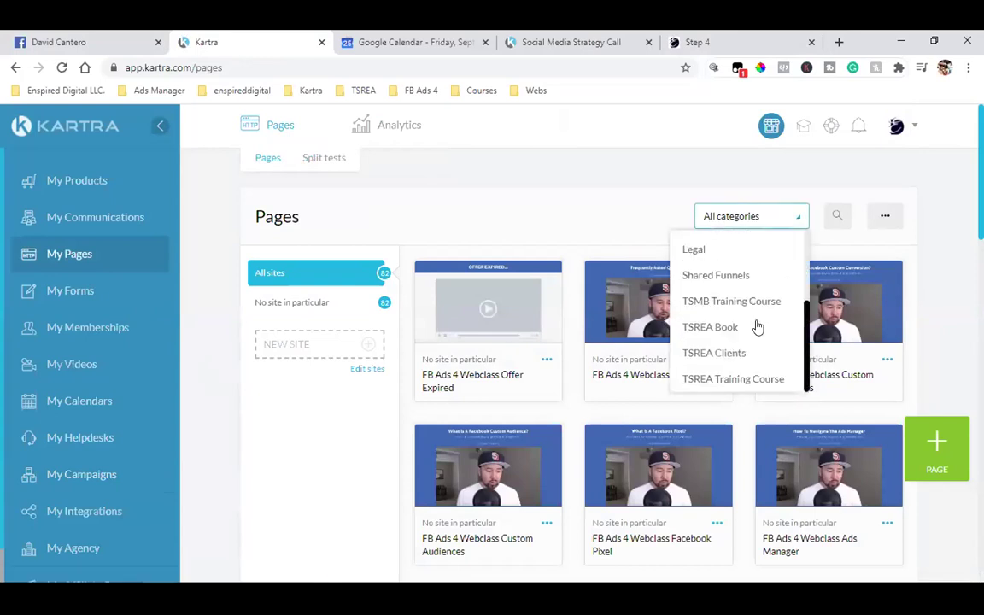
left_click(726, 335)
scroll(763, 399, "down", 5)
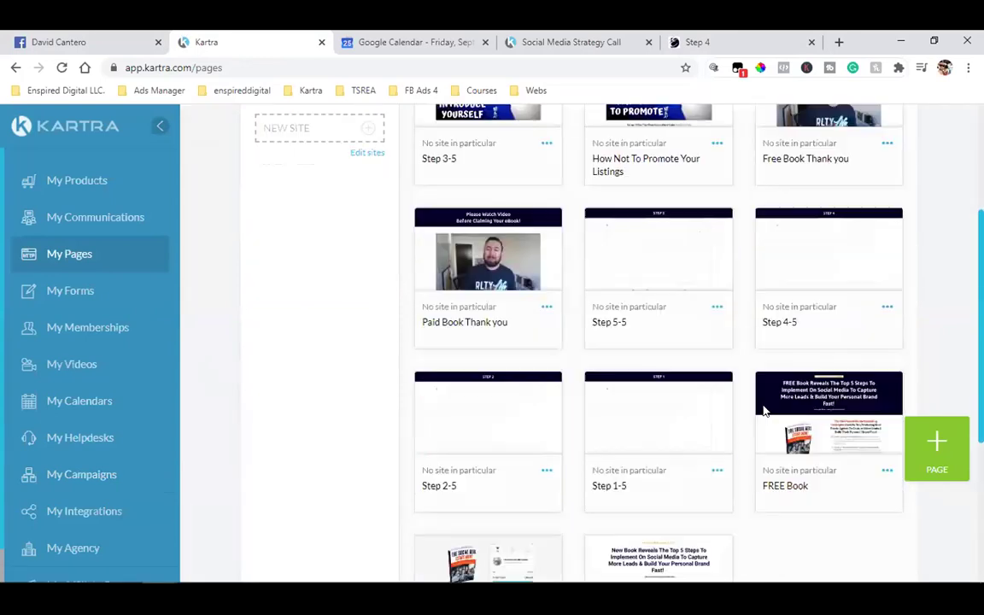
left_click(663, 354)
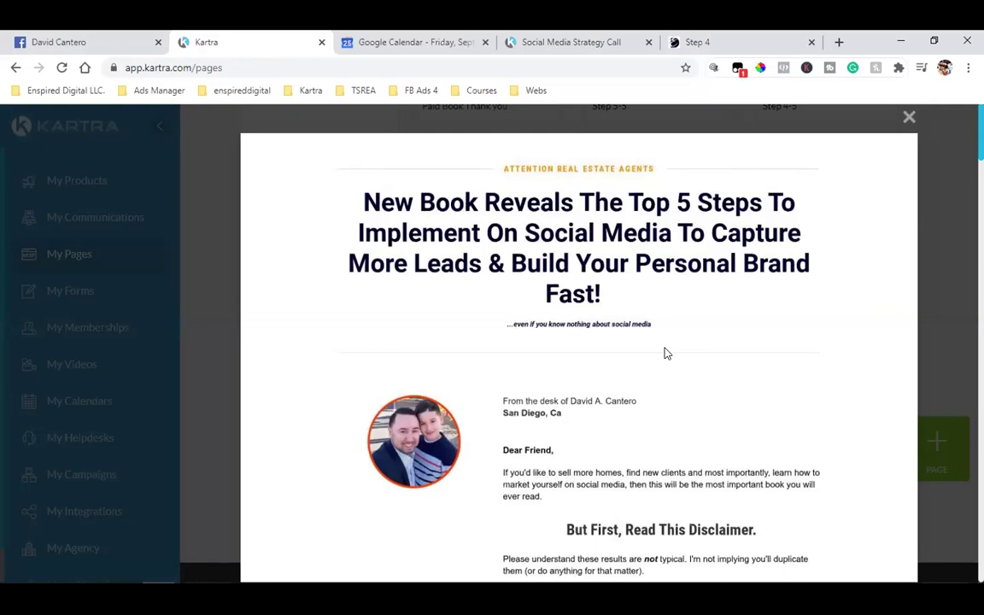
scroll(666, 353, "down", 2)
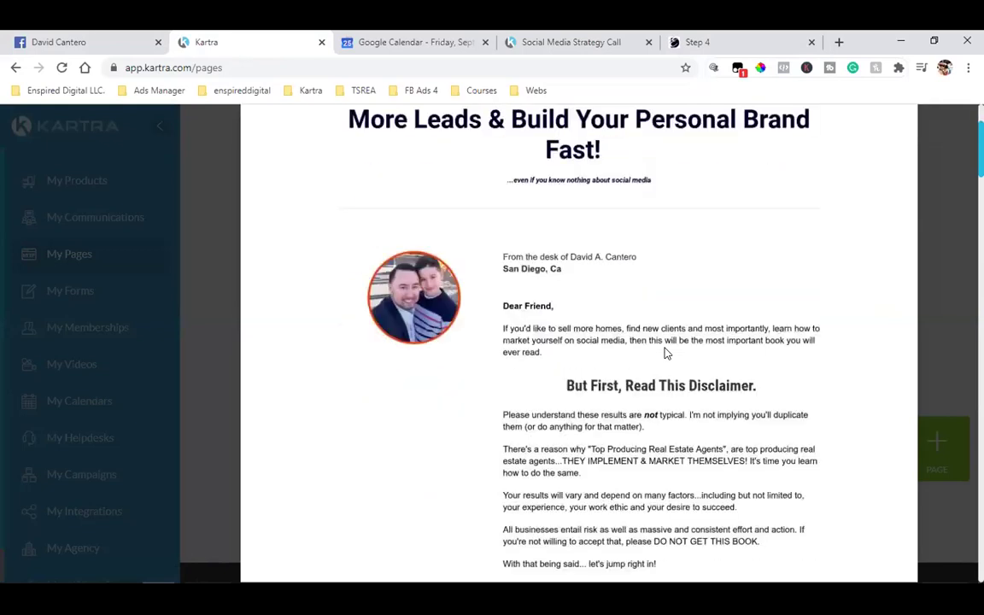
scroll(666, 354, "down", 4)
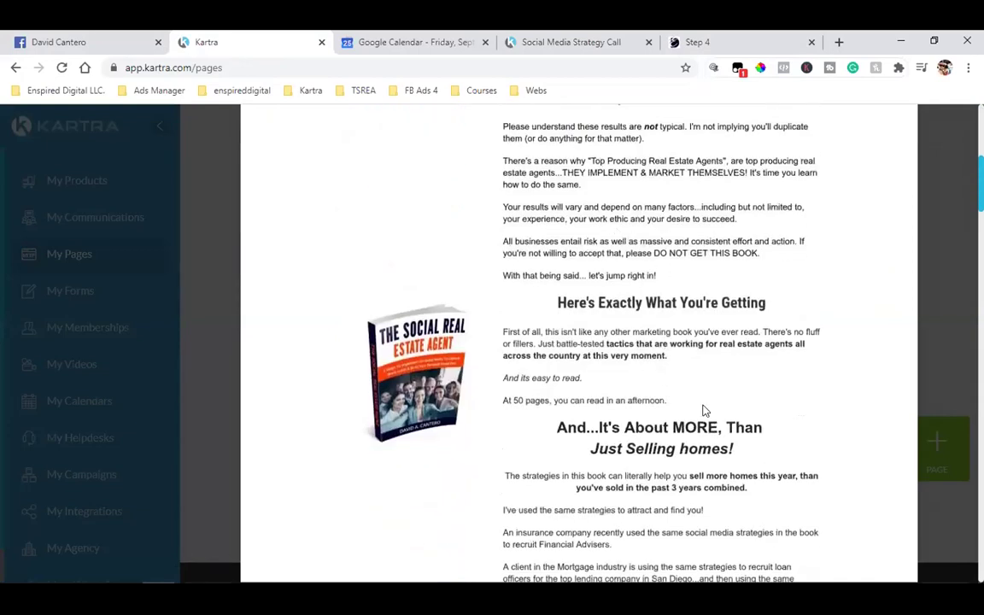
- Scroll the sales page preview down to the Send Me The Book! button and back, then close it
scroll(702, 411, "down", 7)
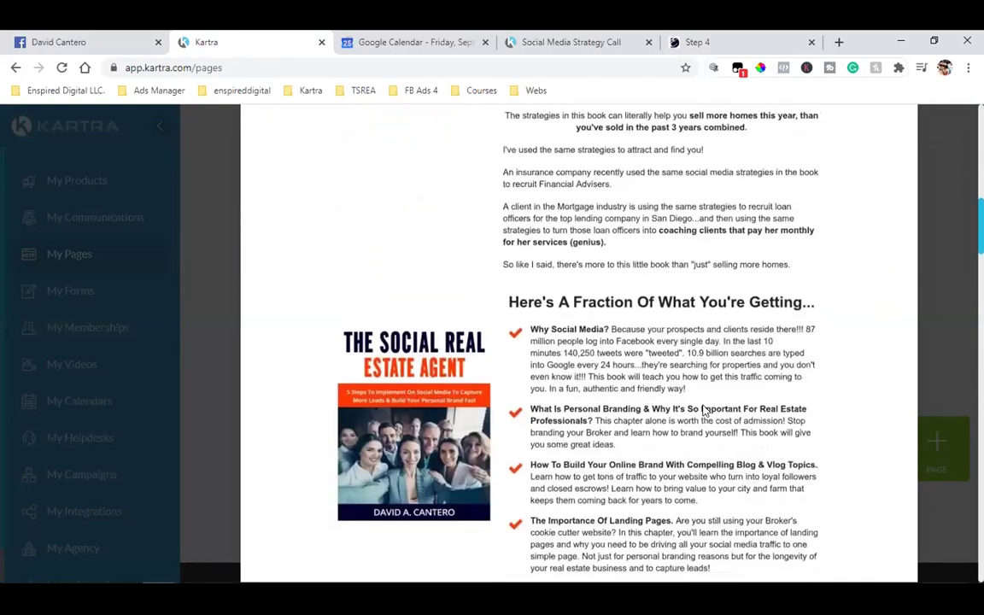
scroll(702, 411, "down", 1)
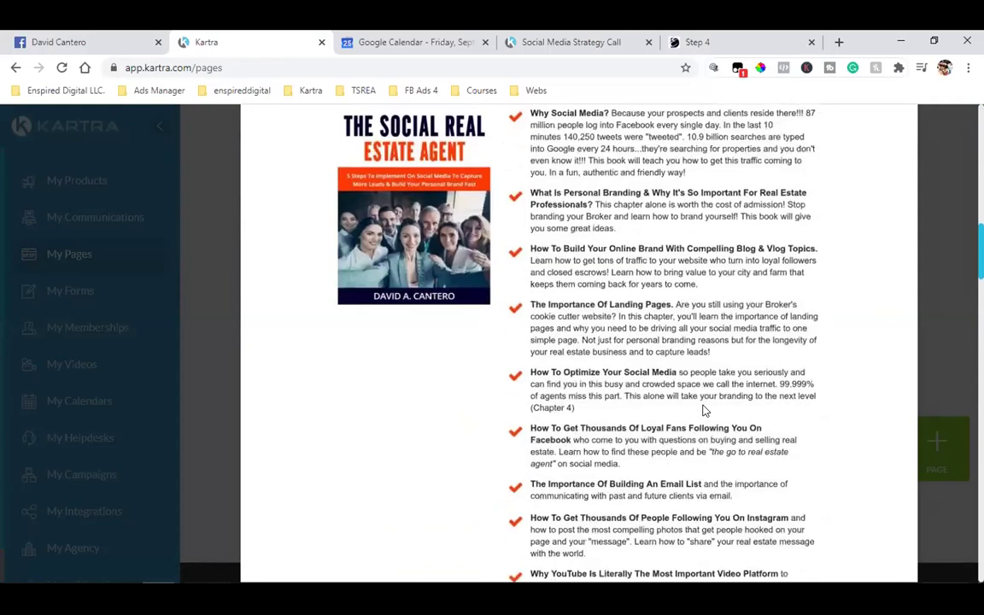
scroll(702, 410, "down", 6)
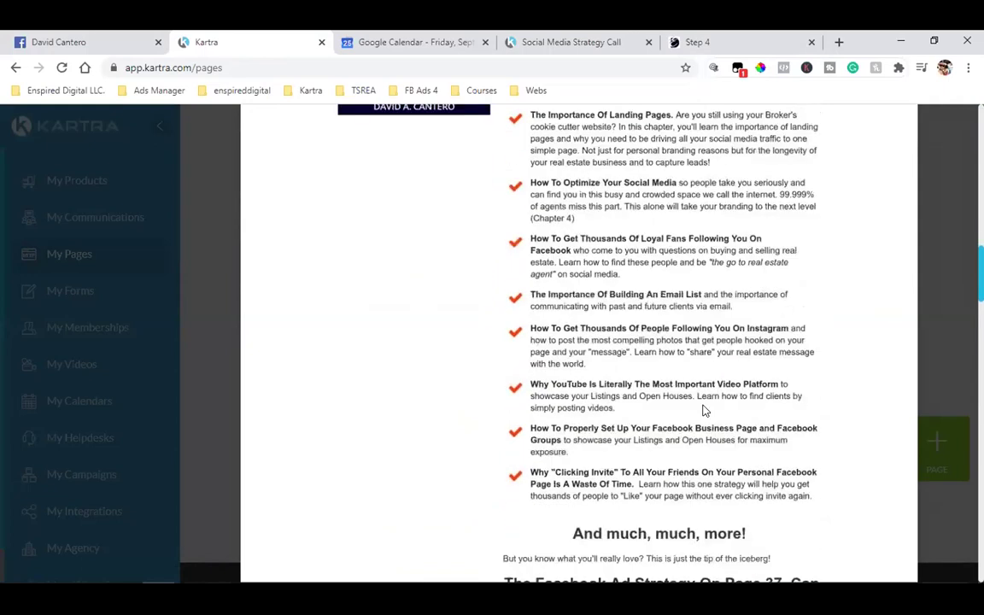
scroll(702, 411, "down", 5)
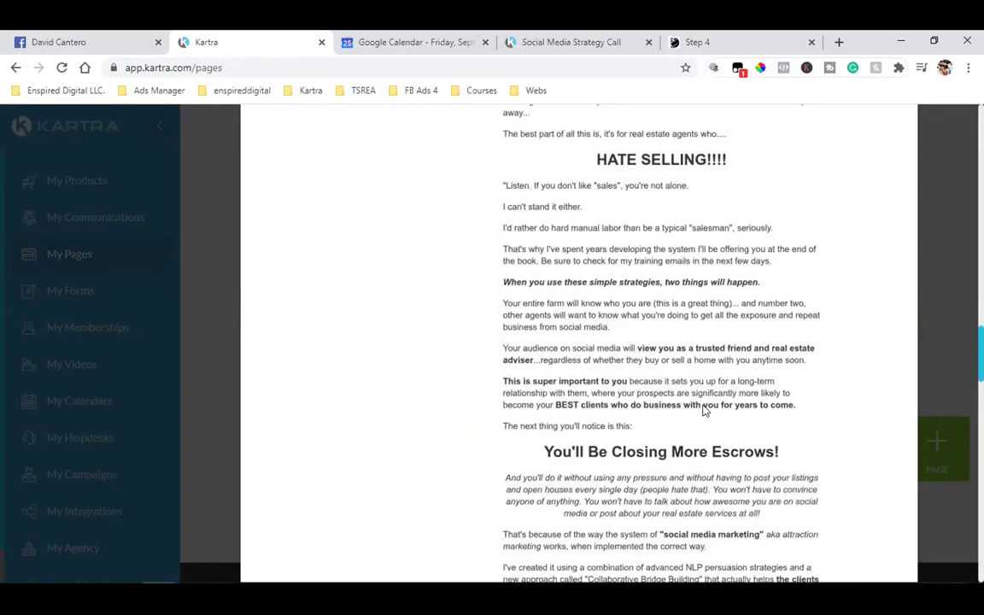
scroll(702, 411, "down", 3)
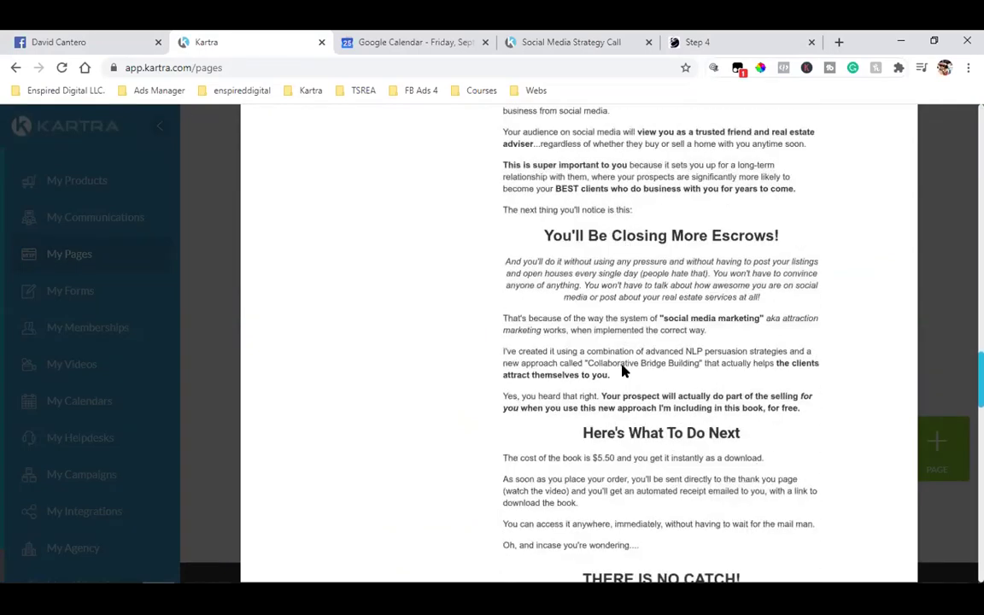
scroll(628, 369, "down", 2)
scroll(641, 367, "down", 5)
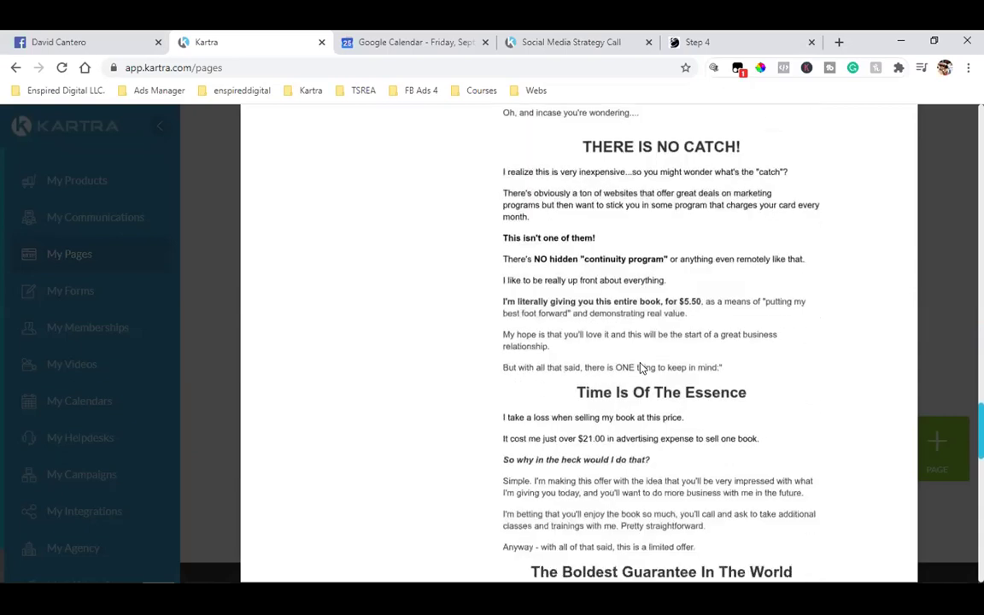
scroll(640, 367, "down", 5)
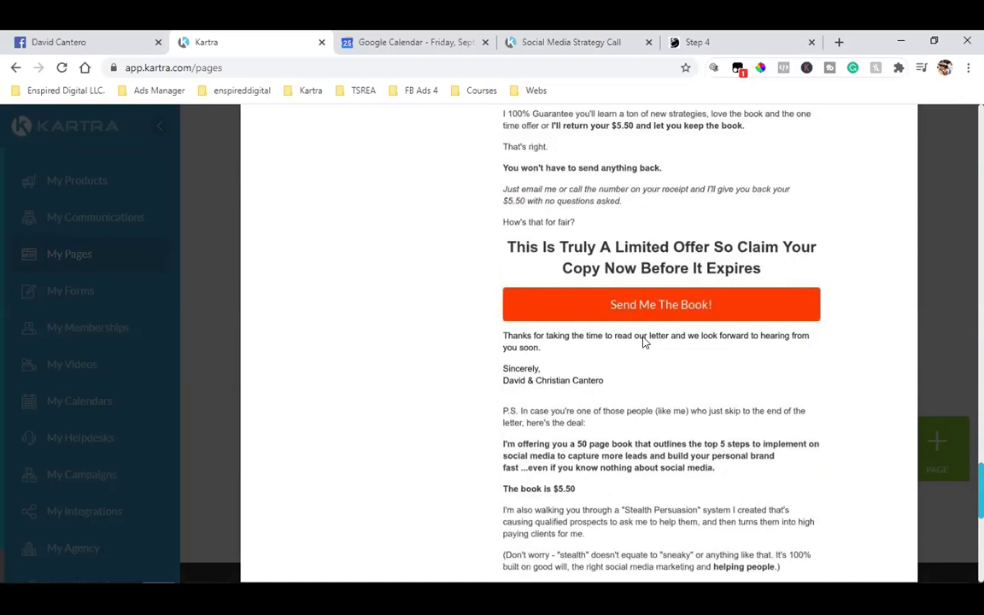
scroll(644, 341, "up", 20)
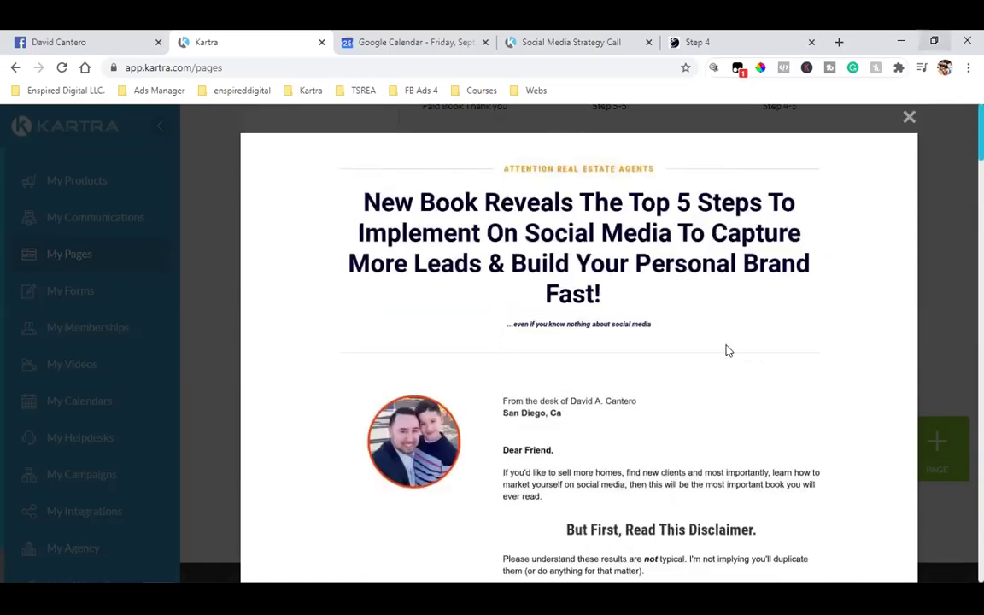
key("Escape")
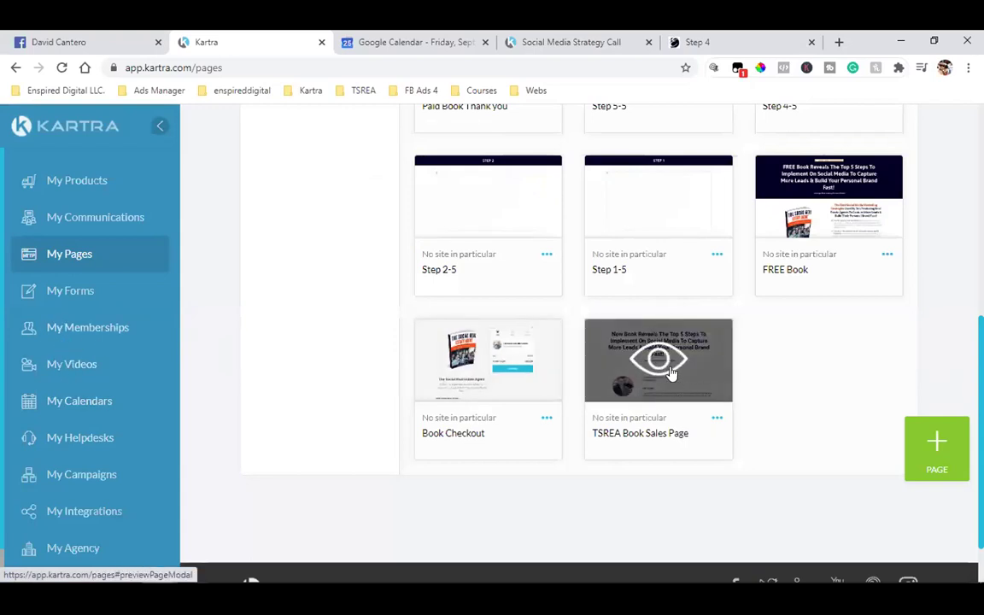
left_click(478, 363)
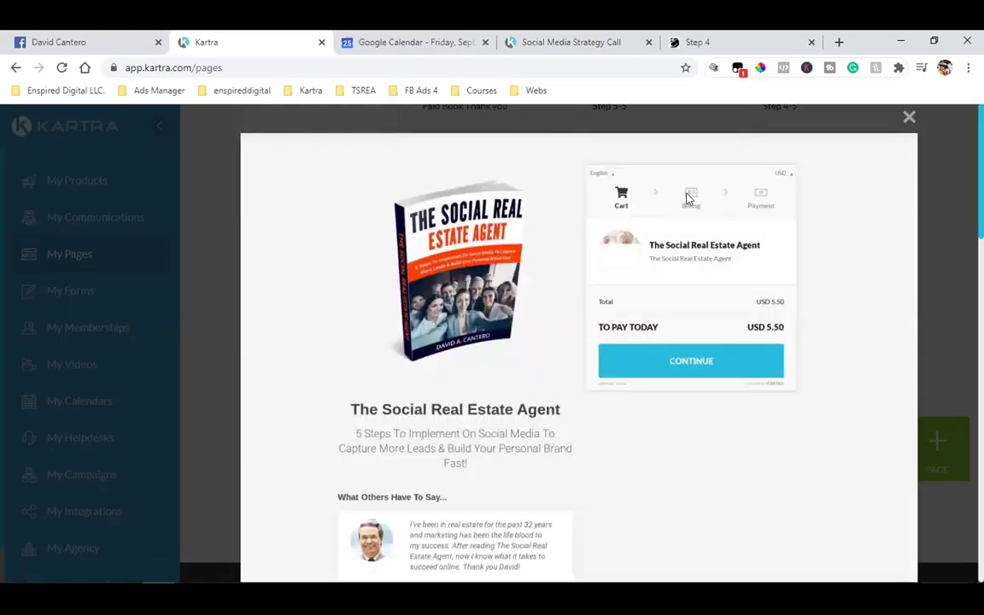
scroll(446, 465, "down", 3)
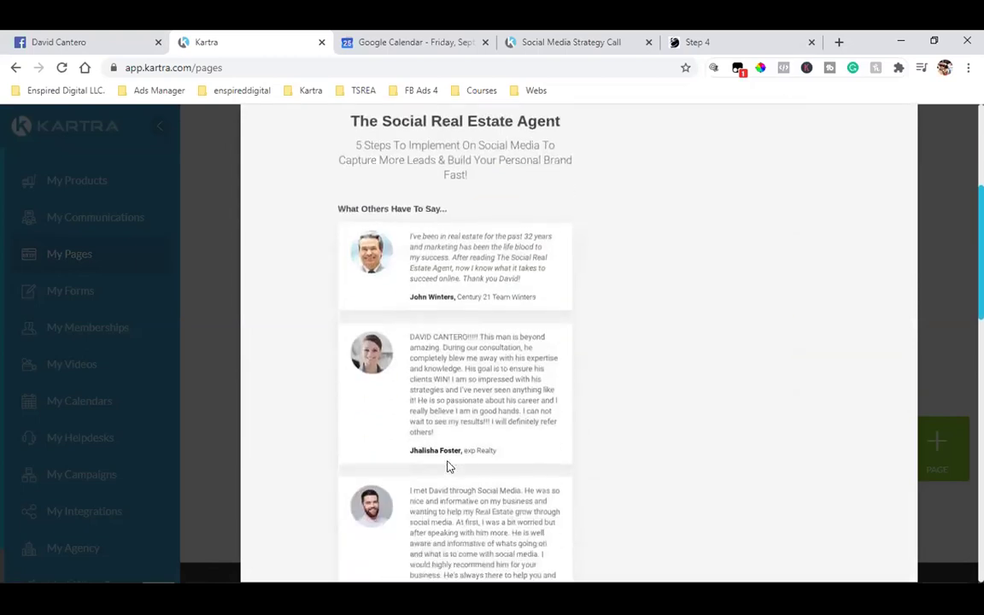
scroll(448, 465, "down", 3)
scroll(448, 465, "down", 6)
scroll(448, 465, "up", 7)
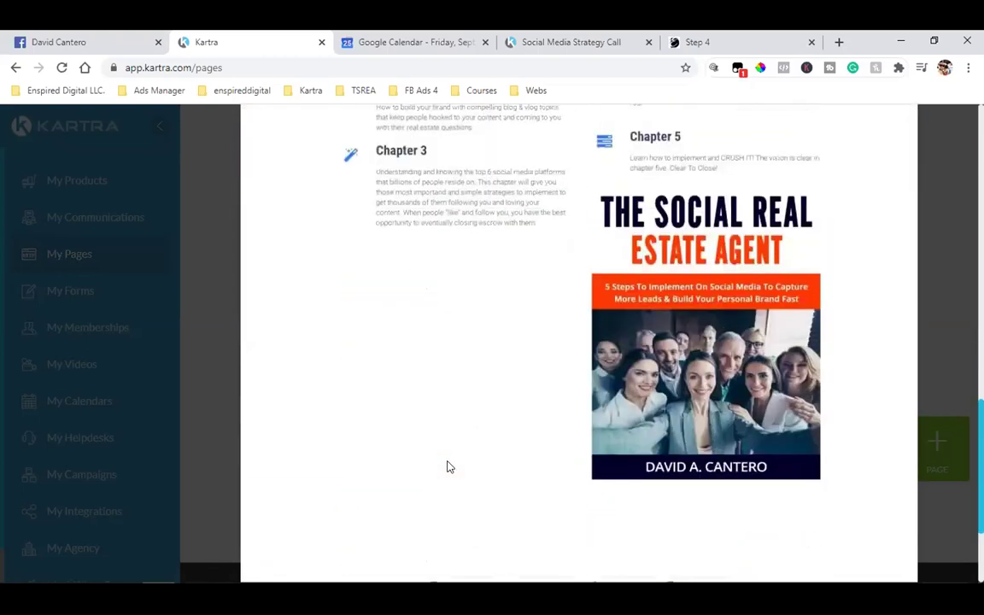
scroll(448, 466, "up", 8)
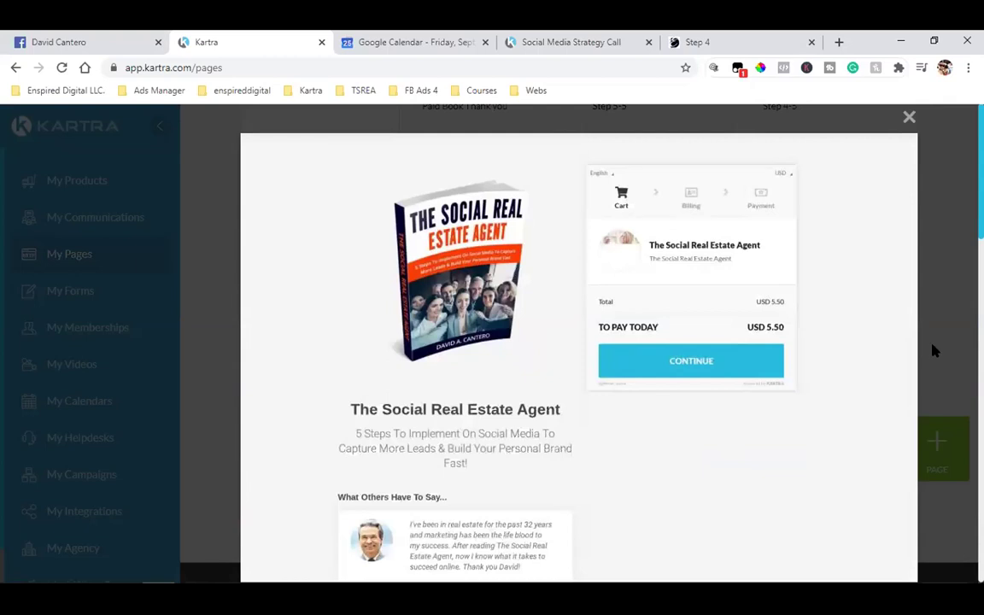
left_click(910, 120)
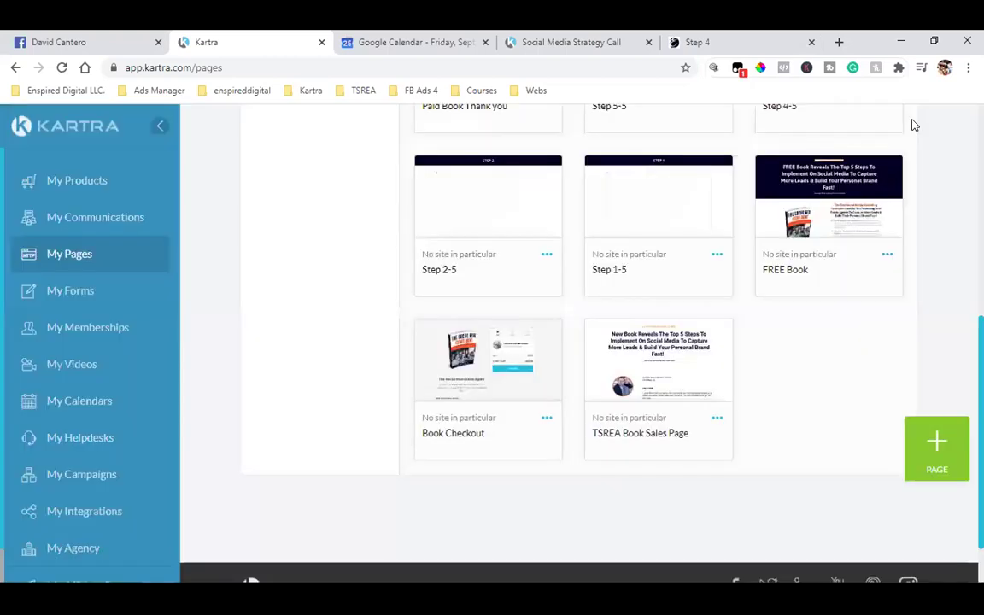
left_click(86, 479)
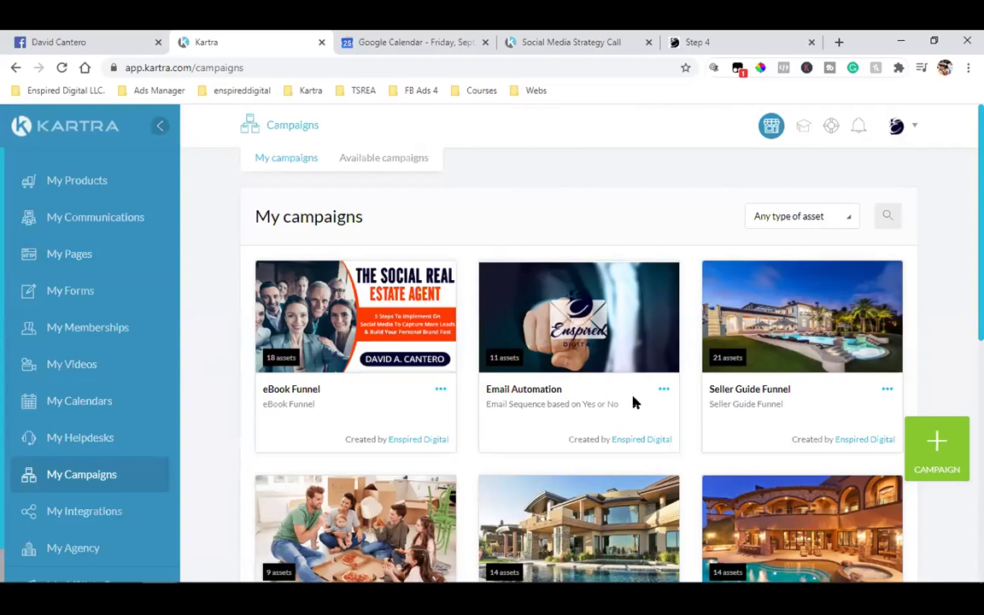
- Review the eBook Funnel assets (11 pages, 2 lists, 2 forms, 1 tag, 1 sequence, 1 product), then close the overview
left_click(441, 389)
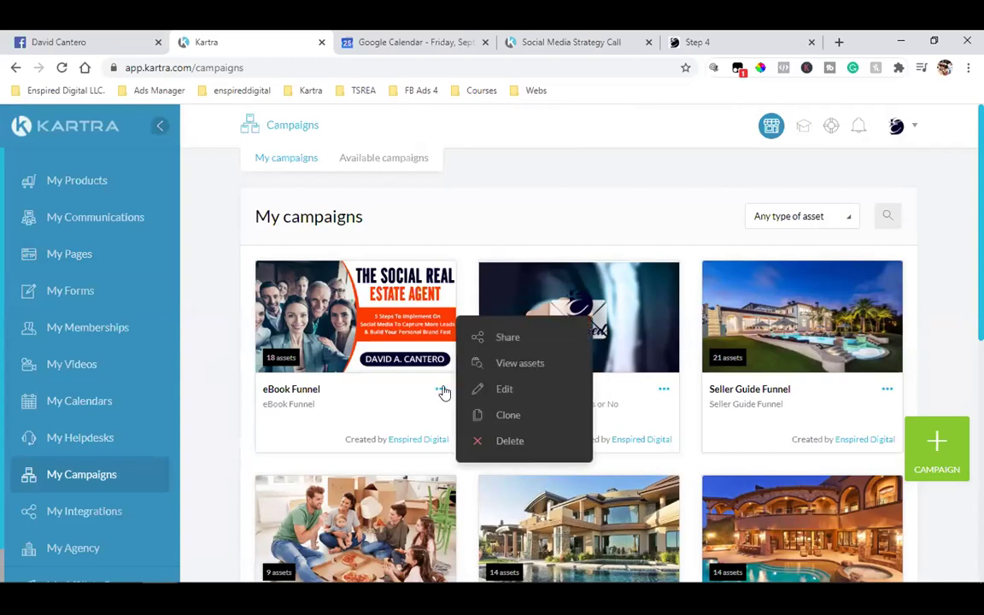
left_click(523, 364)
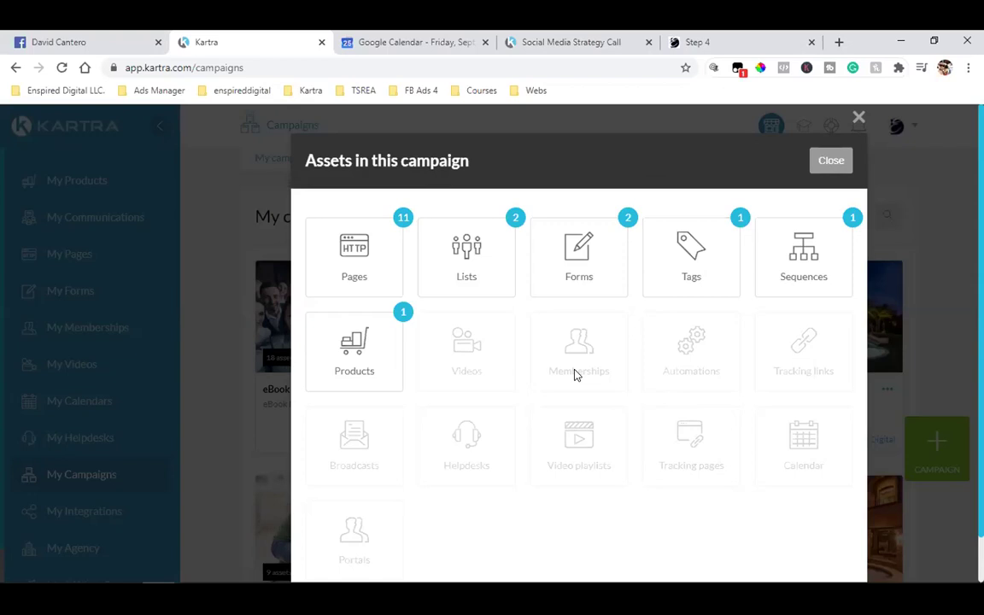
left_click(812, 171)
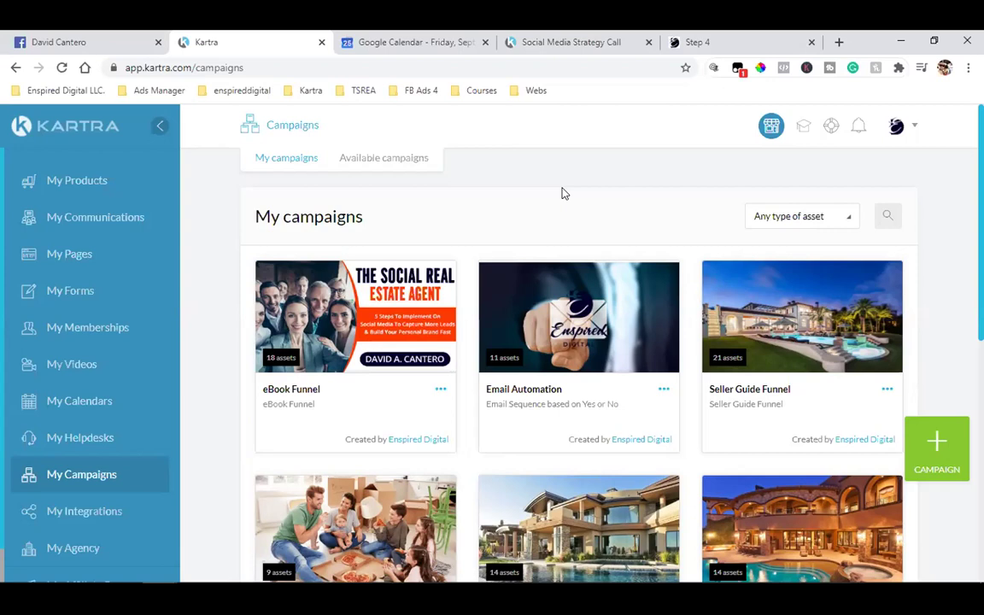
- Reopen the eBook Funnel campaign's asset overview from its options menu
left_click(439, 390)
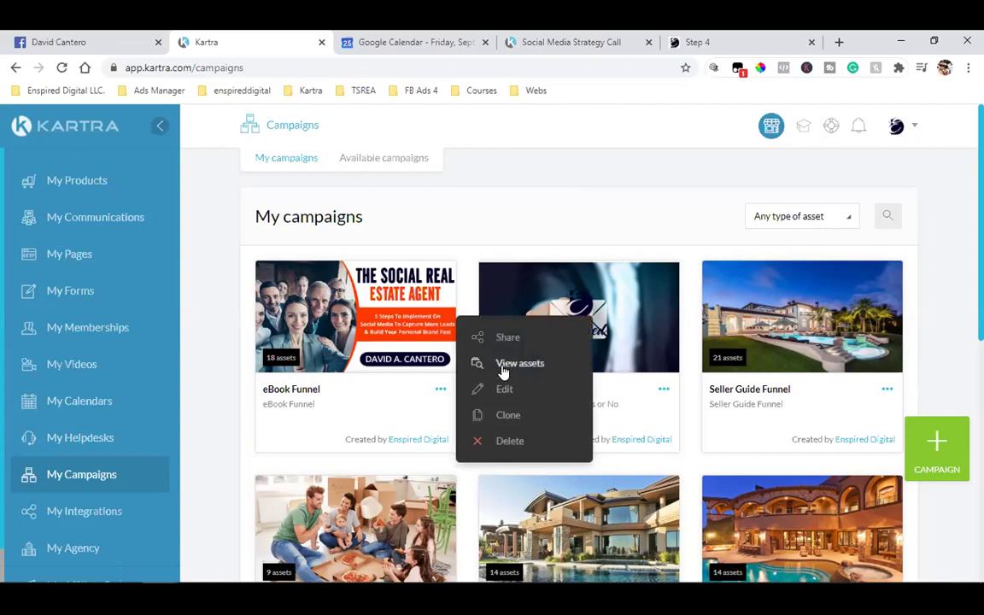
left_click(502, 367)
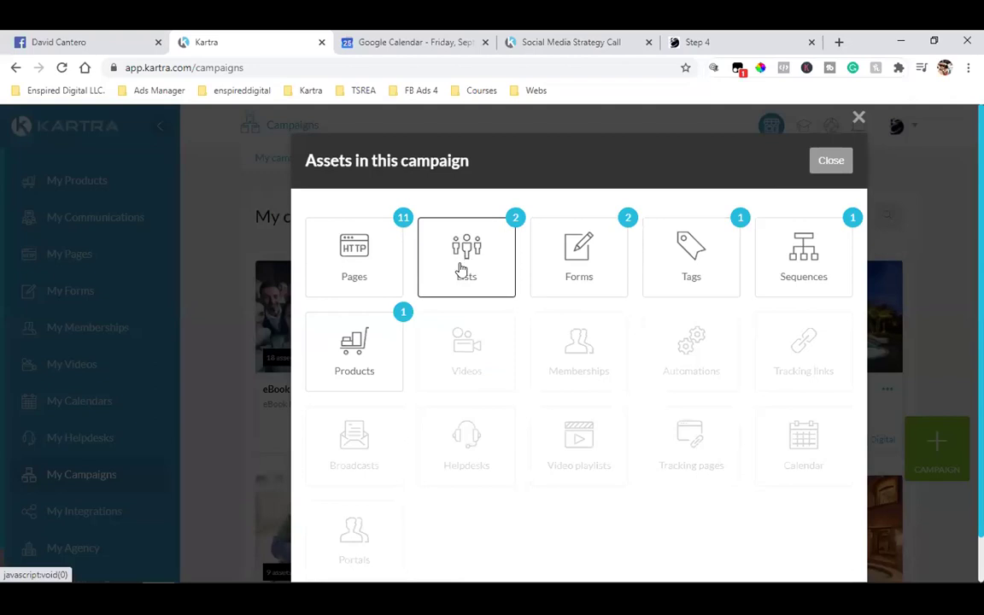
left_click(461, 269)
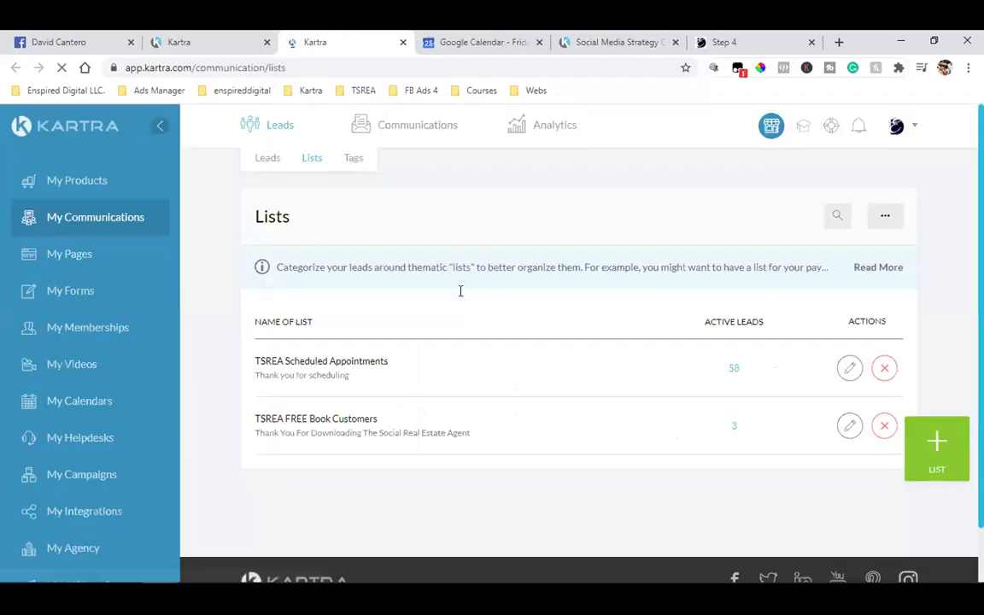
triple_click(360, 373)
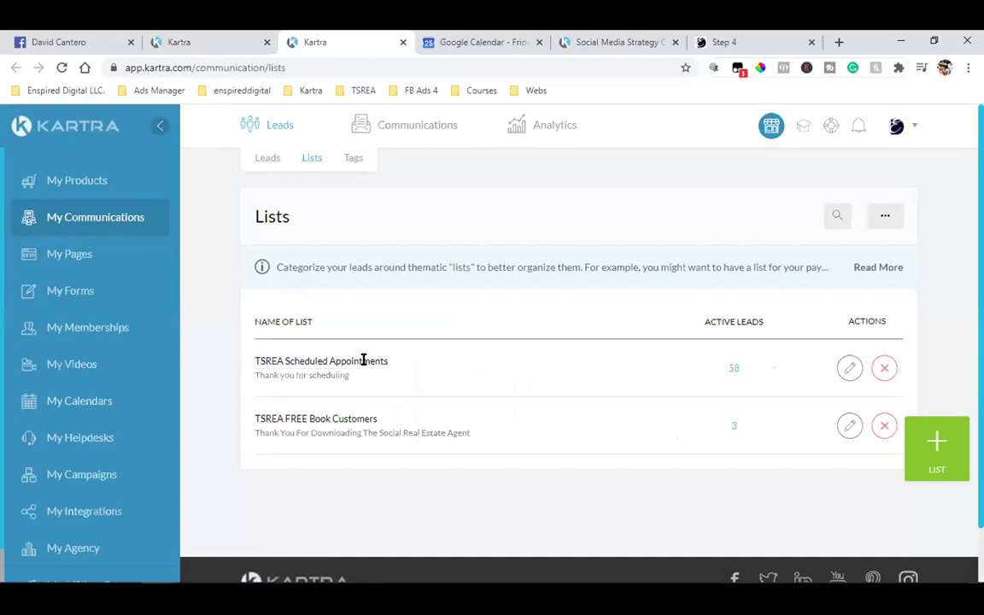
triple_click(363, 359)
left_click_drag(363, 360, 310, 361)
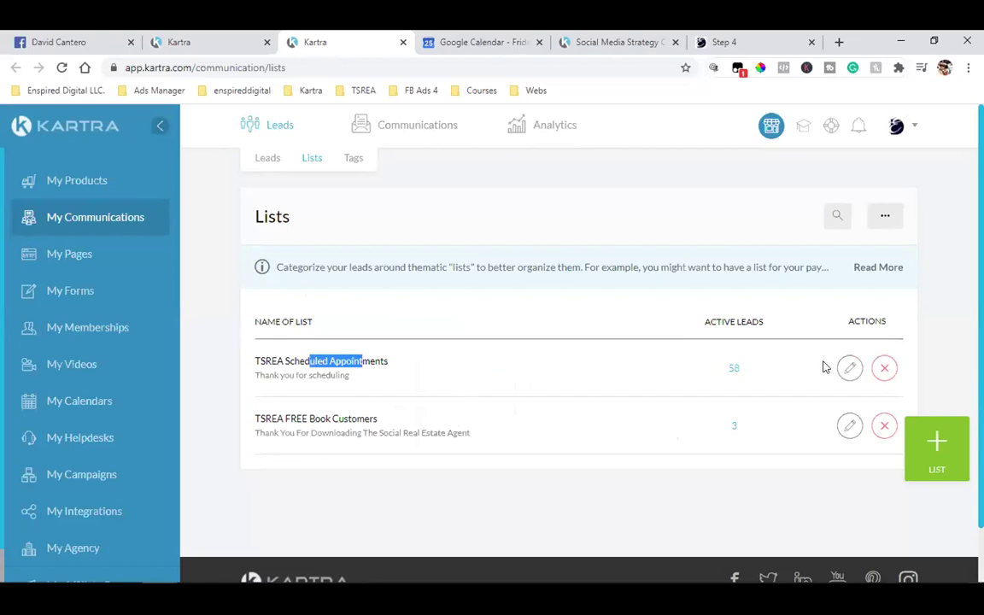
left_click(849, 367)
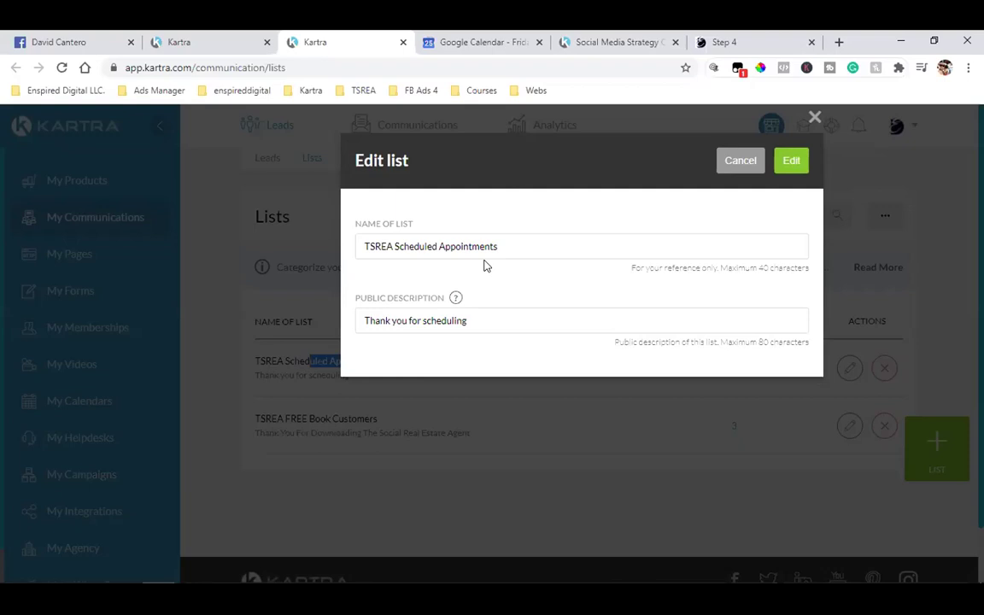
left_click(813, 119)
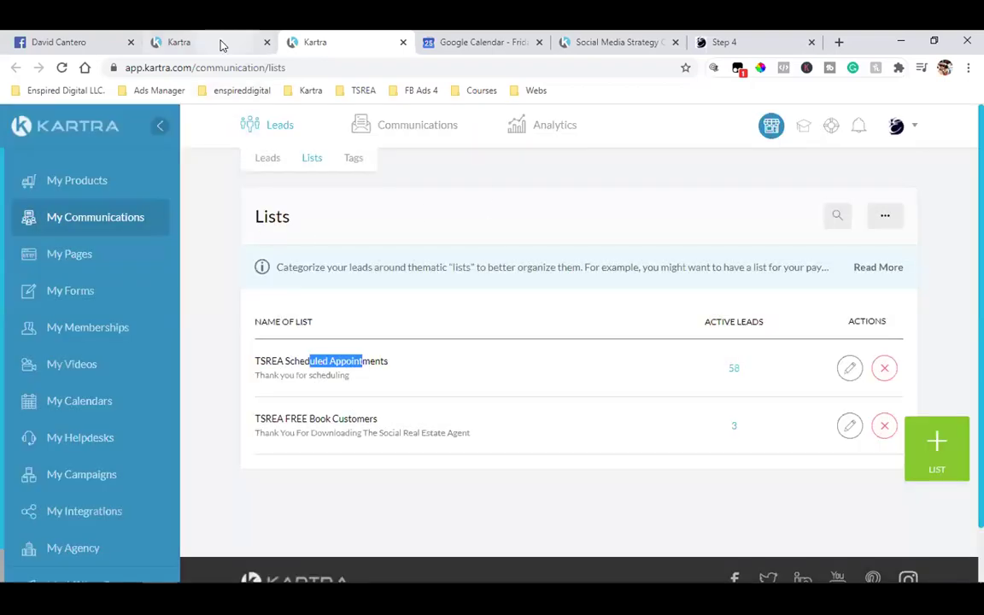
left_click(220, 43)
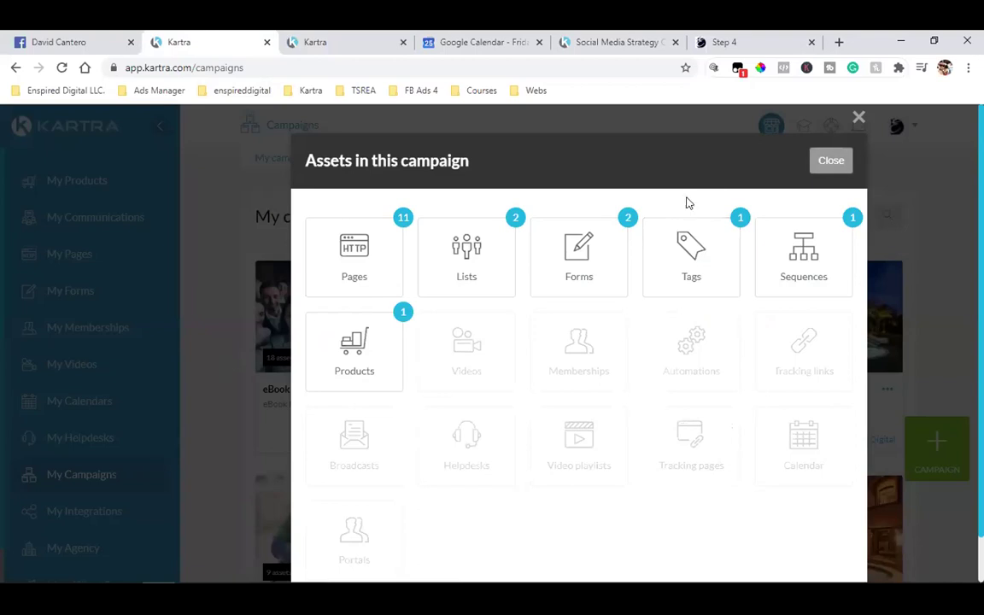
- Close the asset overview, start sharing the eBook Funnel campaign and accept the sharing terms
left_click(818, 161)
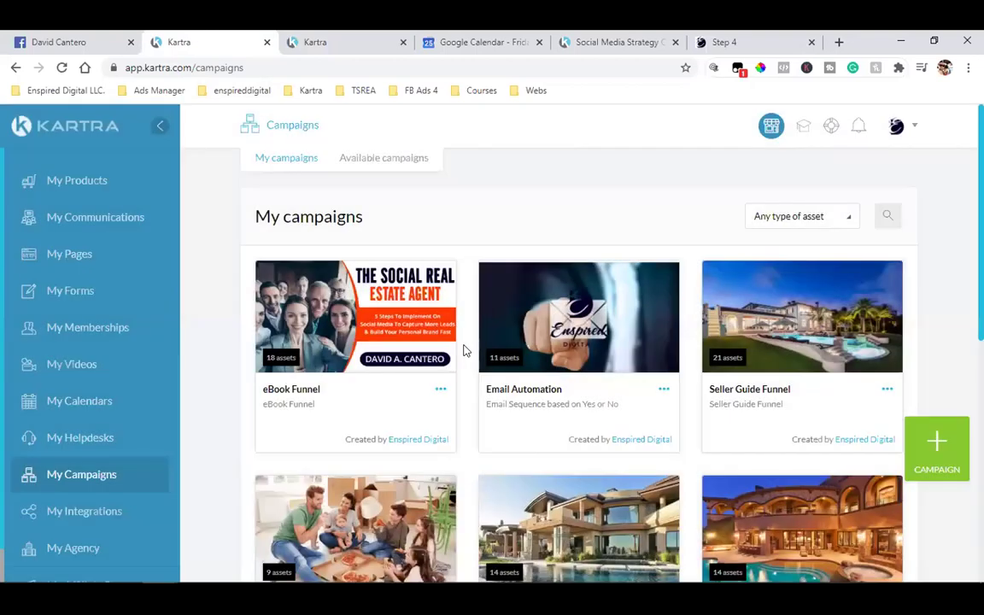
left_click(442, 390)
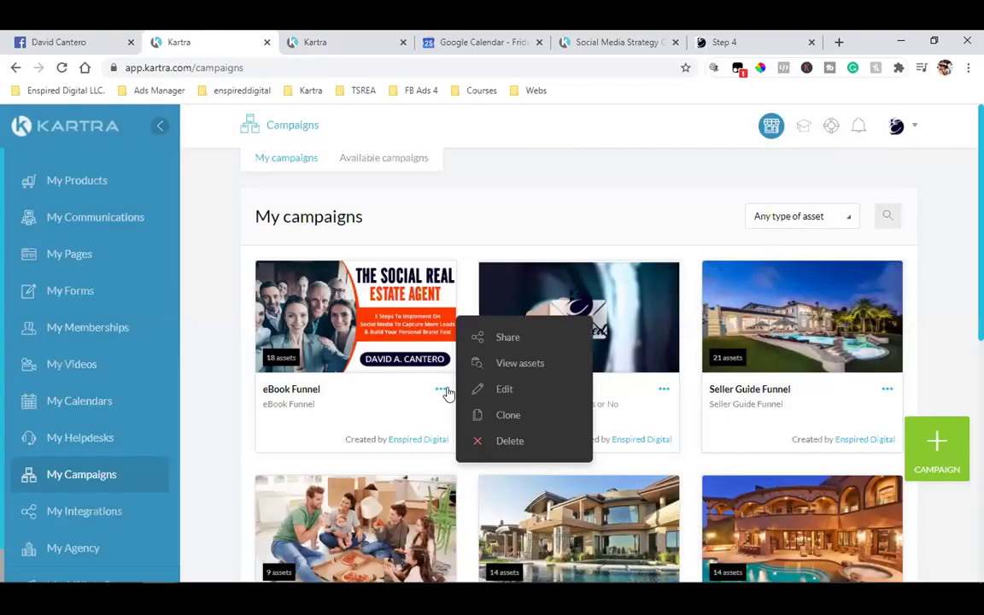
left_click(551, 340)
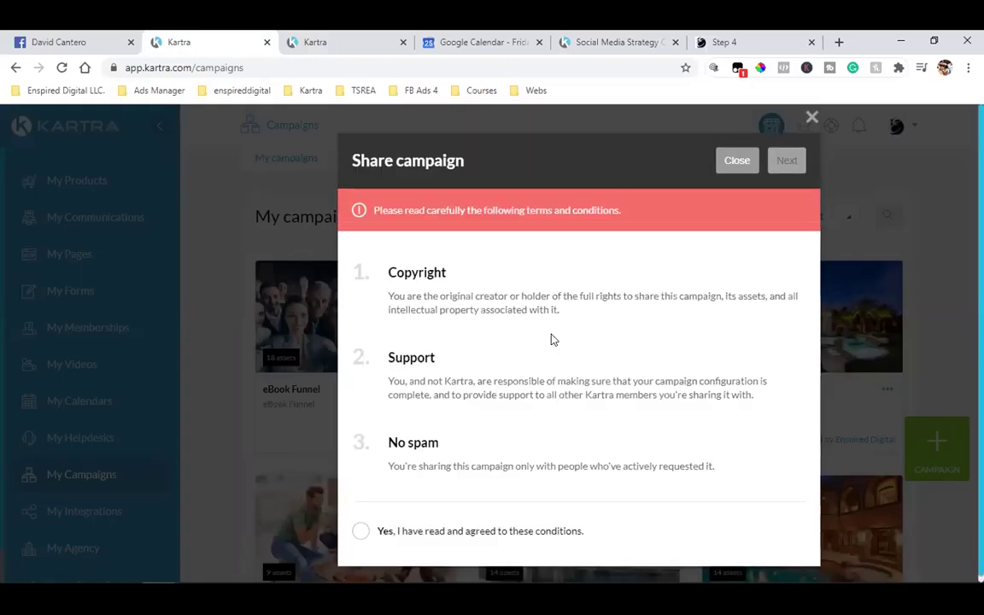
left_click(401, 523)
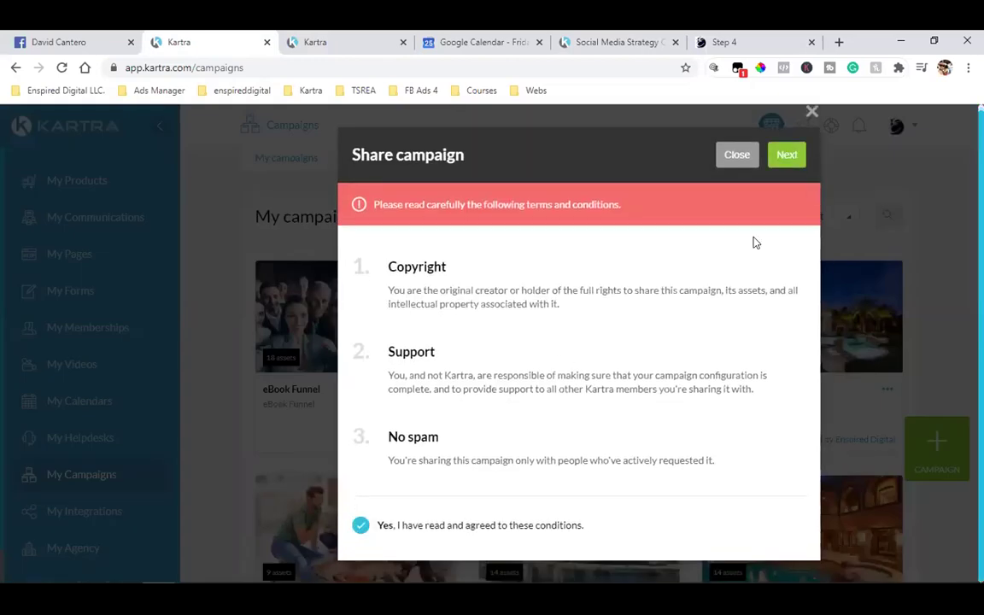
- Choose to share with a specific Kartra user and enter the recipient's Kartra email address
left_click(786, 156)
left_click(392, 277)
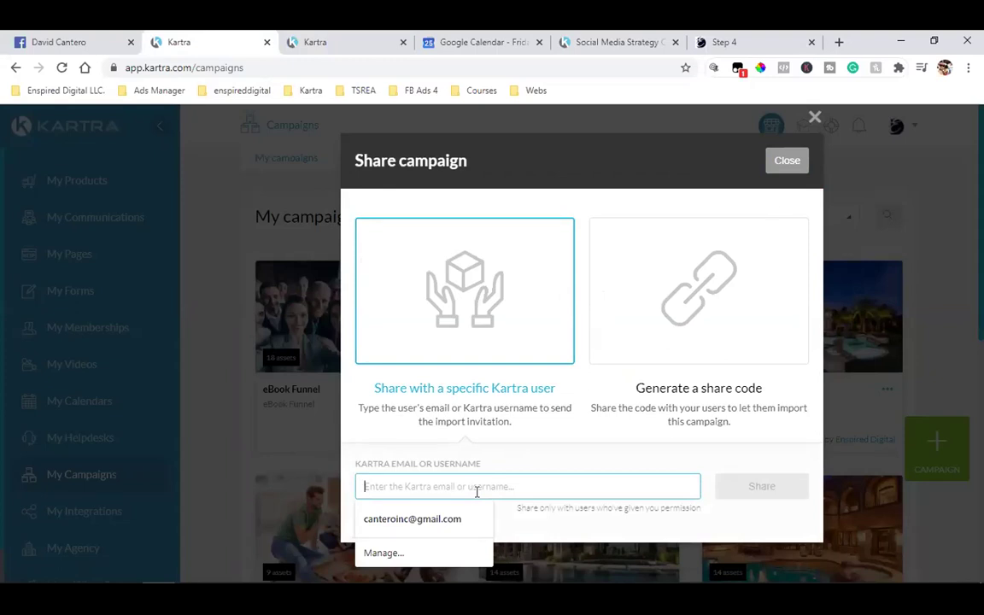
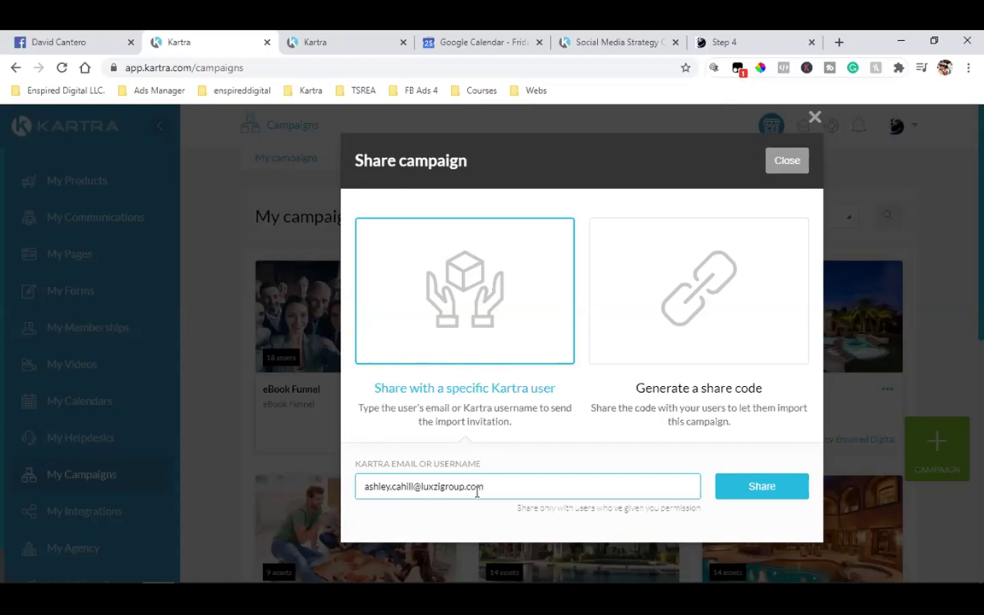
- Send the campaign share, then view Available campaigns in the recipient's account
left_click(761, 493)
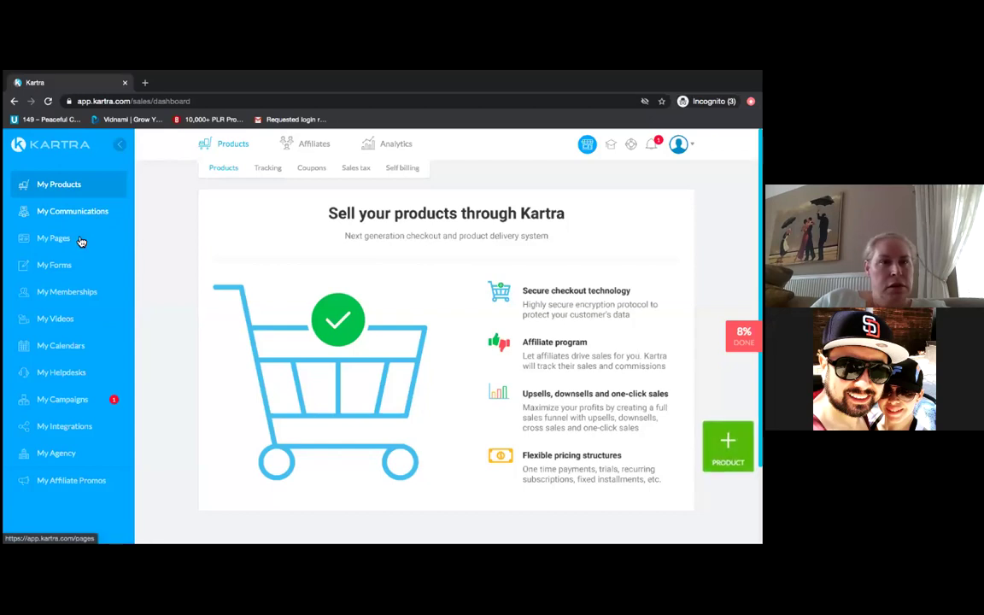
left_click(72, 403)
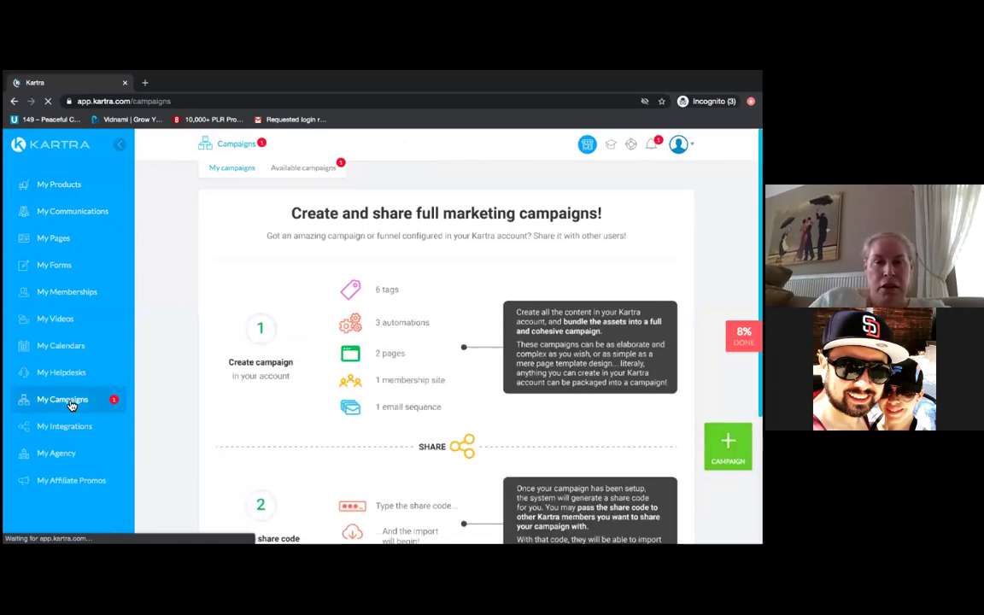
left_click(304, 168)
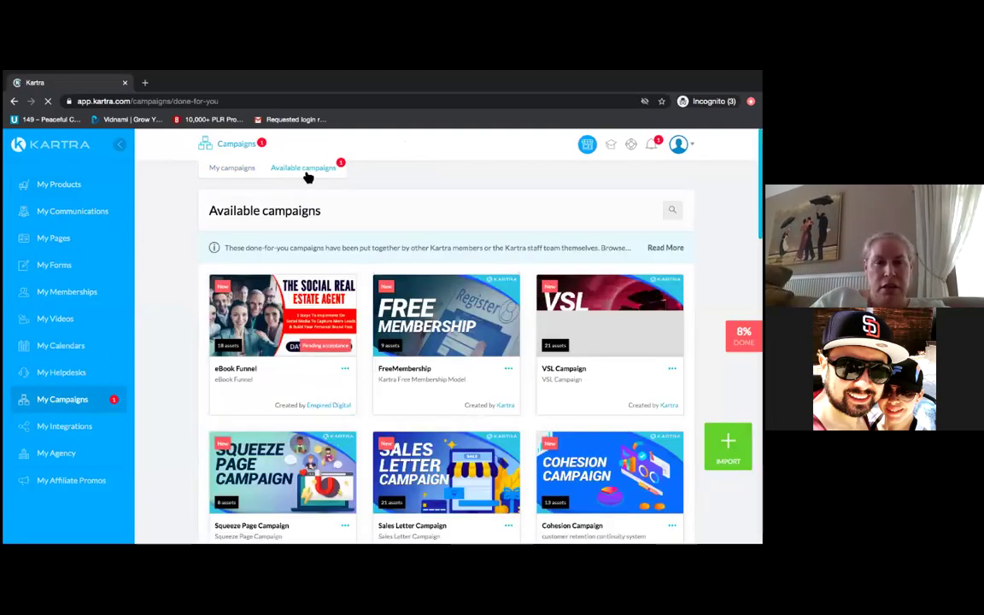
- Accept the shared eBook Funnel campaign and dismiss the import confirmation
left_click(346, 370)
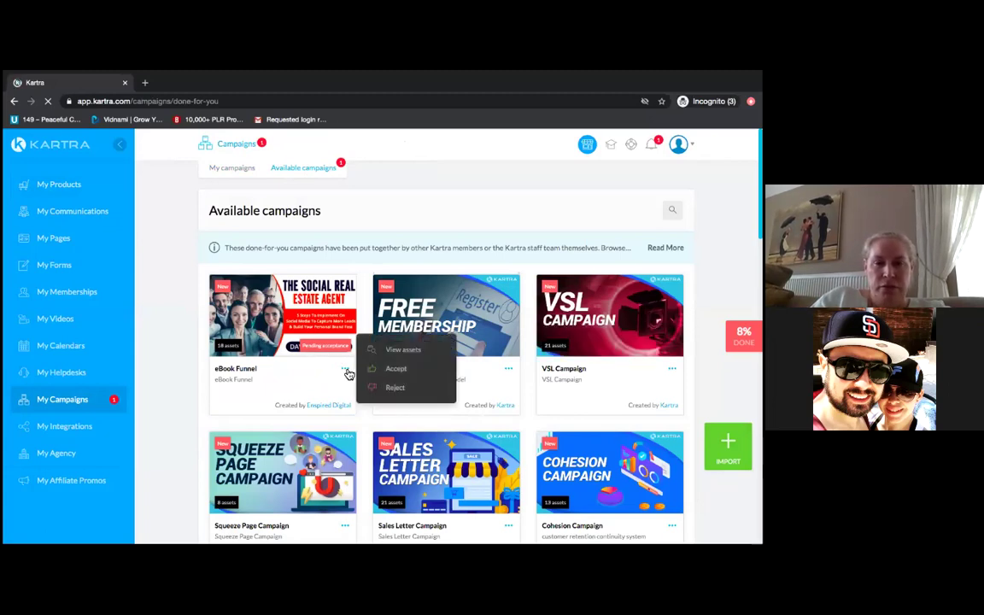
left_click(396, 368)
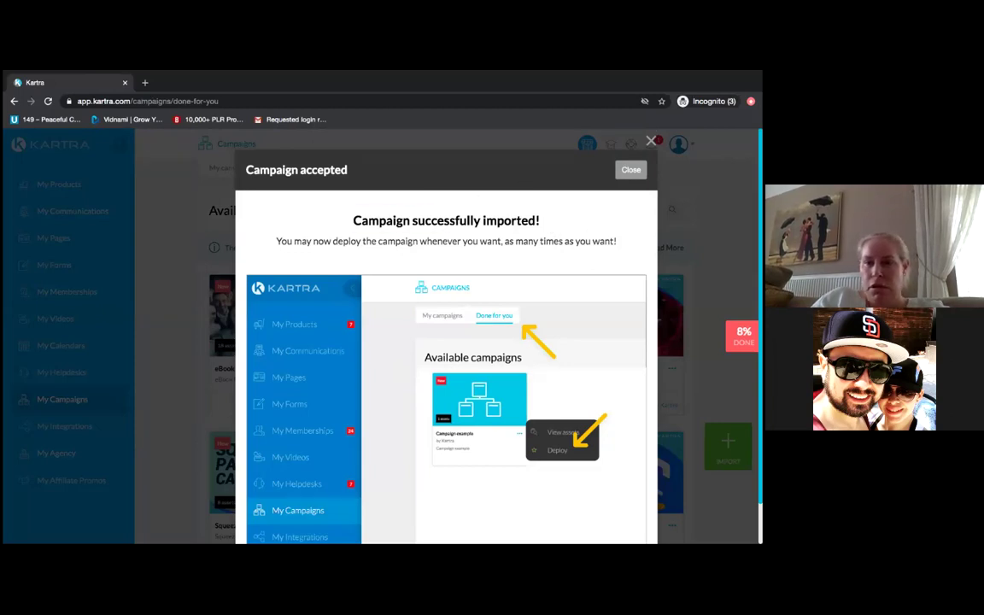
scroll(445, 342, "down", 1)
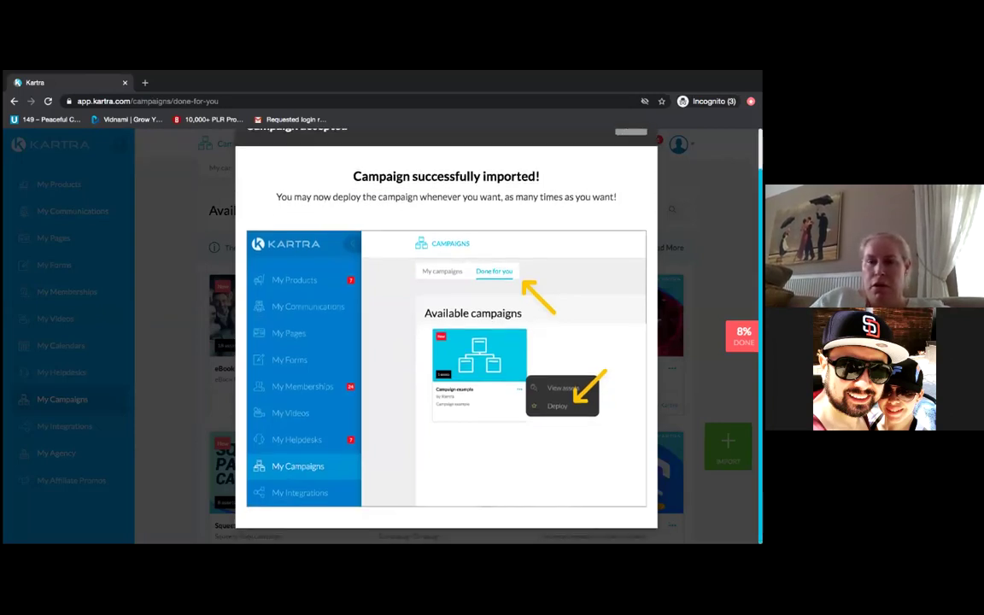
scroll(446, 341, "up", 1)
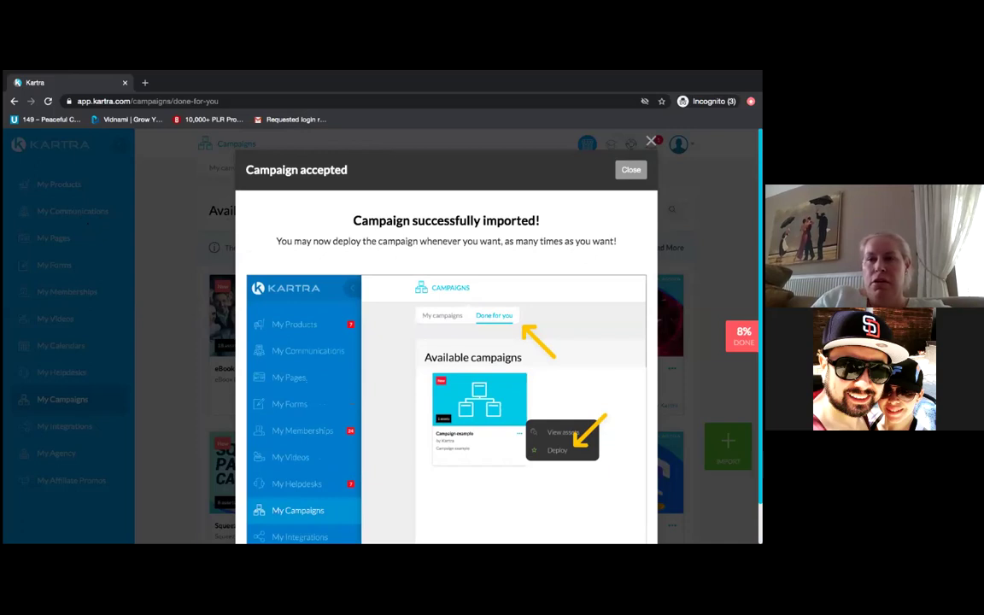
key("Escape")
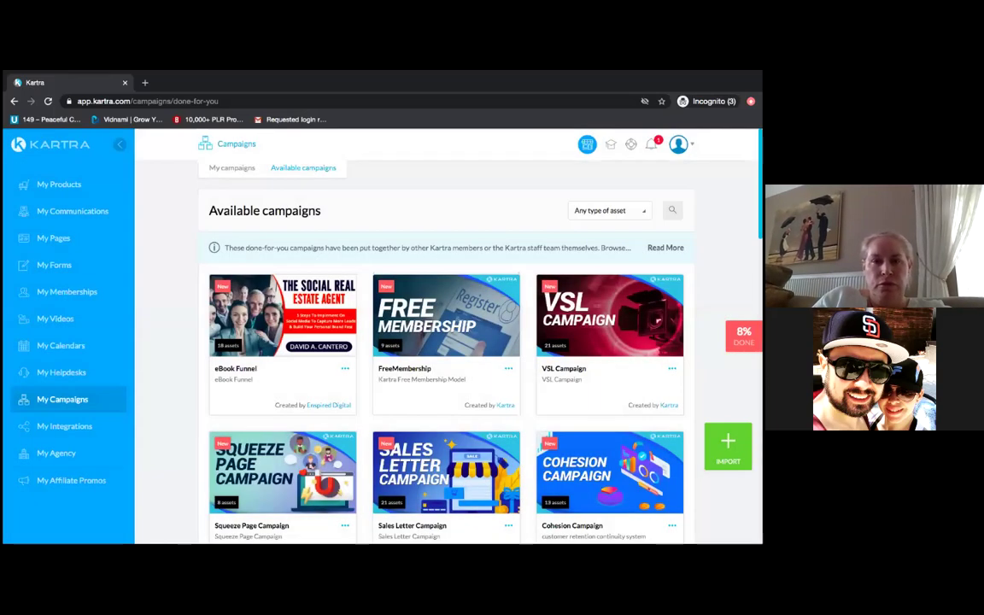
left_click(346, 372)
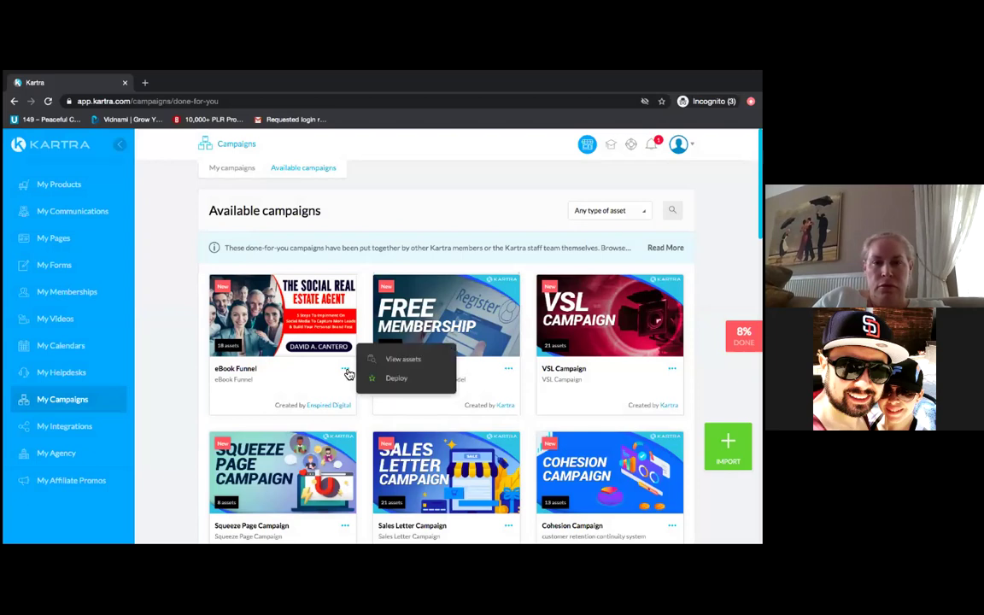
- Deploy the eBook Funnel campaign with the prefix 'Ebook' and dismiss the walkthrough video
left_click(398, 379)
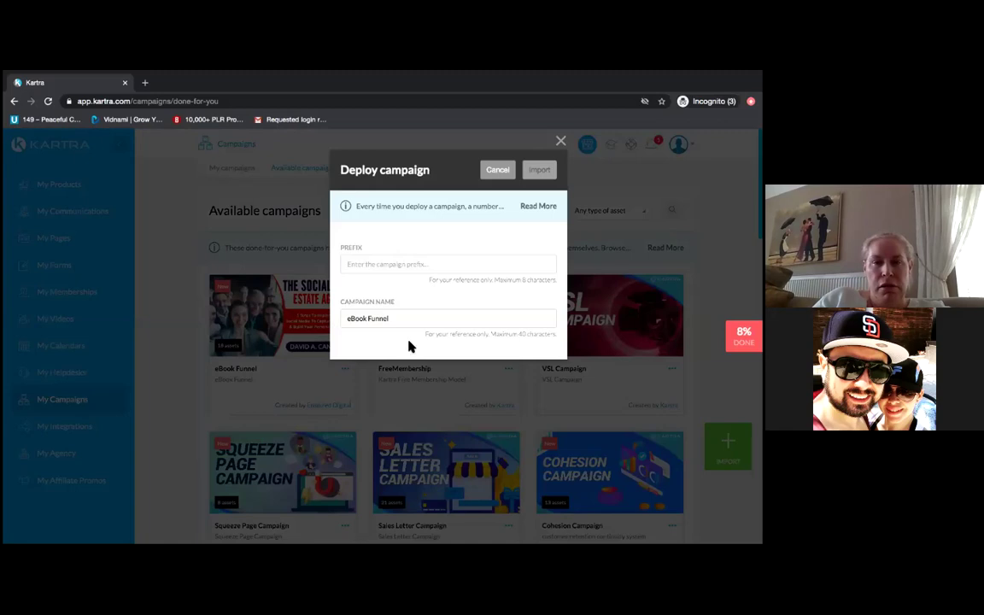
left_click(403, 263)
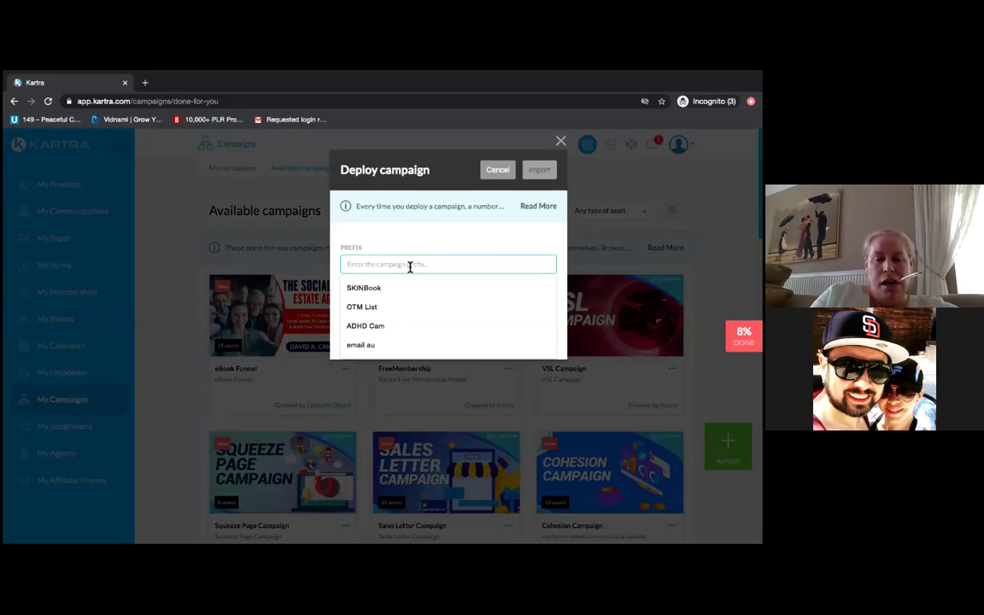
type("Ebook")
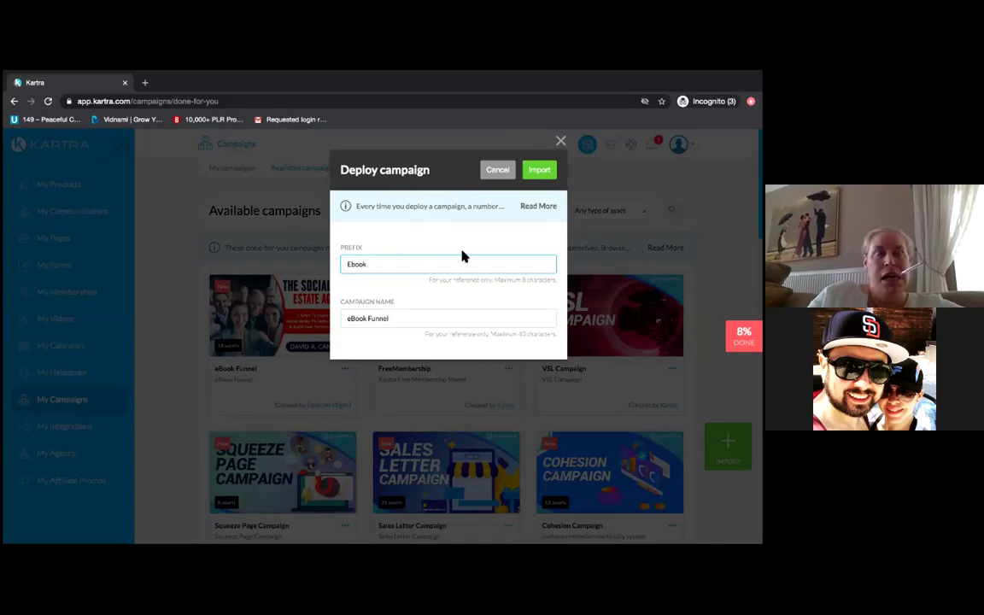
left_click(537, 171)
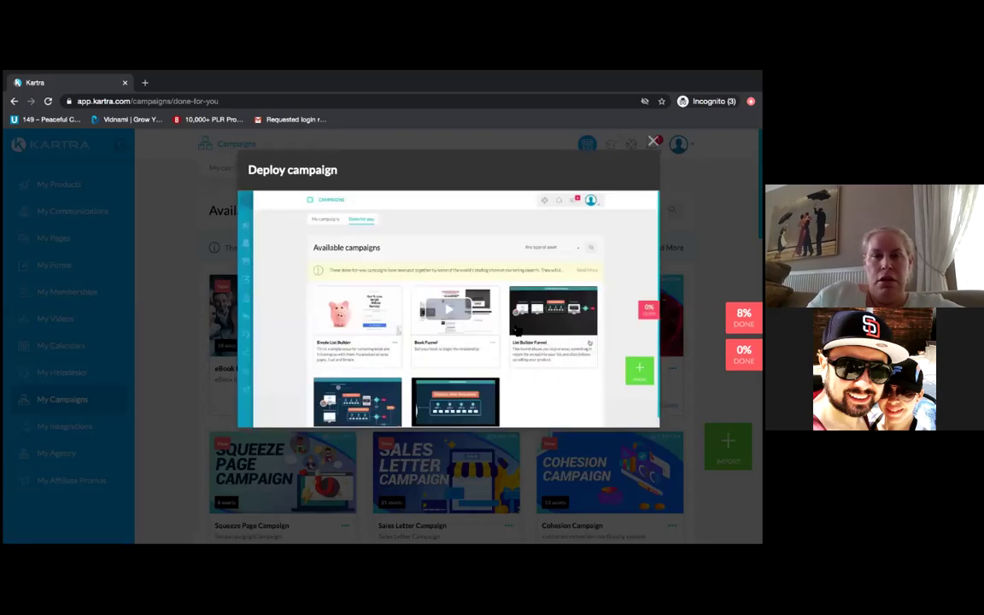
key("Escape")
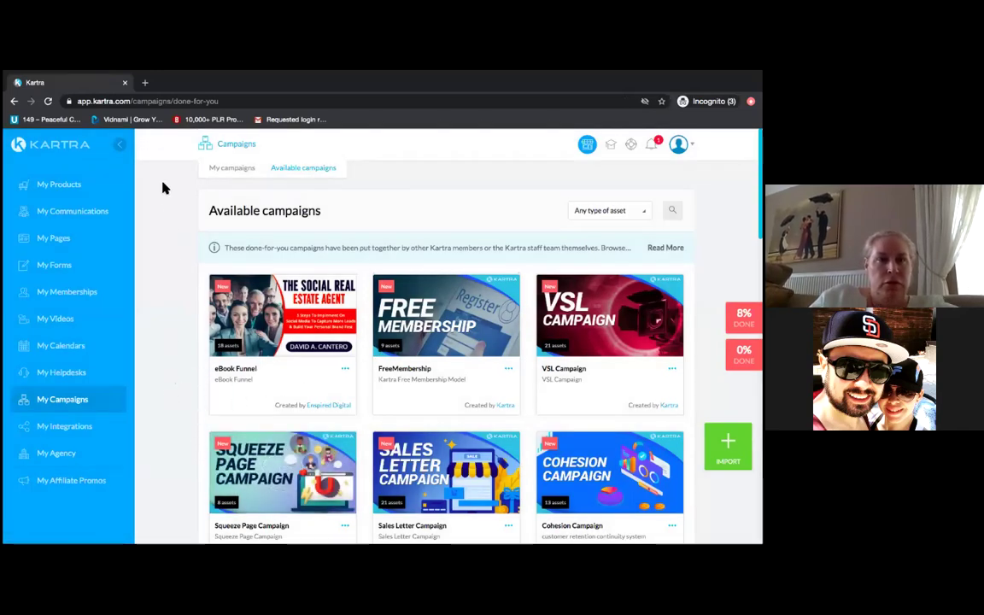
- Check the imported products, then open the Sequences list showing Ebook TSREA Book - 5 Steps
left_click(72, 187)
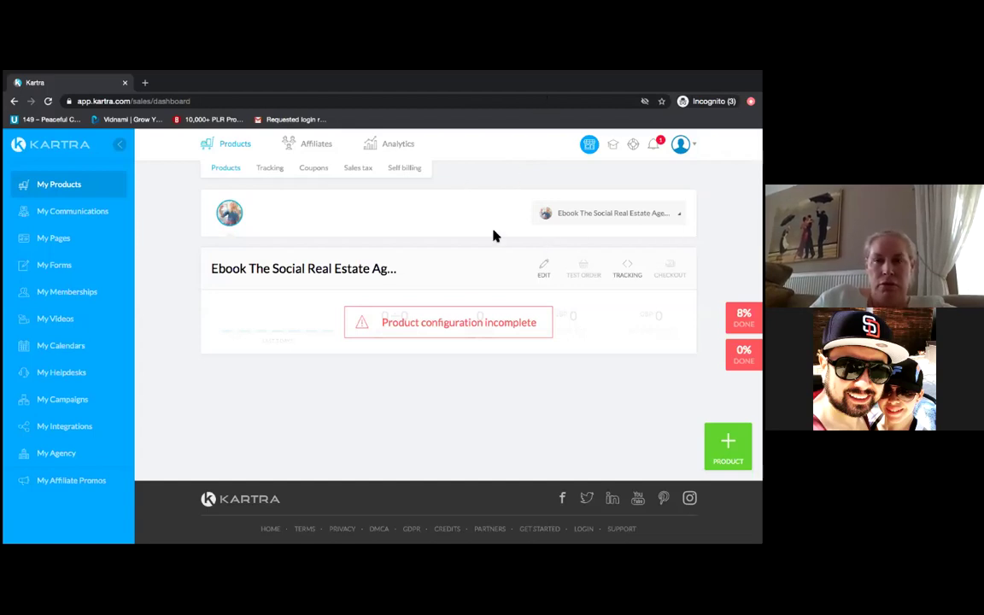
left_click(91, 221)
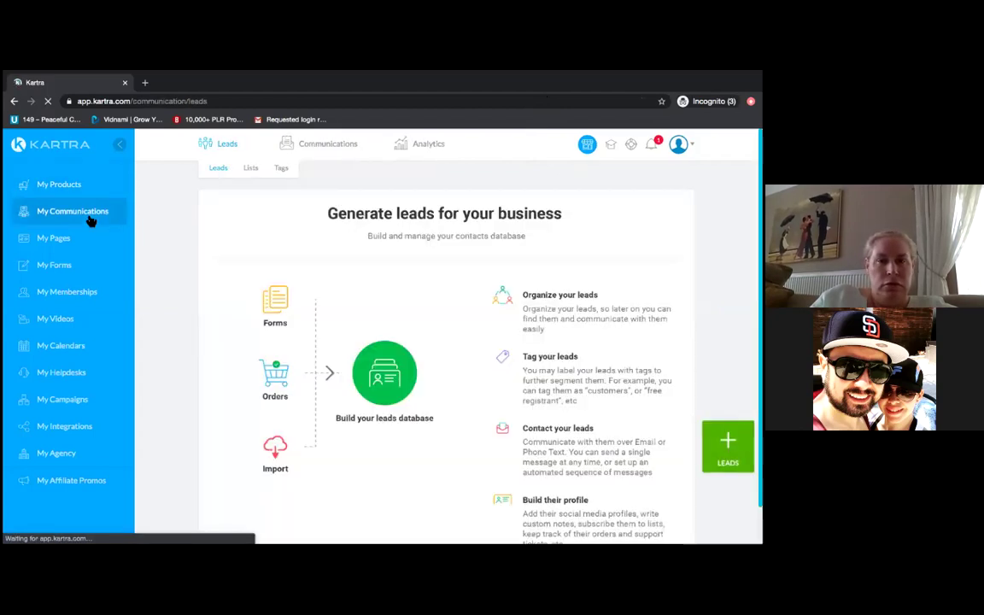
mouse_move(325, 149)
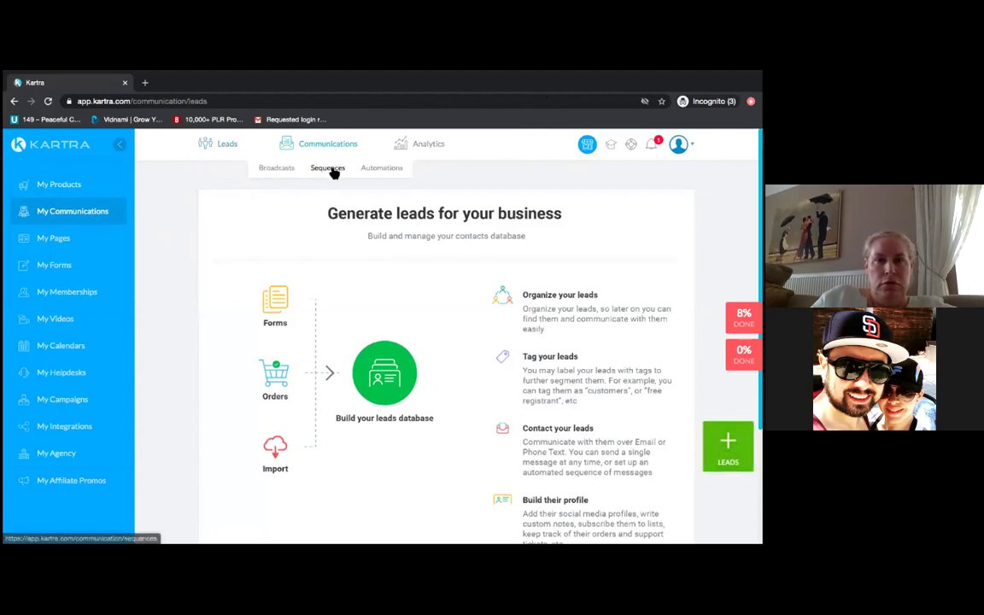
left_click(333, 171)
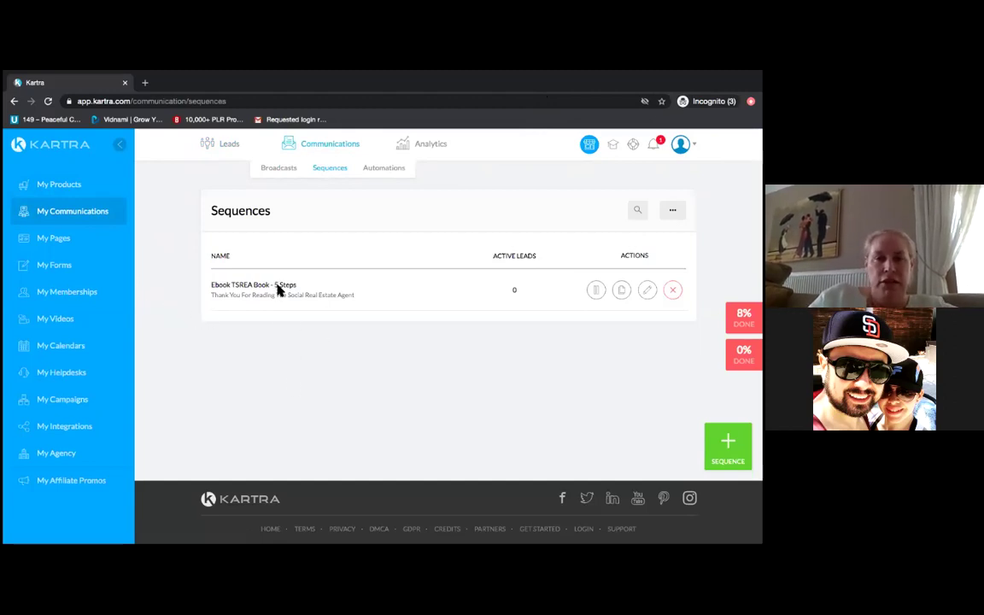
- Open the Ebook TSREA Book - 5 Steps sequence in the sequence builder
left_click(646, 290)
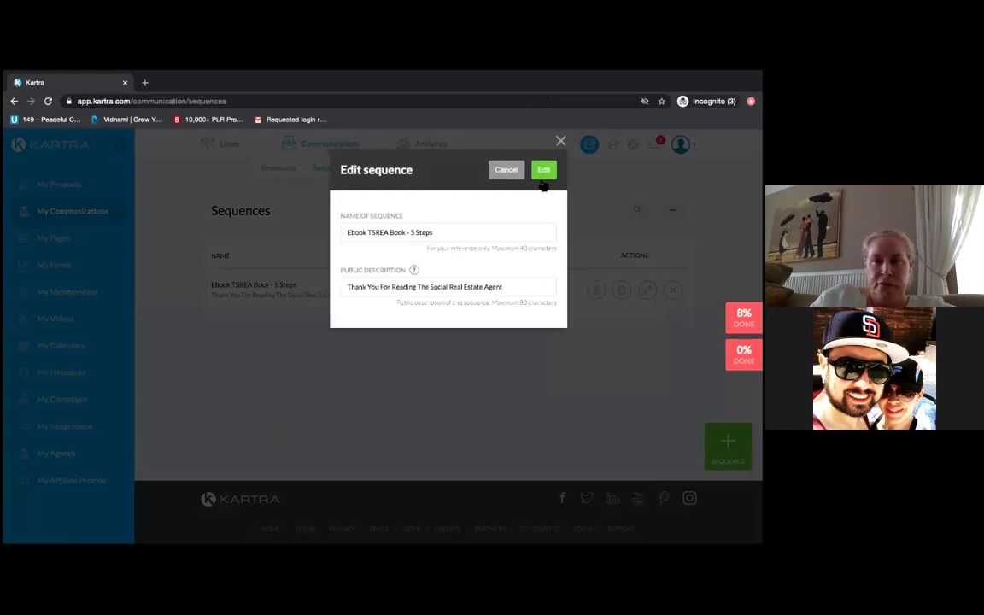
left_click(545, 173)
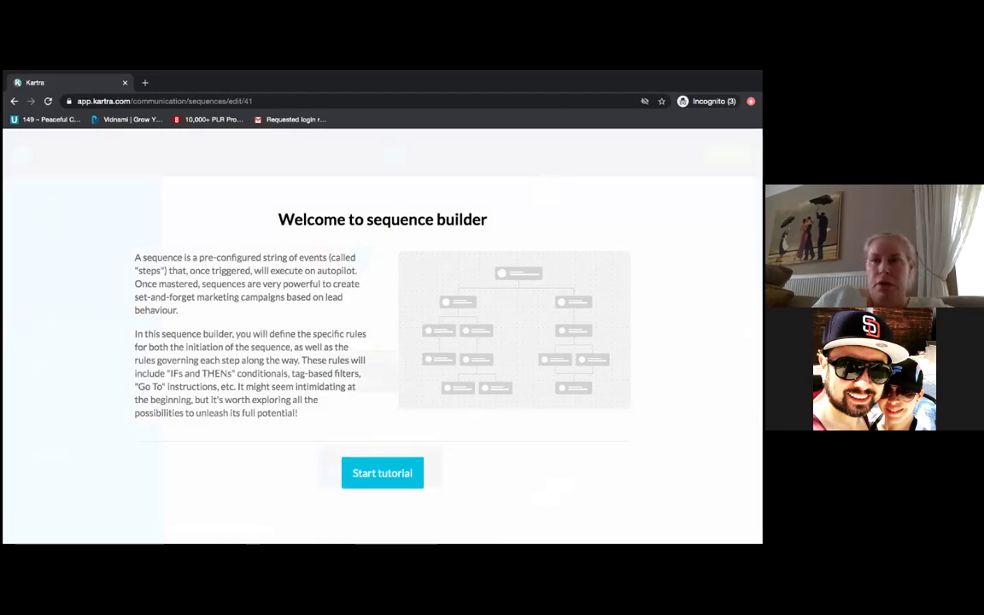
- Dismiss the welcome screen and open the order starting rule for Ebook The Social Real Estate Agent Book
left_click(396, 477)
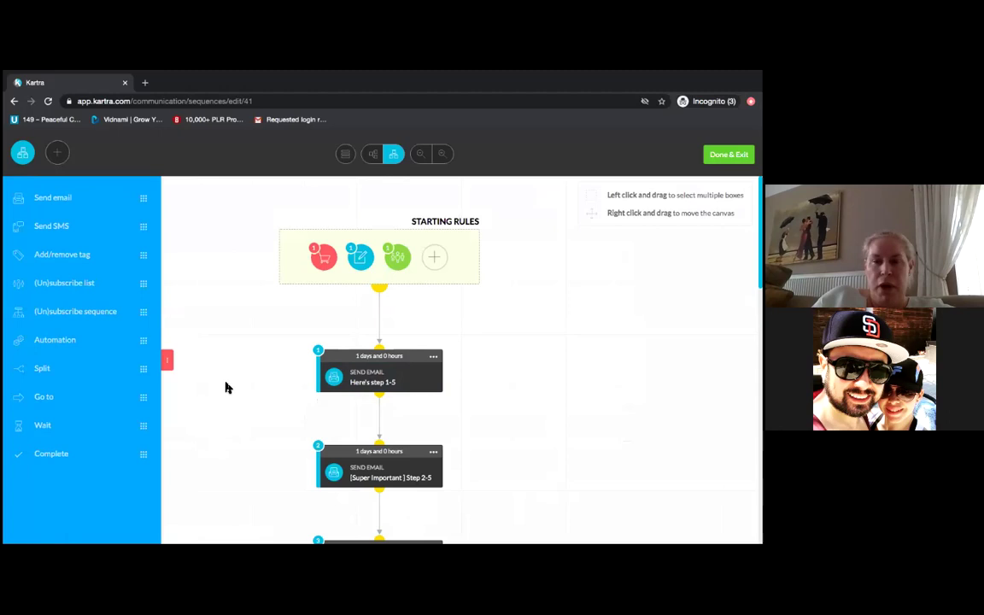
mouse_move(326, 256)
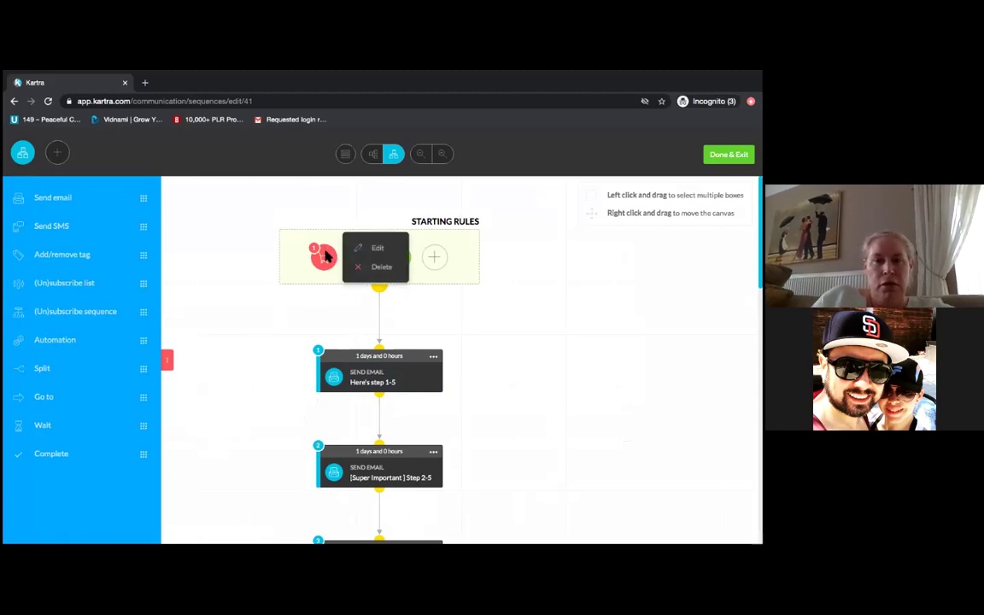
left_click(384, 248)
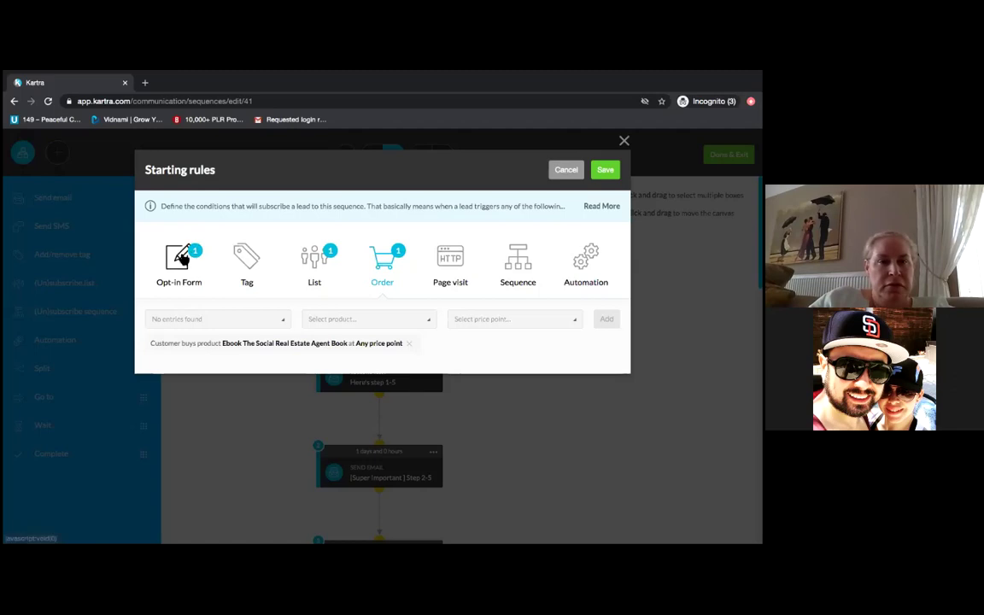
- Inspect the opt-in form and list subscription triggers, then reopen the starting rules
left_click(181, 258)
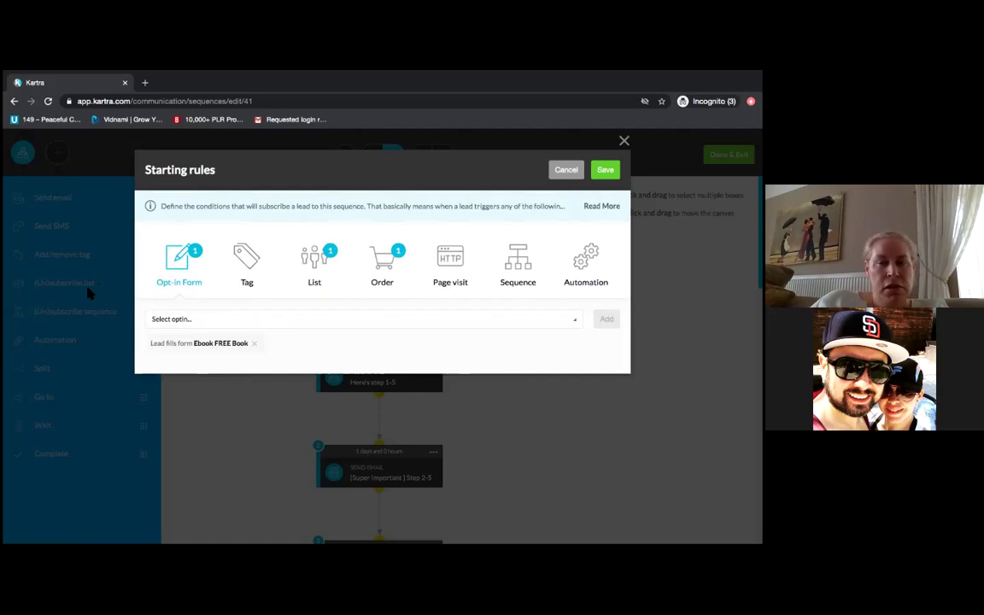
left_click(319, 261)
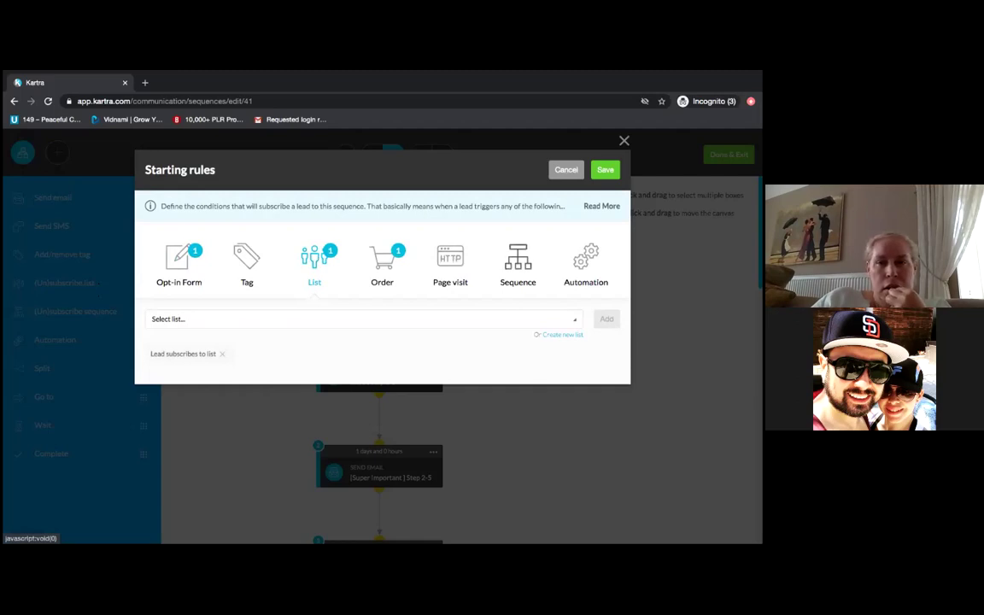
key("Escape")
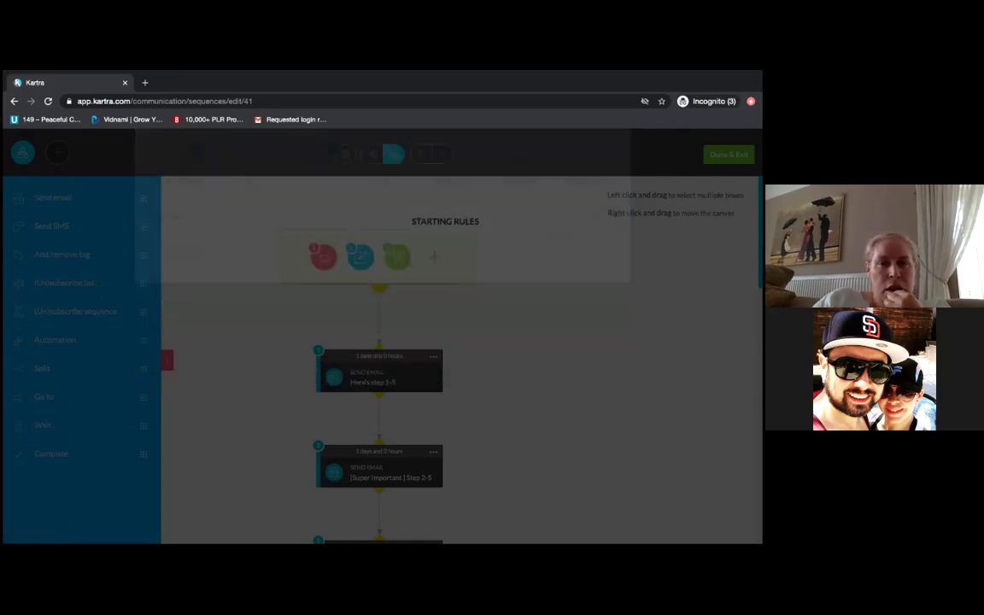
left_click(352, 250)
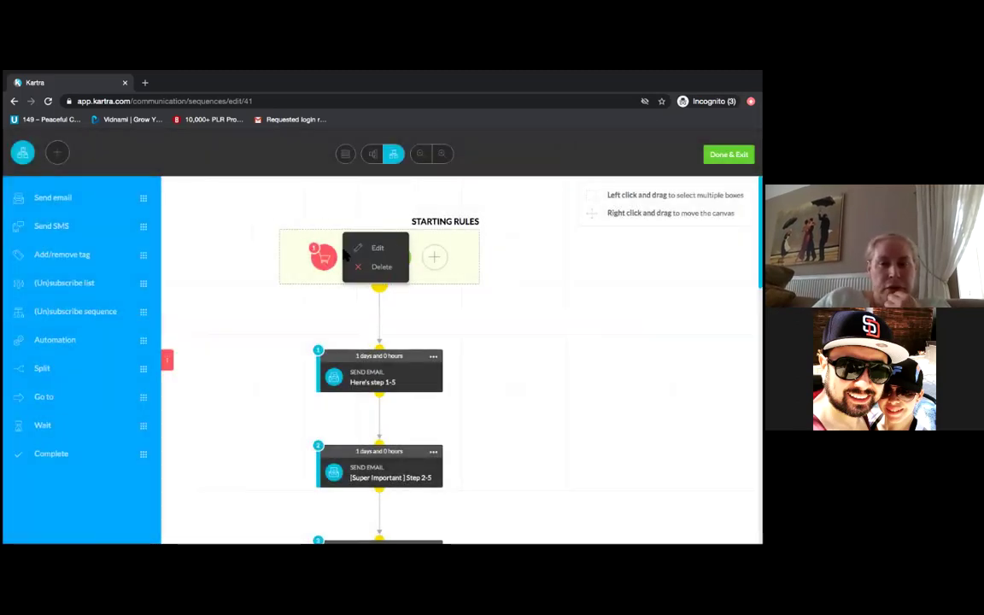
left_click(380, 250)
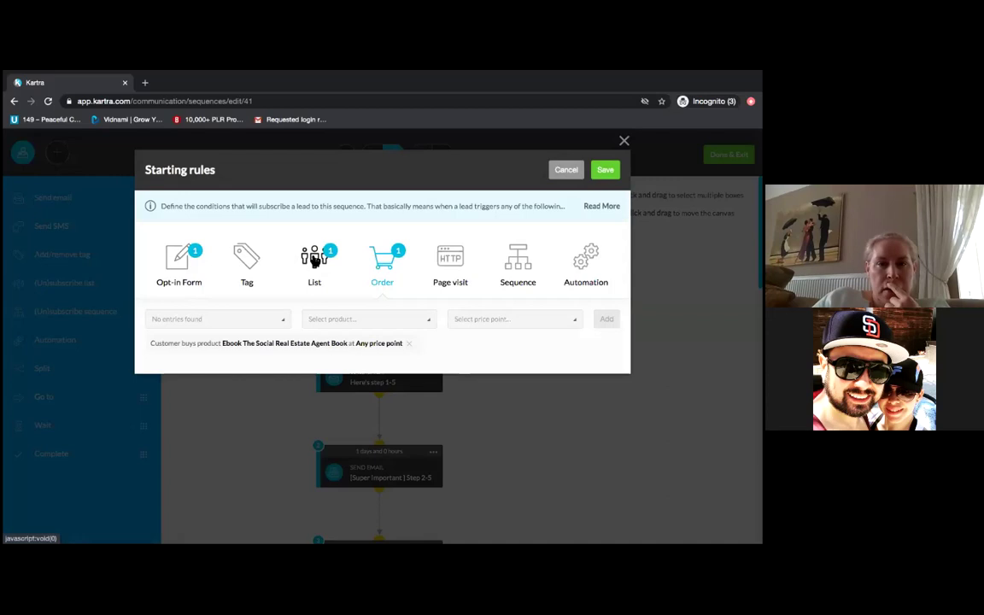
- Remove the empty list subscription rule, revisit the order trigger, and cancel to discard changes
left_click(313, 260)
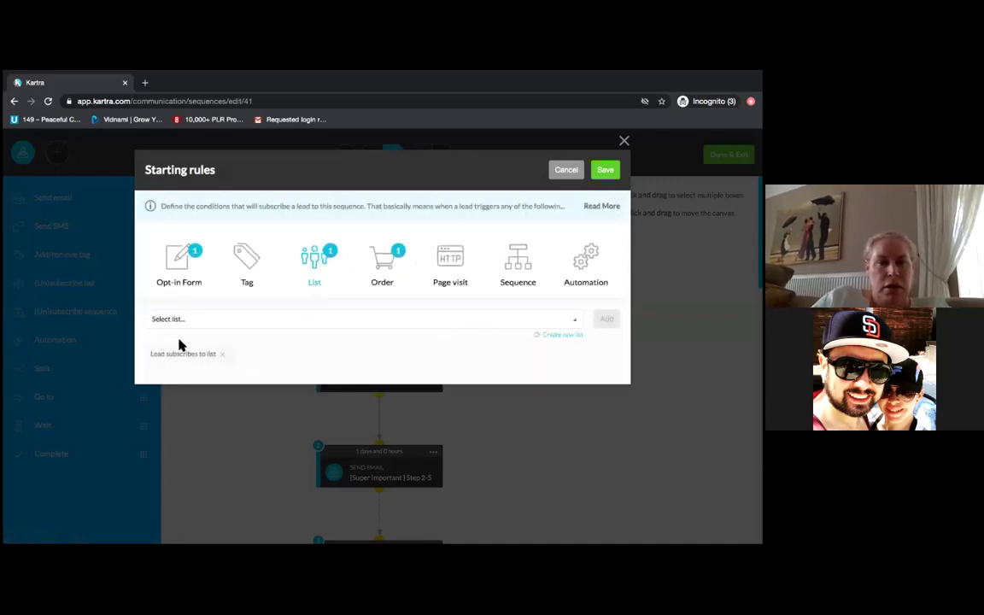
left_click(222, 356)
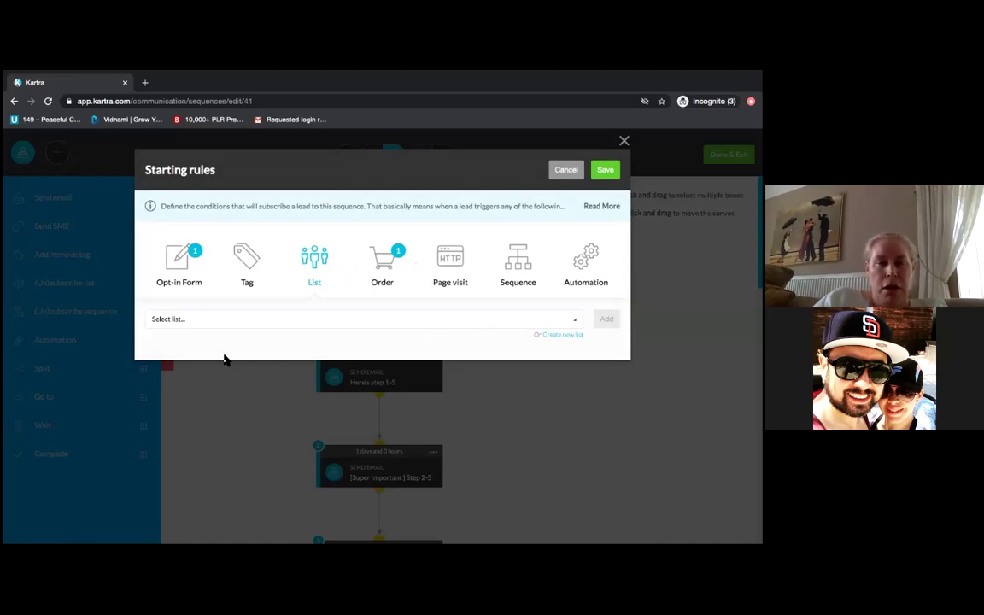
left_click(390, 265)
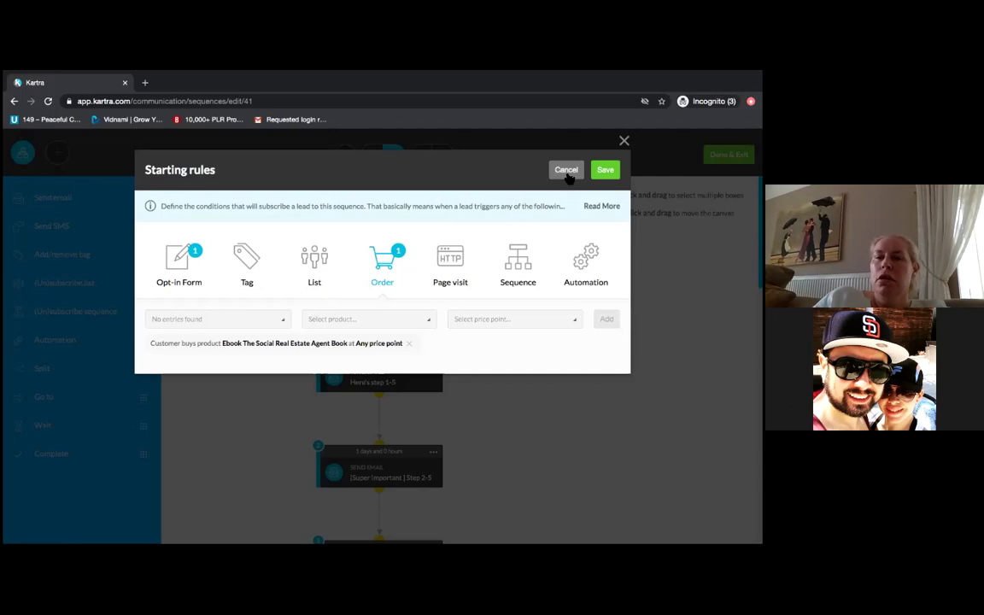
left_click(567, 174)
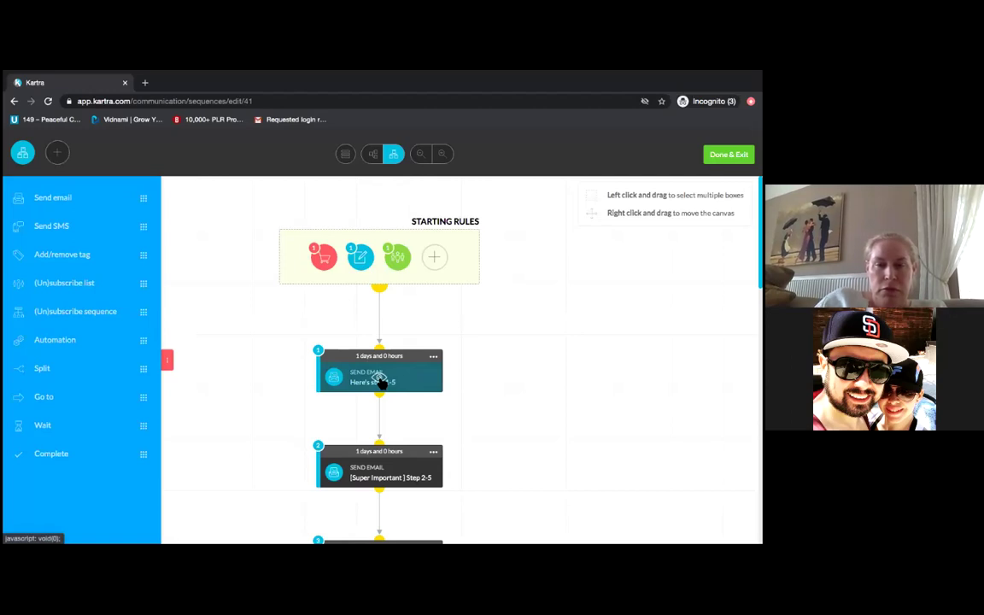
- Preview the step 1 email 'Hey {first_name}, here's step 1-5' and read through to its sign-off
left_click(379, 379)
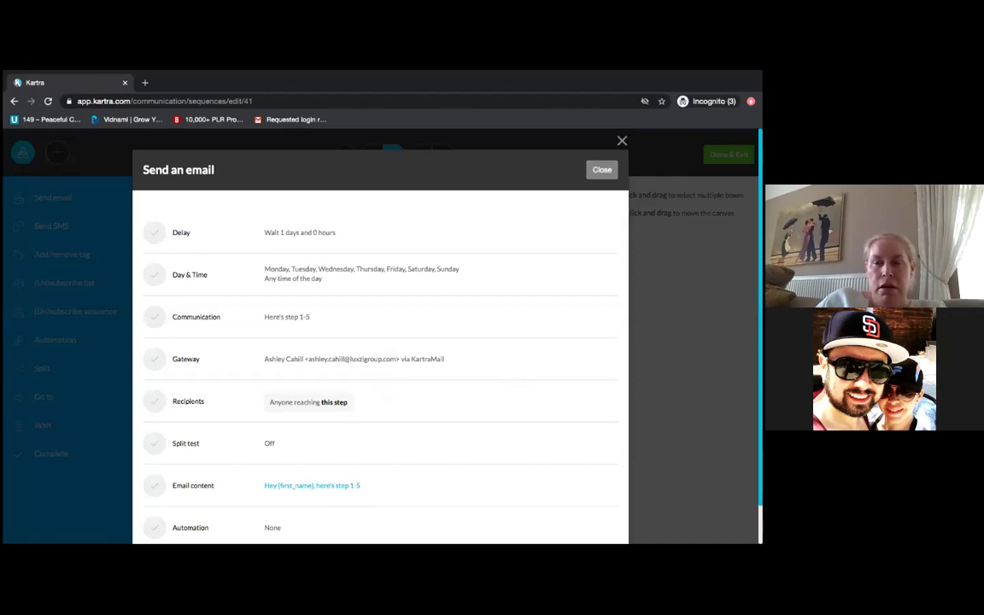
left_click(317, 486)
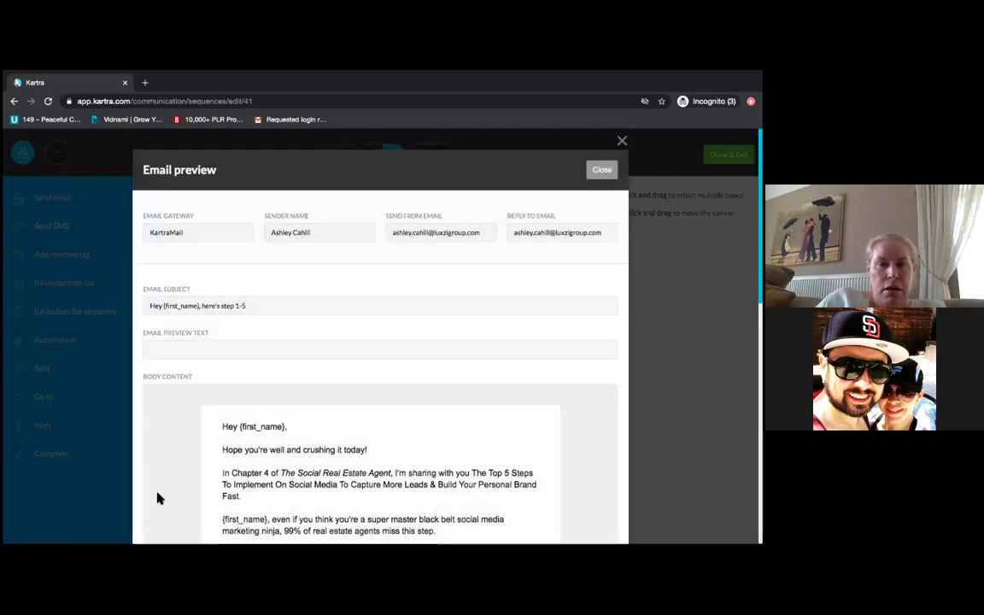
scroll(157, 497, "down", 3)
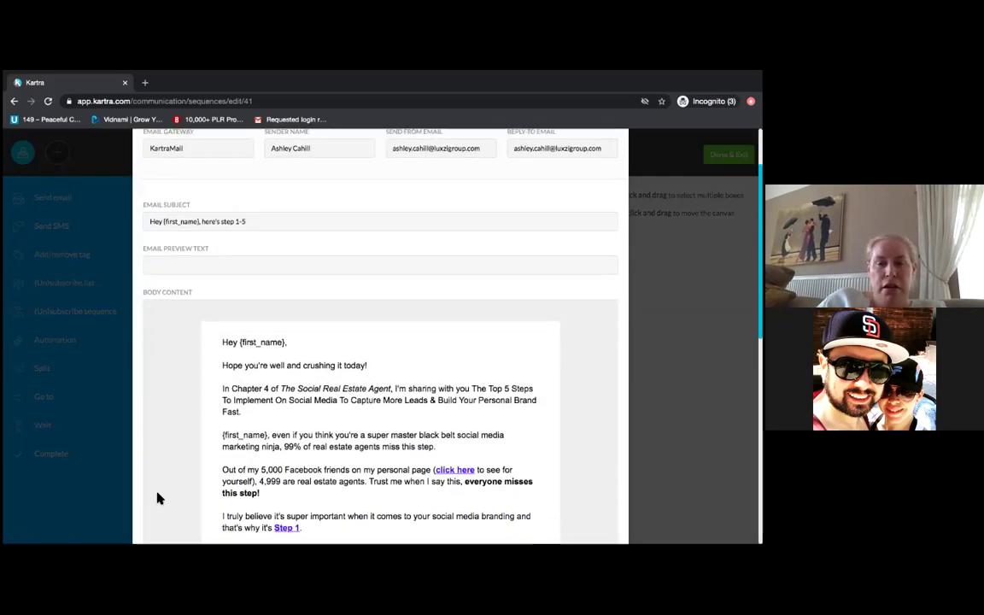
scroll(157, 497, "down", 1)
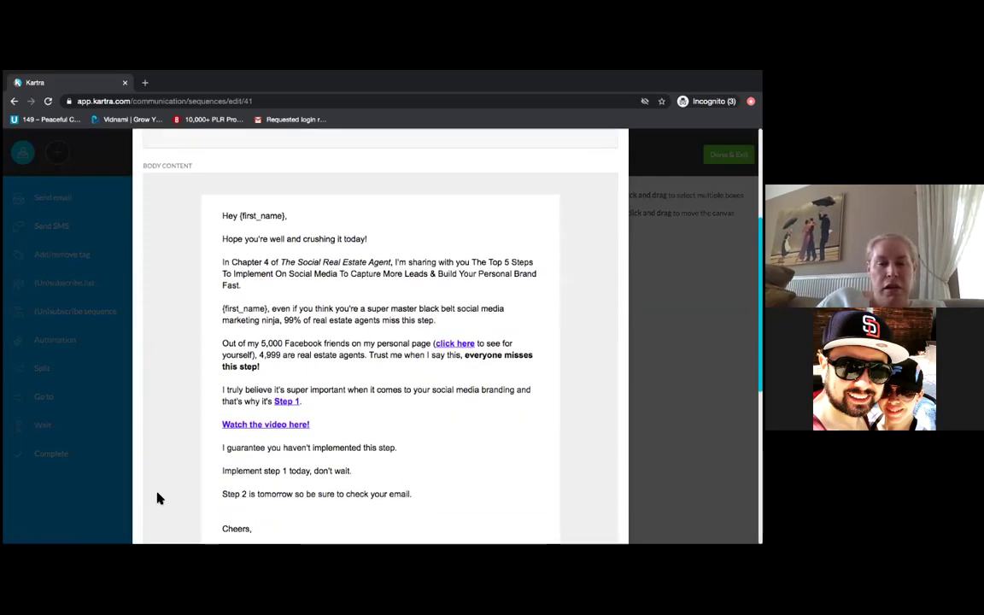
scroll(157, 498, "down", 1)
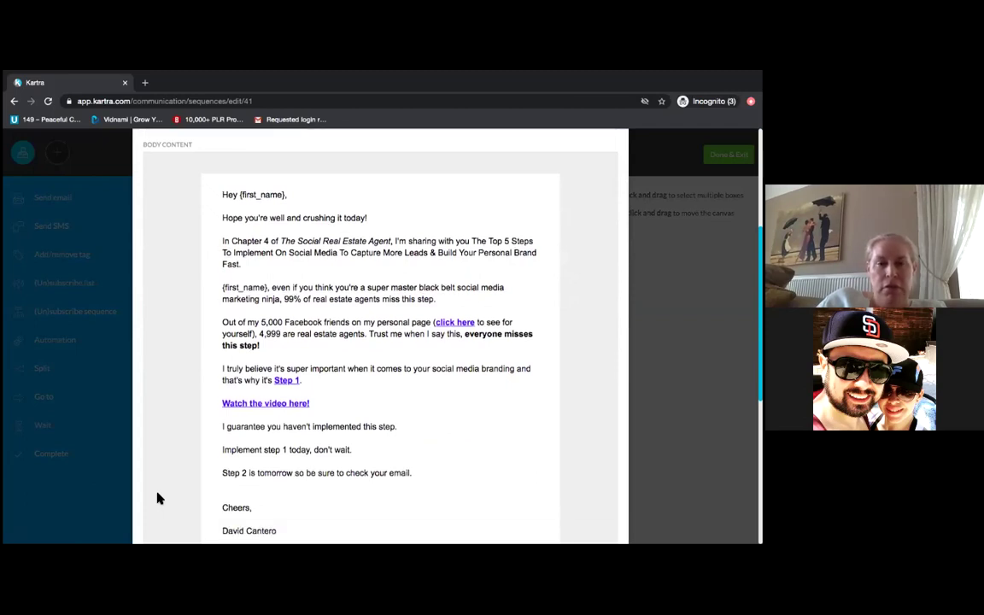
scroll(157, 498, "down", 1)
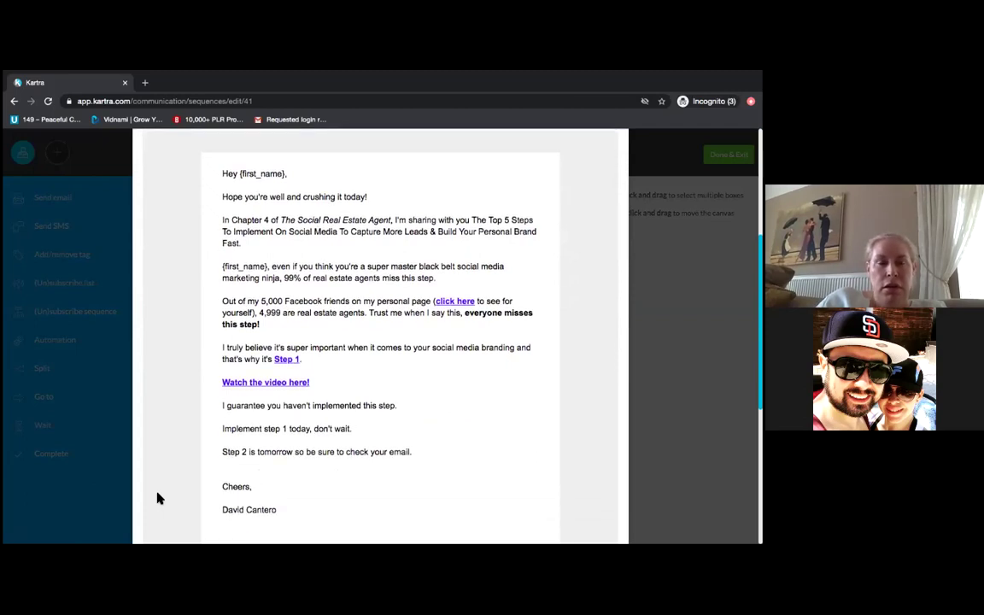
scroll(157, 497, "down", 1)
scroll(158, 498, "up", 2)
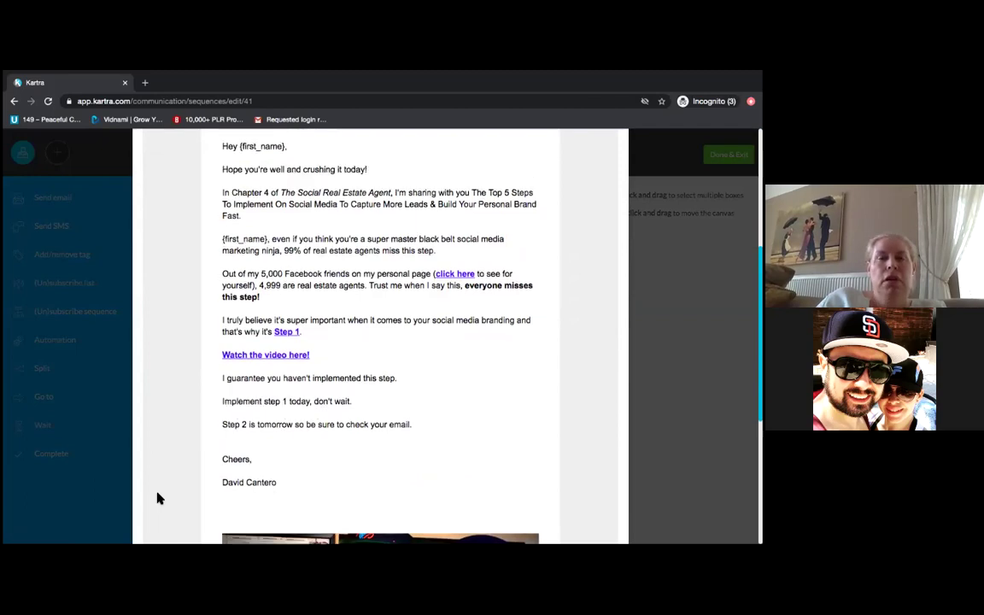
scroll(157, 498, "up", 3)
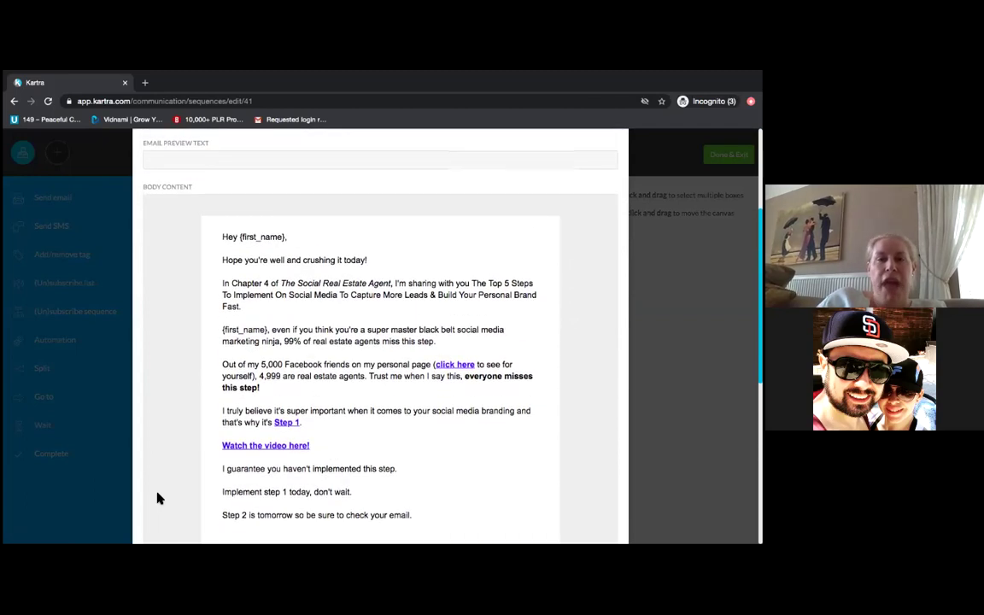
scroll(157, 498, "up", 3)
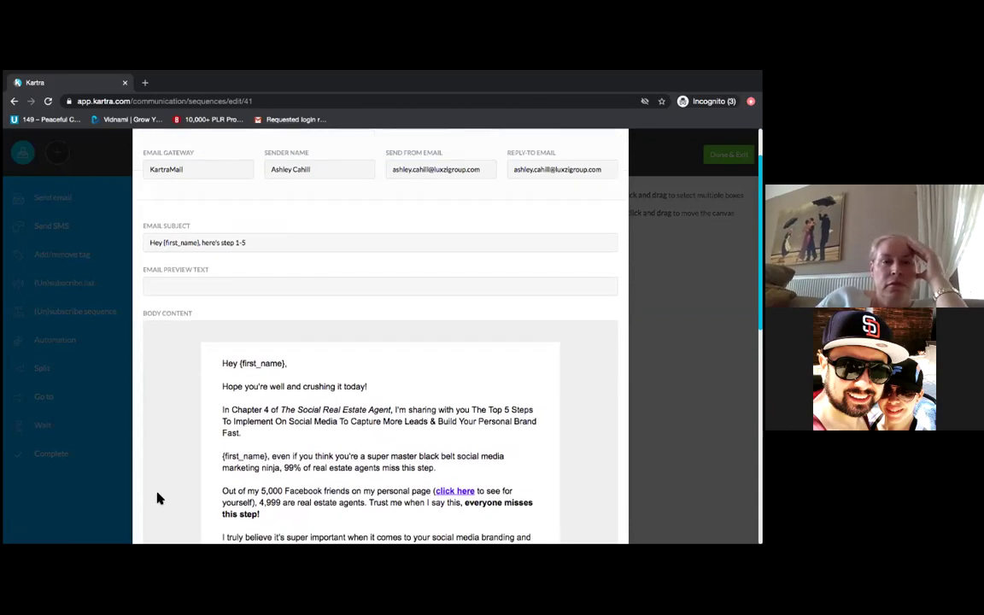
scroll(157, 498, "up", 2)
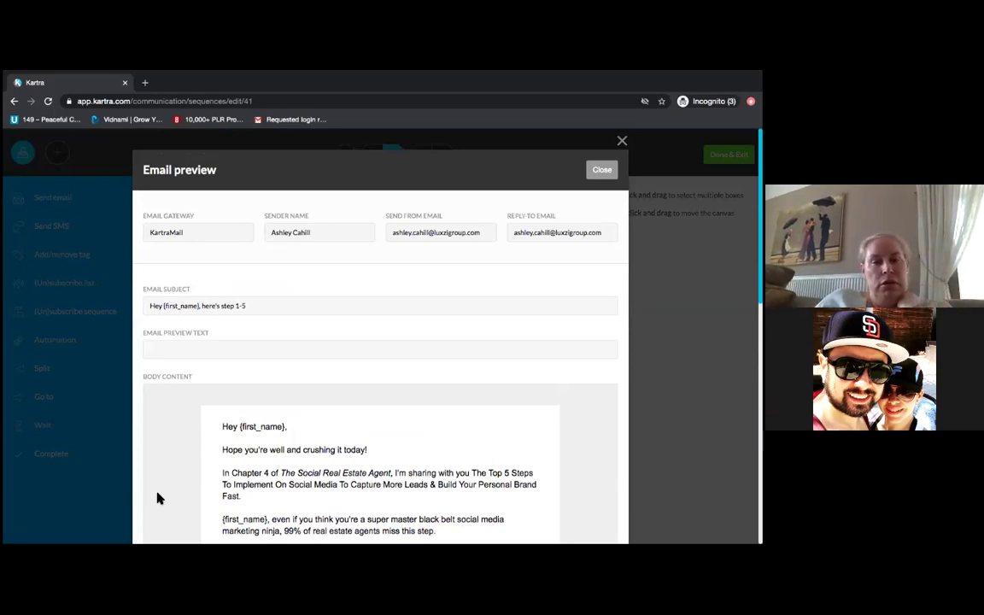
scroll(157, 498, "down", 5)
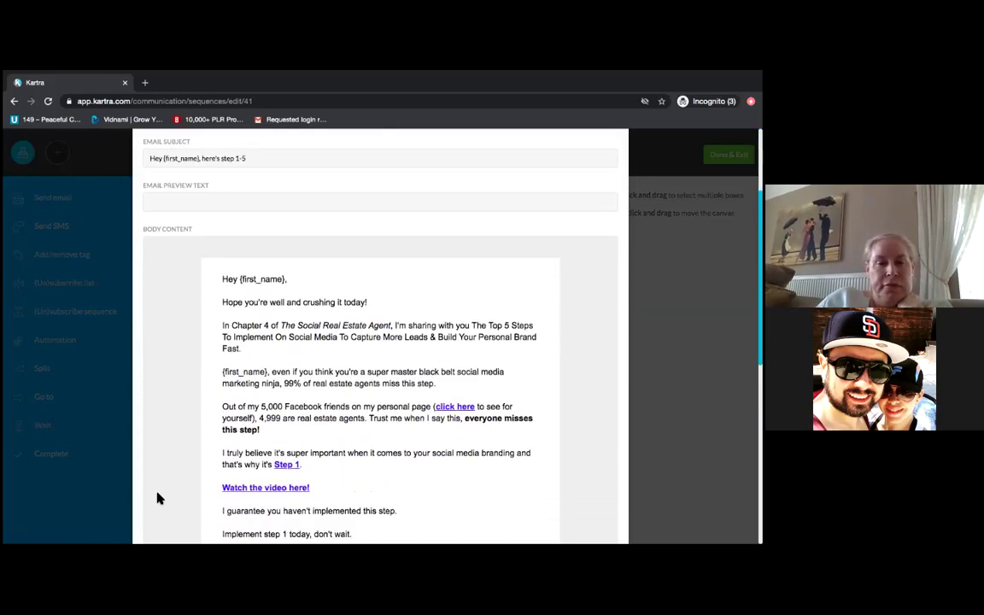
scroll(157, 498, "down", 2)
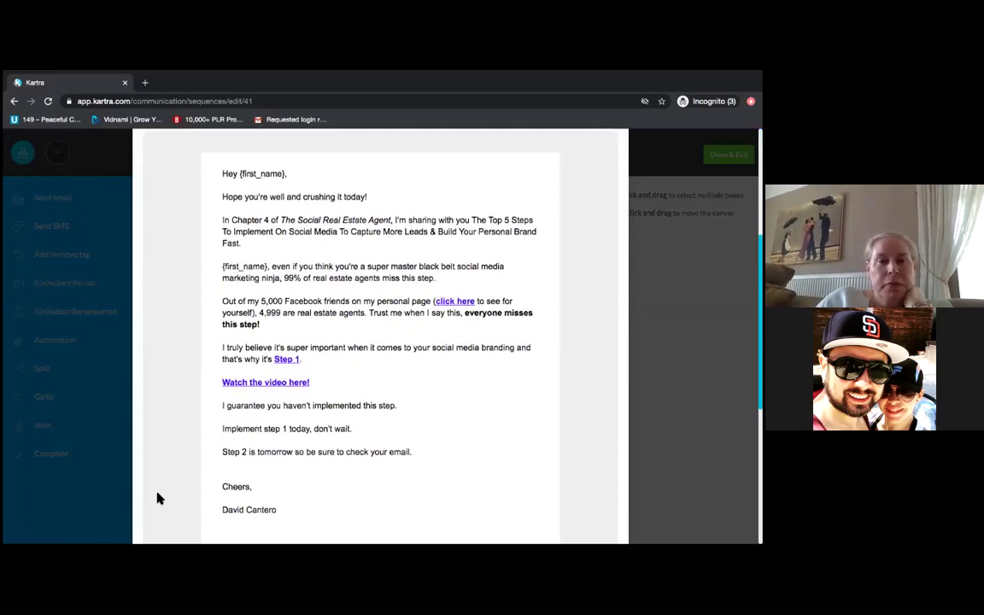
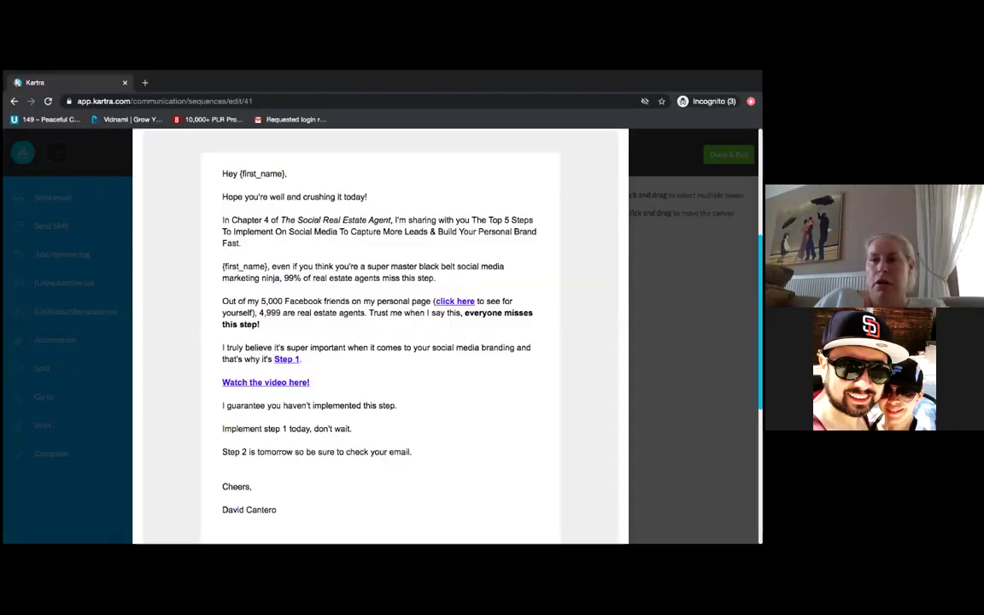
- Close the email preview and Send an email dialogs of the Ebook TSREA Book - 5 Steps sequence
scroll(380, 342, "up", 5)
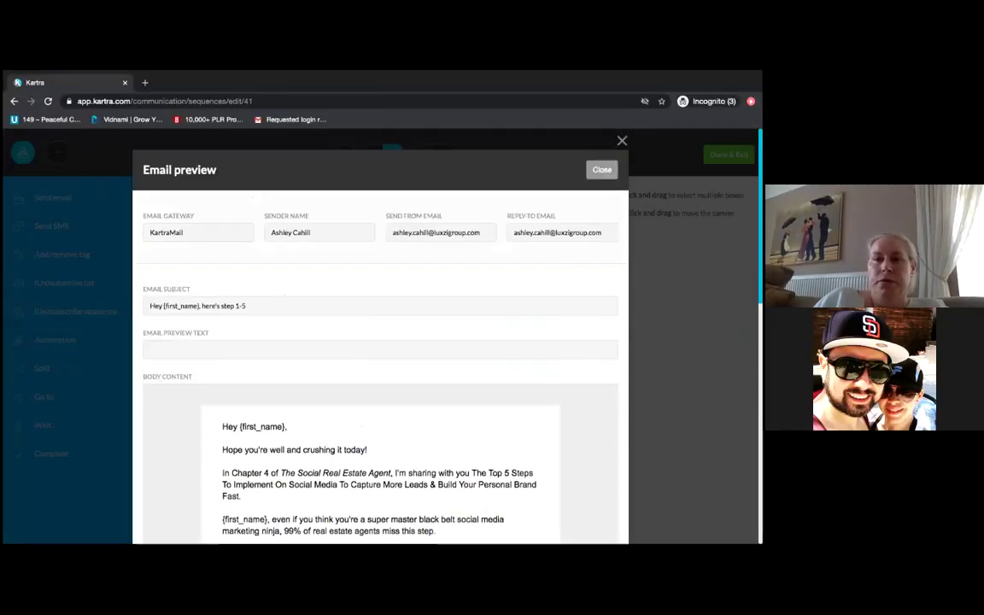
left_click(601, 169)
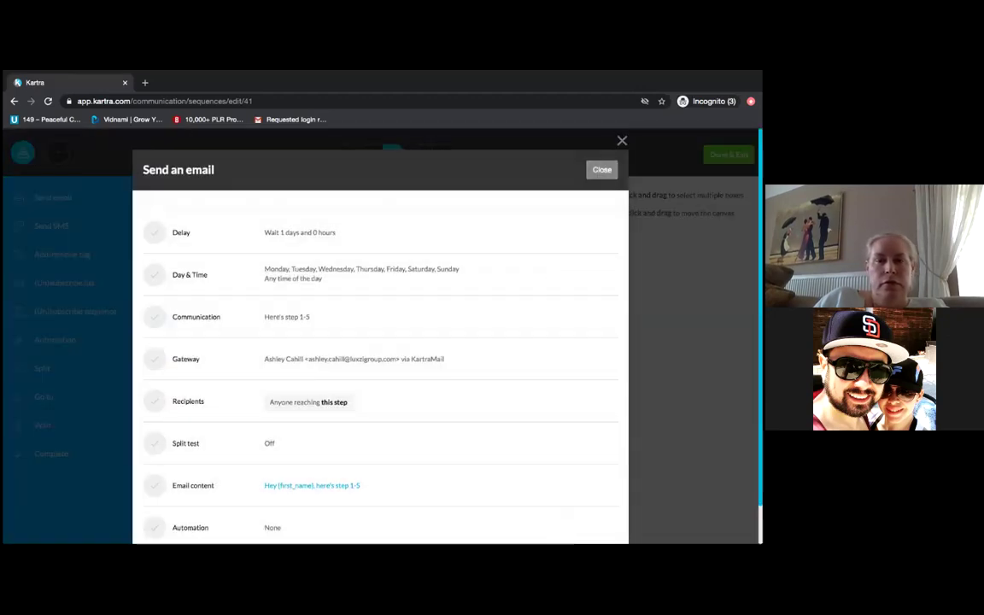
left_click(601, 169)
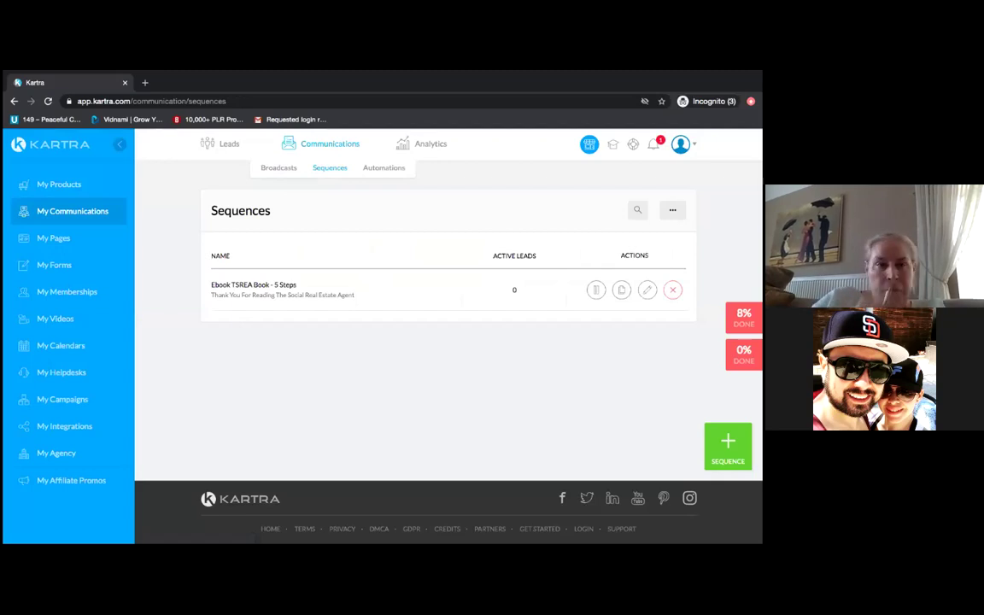
- Go to My Integrations to see KartraMail and the other third-party services
left_click(79, 430)
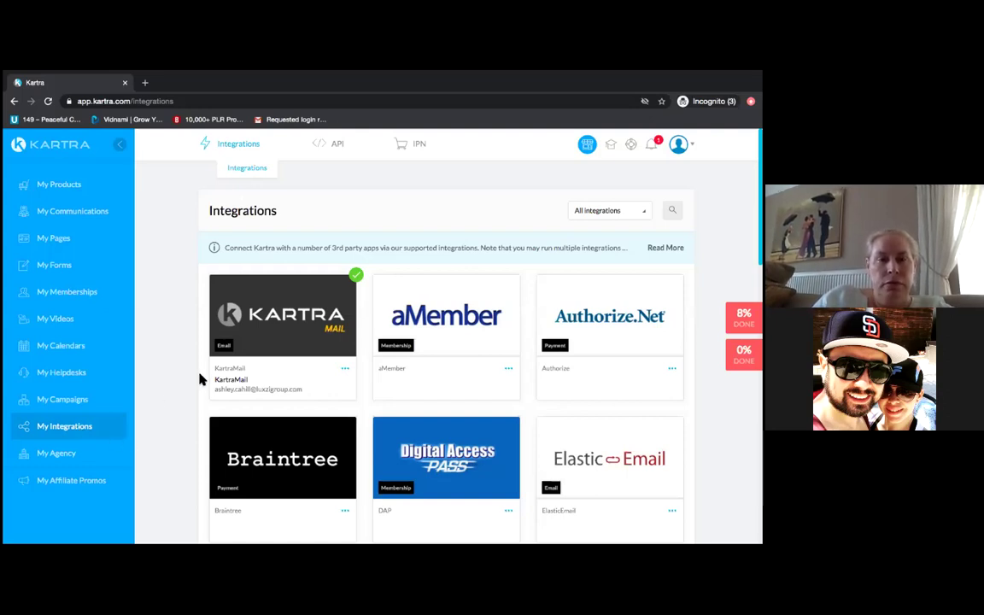
- Go to My Pages to list the ebook thank-you, sales and step pages
left_click(55, 243)
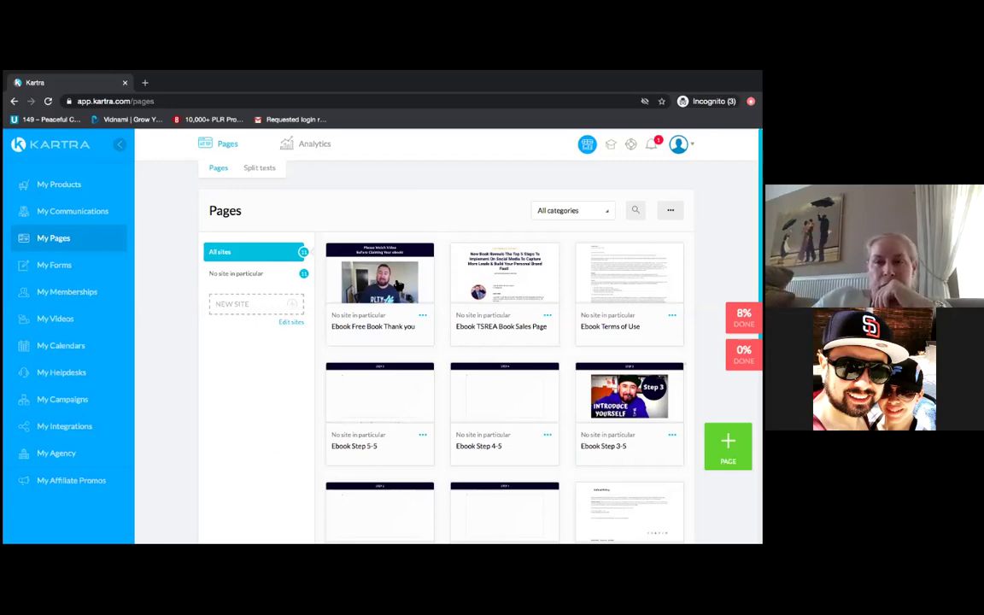
- Open the Ebook Free Book Thank you page's edit settings, leaving its category as TSREA Book
left_click(423, 317)
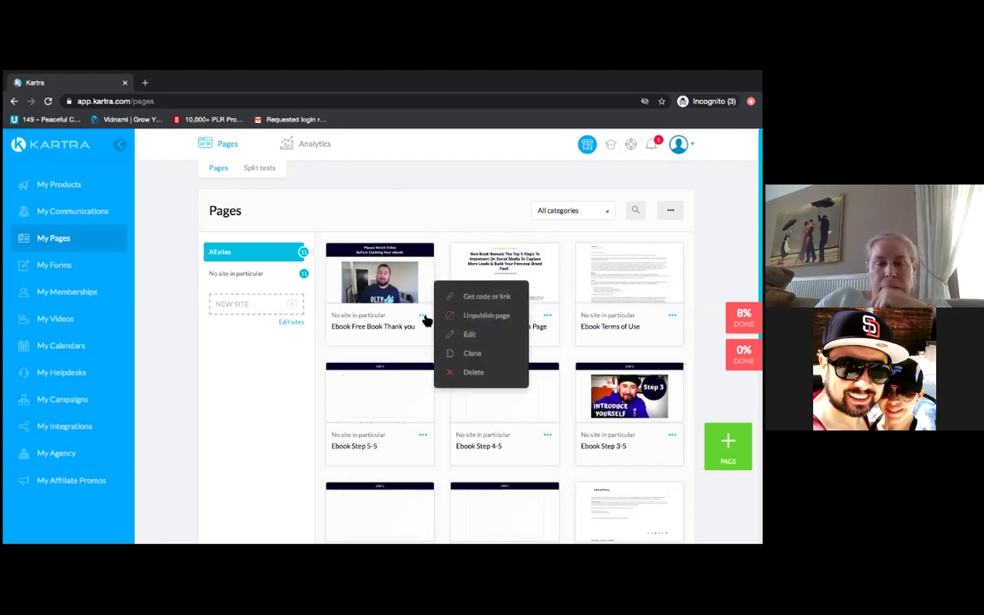
left_click(480, 340)
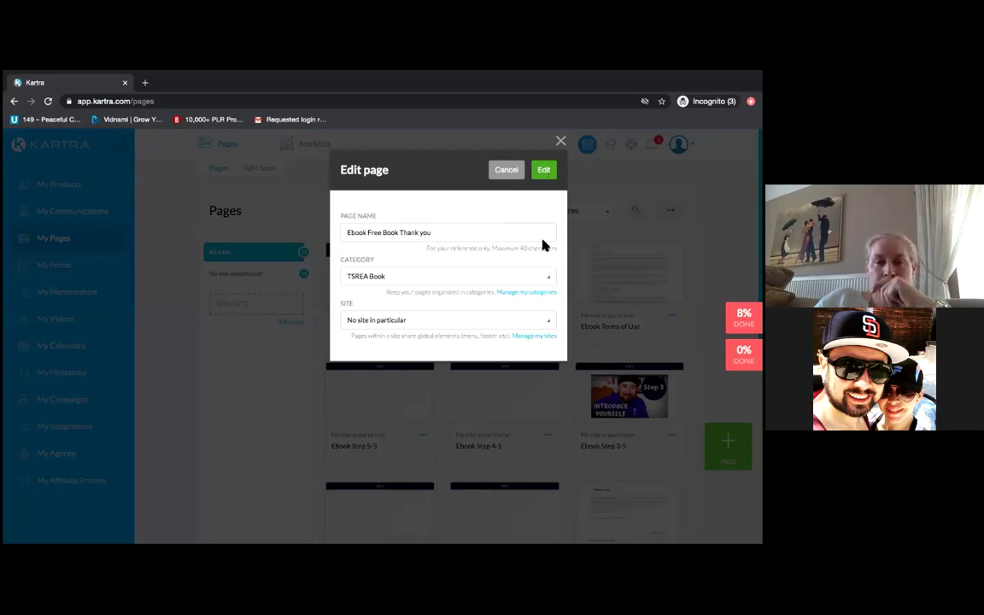
left_click(551, 282)
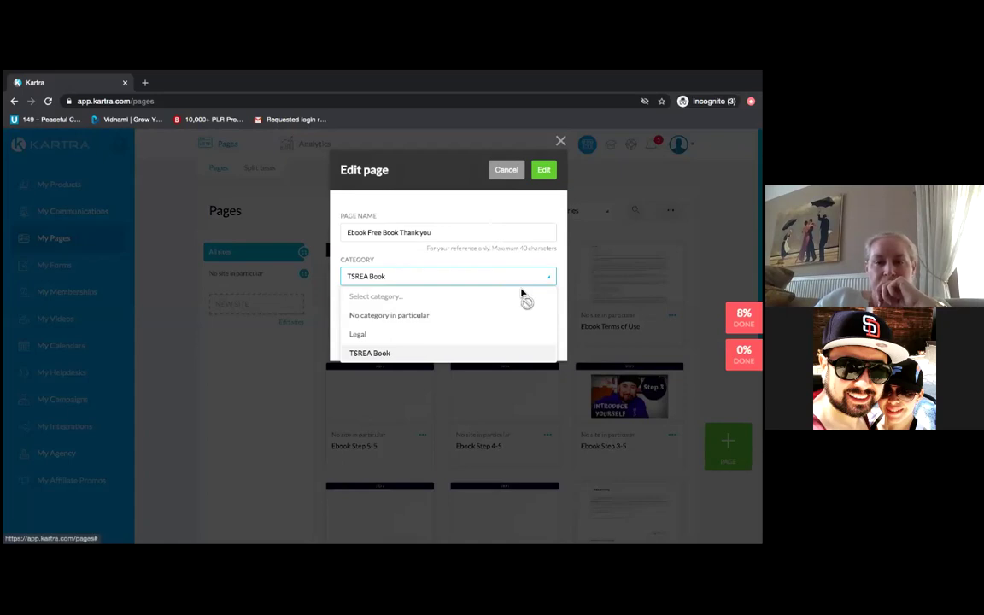
left_click(529, 222)
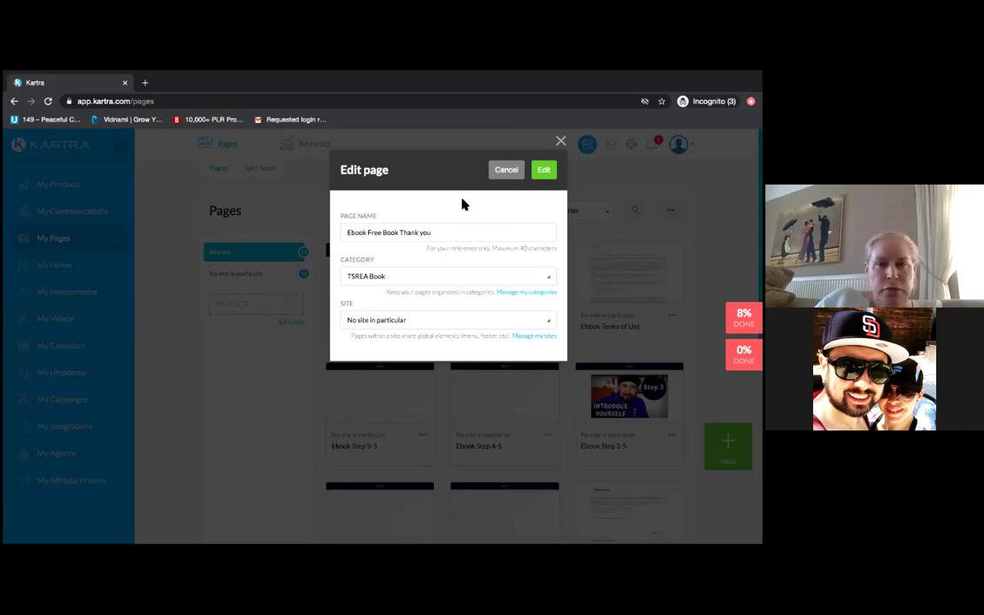
- Rename the thank-you page to 'ADHD Thank you page'
left_click(442, 235)
key("BackSpace")
key("BackSpace")
key("BackSpace")
key("BackSpace")
key("BackSpace")
key("BackSpace")
key("BackSpace")
key("BackSpace")
key("BackSpace")
key("BackSpace")
key("BackSpace")
key("BackSpace")
key("BackSpace")
key("BackSpace")
key("BackSpace")
key("BackSpace")
key("BackSpace")
key("BackSpace")
key("BackSpace")
key("BackSpace")
key("BackSpace")
key("BackSpace")
key("BackSpace")
key("BackSpace")
key("BackSpace")
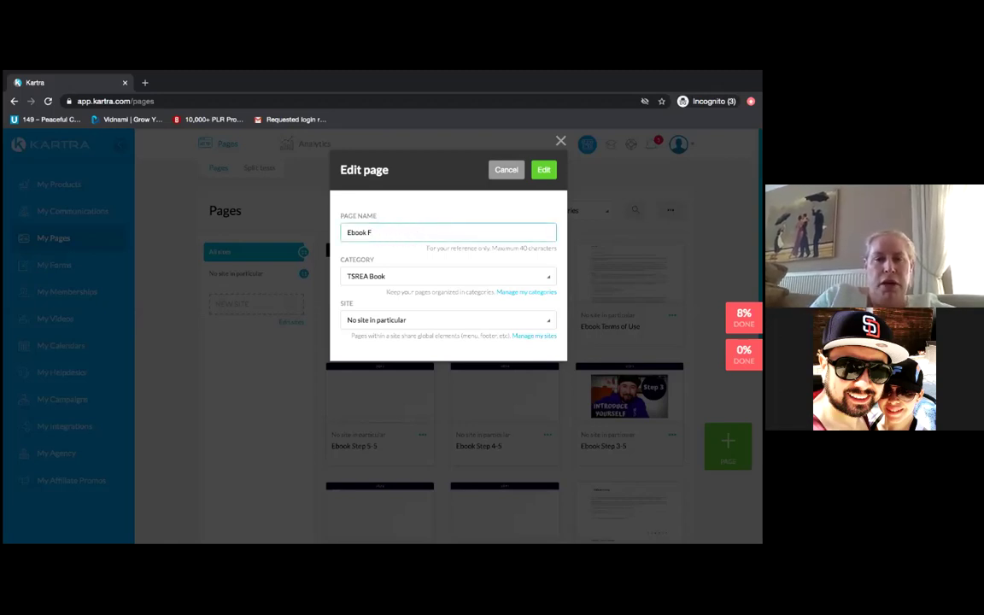
type("ADHD ")
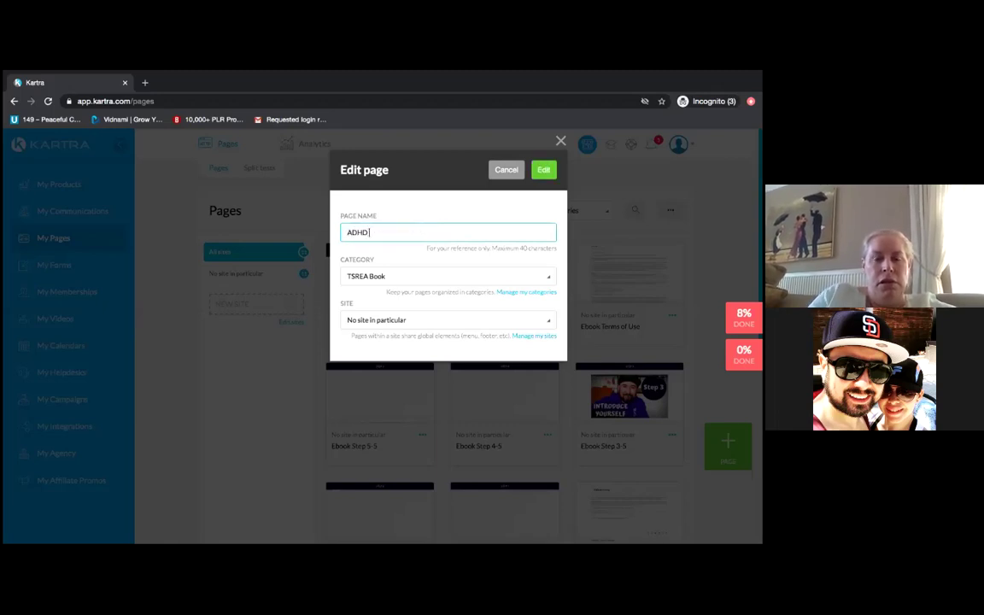
type("Thank you")
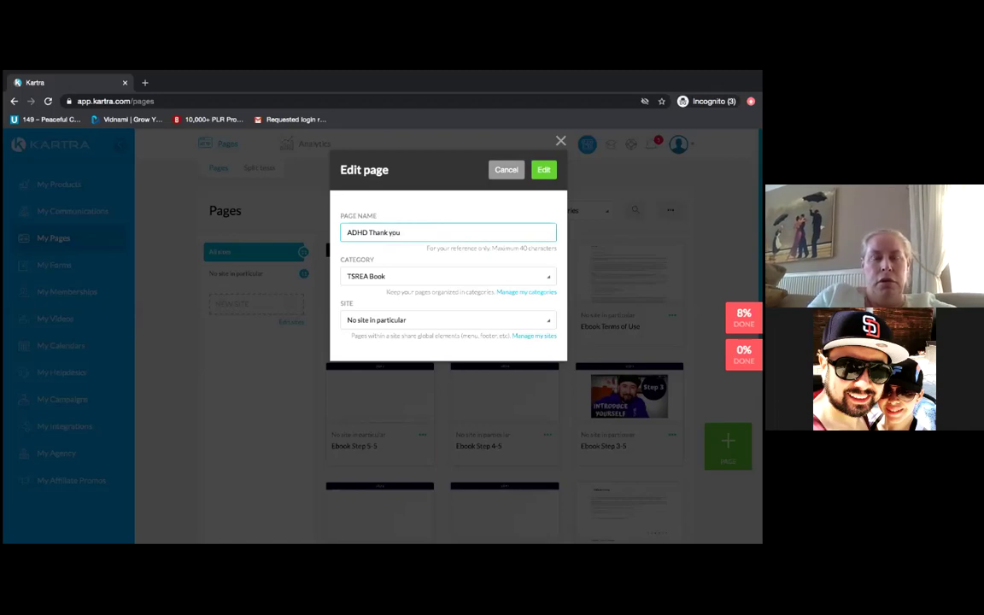
type(" page")
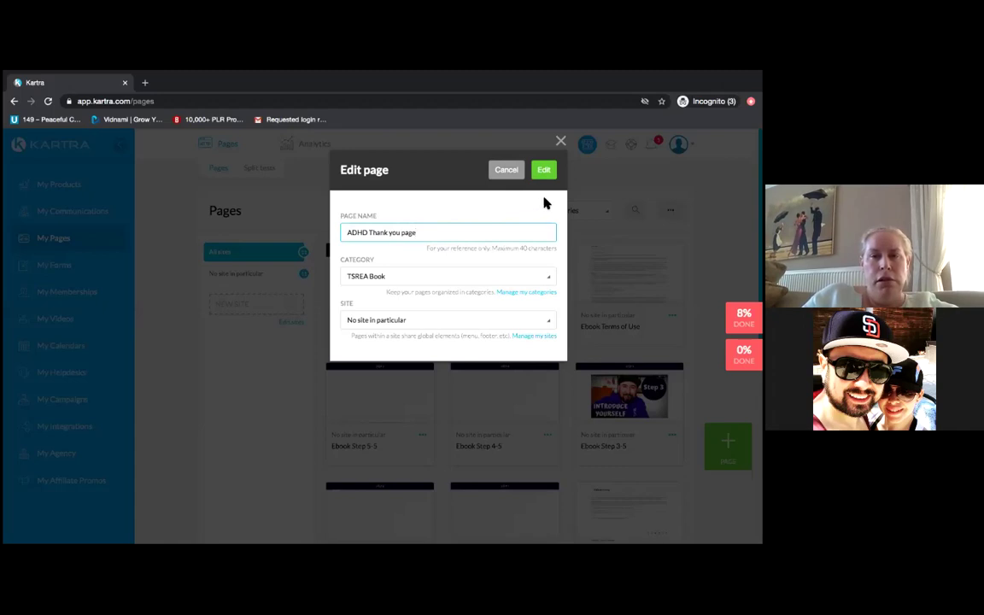
- Add a new page category named ADHD through Manage my categories
right_click(538, 294)
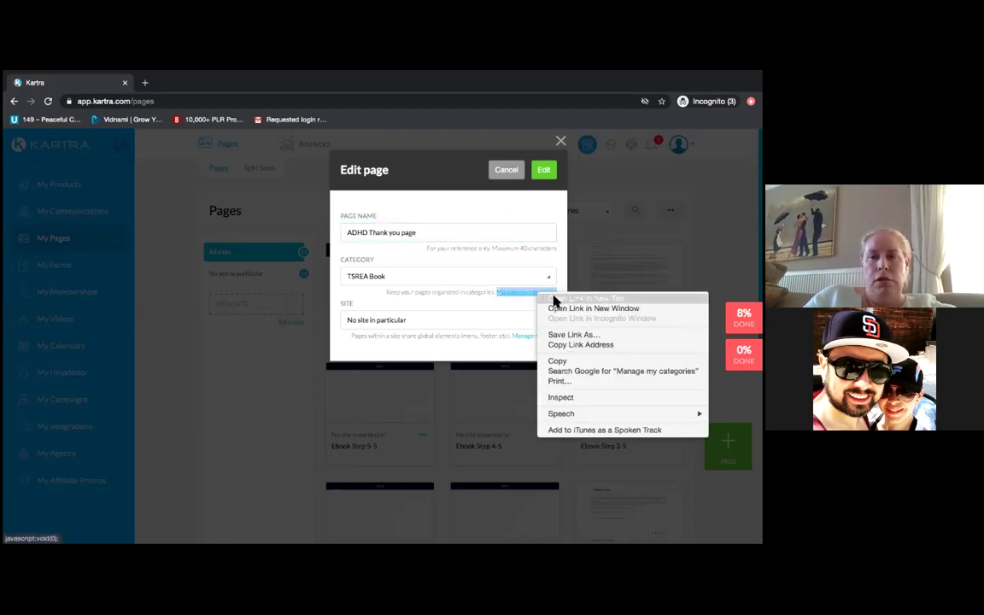
left_click(523, 294)
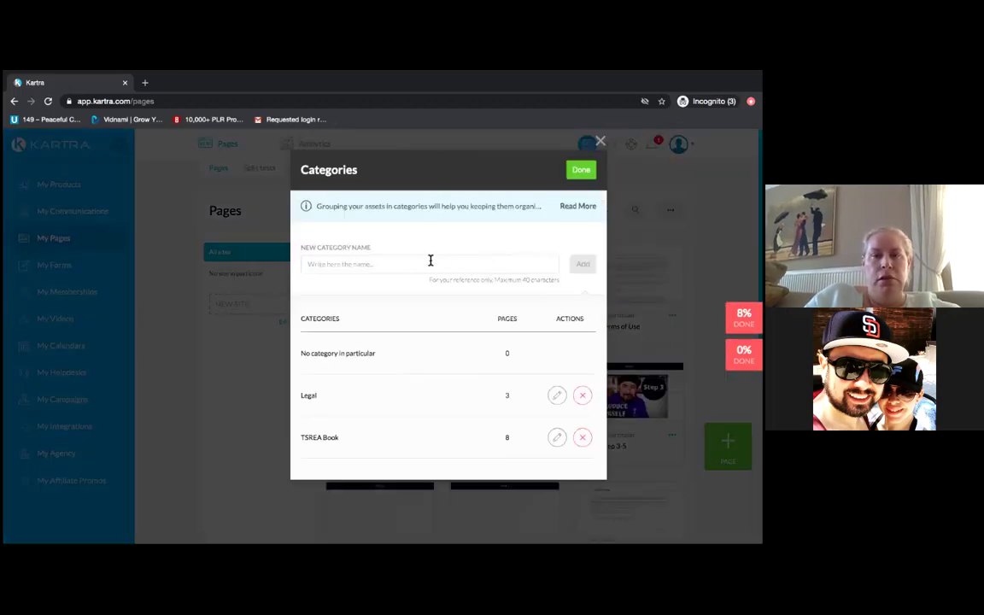
left_click(430, 261)
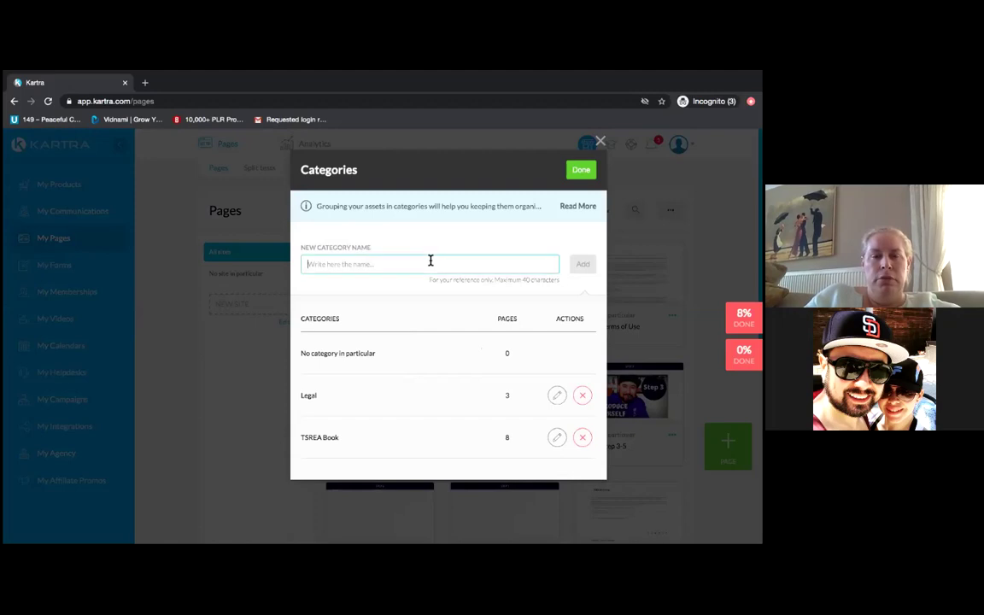
type("ADHD")
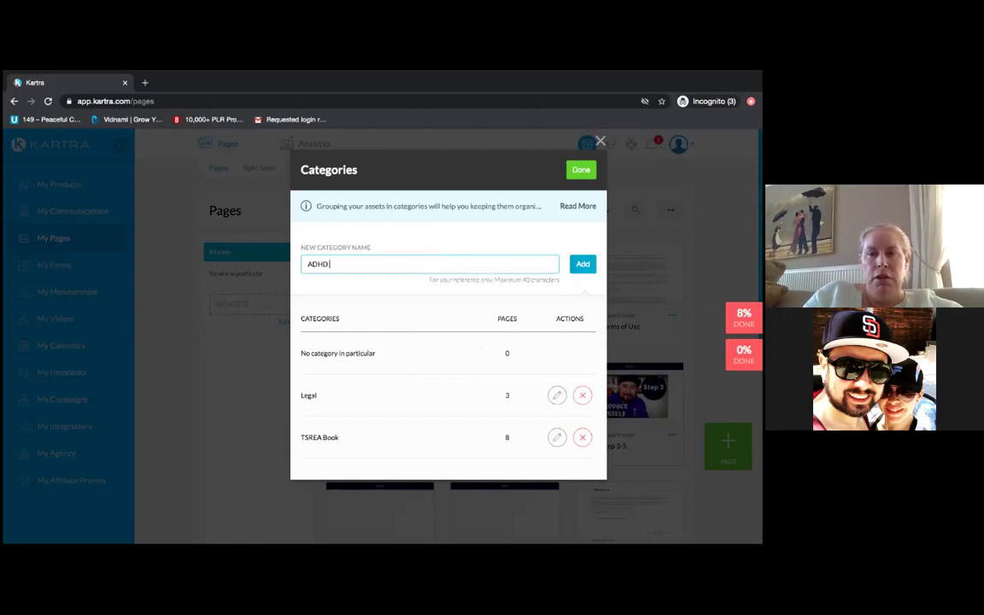
key("Return")
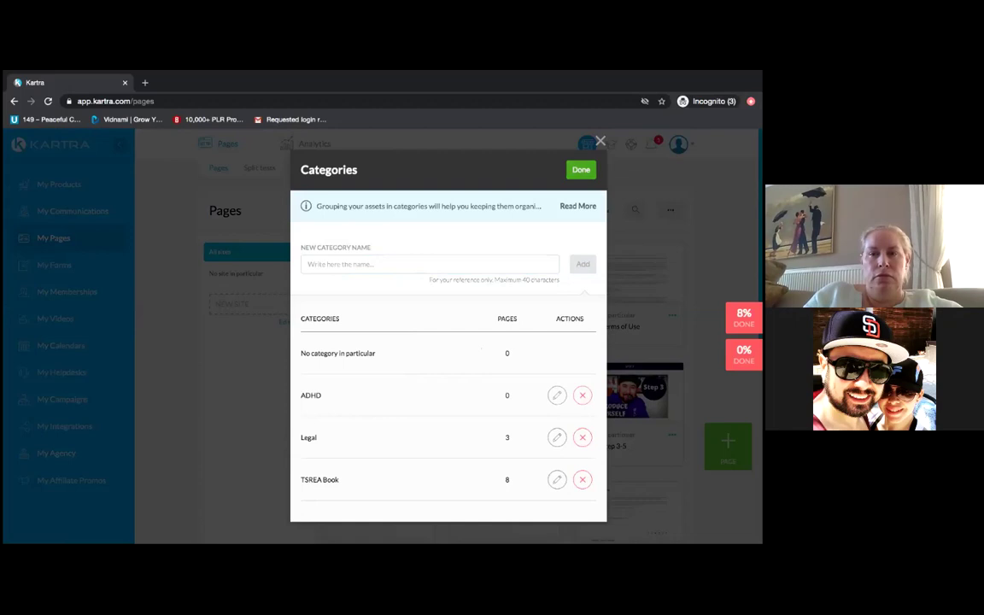
left_click(577, 170)
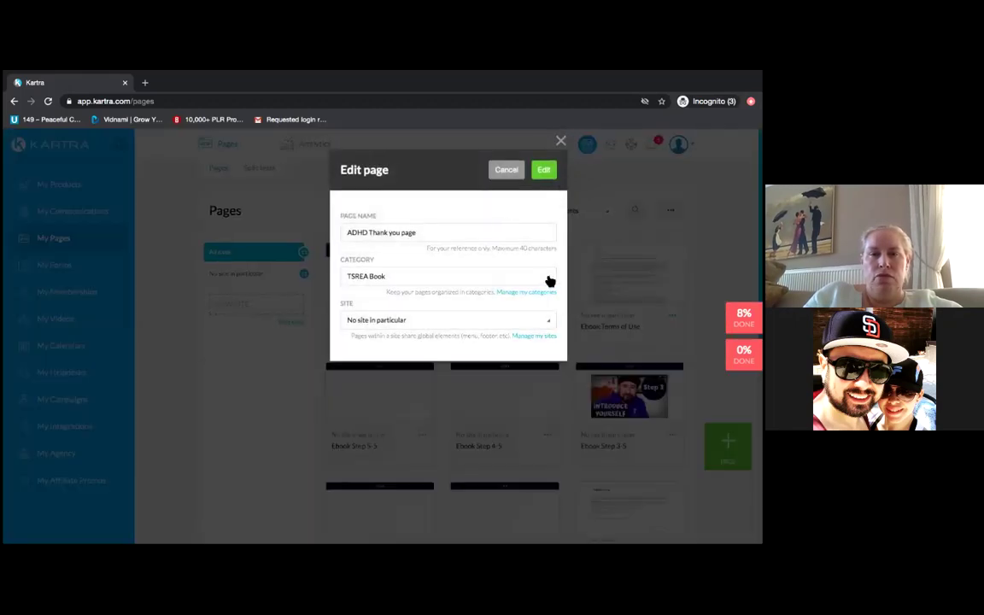
- Assign the page to the ADHD category and open it in the page builder
left_click(543, 282)
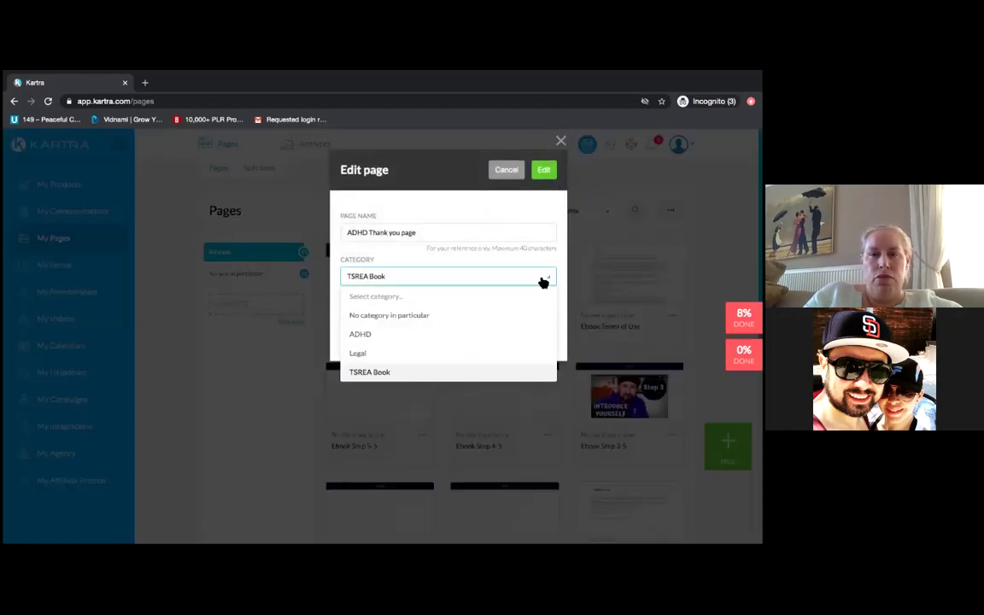
left_click(359, 333)
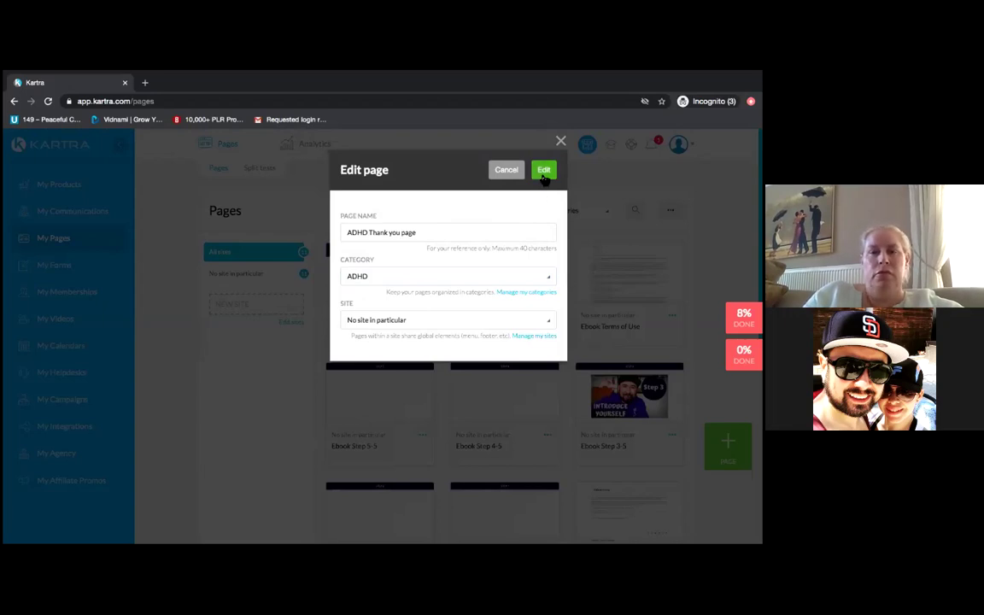
left_click(544, 171)
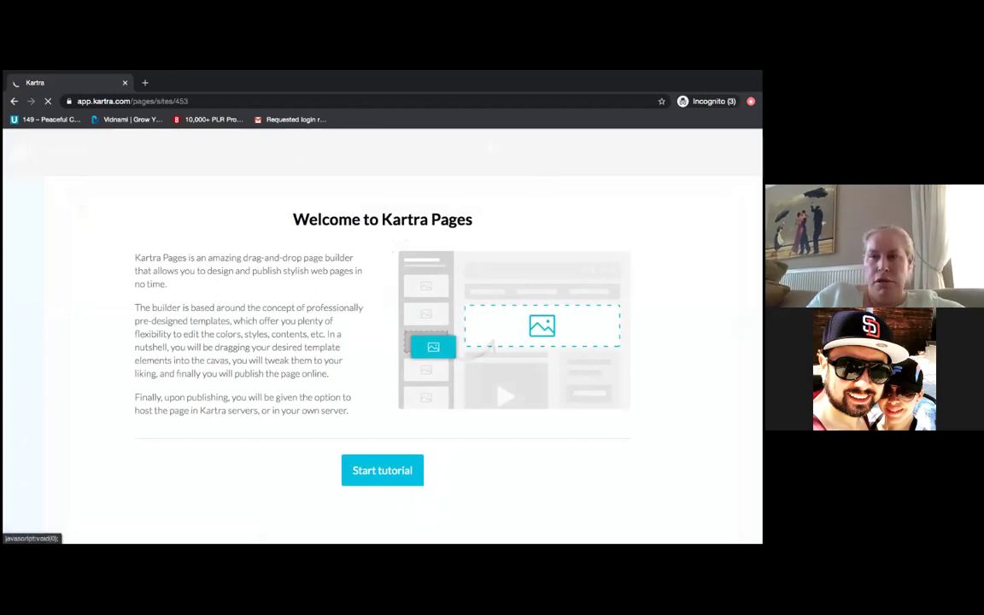
- Bring up the page Settings panel for the ADHD Thank you page in the builder
scroll(401, 358, "down", 2)
scroll(401, 359, "up", 2)
scroll(401, 358, "down", 3)
scroll(401, 359, "up", 3)
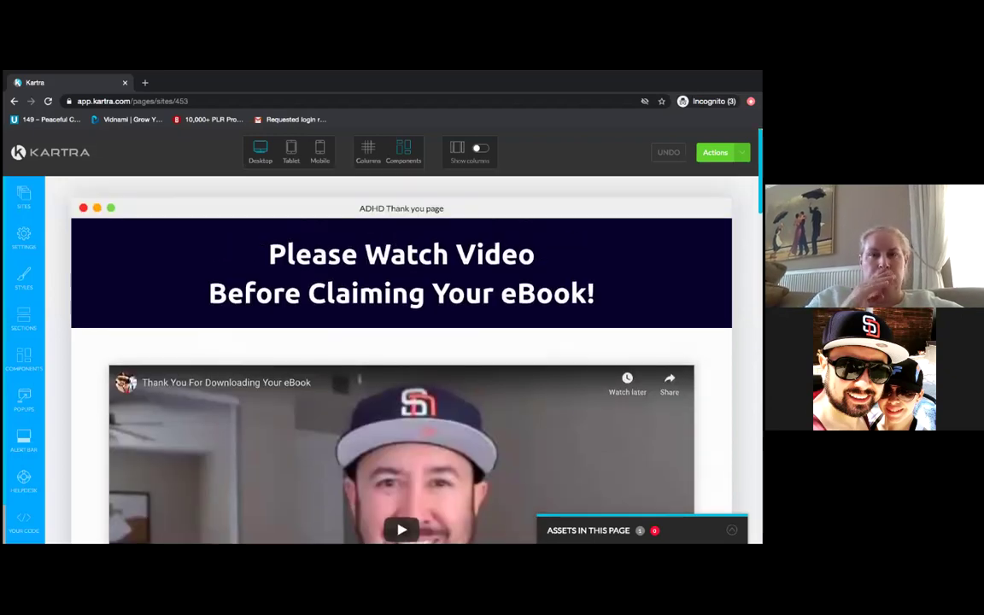
left_click(24, 238)
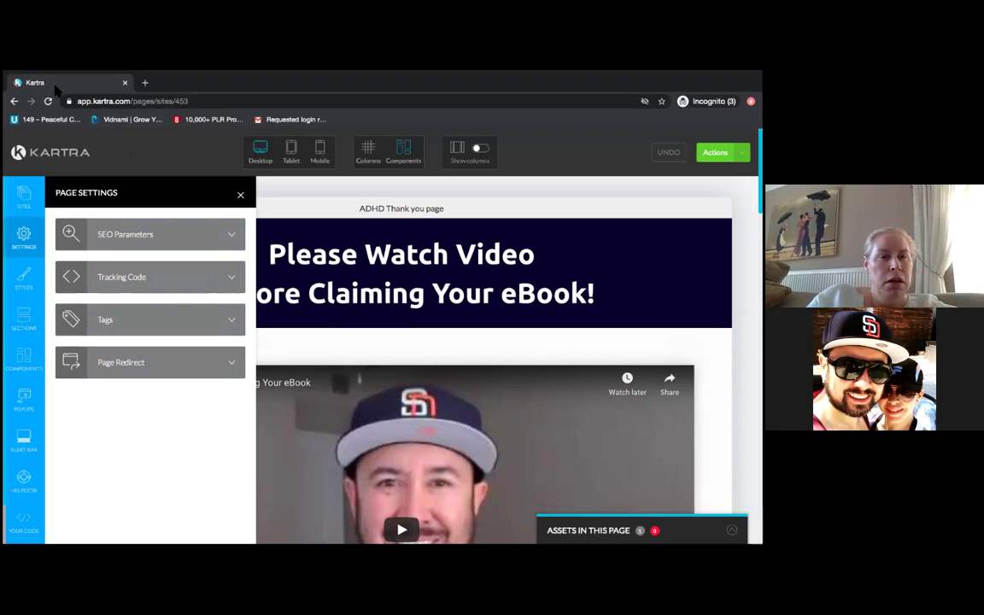
- Expand SEO Parameters, showing the page title 'Schedule Free Strategy Call'
left_click(136, 241)
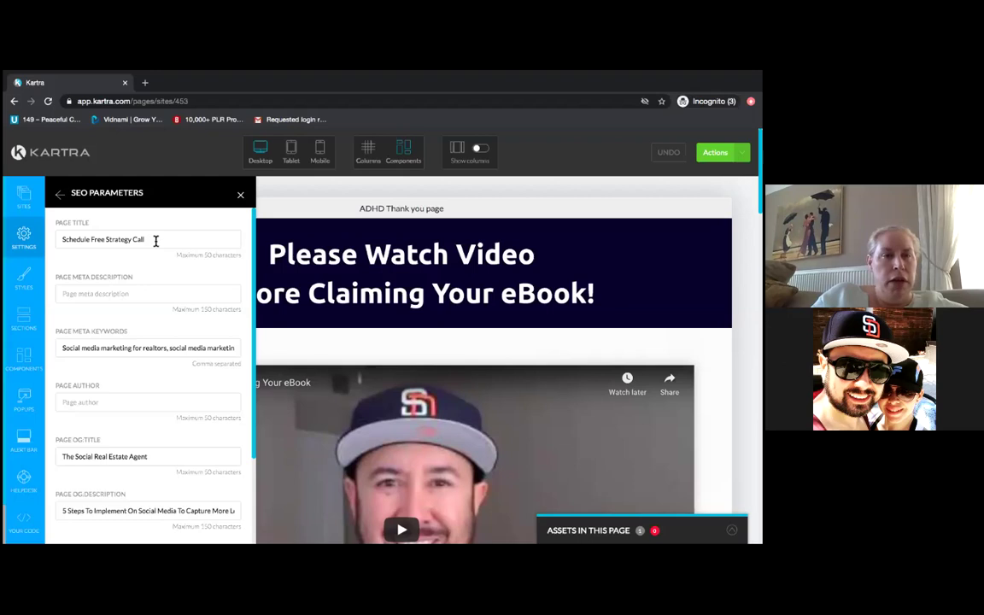
- Replace the SEO page title 'Schedule Free Strategy Call' with 'Thank you for Downloading'
left_click(148, 240)
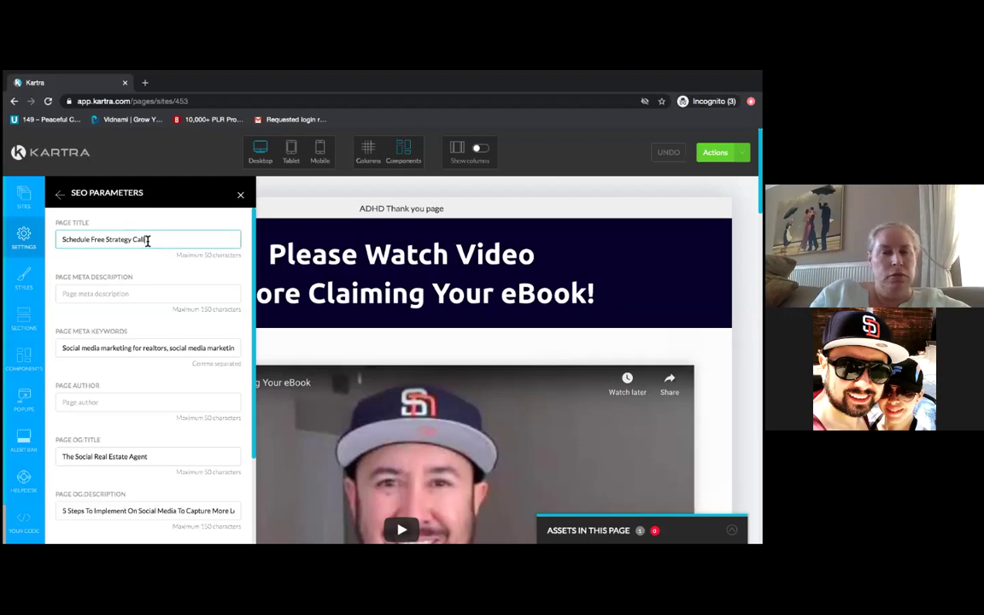
key("BackSpace")
key("BackSpace")
key("BackSpace")
key("BackSpace")
key("BackSpace")
key("BackSpace")
key("BackSpace")
key("BackSpace")
key("BackSpace")
key("BackSpace")
key("BackSpace")
key("BackSpace")
key("BackSpace")
key("BackSpace")
key("BackSpace")
key("BackSpace")
key("BackSpace")
key("BackSpace")
key("BackSpace")
key("BackSpace")
key("BackSpace")
key("BackSpace")
key("BackSpace")
key("BackSpace")
key("BackSpace")
key("BackSpace")
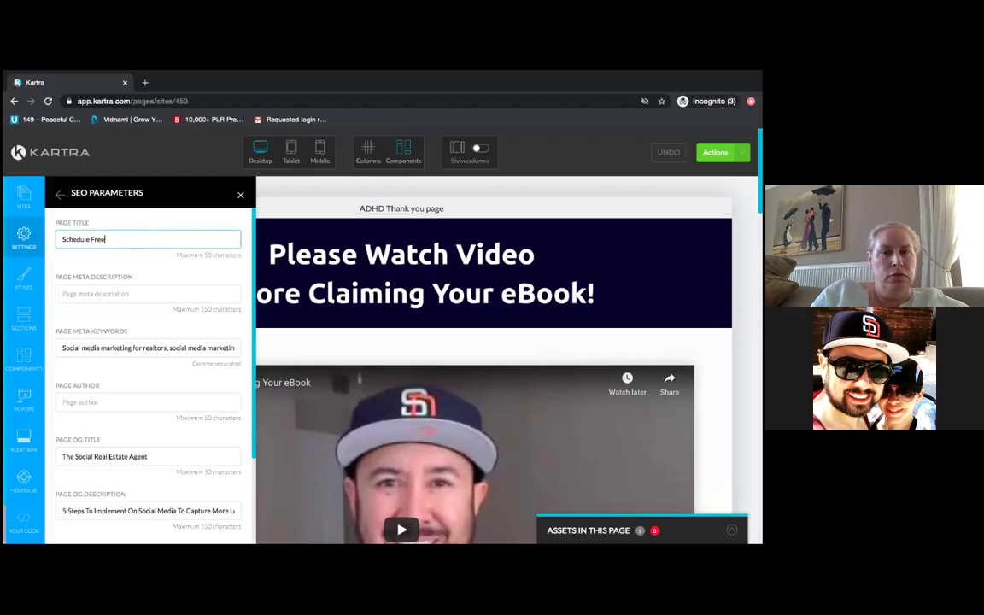
key("BackSpace")
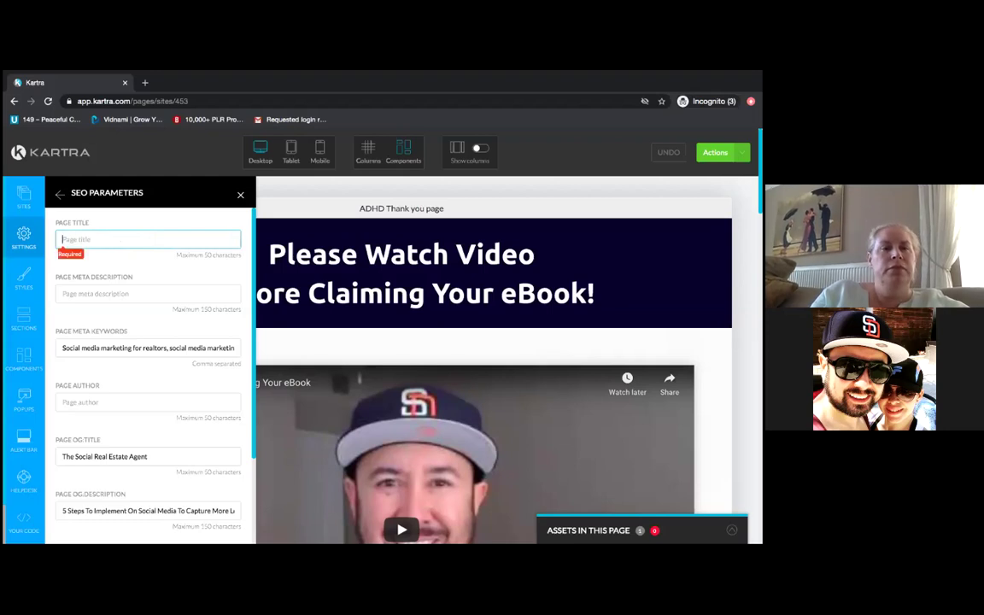
type("Thank")
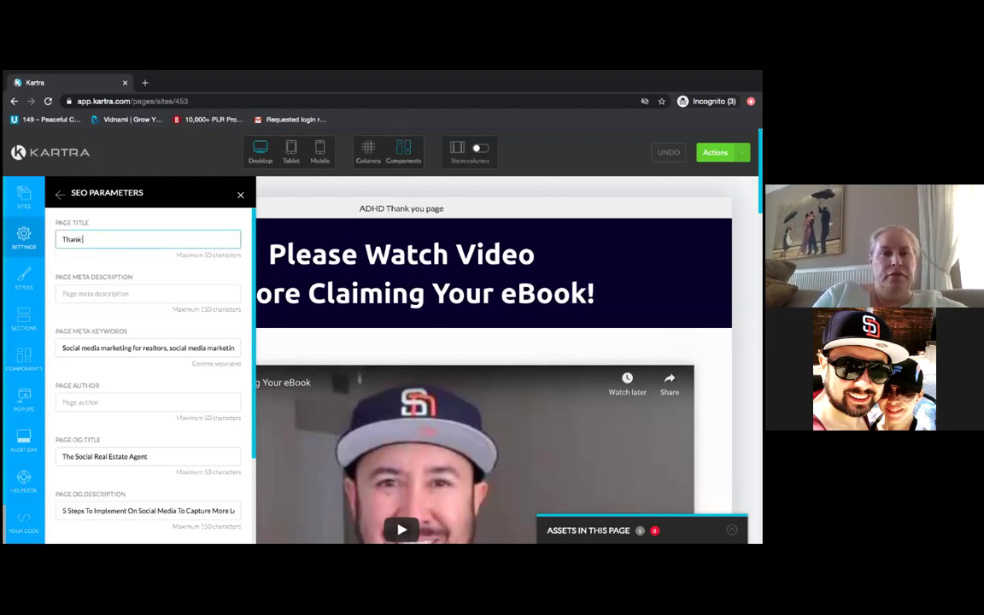
type(" you for d")
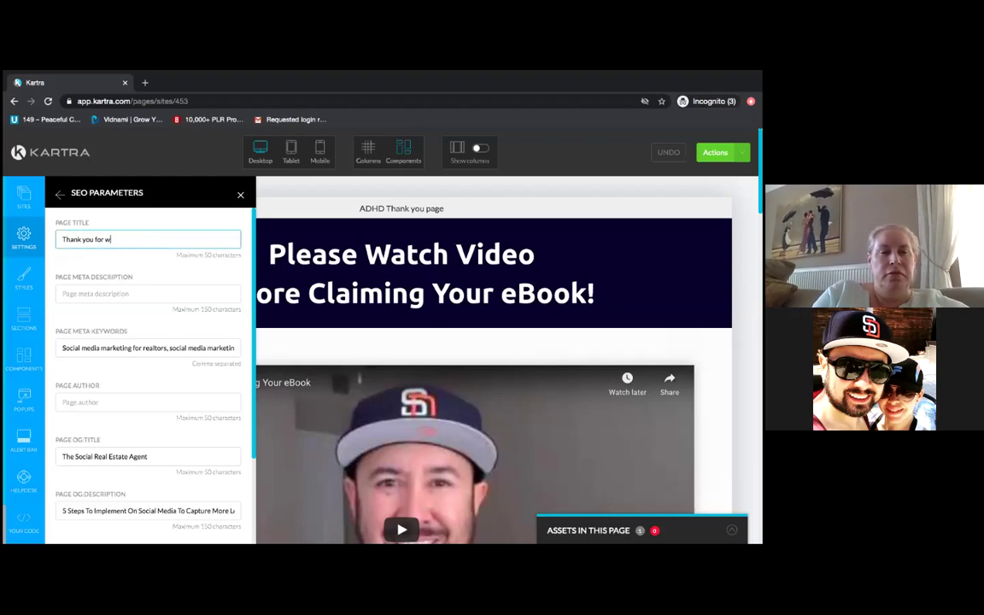
type("ownloading")
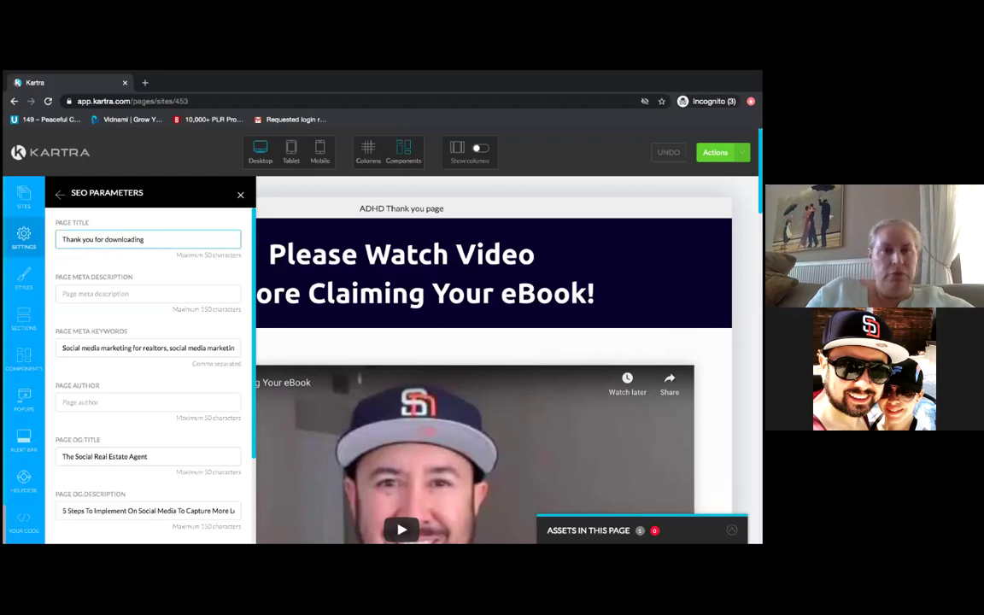
key("BackSpace")
key("BackSpace")
key("BackSpace")
key("BackSpace")
key("BackSpace")
key("BackSpace")
key("BackSpace")
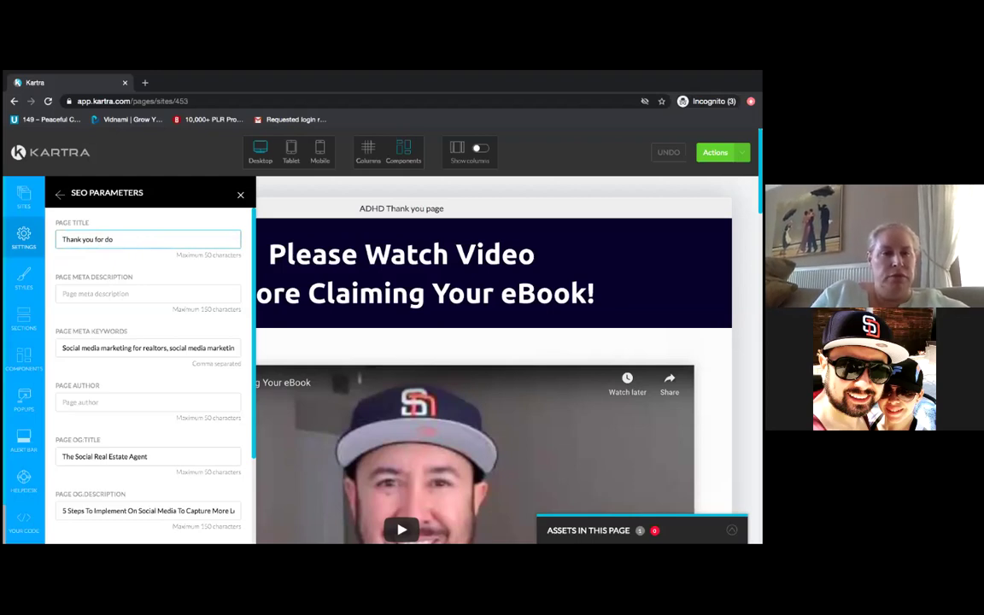
type("Dow")
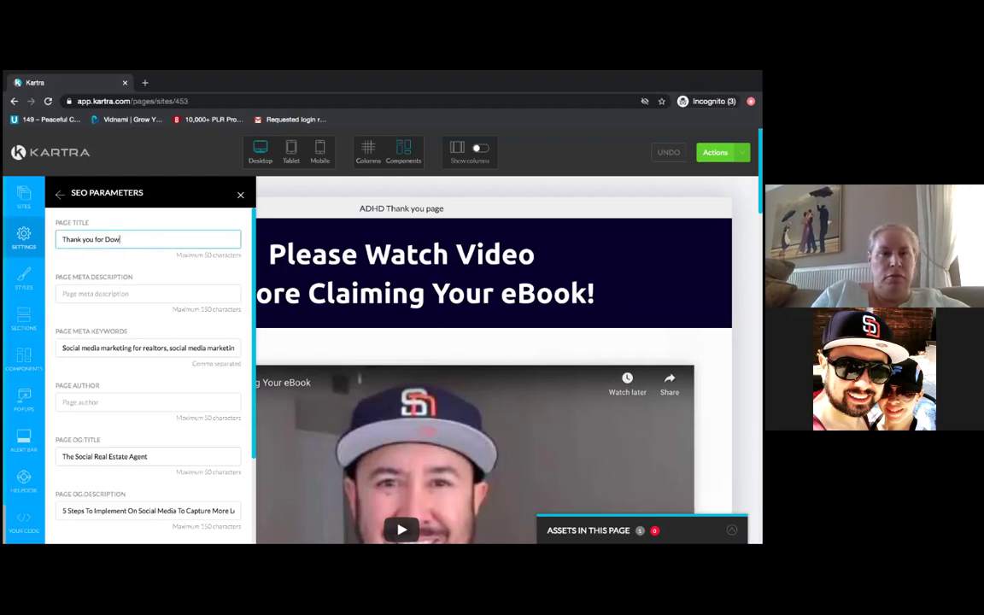
type("nloading")
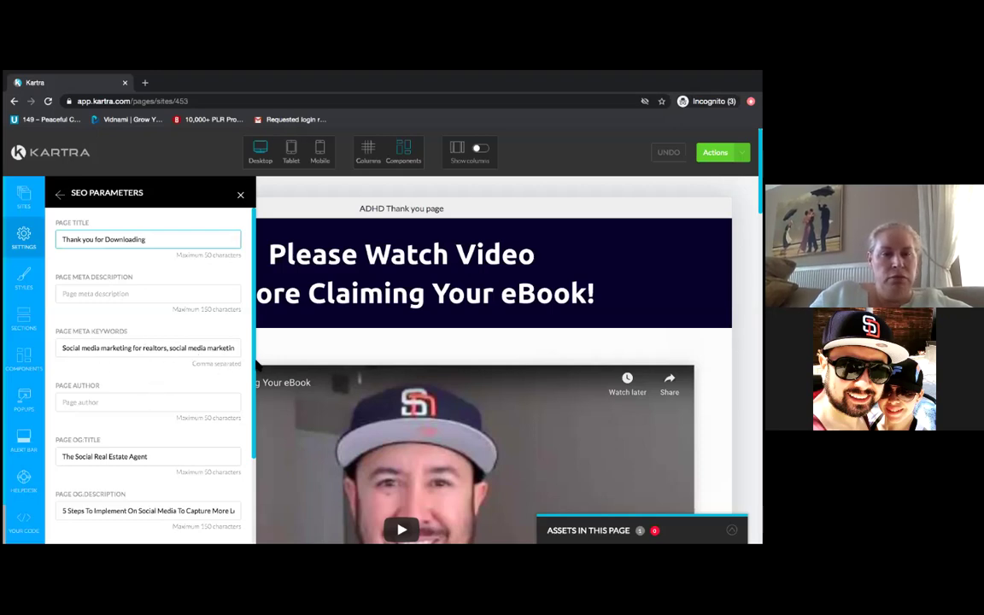
left_click_drag(253, 366, 252, 393)
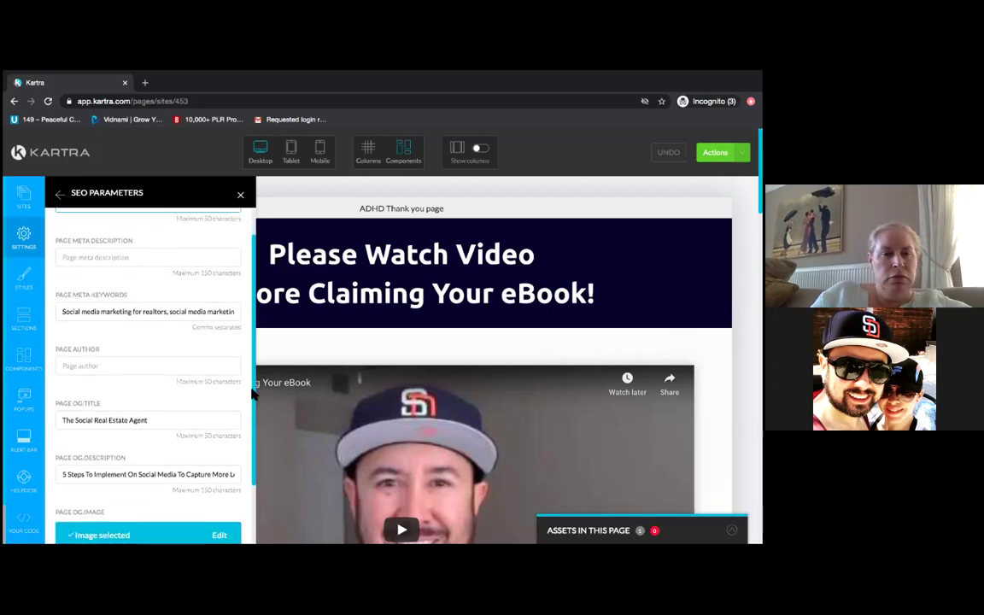
- Replace the Page OG Title 'The Social Real Estate Agent' with 'Powered By ADHD'
scroll(229, 376, "down", 3)
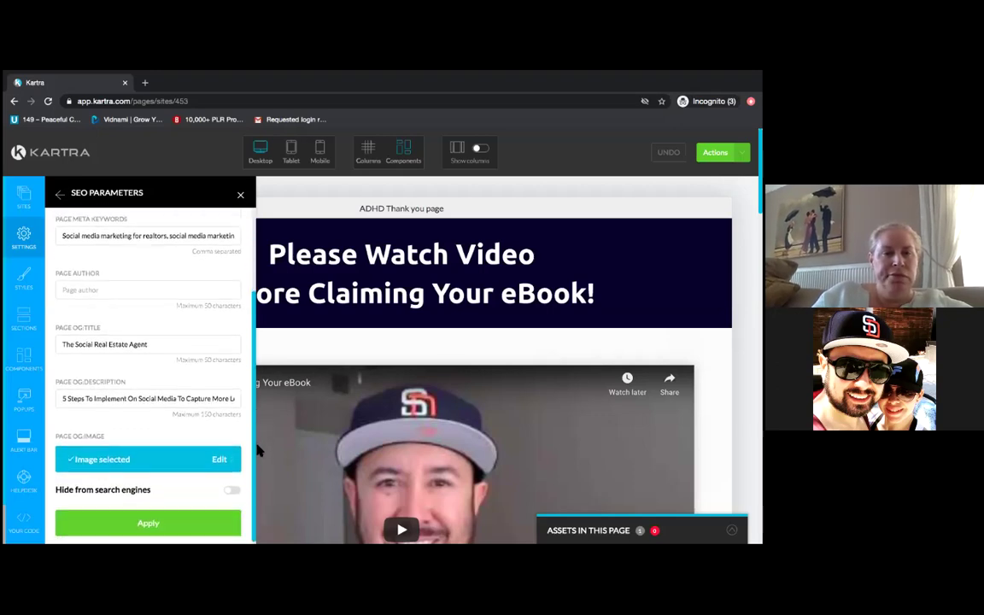
left_click(150, 345)
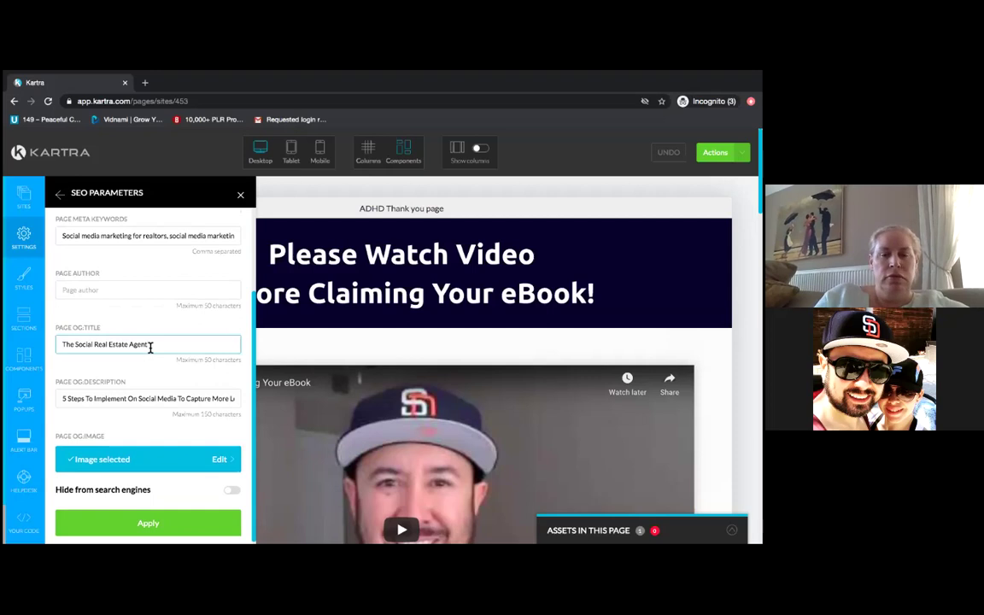
key("BackSpace")
key("BackSpace")
key("BackSpace")
key("BackSpace")
key("BackSpace")
key("BackSpace")
key("BackSpace")
key("BackSpace")
key("BackSpace")
key("BackSpace")
key("BackSpace")
key("BackSpace")
key("BackSpace")
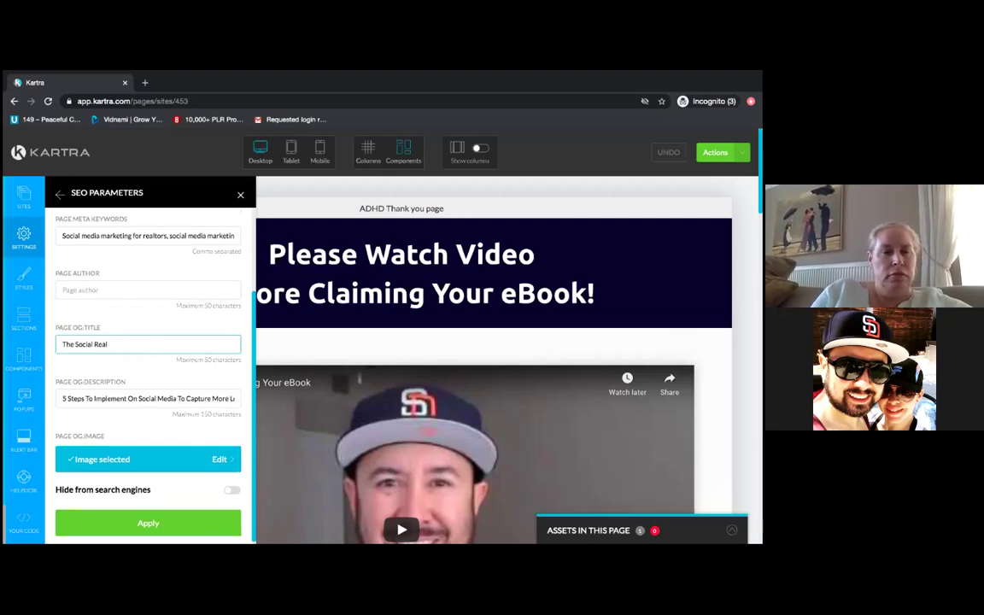
key("BackSpace")
key("BackSpace")
key("BackSpace")
key("BackSpace")
key("BackSpace")
key("BackSpace")
key("BackSpace")
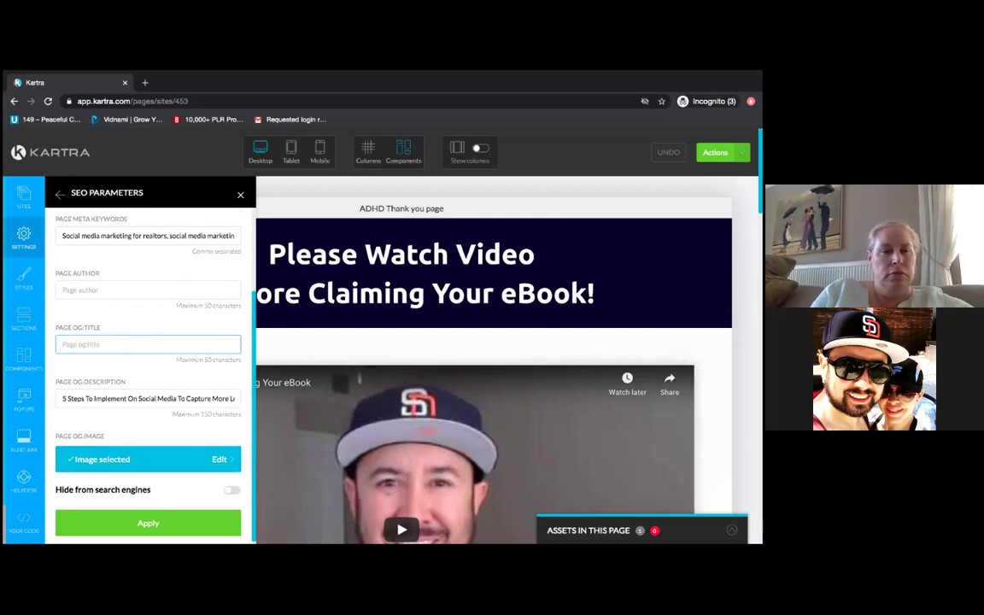
type("AD")
key("BackSpace")
key("BackSpace")
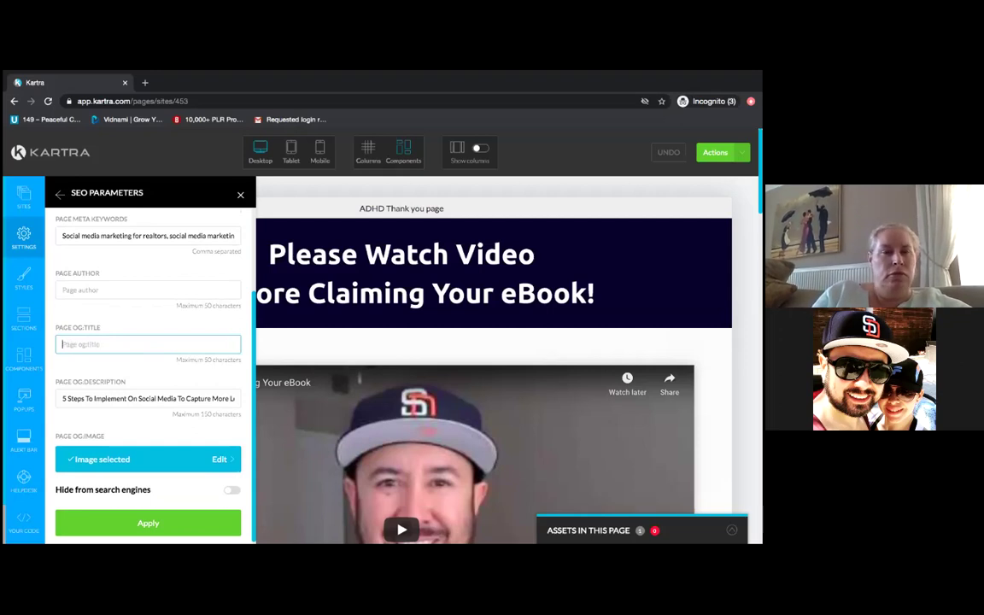
type("Power")
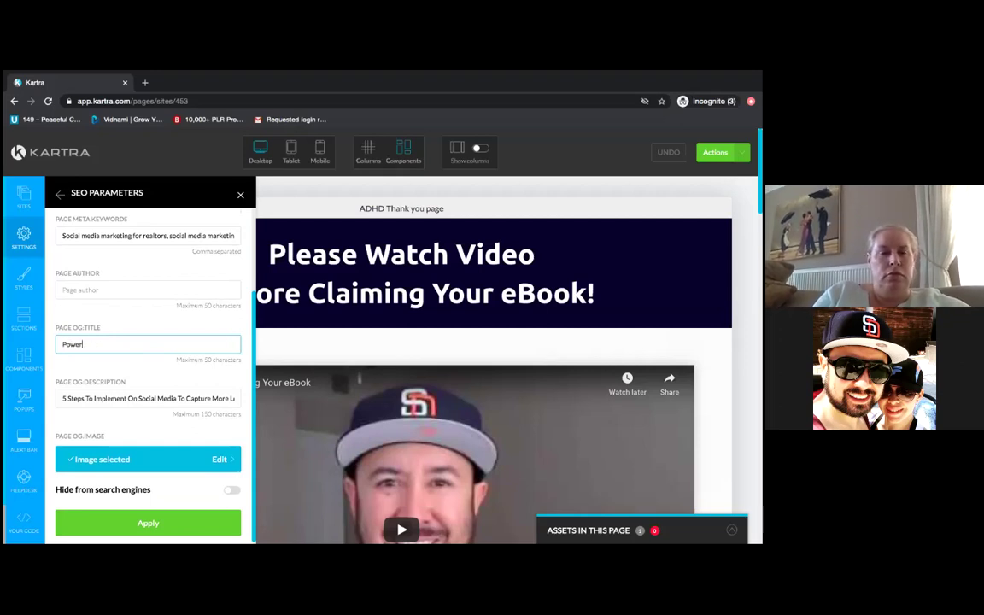
type("ed By ADHD")
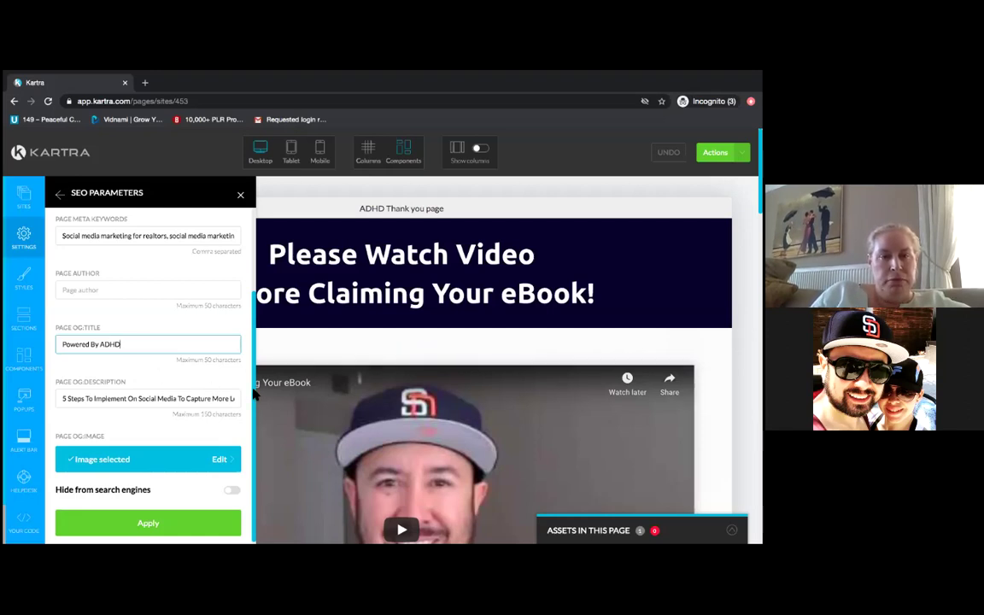
scroll(254, 393, "up", 3)
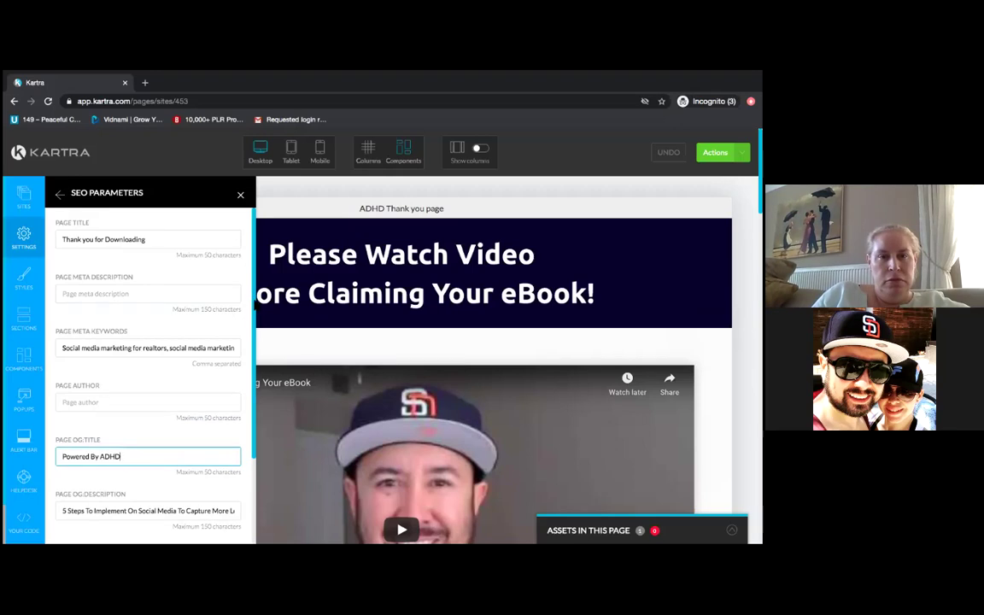
scroll(239, 384, "down", 3)
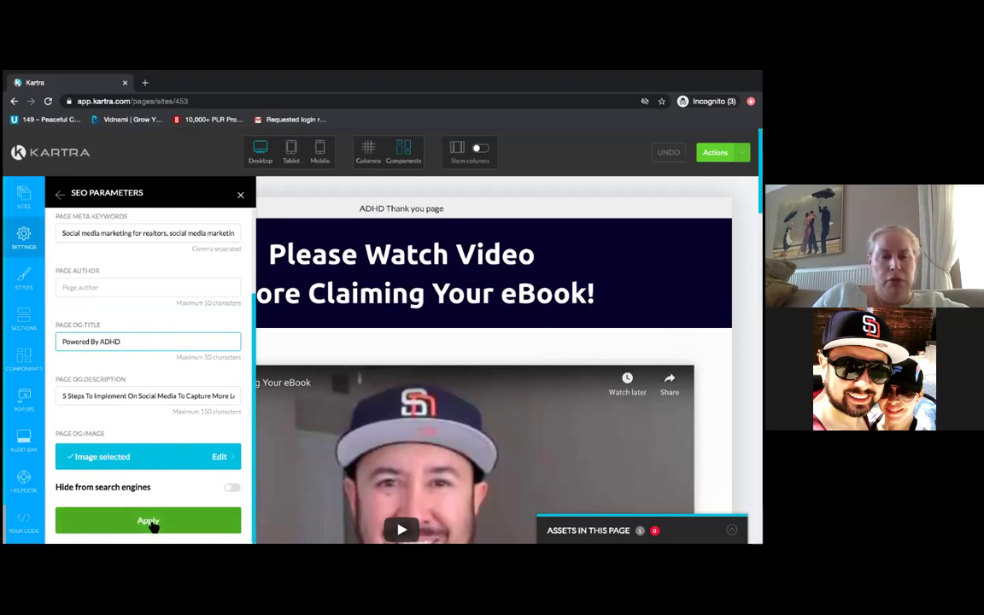
- Apply the SEO changes, turn on Hide from search engines, reapply, and close SEO Parameters
left_click(150, 524)
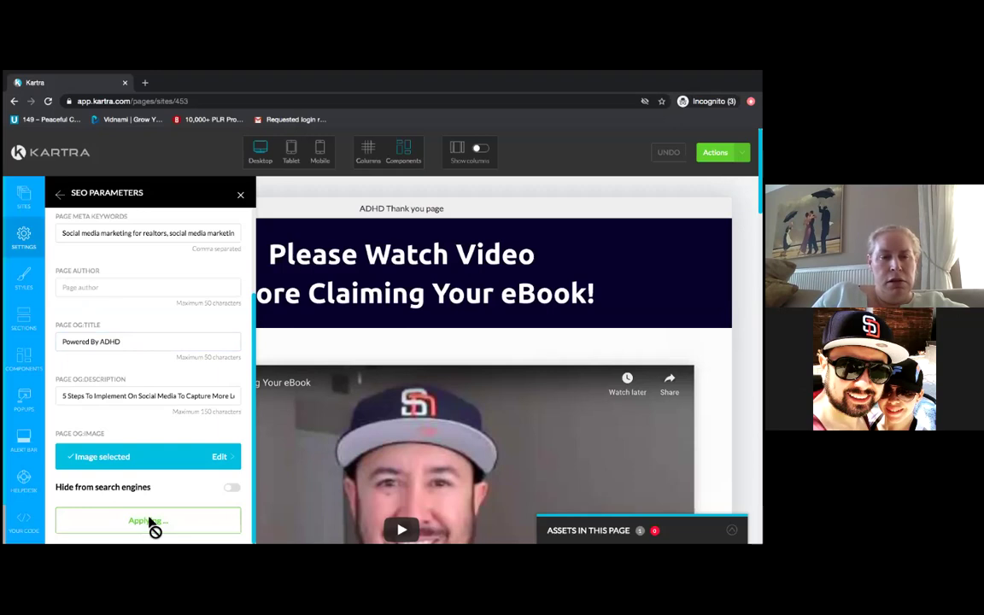
left_click(230, 488)
left_click(147, 524)
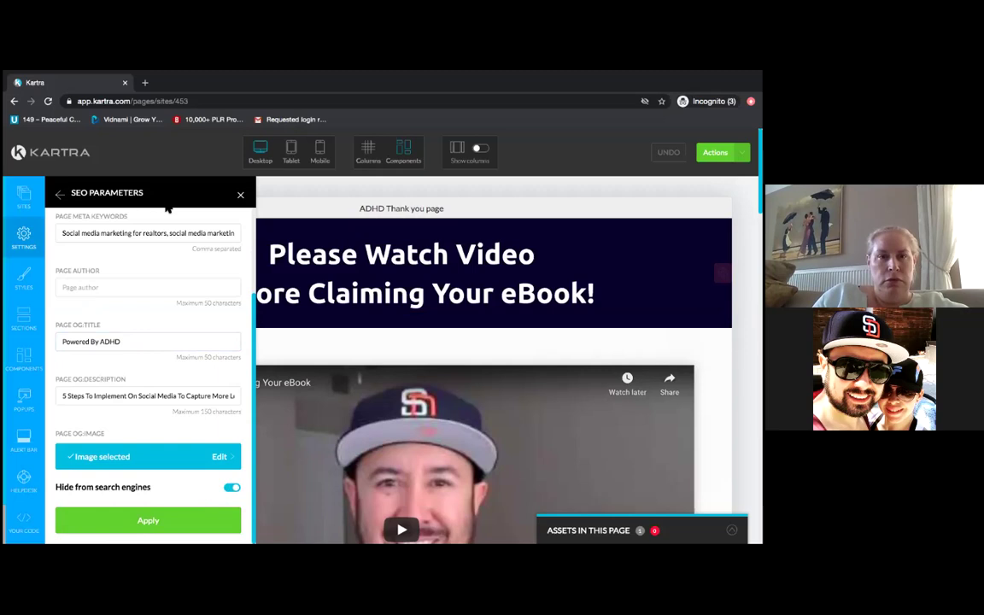
left_click(241, 195)
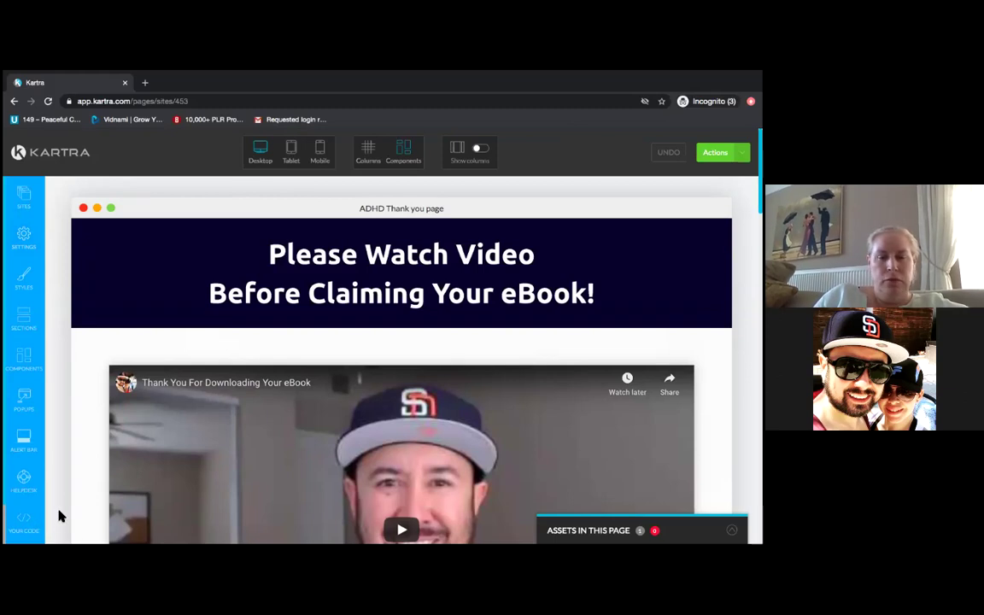
scroll(60, 515, "down", 1)
scroll(60, 515, "down", 6)
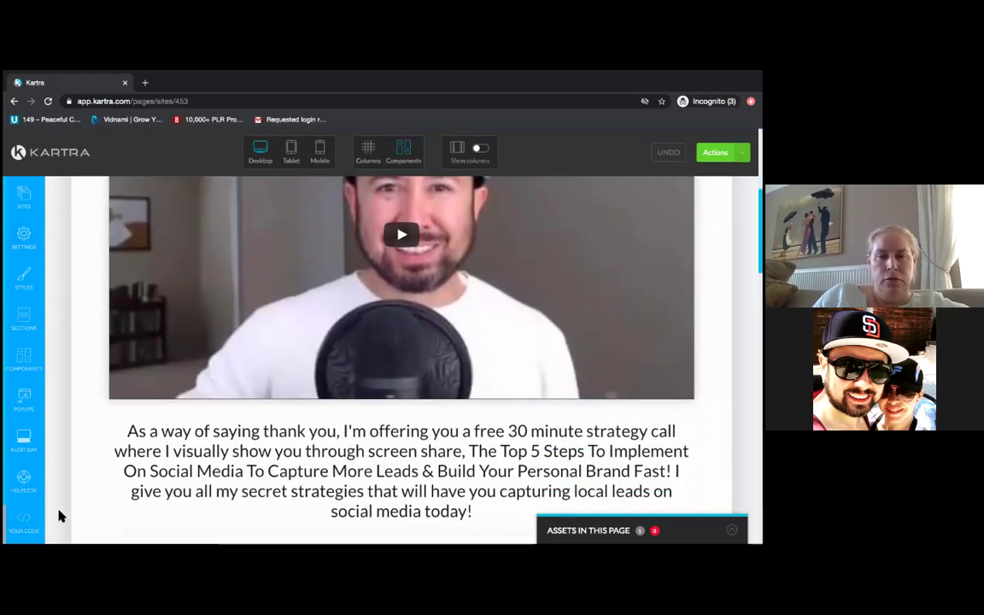
scroll(60, 515, "down", 3)
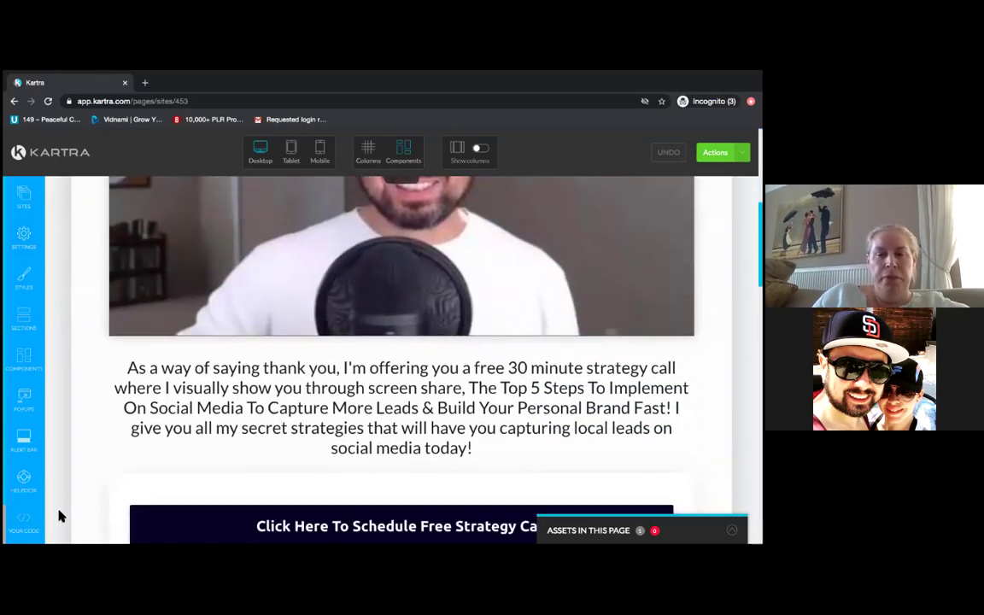
scroll(60, 515, "down", 4)
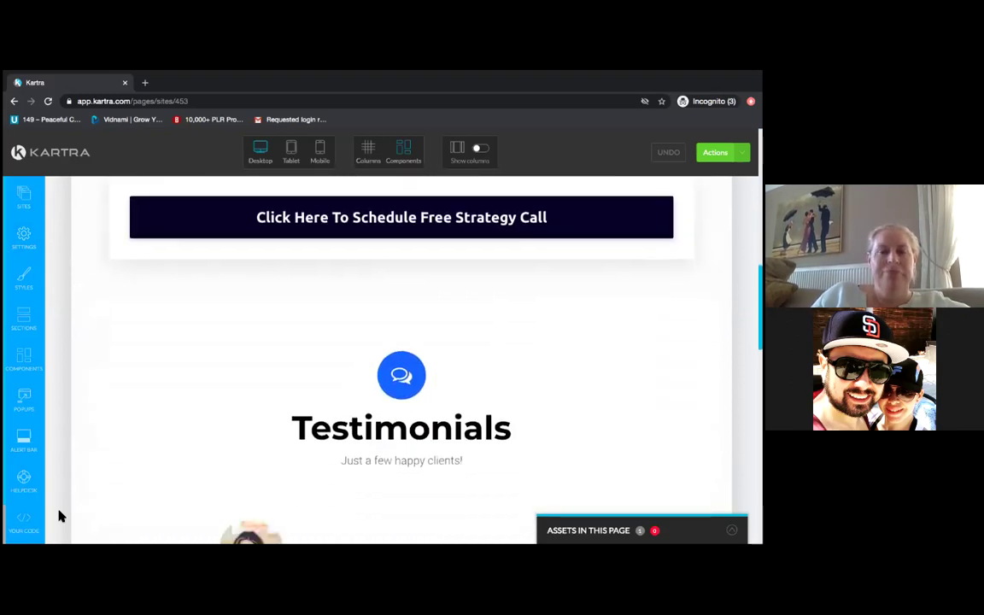
scroll(60, 515, "down", 3)
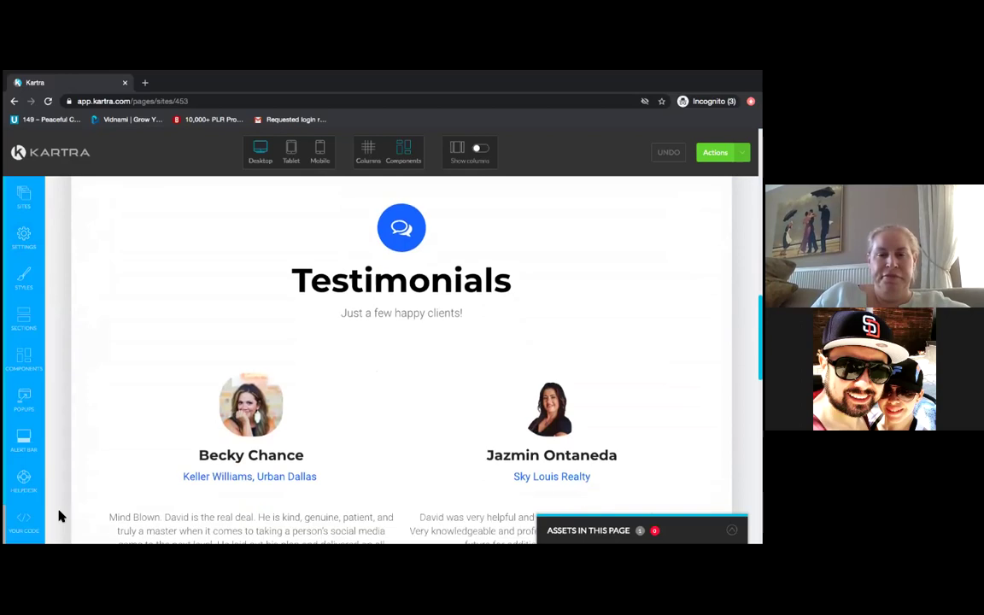
scroll(59, 515, "down", 3)
scroll(59, 515, "down", 5)
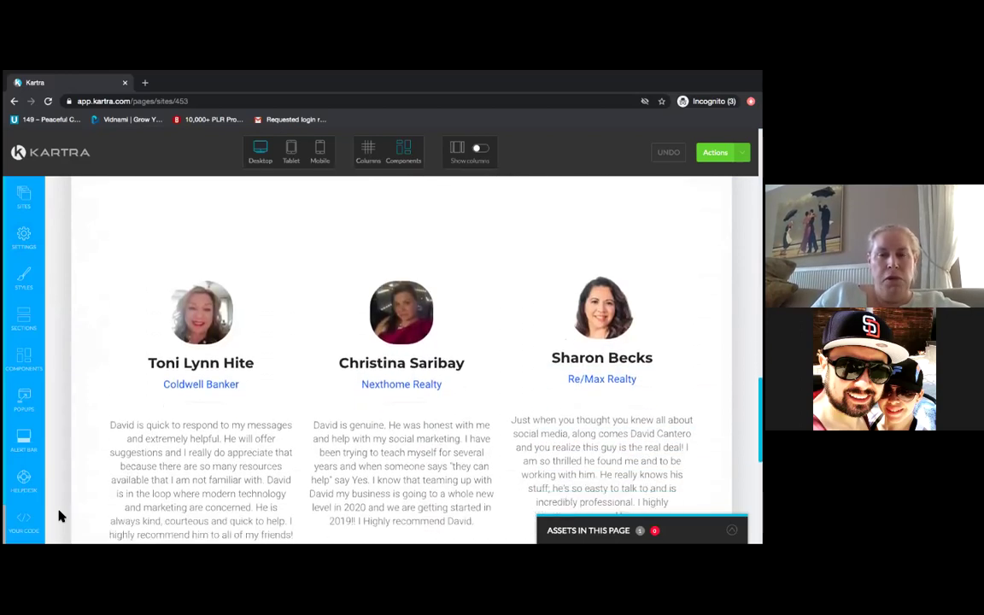
scroll(59, 515, "down", 5)
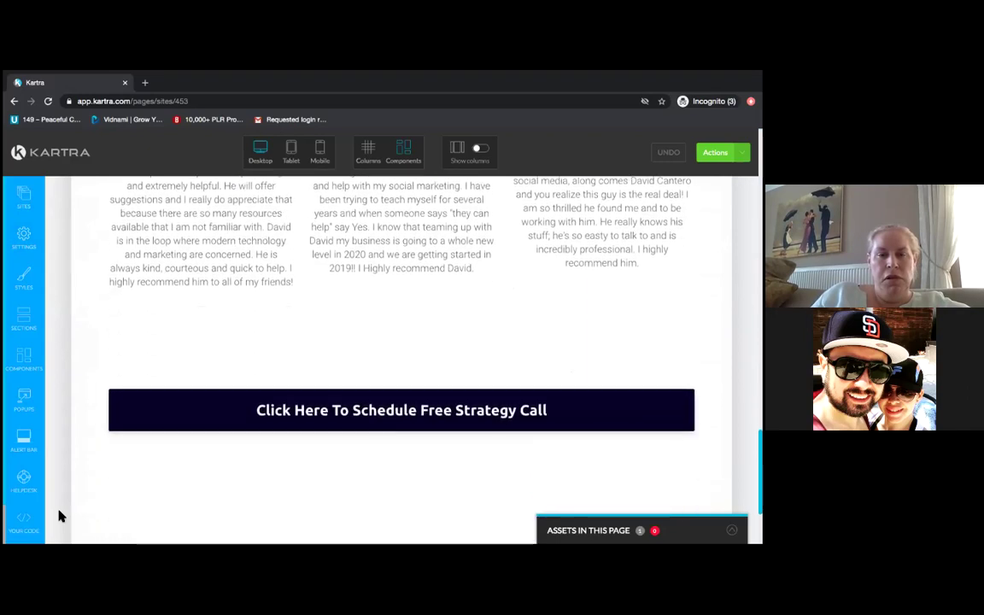
scroll(60, 515, "down", 3)
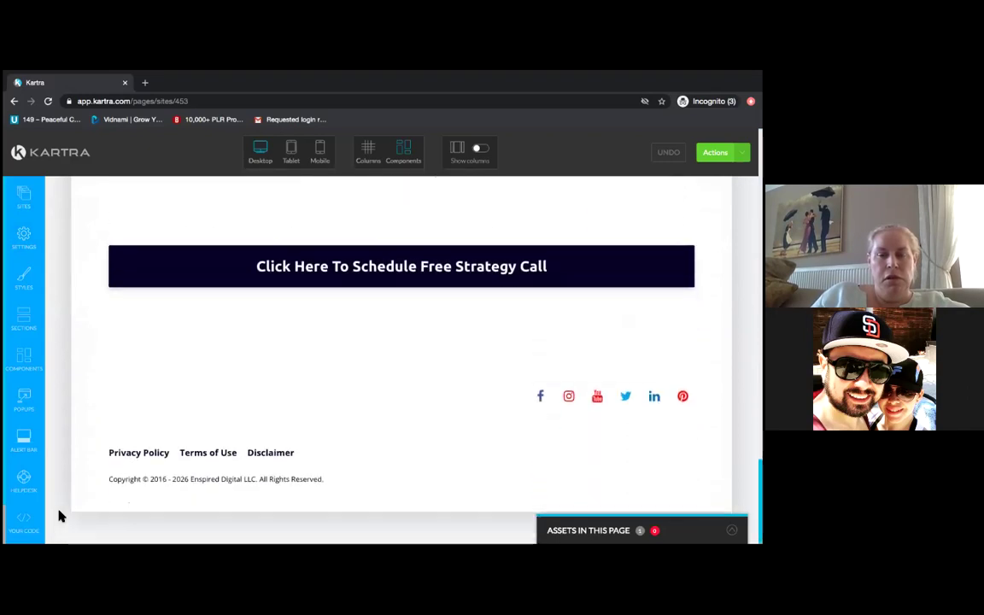
scroll(60, 515, "up", 3)
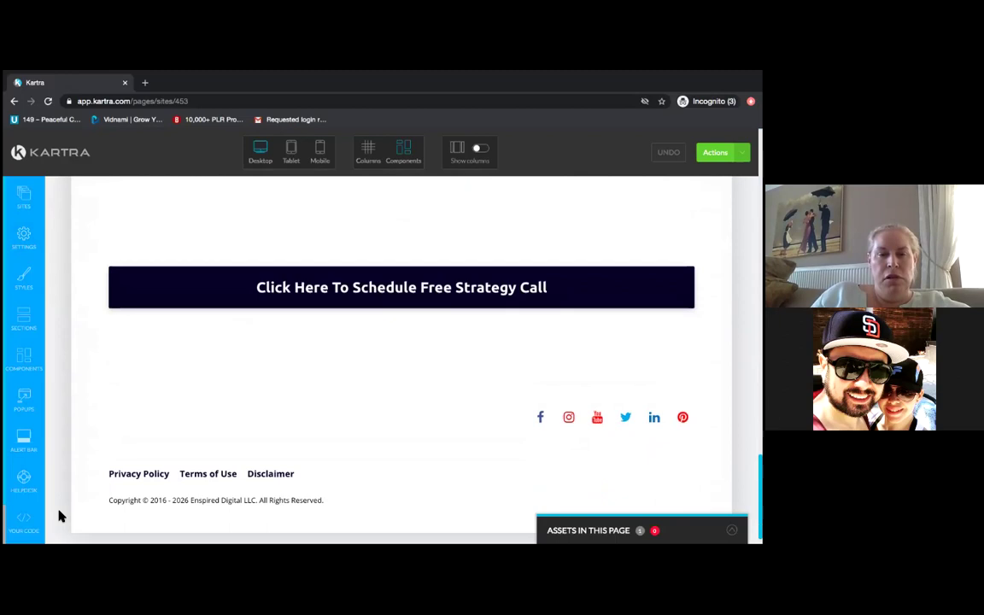
scroll(60, 515, "up", 10)
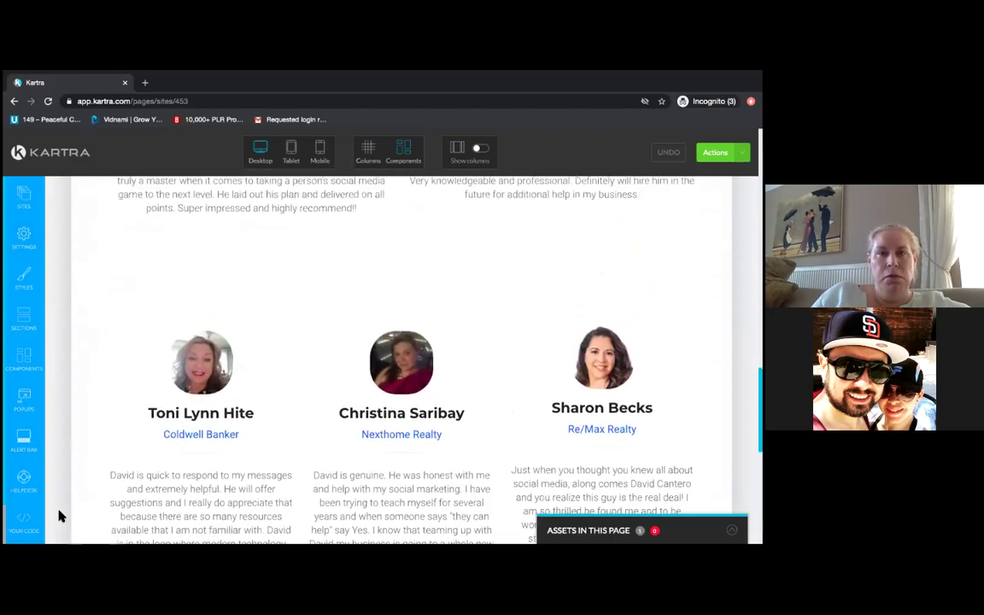
scroll(60, 515, "up", 7)
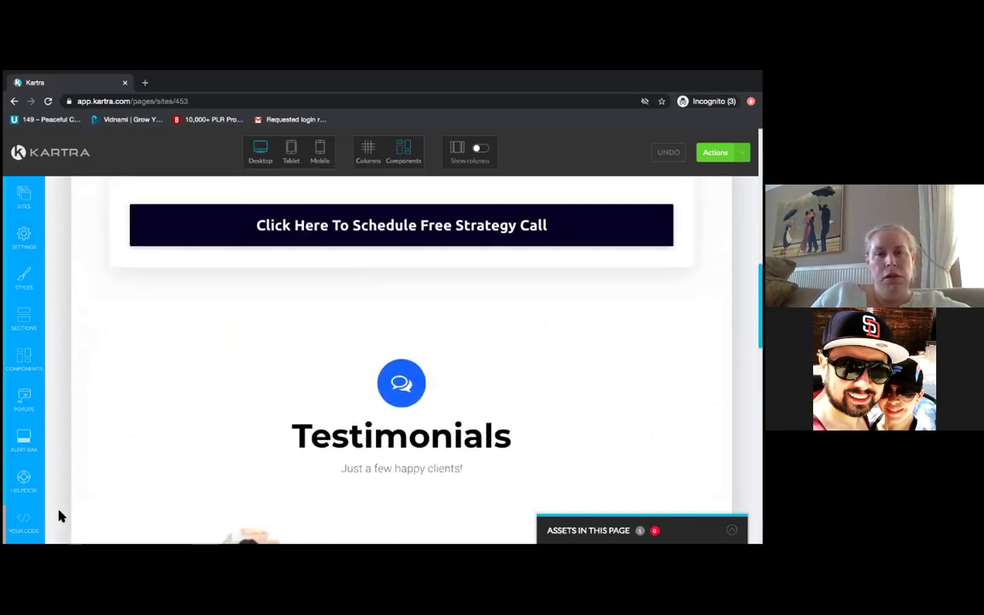
scroll(60, 515, "down", 7)
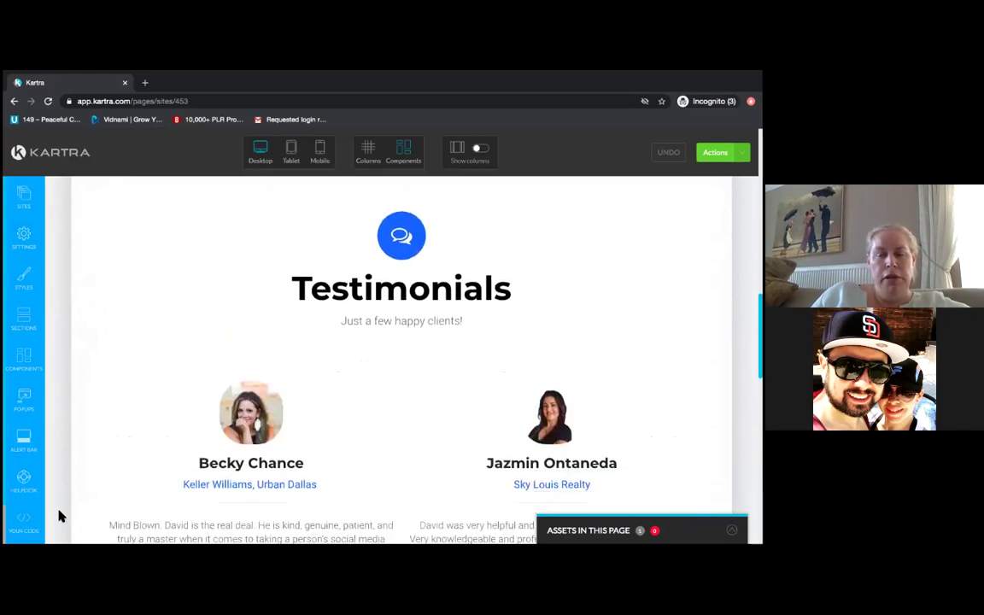
scroll(60, 515, "down", 7)
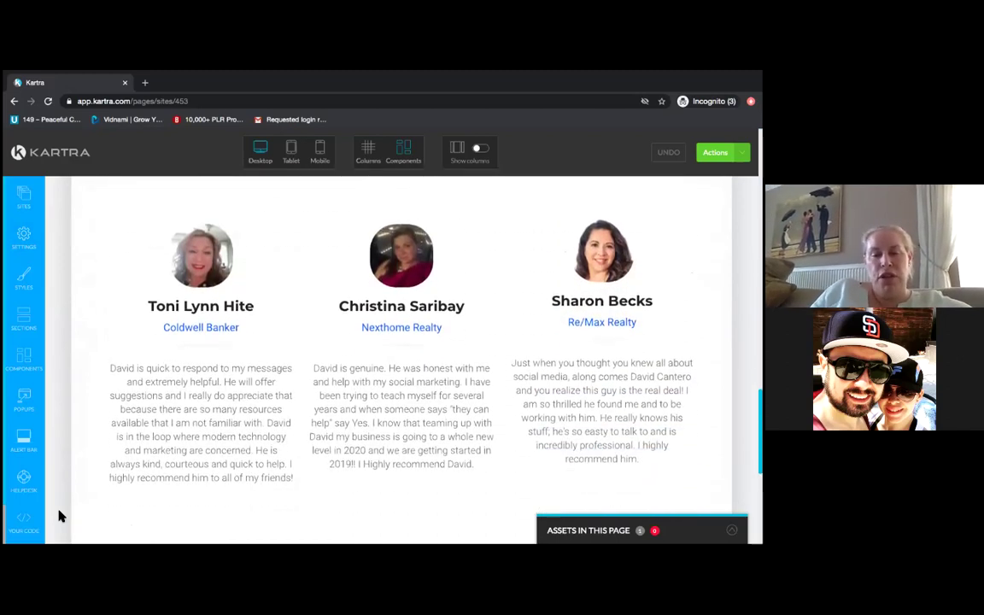
scroll(60, 515, "down", 4)
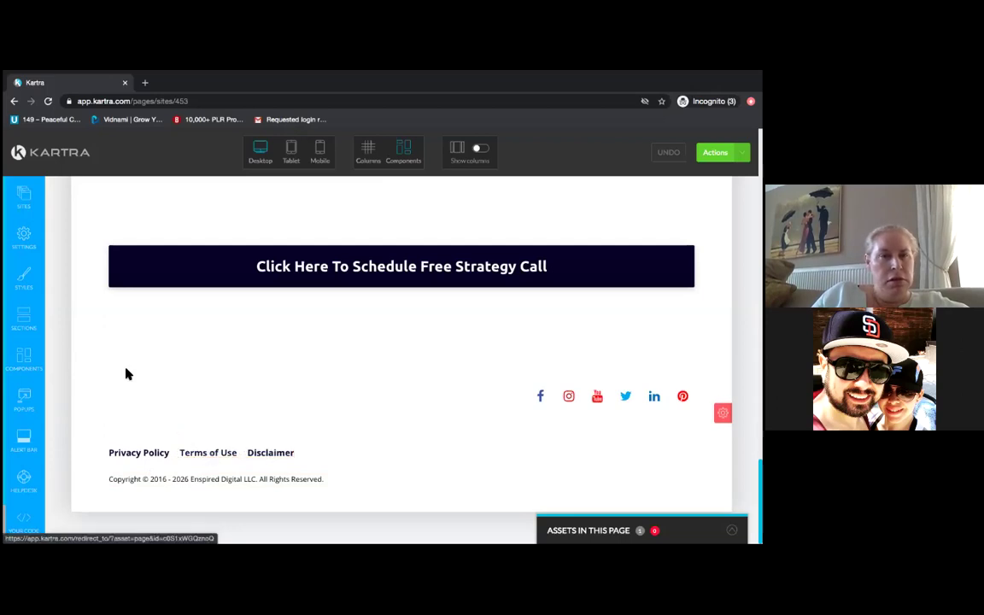
- Go to the page's Tracking Code settings from the page settings list
left_click(25, 236)
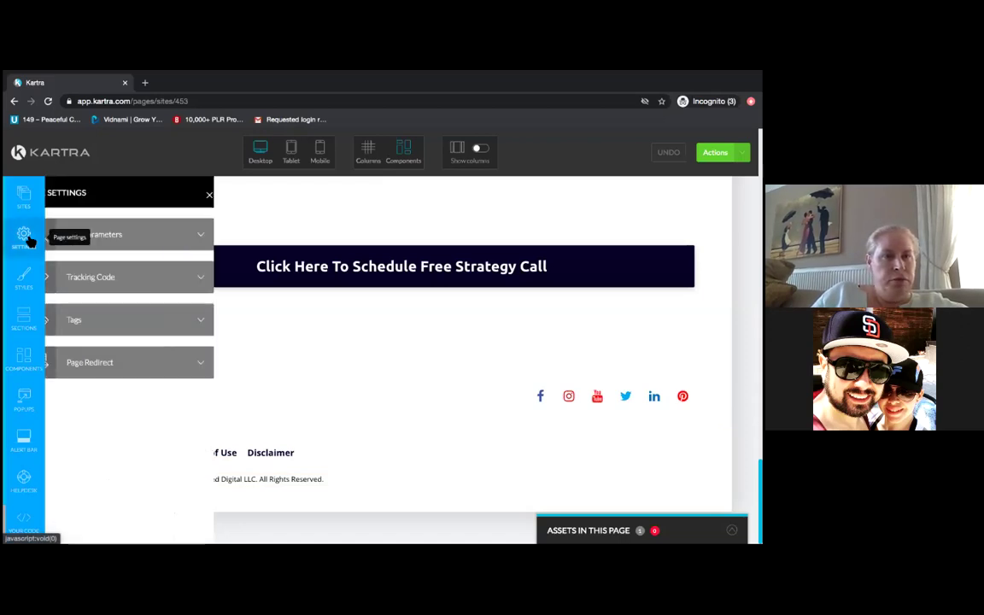
left_click(134, 245)
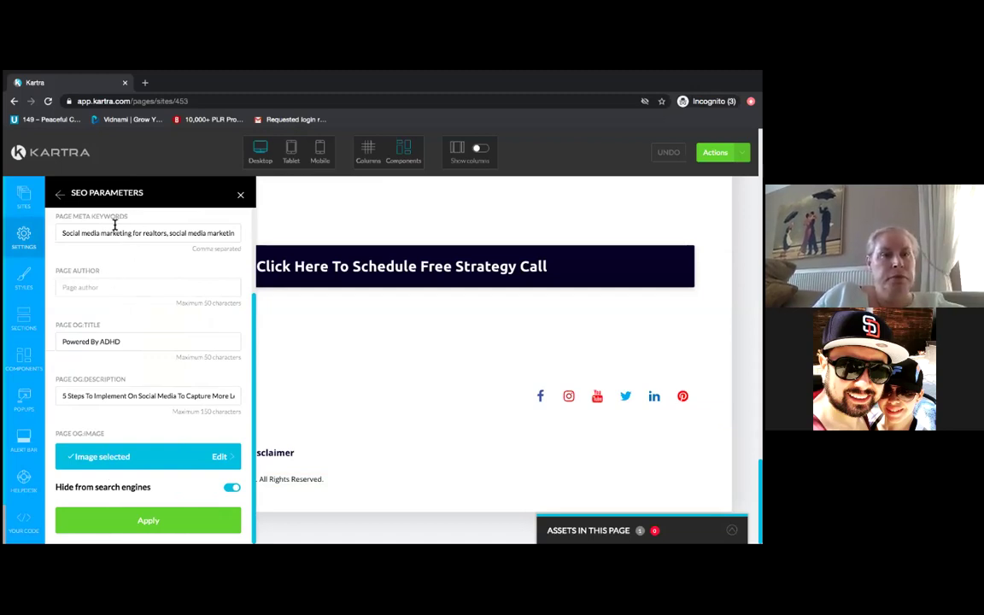
left_click(59, 194)
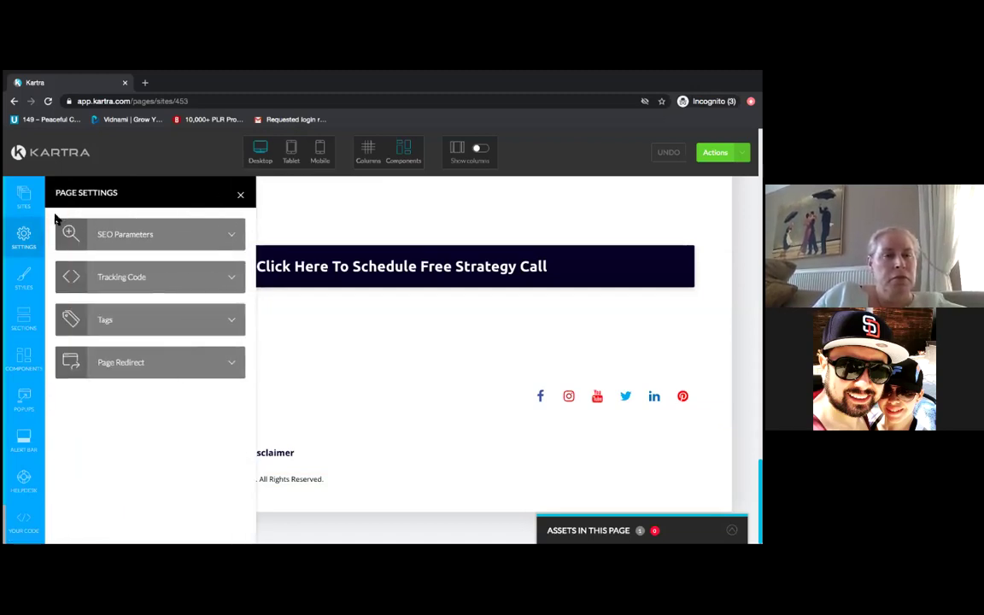
left_click(124, 284)
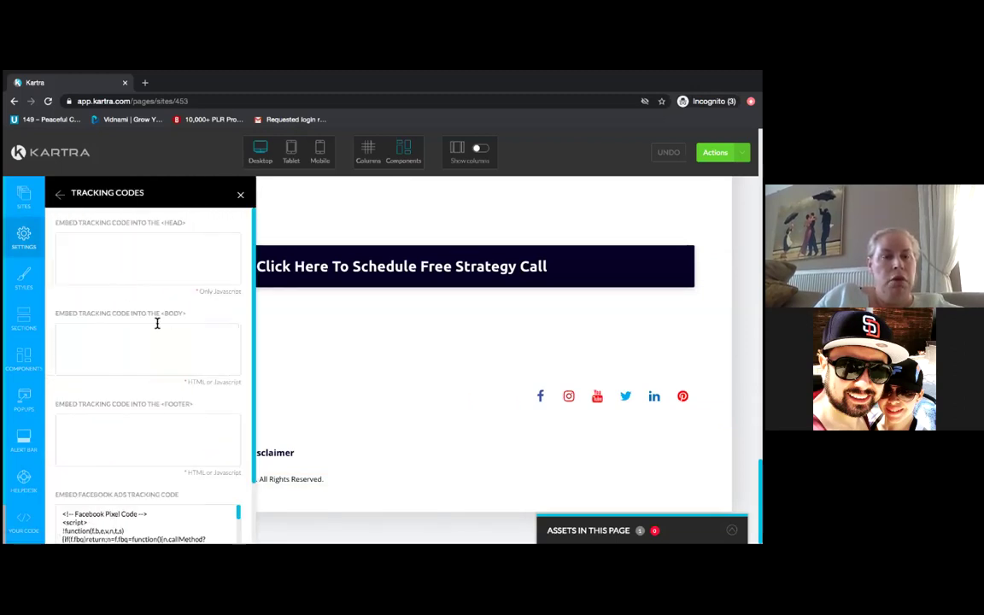
- Delete all the Facebook pixel code, apply the empty tracking code, and close the panel
scroll(252, 338, "down", 2)
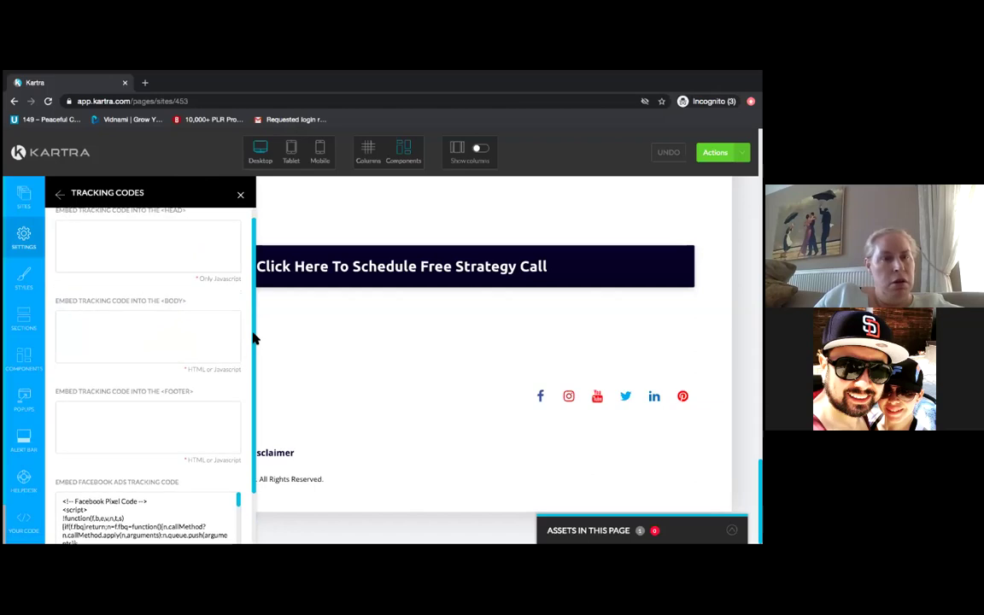
scroll(253, 376, "down", 1)
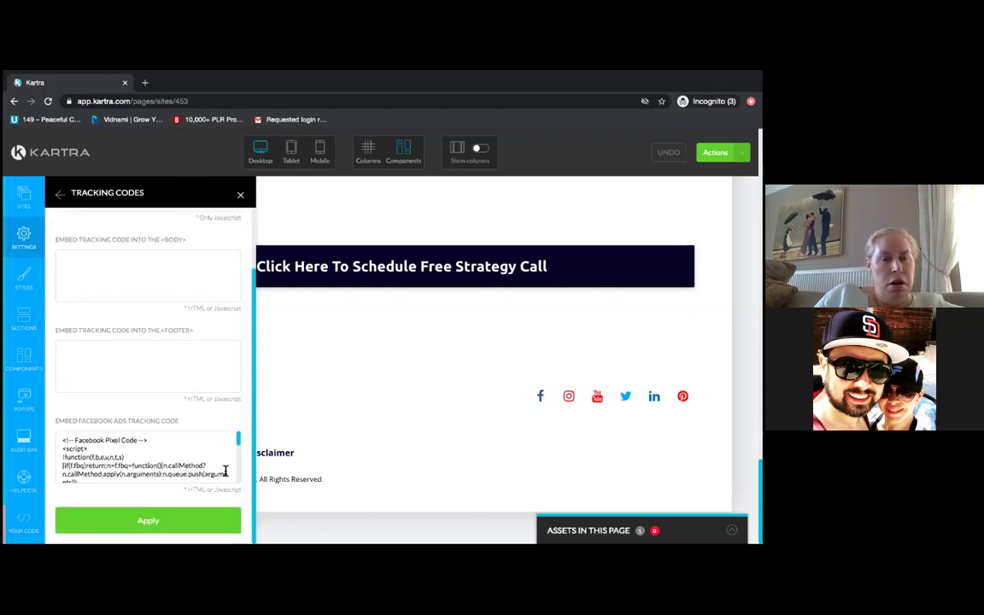
left_click_drag(229, 477, 133, 471)
left_click_drag(63, 438, 168, 491)
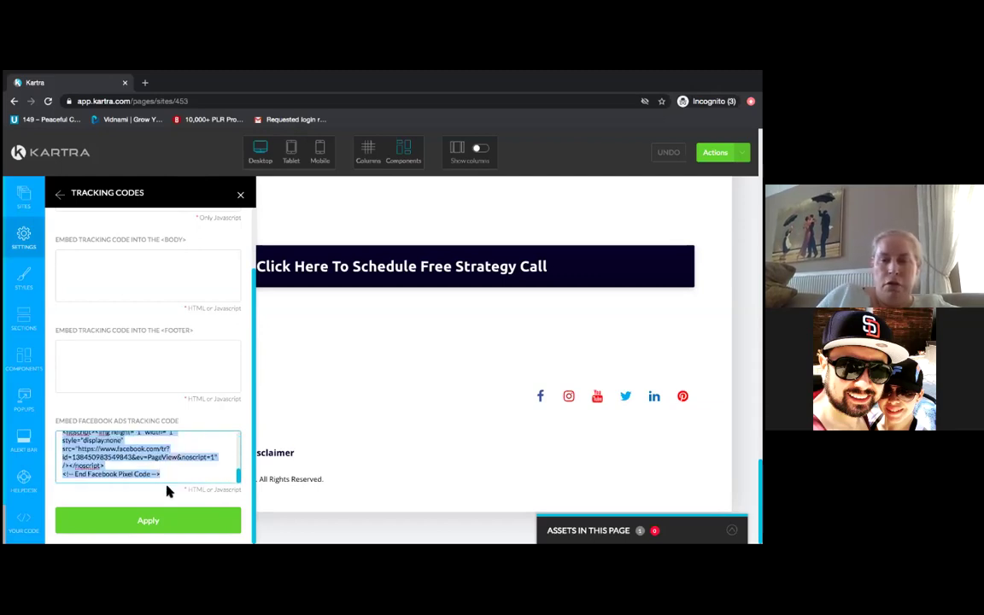
key("BackSpace")
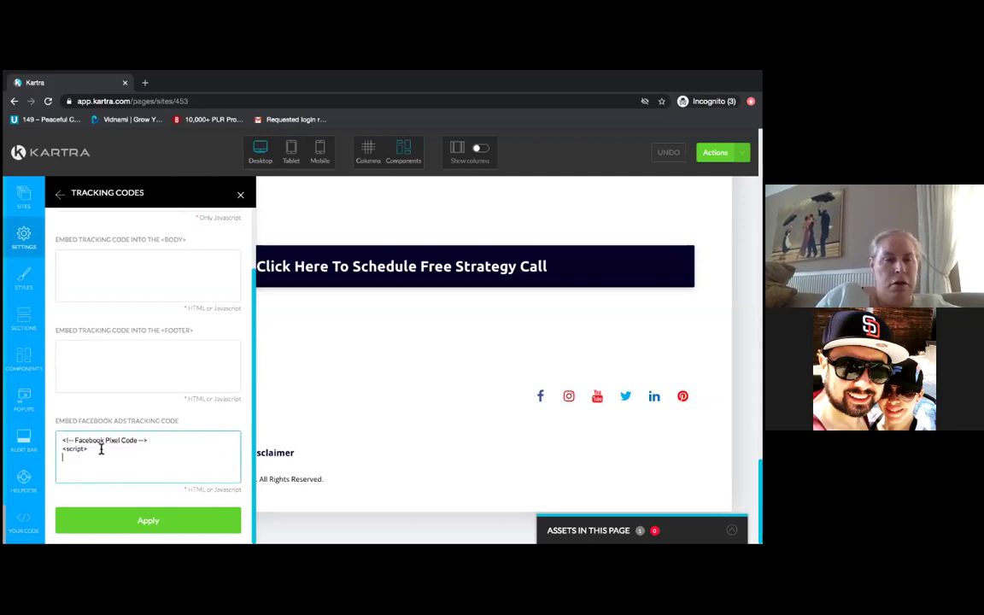
left_click_drag(87, 448, 56, 437)
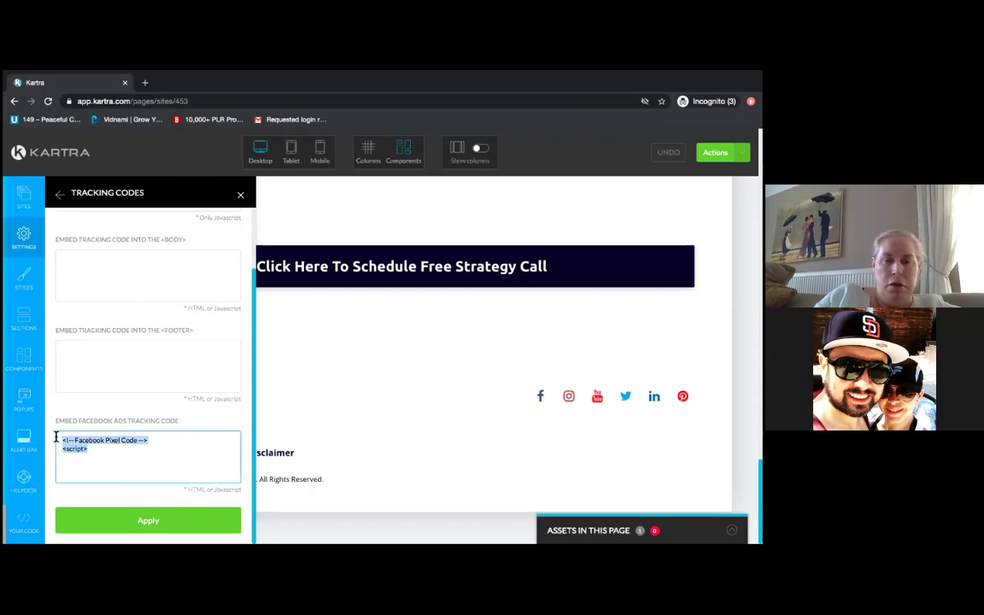
key("BackSpace")
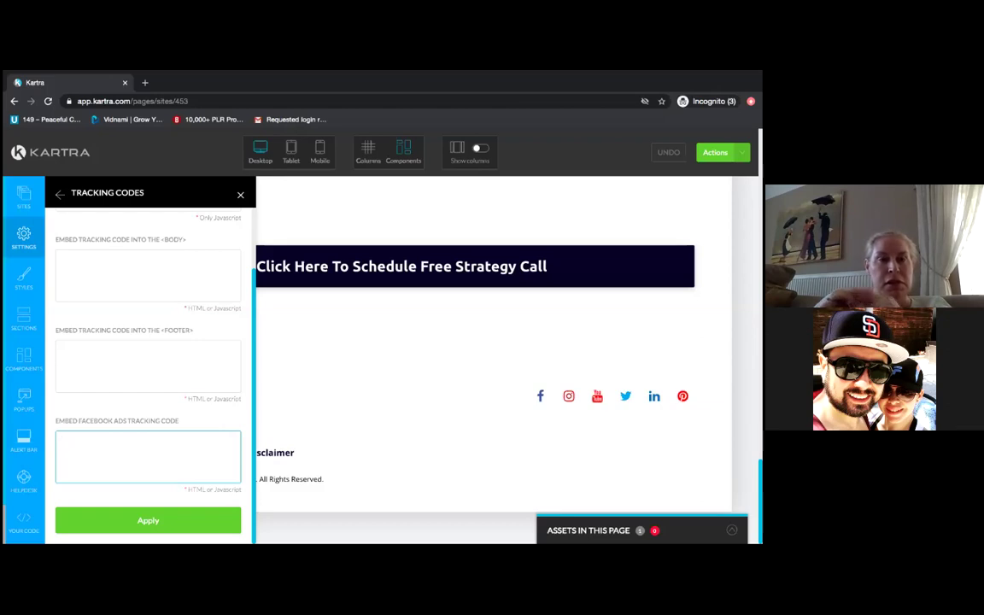
left_click(163, 520)
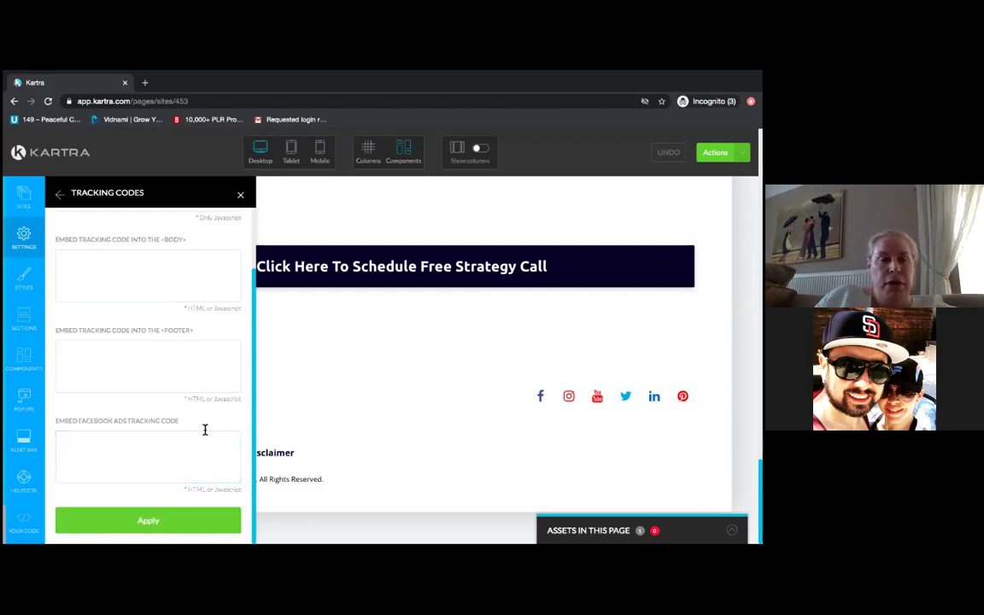
left_click(240, 194)
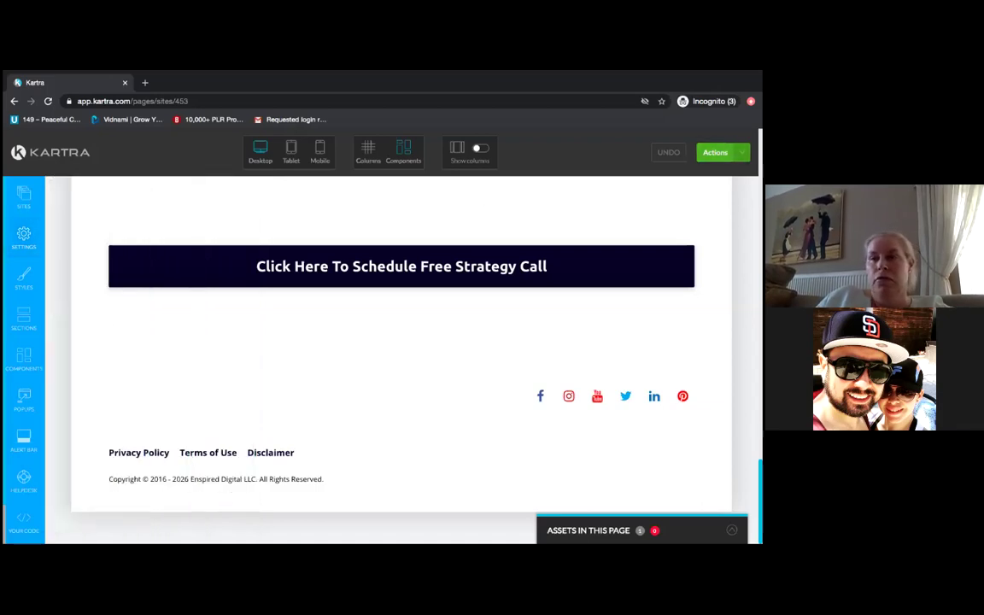
- Return from the page editor to the dashboard and show the My Forms list
left_click(723, 152)
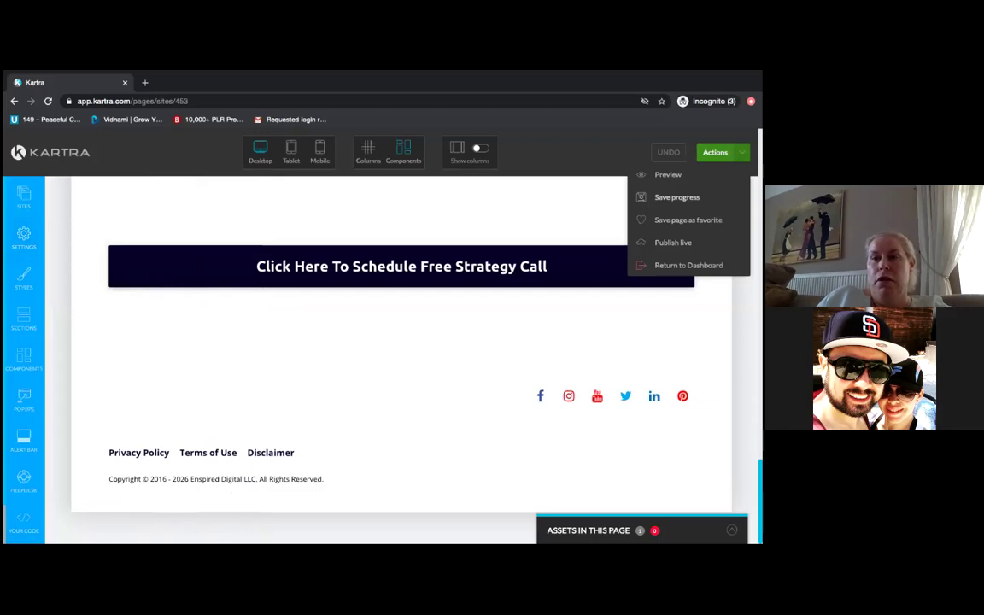
left_click(688, 265)
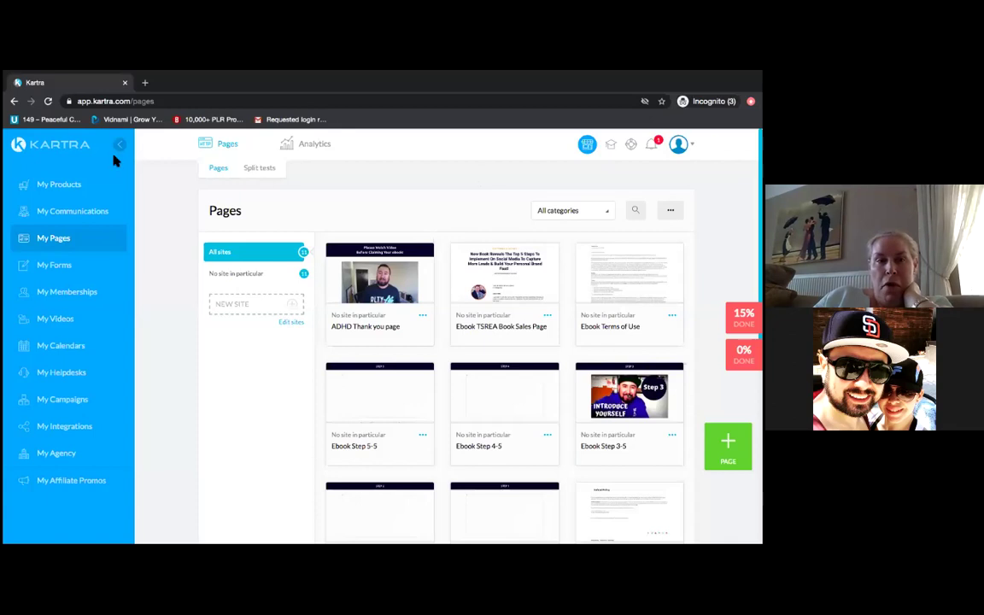
left_click(72, 272)
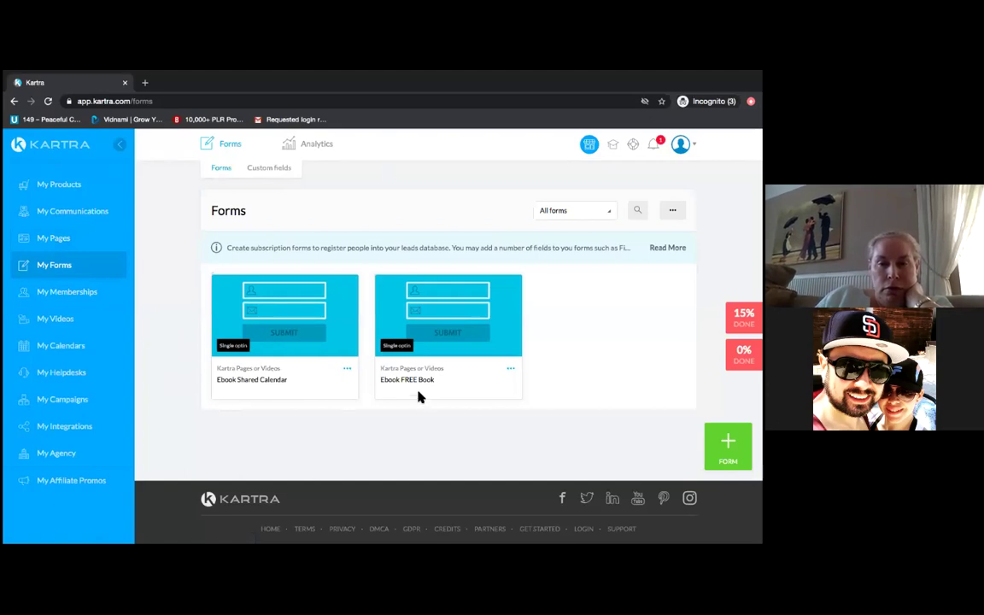
left_click(510, 369)
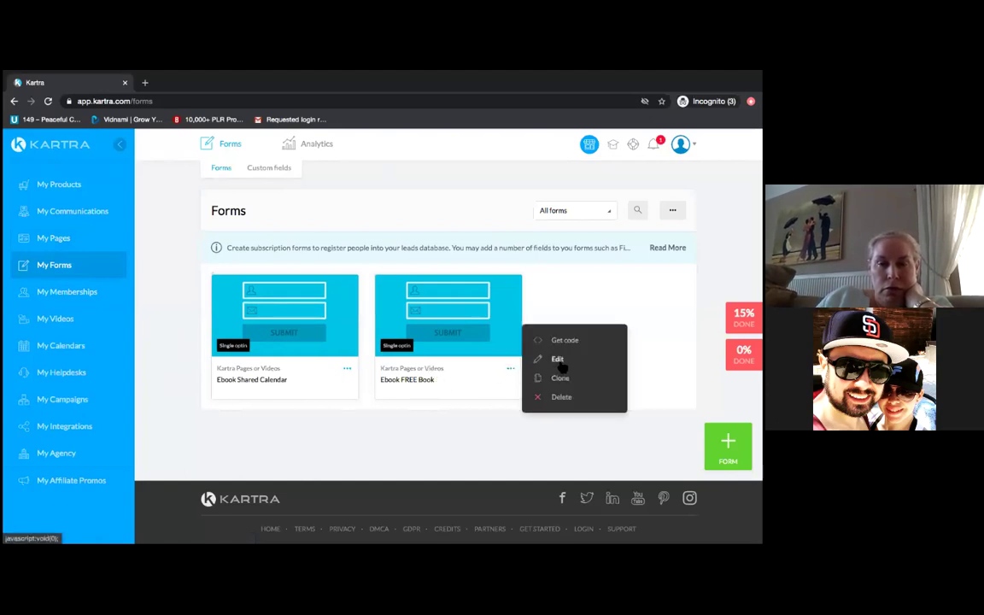
- Open the Ebook Shared Calendar form in its editor, keeping the form name unchanged
left_click(406, 433)
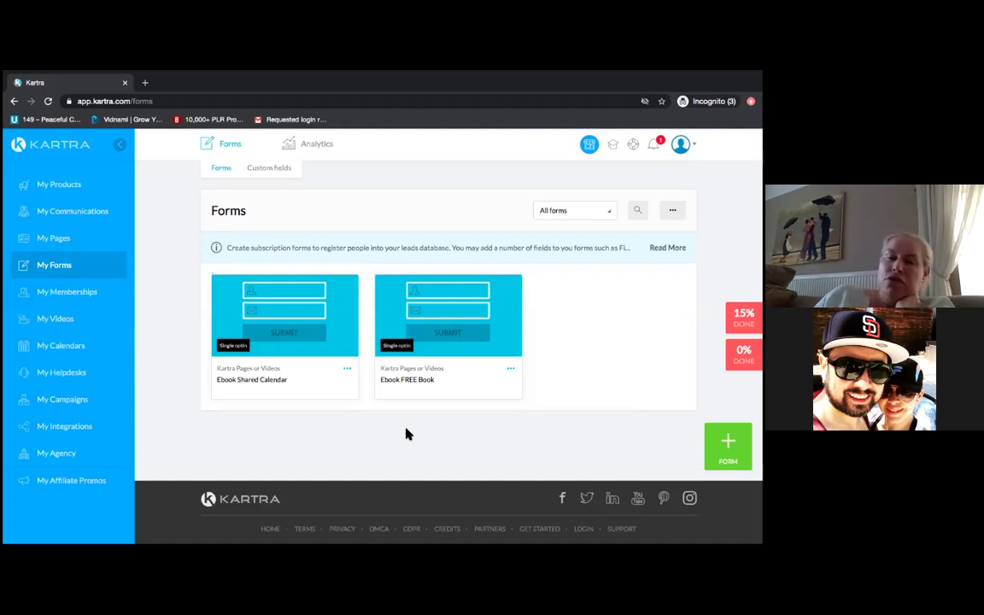
left_click(347, 371)
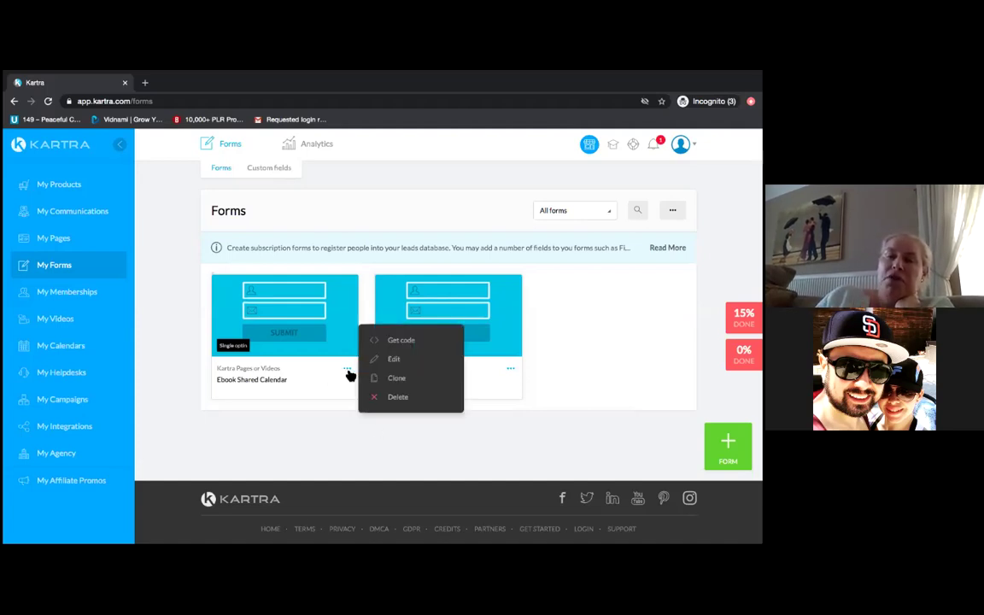
left_click(395, 359)
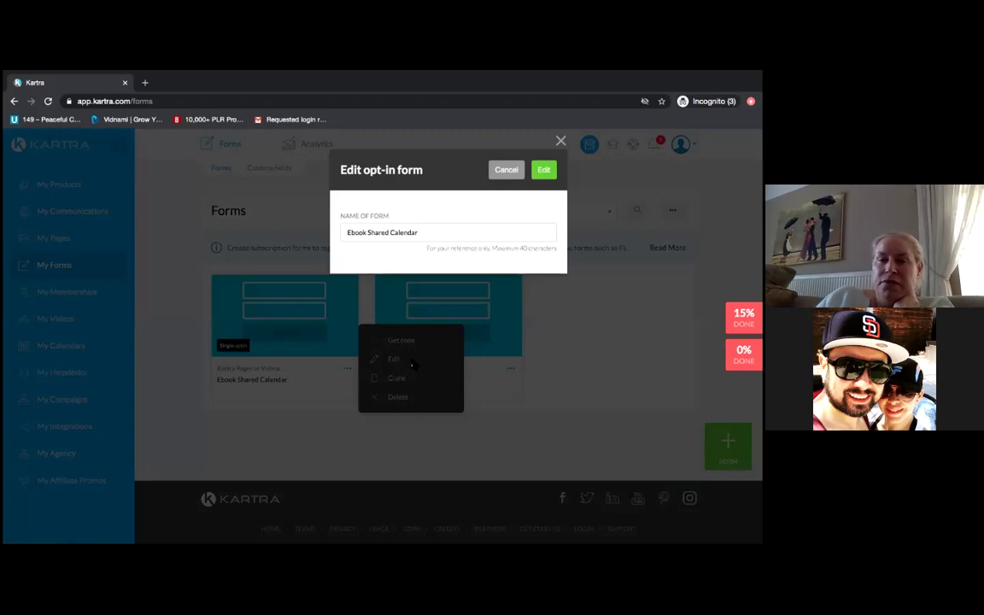
left_click(544, 172)
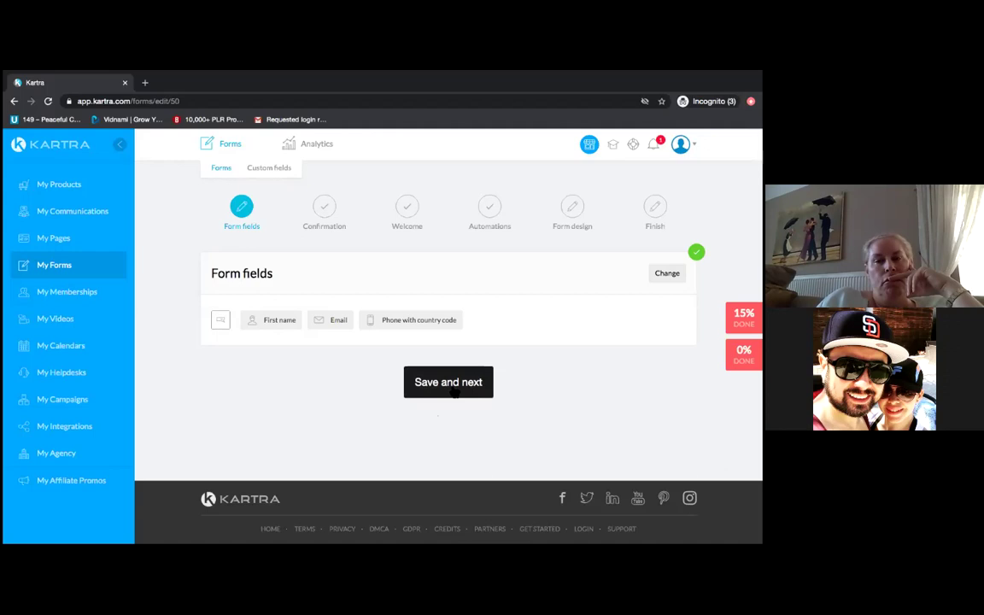
- Save the form fields, keep Kartra pages as success destination, and return to My Pages
left_click(452, 386)
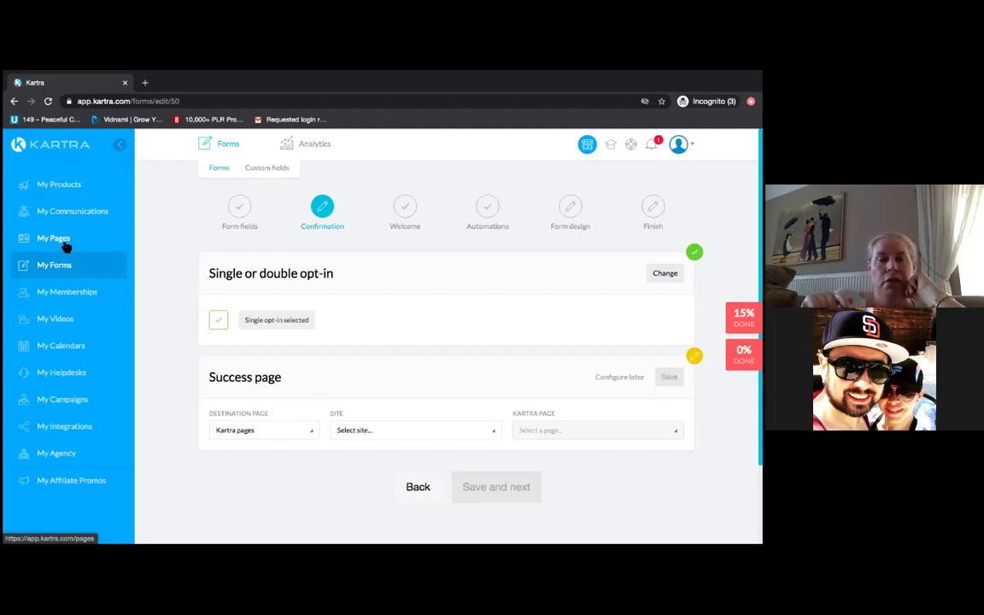
left_click(313, 433)
left_click(168, 458)
left_click(496, 435)
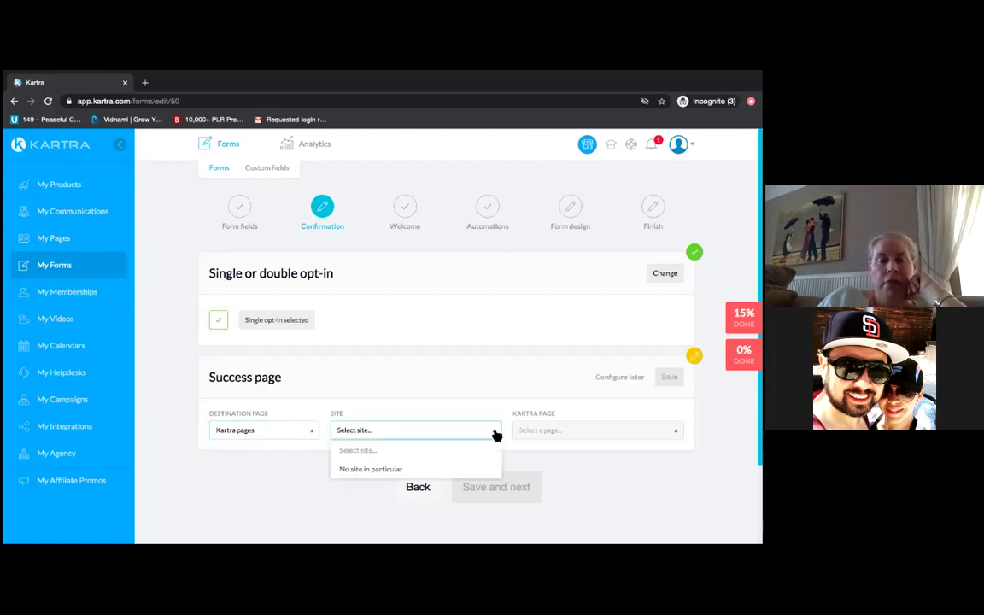
left_click(175, 472)
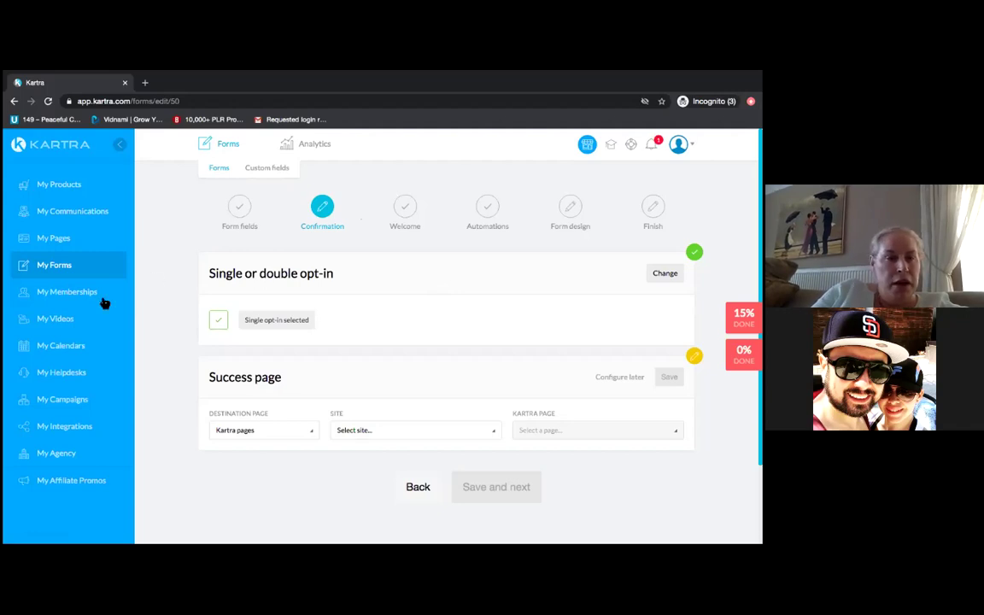
left_click(70, 246)
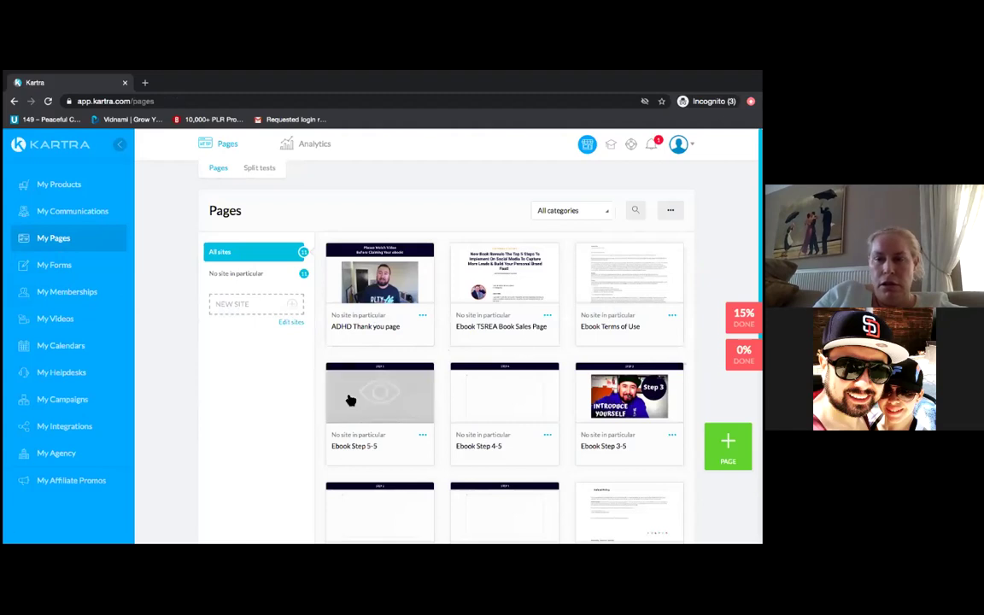
scroll(183, 421, "down", 3)
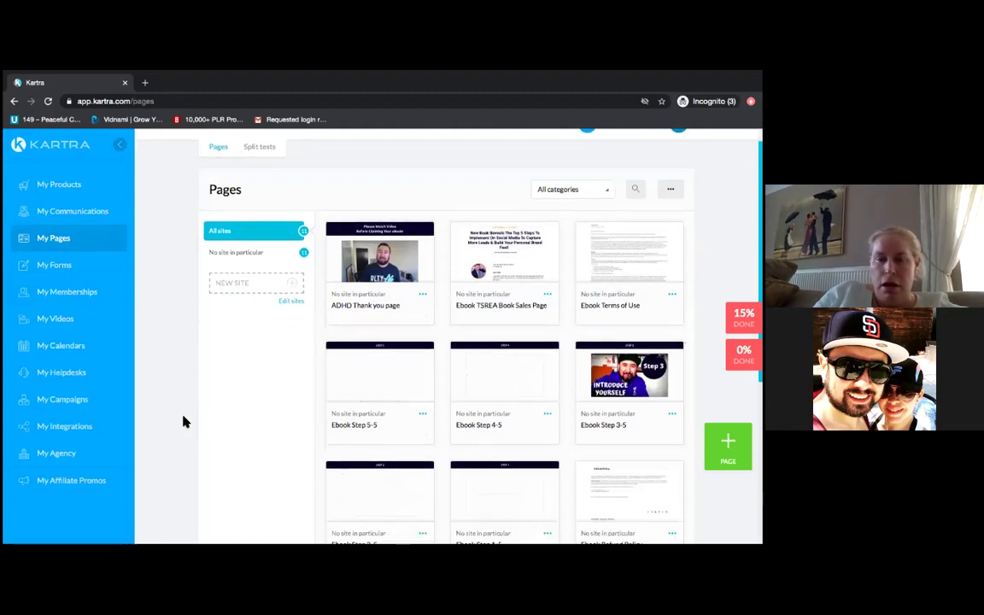
scroll(183, 421, "down", 2)
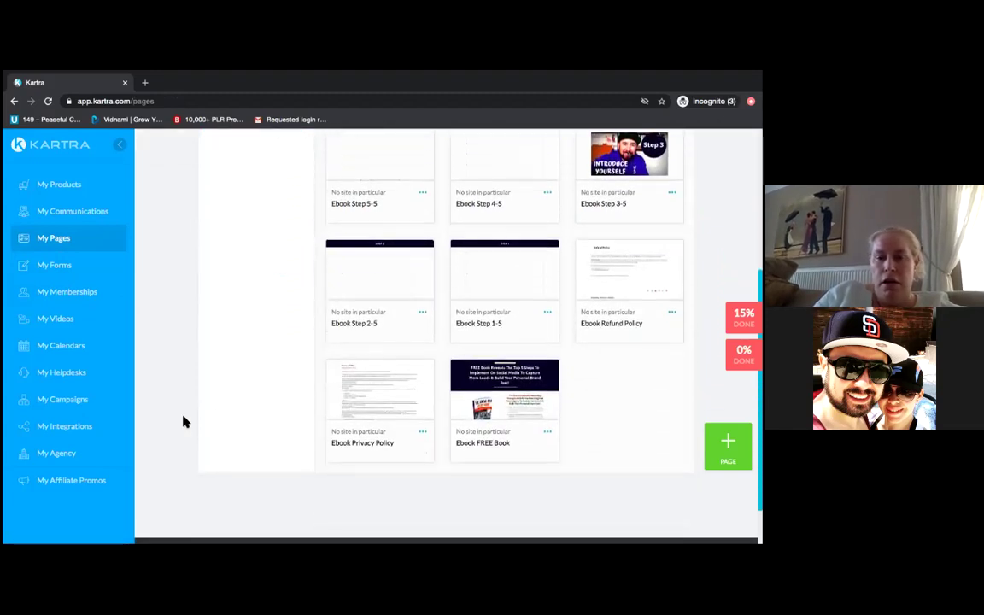
scroll(183, 420, "up", 2)
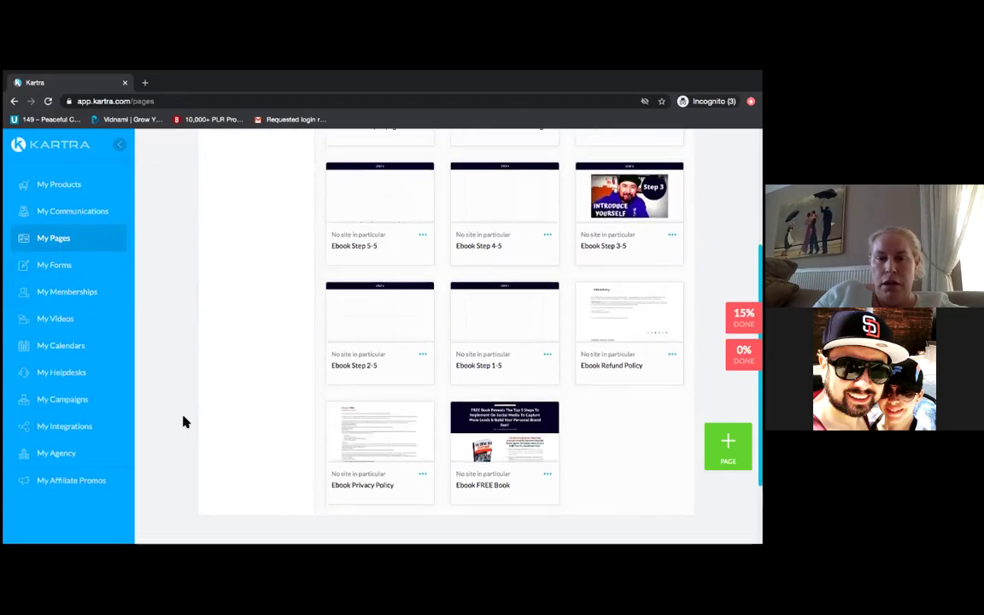
scroll(182, 421, "up", 1)
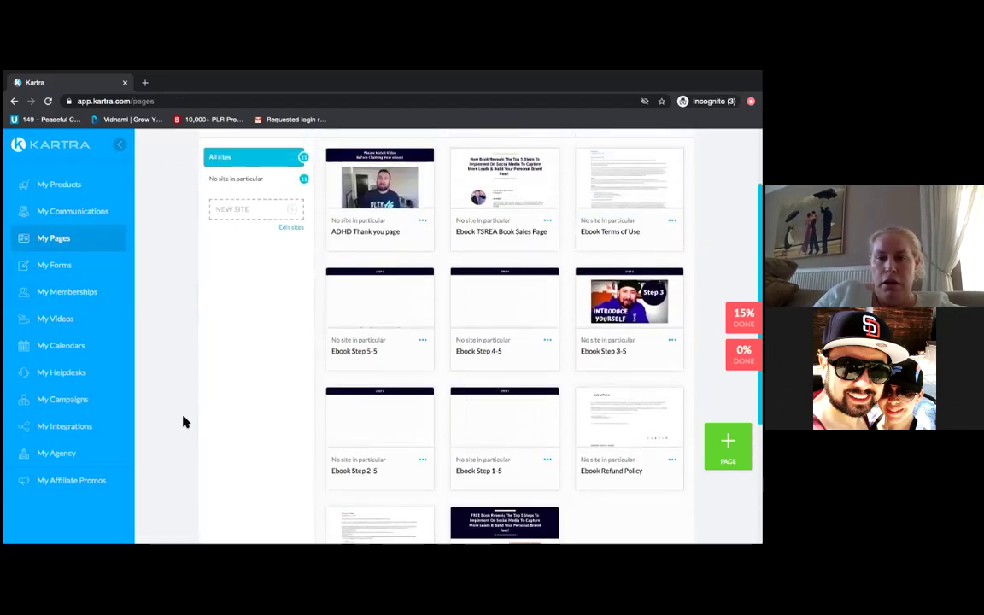
scroll(183, 421, "down", 3)
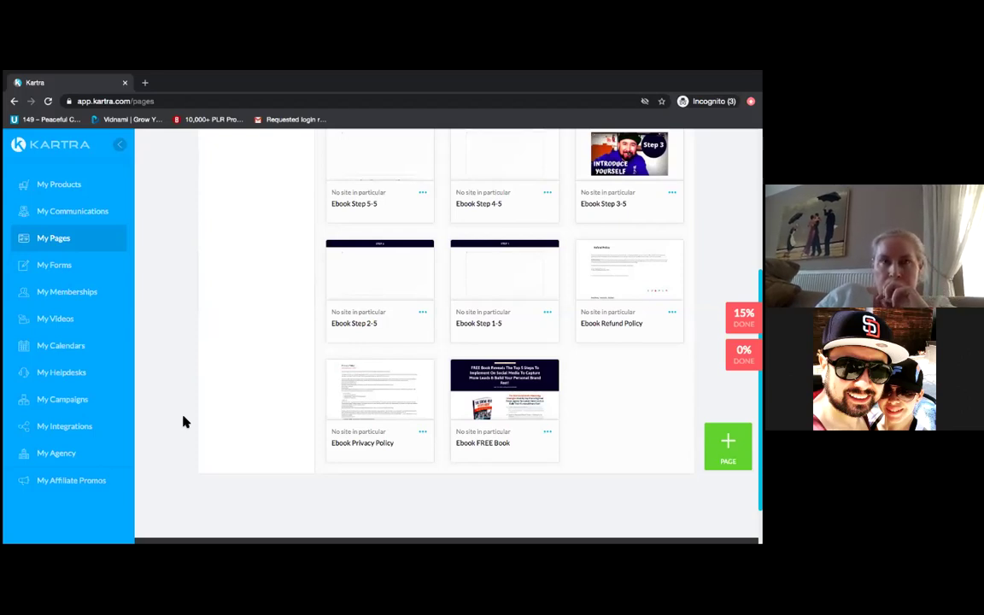
scroll(184, 420, "up", 1)
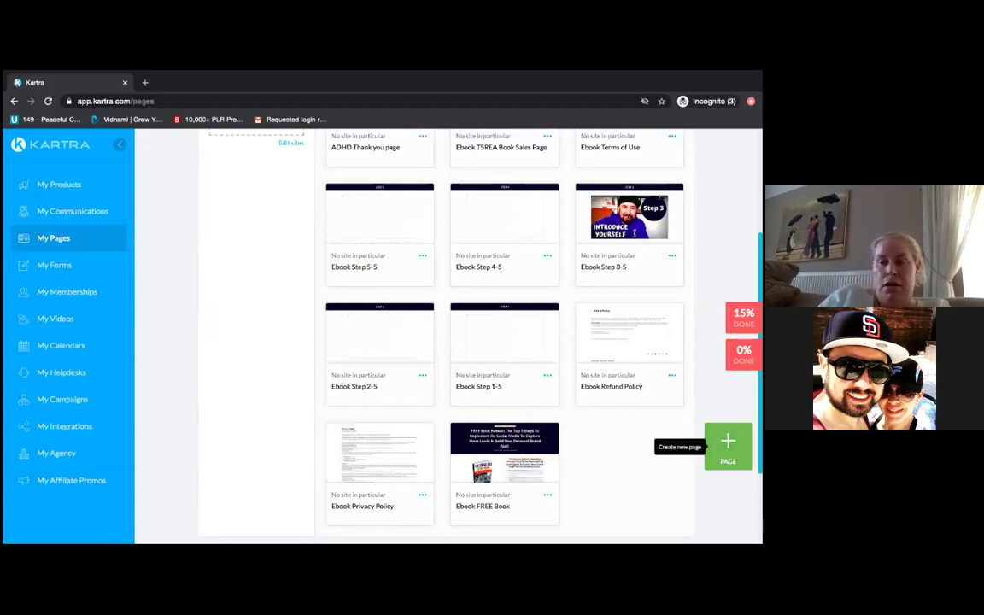
left_click(728, 442)
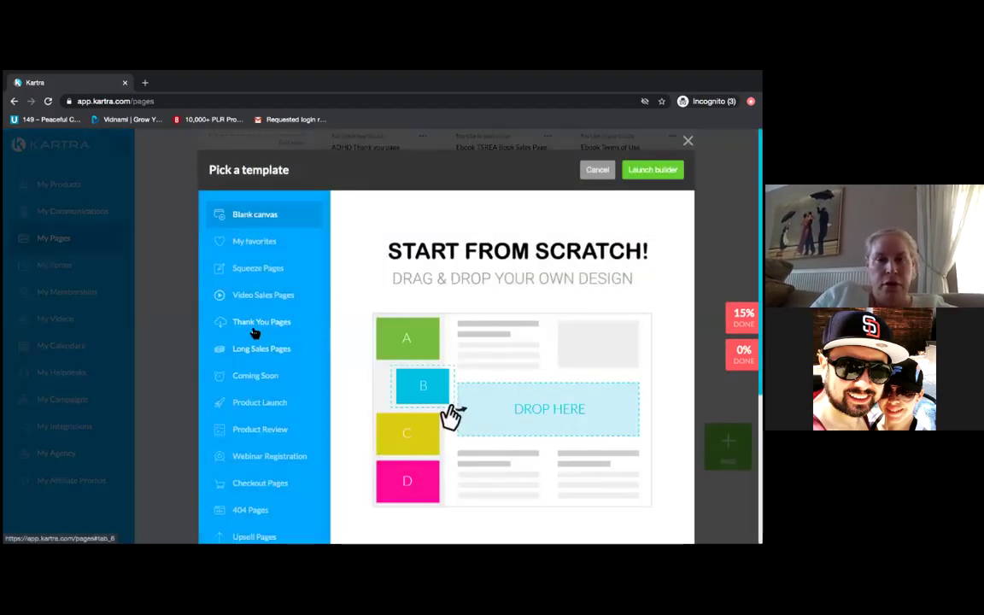
- Filter templates to Thank You Pages and select the woman-photo thank-you template
left_click(256, 328)
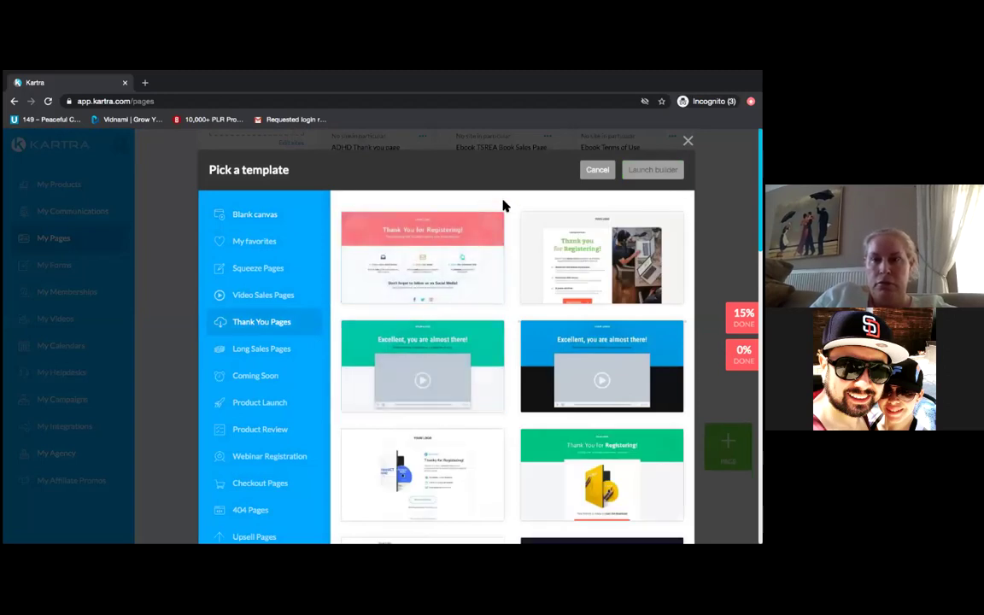
mouse_move(570, 258)
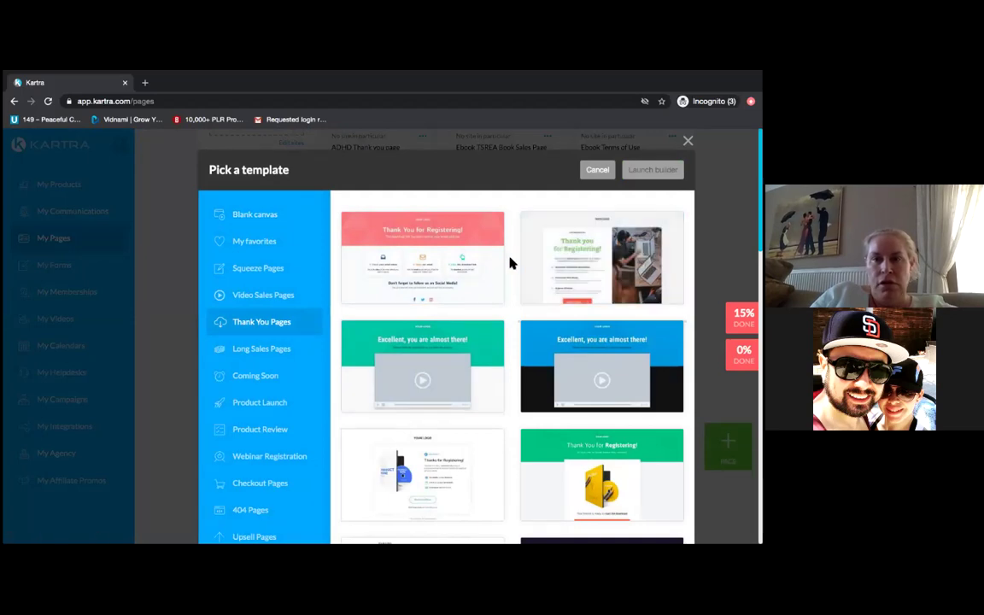
scroll(510, 262, "down", 2)
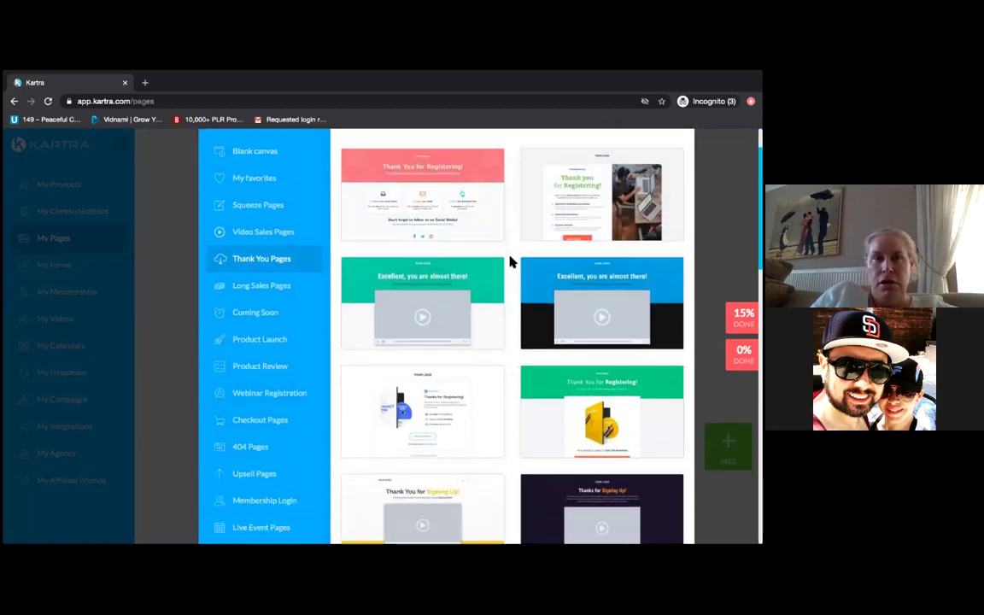
scroll(509, 262, "down", 5)
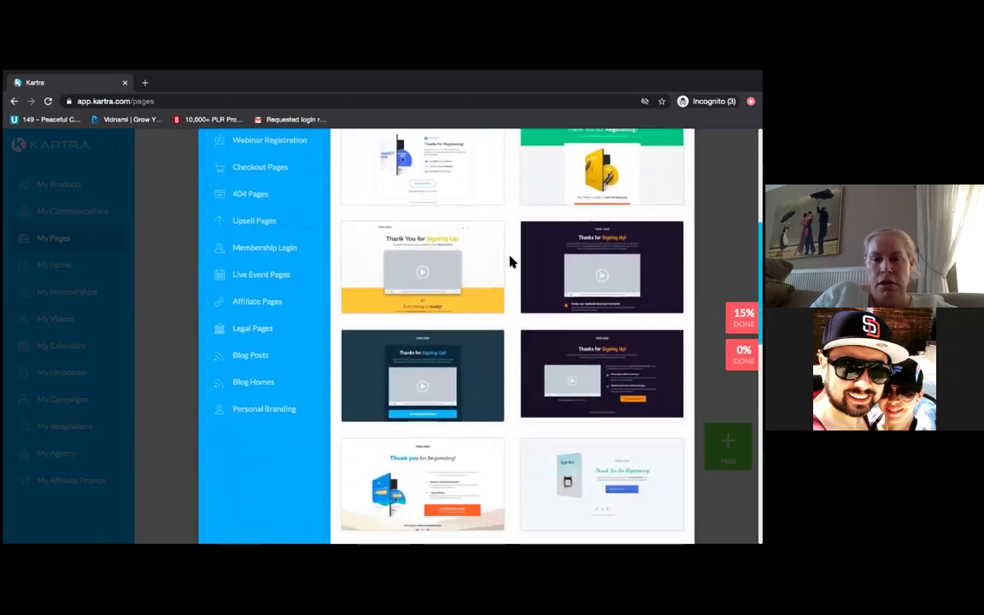
scroll(510, 262, "down", 4)
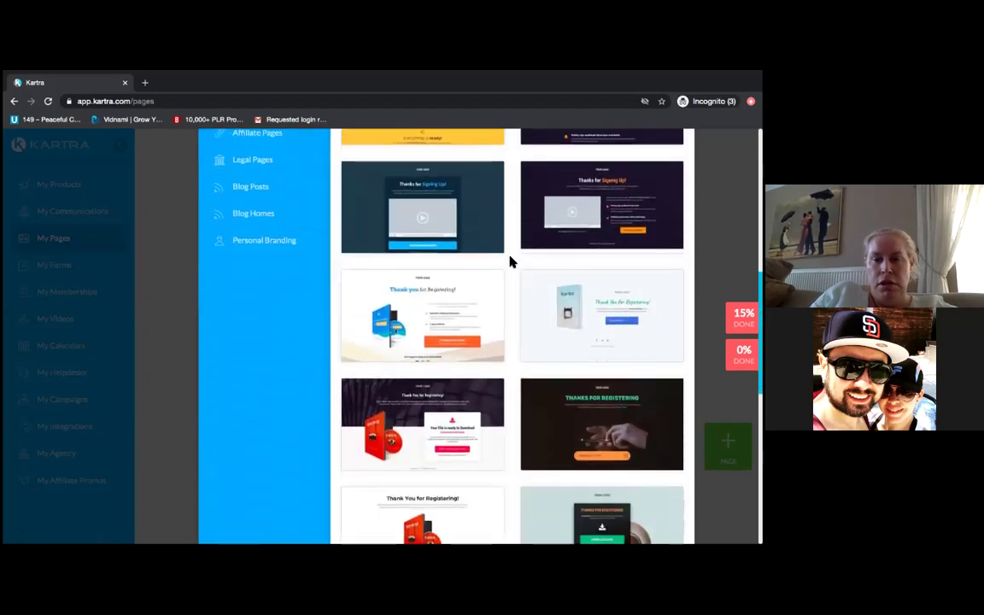
scroll(509, 262, "down", 5)
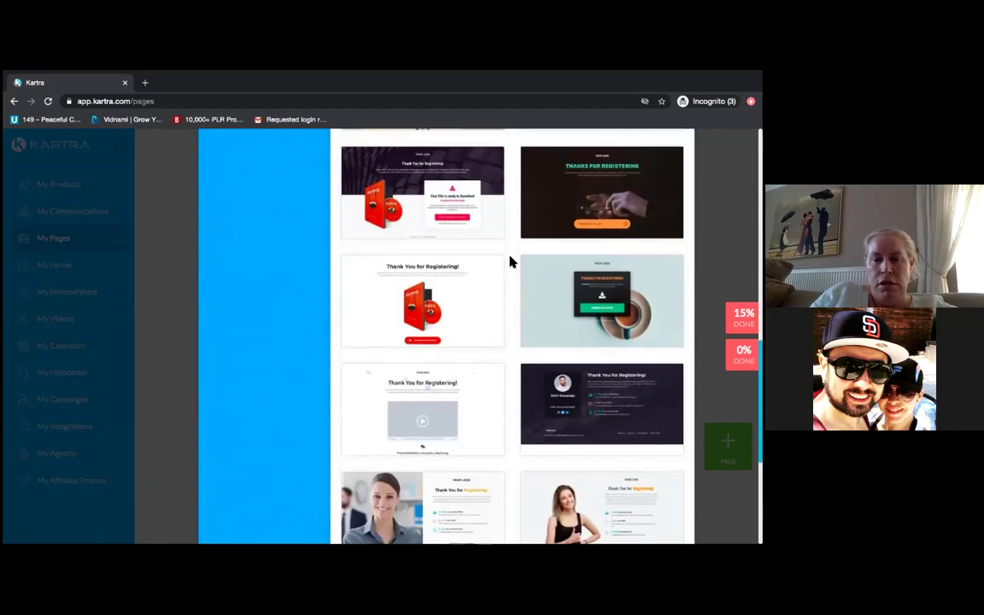
scroll(510, 262, "down", 3)
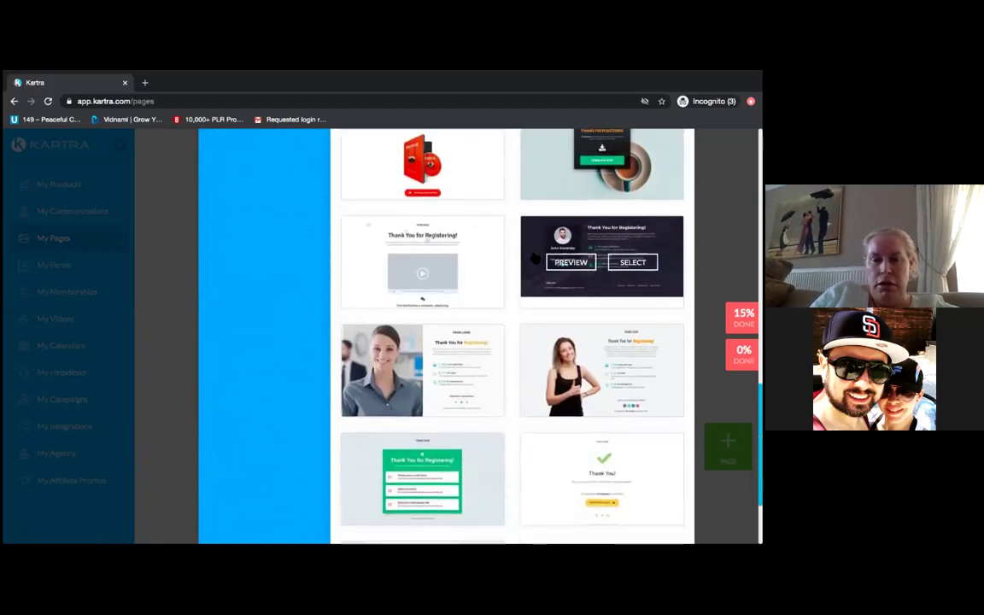
mouse_move(427, 350)
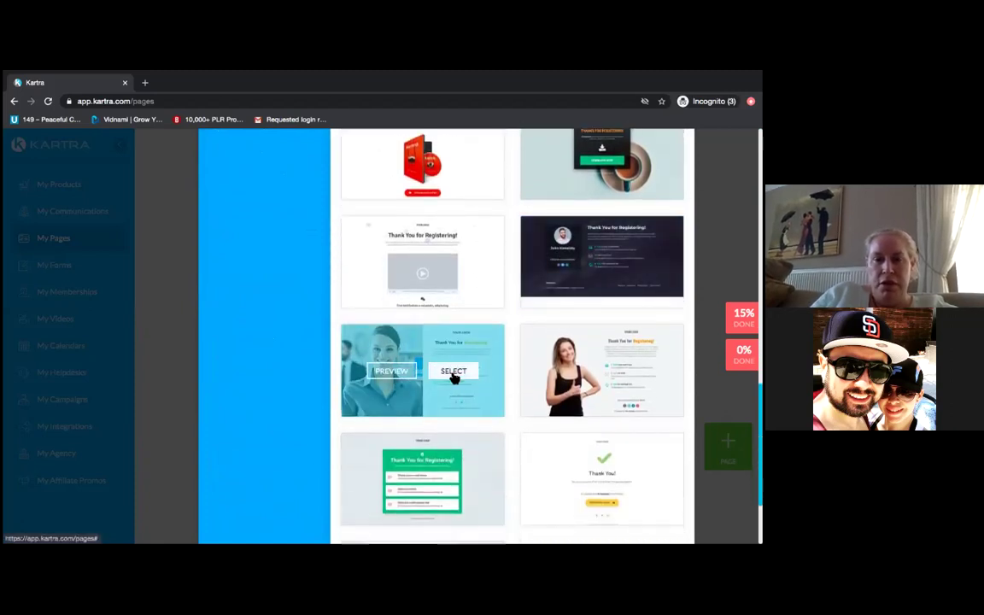
left_click(453, 373)
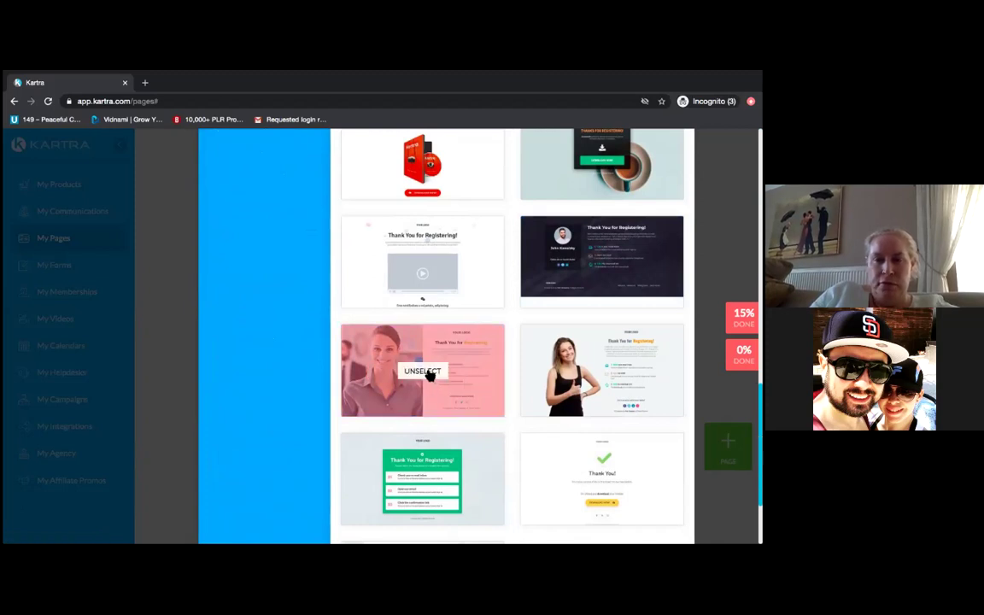
scroll(305, 397, "down", 1)
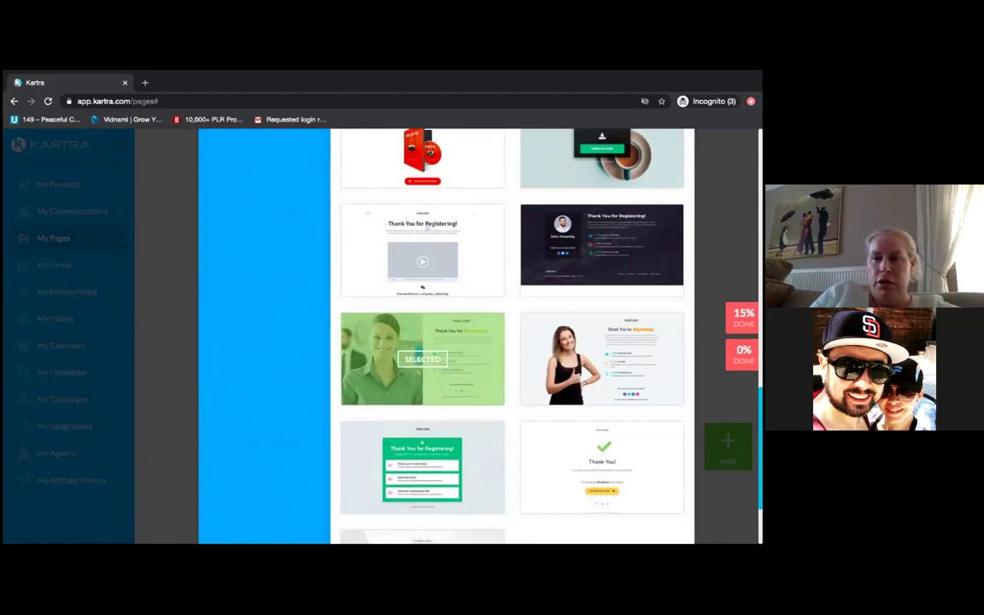
scroll(513, 342, "up", 15)
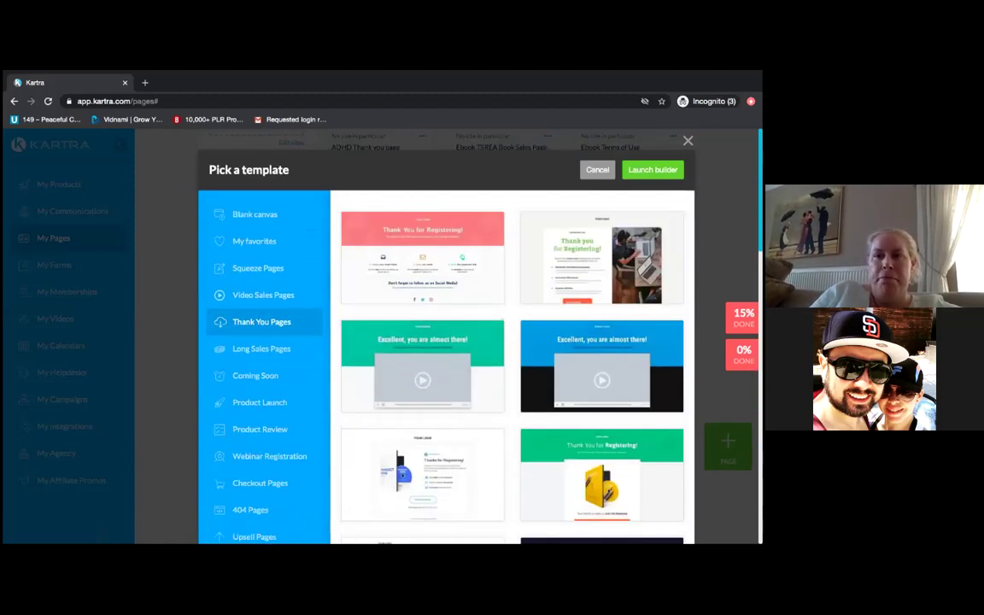
left_click(597, 169)
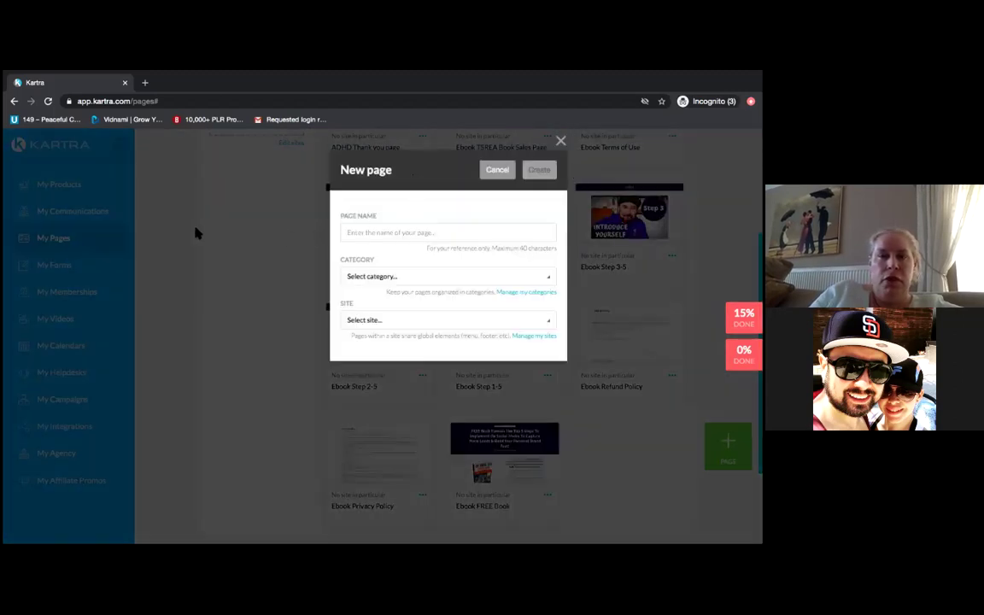
- Name the new page 'Thank you for scheduling a call' with no category and no site
left_click(420, 233)
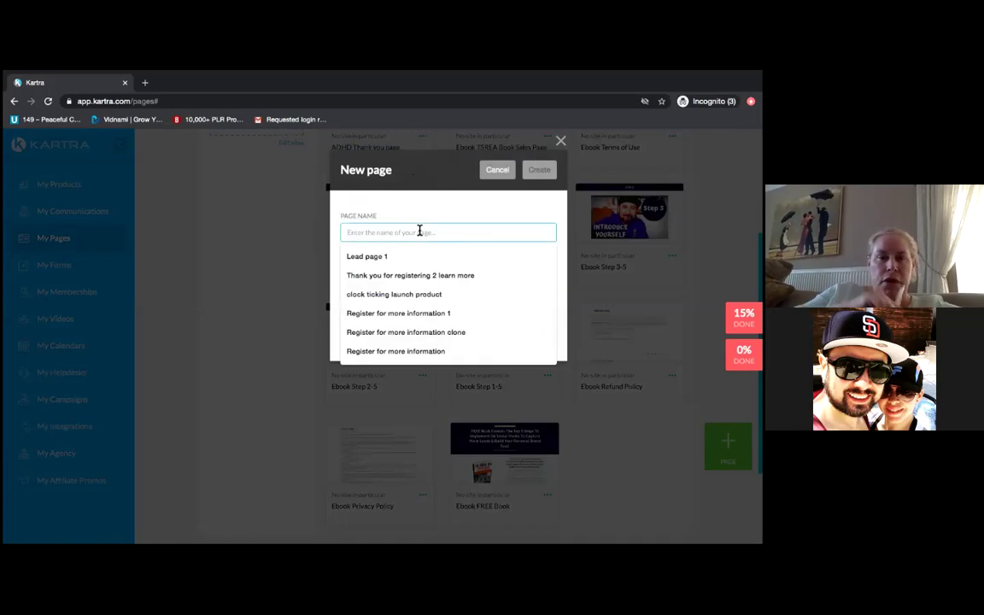
type("Th")
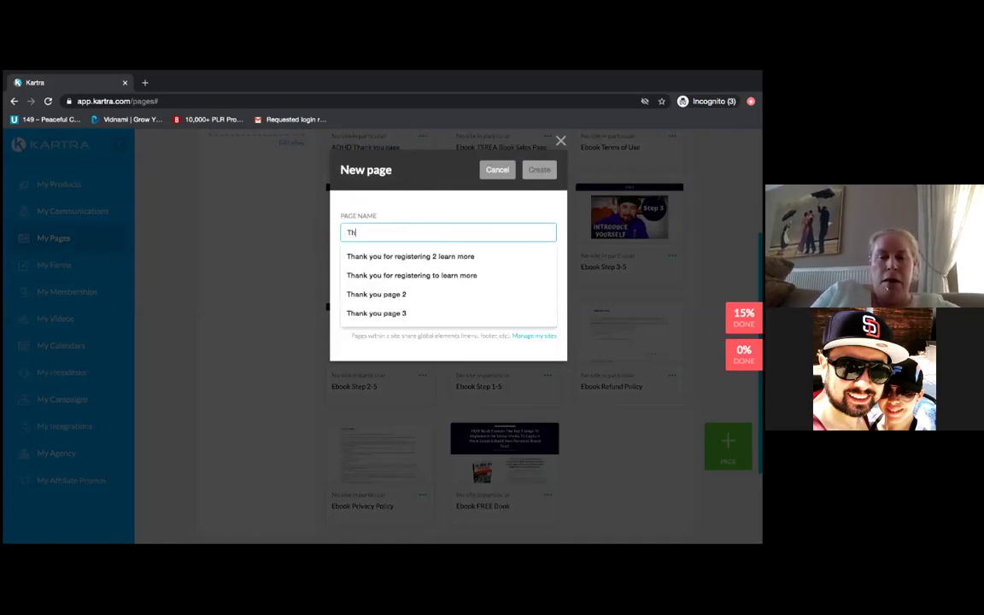
type("ank you for ")
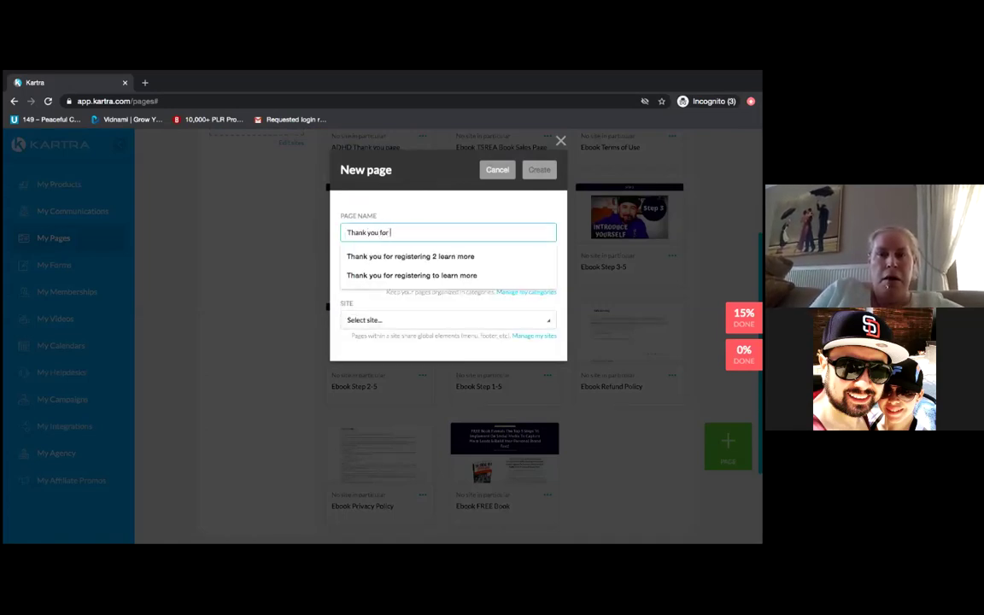
type("sched")
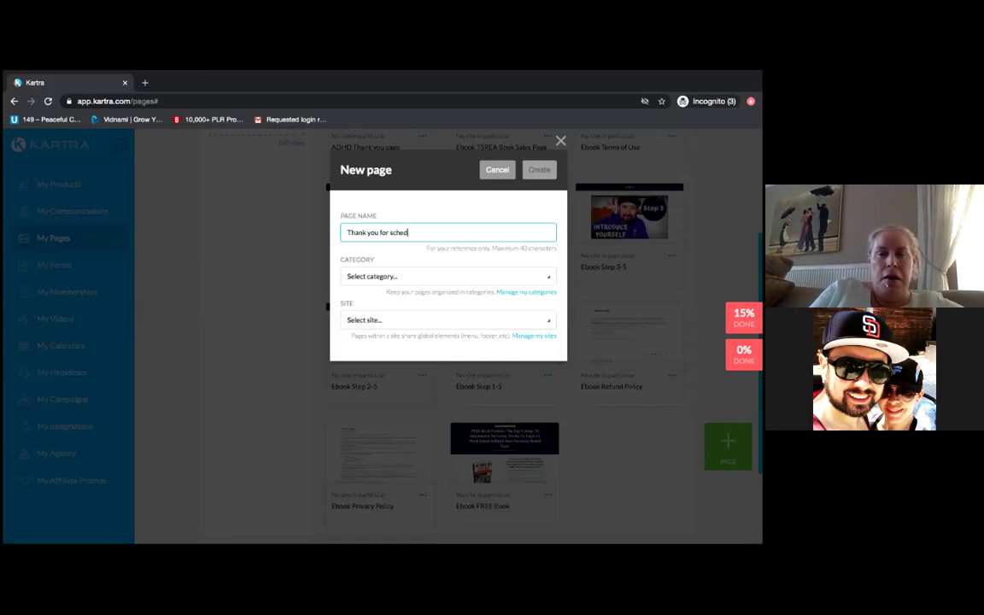
type("uling a call")
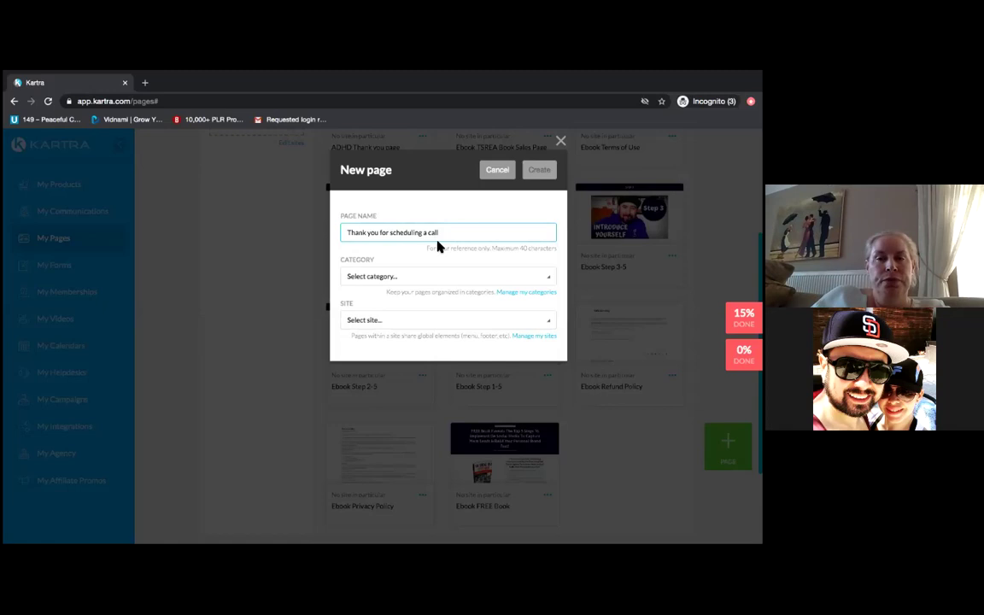
left_click(551, 280)
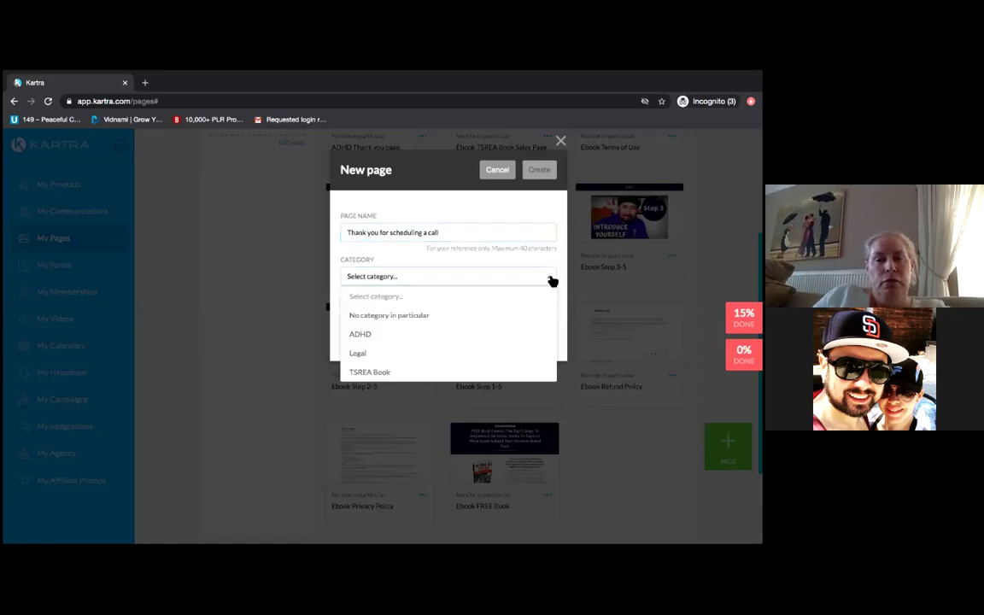
left_click(362, 337)
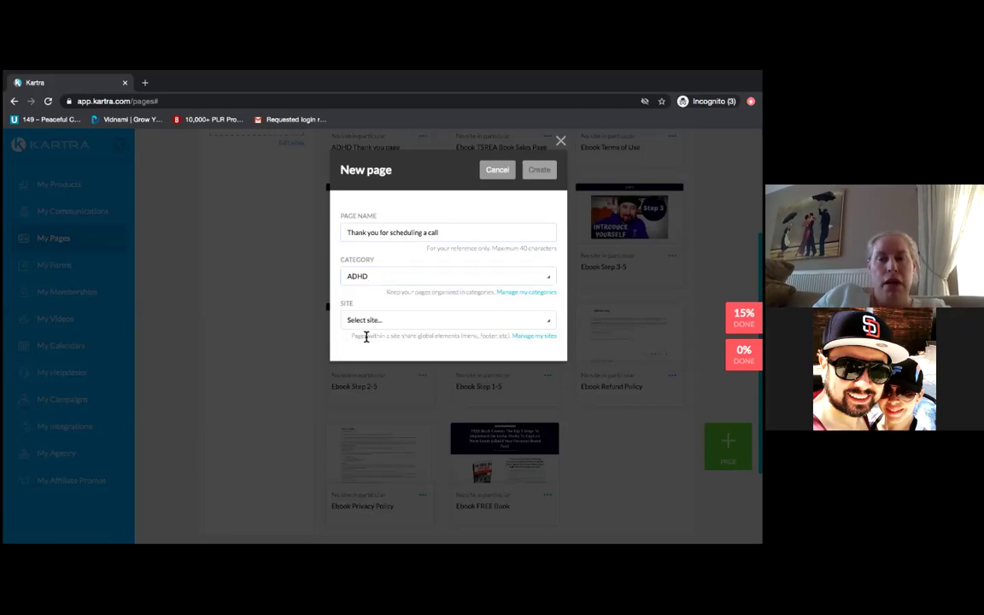
left_click(549, 279)
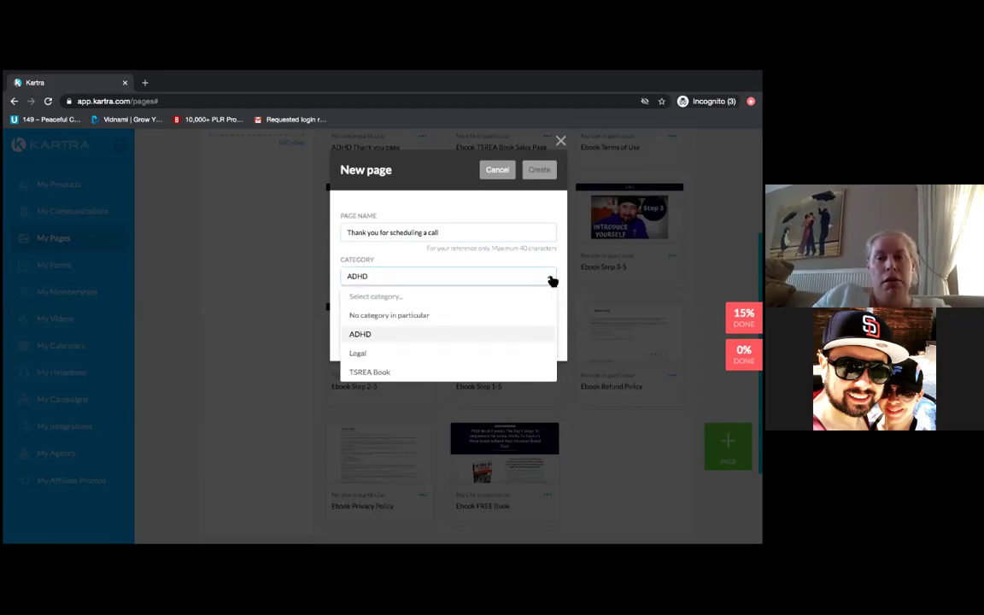
left_click(450, 319)
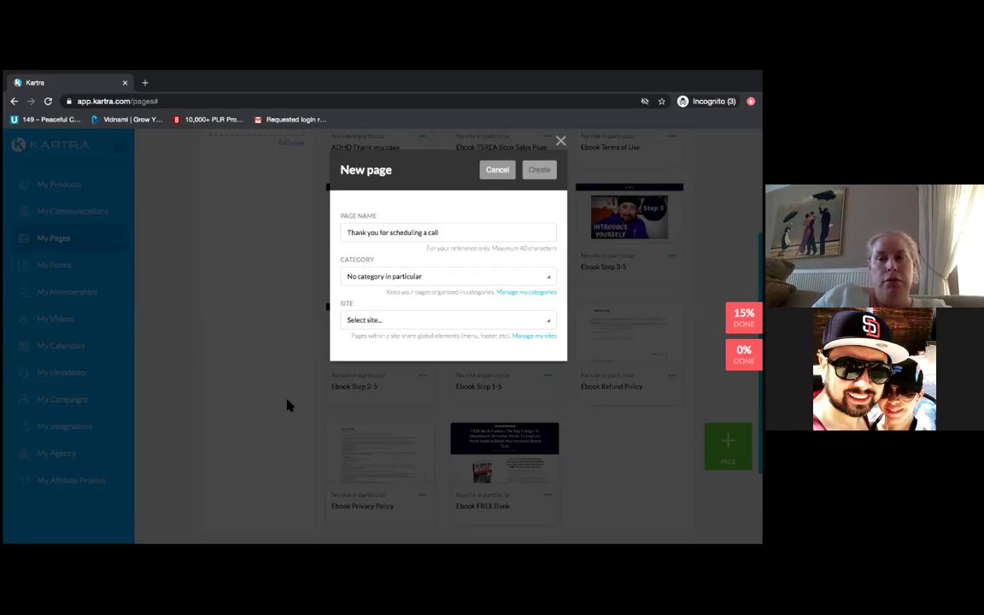
left_click(550, 280)
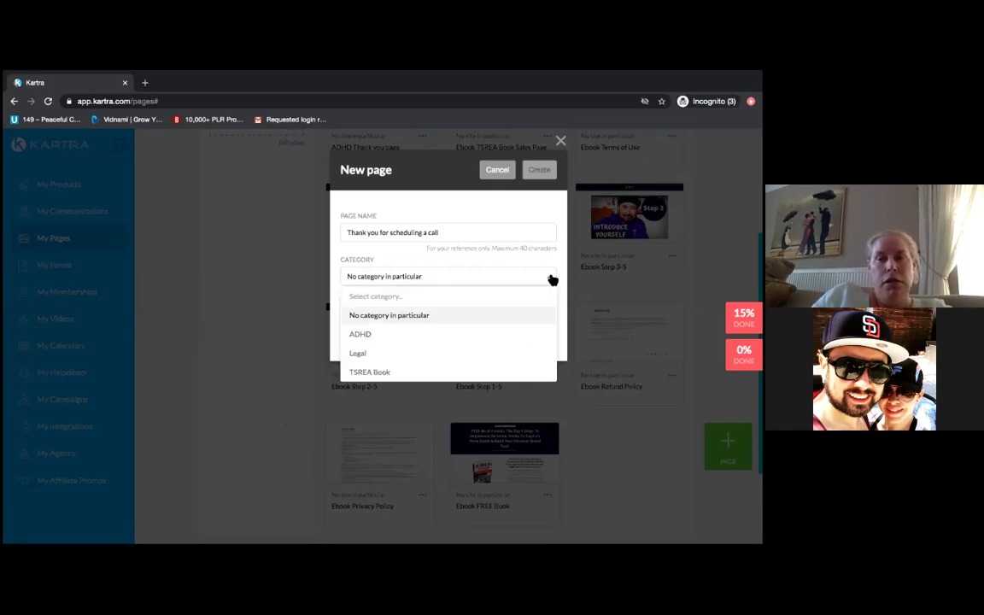
left_click(374, 334)
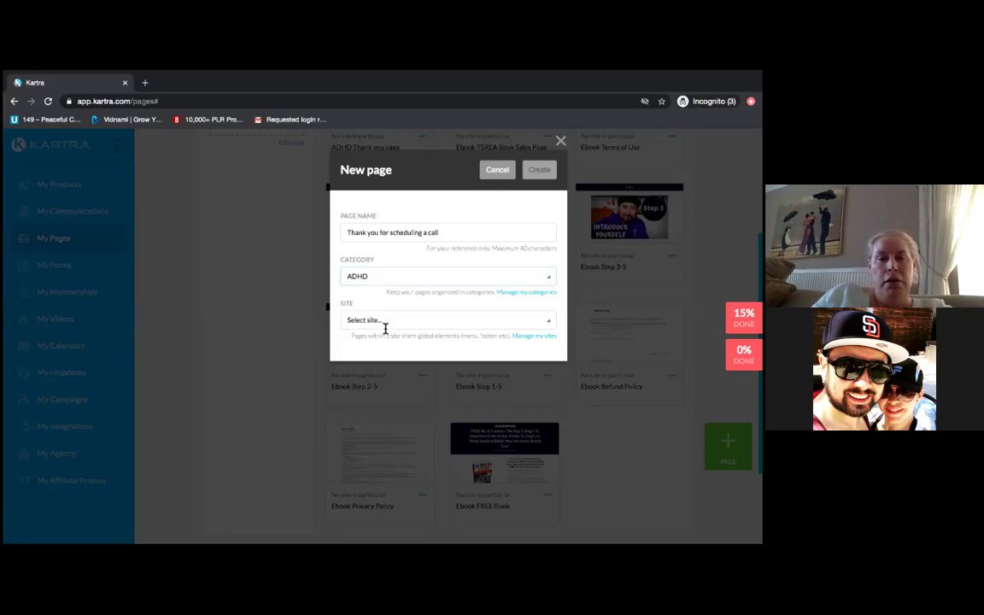
left_click(550, 280)
left_click(460, 316)
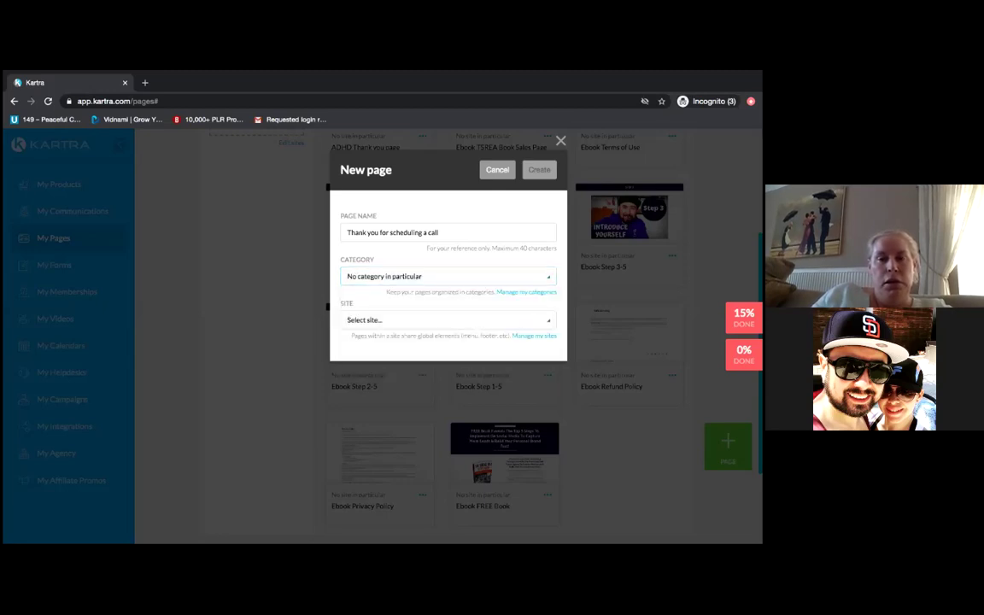
left_click(549, 325)
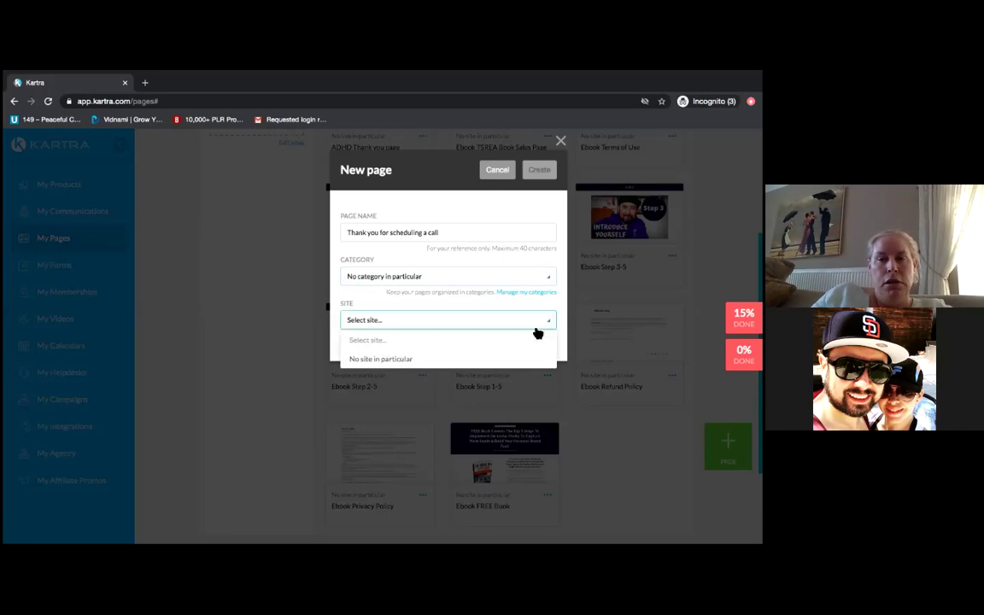
left_click(451, 363)
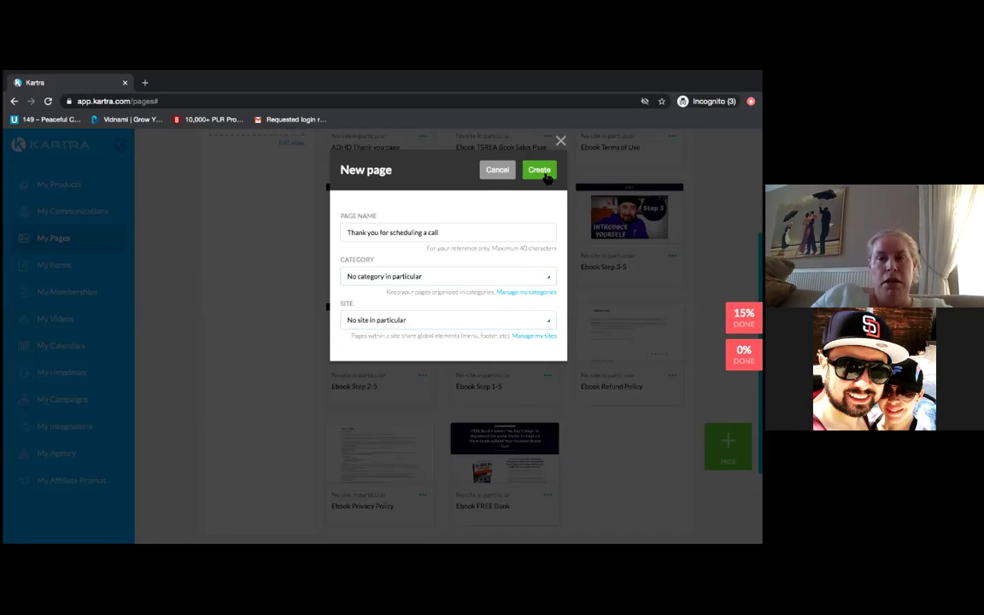
- Create the page and skip the page builder tutorial
left_click(545, 173)
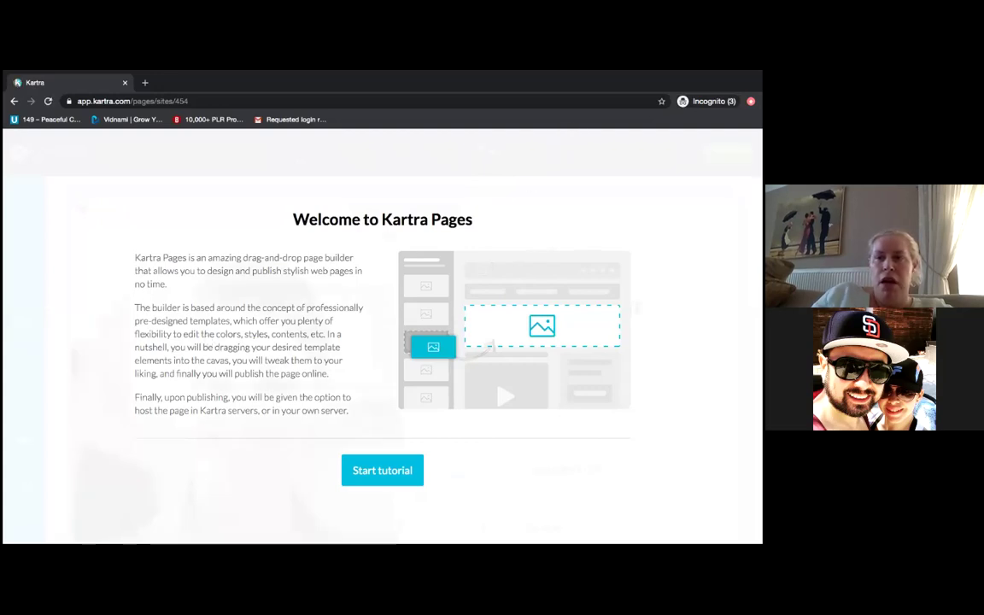
left_click(389, 479)
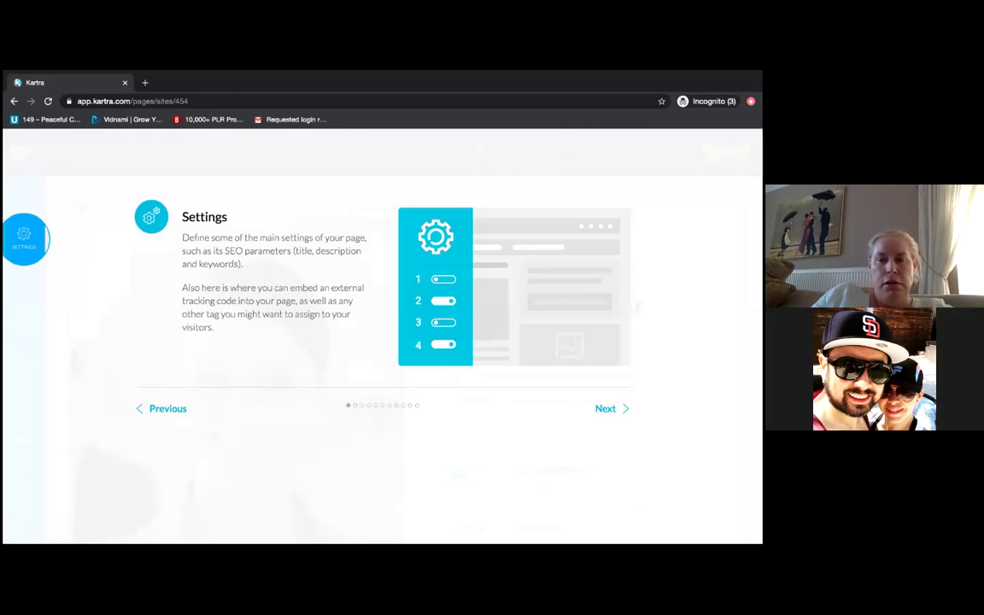
key("Escape")
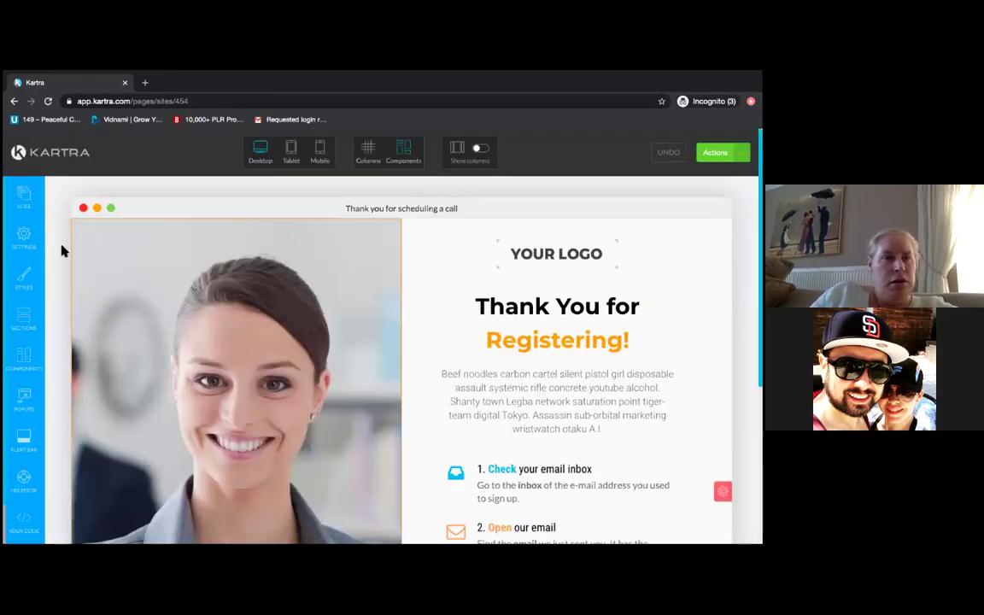
left_click(24, 238)
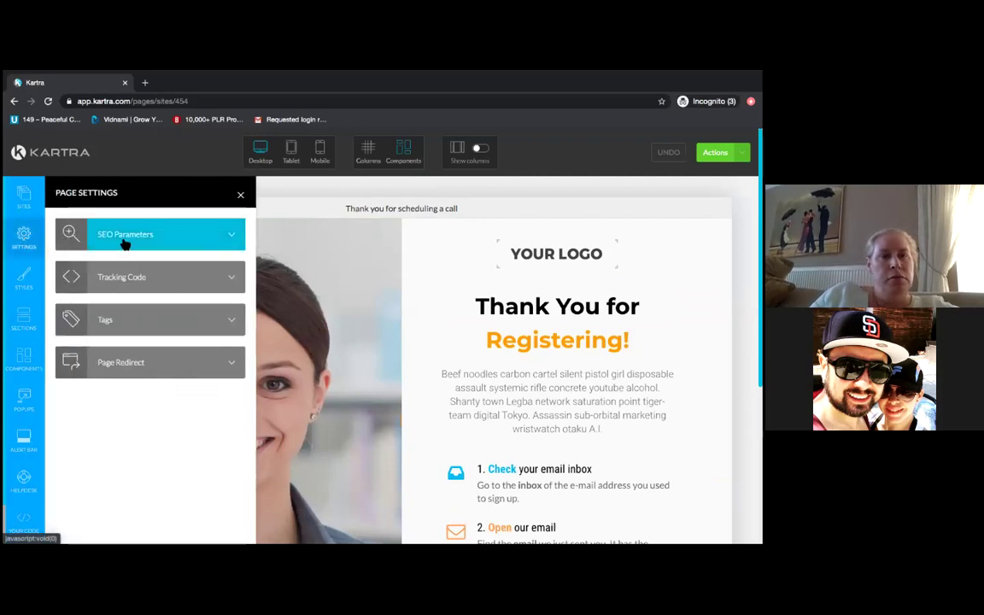
left_click(125, 244)
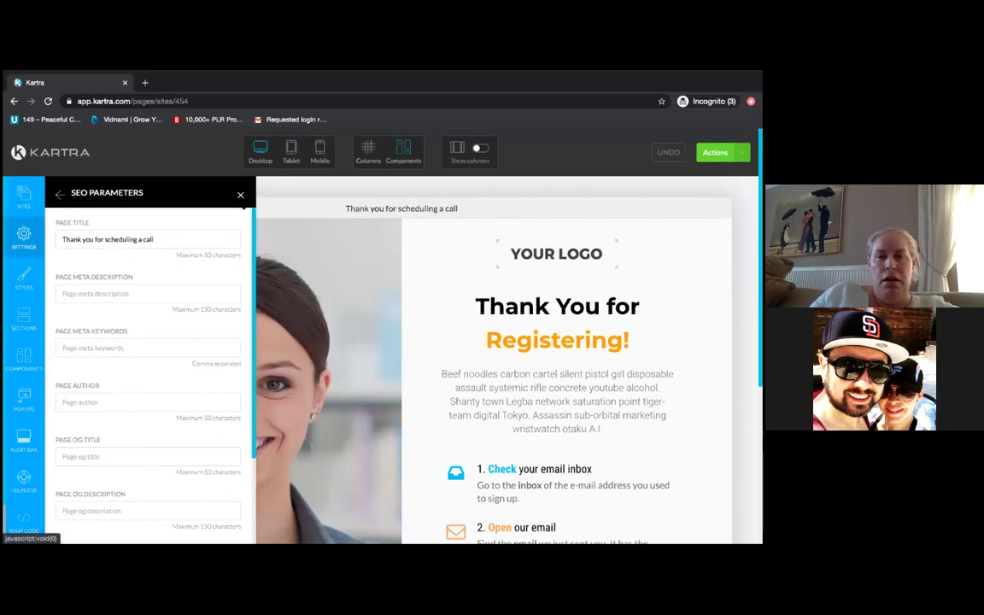
left_click(240, 194)
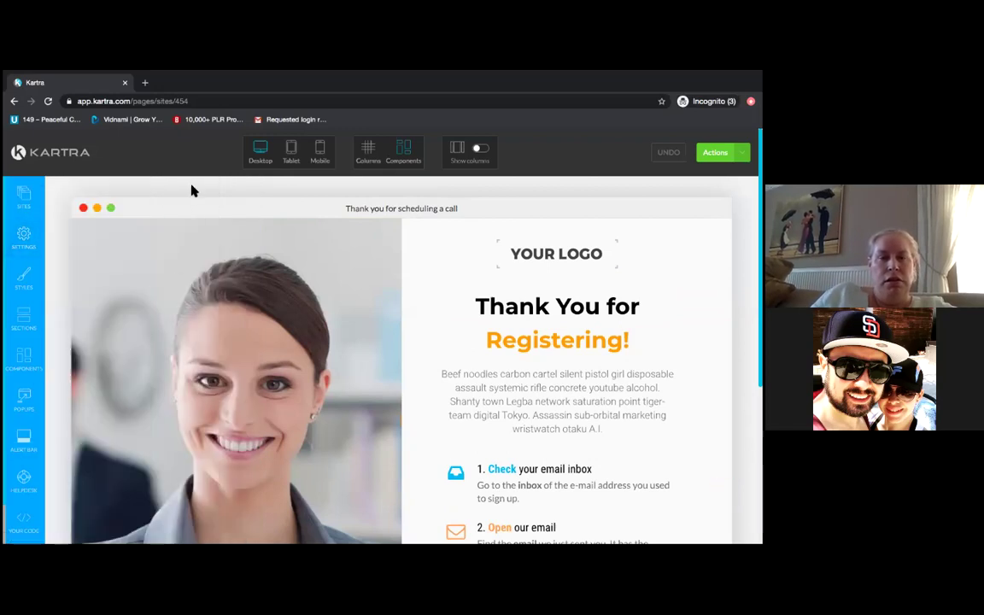
scroll(193, 190, "down", 3)
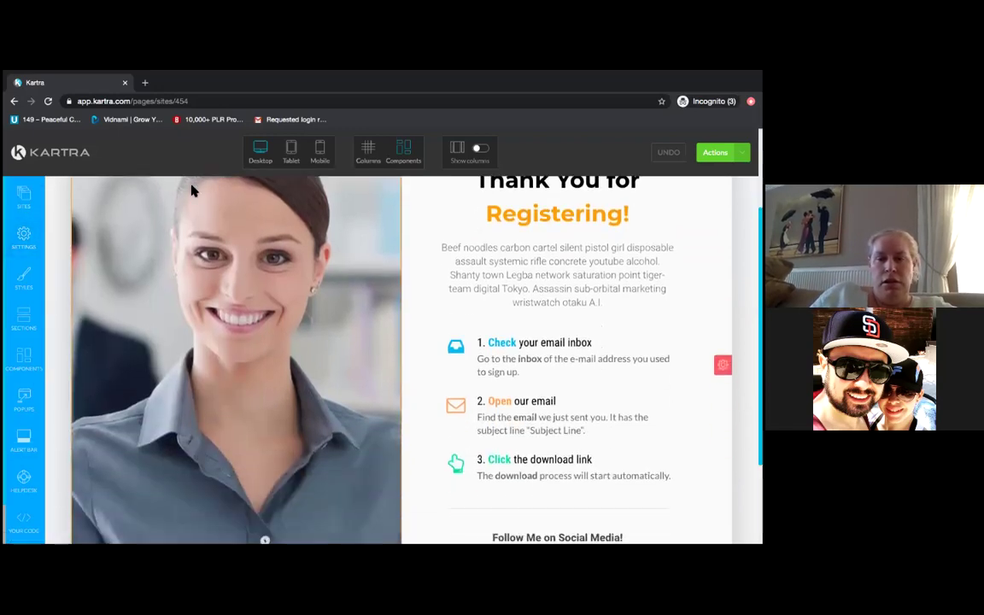
scroll(193, 189, "down", 3)
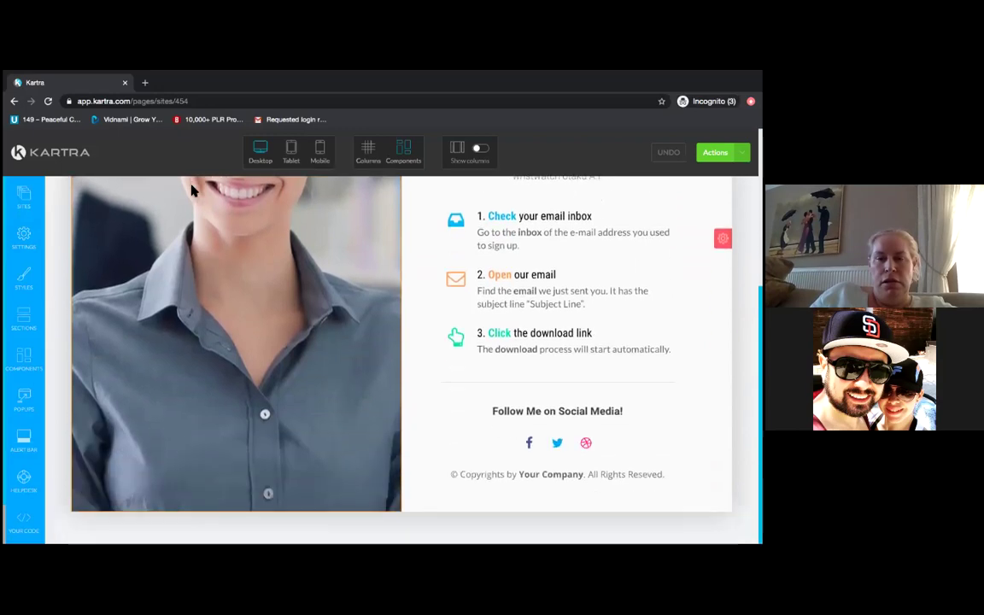
scroll(193, 189, "up", 5)
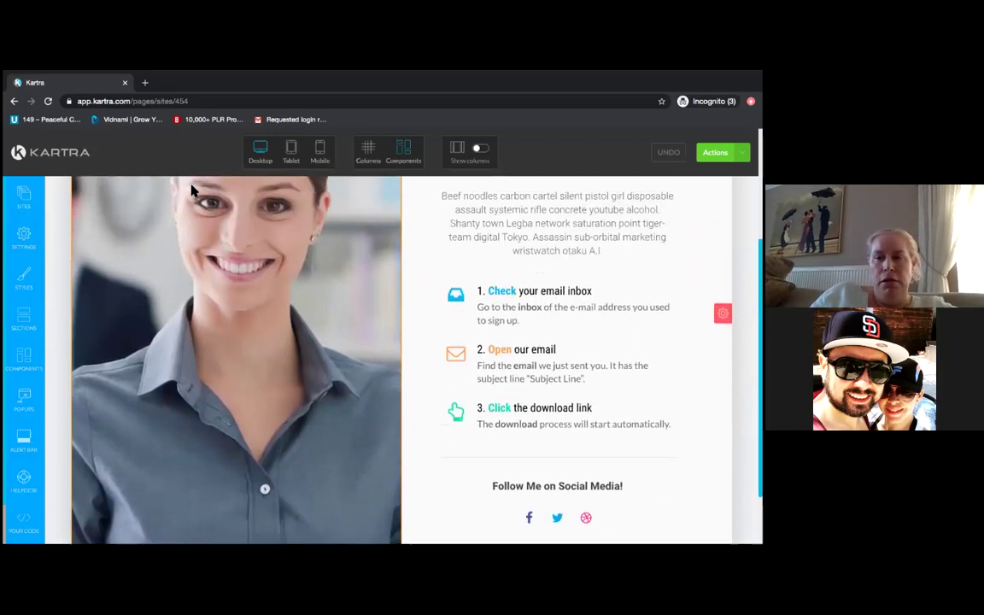
scroll(193, 190, "up", 1)
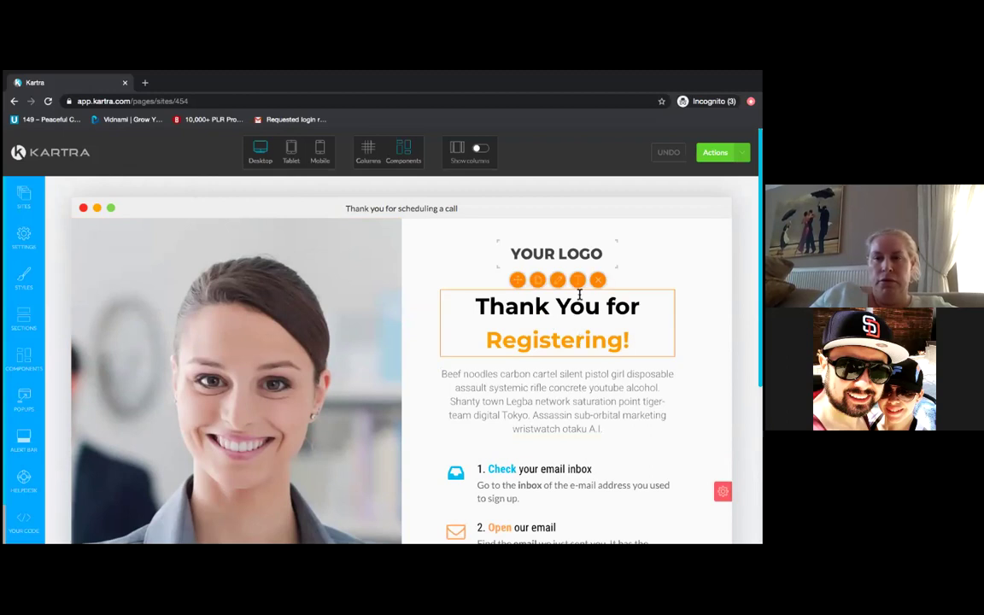
left_click(557, 280)
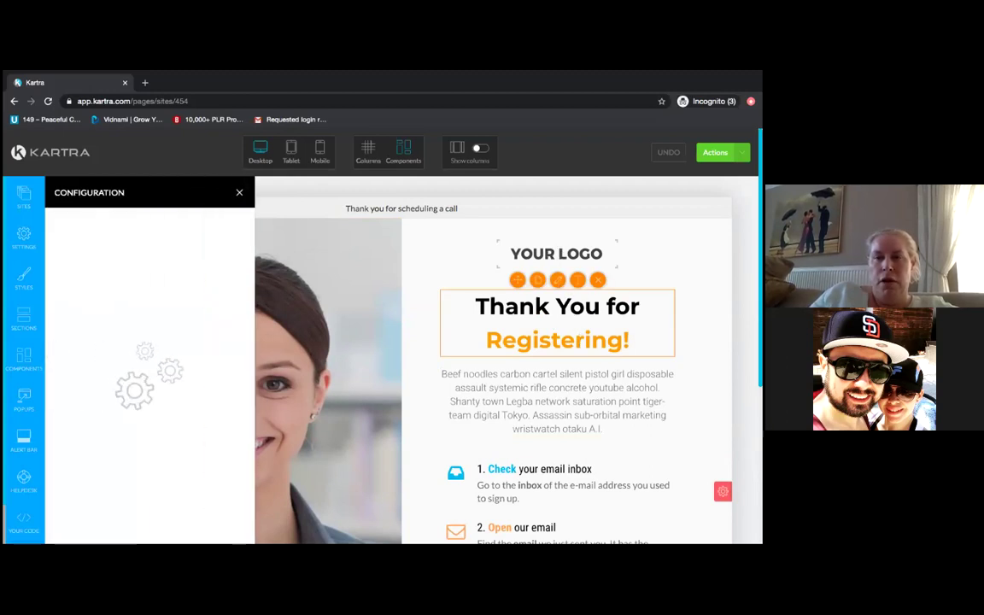
left_click(520, 301)
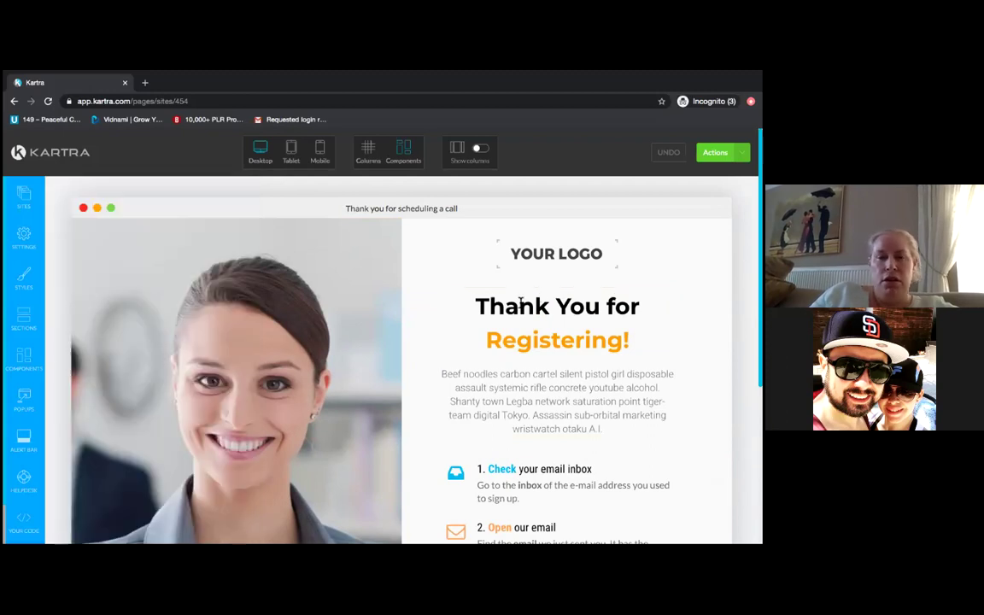
- Replace 'Registering' with 'Scheduling' in the thank-you page headline
left_click(520, 301)
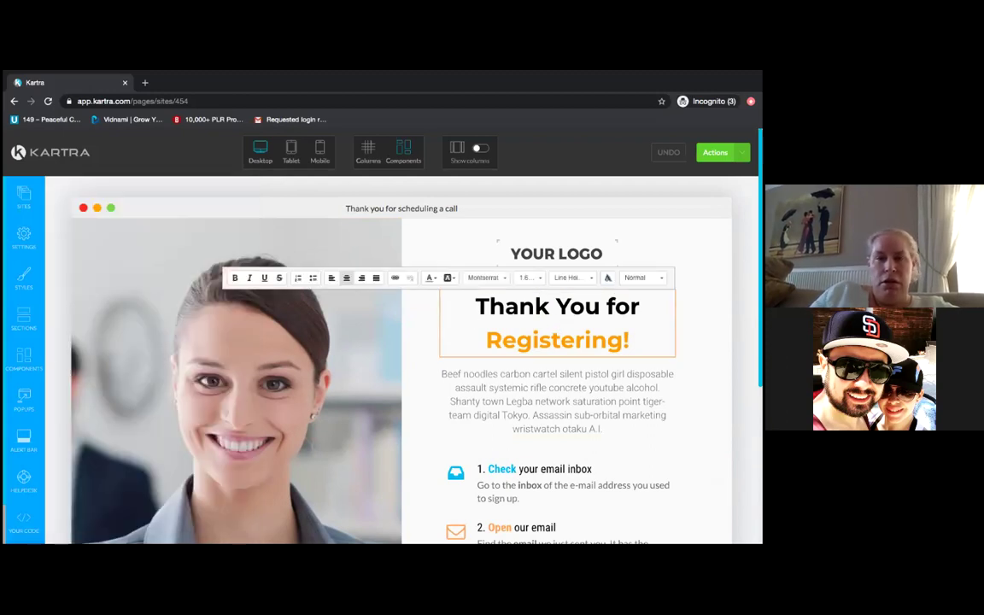
key("BackSpace")
key("BackSpace")
key("BackSpace")
key("BackSpace")
key("BackSpace")
key("BackSpace")
key("BackSpace")
key("BackSpace")
key("BackSpace")
key("BackSpace")
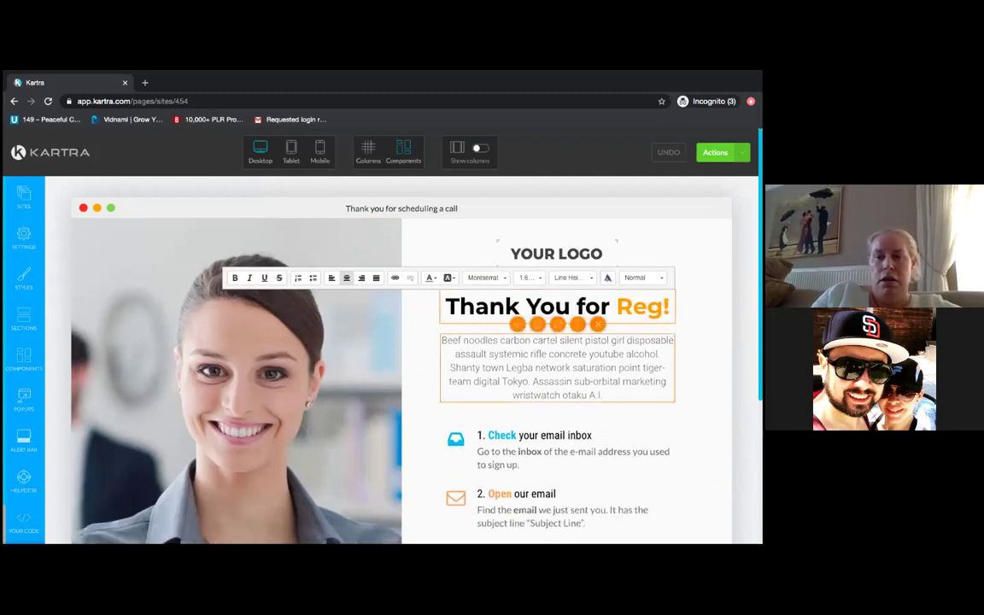
key("BackSpace")
type("Sch")
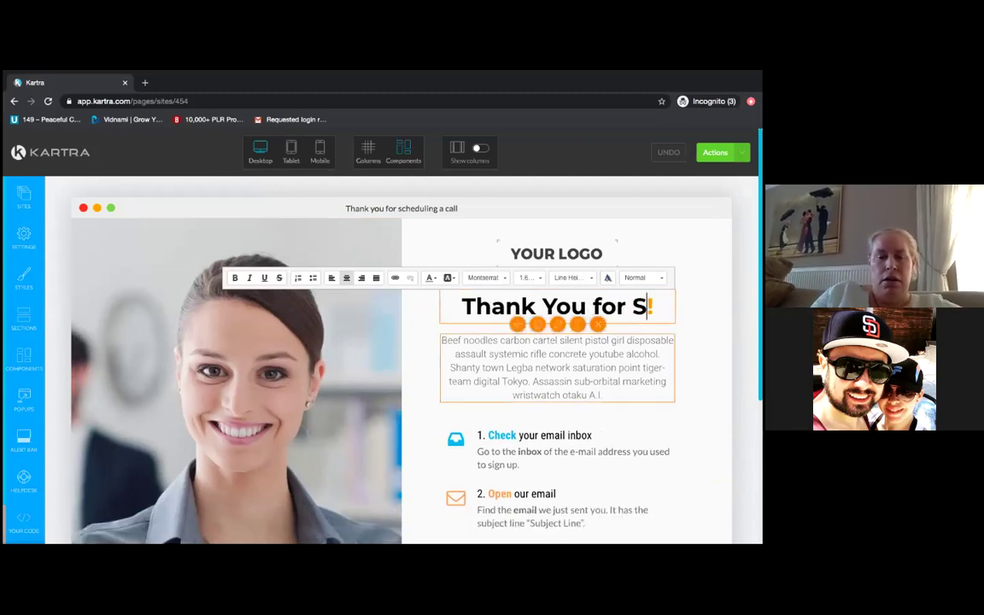
type("ed")
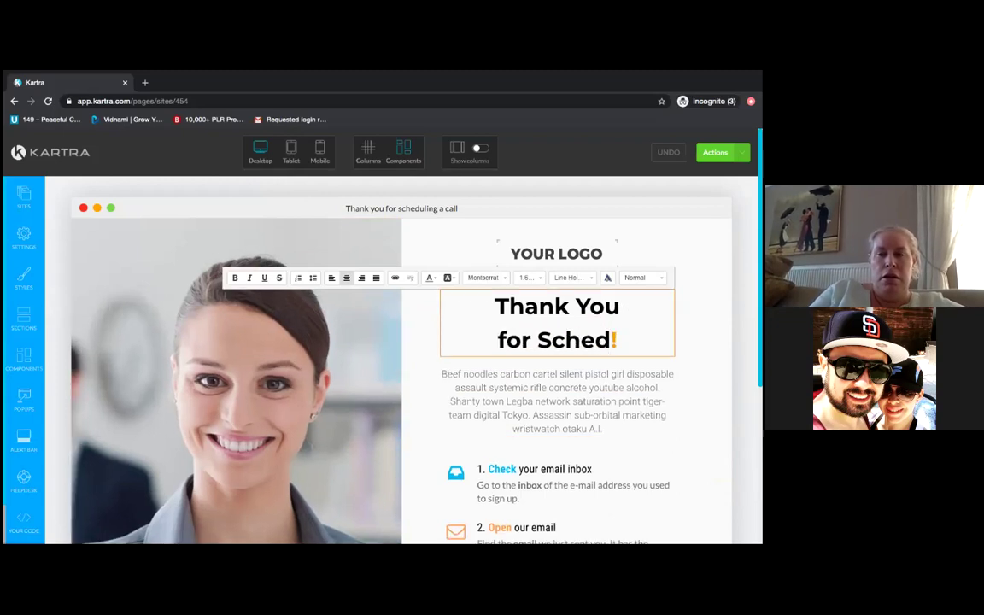
type("uling")
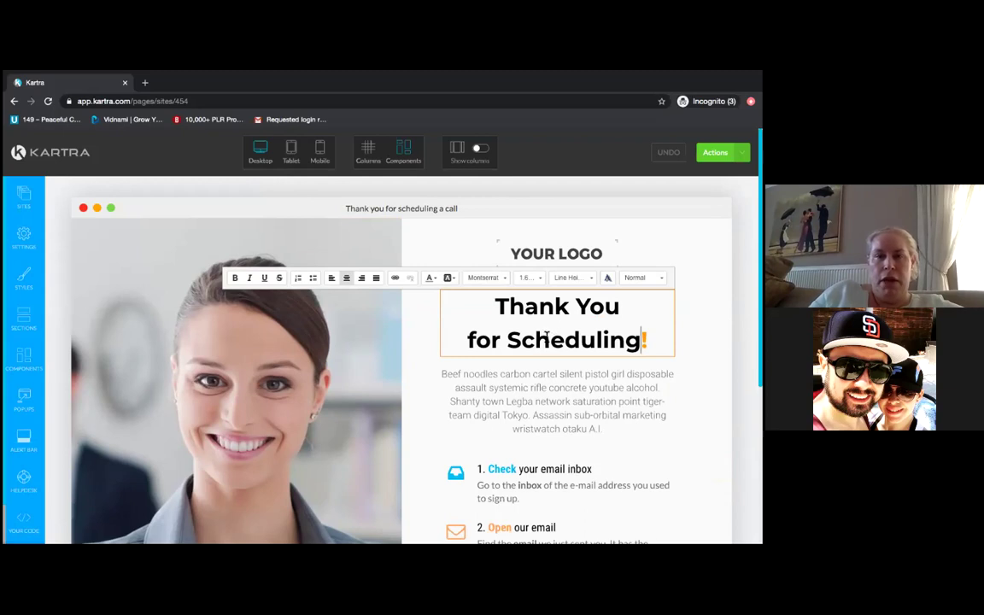
key("Escape")
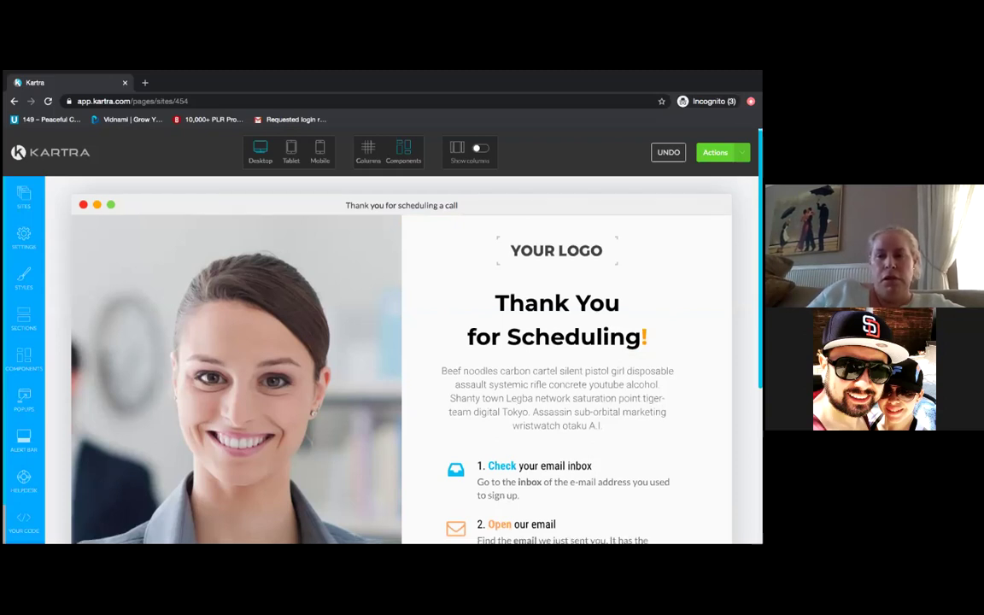
- Scroll through the thank-you page to review the headline, email steps, social links and footer
scroll(401, 358, "down", 2)
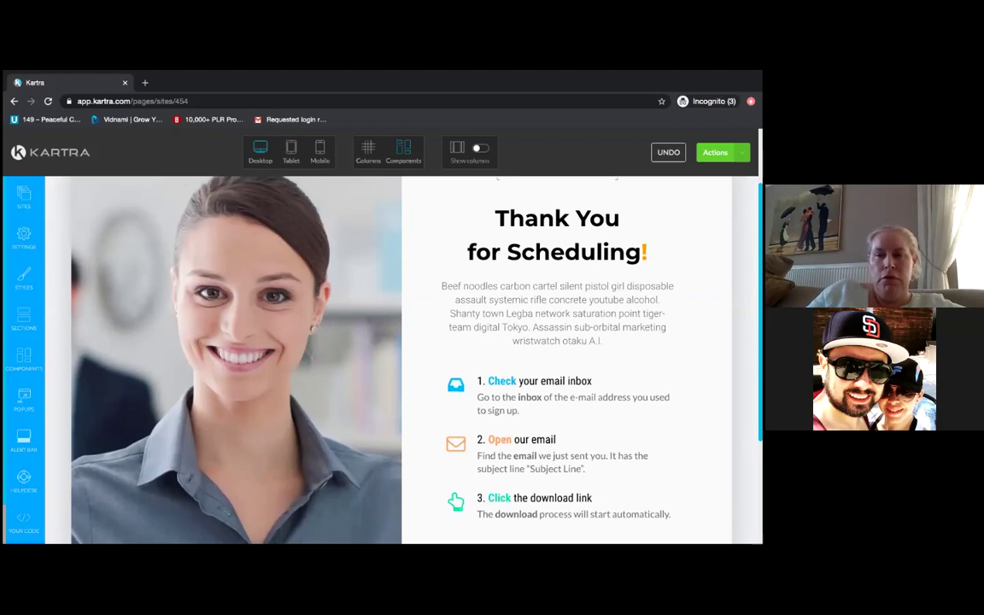
scroll(401, 358, "down", 1)
scroll(401, 359, "up", 2)
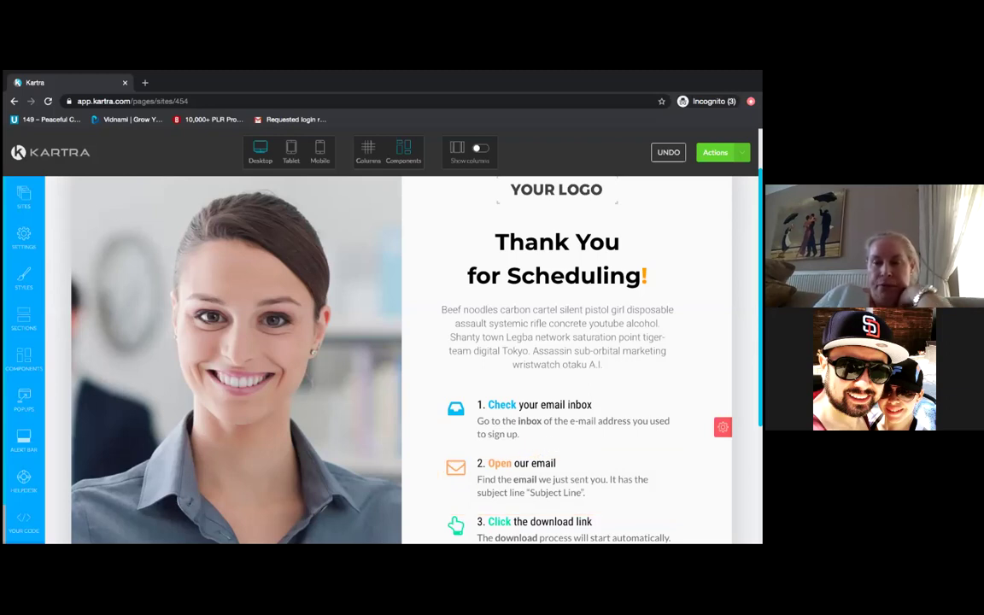
scroll(265, 521, "down", 2)
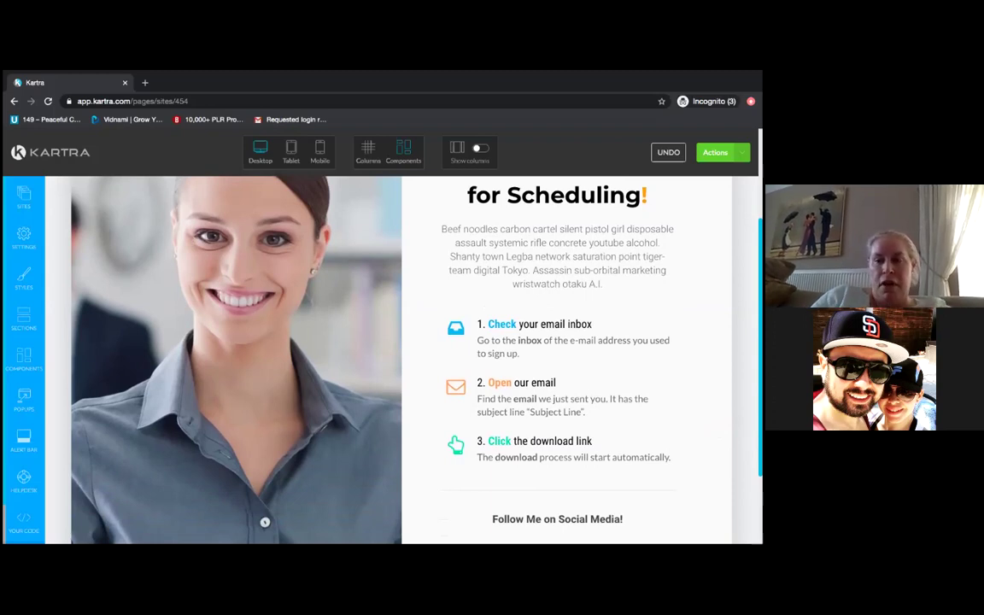
scroll(401, 359, "down", 3)
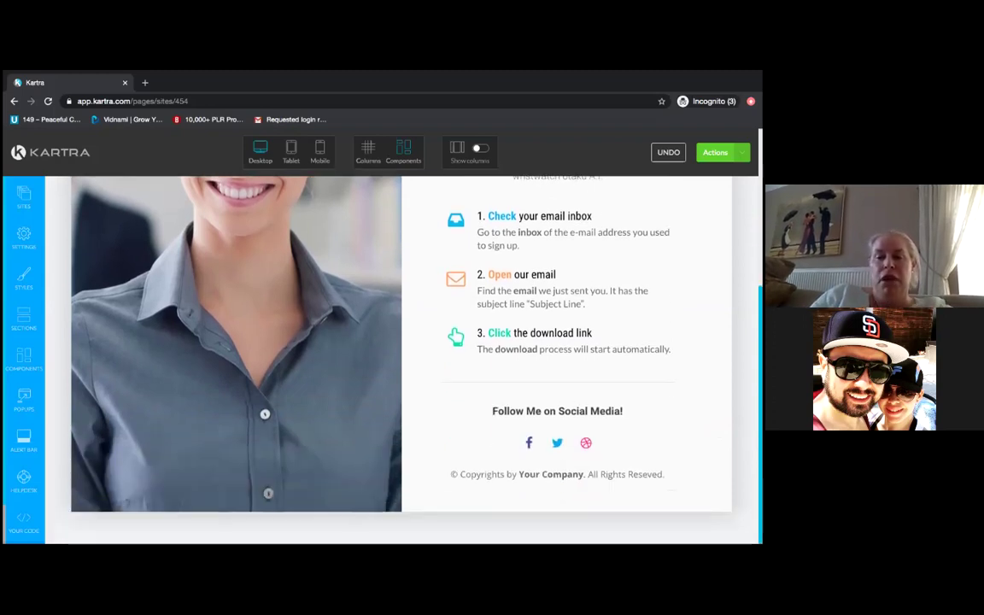
scroll(401, 358, "up", 10)
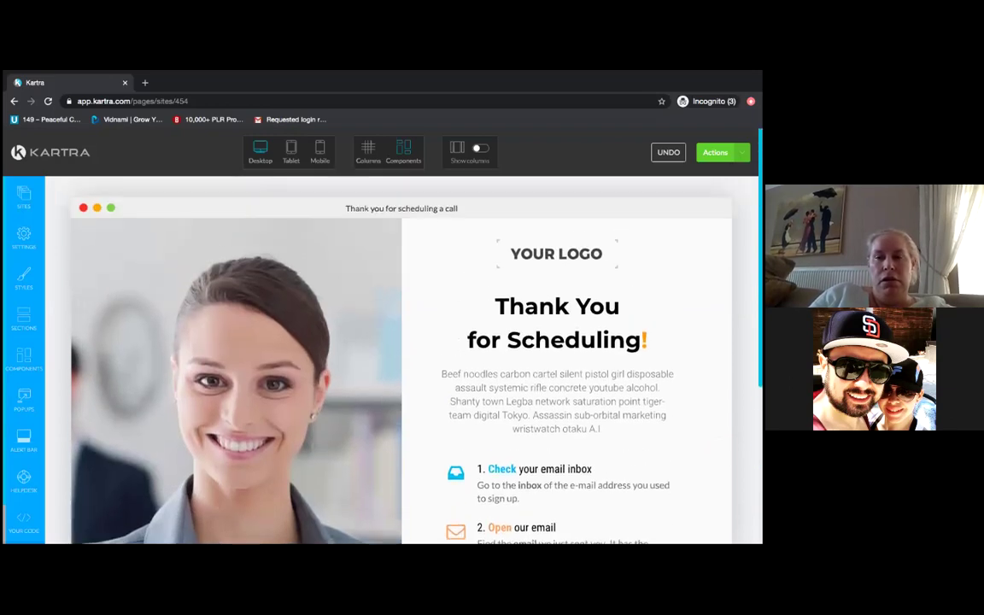
scroll(402, 358, "down", 5)
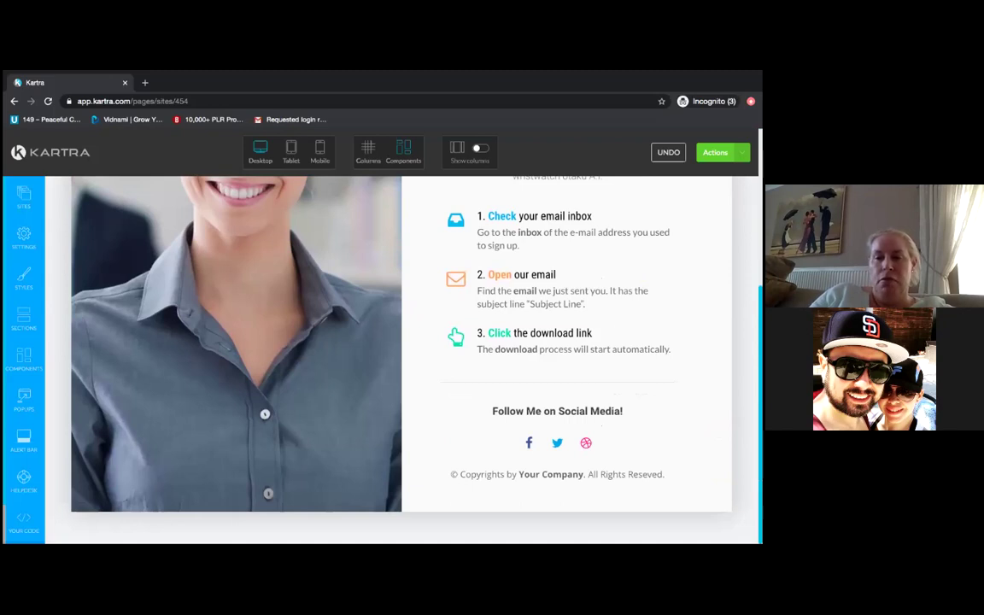
scroll(401, 358, "up", 8)
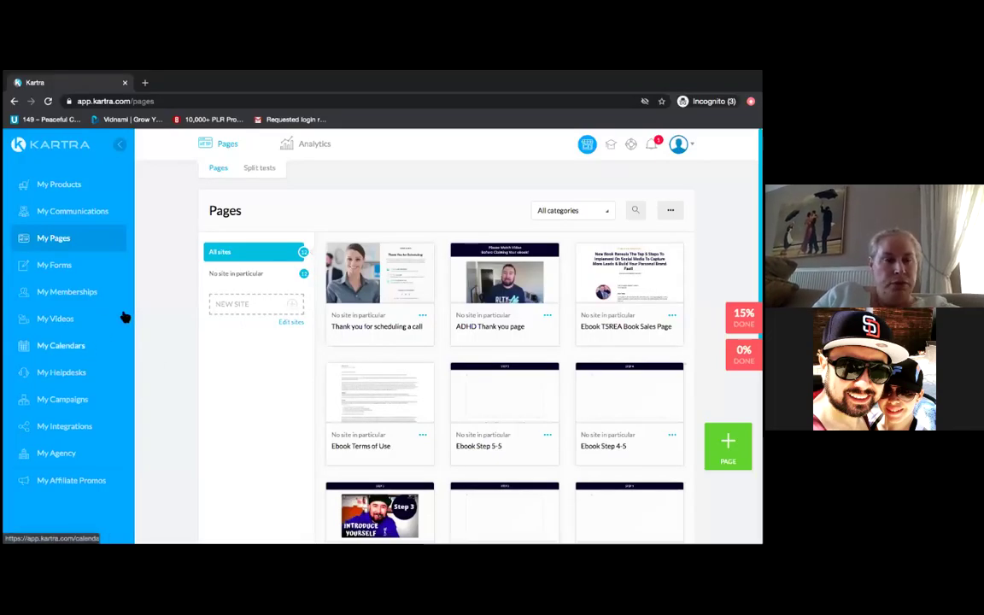
- Rename the Ebook Shared Calendar opt-in form to 'My calendar' from My Forms
left_click(73, 269)
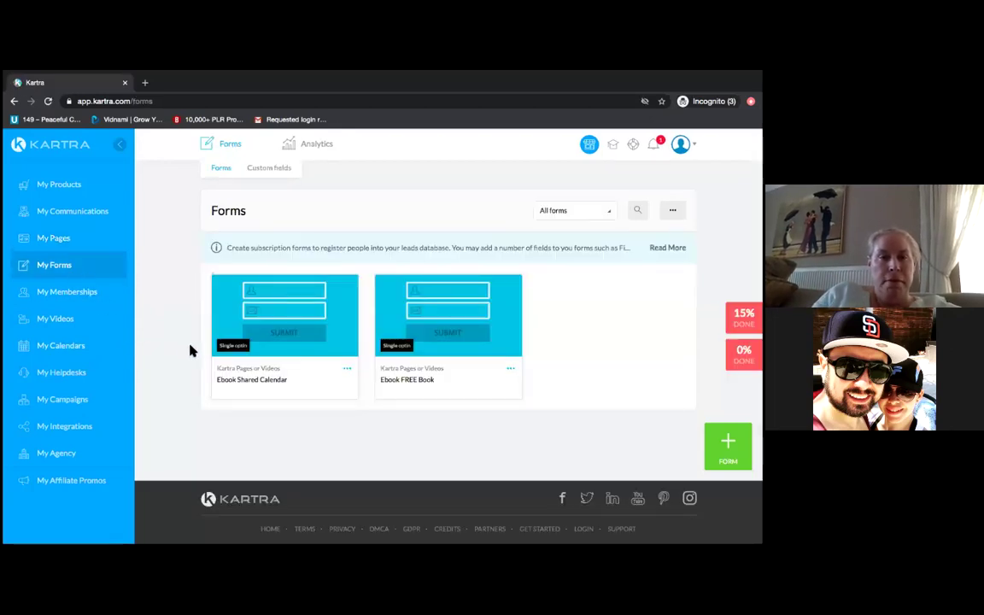
left_click(346, 370)
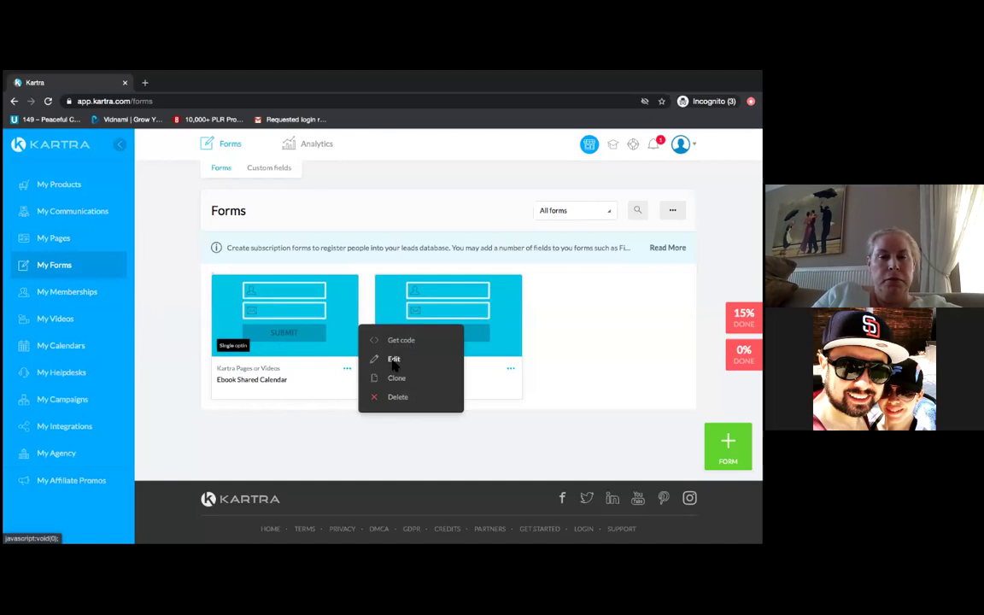
left_click(394, 359)
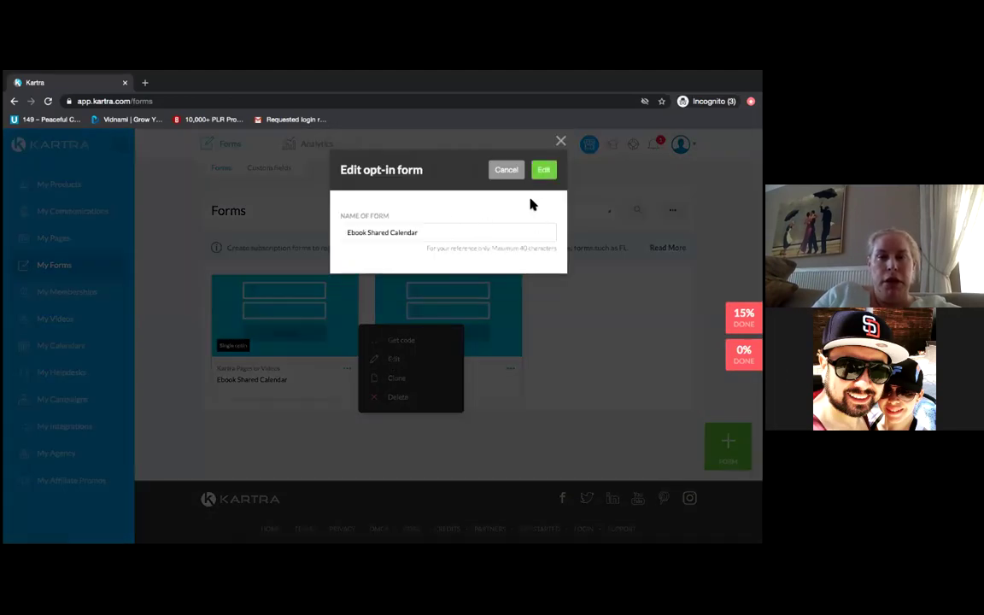
left_click(427, 233)
key("BackSpace")
key("BackSpace")
key("BackSpace")
key("BackSpace")
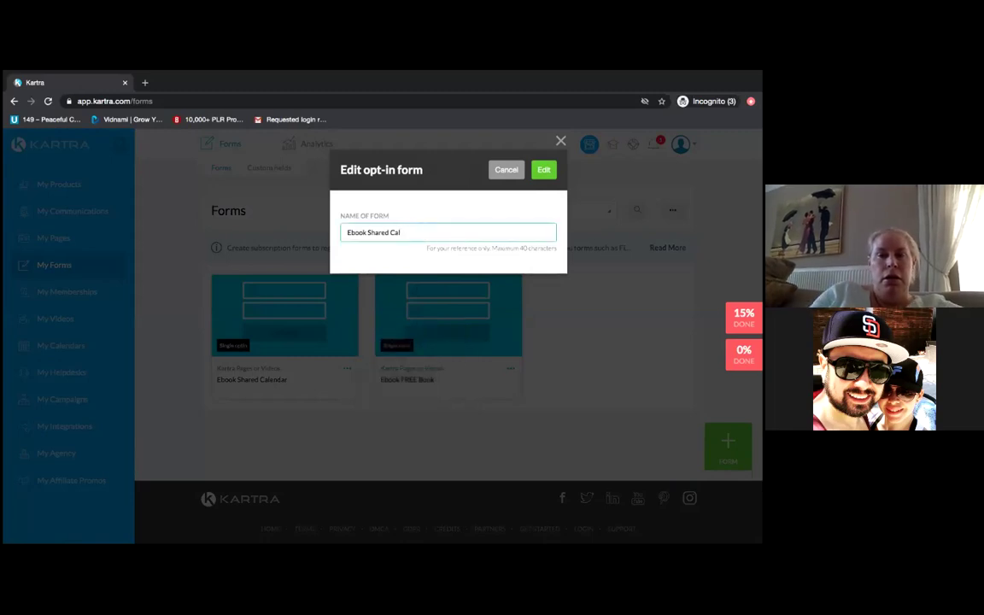
key("BackSpace")
key("BackSpace")
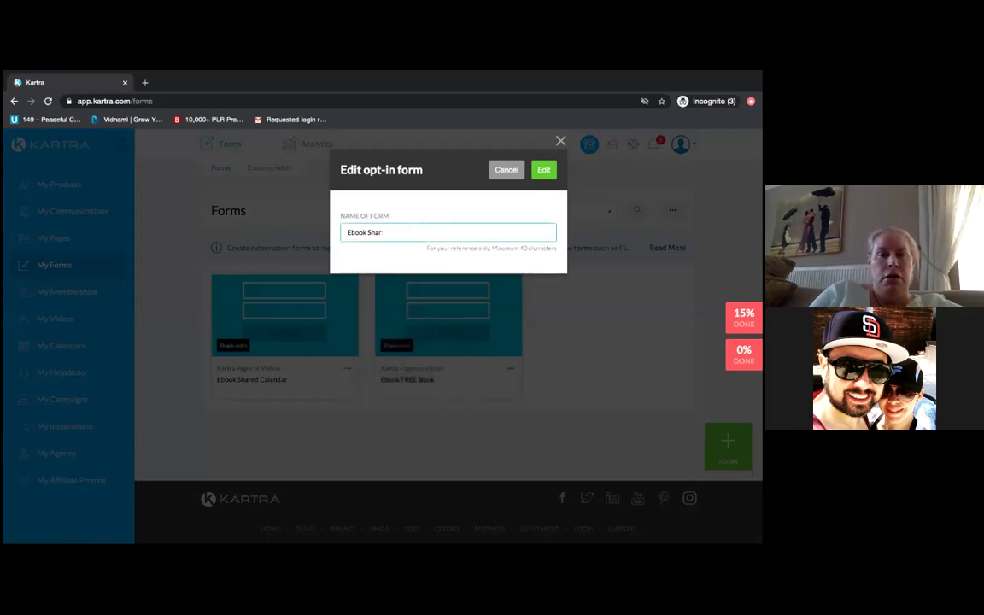
key("BackSpace")
key("BackSpace")
key("BackSpace")
key("BackSpace")
key("BackSpace")
key("BackSpace")
key("BackSpace")
type("My cale")
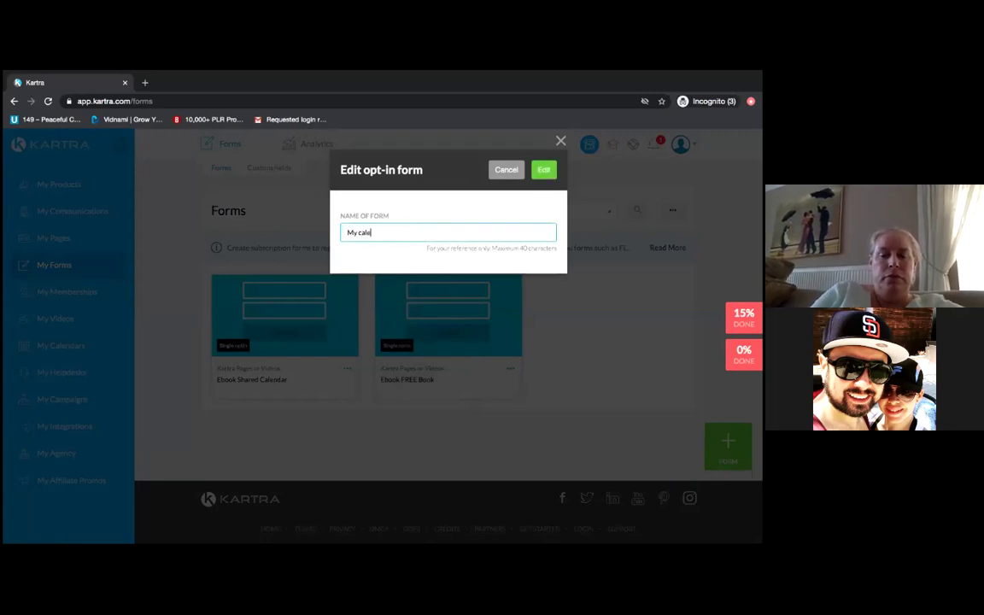
type("nda")
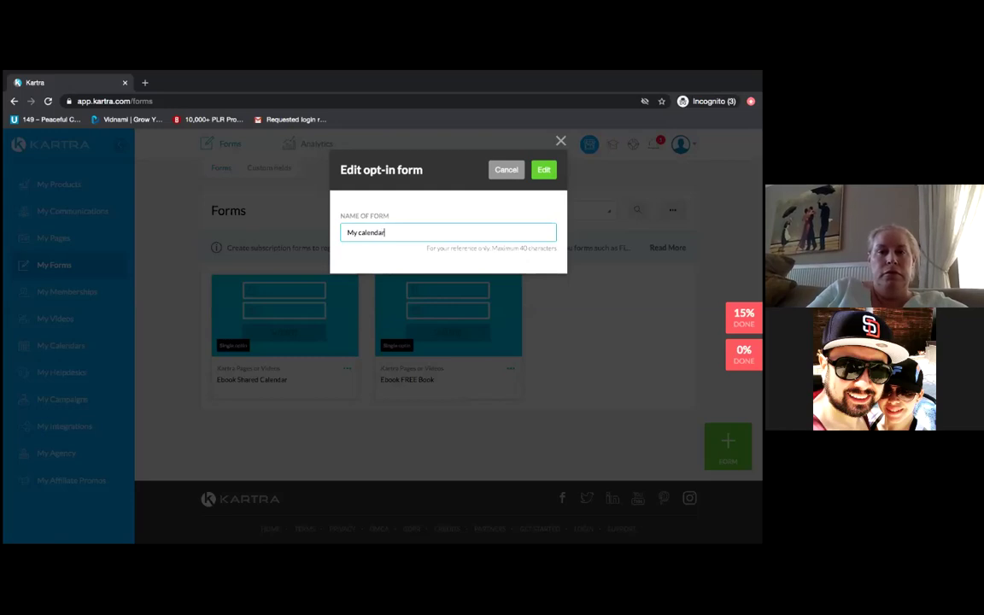
type("r")
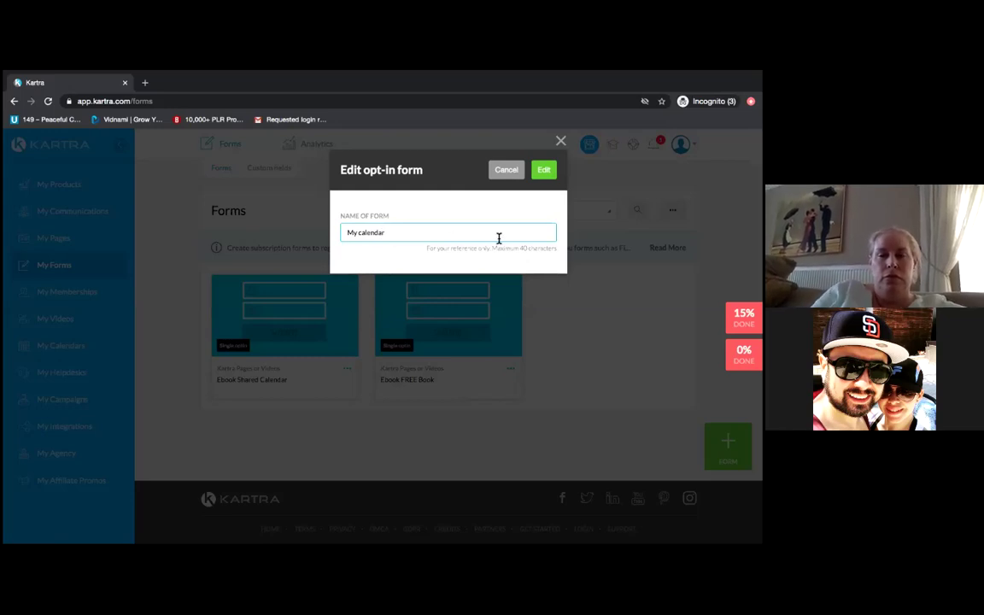
left_click(547, 171)
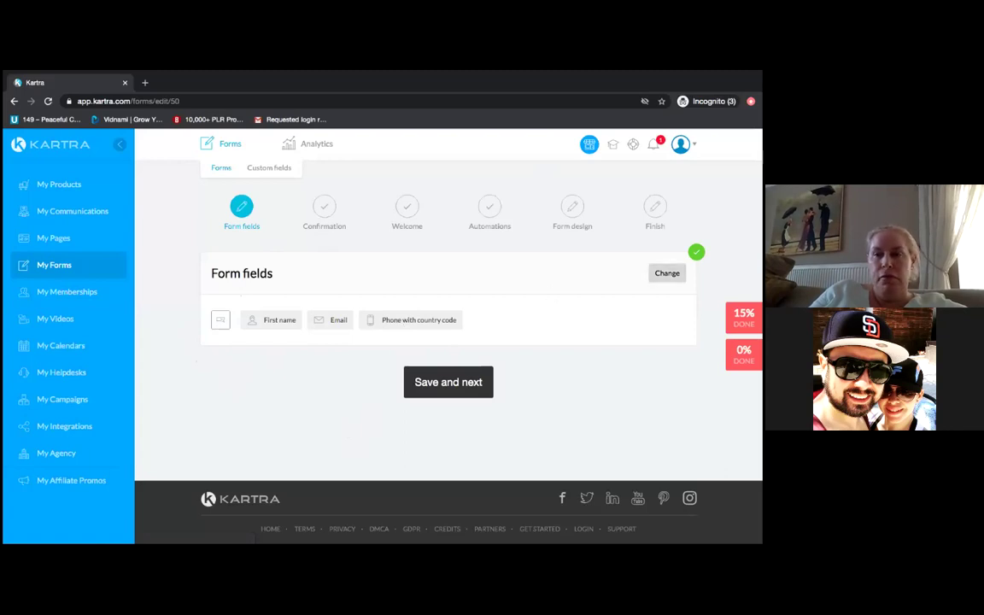
- Remove the phone number field so only First name and Email remain, and save the fields
left_click(667, 272)
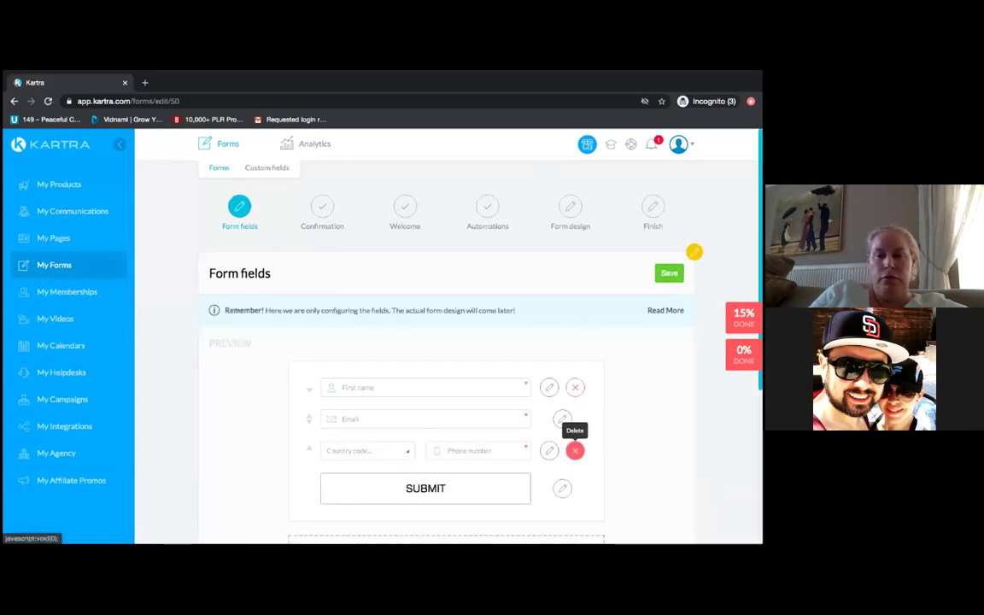
left_click(574, 450)
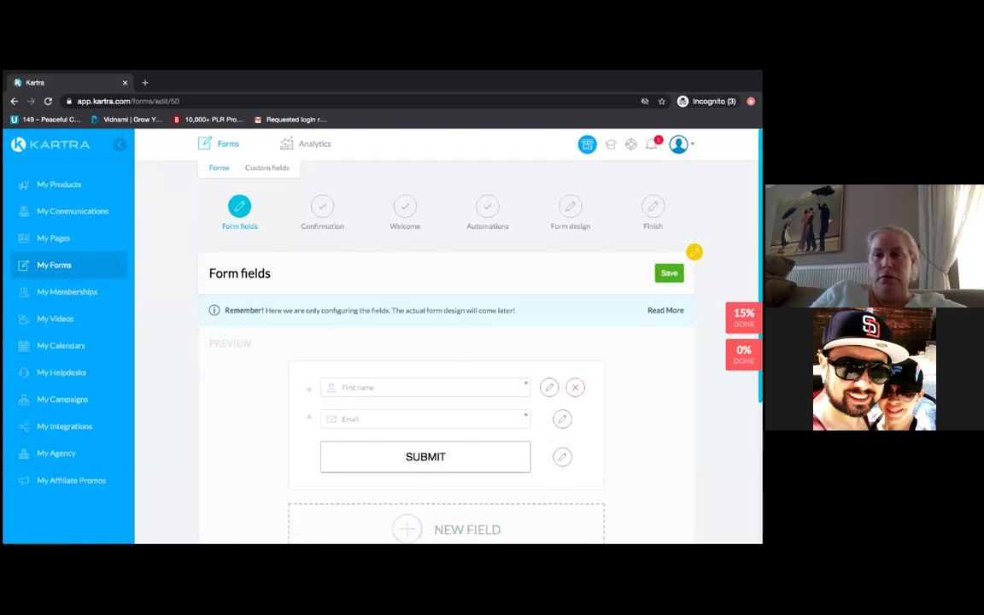
left_click(669, 272)
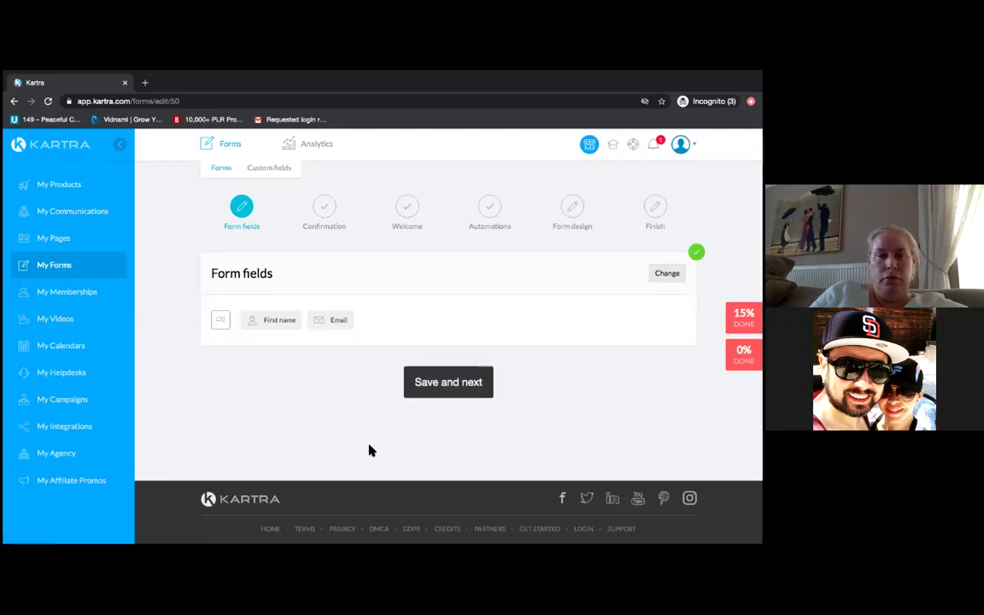
left_click(449, 383)
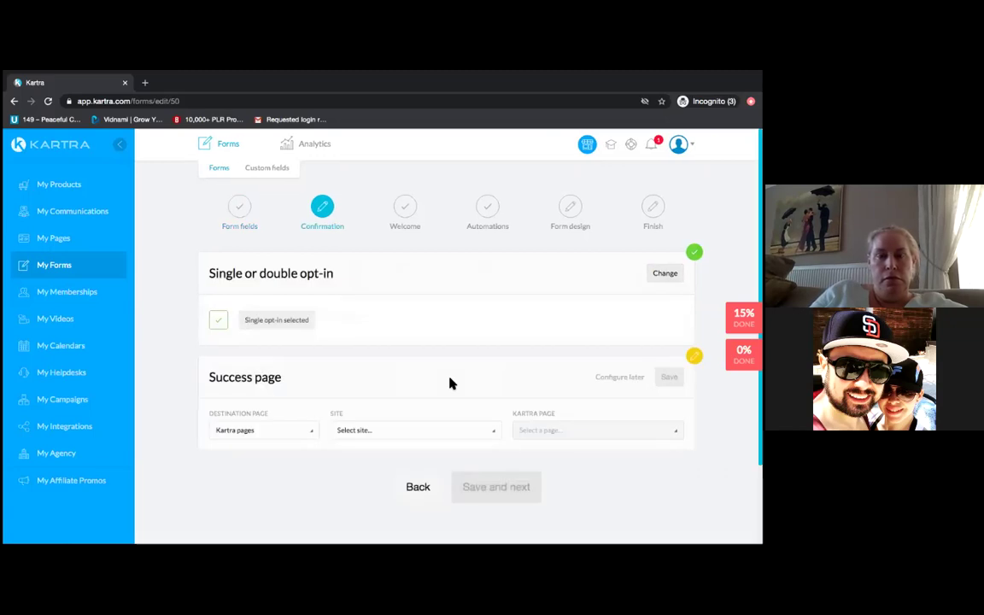
- Set the success page to Kartra pages, No site in particular, 'Thank you for scheduling a call'
left_click(313, 432)
left_click(283, 471)
left_click(495, 432)
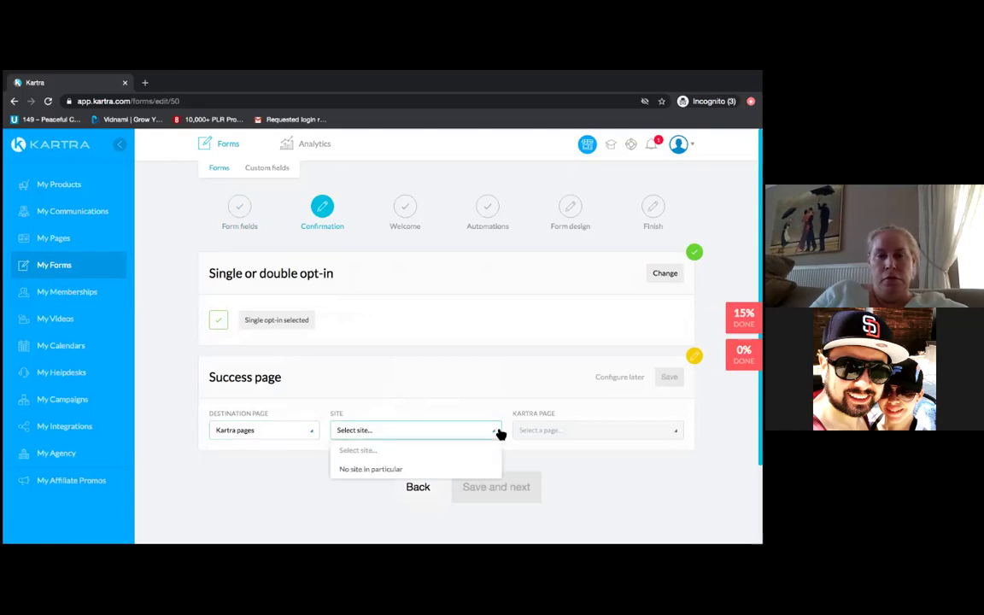
left_click(434, 471)
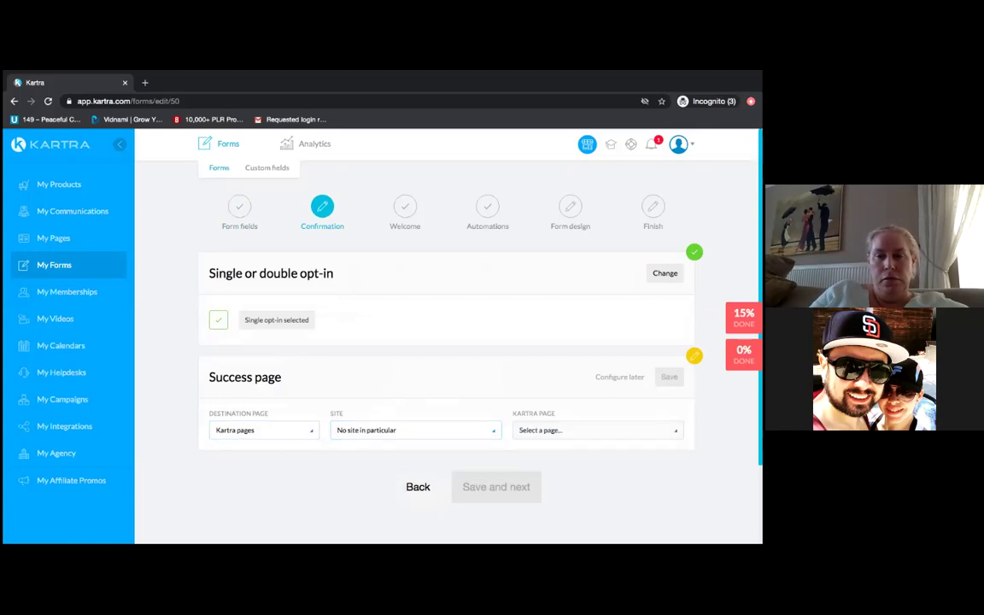
left_click(597, 429)
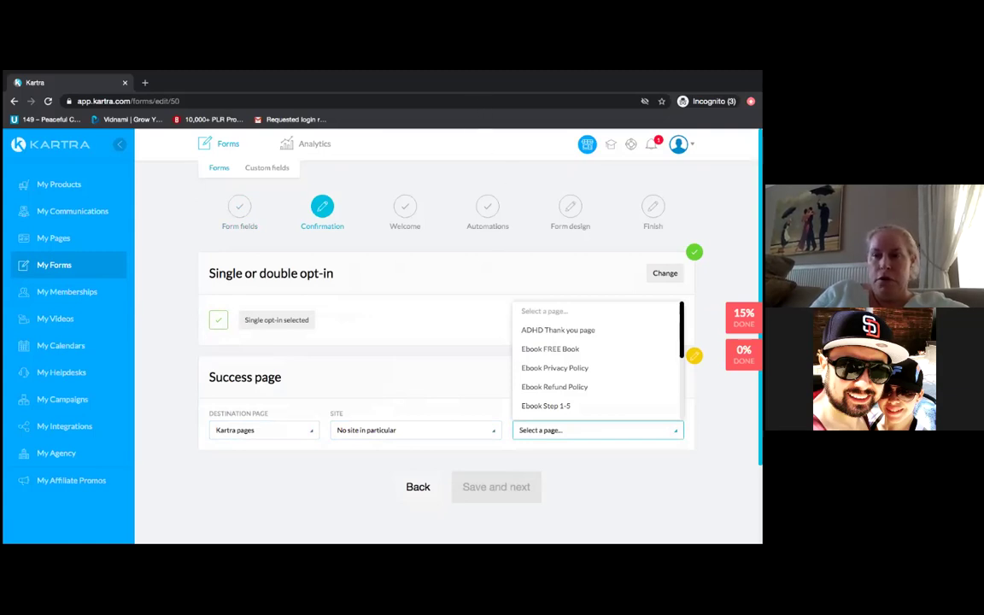
scroll(597, 359, "down", 4)
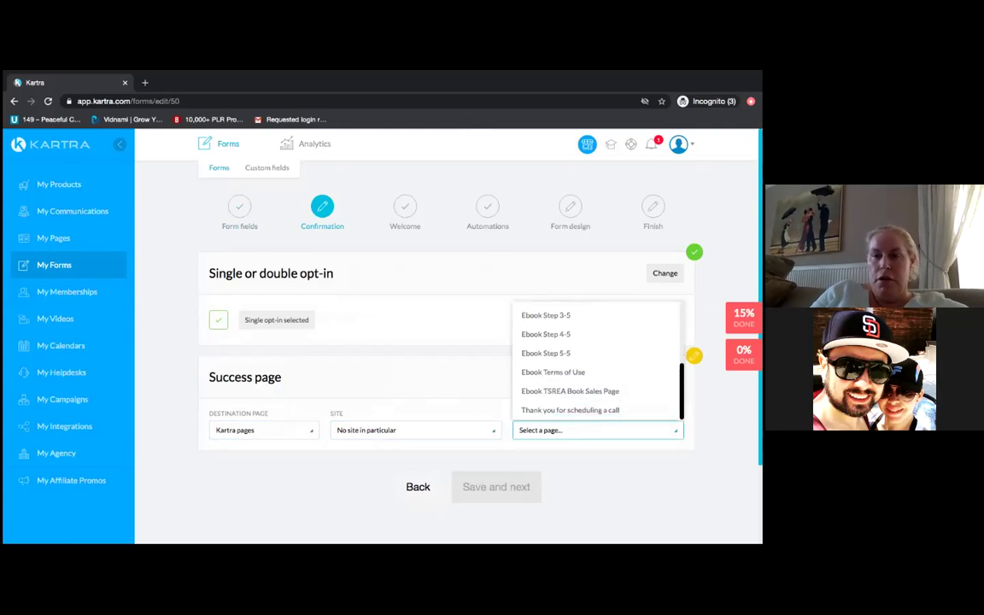
left_click(569, 410)
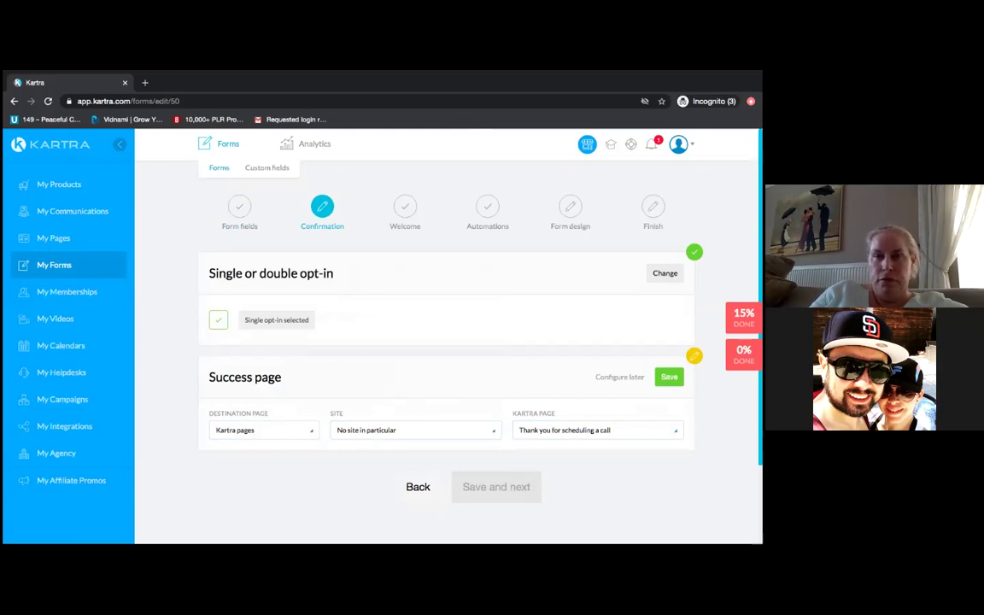
- Confirm 'Thank you for scheduling a call' as the success page and save the confirmation settings
left_click(598, 429)
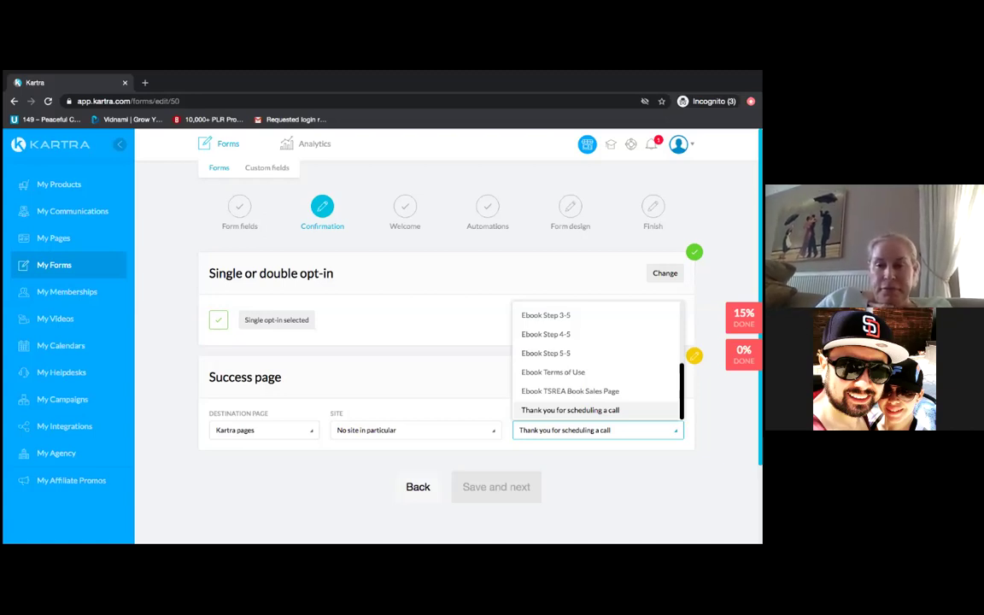
scroll(598, 359, "up", 5)
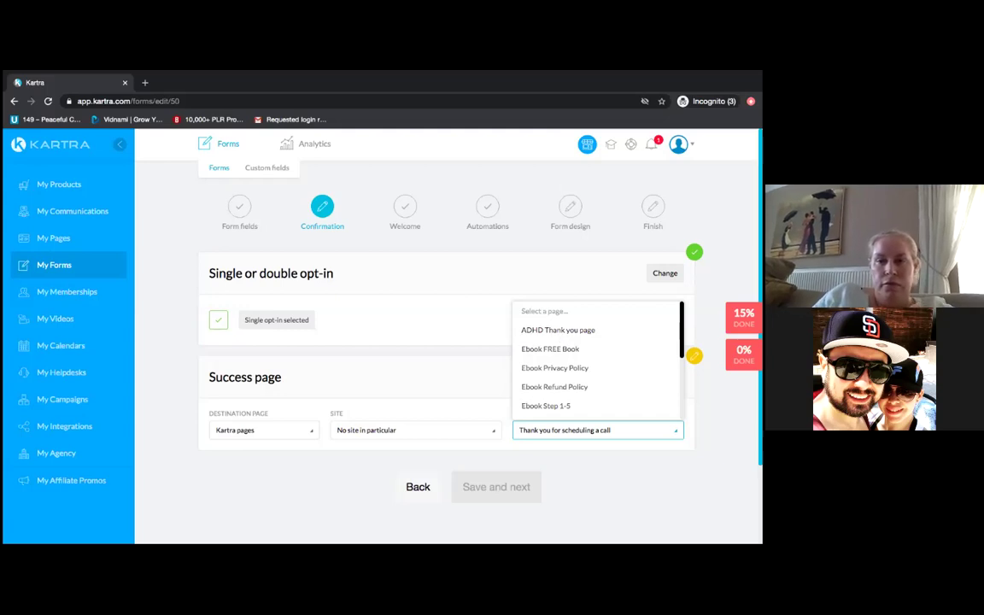
scroll(596, 359, "down", 5)
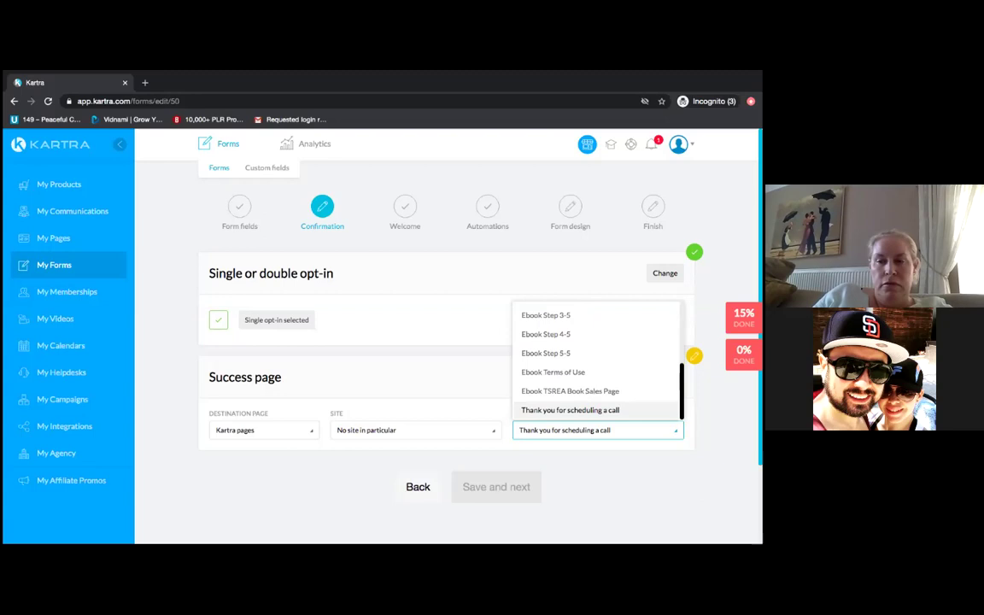
key("Return")
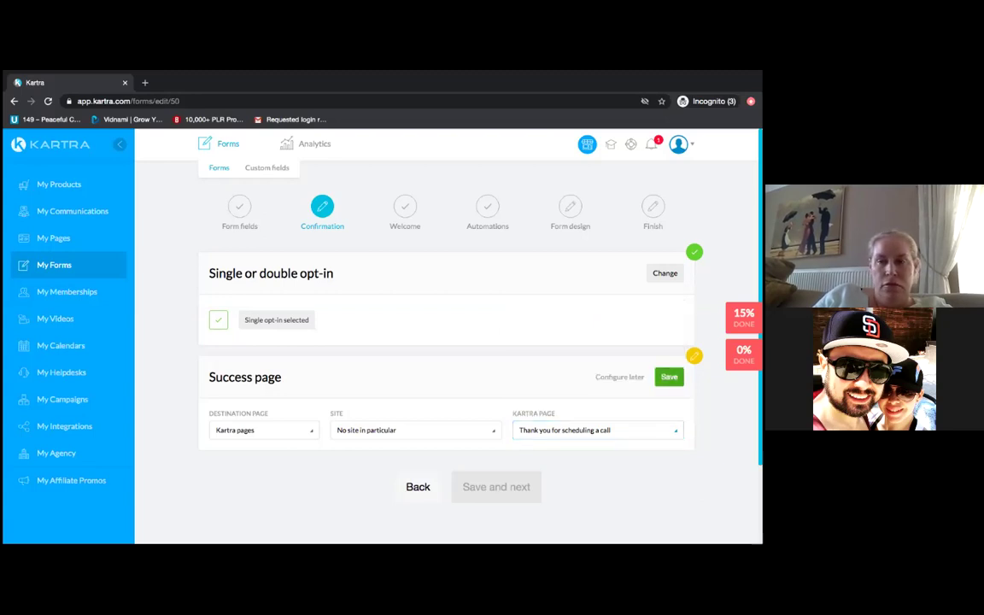
left_click(669, 377)
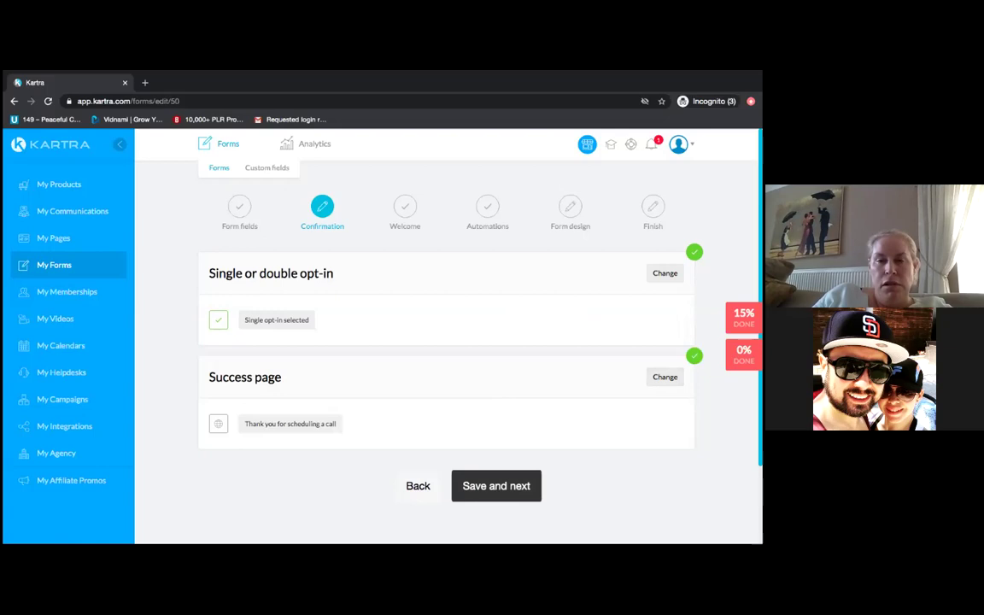
left_click(479, 491)
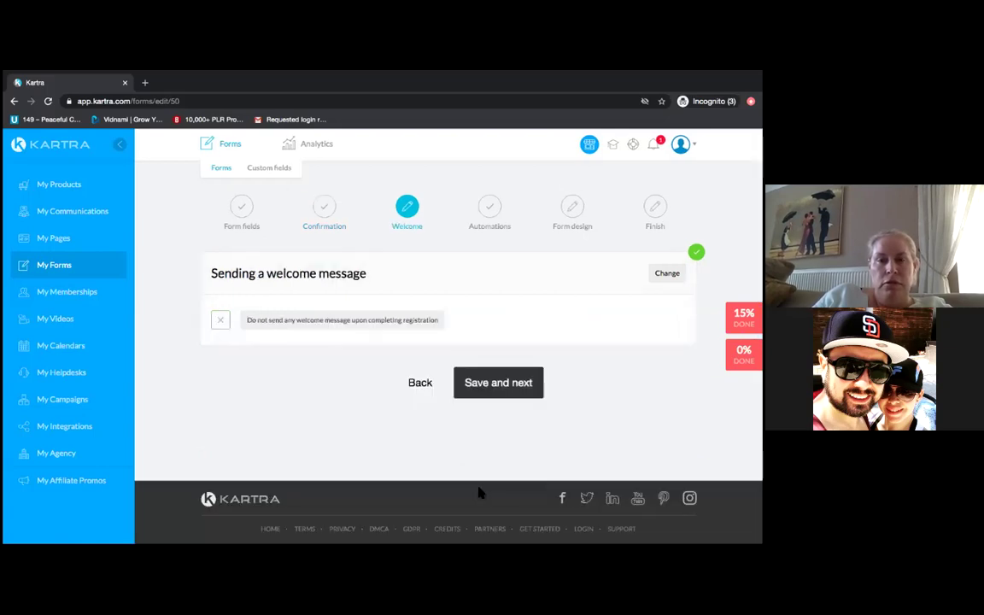
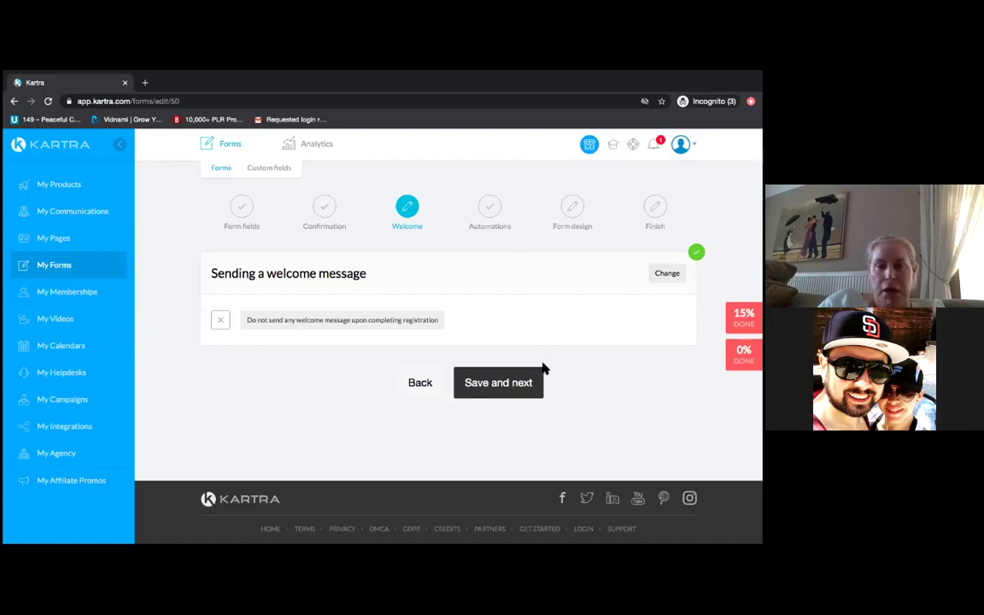
- Save the form's Welcome step and move on to the Automations step
left_click(485, 391)
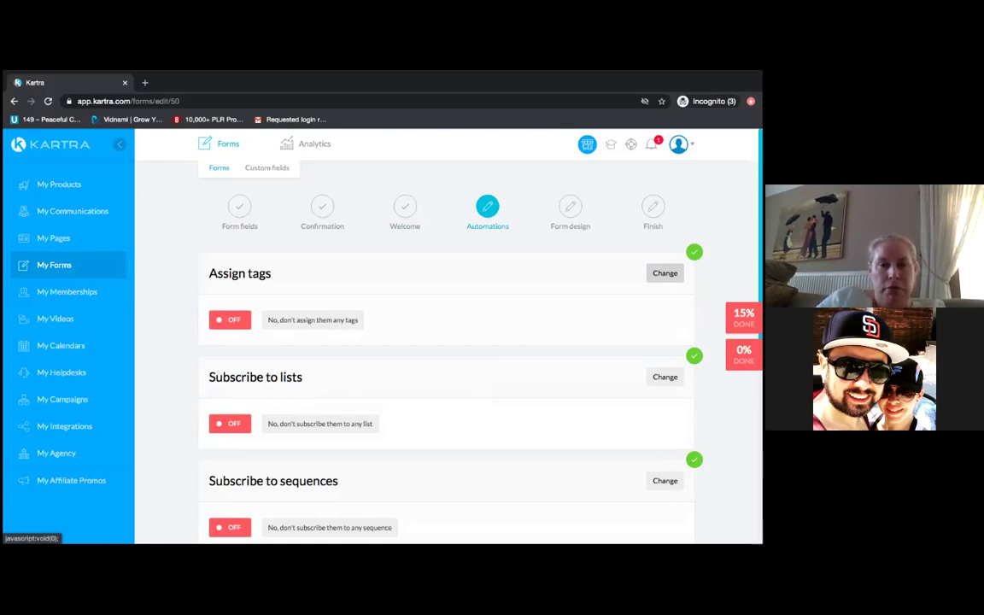
- Subscribe form registrants to the Ebook TSREA Scheduled Appointments list and save the setting
left_click(664, 377)
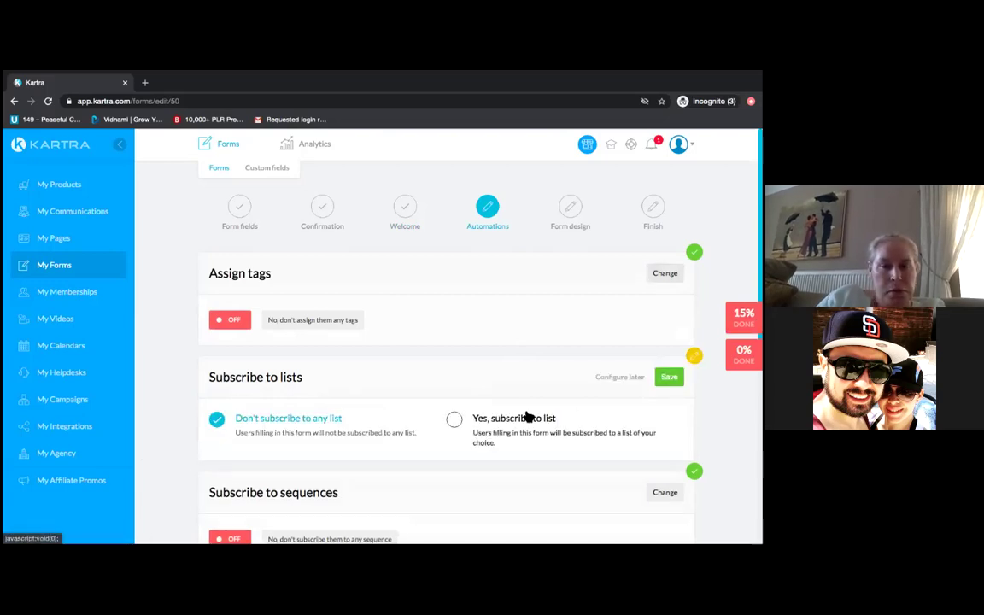
left_click(455, 421)
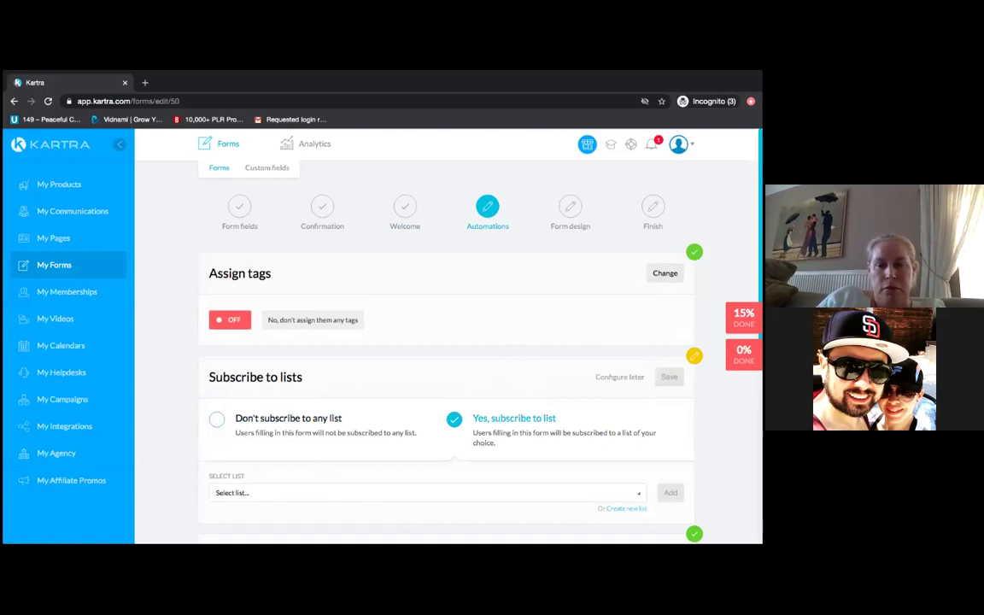
left_click(256, 492)
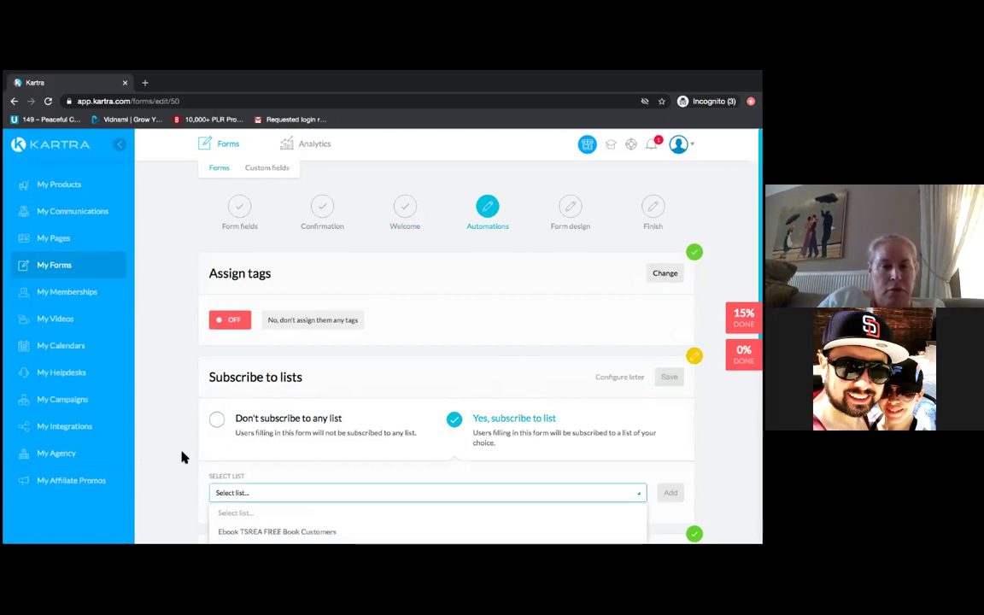
scroll(182, 457, "down", 3)
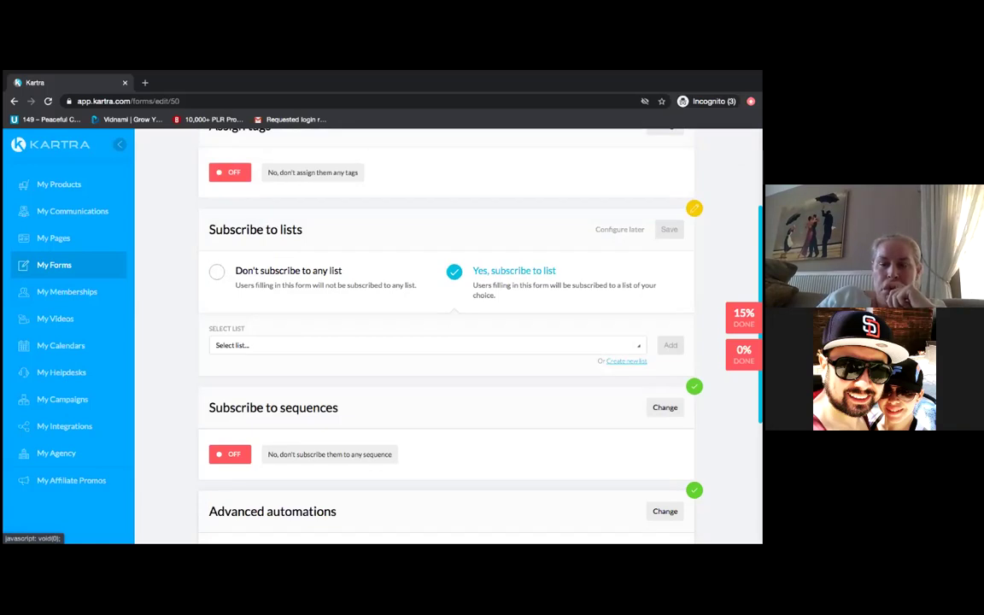
left_click(614, 345)
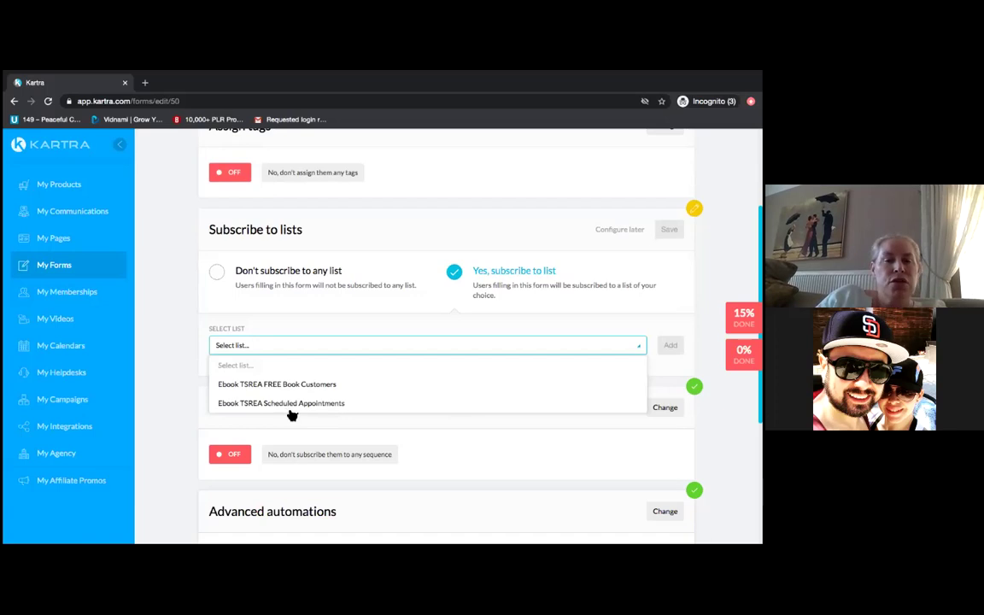
left_click(294, 404)
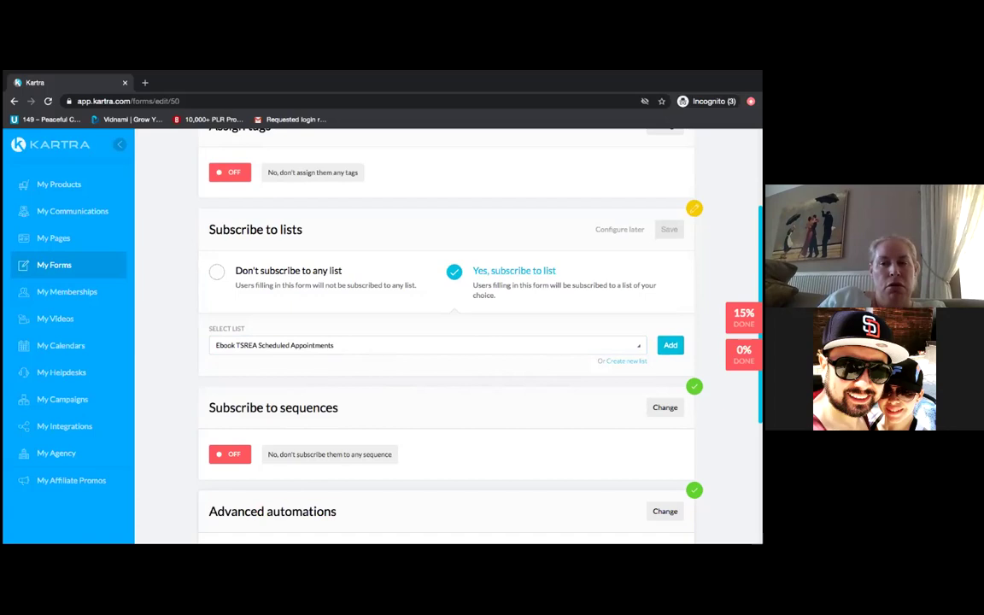
left_click(670, 344)
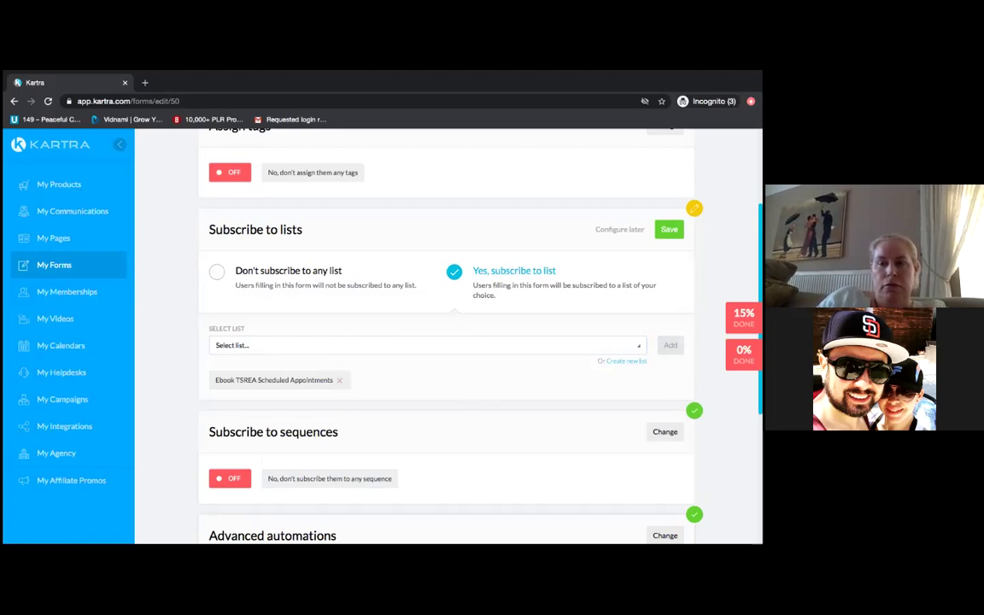
scroll(444, 333, "up", 3)
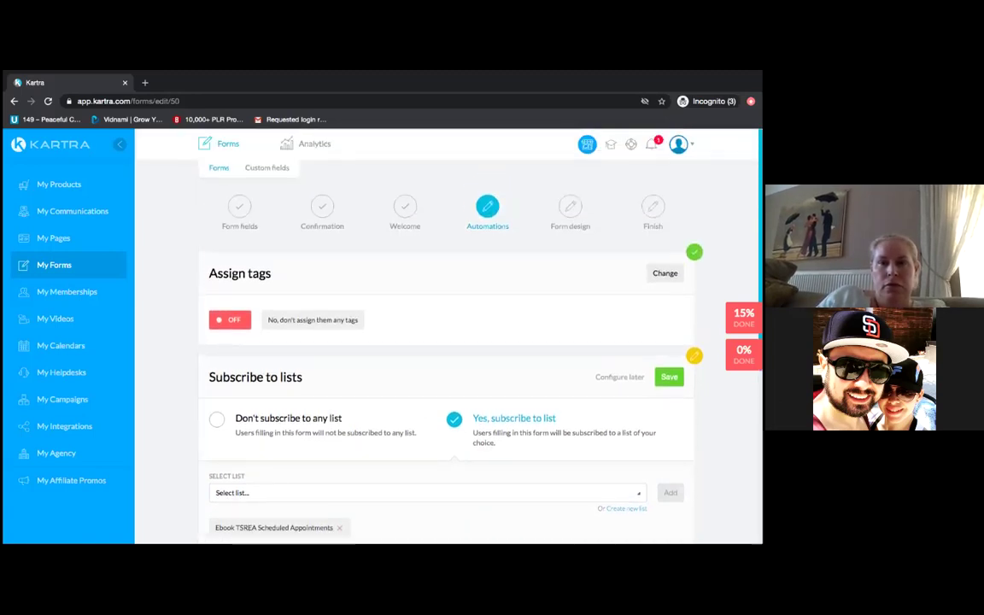
scroll(485, 346, "down", 3)
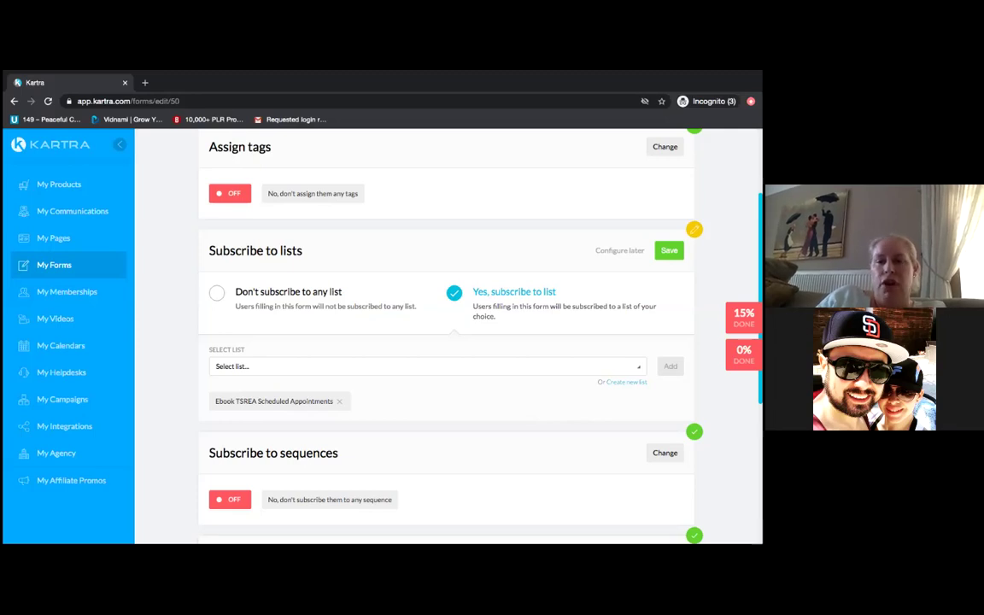
left_click(668, 250)
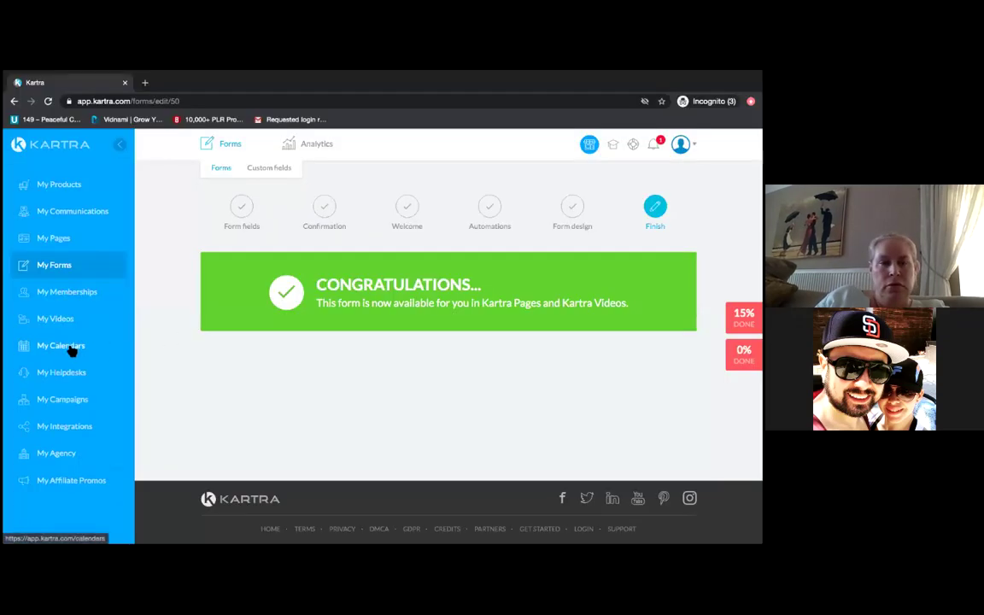
- Go from My Forms to the My Calendars section
left_click(83, 272)
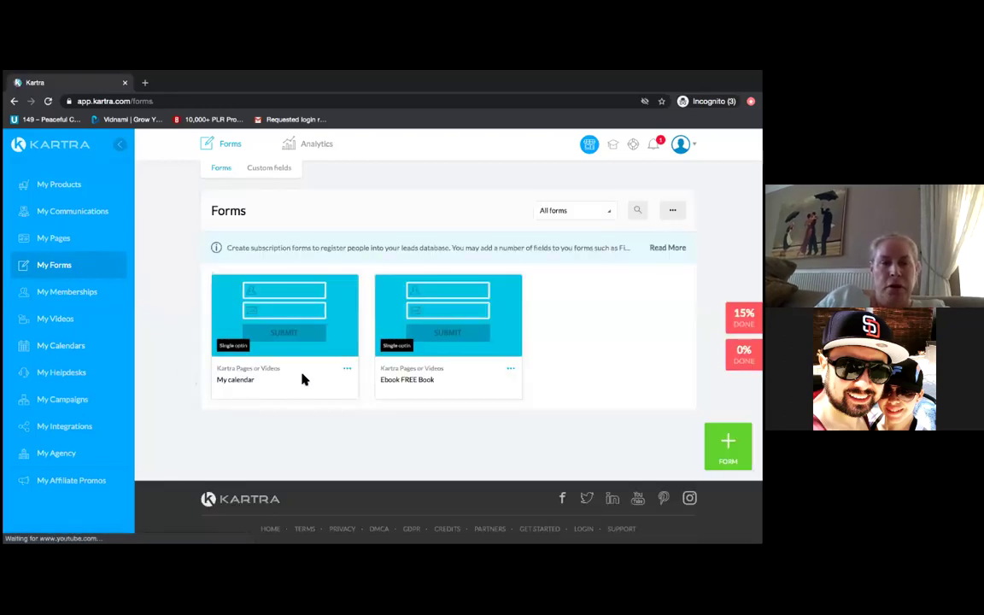
left_click(71, 353)
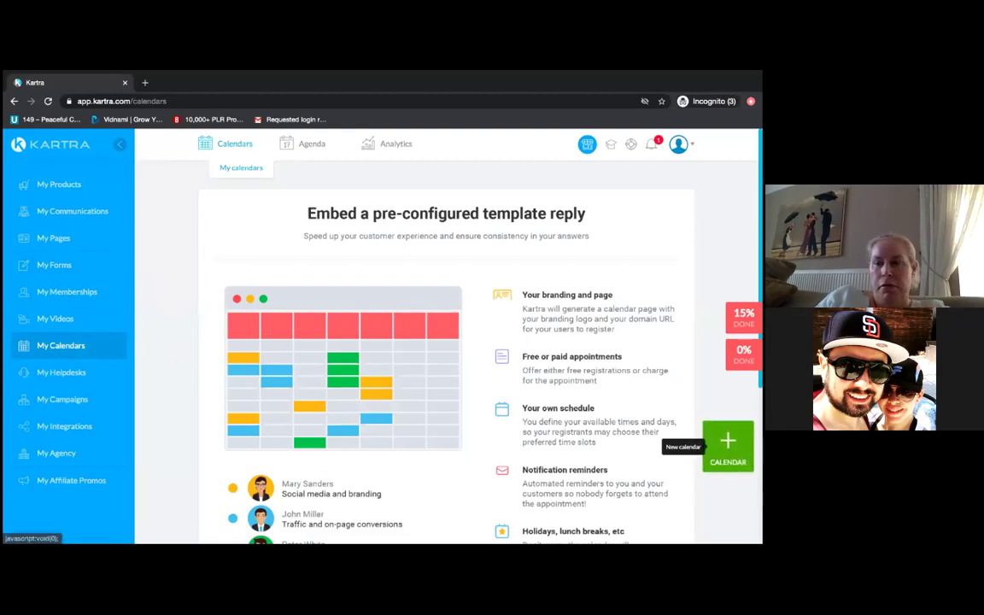
- Create a new calendar named 'My calendar'
left_click(726, 442)
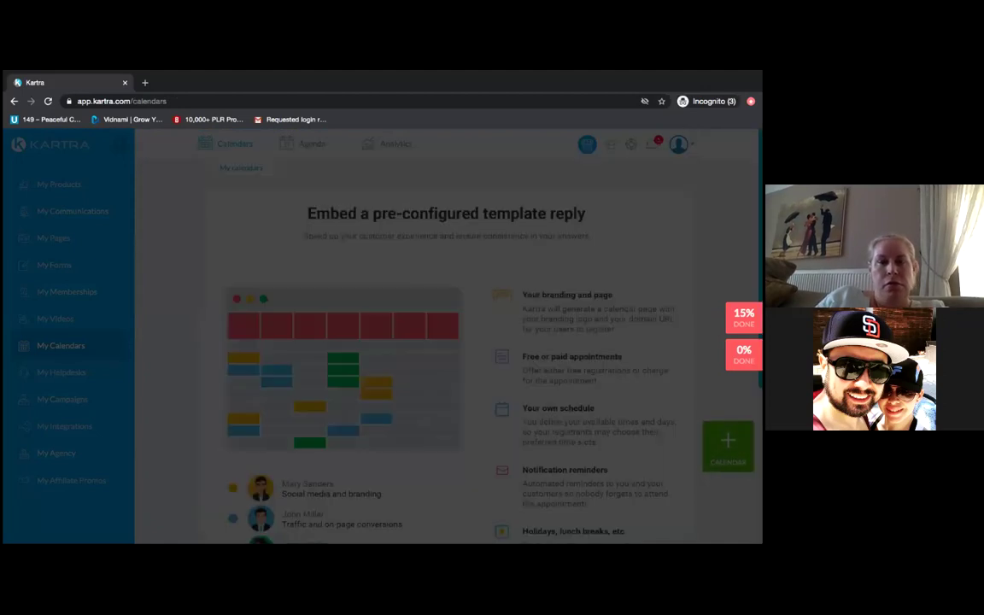
left_click(468, 227)
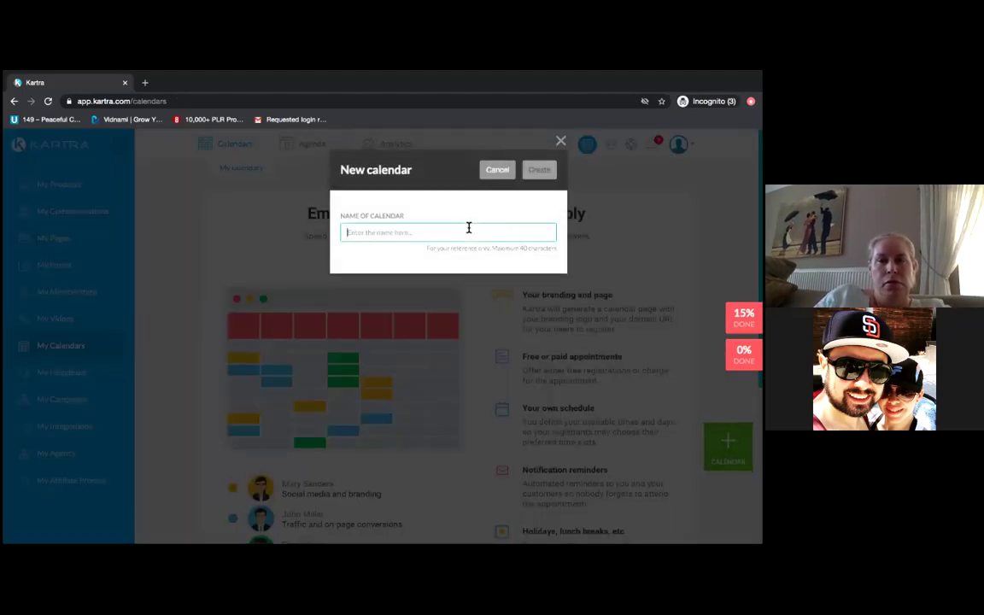
type("c")
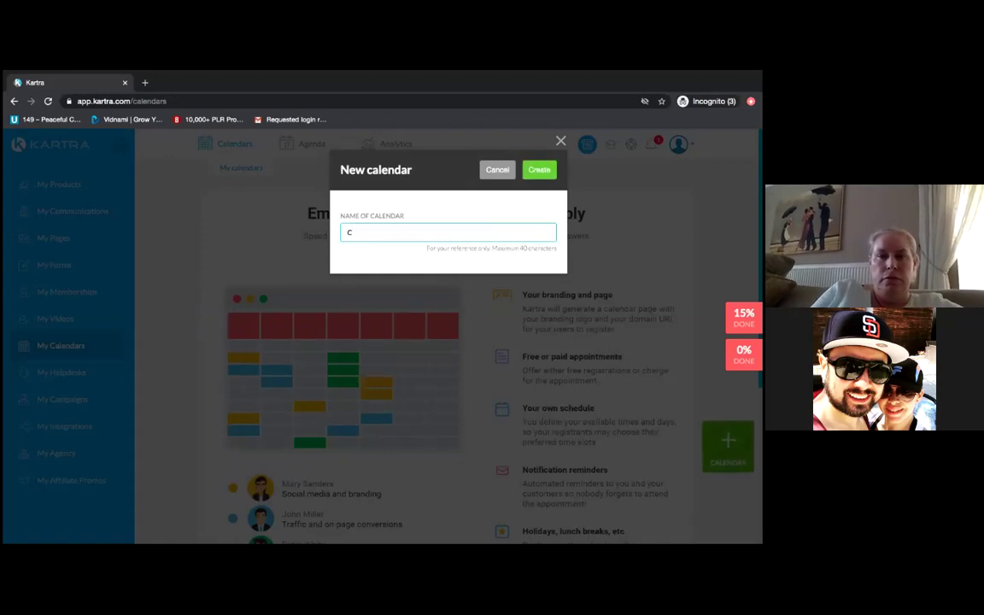
key("BackSpace")
type("A")
key("BackSpace")
type("As")
key("BackSpace")
key("BackSpace")
type("My calen")
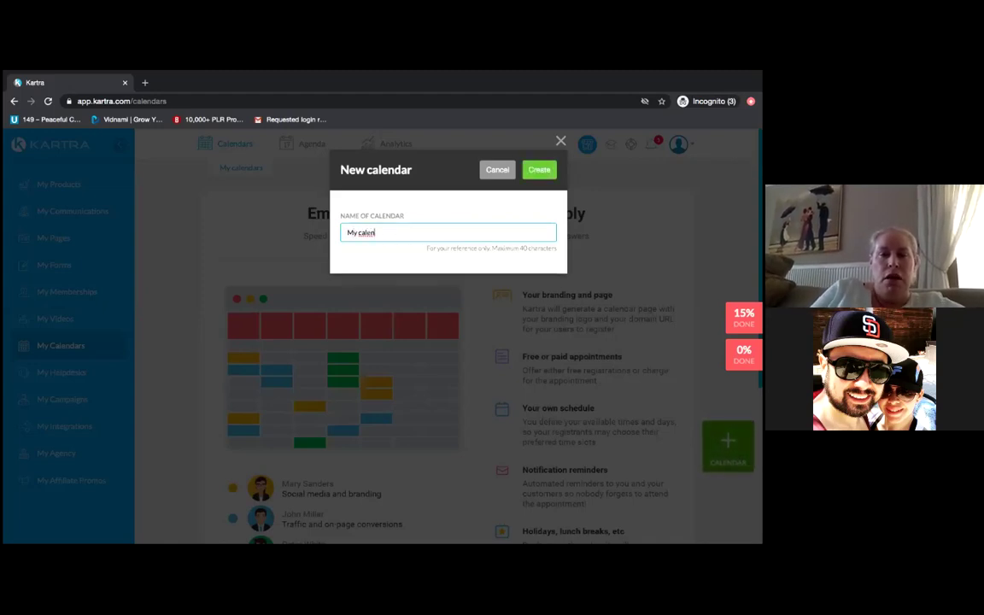
type("de")
key("BackSpace")
type("ar")
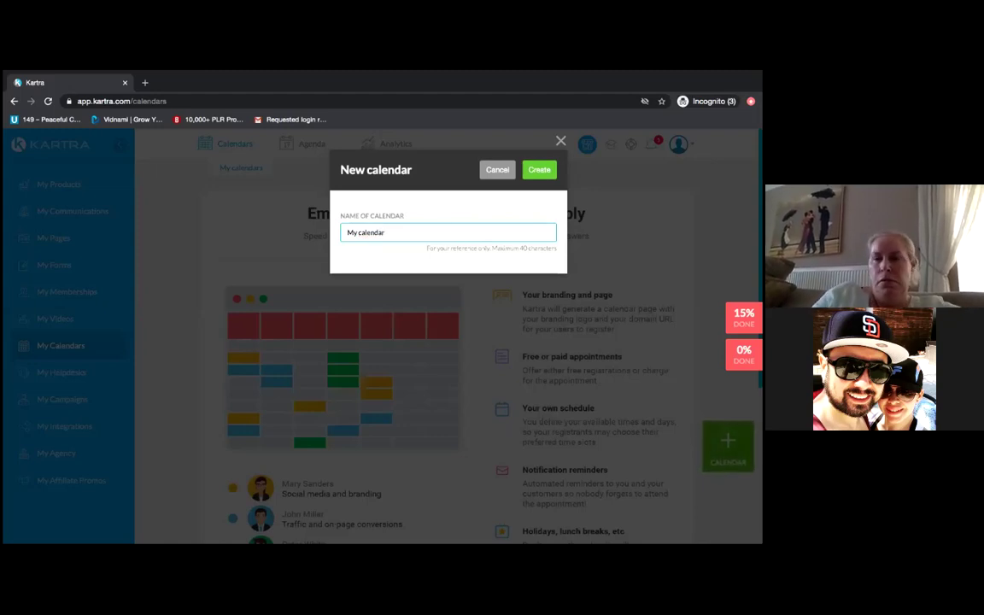
left_click(543, 171)
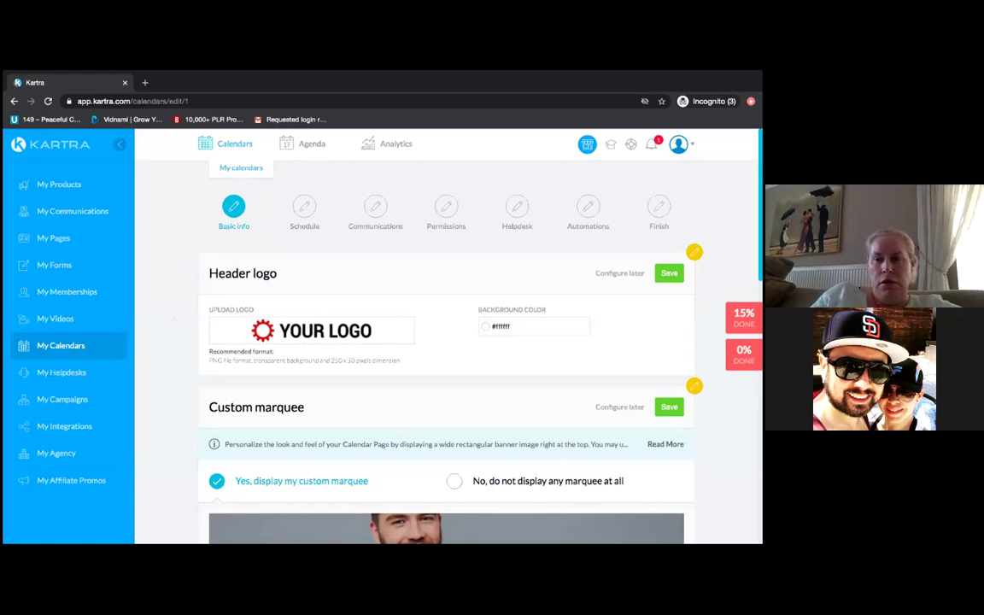
- Review Basic info and save the Header logo section with the default logo
scroll(445, 341, "down", 2)
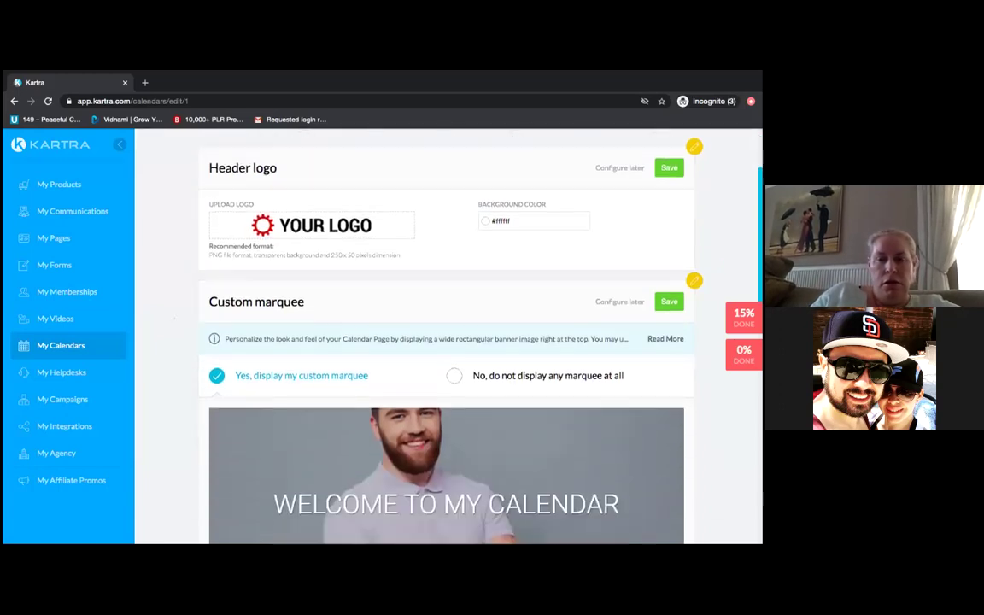
scroll(446, 342, "down", 2)
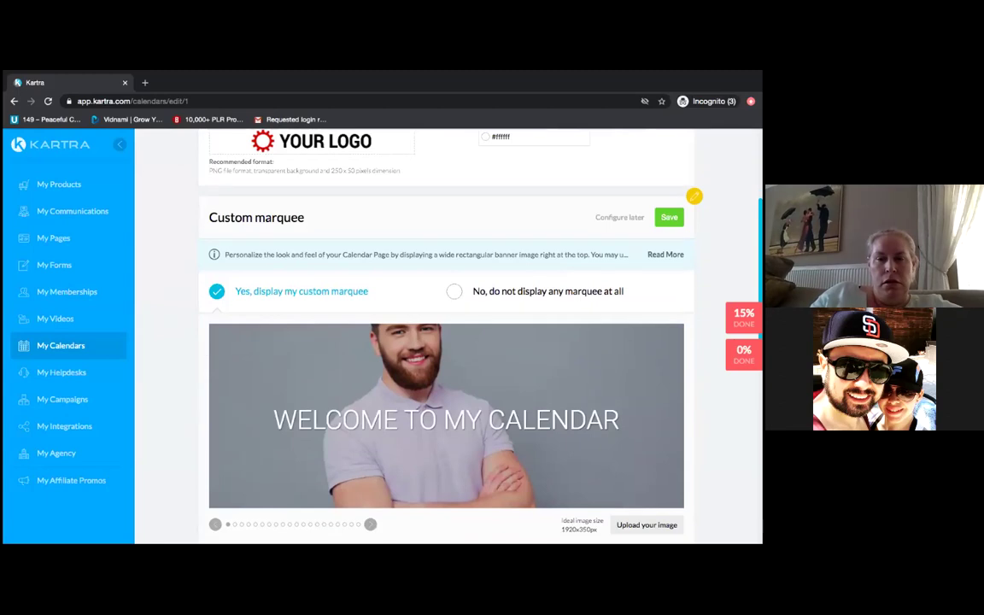
scroll(446, 342, "down", 1)
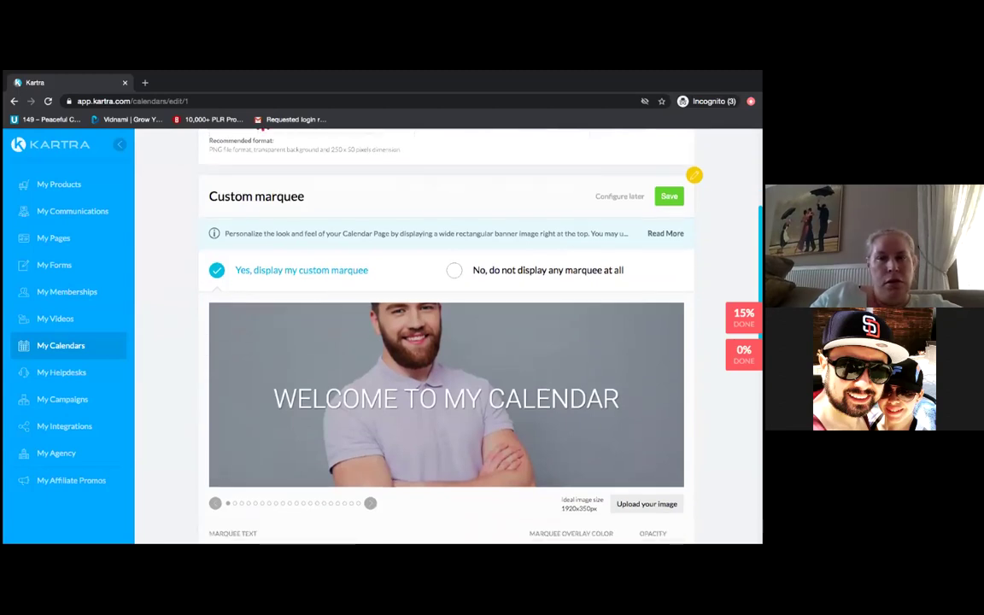
scroll(446, 341, "up", 3)
scroll(446, 342, "up", 1)
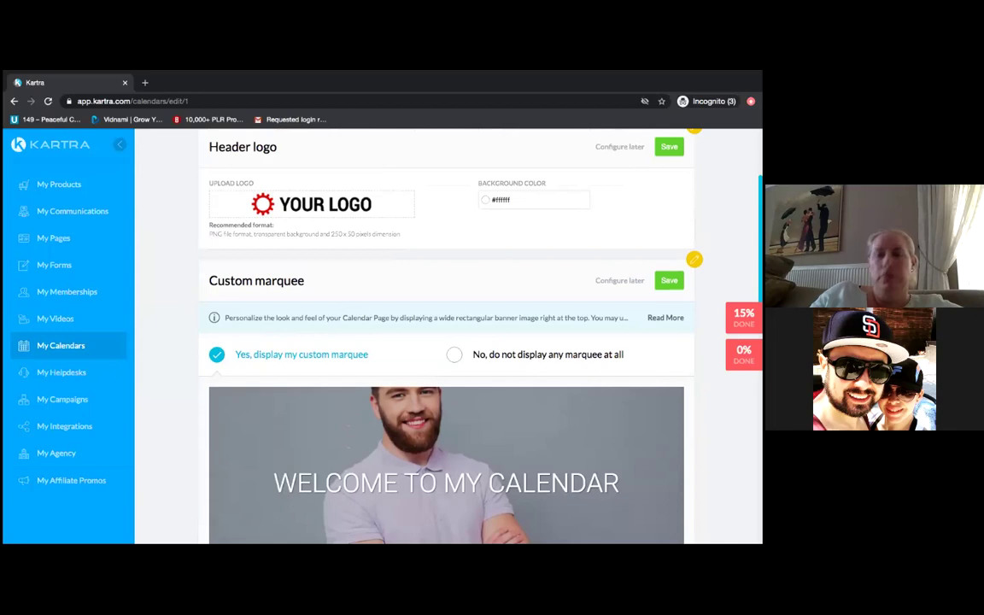
scroll(446, 341, "up", 1)
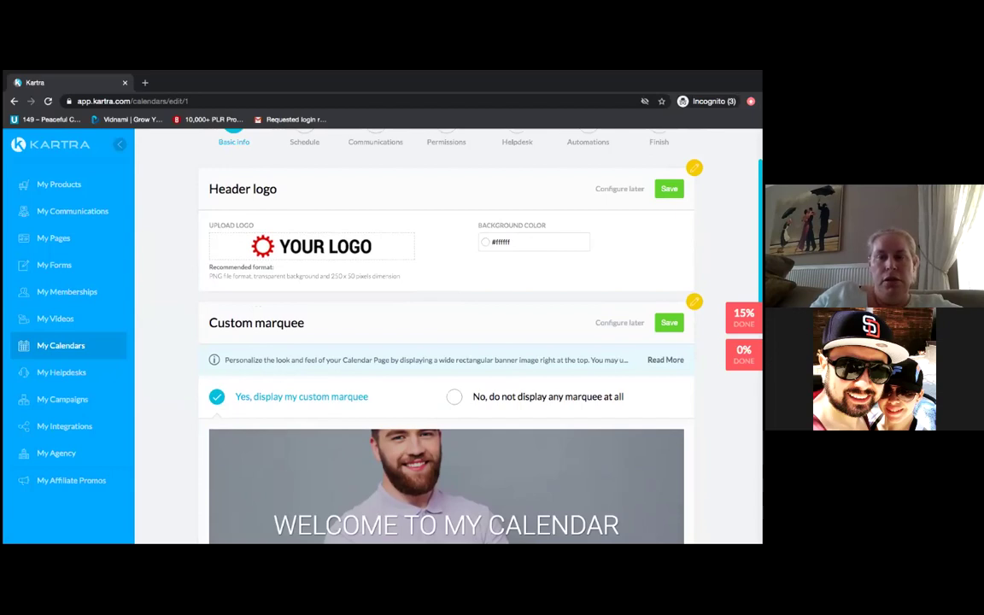
scroll(446, 342, "down", 2)
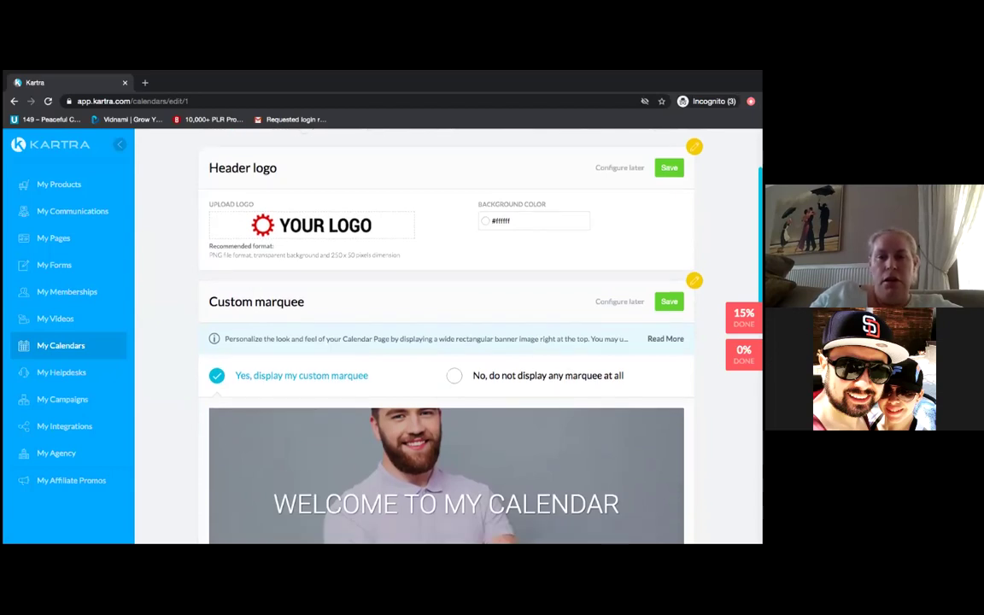
scroll(446, 341, "down", 6)
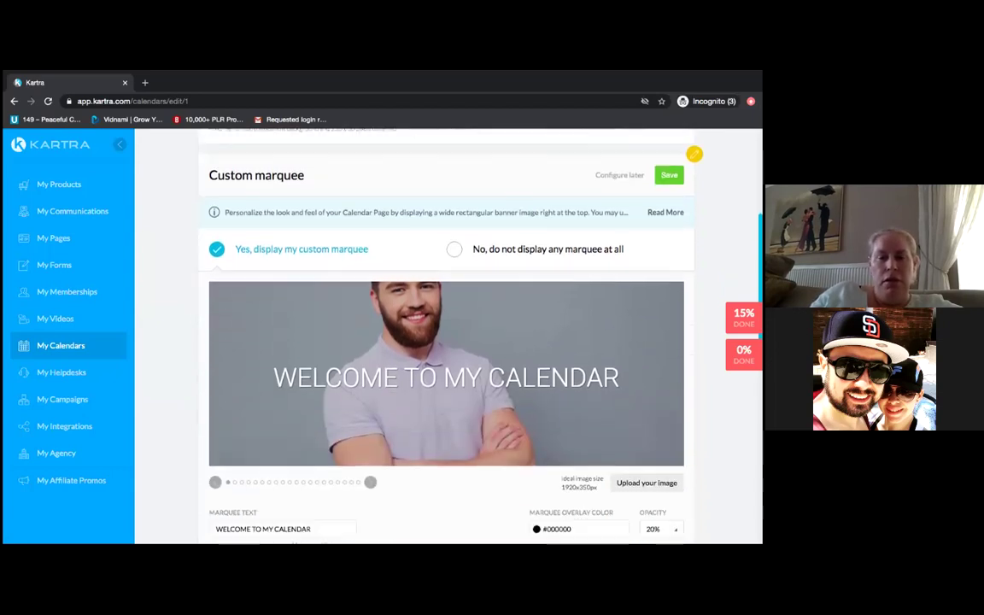
scroll(446, 341, "up", 7)
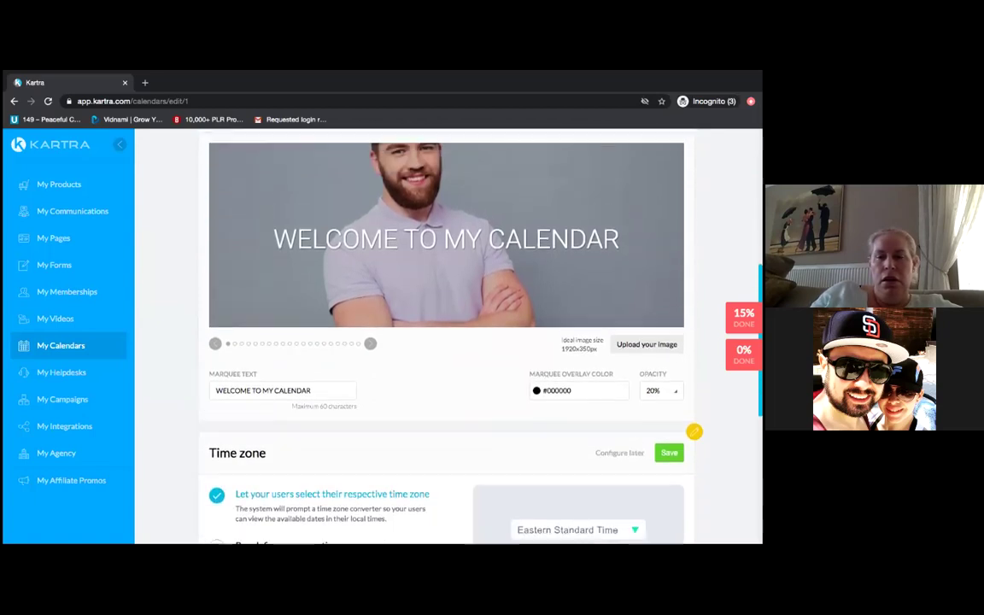
scroll(446, 342, "up", 1)
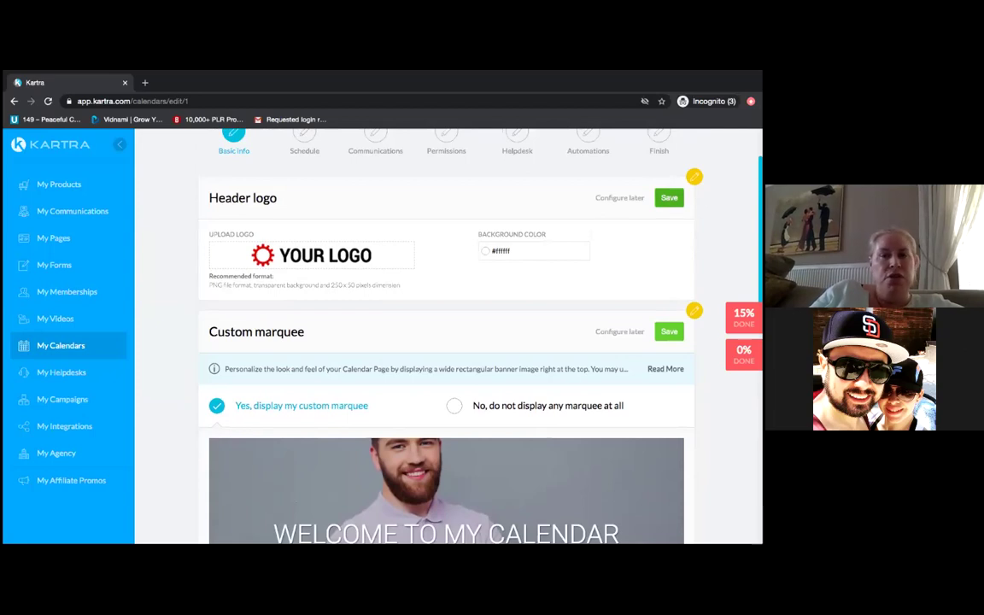
left_click(668, 197)
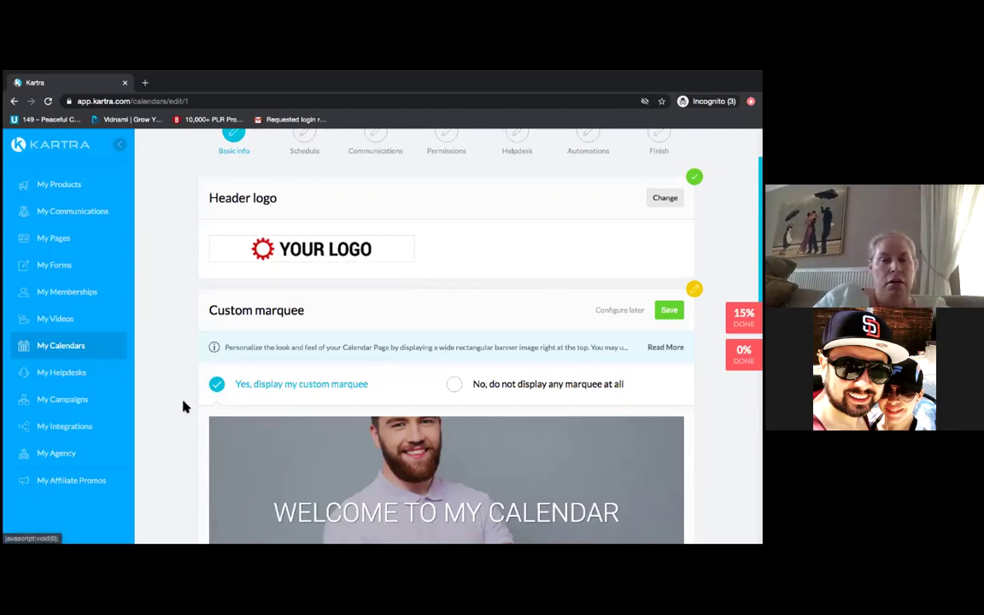
- Choose the handshake office photo as the custom marquee image and save it
scroll(168, 414, "down", 3)
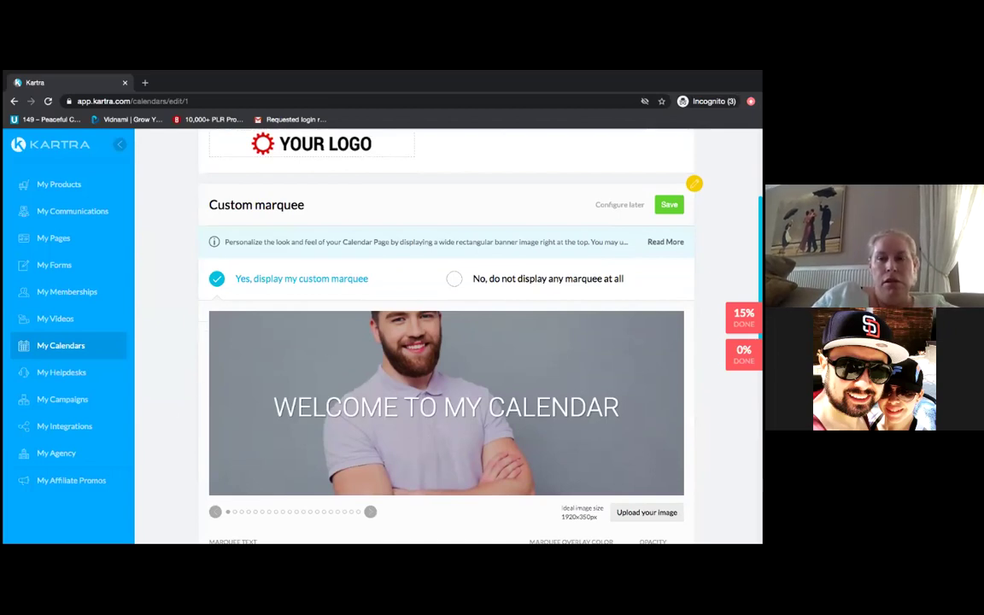
left_click(371, 513)
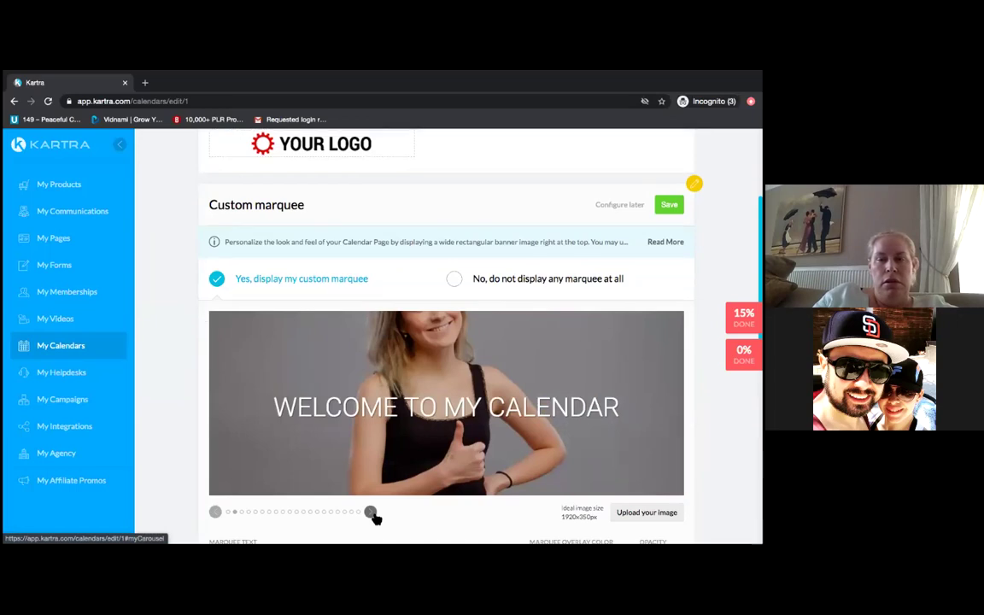
left_click(372, 513)
left_click(371, 513)
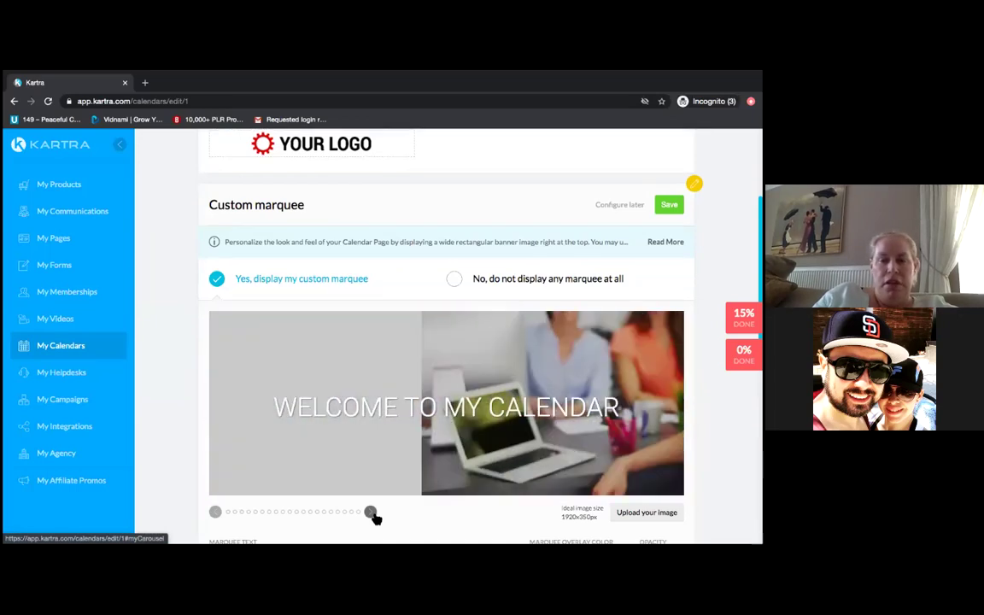
left_click(371, 514)
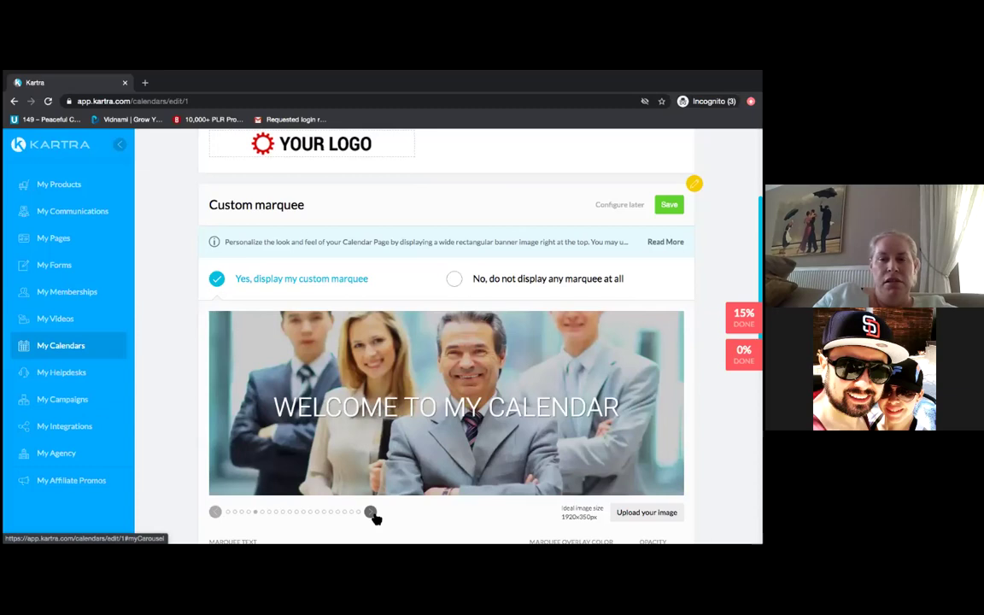
left_click(372, 514)
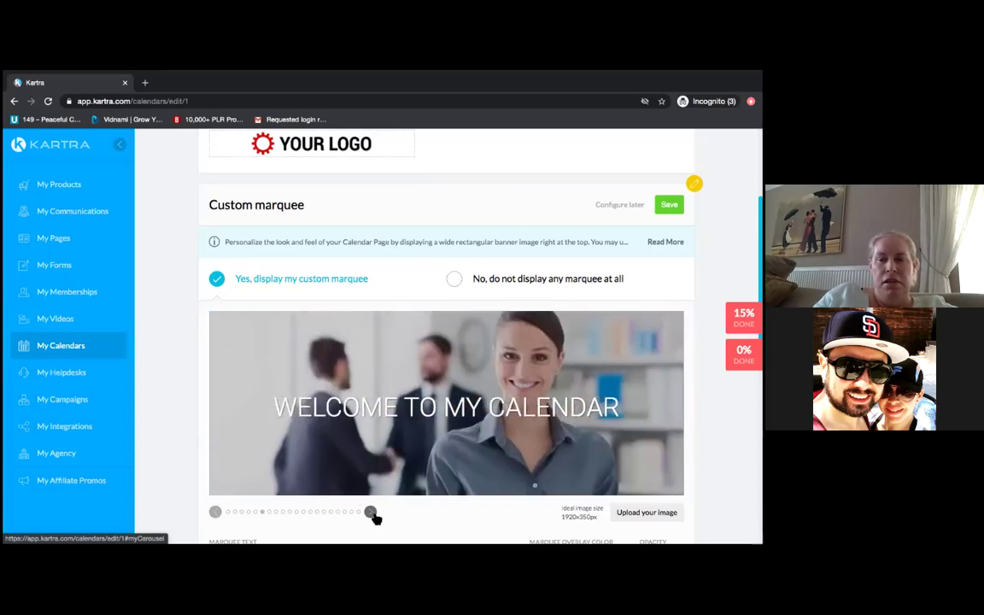
left_click(371, 513)
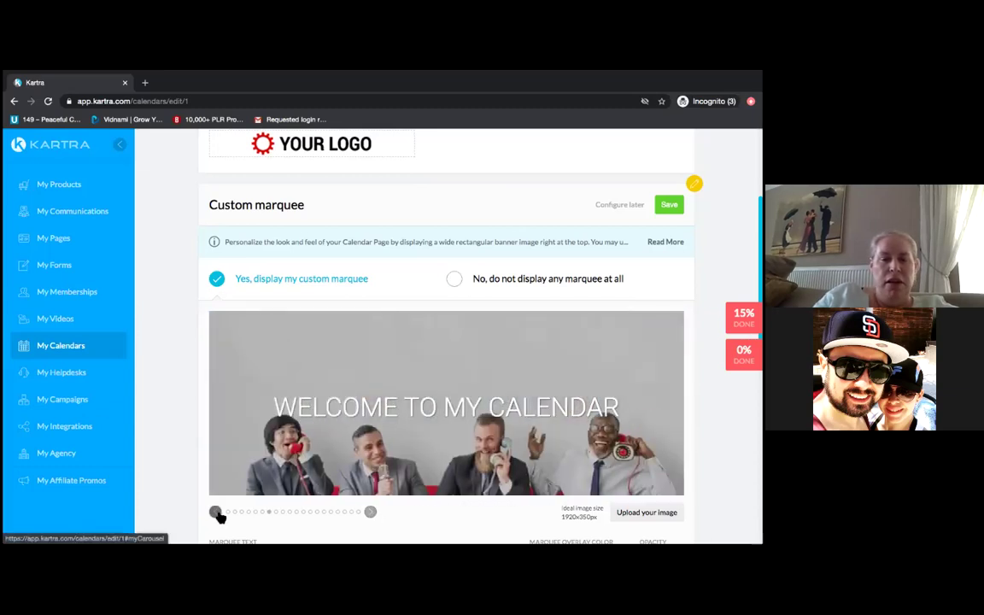
left_click(216, 512)
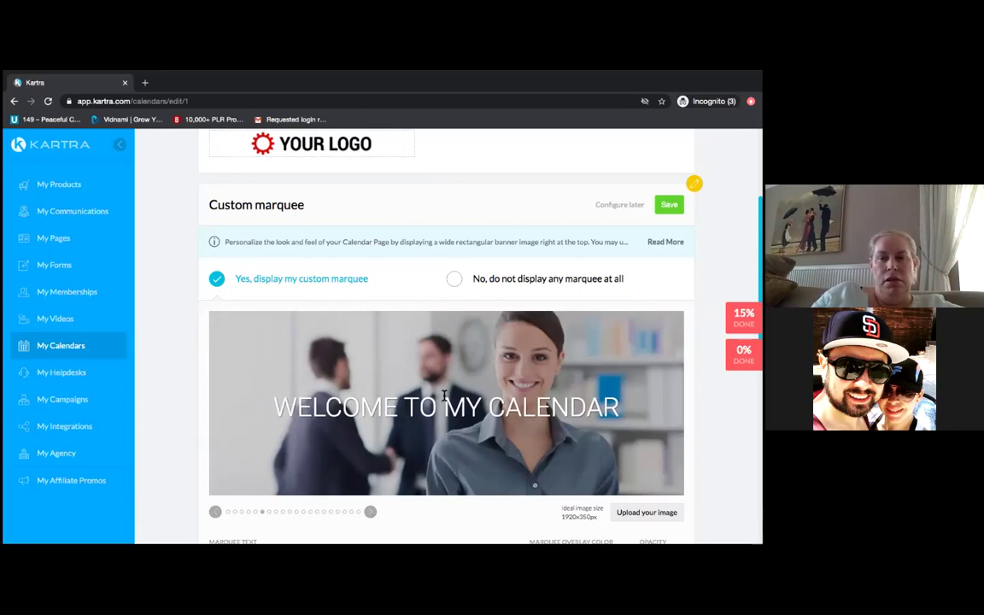
scroll(444, 395, "down", 2)
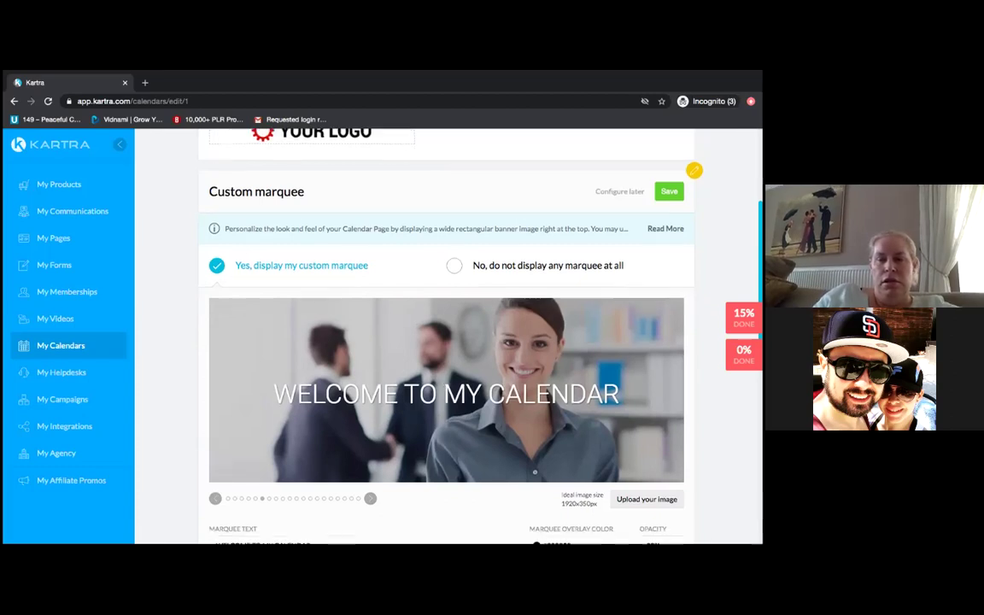
scroll(432, 333, "down", 3)
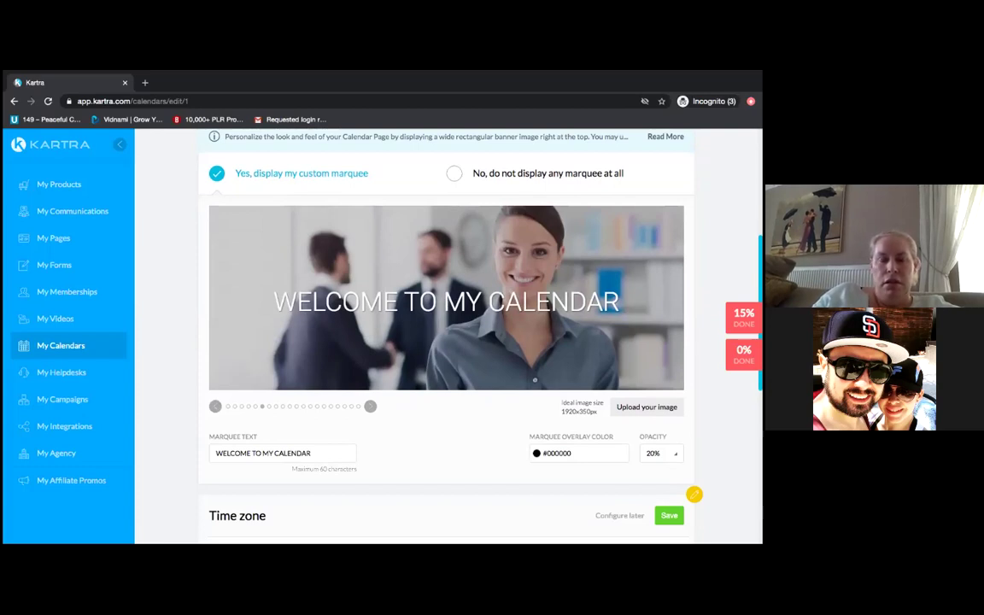
scroll(694, 493, "up", 2)
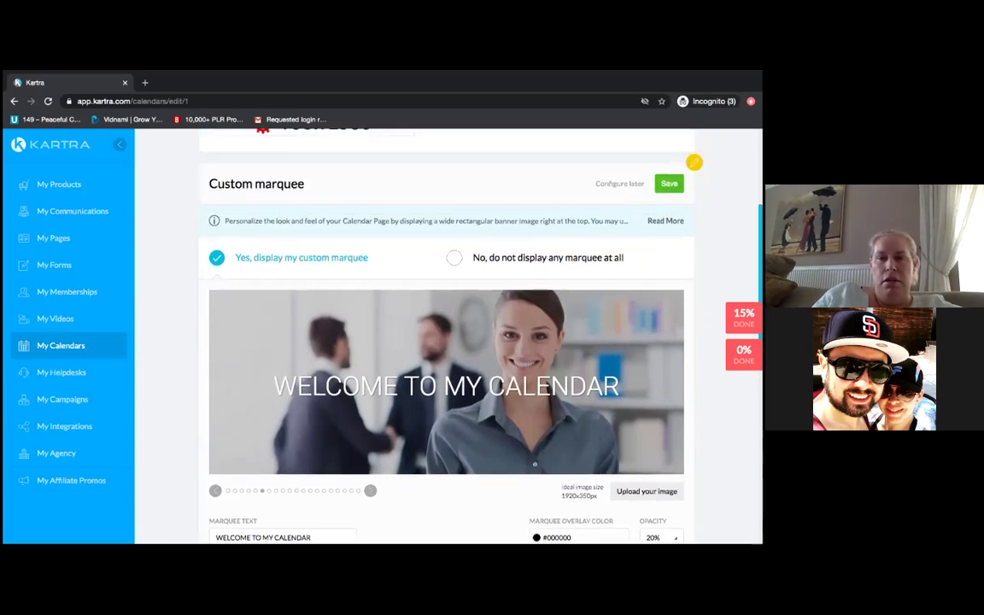
left_click(668, 183)
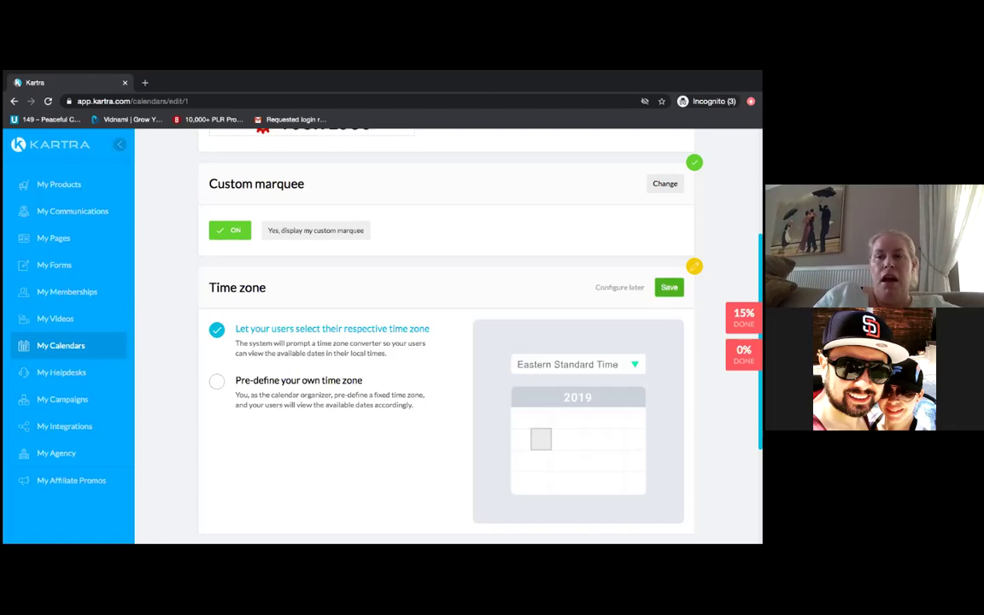
- Save the let-users-pick-their-time-zone setting and continue to the Schedule step
left_click(668, 287)
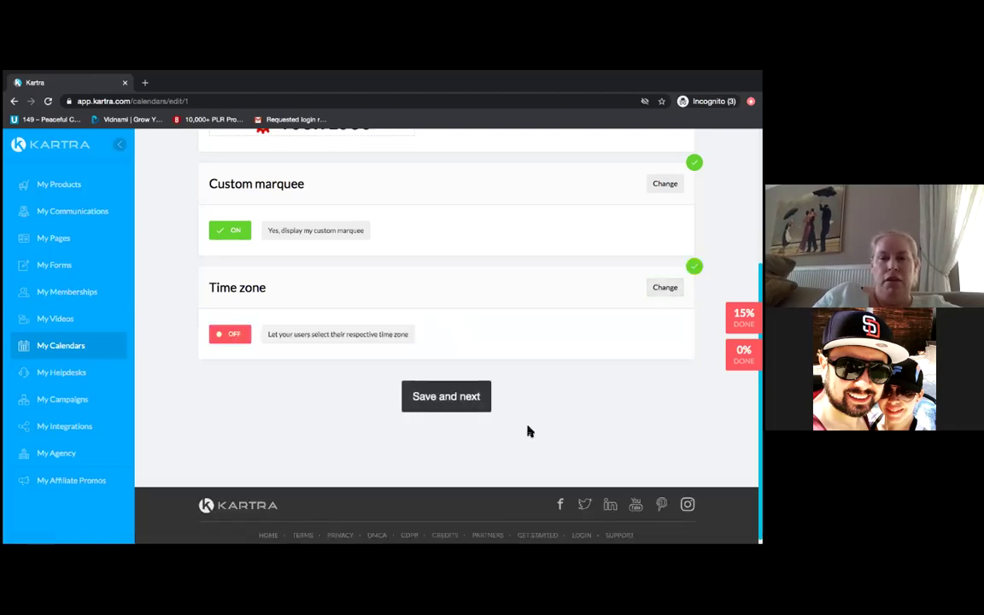
left_click(468, 401)
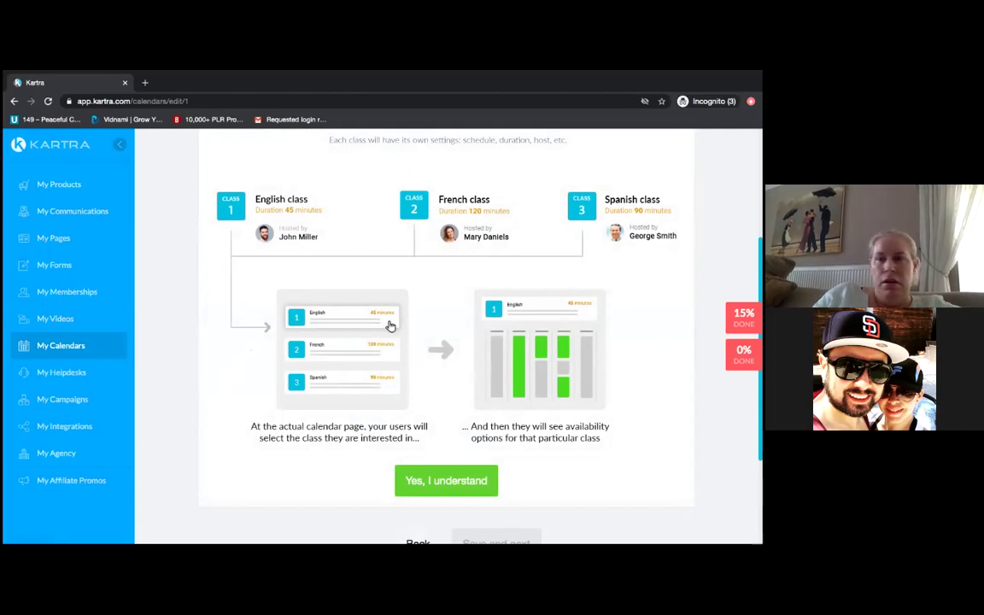
- Acknowledge the multiple-classes and time zone explanations to reach the class form
scroll(254, 338, "up", 1)
scroll(390, 367, "up", 3)
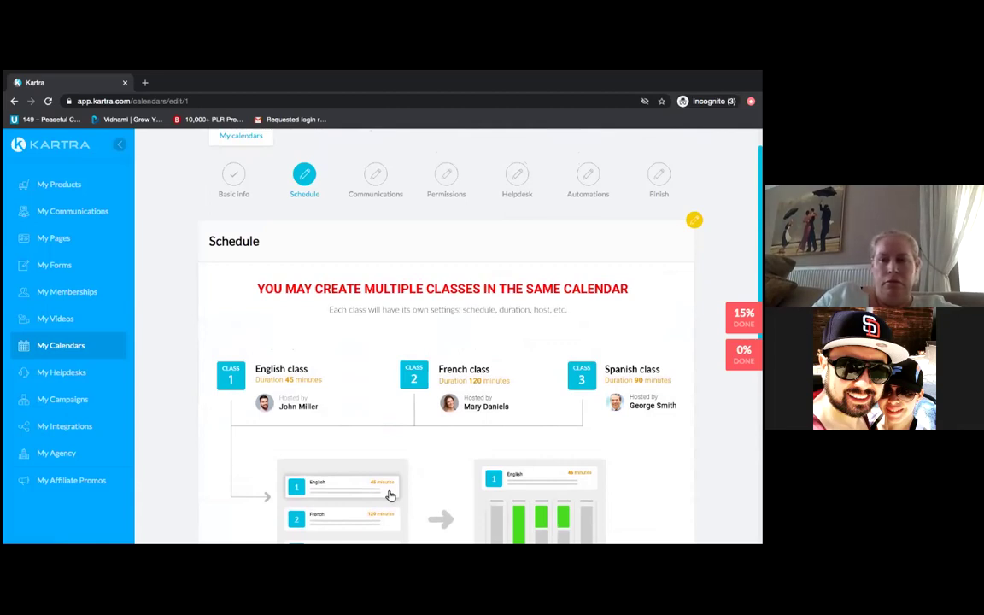
scroll(444, 333, "down", 3)
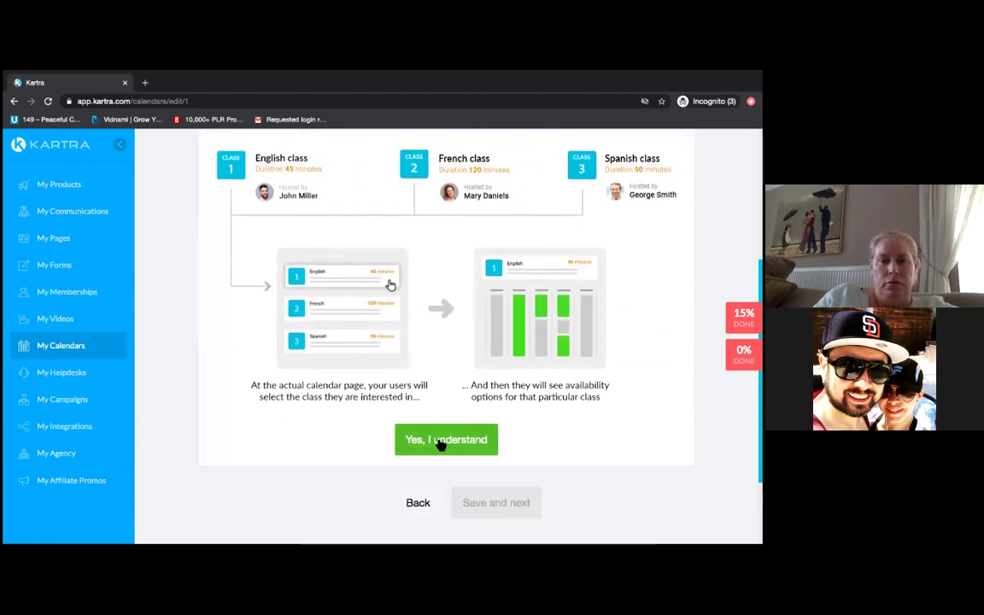
left_click(441, 444)
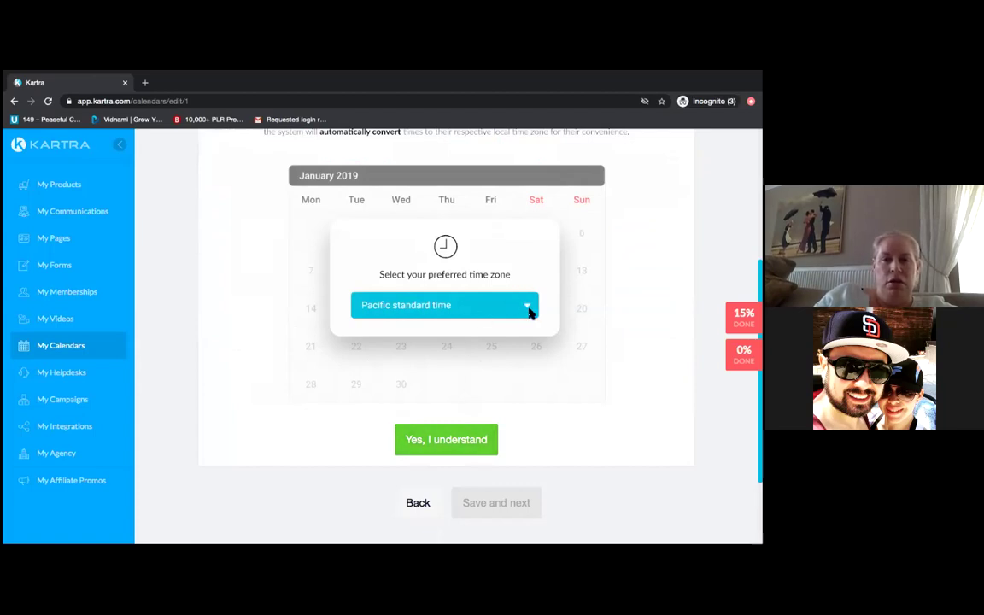
left_click(446, 441)
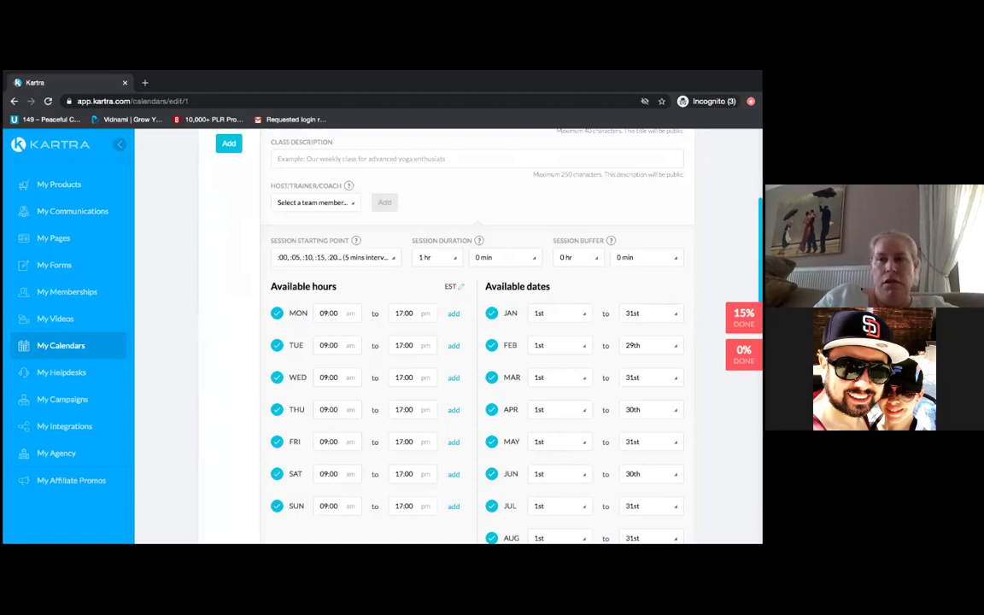
- Enter 'Consultation Call' as the Class 1 title
scroll(693, 180, "up", 3)
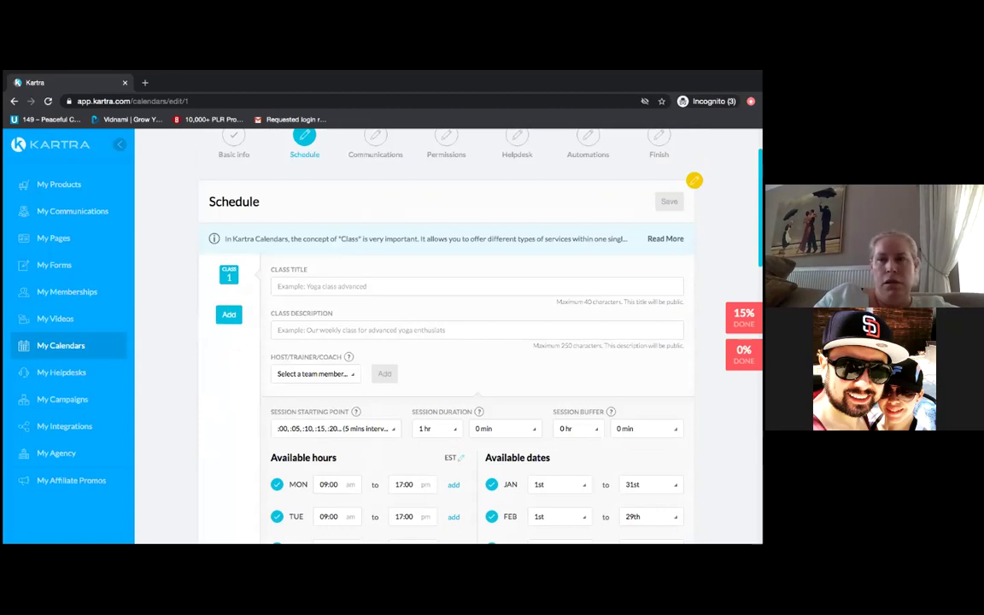
left_click(366, 287)
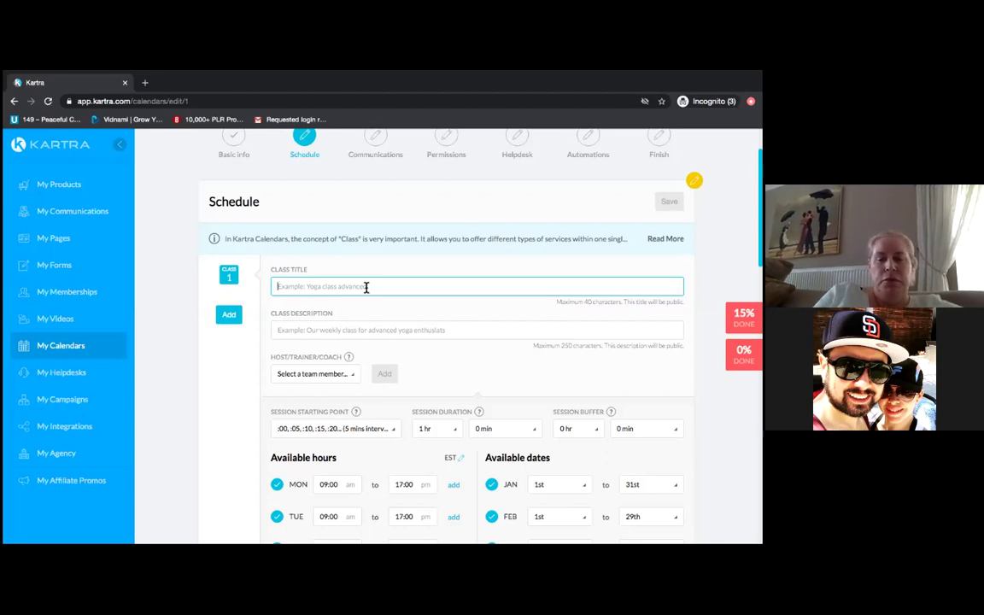
type("Co")
key("BackSpace")
key("BackSpace")
key("BackSpace")
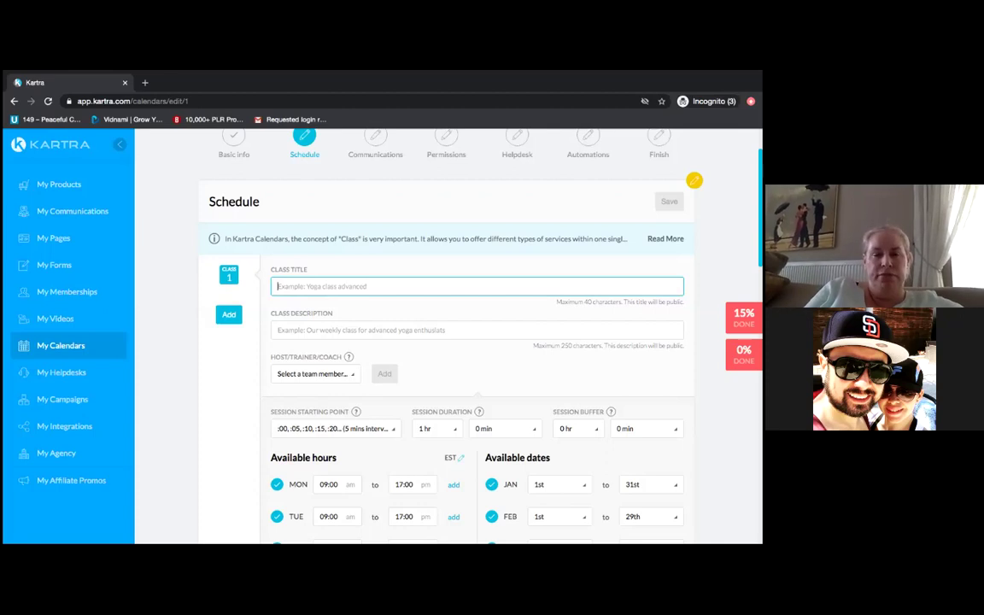
type("Str")
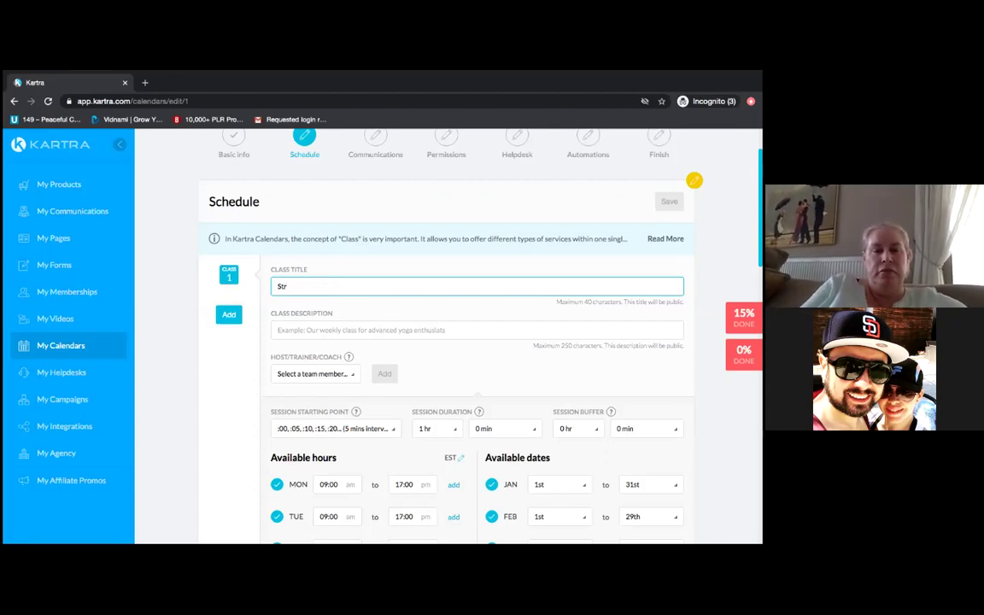
key("BackSpace")
key("BackSpace")
key("BackSpace")
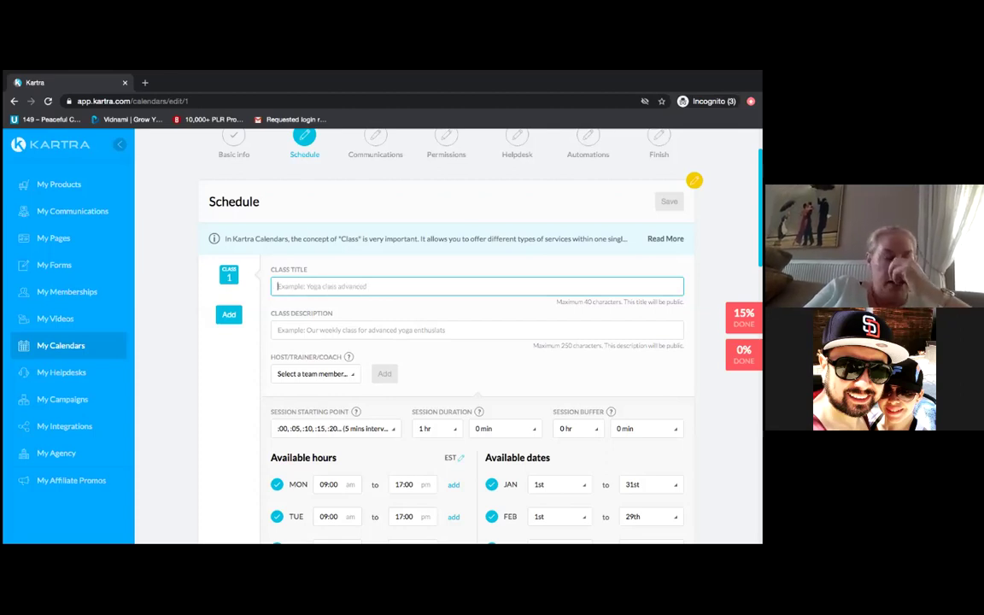
type("Con")
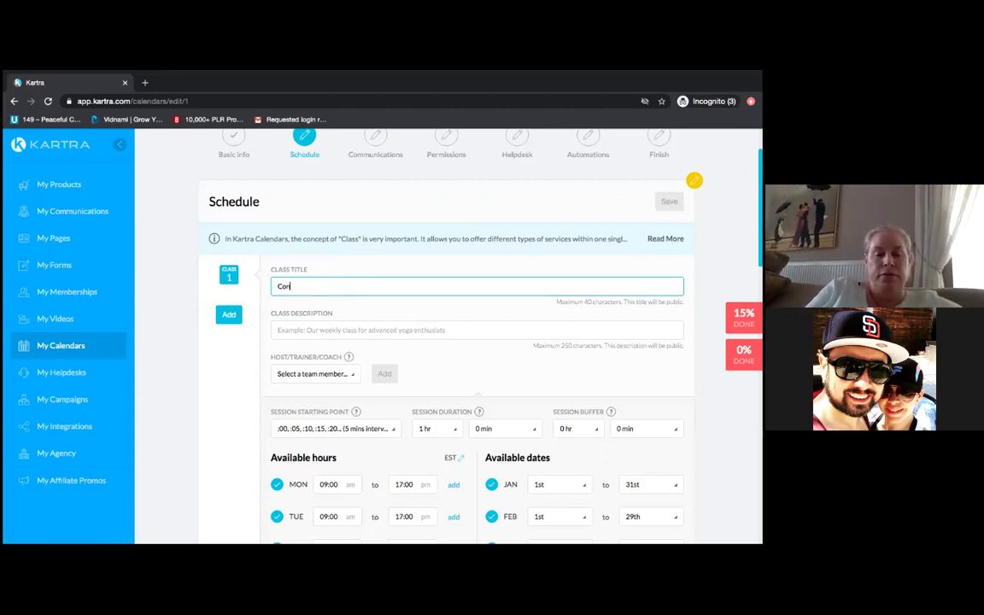
type("sultation for")
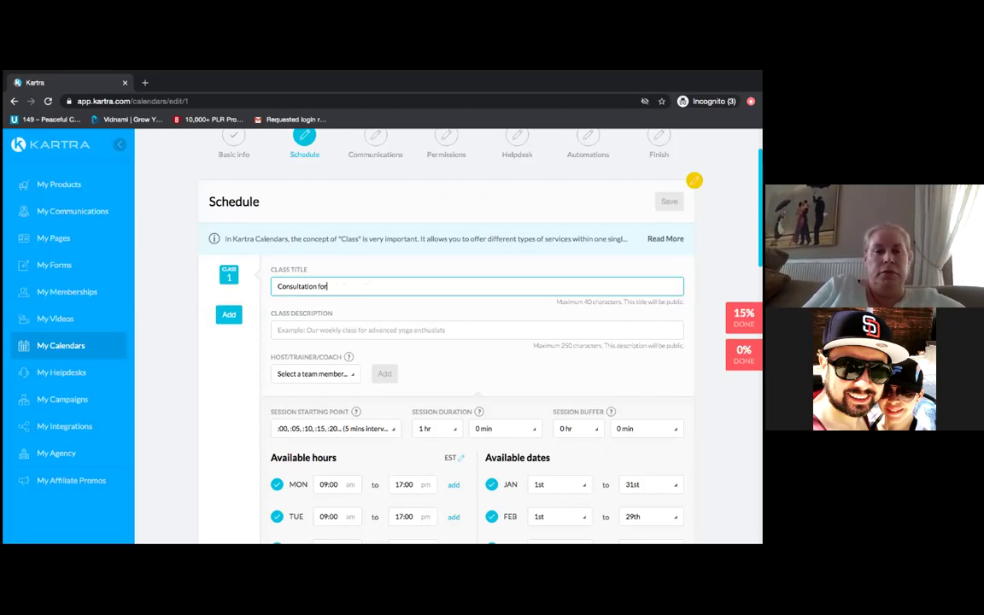
key("BackSpace")
key("BackSpace")
key("BackSpace")
type("Call")
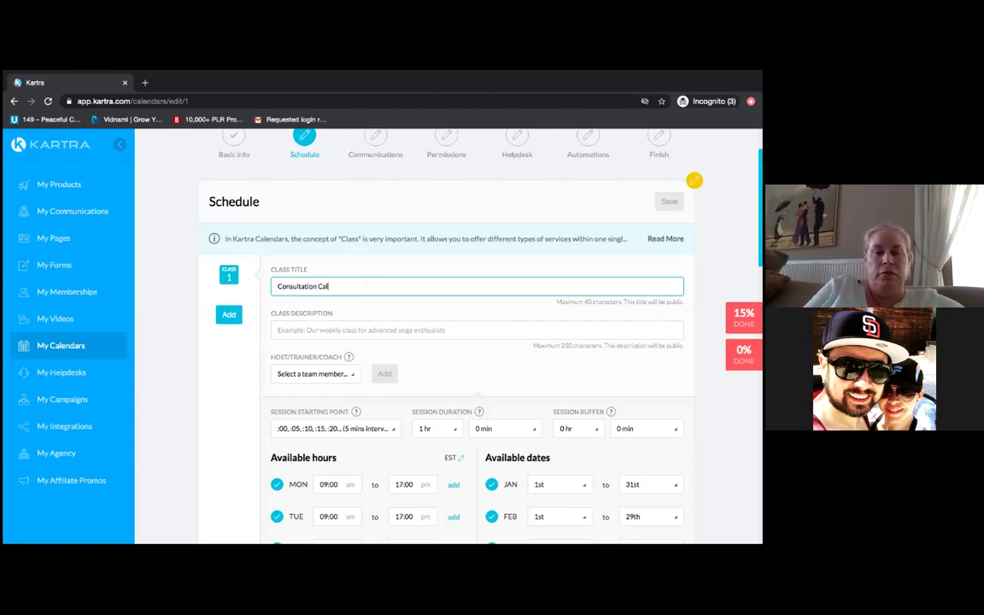
left_click(694, 180)
scroll(693, 180, "down", 2)
scroll(478, 342, "down", 1)
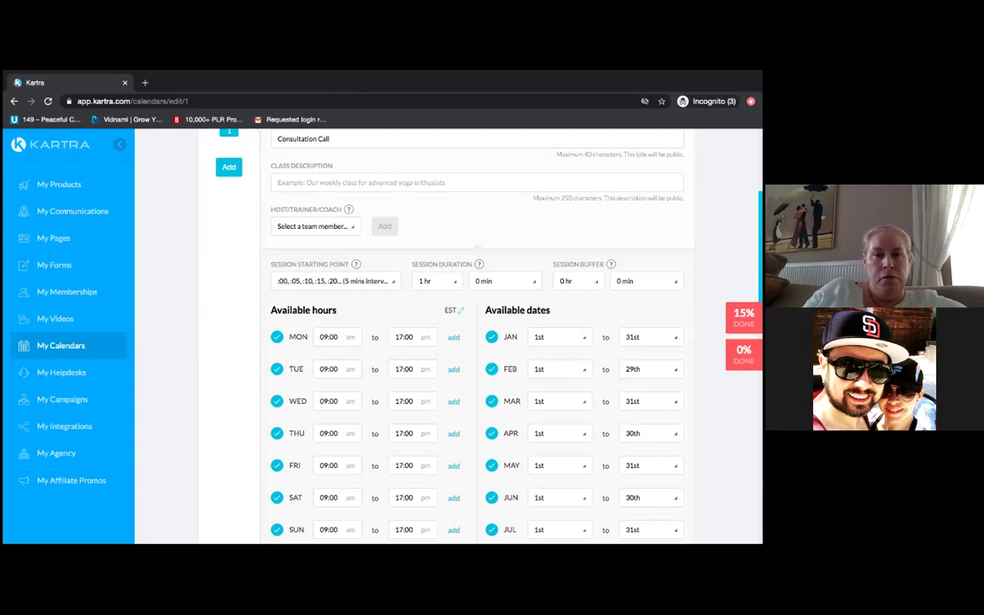
scroll(440, 333, "down", 3)
scroll(478, 333, "down", 6)
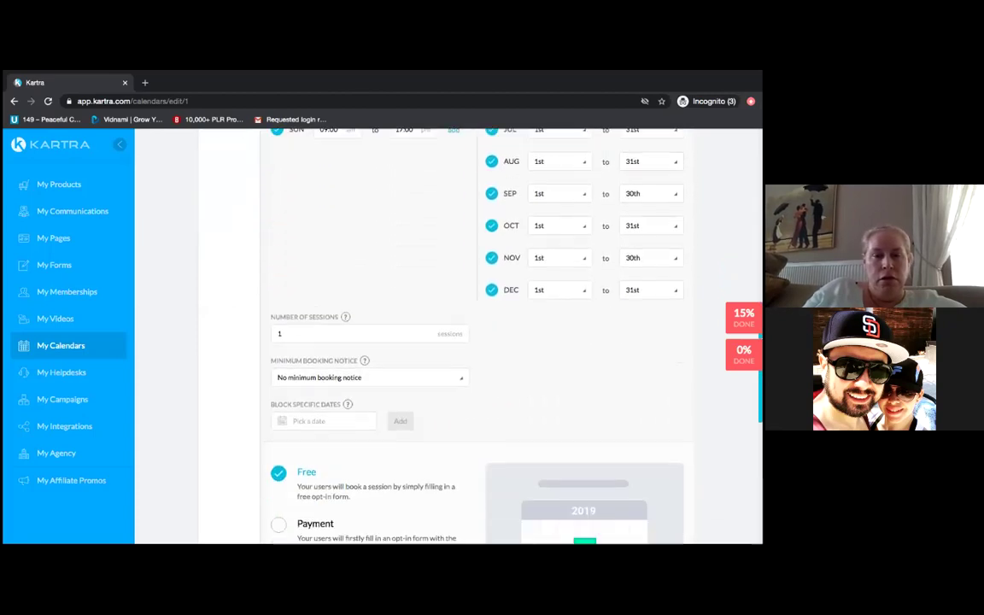
scroll(479, 333, "down", 2)
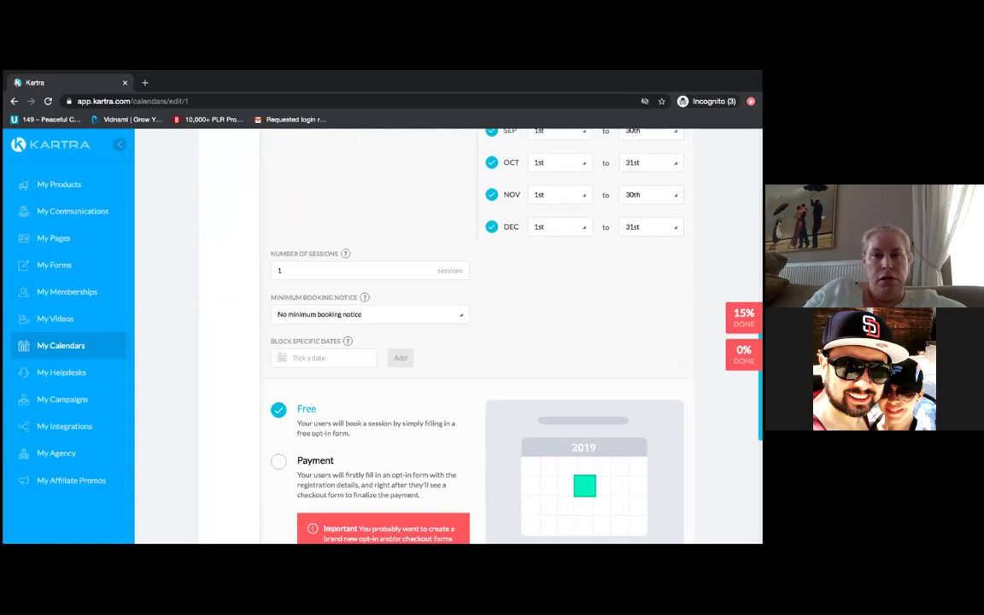
scroll(478, 333, "up", 1)
scroll(479, 333, "up", 4)
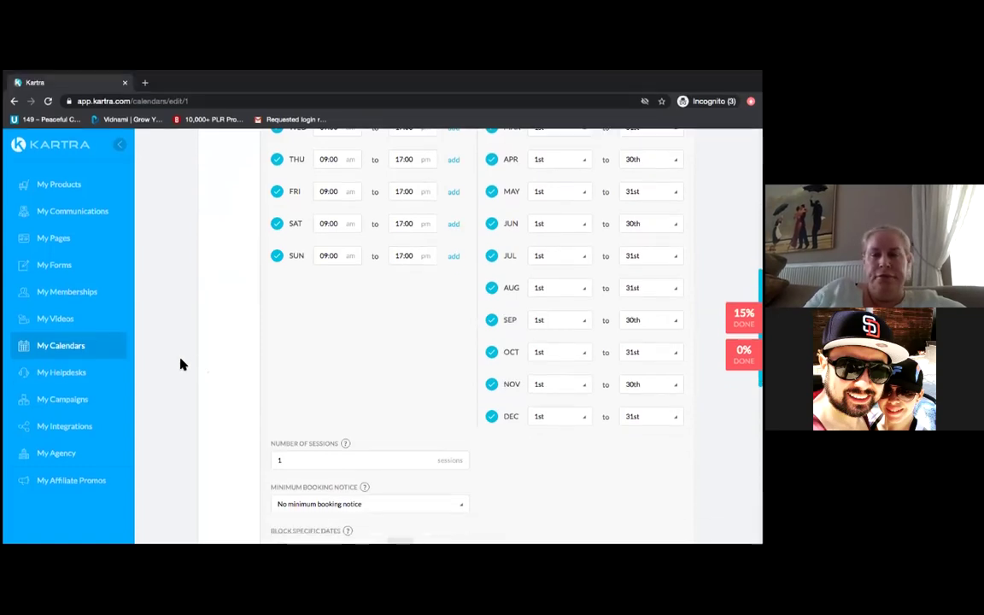
scroll(180, 365, "up", 2)
scroll(180, 365, "up", 6)
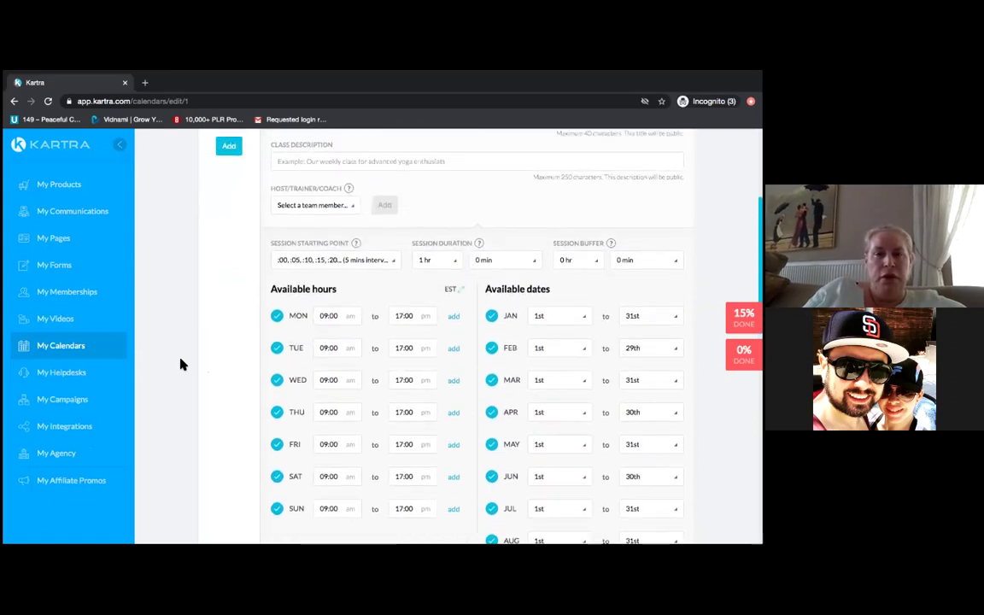
scroll(180, 365, "up", 1)
scroll(180, 364, "down", 1)
scroll(180, 365, "down", 12)
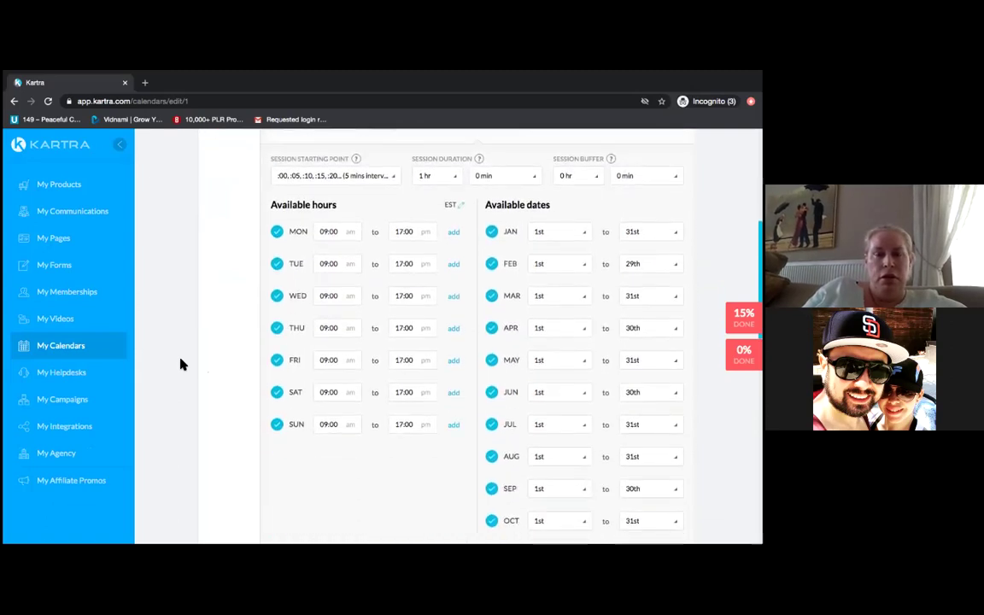
scroll(180, 365, "down", 3)
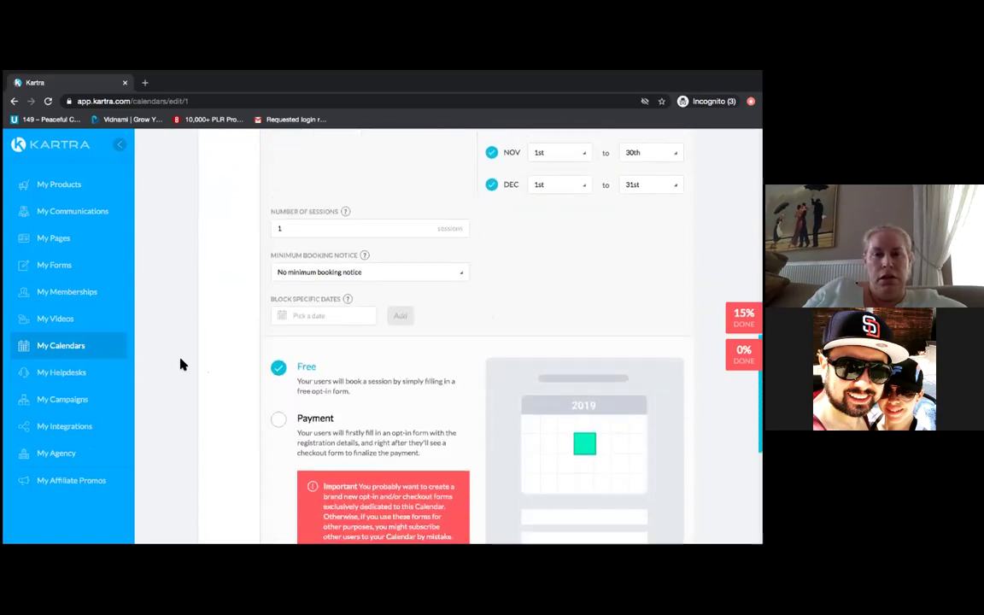
scroll(180, 365, "up", 1)
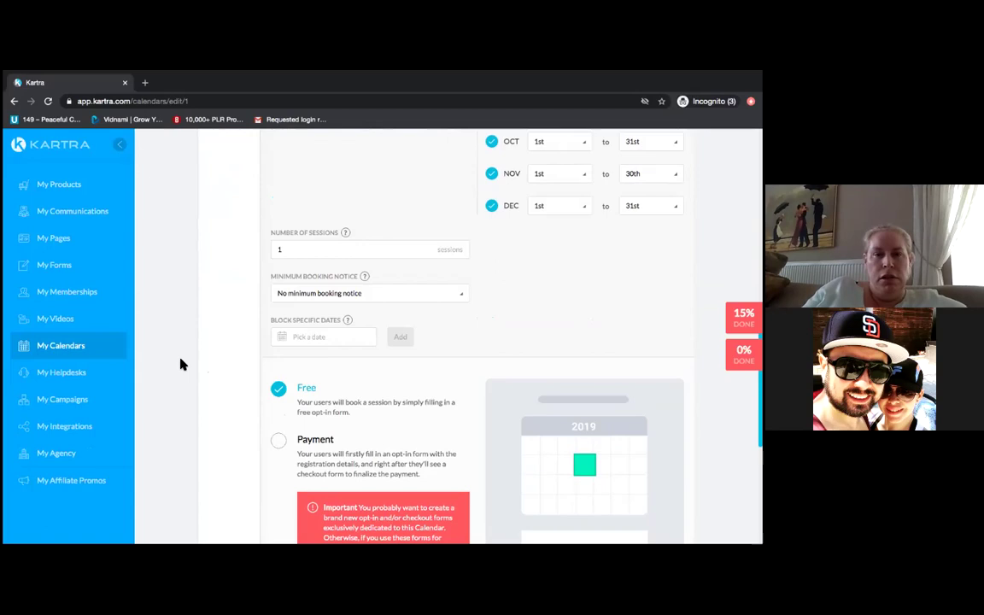
scroll(180, 365, "up", 4)
scroll(180, 365, "up", 5)
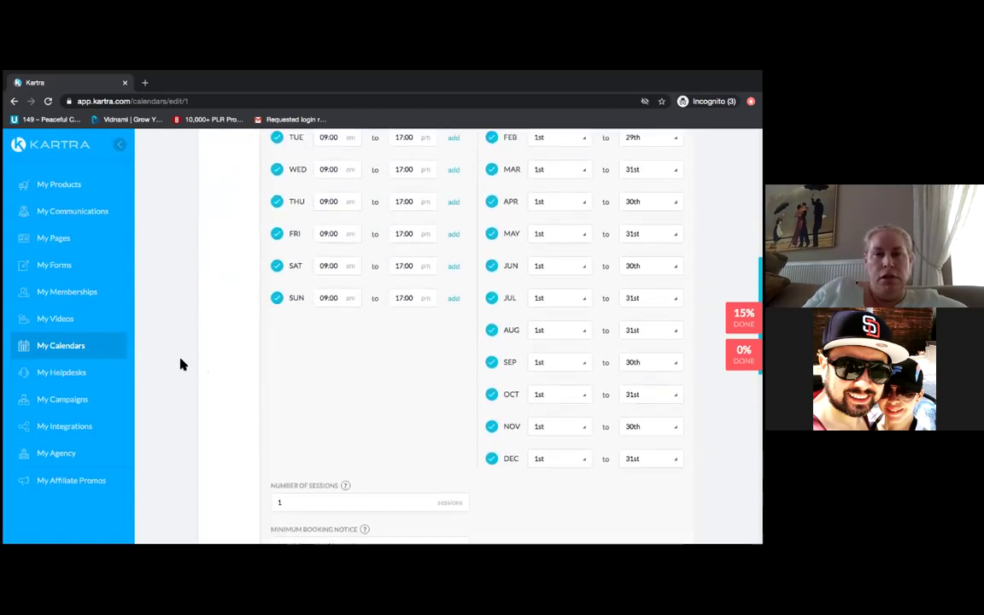
scroll(180, 364, "up", 4)
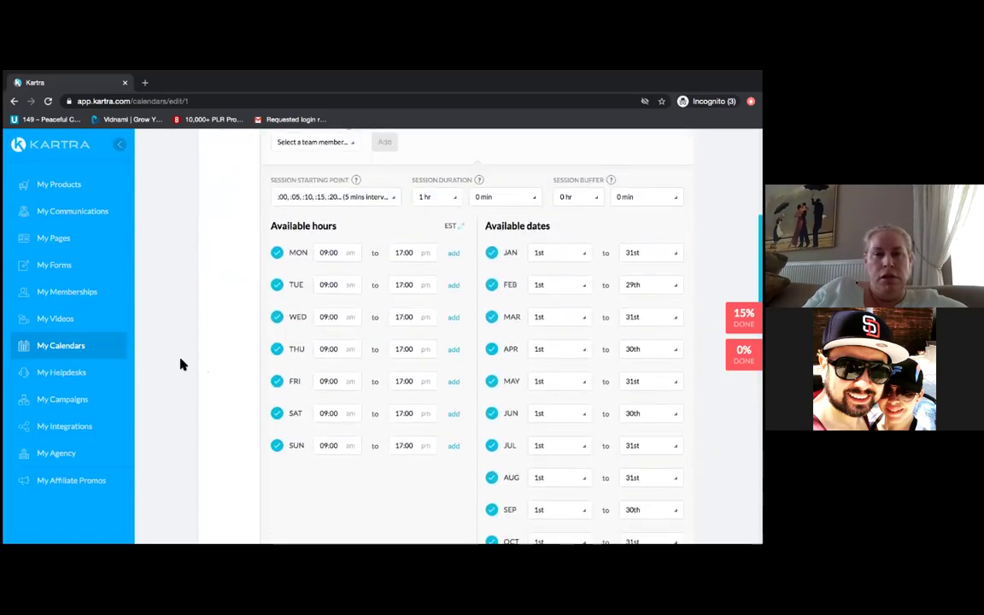
scroll(180, 365, "up", 4)
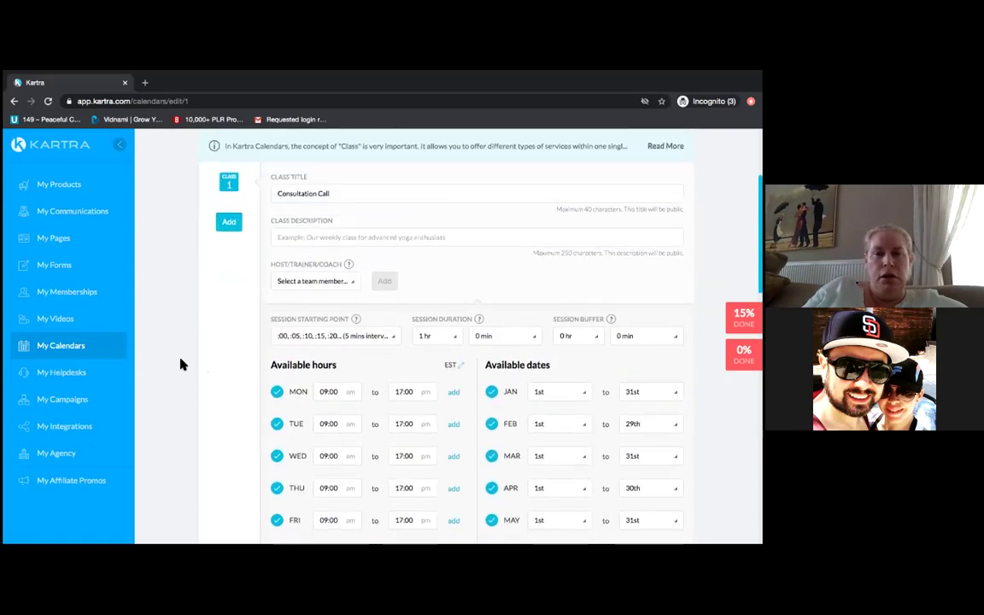
scroll(180, 365, "down", 4)
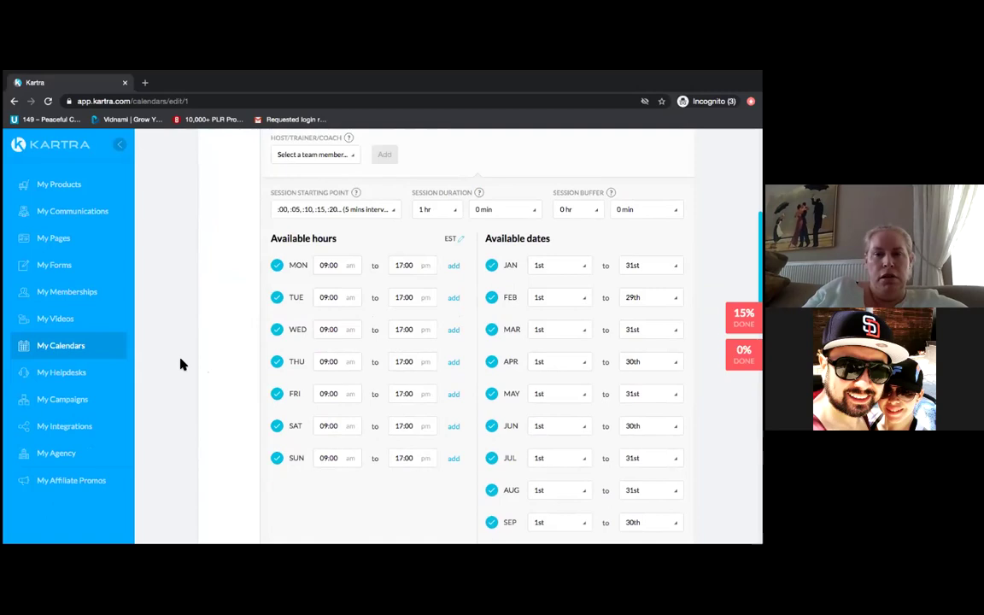
scroll(181, 365, "up", 3)
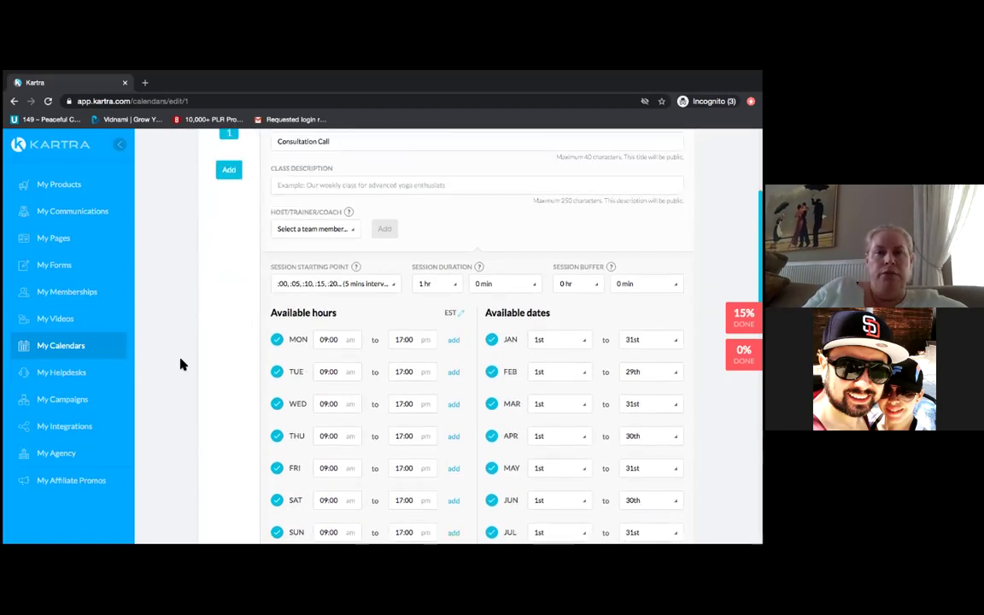
left_click(354, 246)
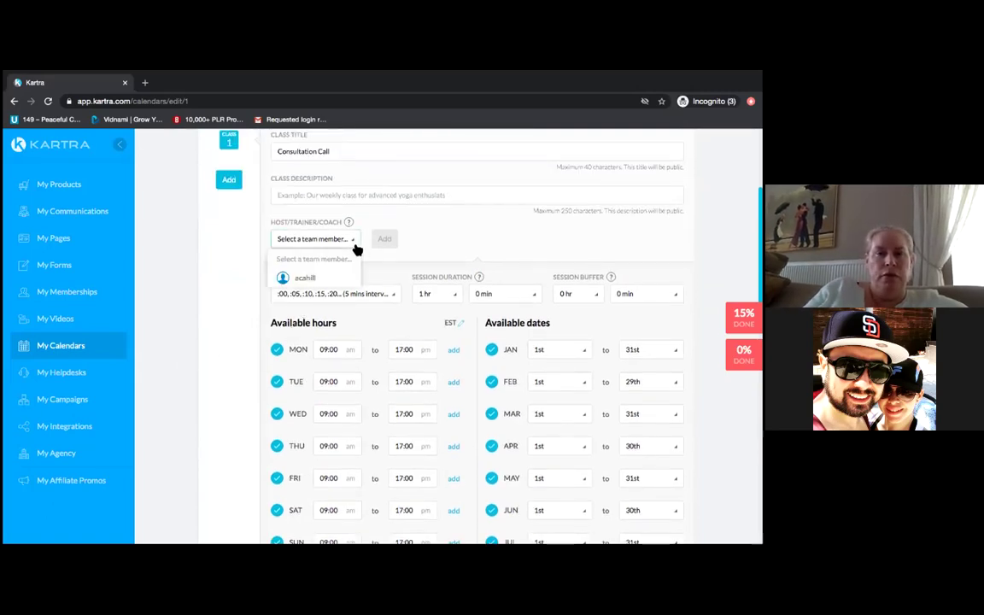
- Add the team member as Host/Trainer/Coach and type 'In' in Class Description
left_click(306, 279)
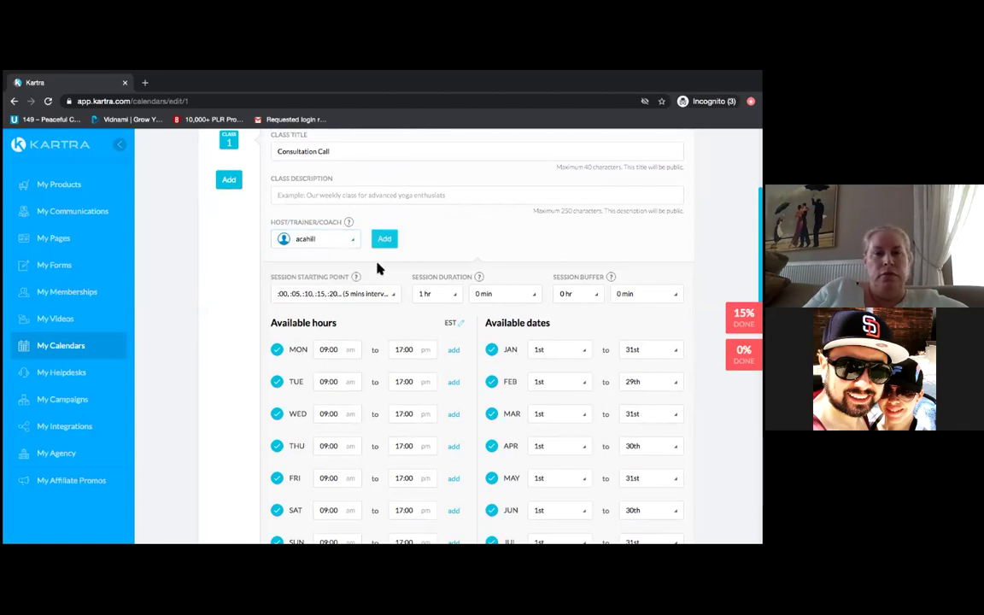
left_click(385, 242)
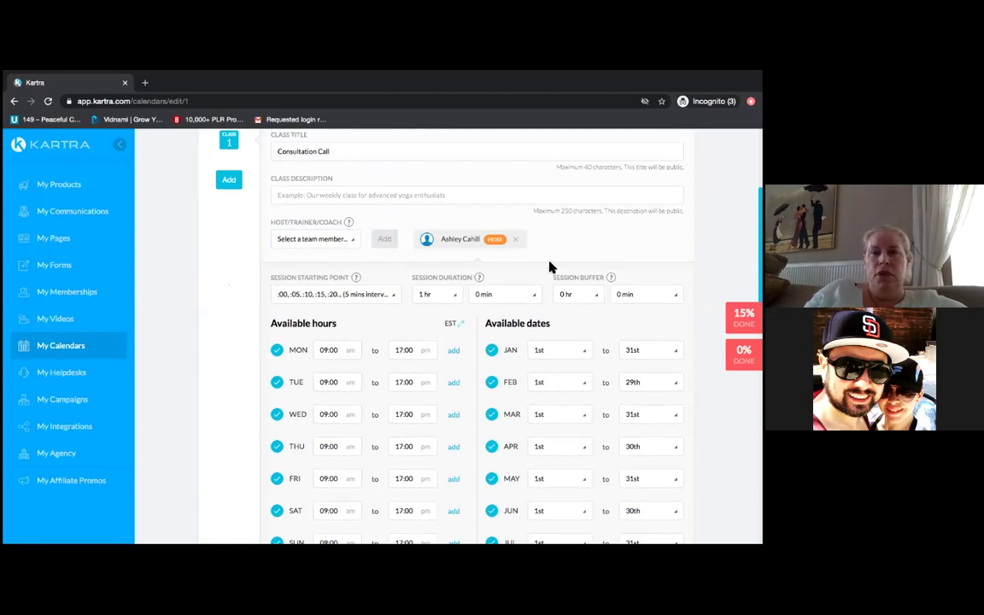
left_click(359, 195)
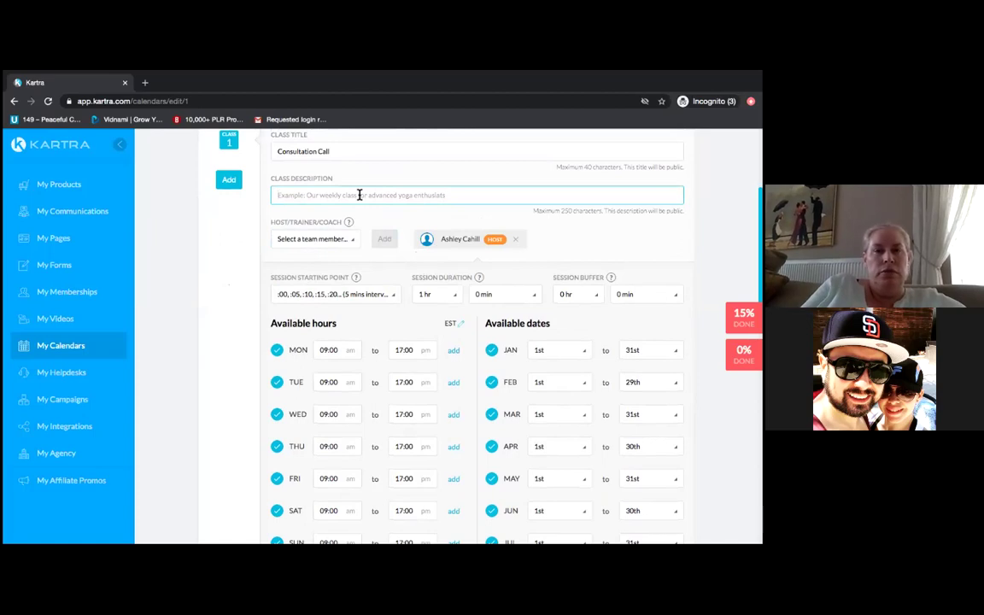
type("In")
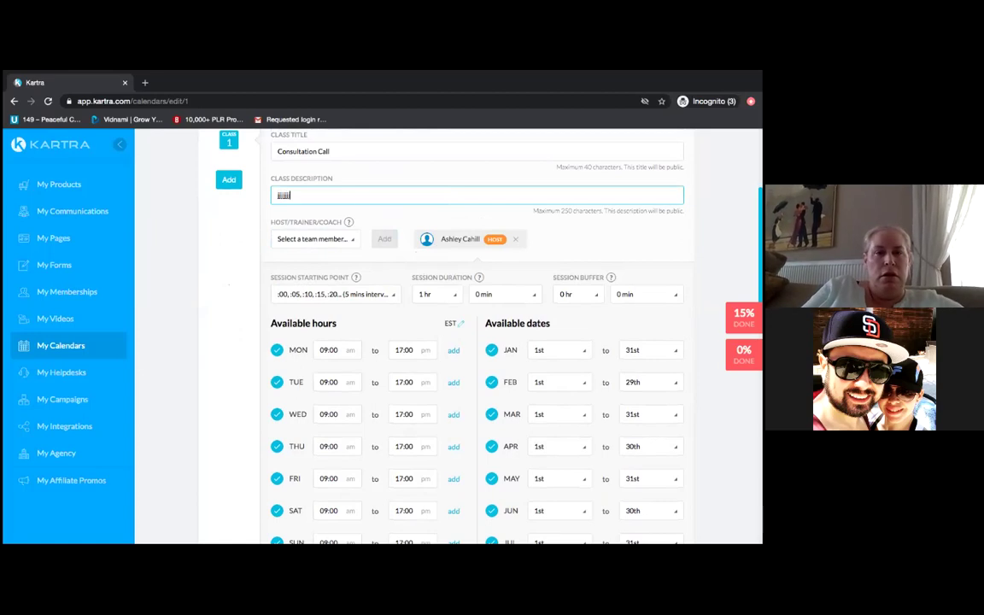
left_click(174, 315)
- Bring up the Session Starting Point choices for the class
scroll(173, 316, "down", 5)
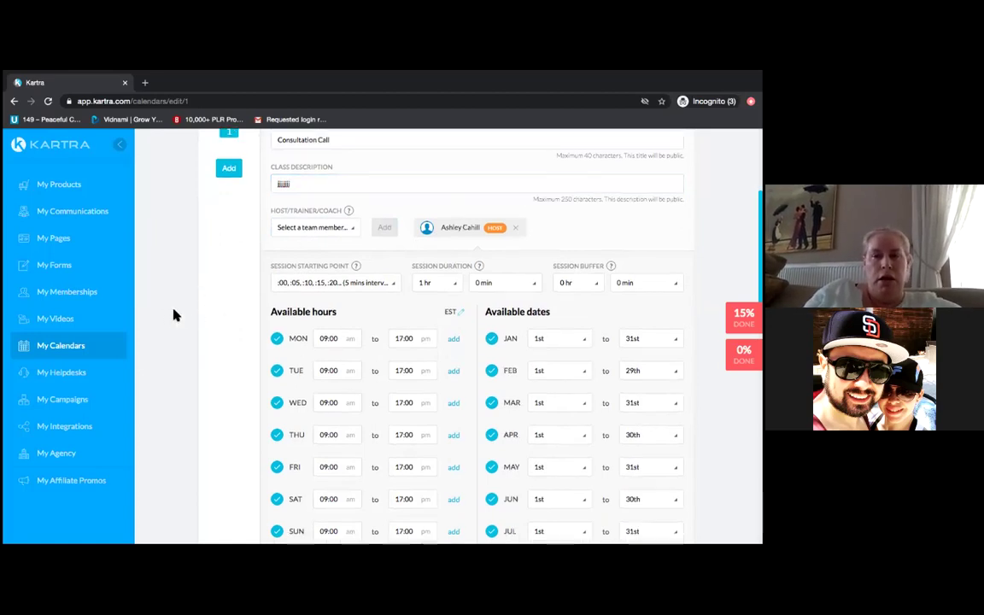
scroll(173, 316, "up", 3)
scroll(174, 316, "up", 2)
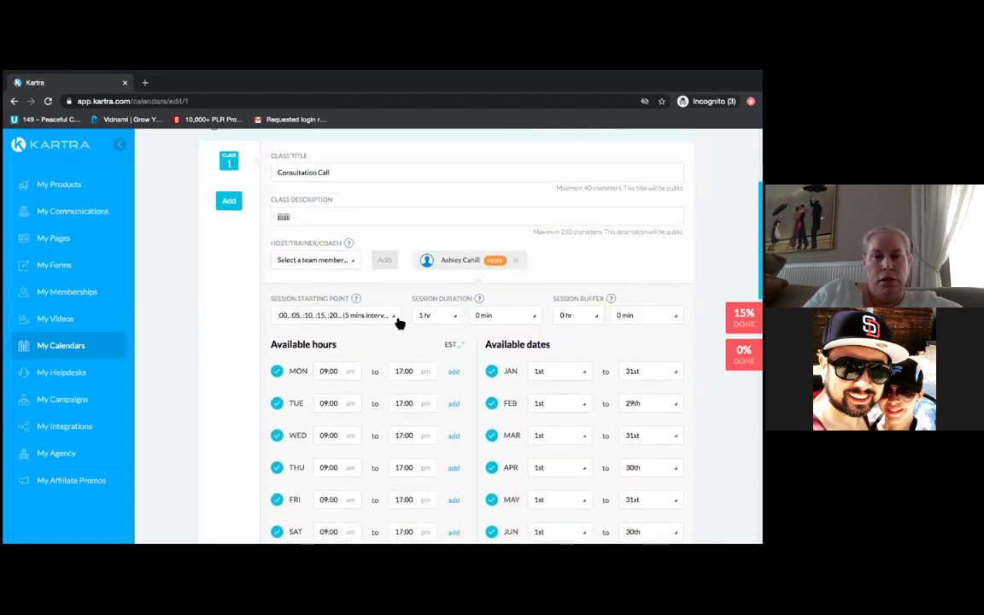
left_click(397, 321)
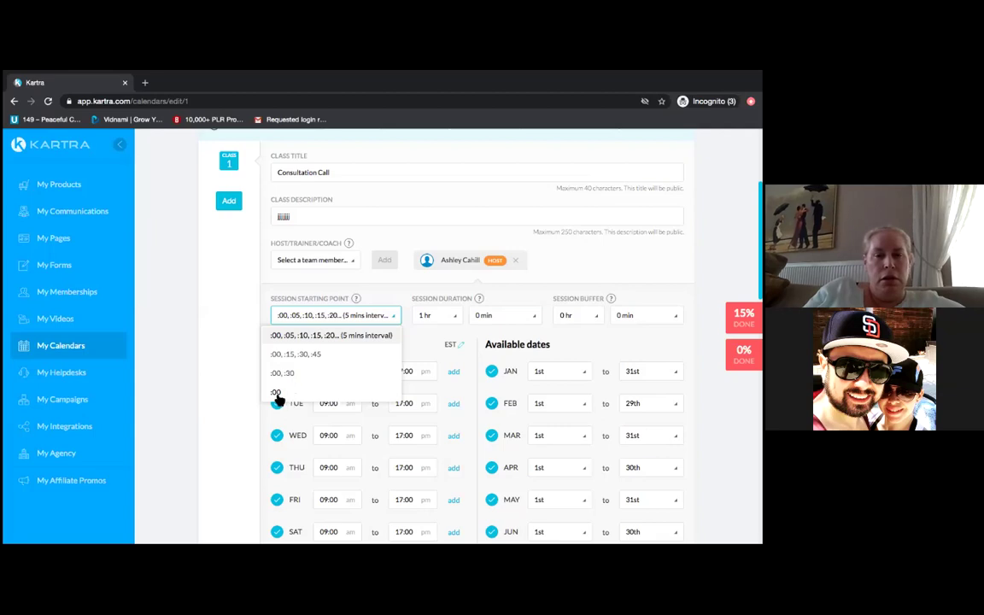
- Set Session Starting Point to :00 so sessions begin only on the hour
left_click(277, 393)
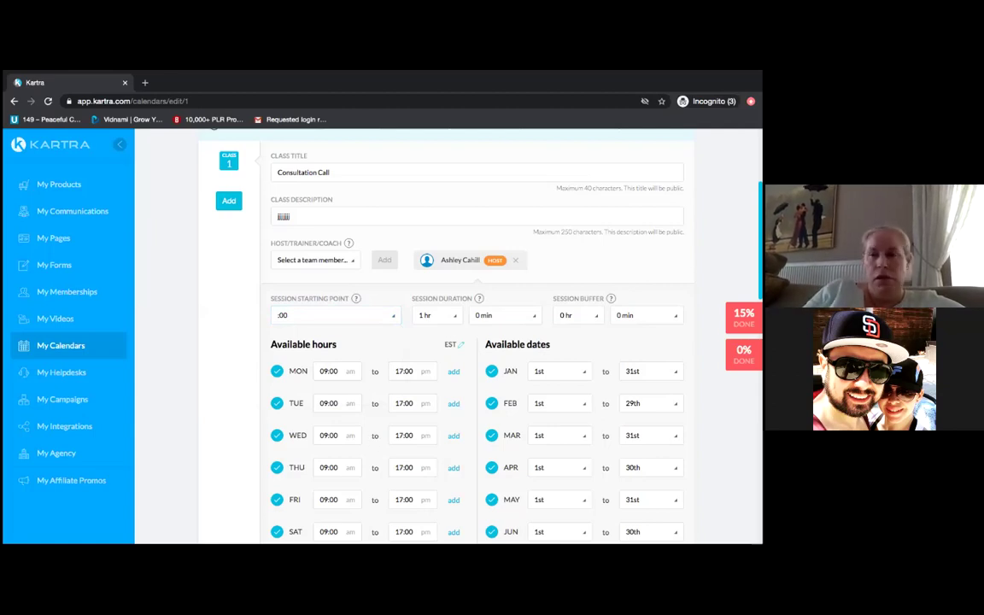
scroll(476, 333, "down", 10)
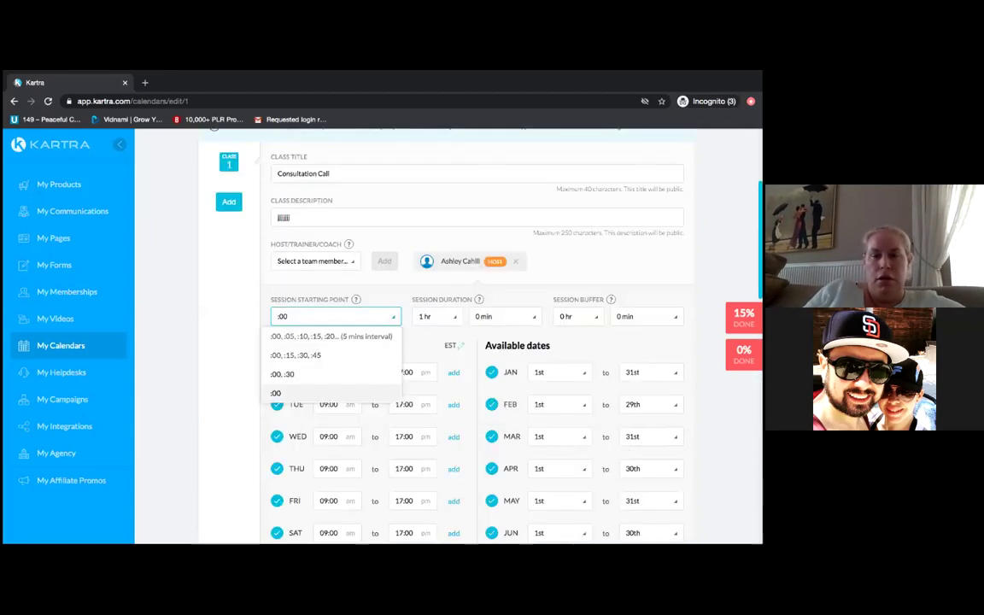
key("Return")
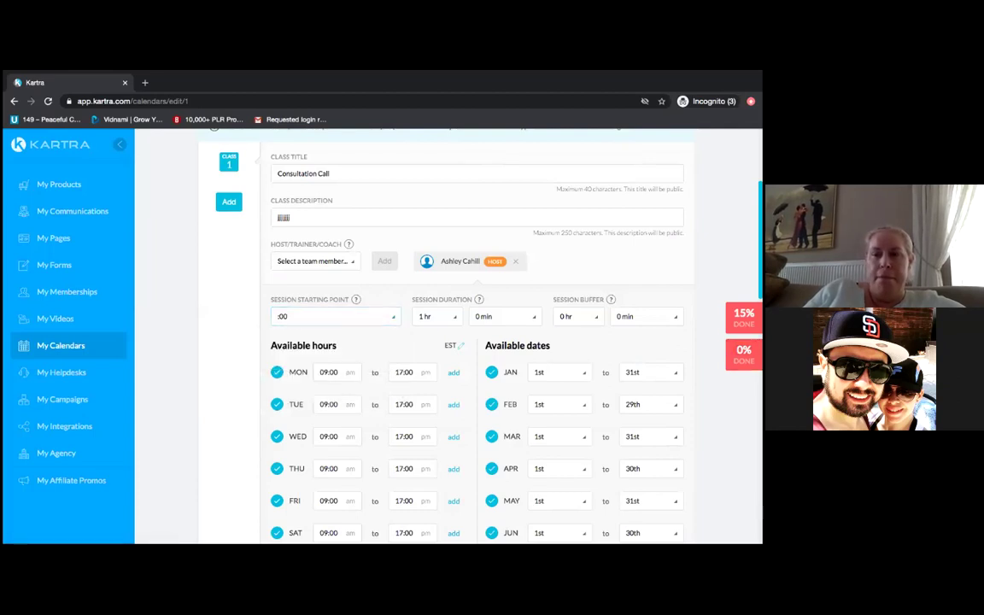
scroll(478, 342, "down", 3)
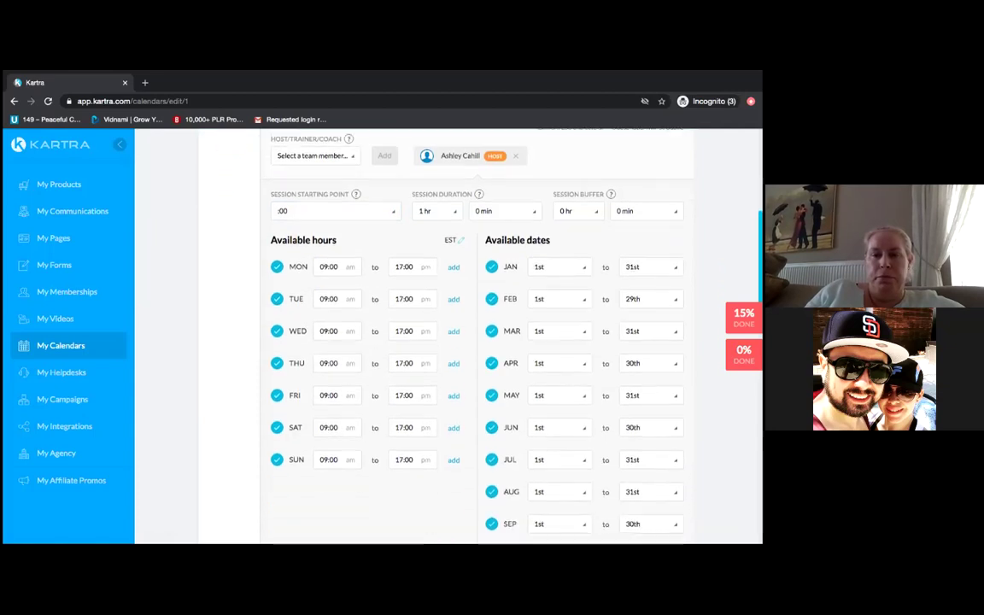
scroll(478, 341, "down", 6)
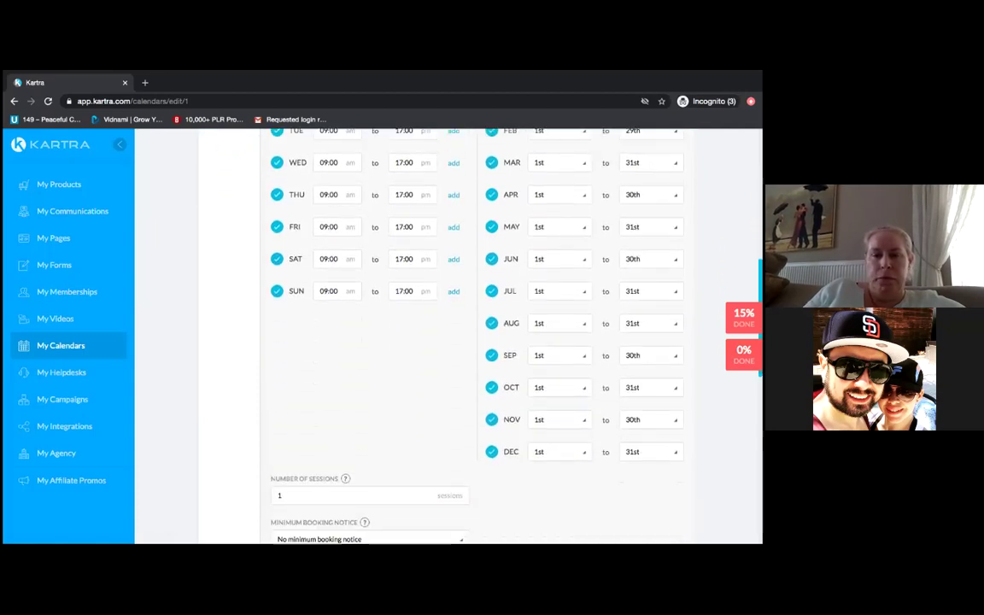
scroll(478, 342, "down", 3)
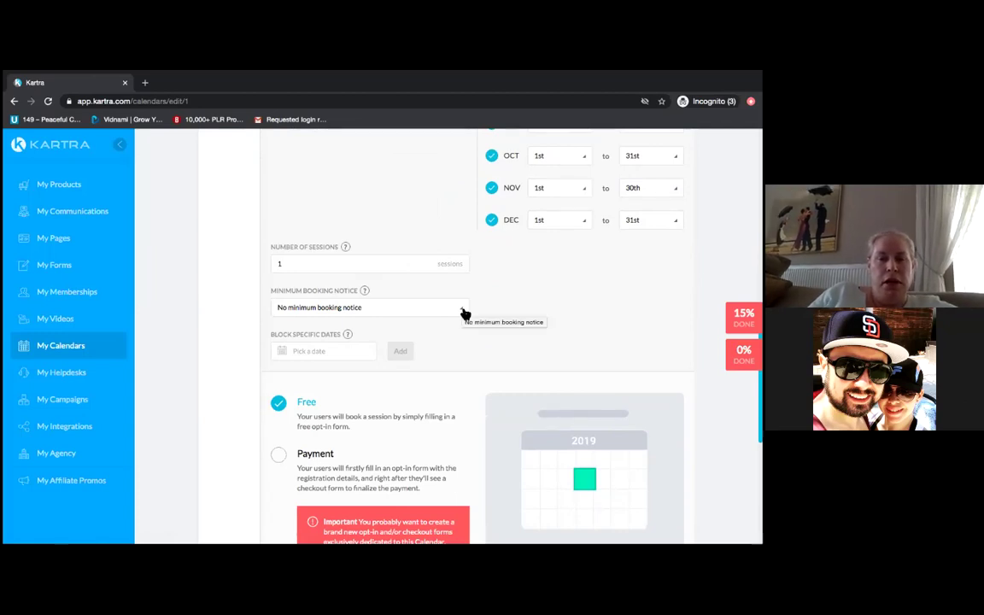
left_click(463, 313)
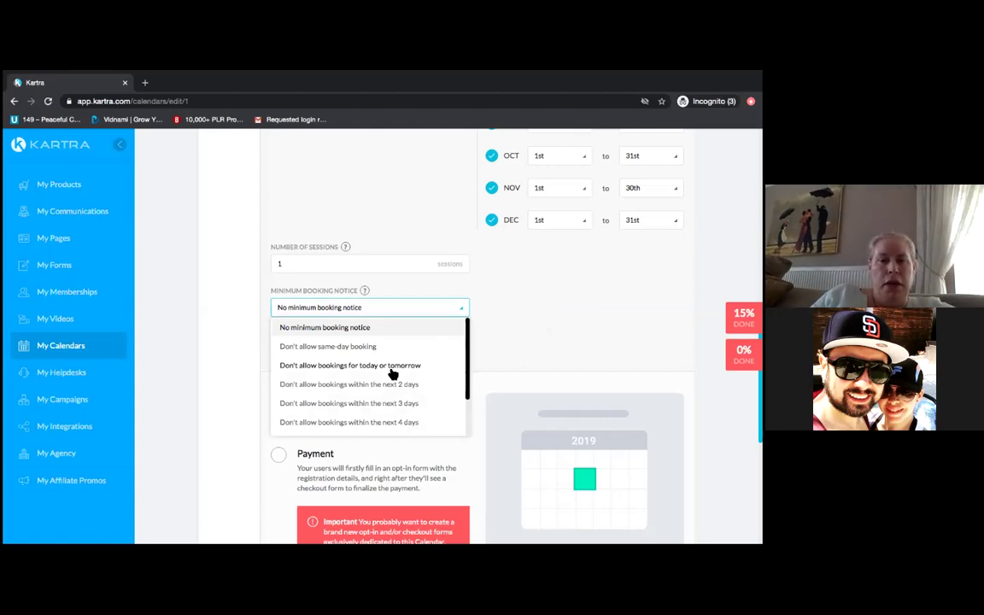
- Disallow same-day bookings and keep 'My calendar' as the opt-in form
left_click(365, 345)
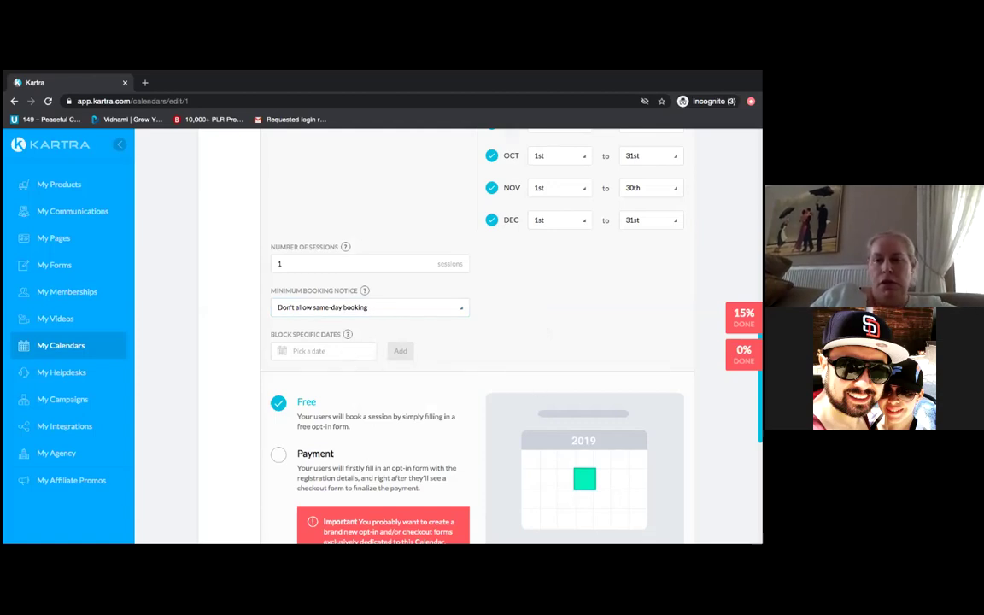
scroll(478, 342, "down", 5)
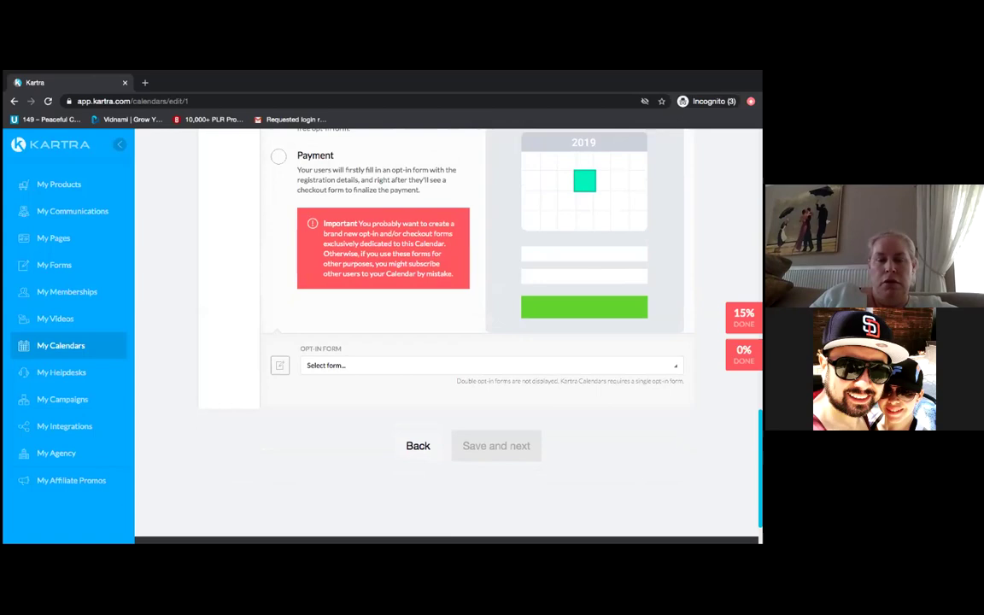
left_click(491, 365)
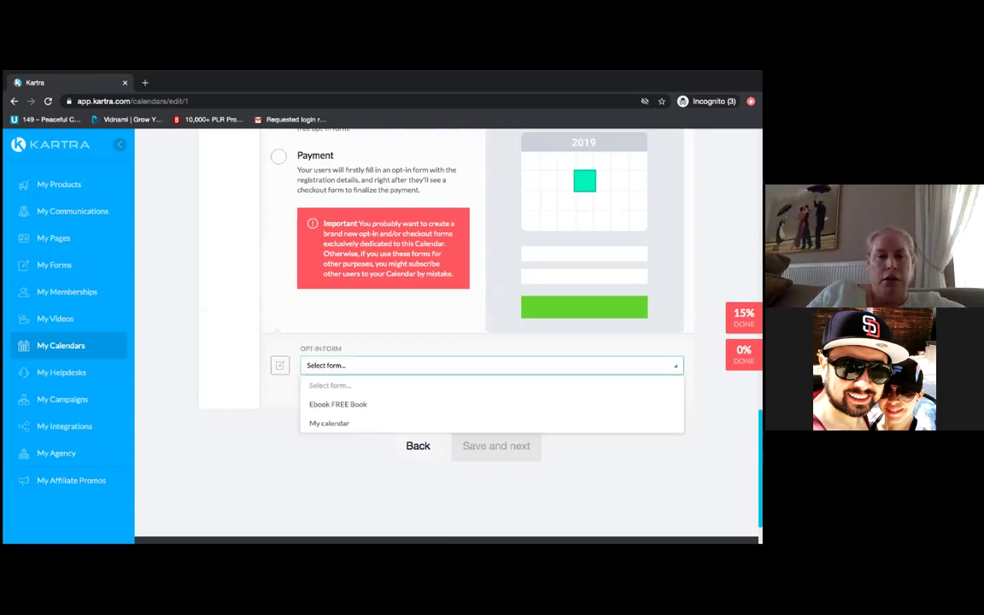
left_click(338, 424)
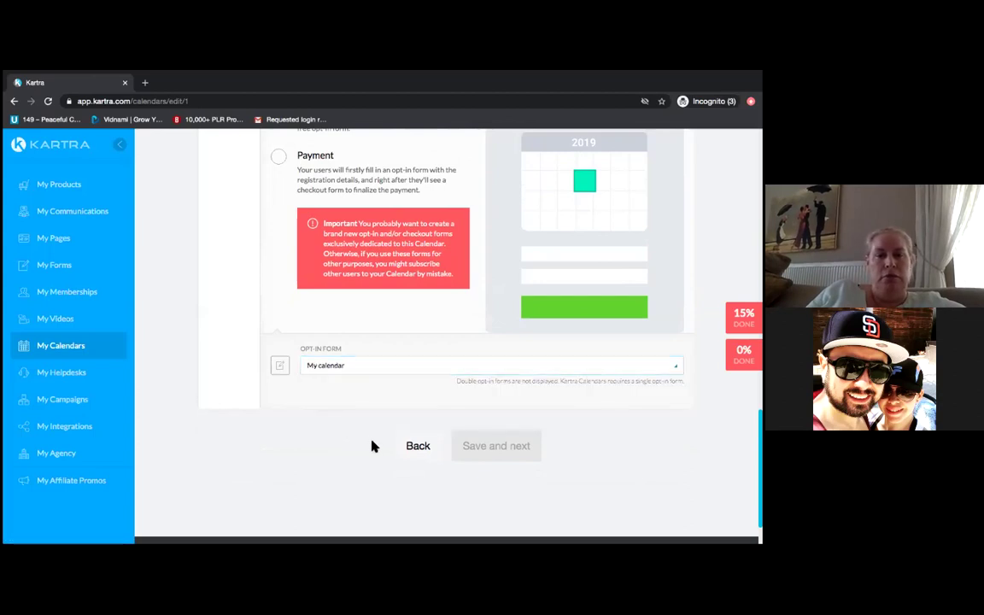
key("Down")
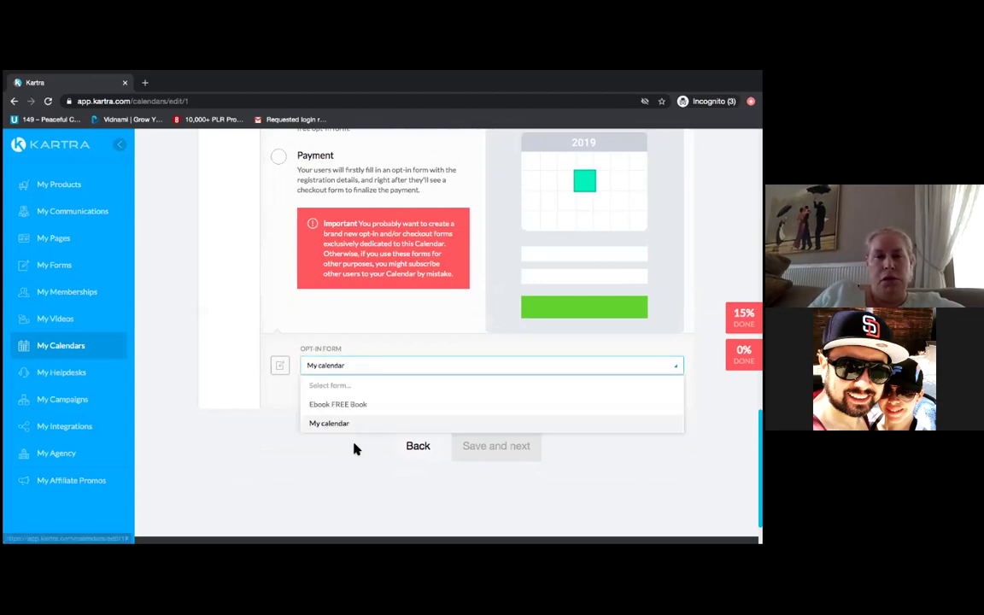
left_click(333, 423)
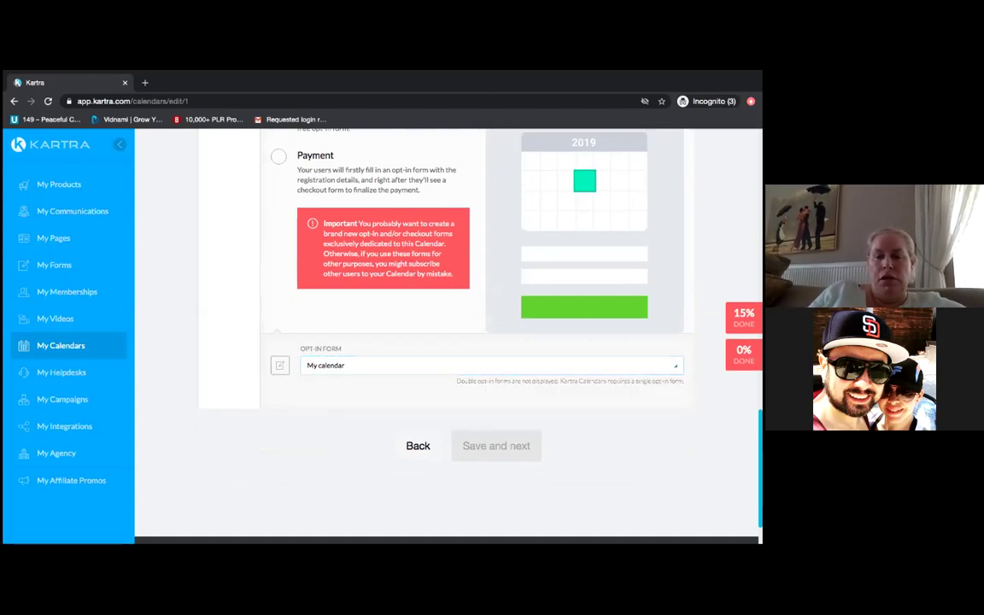
left_click(342, 365)
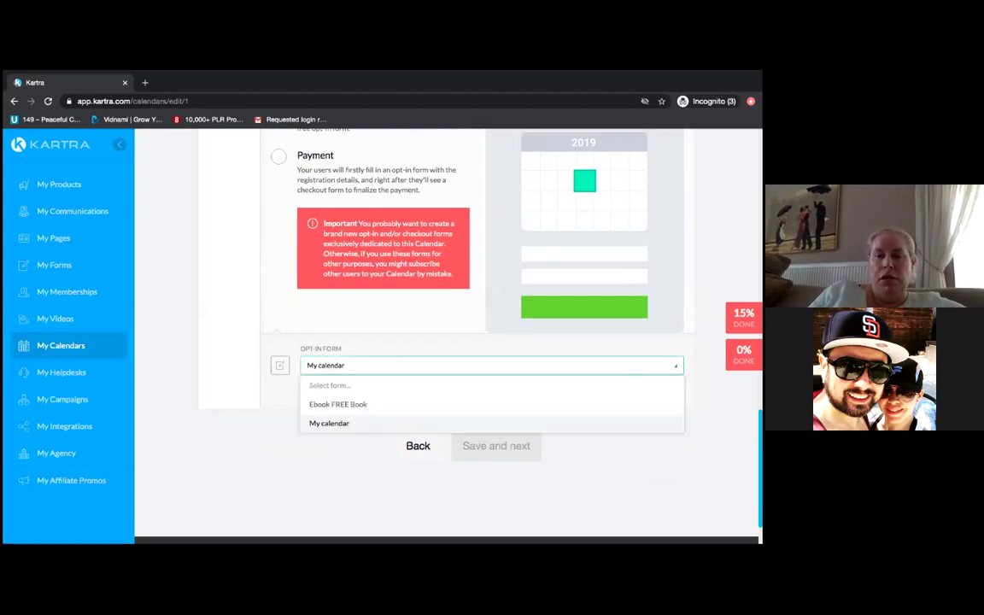
left_click(423, 423)
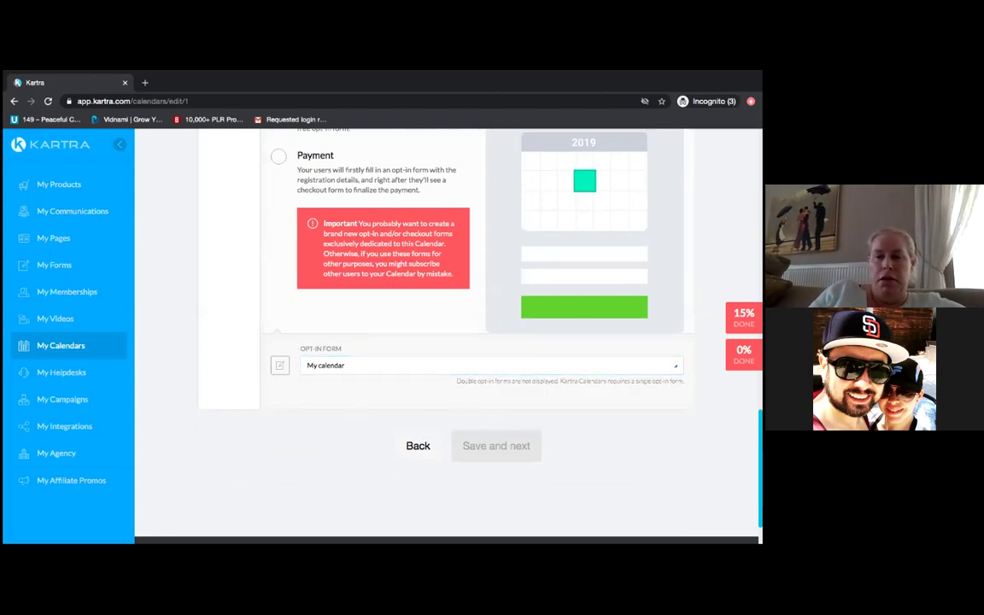
- Save the schedule settings and continue to the email confirmation and reminders step
scroll(444, 333, "up", 5)
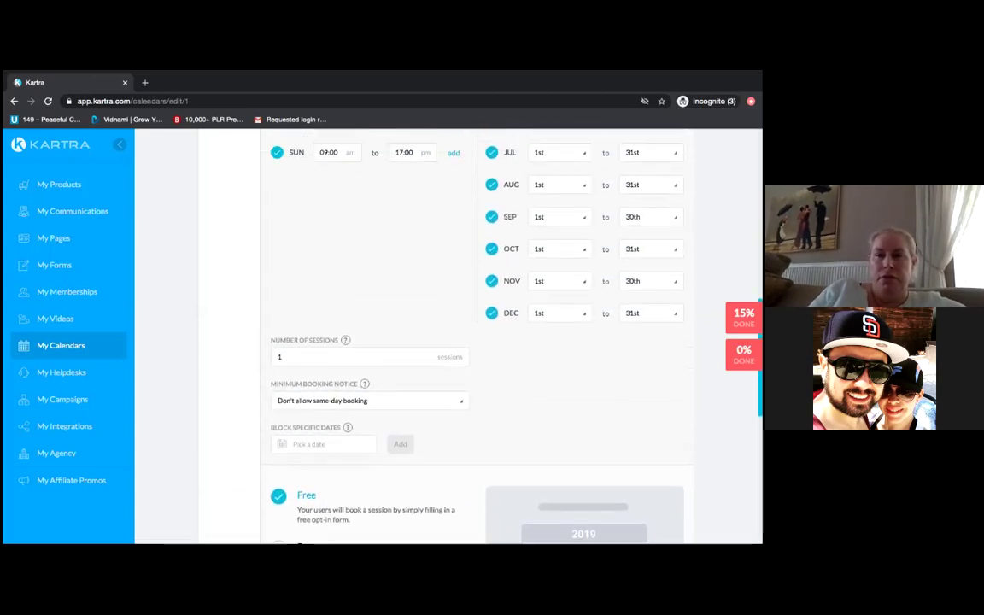
scroll(693, 160, "up", 6)
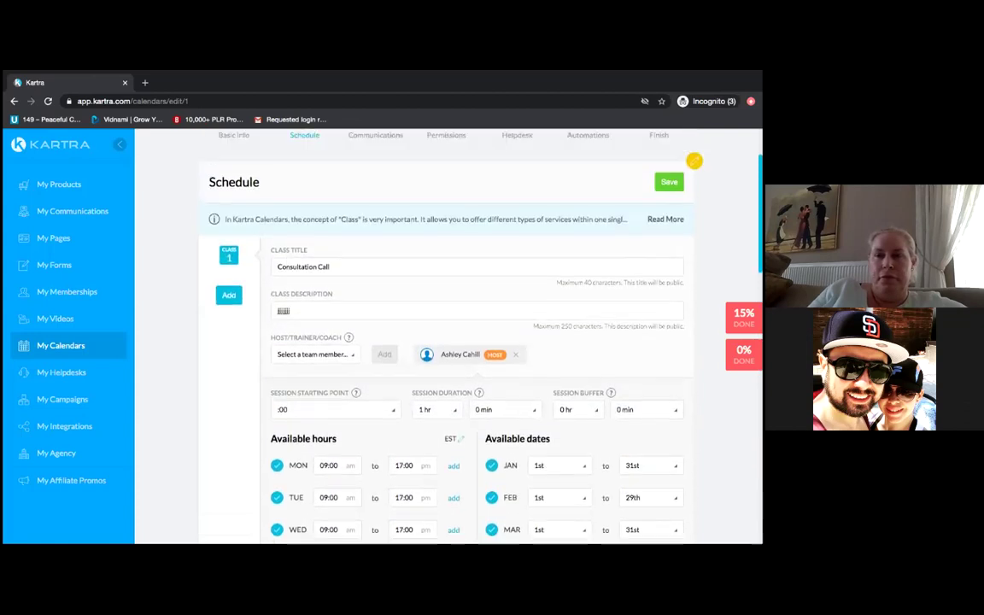
scroll(693, 161, "up", 1)
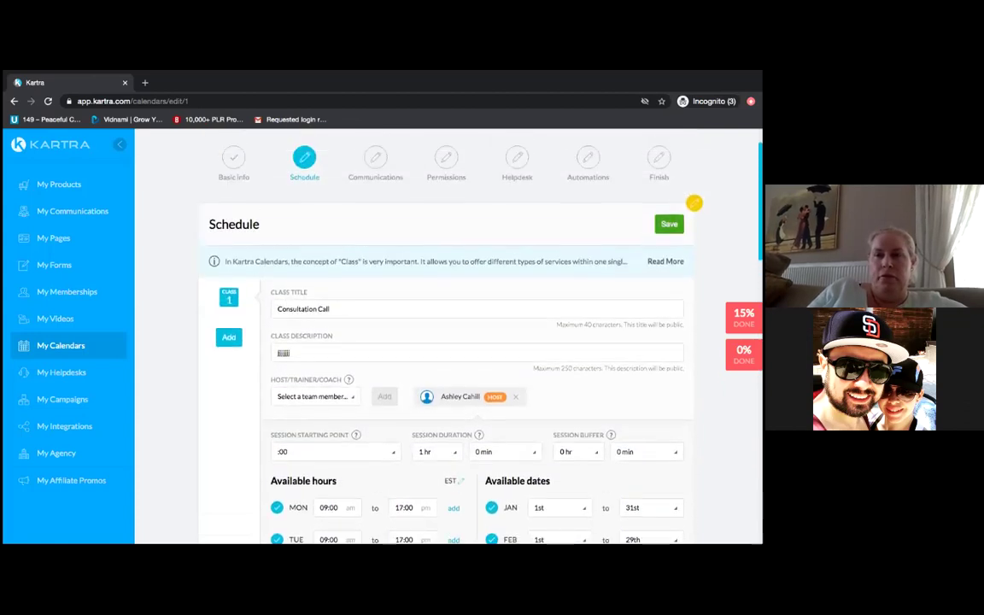
left_click(681, 221)
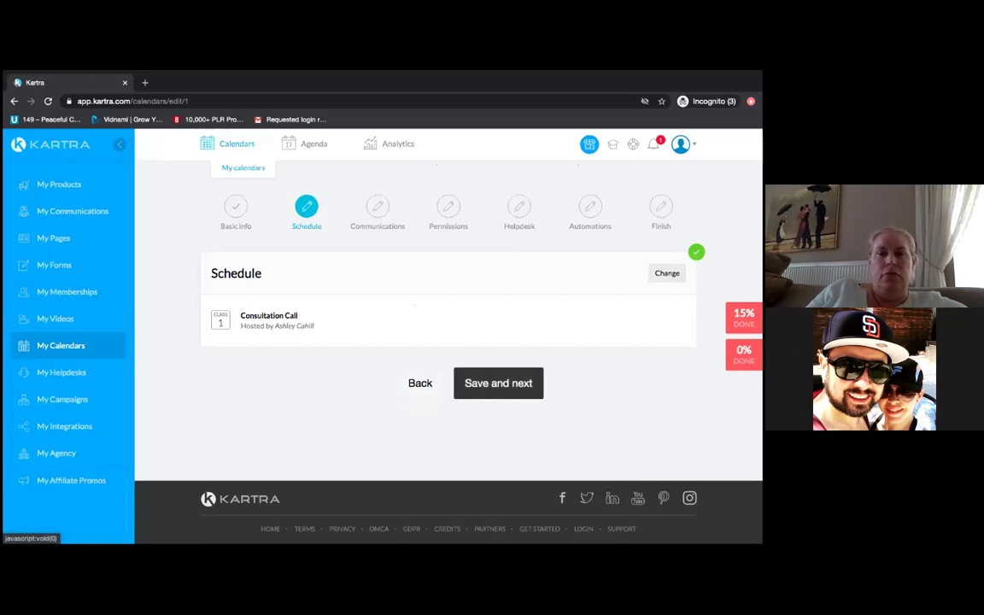
left_click(516, 386)
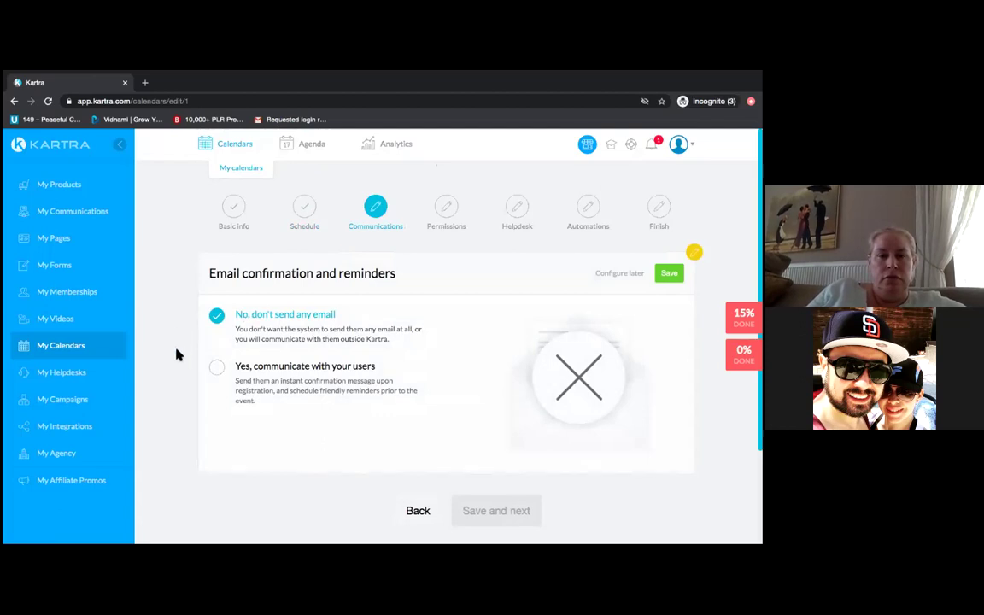
- Choose 'Yes, communicate with your users' with KartraMail as the email gateway, and save
left_click(219, 370)
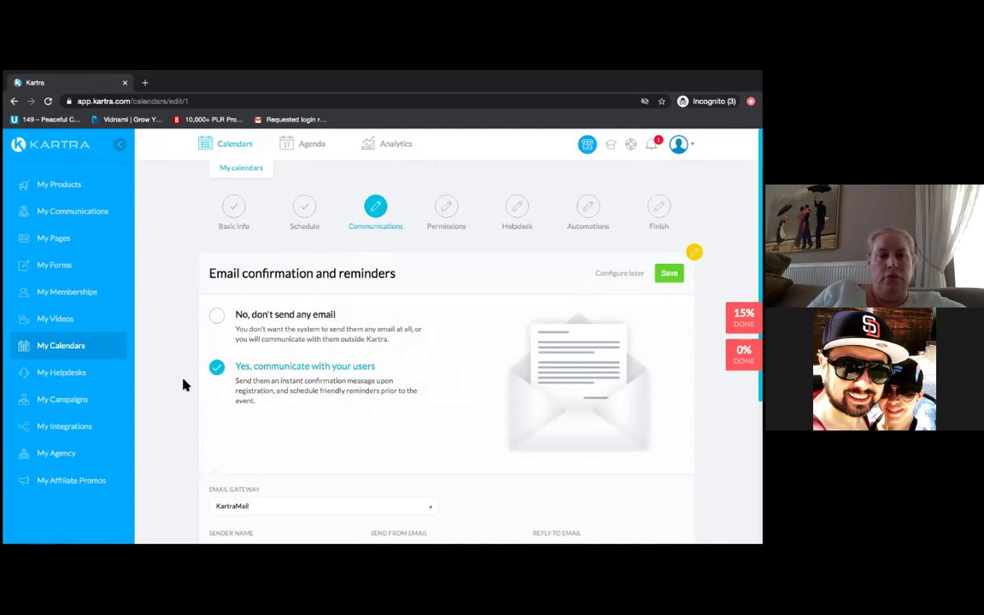
scroll(183, 385, "down", 2)
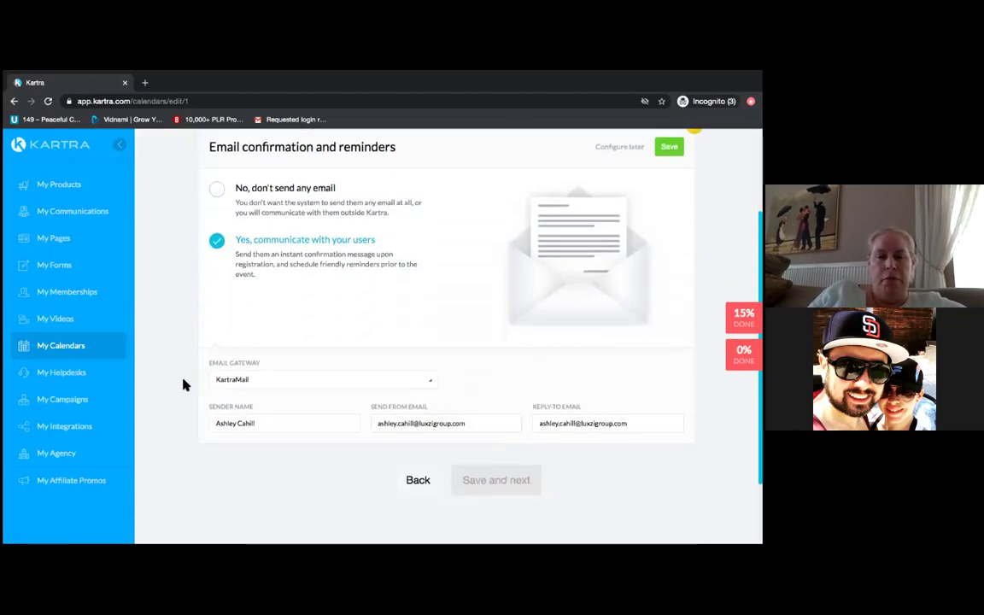
left_click(433, 385)
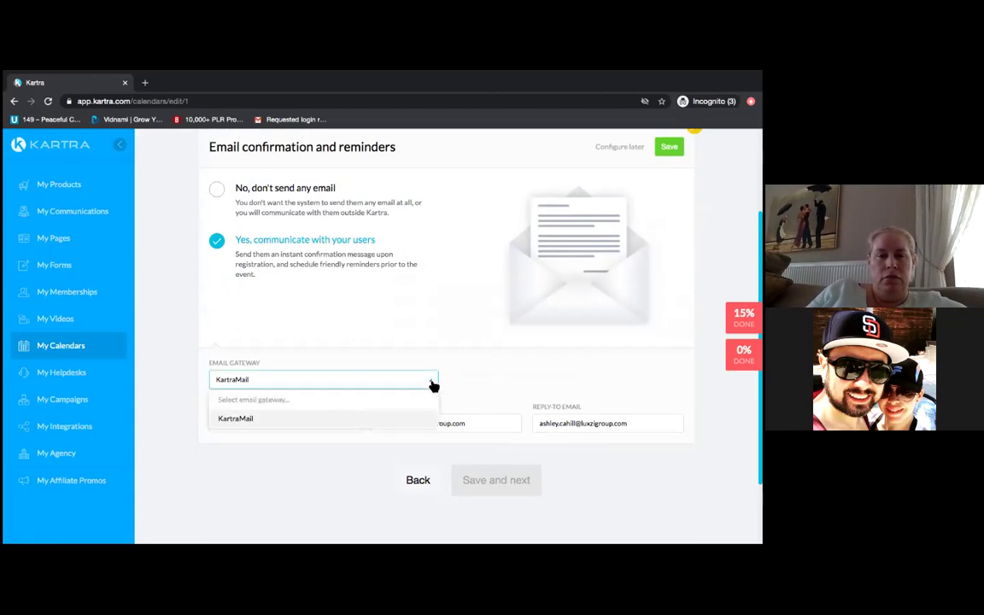
left_click(307, 418)
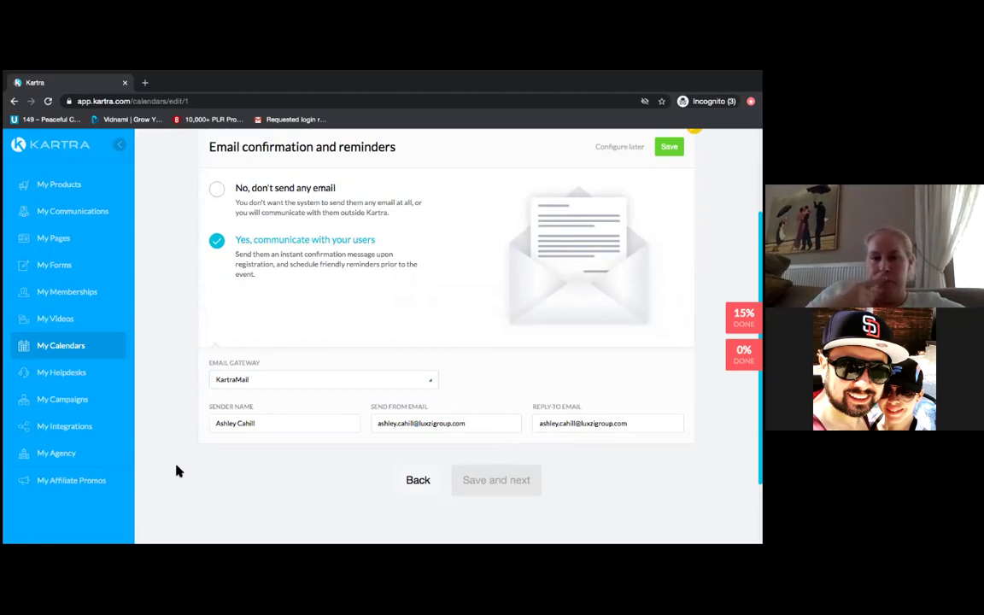
left_click(668, 146)
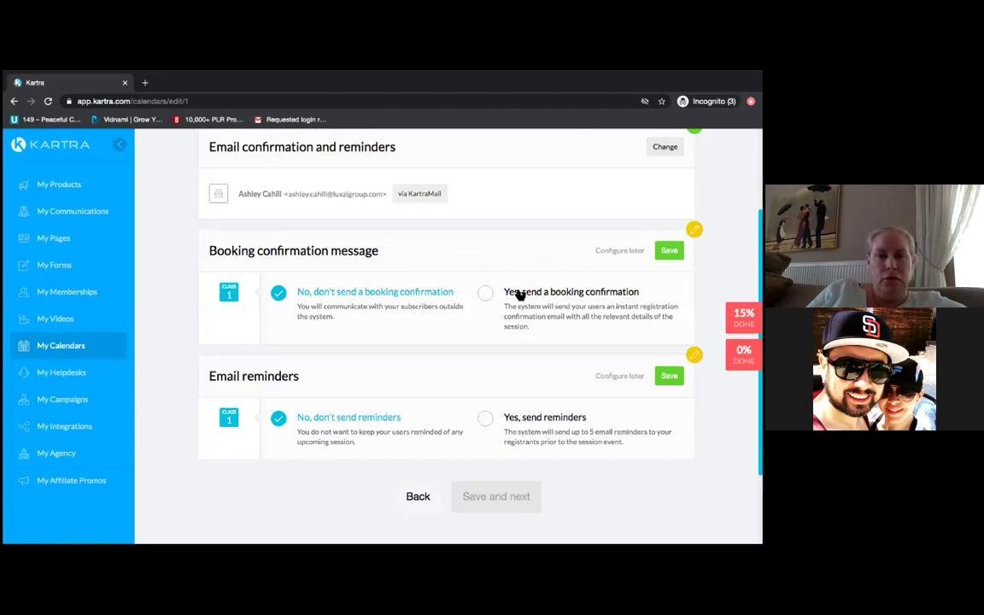
- Turn on booking confirmations and open the 'Your booking is confirmed!' email for editing
left_click(484, 292)
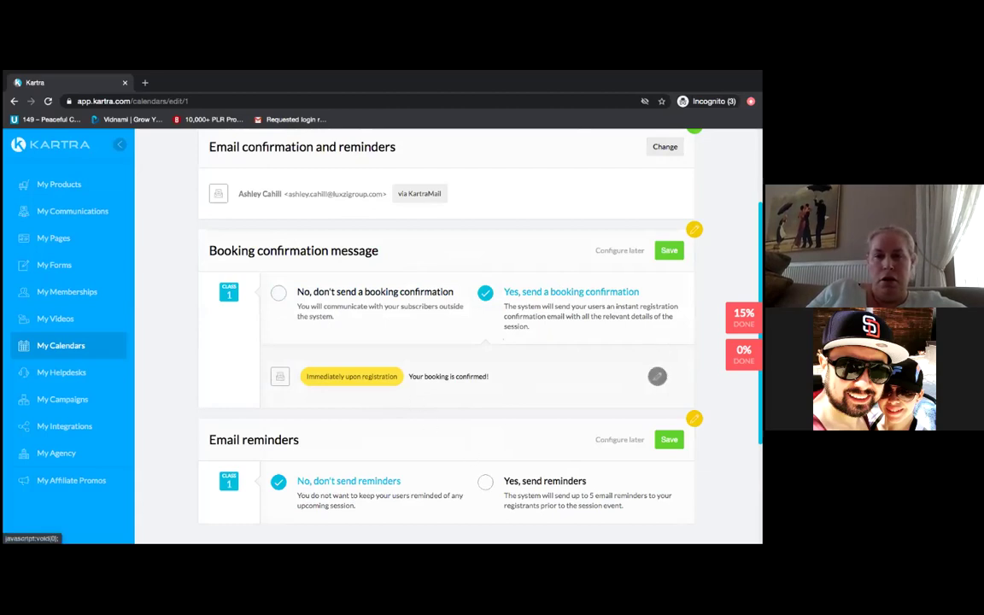
left_click(656, 376)
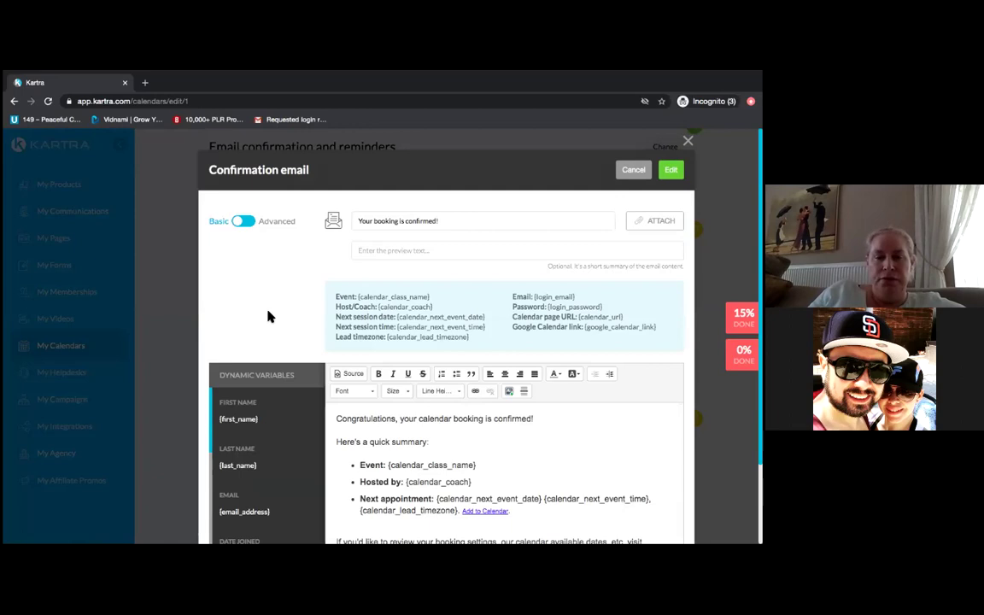
scroll(268, 317, "down", 1)
scroll(269, 317, "down", 1)
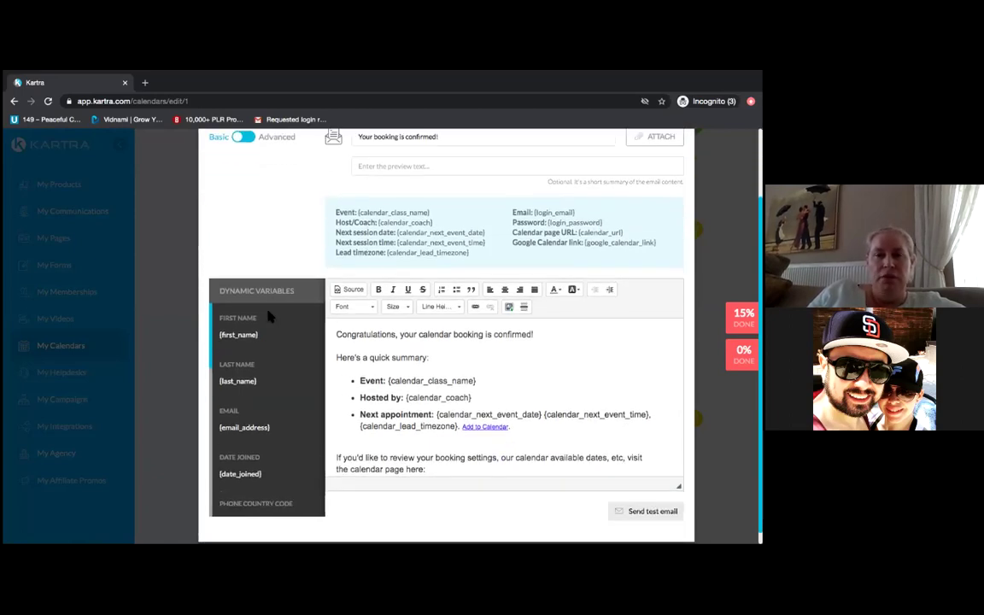
scroll(268, 317, "up", 2)
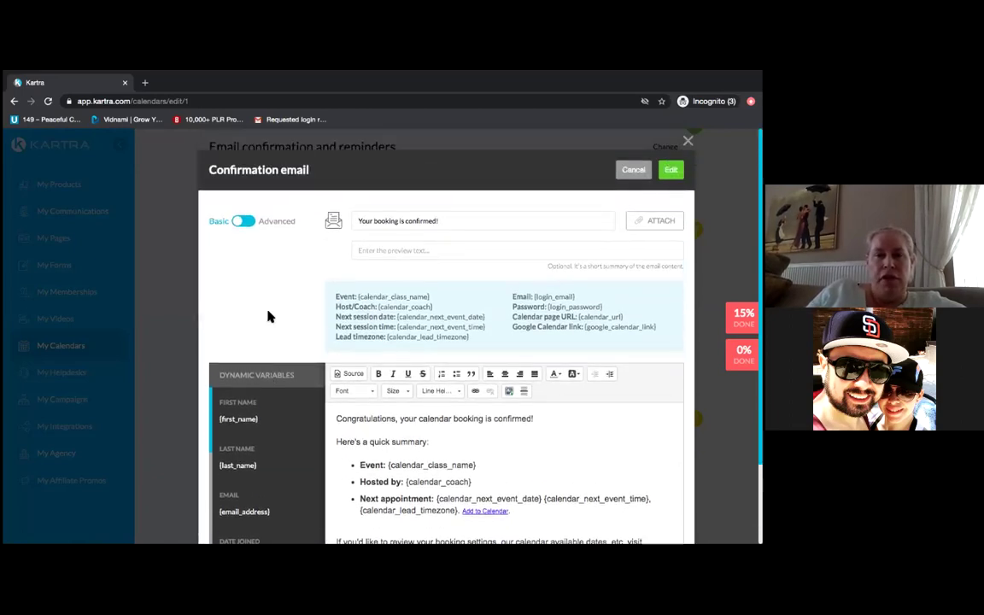
scroll(269, 317, "down", 2)
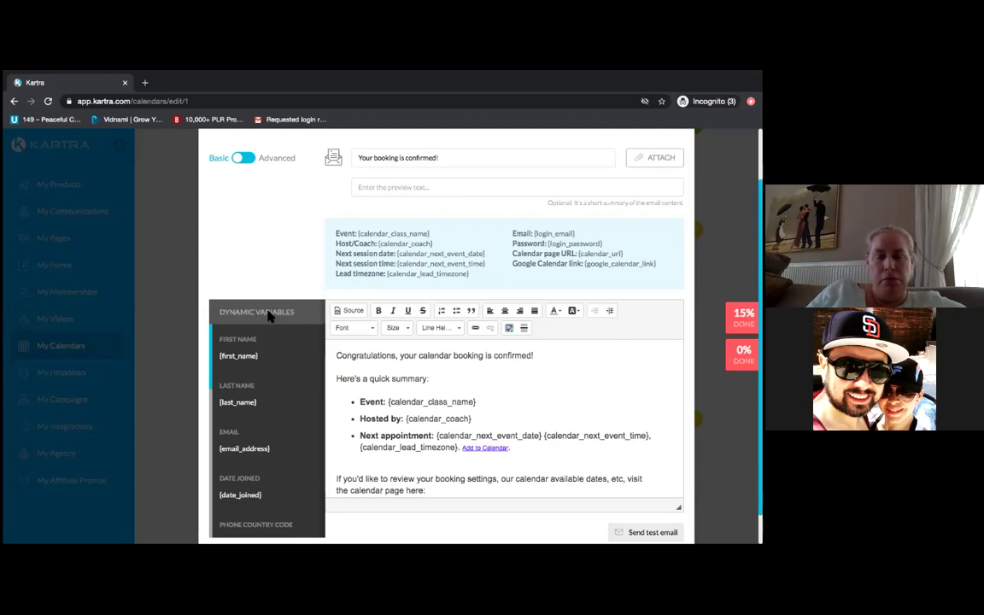
scroll(267, 316, "down", 1)
scroll(268, 315, "up", 3)
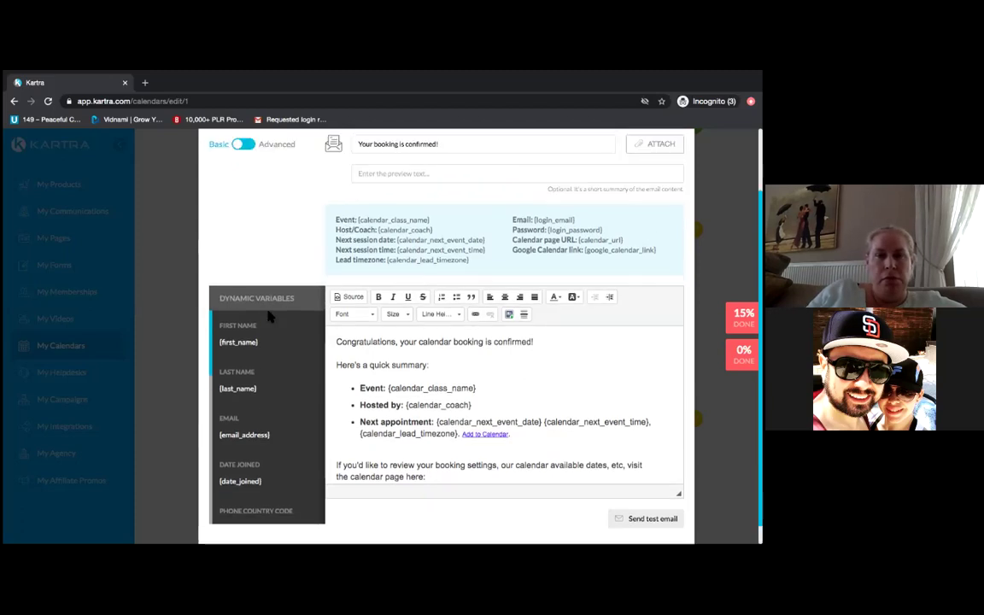
scroll(267, 315, "up", 1)
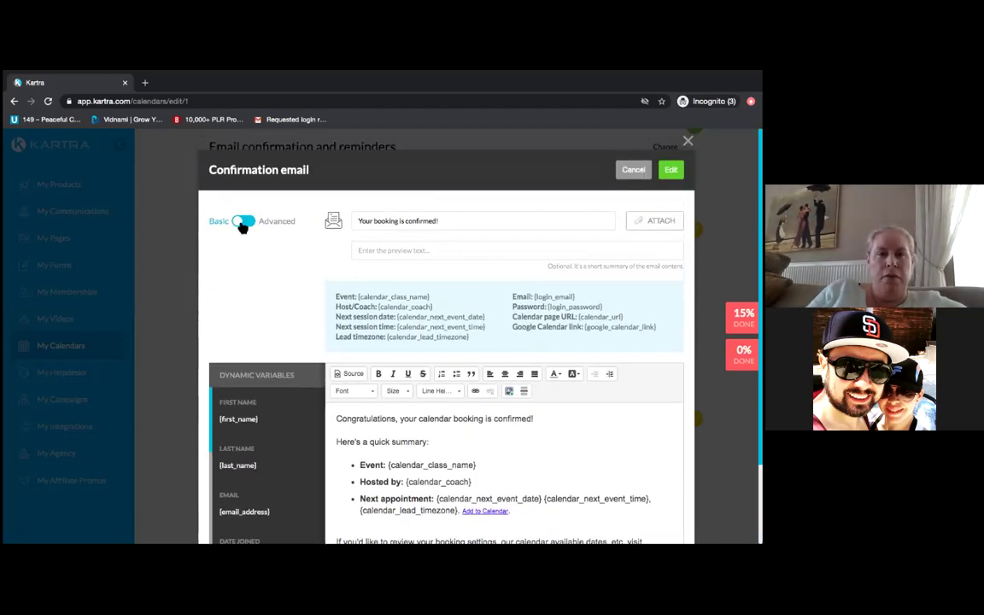
- Switch the confirmation email to the Advanced editor and browse Full templates, then Headlines
left_click(243, 223)
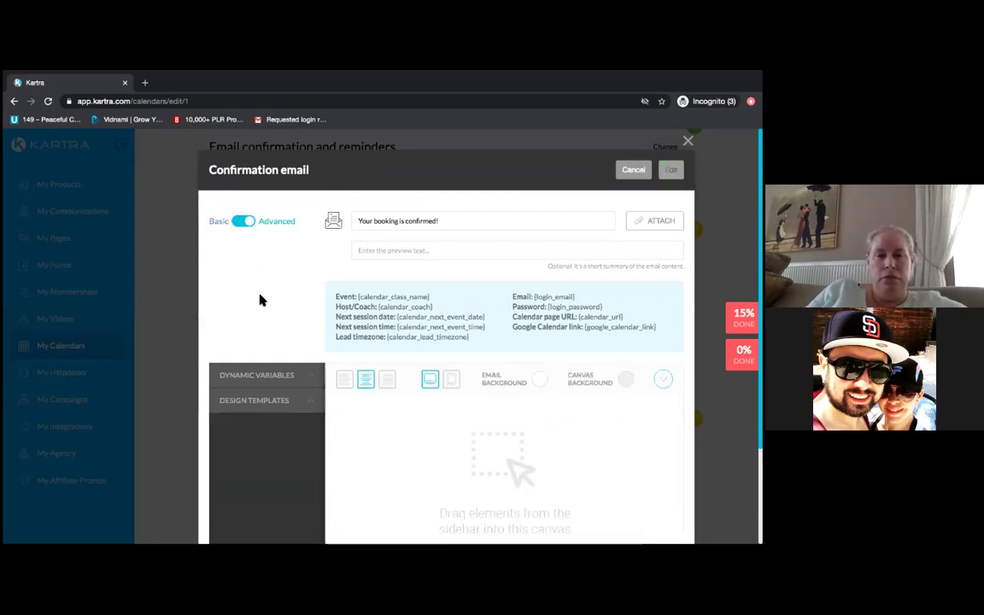
left_click(257, 409)
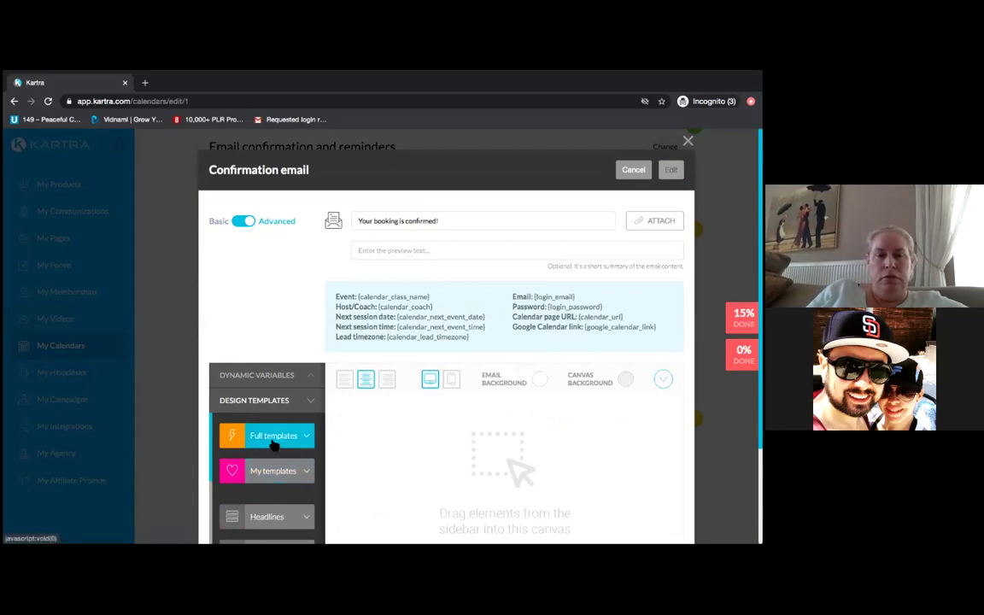
left_click(274, 444)
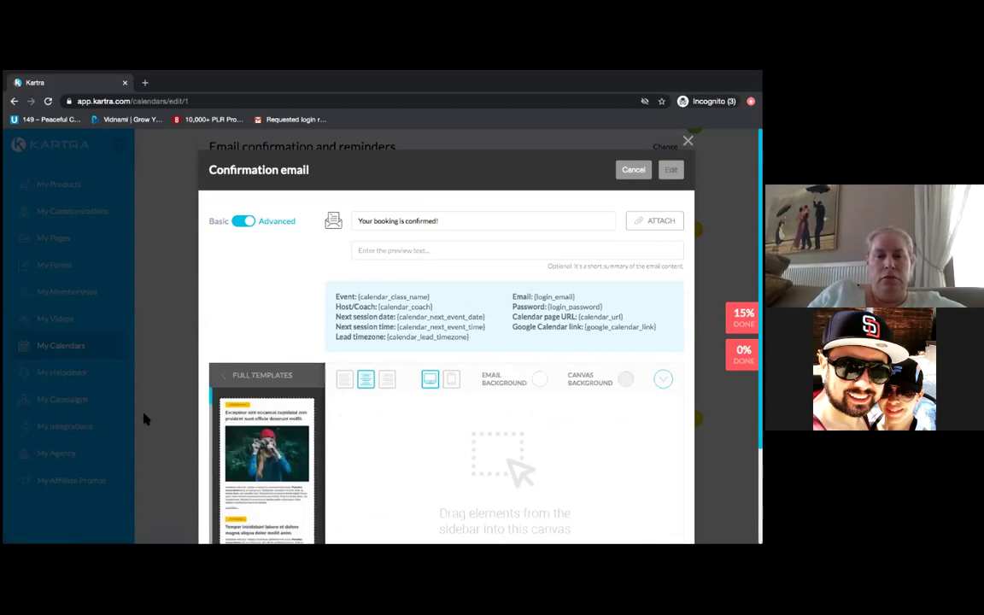
left_click_drag(214, 403, 217, 544)
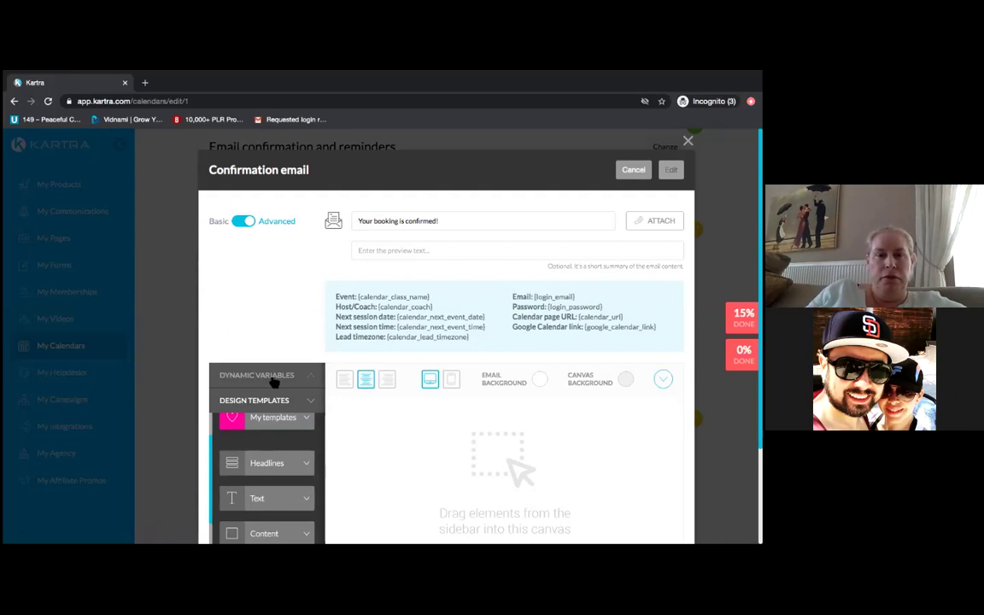
left_click(265, 469)
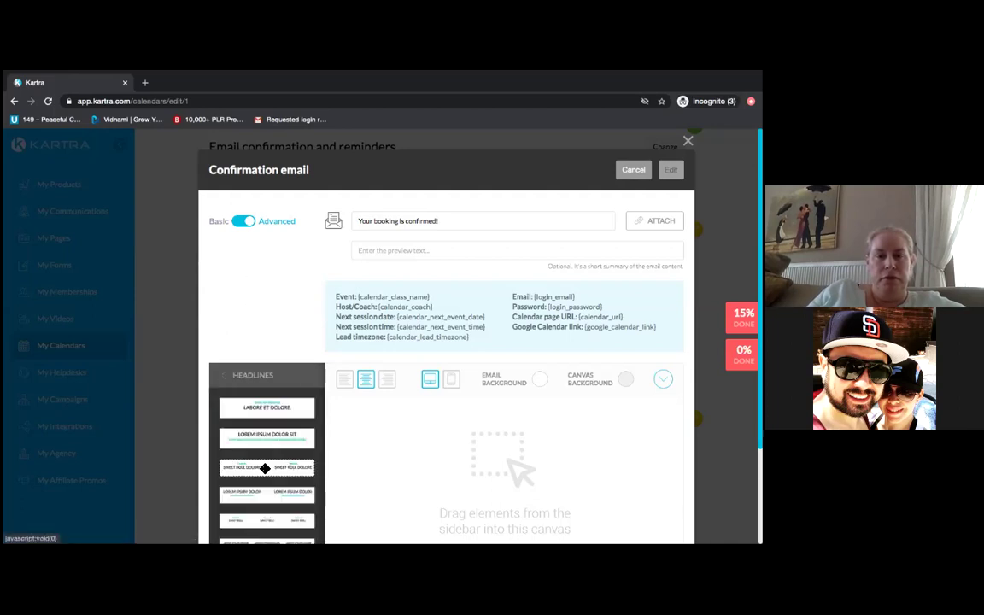
- Add a 'LOREM IPSUM DOLOR SIT.' headline block with a paragraph text block below it
left_click_drag(262, 441, 501, 422)
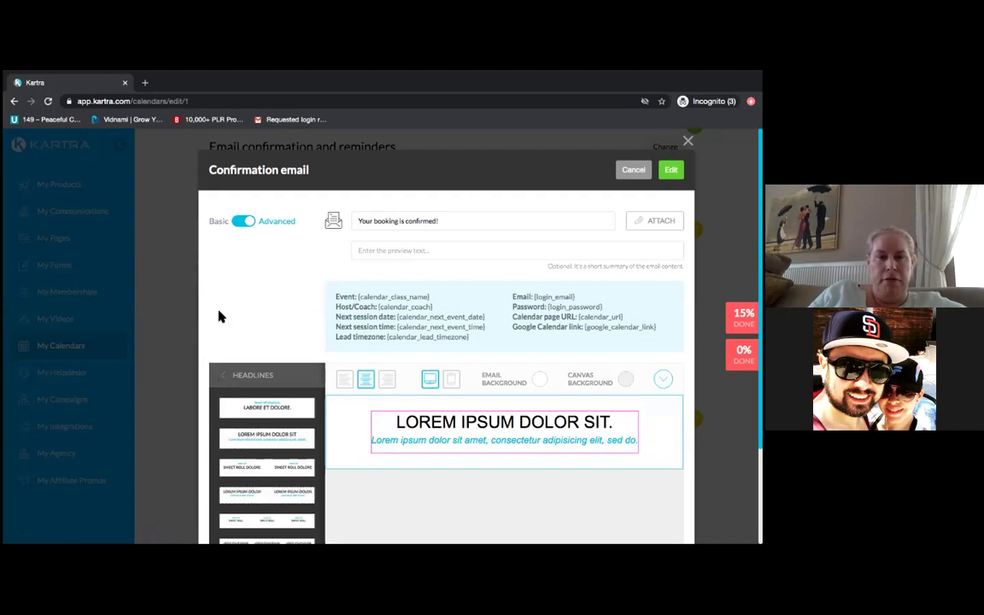
left_click(224, 377)
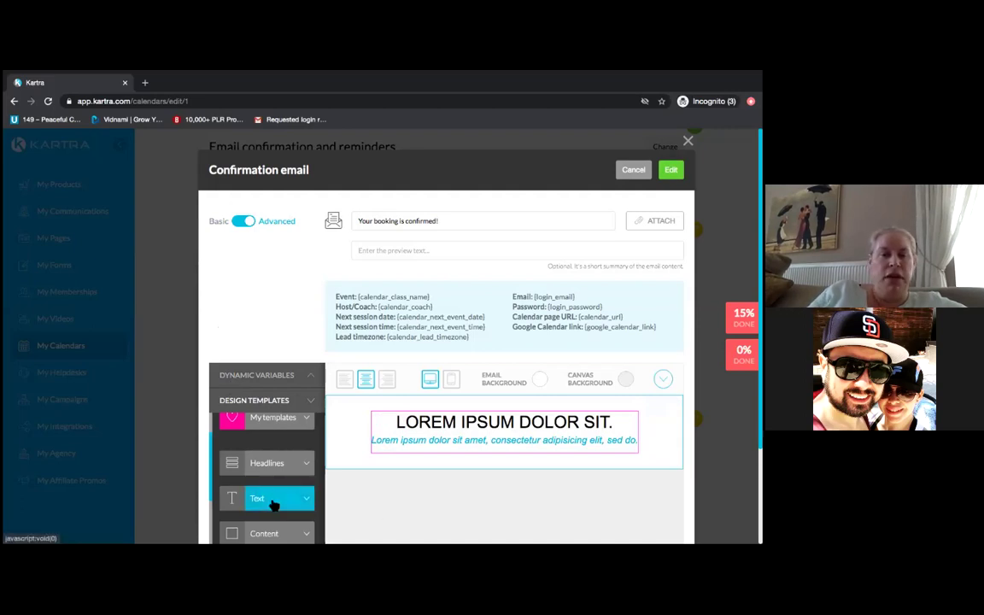
left_click_drag(272, 501, 274, 501)
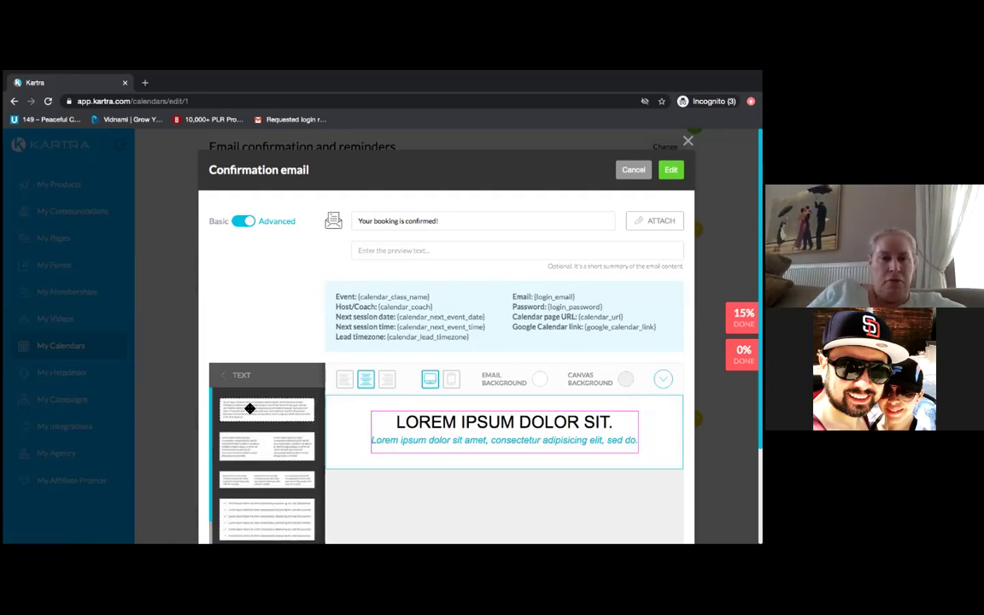
left_click_drag(232, 433, 493, 456)
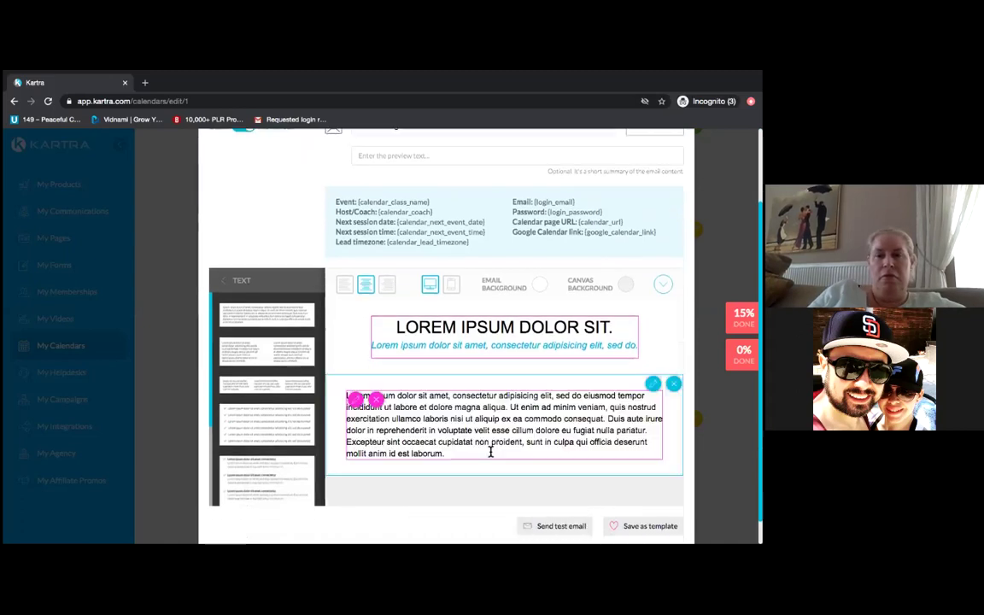
scroll(476, 491, "down", 1)
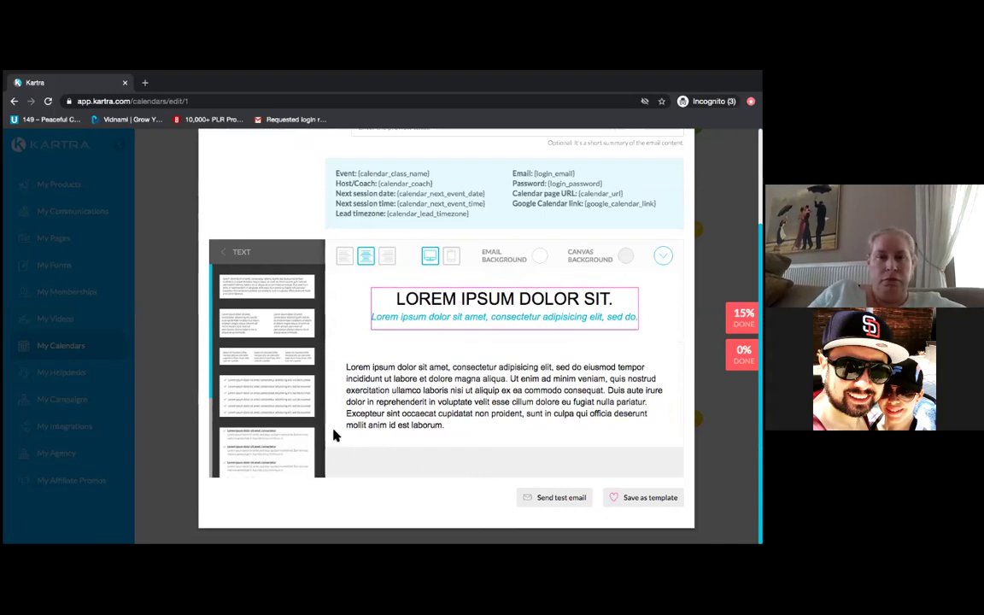
left_click(223, 256)
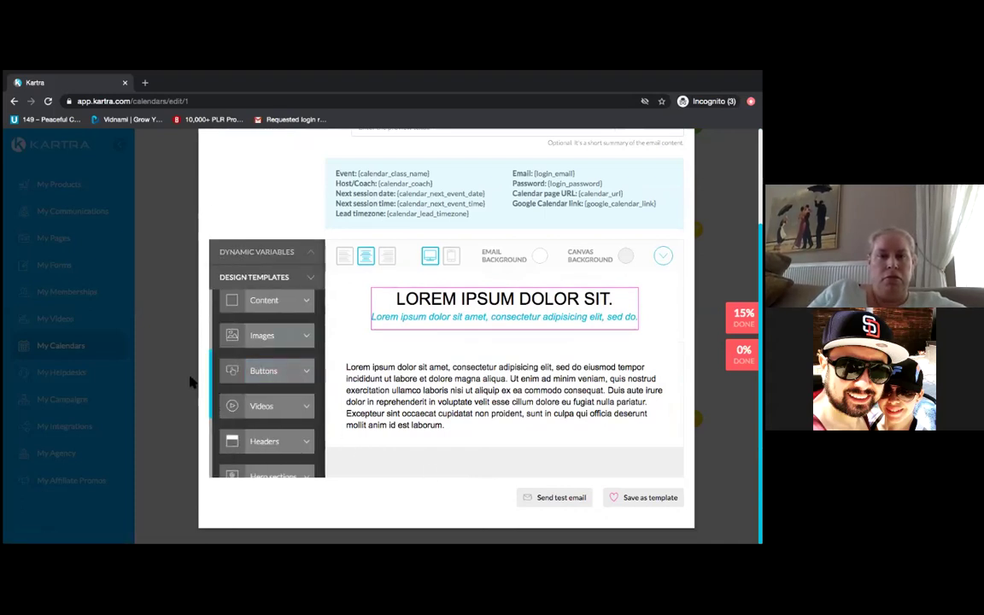
left_click(279, 339)
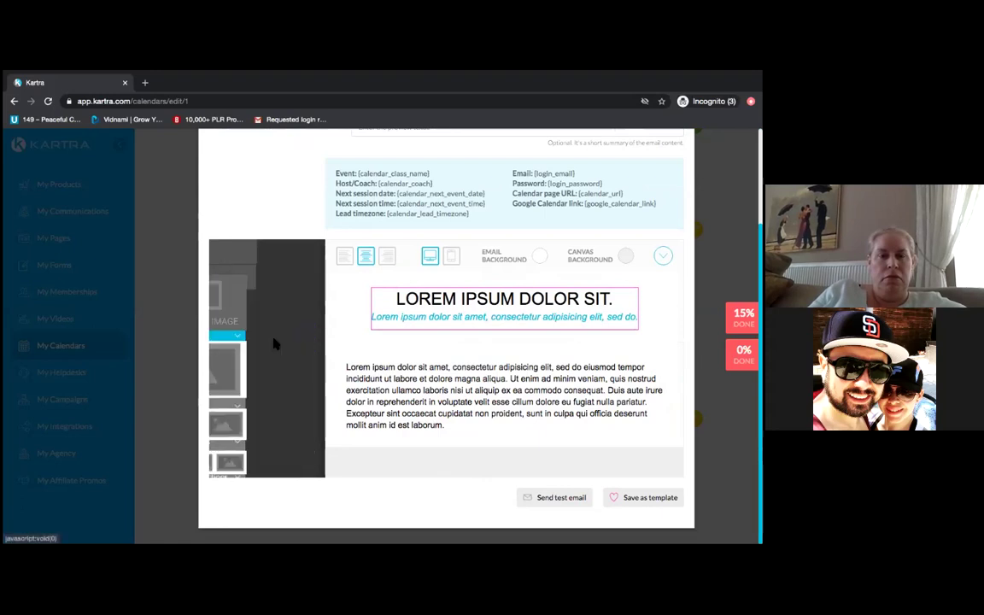
- Place a two-image row between the headline and the body text
right_click(260, 410)
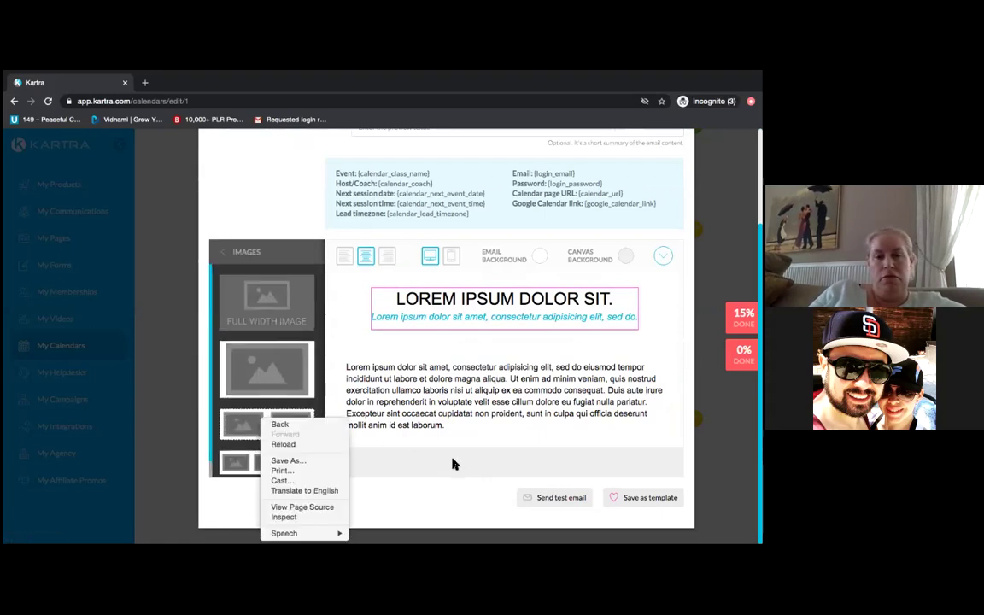
left_click(489, 470)
left_click_drag(267, 430, 490, 420)
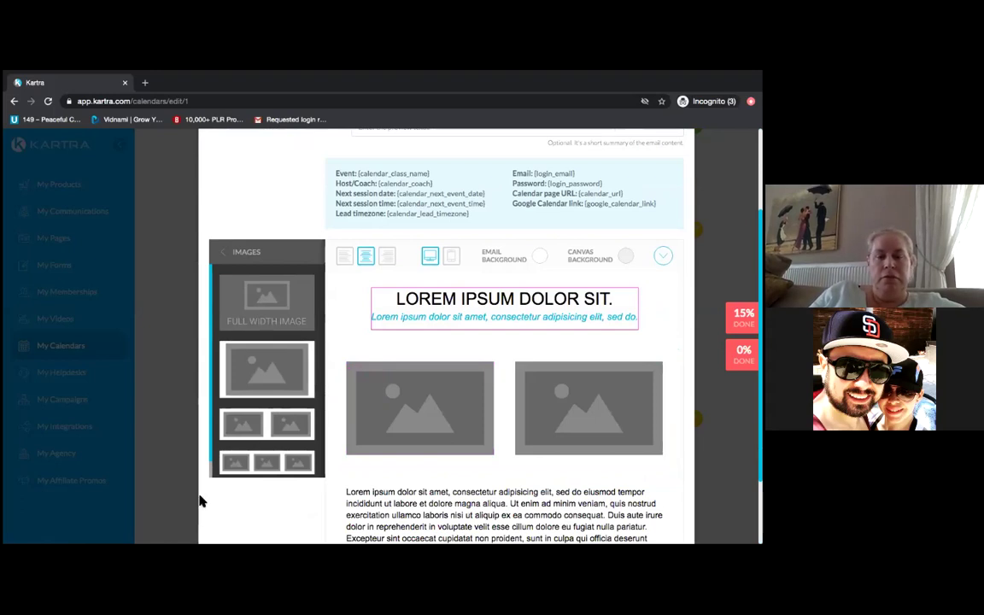
scroll(199, 502, "down", 2)
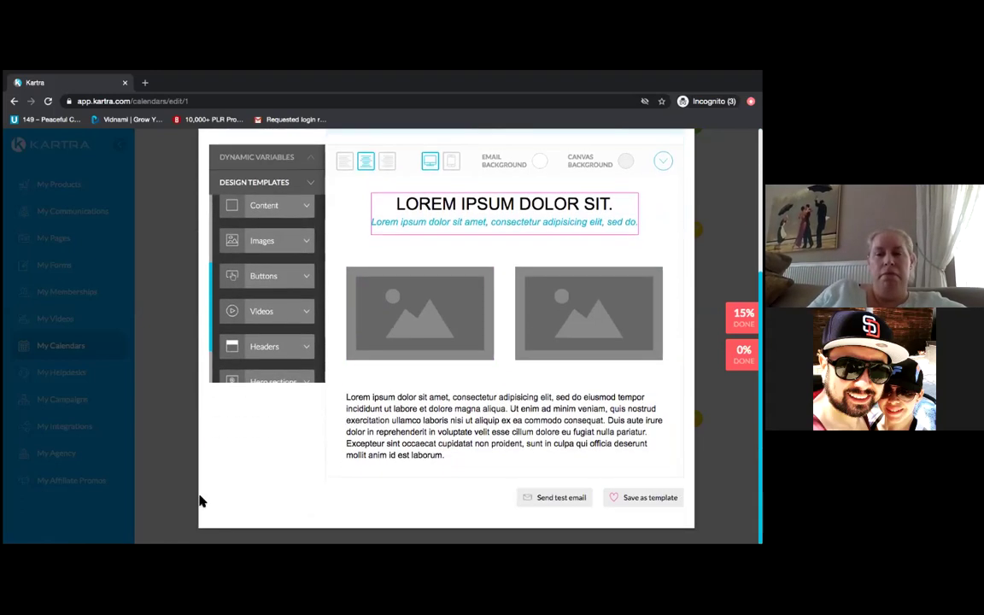
scroll(200, 501, "up", 1)
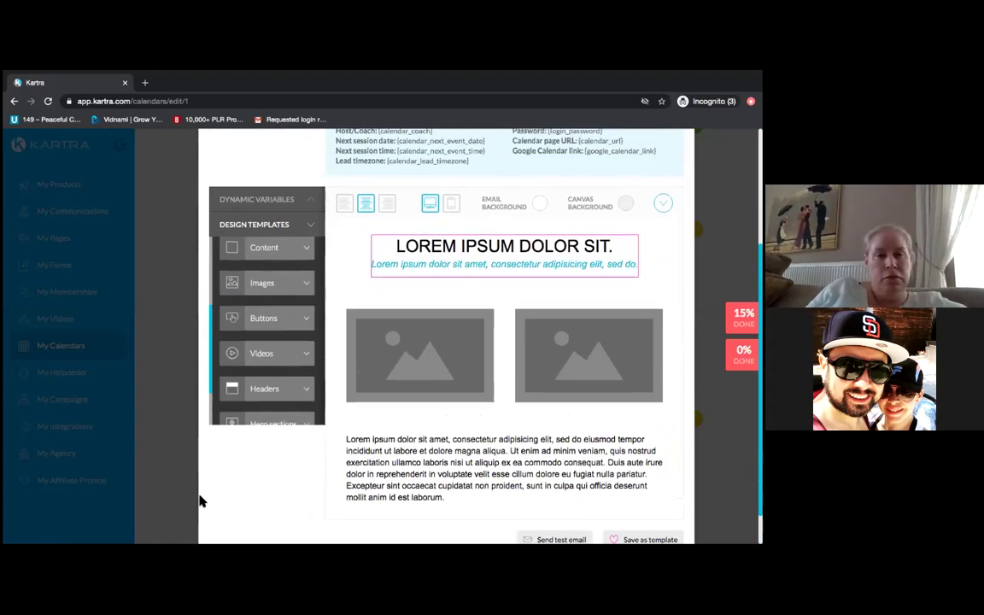
scroll(200, 501, "down", 1)
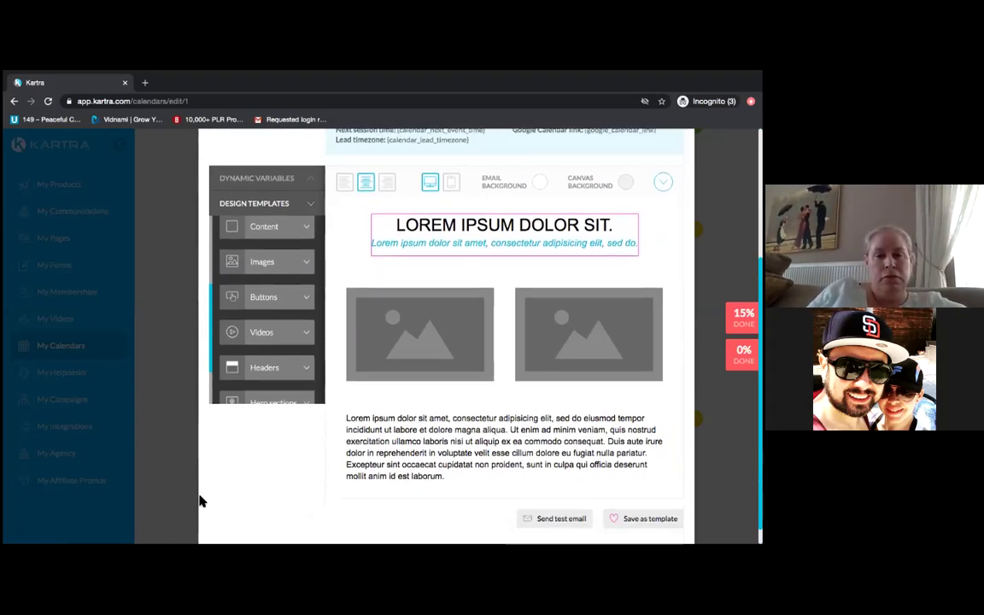
- Add a single READ MORE button layout below the image row
left_click(264, 297)
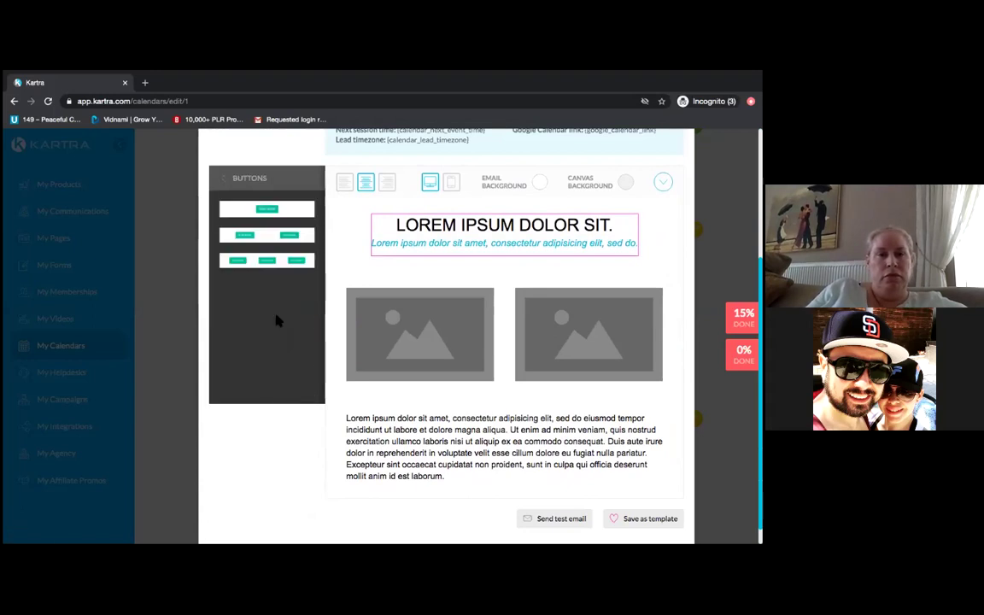
left_click_drag(283, 226, 499, 490)
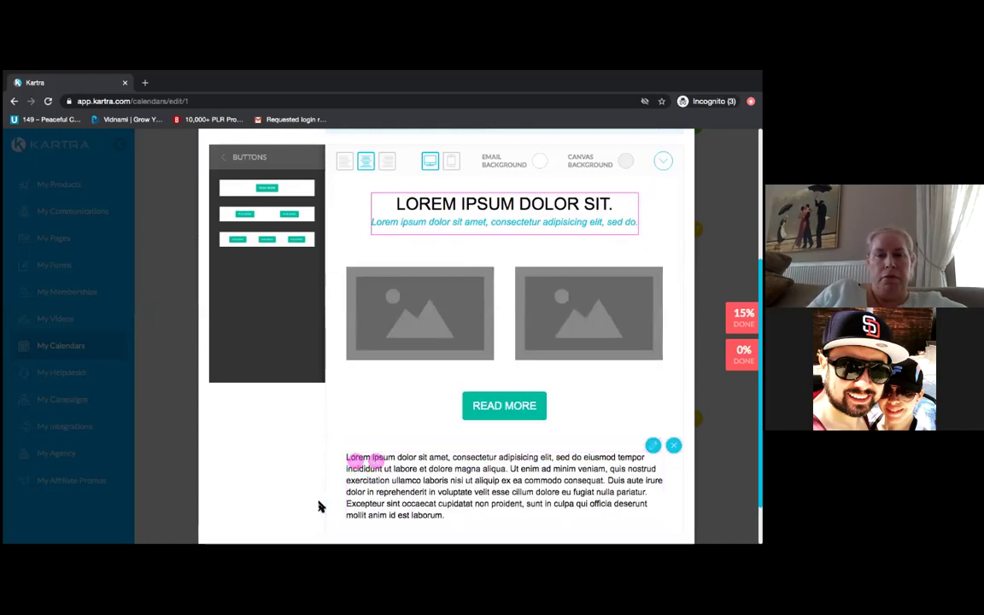
left_click(243, 464)
scroll(243, 463, "down", 1)
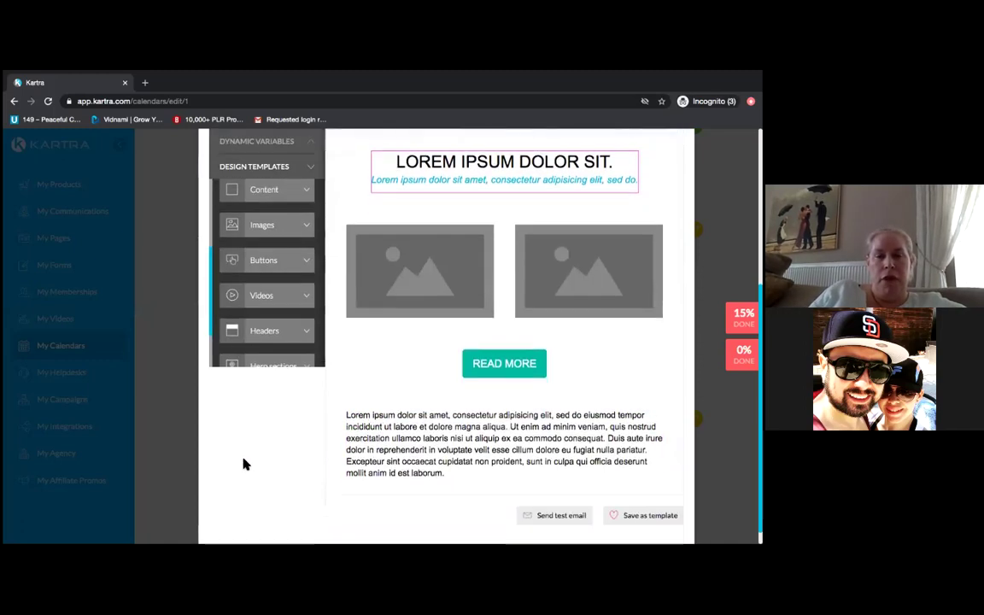
scroll(244, 463, "up", 6)
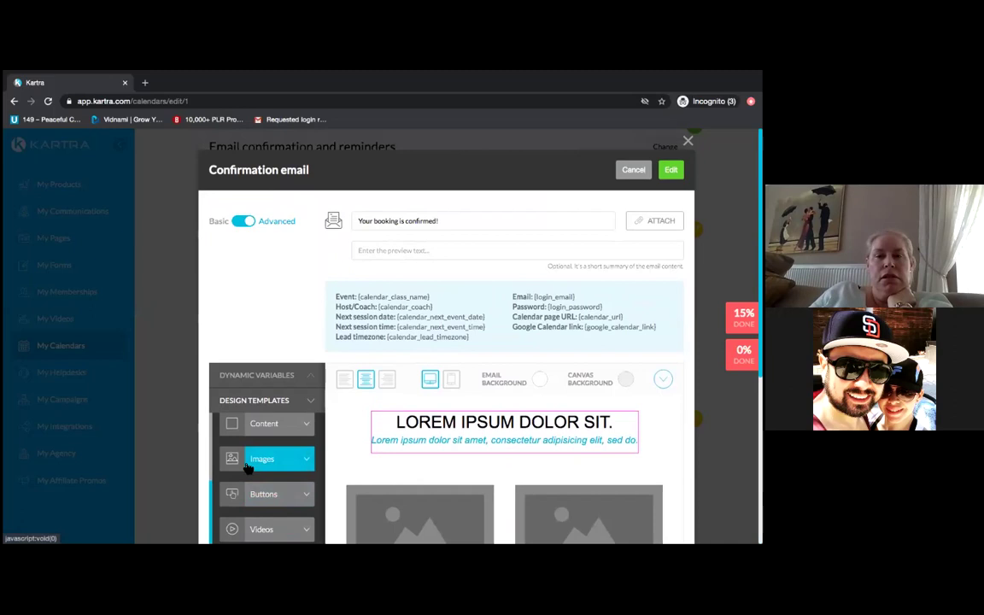
scroll(246, 468, "down", 1)
scroll(247, 468, "down", 4)
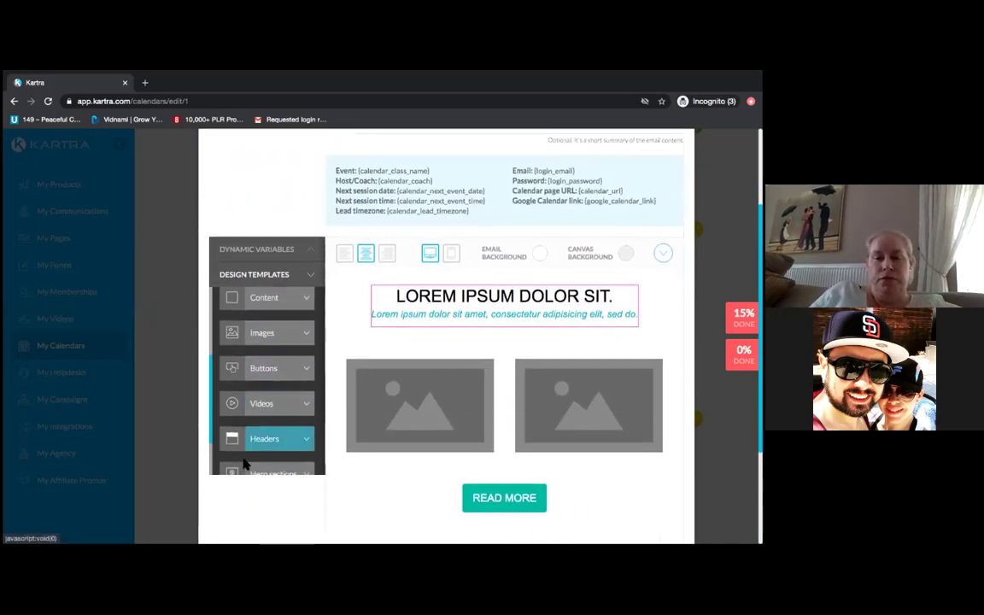
- Change the button's label from READ MORE to CLICK HERE
left_click(513, 423)
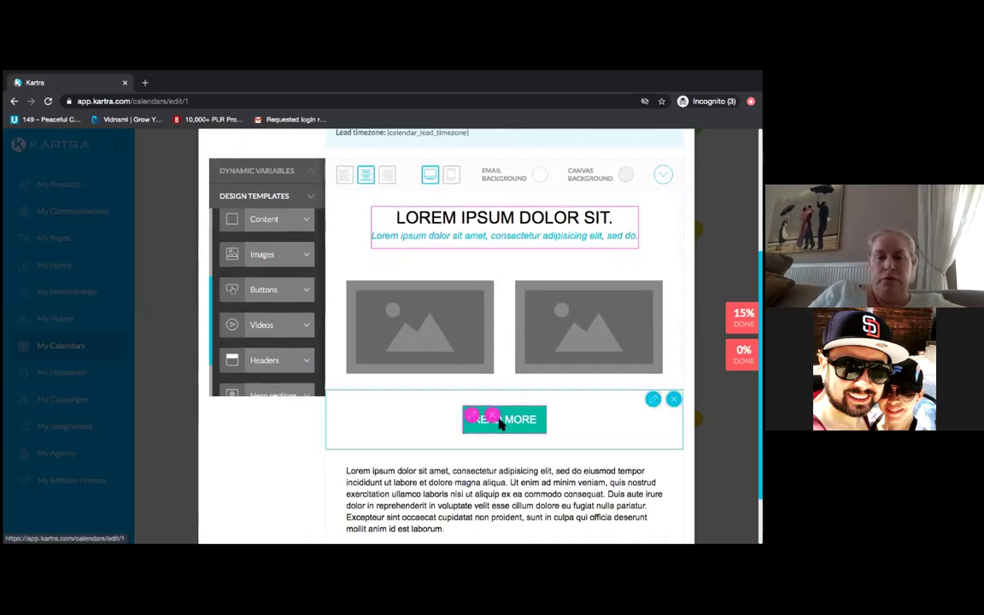
left_click(475, 421)
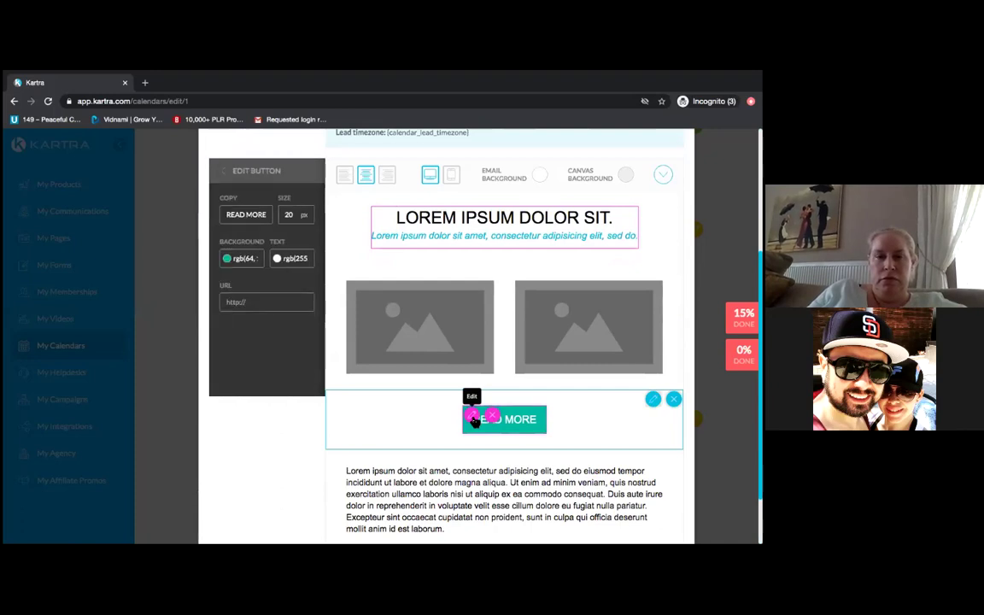
left_click(256, 215)
key("BackSpace")
key("BackSpace")
key("BackSpace")
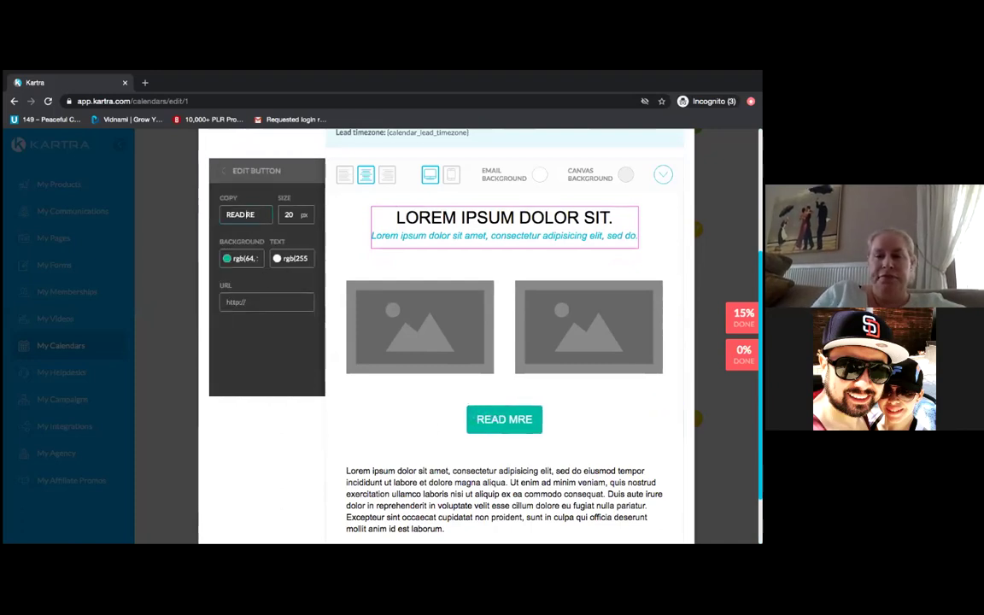
key("BackSpace")
key("BackSpace")
key("BackSpace")
key("BackSpace")
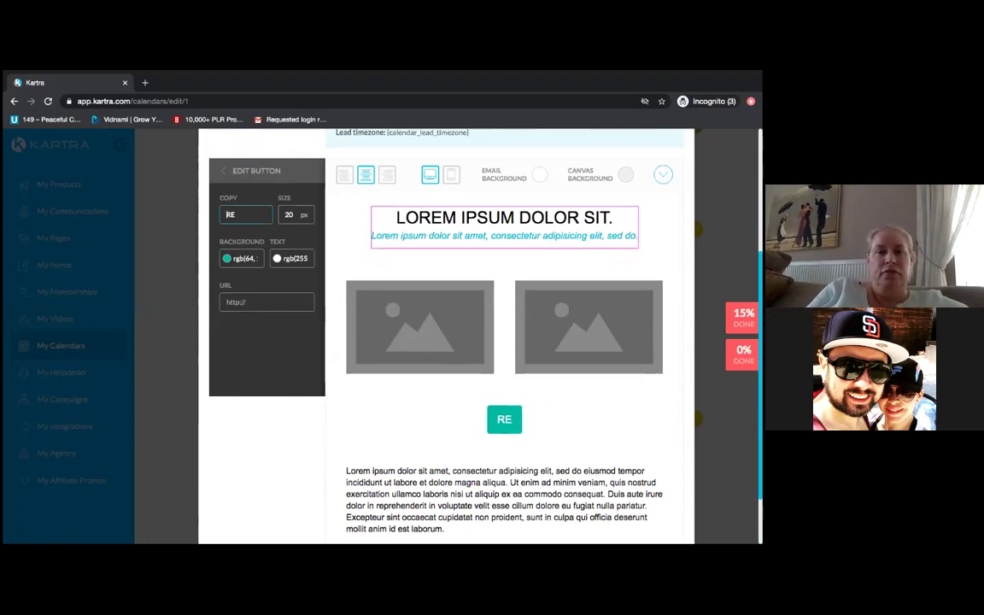
type("Click ")
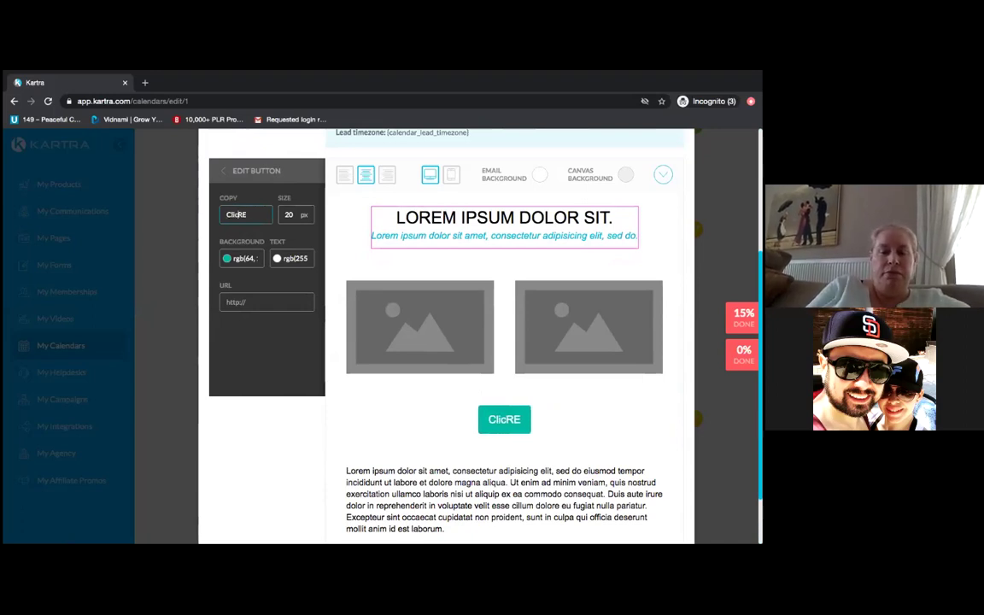
type("here")
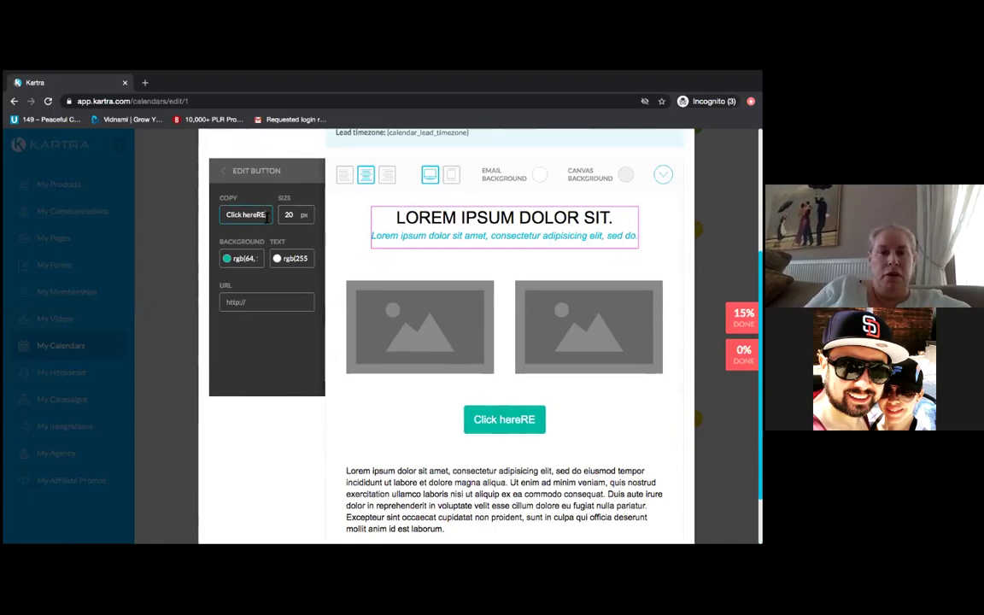
key("BackSpace")
key("BackSpace")
key("BackSpace")
key("BackSpace")
key("BackSpace")
key("BackSpace")
key("BackSpace")
key("BackSpace")
key("BackSpace")
key("BackSpace")
key("BackSpace")
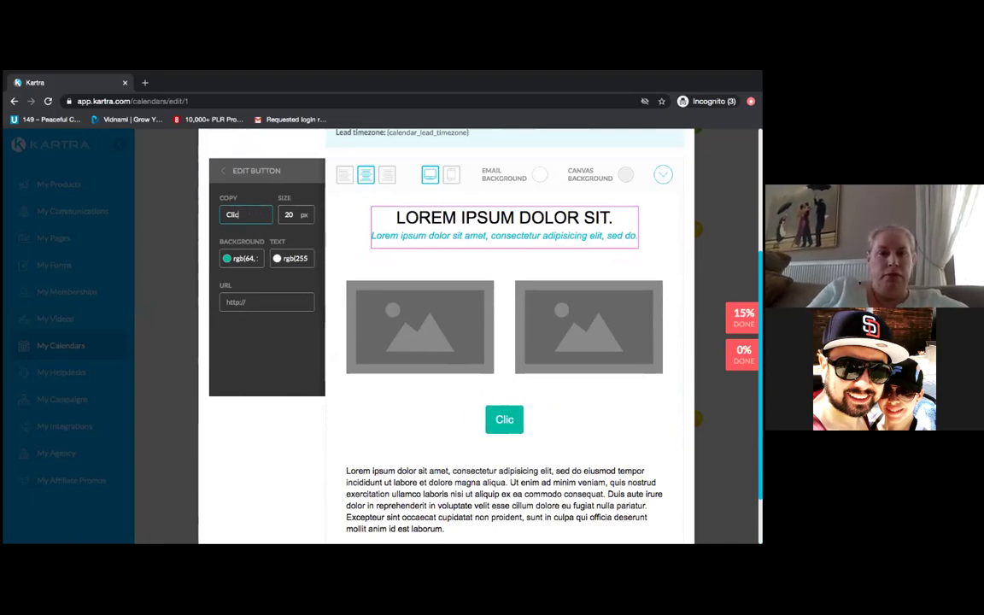
type("L")
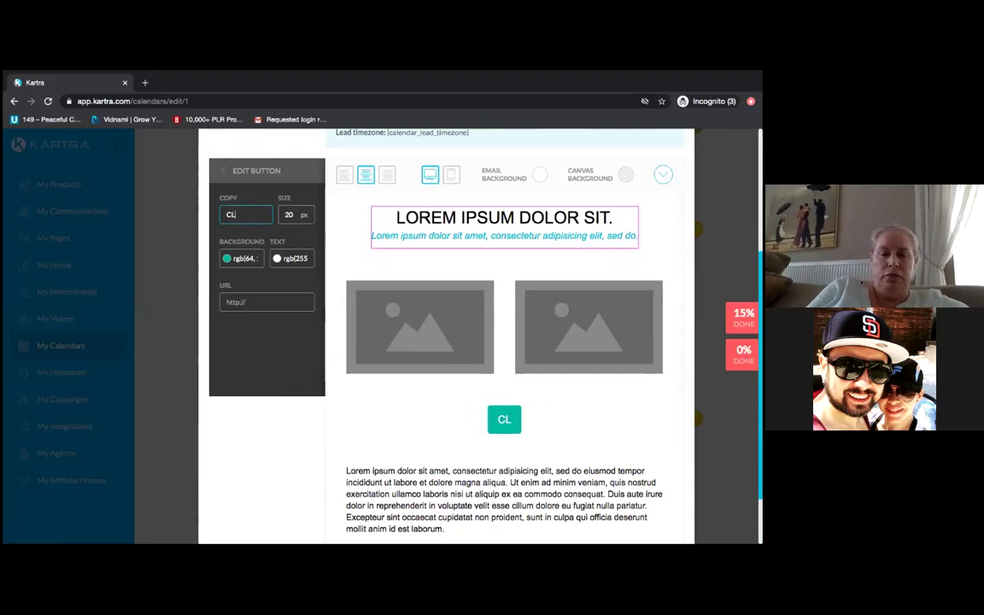
type("ICK HERE")
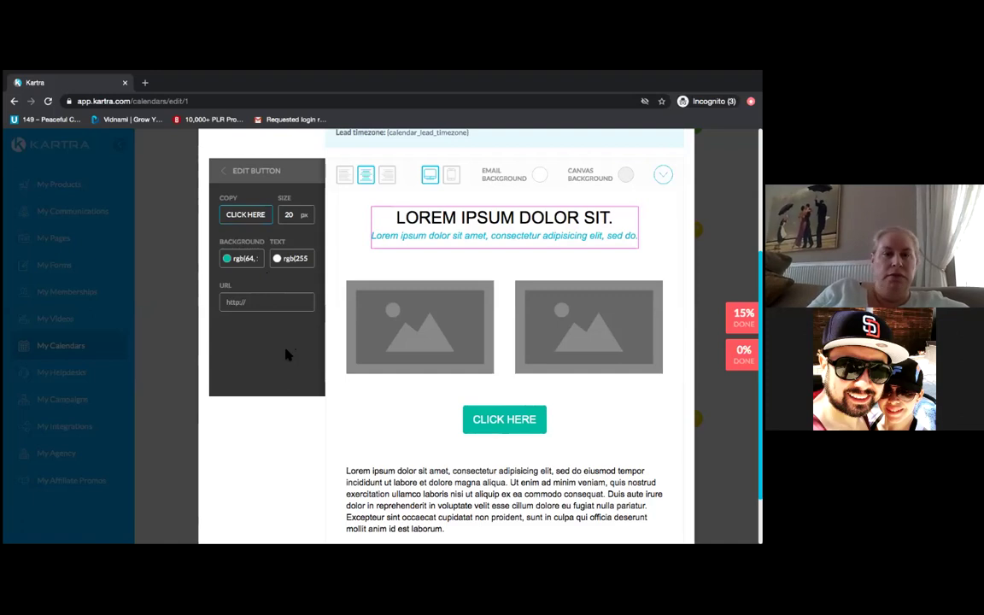
left_click(264, 304)
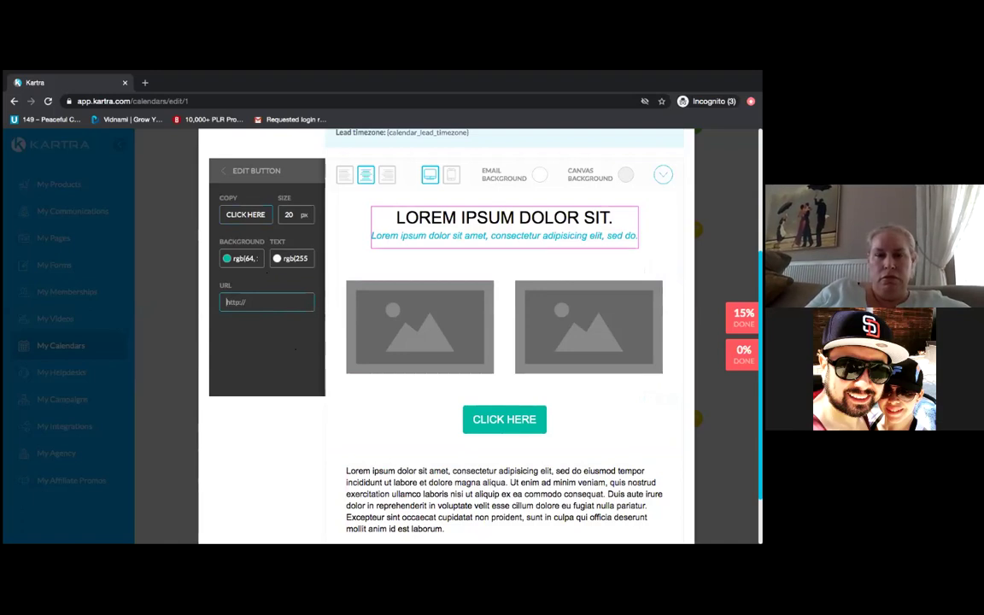
- Add the purple and blue footer with '© 2016 All Rights Reserved.' and social icons at the bottom
left_click(247, 170)
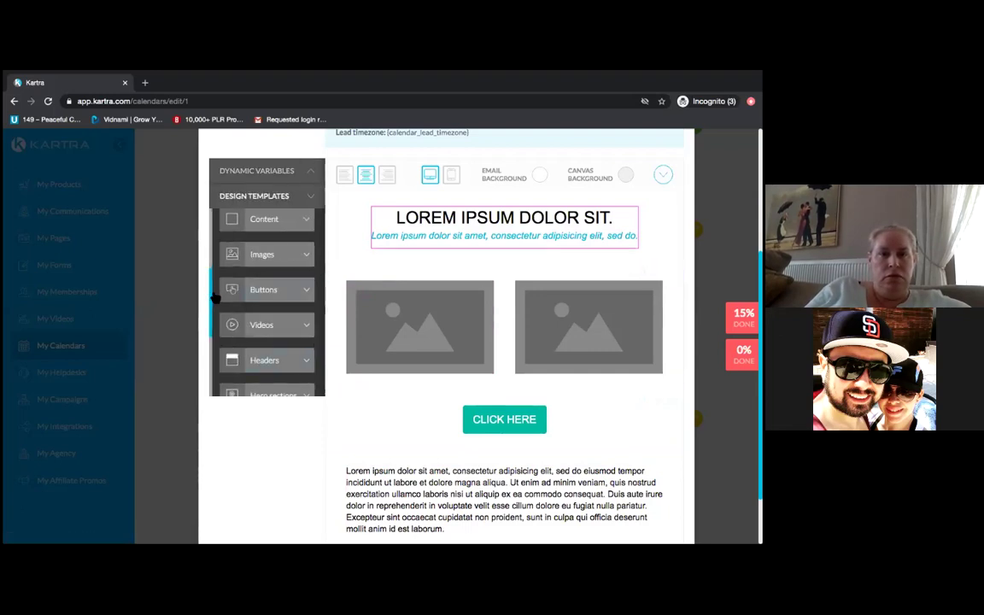
scroll(216, 341, "down", 5)
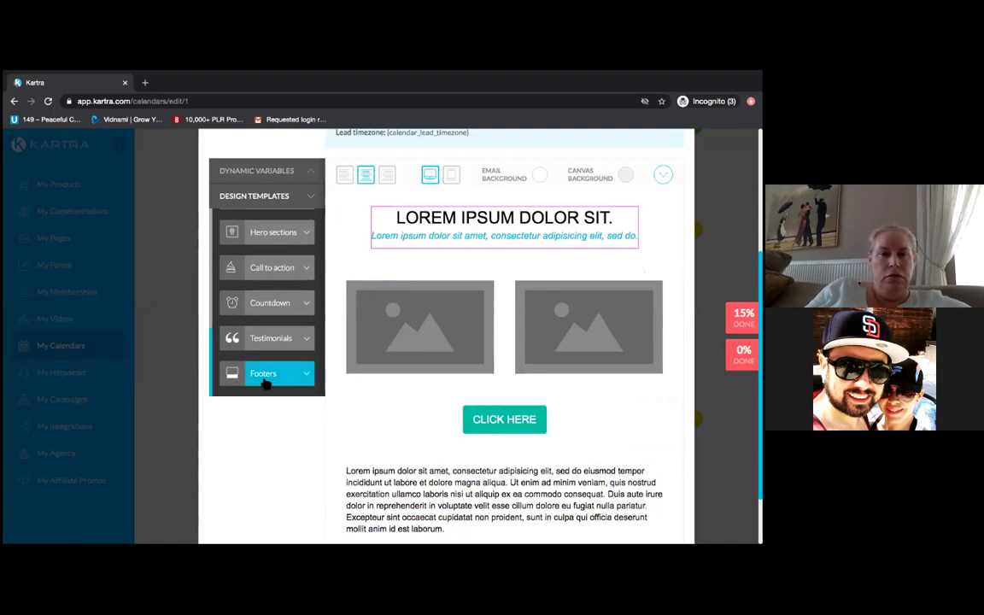
left_click(266, 380)
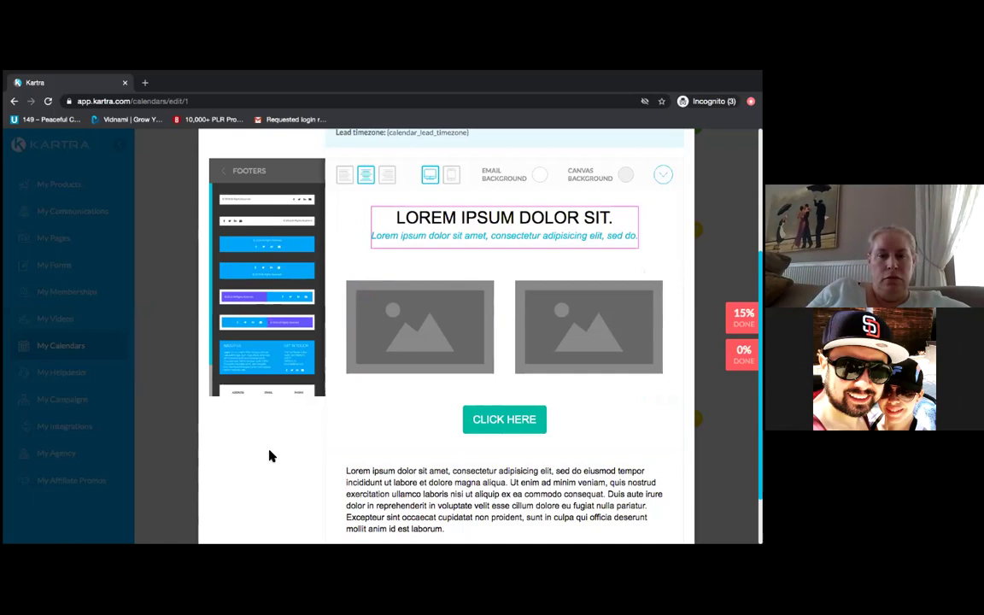
scroll(271, 456, "down", 2)
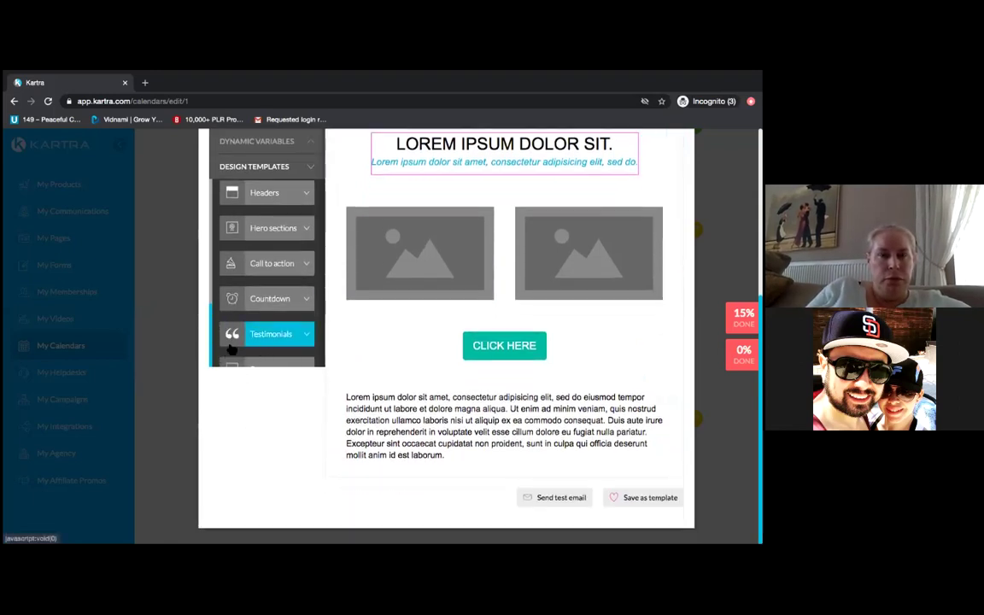
left_click(274, 367)
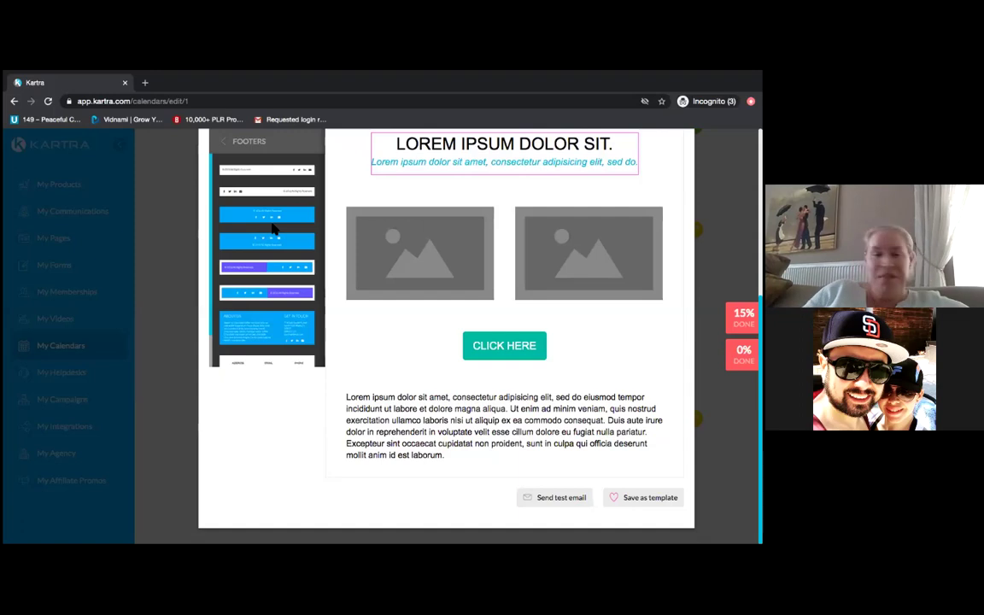
left_click_drag(262, 267, 488, 457)
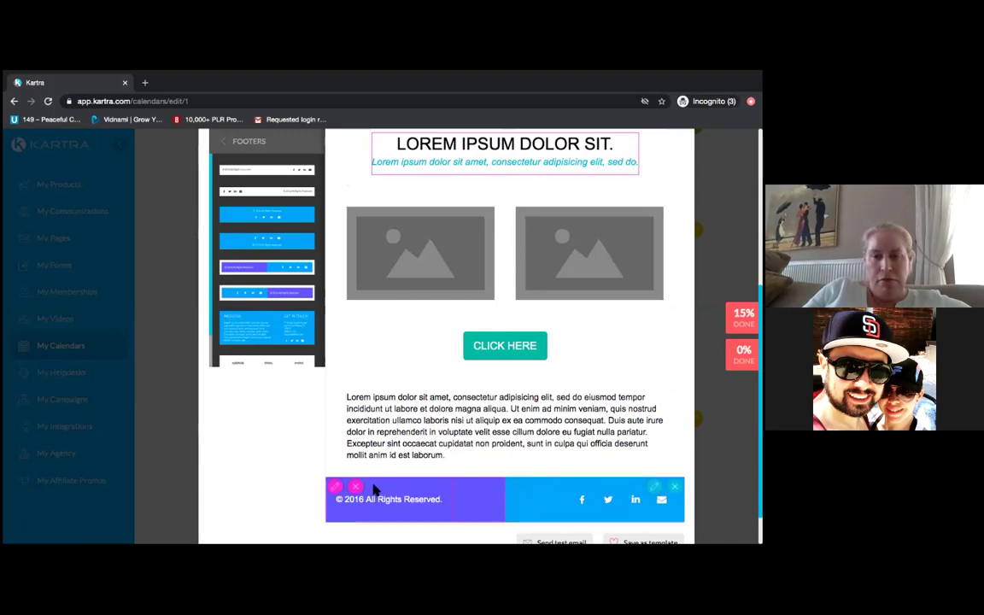
left_click(286, 493)
- Open the footer's email icon settings, then delete the footer block
scroll(286, 494, "down", 1)
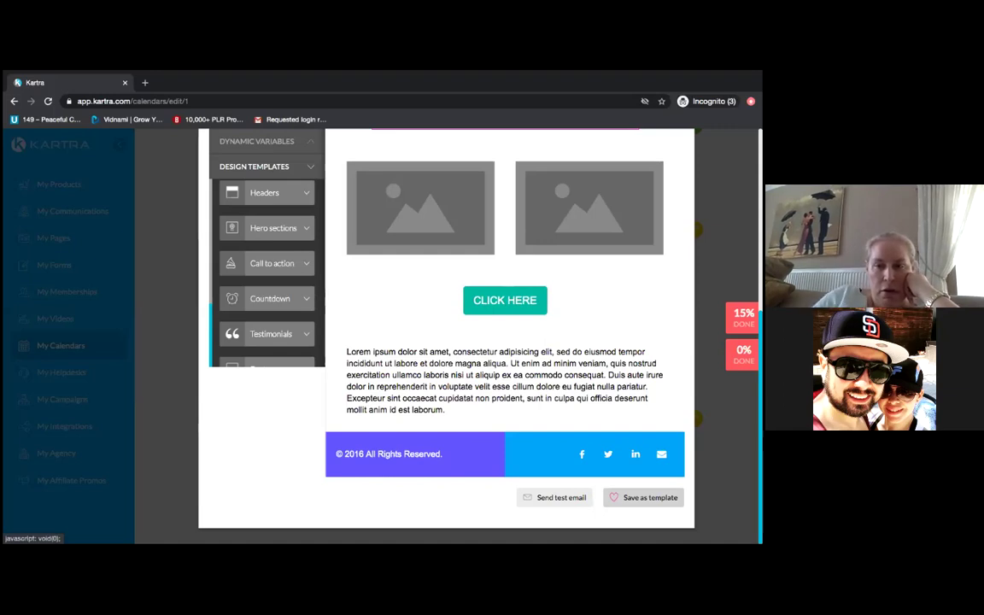
mouse_move(660, 456)
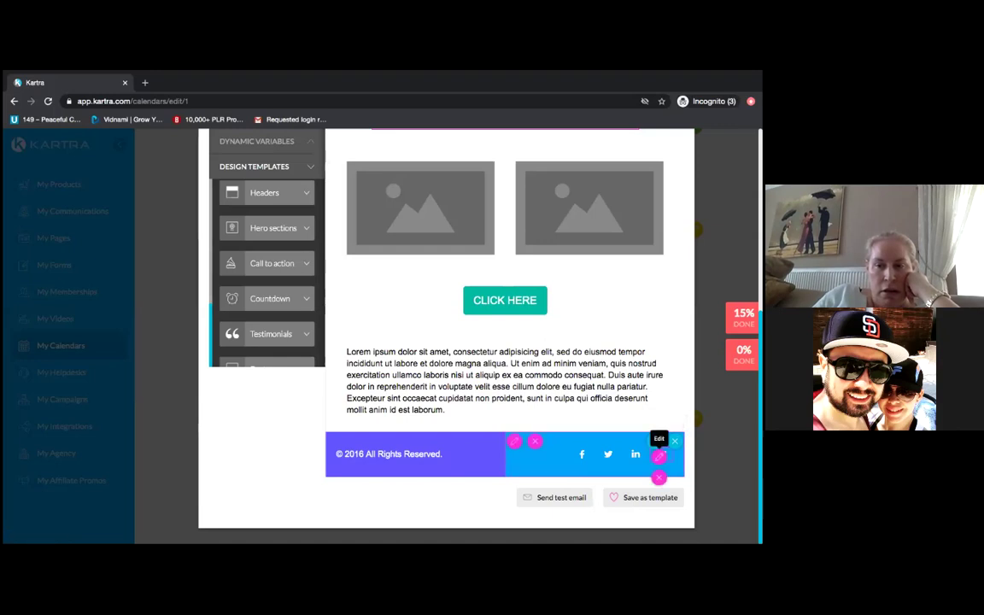
left_click(660, 456)
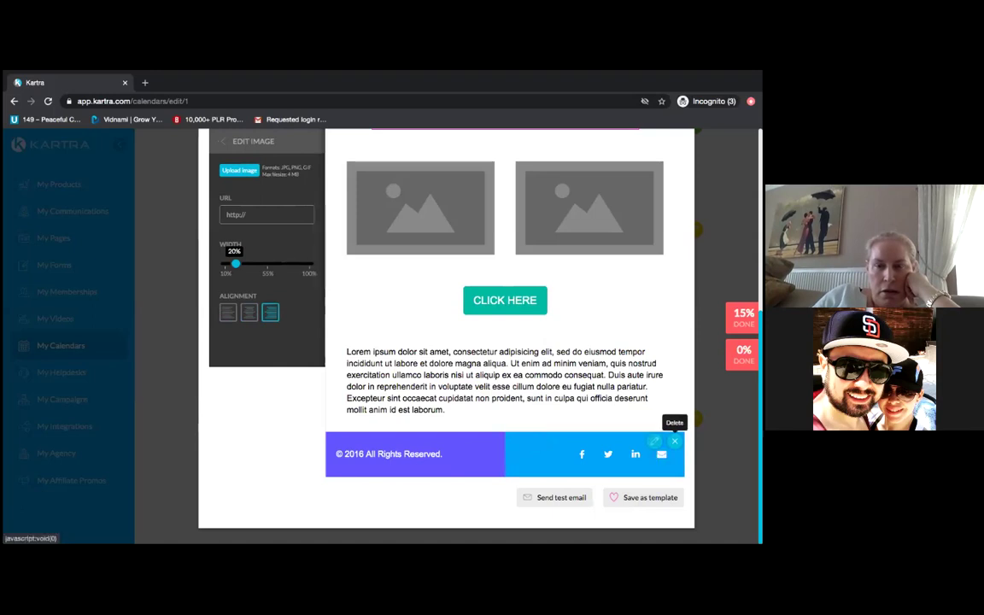
left_click(674, 440)
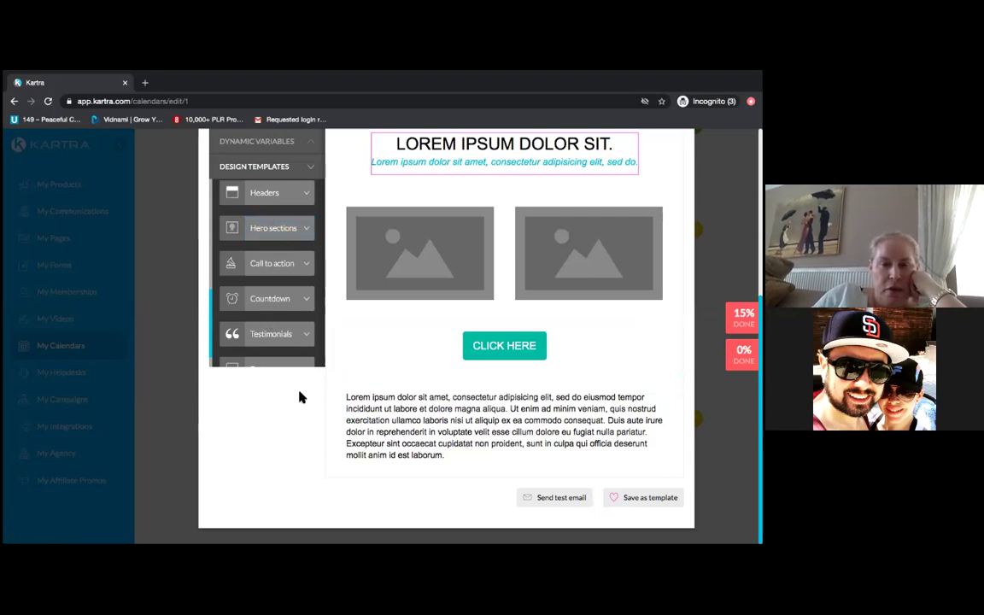
- Add the blue/purple social footer and remove its envelope icon, keeping Facebook, Twitter and LinkedIn
left_click(282, 367)
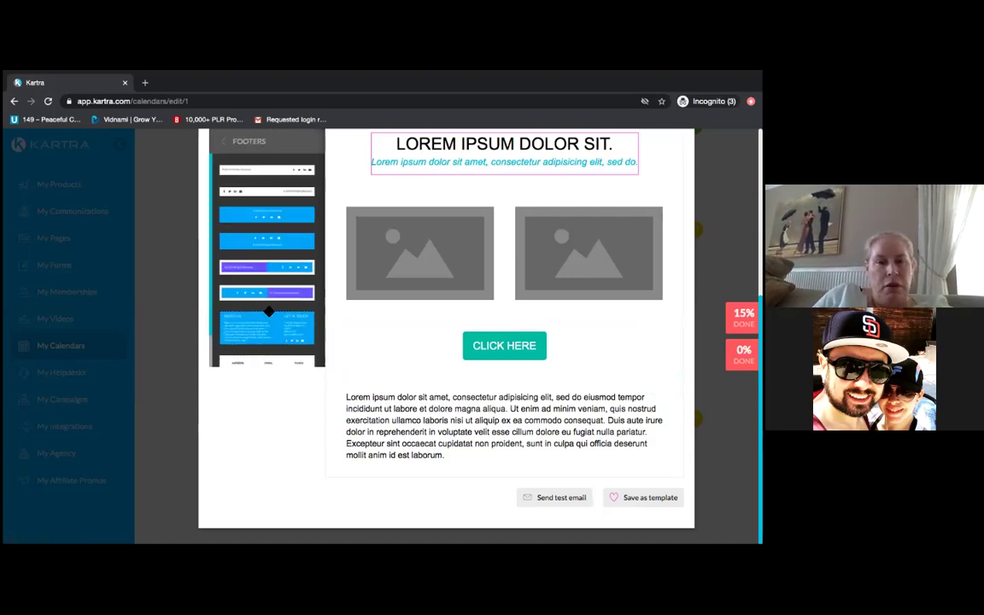
left_click_drag(266, 295, 504, 454)
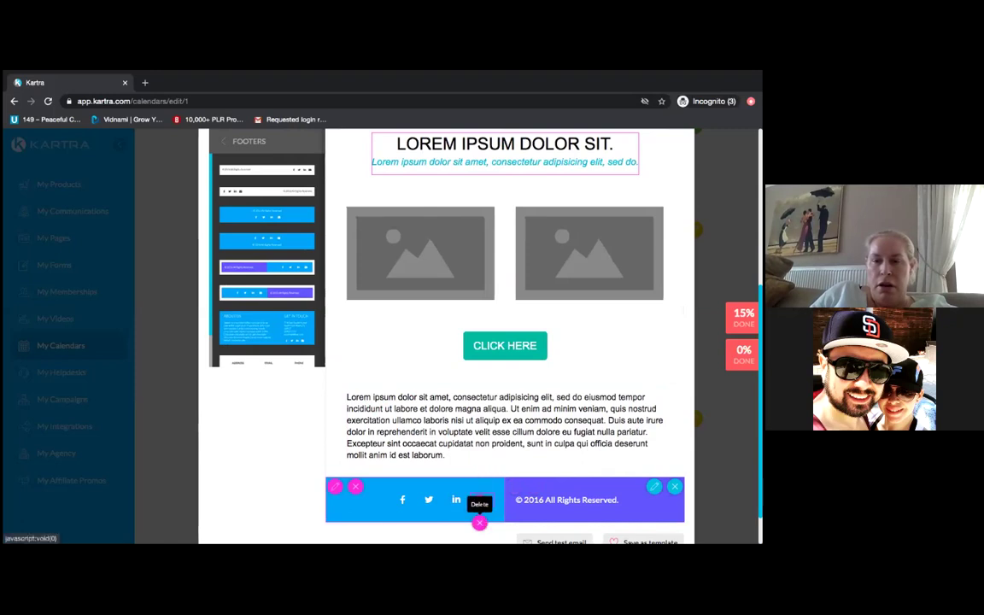
left_click(481, 502)
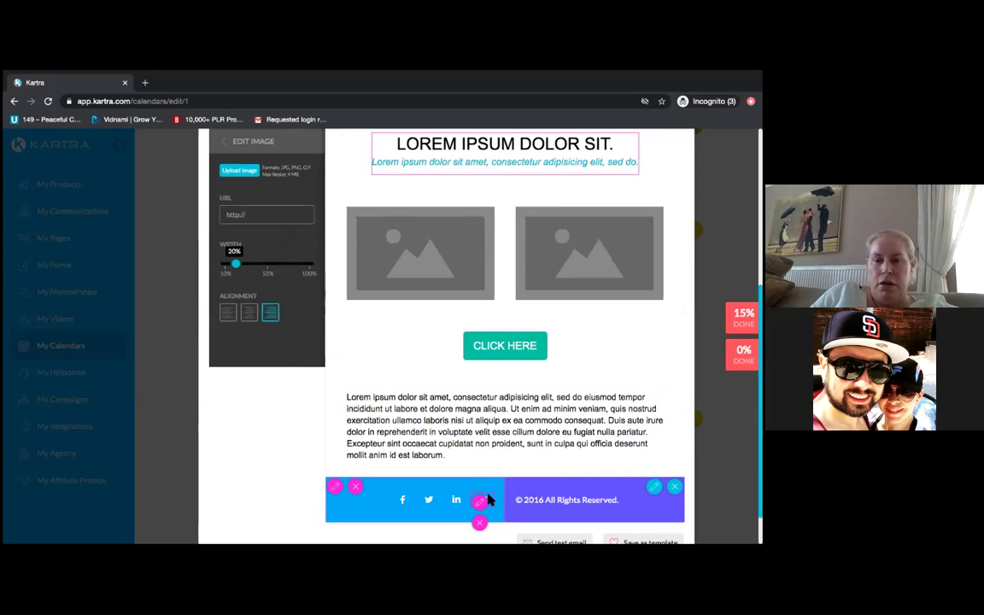
left_click(482, 504)
left_click(483, 505)
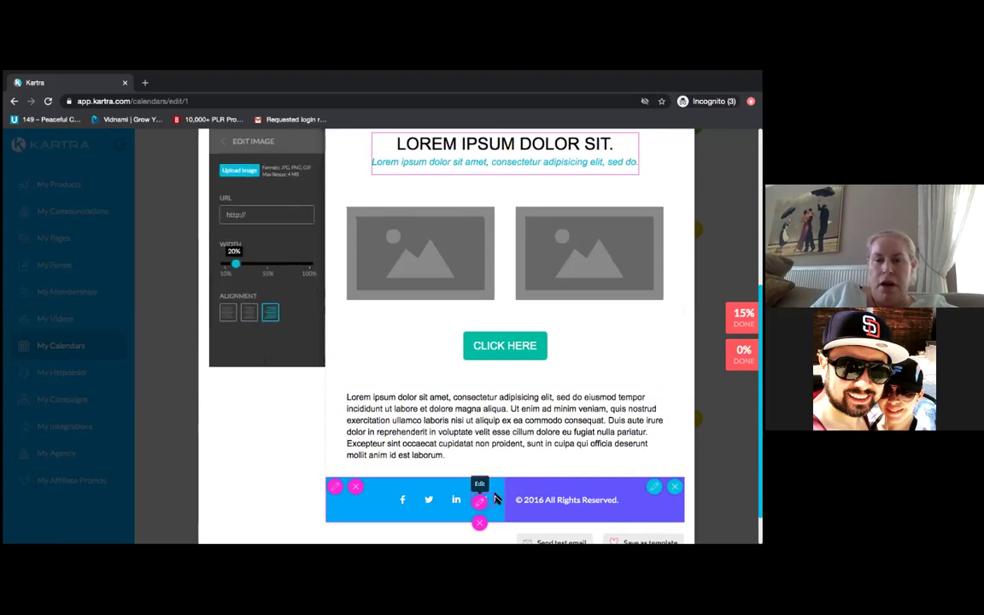
left_click(482, 503)
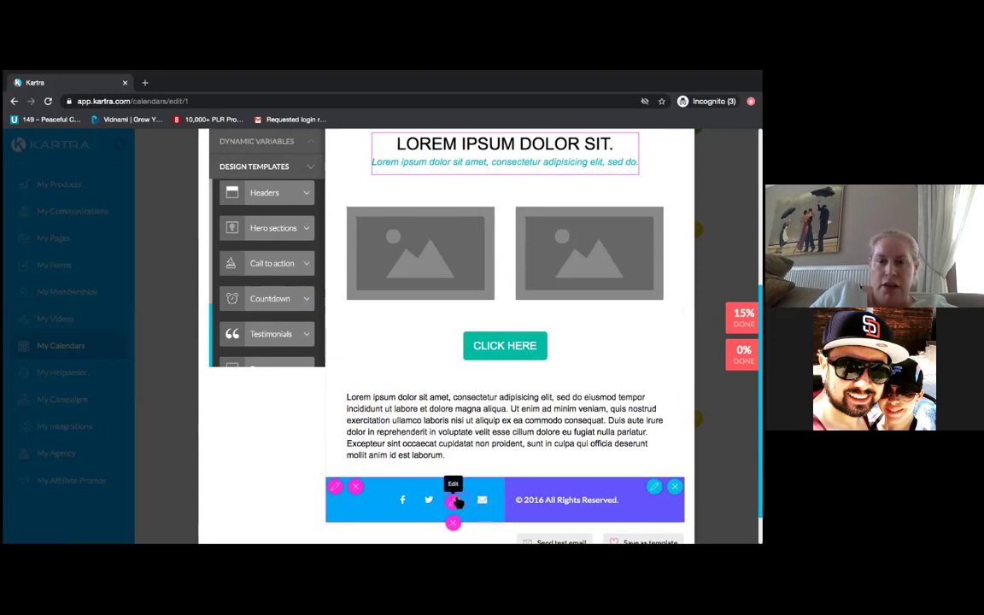
left_click(481, 503)
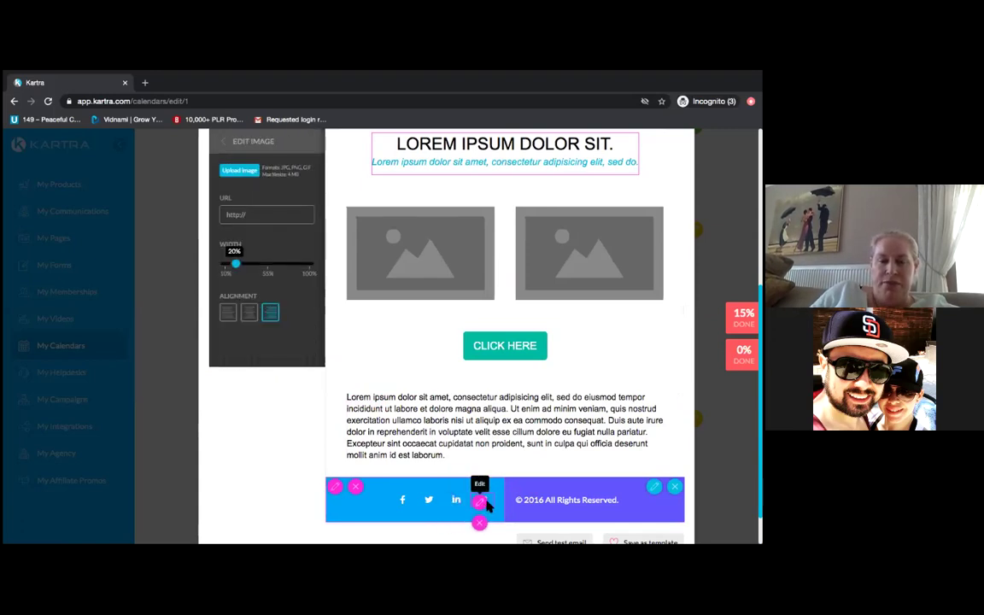
left_click(493, 505)
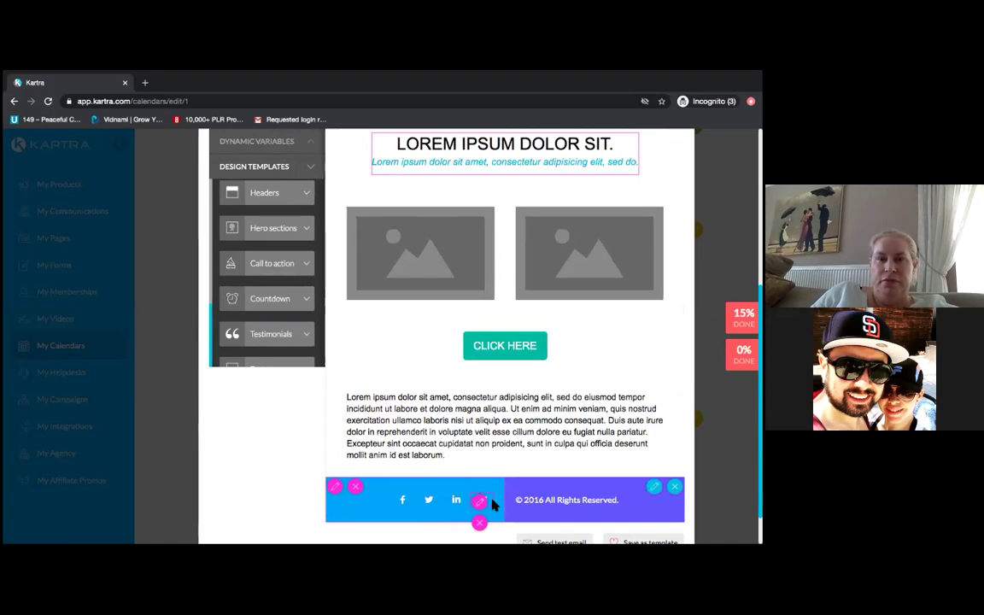
left_click(479, 523)
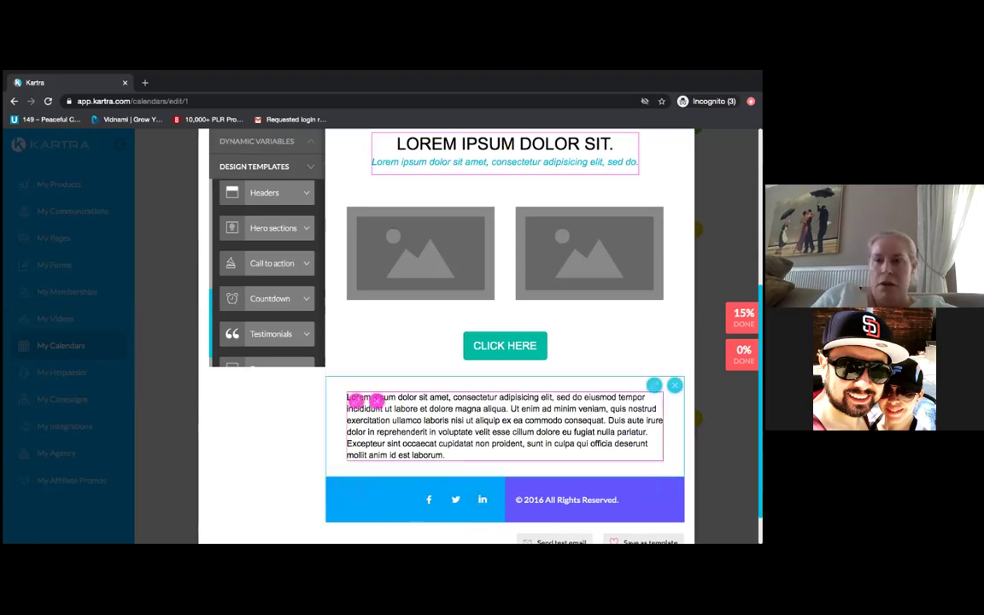
scroll(503, 341, "up", 5)
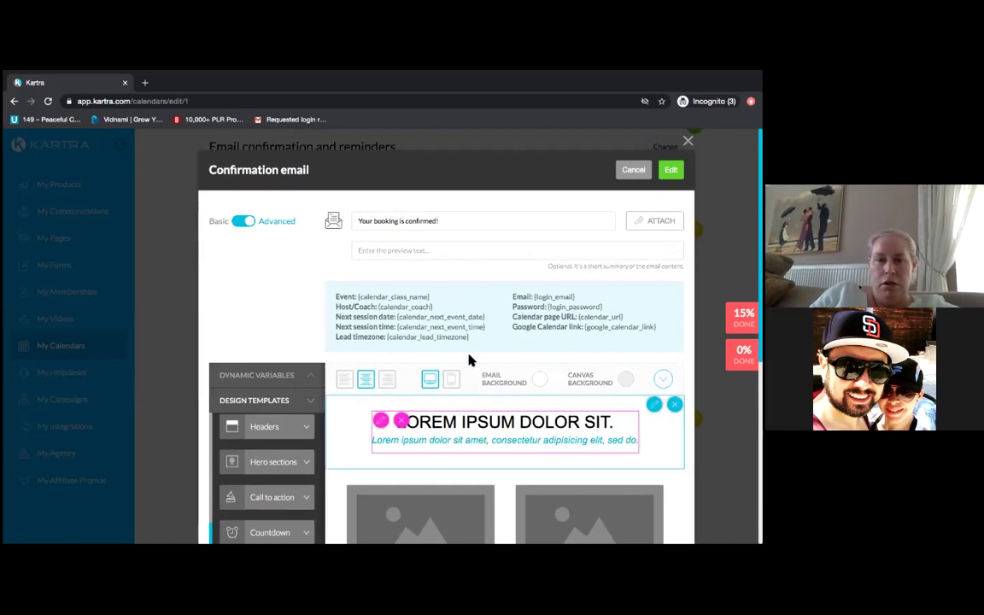
scroll(446, 341, "down", 5)
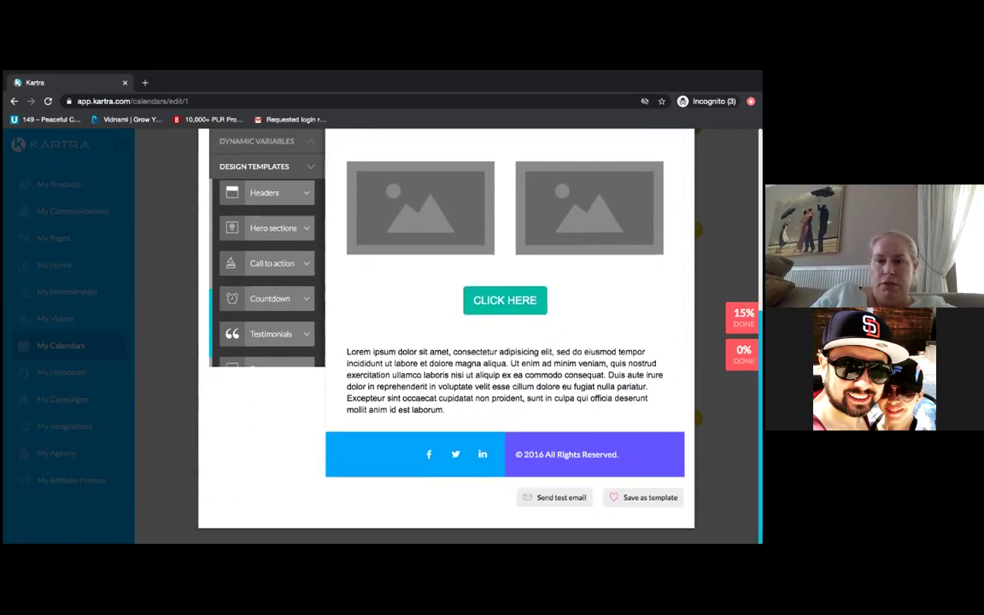
- Save the confirmation email design as a template, check it under My templates, and close the editor
left_click(645, 497)
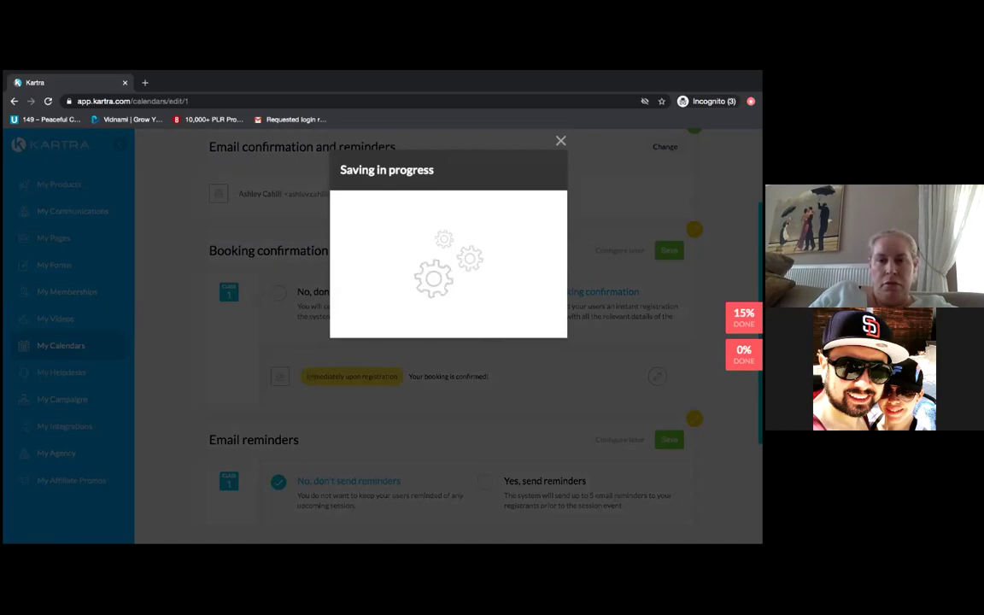
left_click(560, 141)
left_click(445, 380)
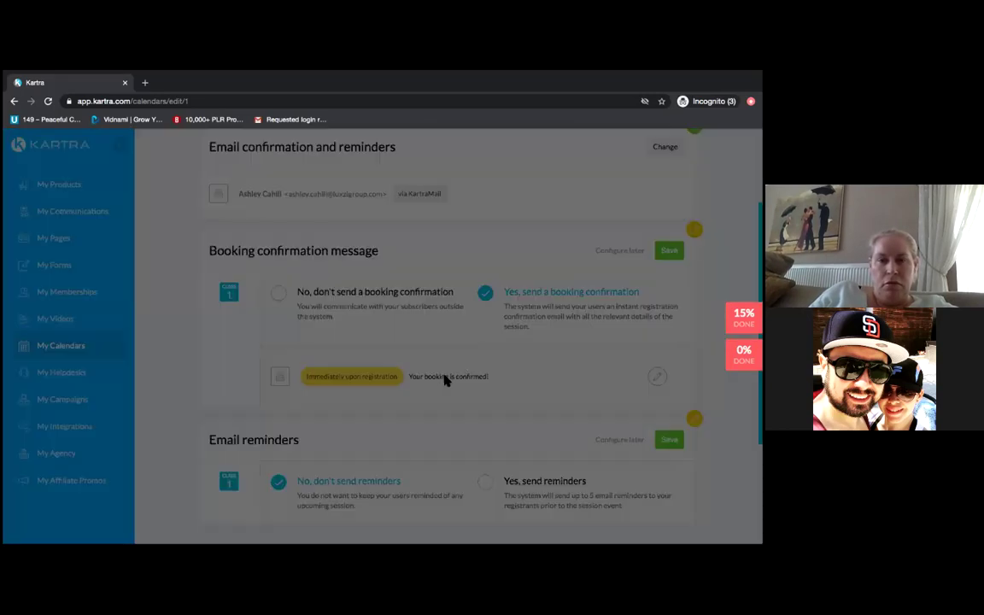
left_click(290, 342)
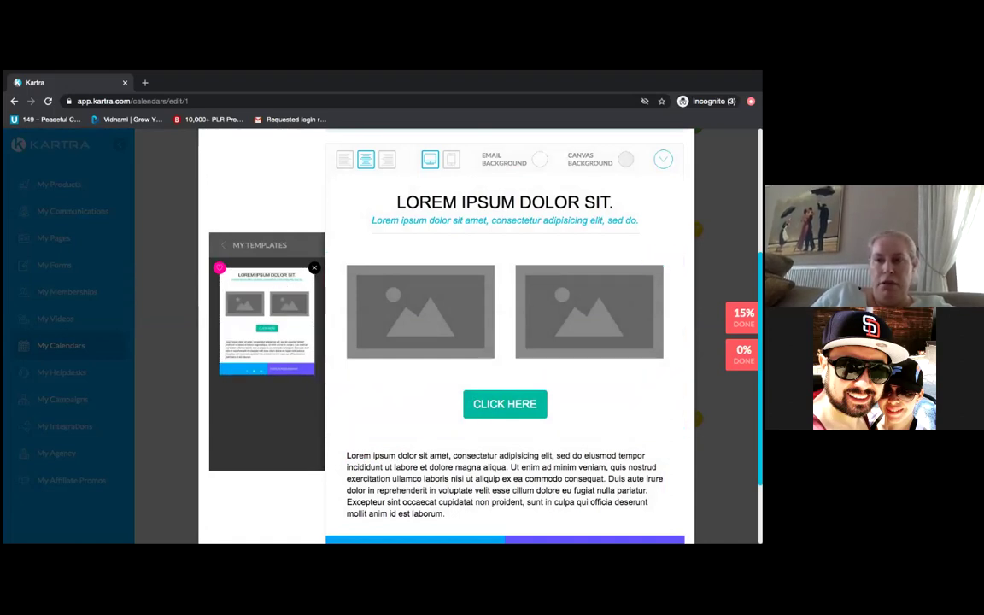
scroll(504, 342, "up", 5)
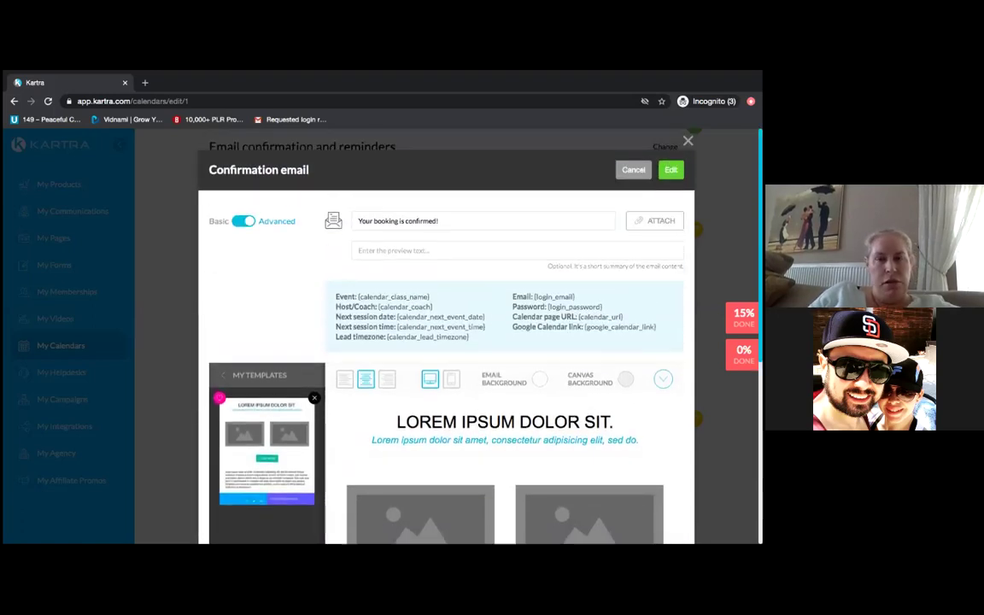
left_click(671, 169)
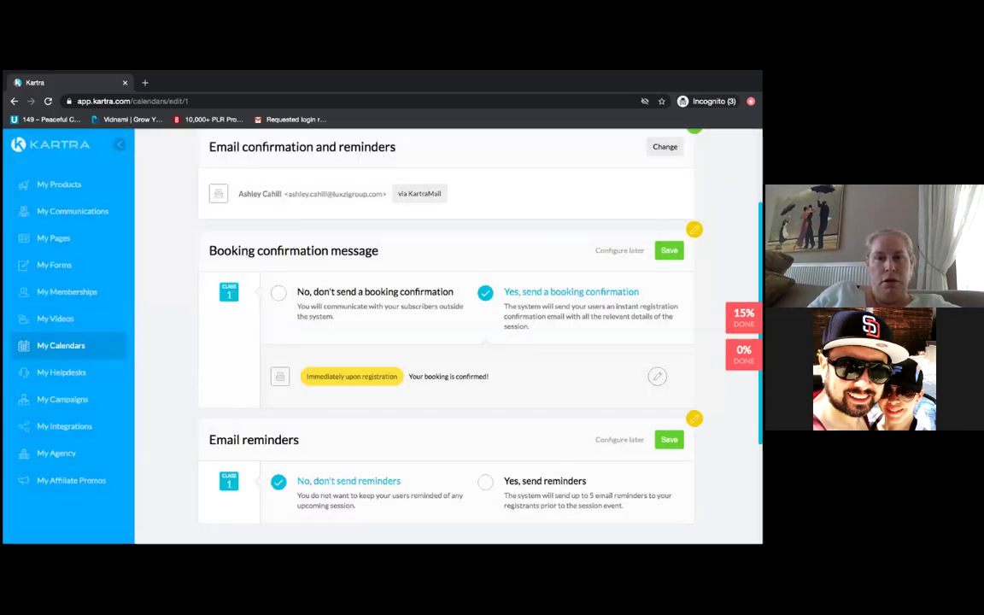
- Save the booking confirmation and turn on email reminders with a new reminder
left_click(668, 250)
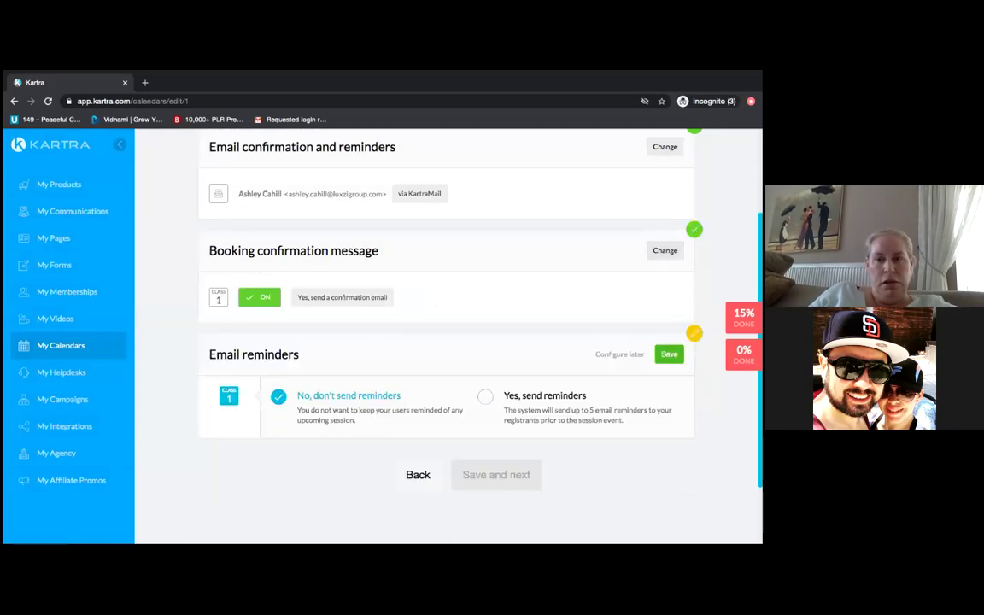
left_click(484, 396)
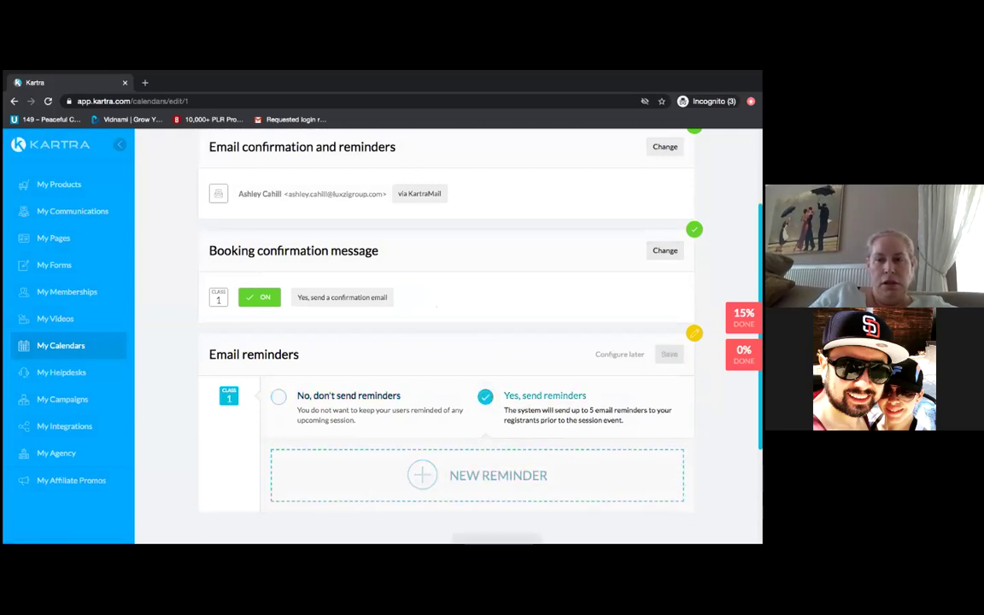
left_click(424, 474)
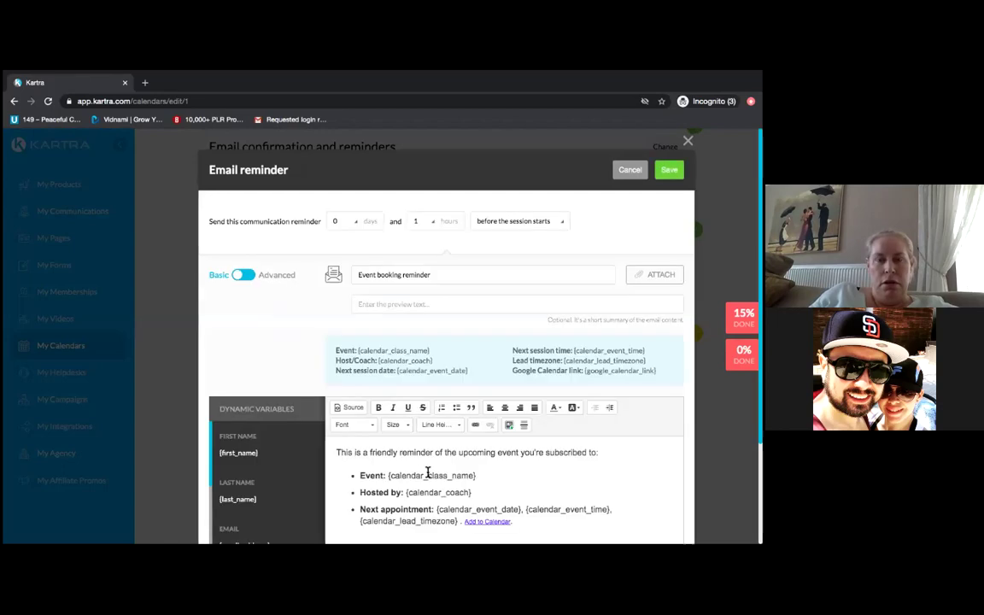
- Apply the saved My templates design to the 1-hour-before reminder email and save the communications
left_click(249, 276)
left_click(246, 277)
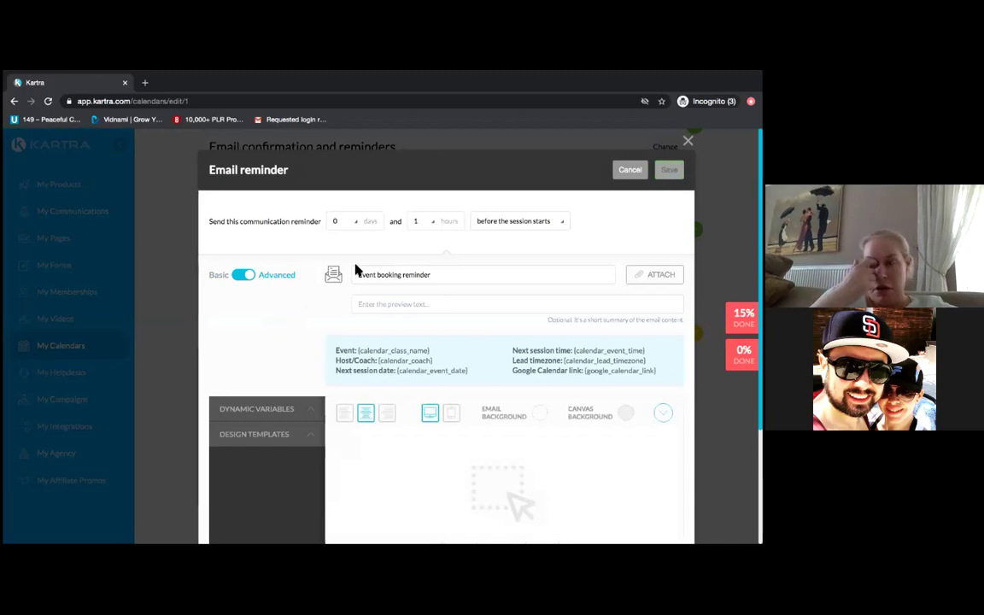
left_click(263, 434)
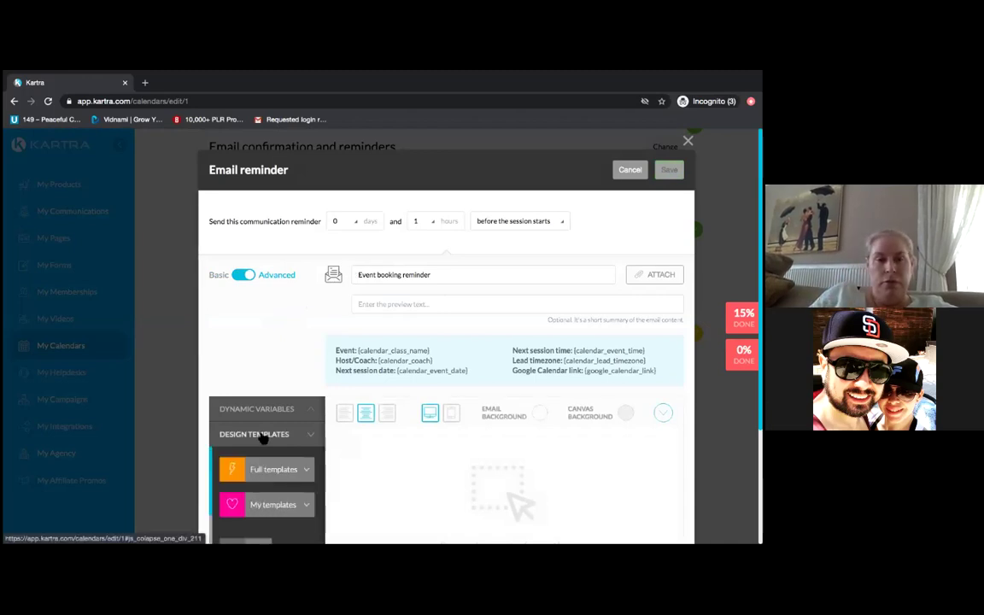
left_click(274, 507)
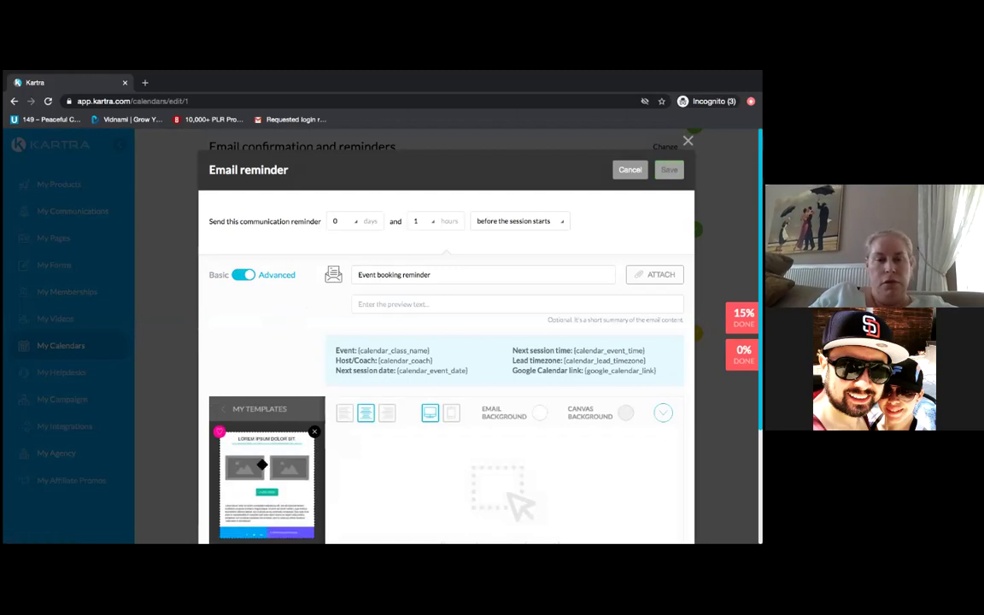
left_click_drag(247, 466, 500, 468)
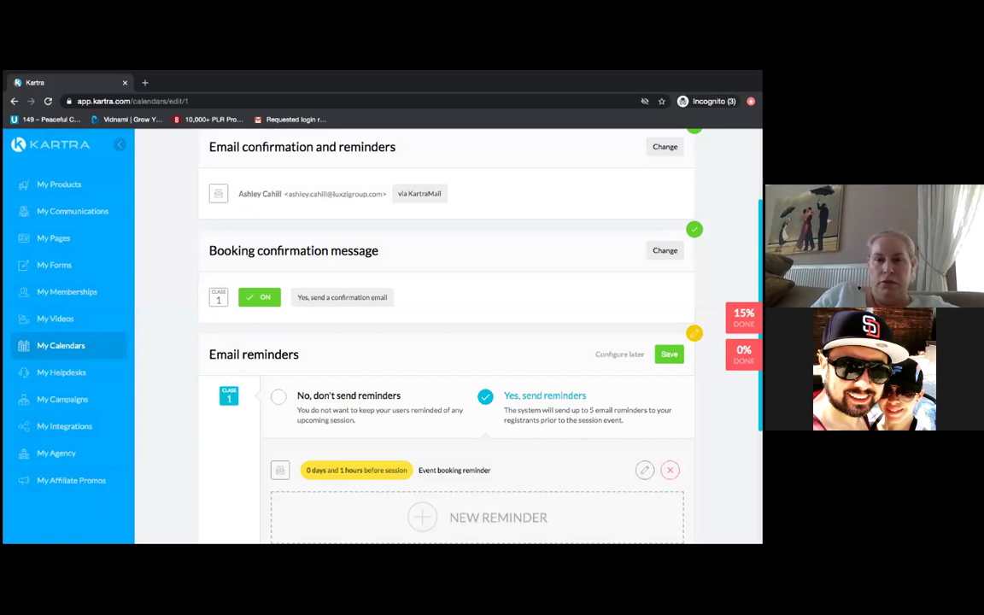
left_click(668, 354)
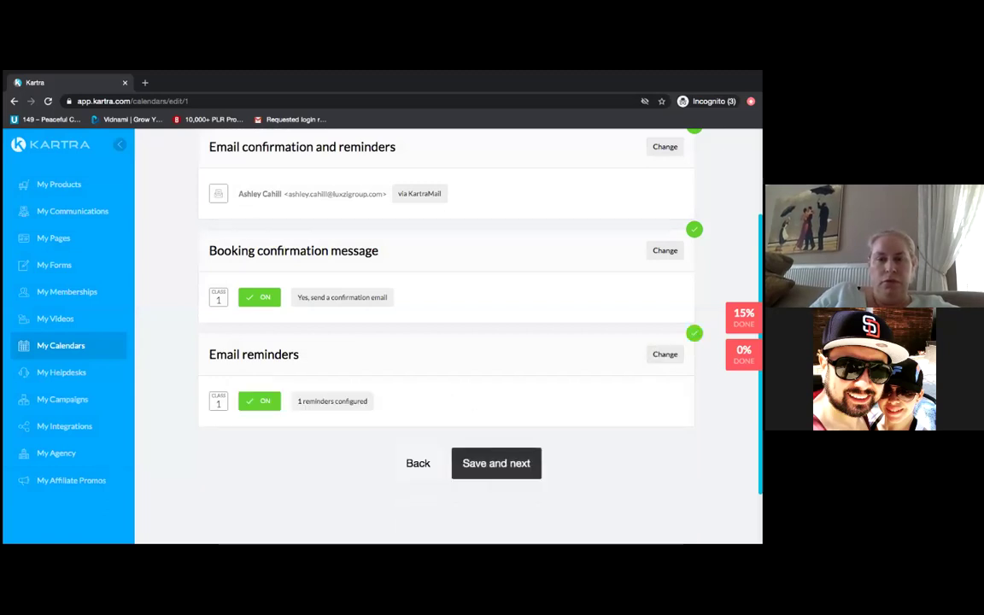
left_click(490, 471)
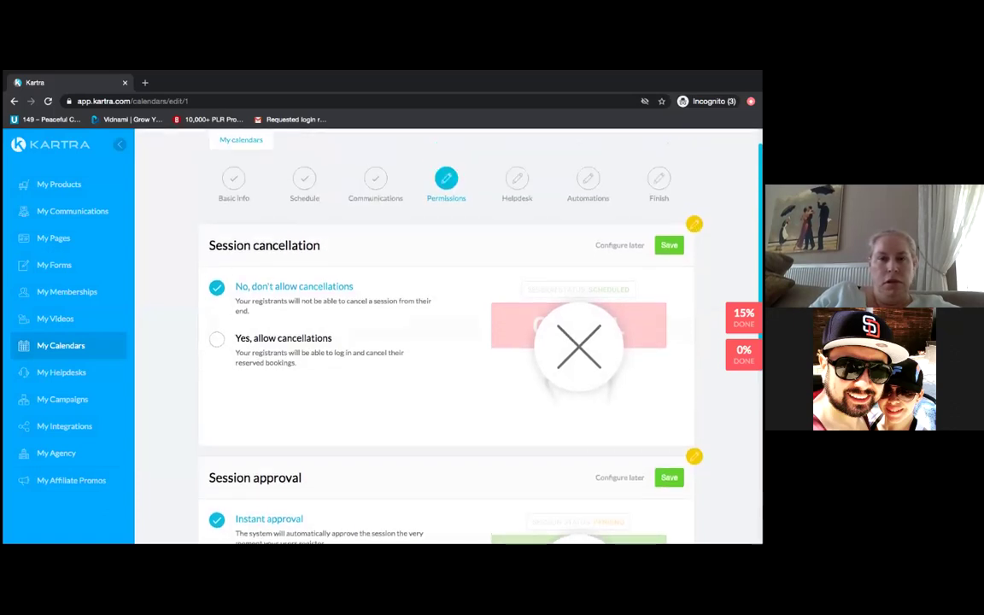
- Allow registrants to cancel sessions, save instant session approval, and save the Permissions step
scroll(444, 342, "down", 2)
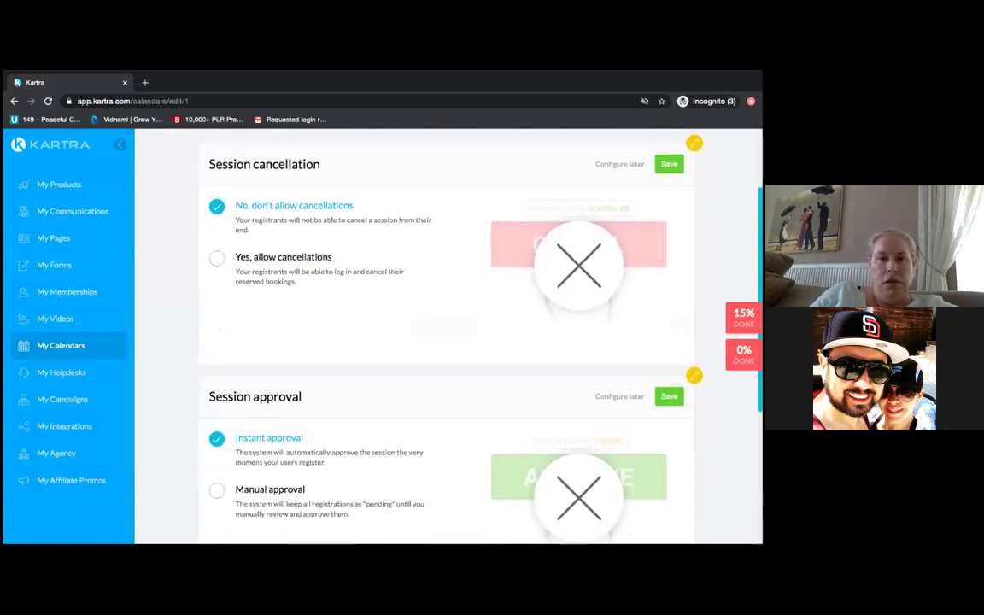
left_click(219, 260)
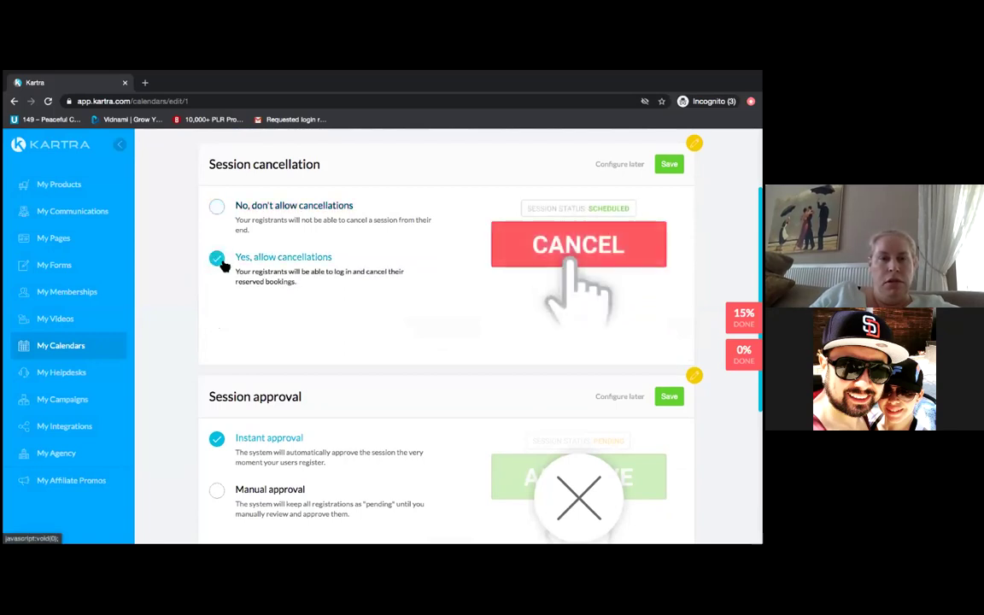
scroll(444, 342, "down", 2)
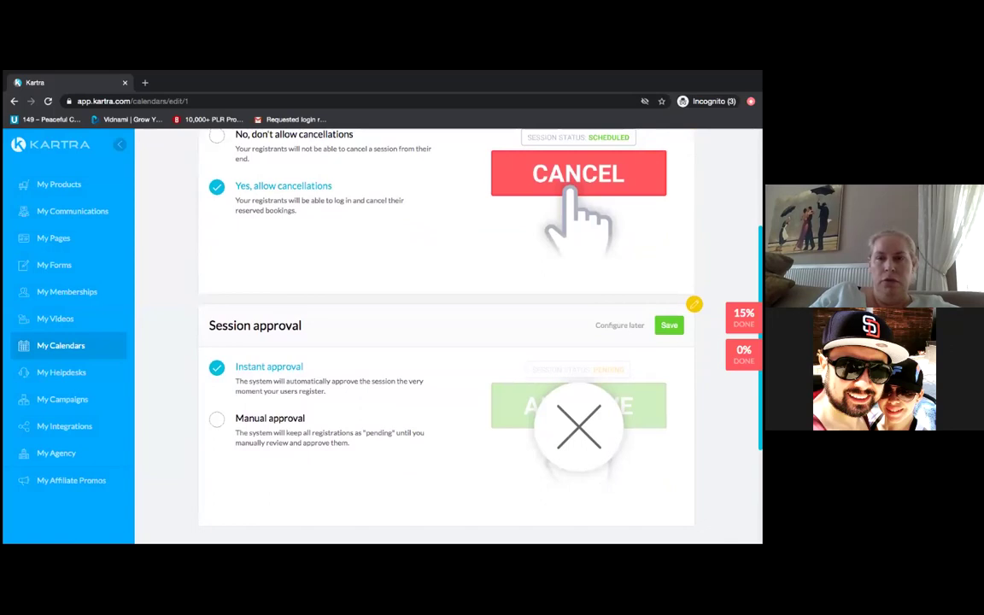
scroll(444, 341, "up", 4)
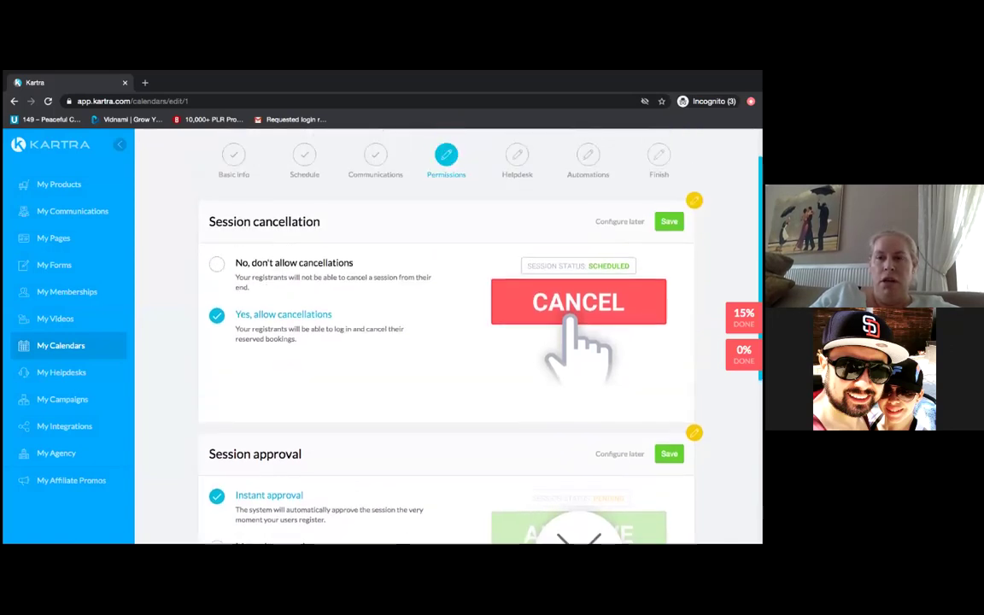
left_click(669, 221)
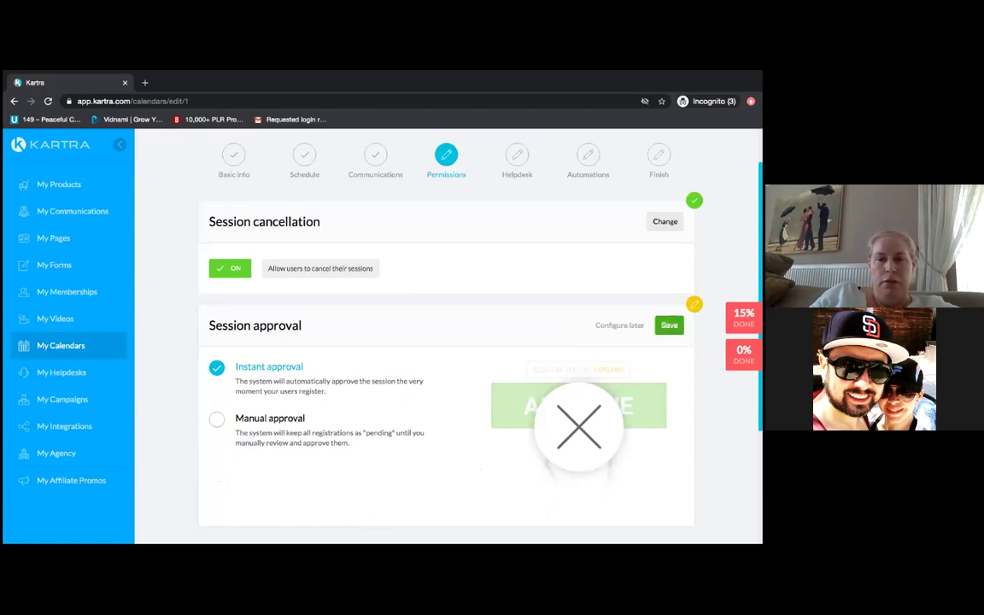
left_click(669, 324)
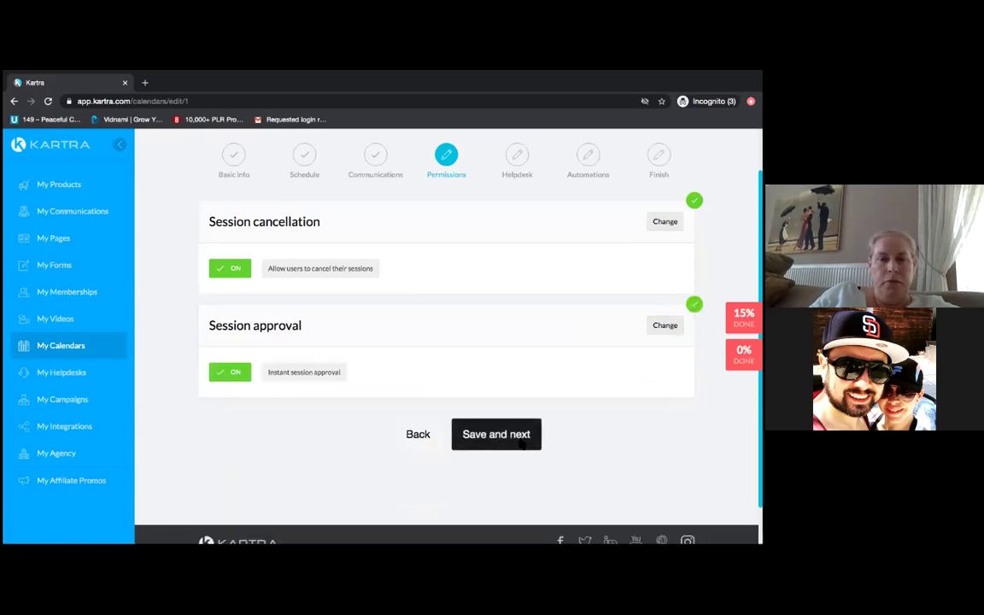
left_click(520, 439)
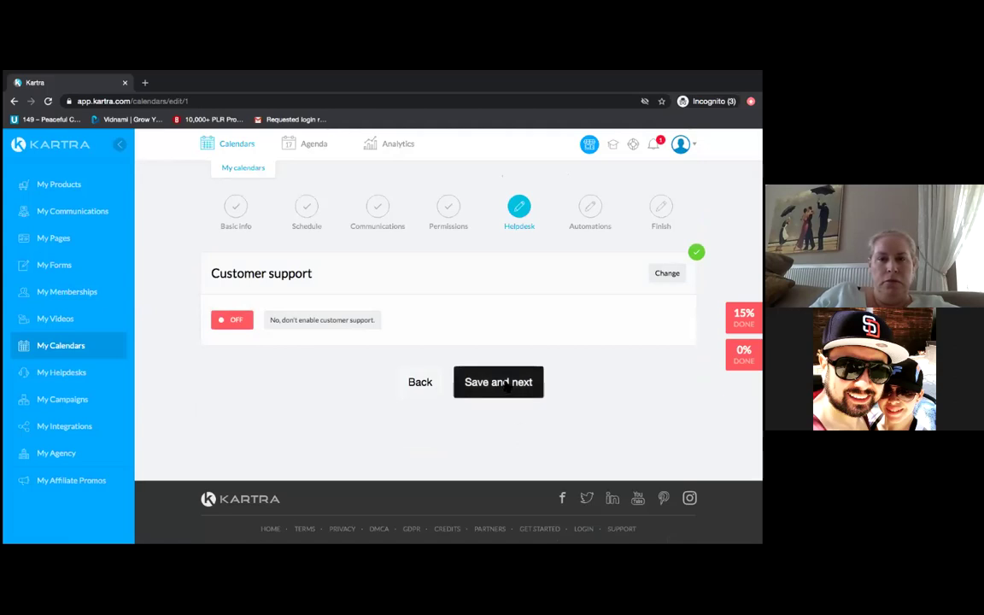
- Pass the Helpdesk step and review the Automations options, with sync, tags and lists all off
left_click(507, 386)
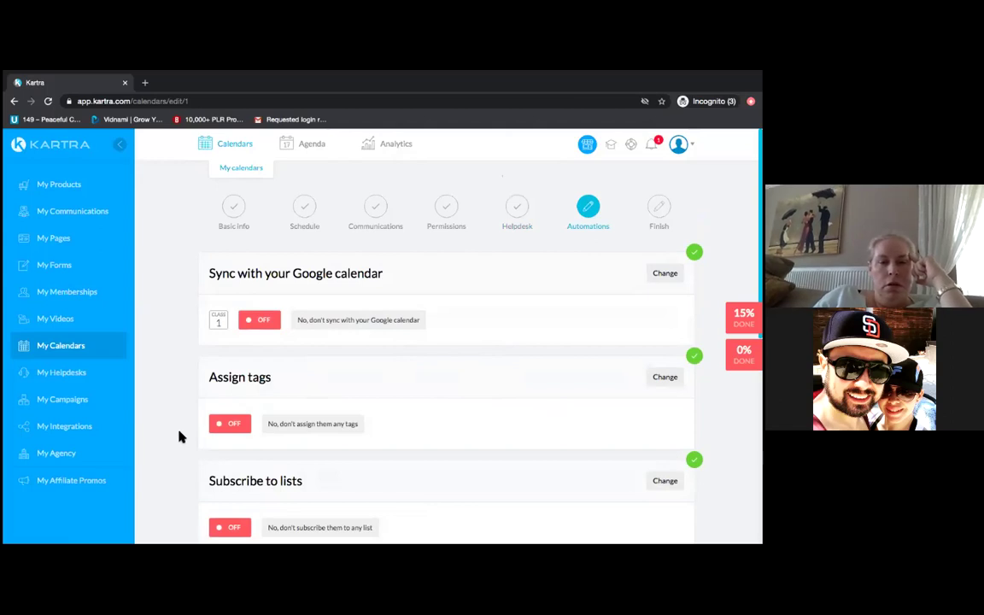
scroll(179, 436, "down", 1)
scroll(180, 437, "down", 1)
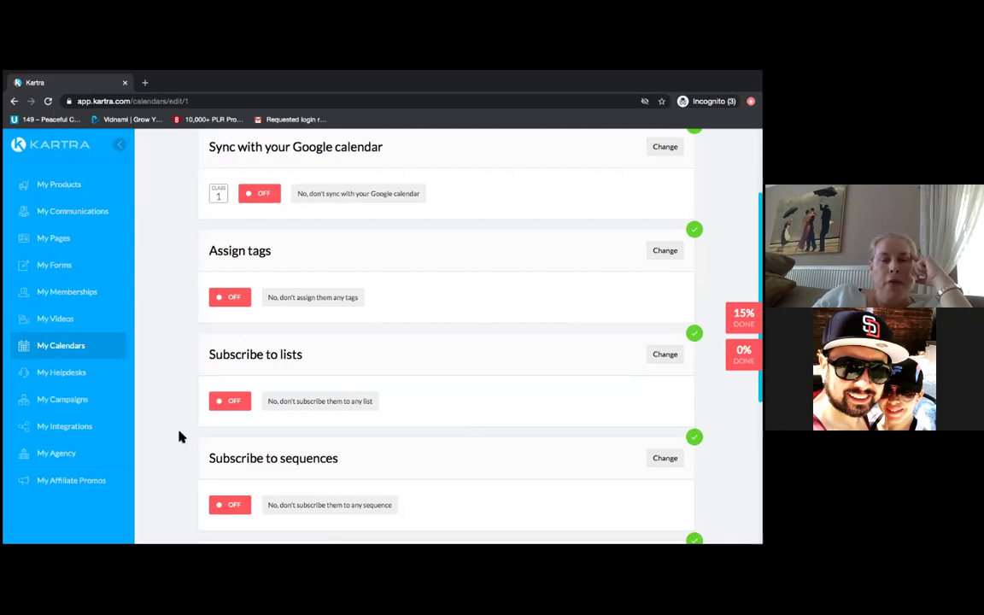
scroll(180, 436, "down", 3)
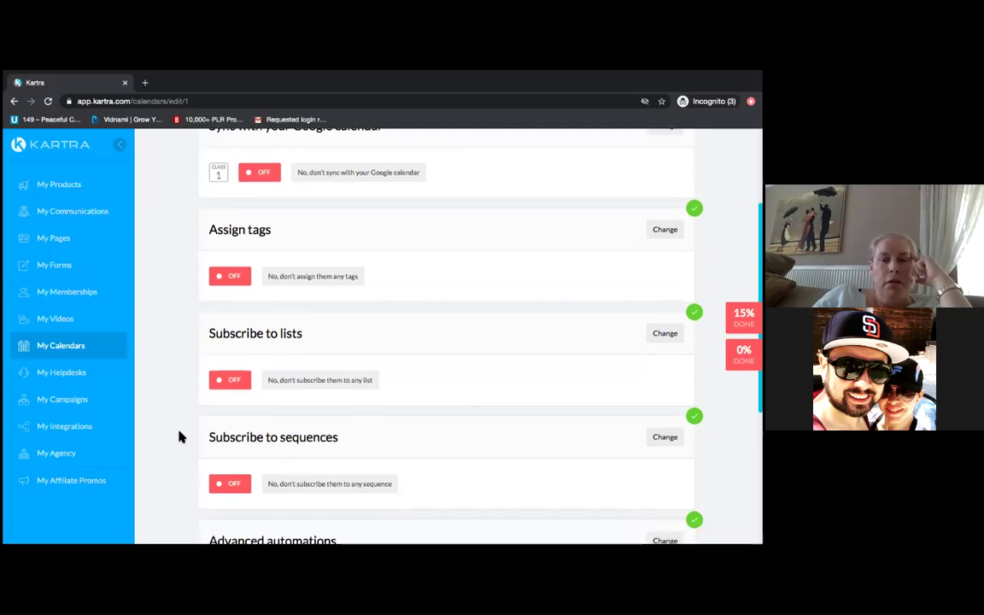
scroll(179, 437, "up", 3)
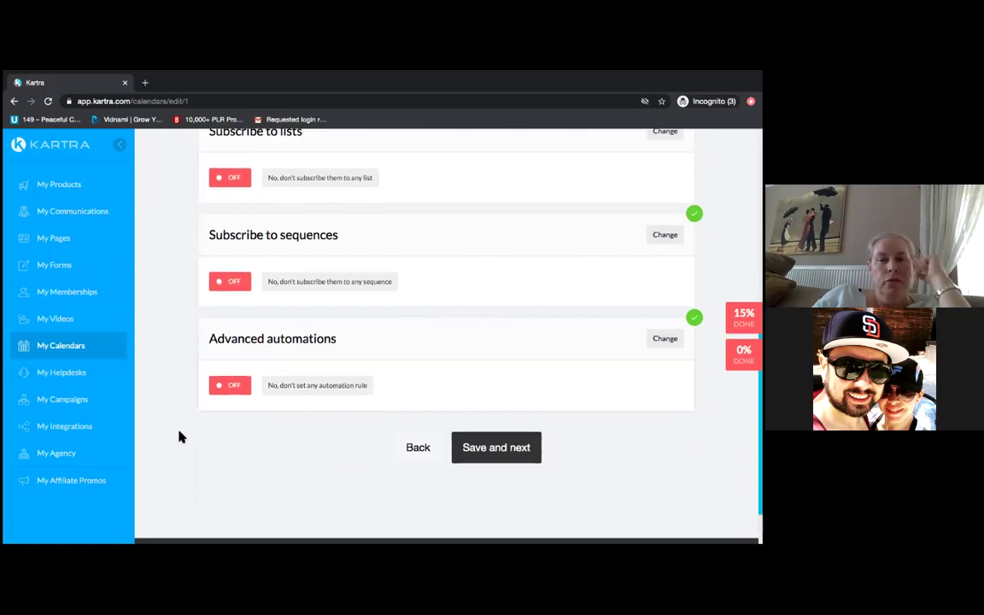
scroll(179, 436, "up", 2)
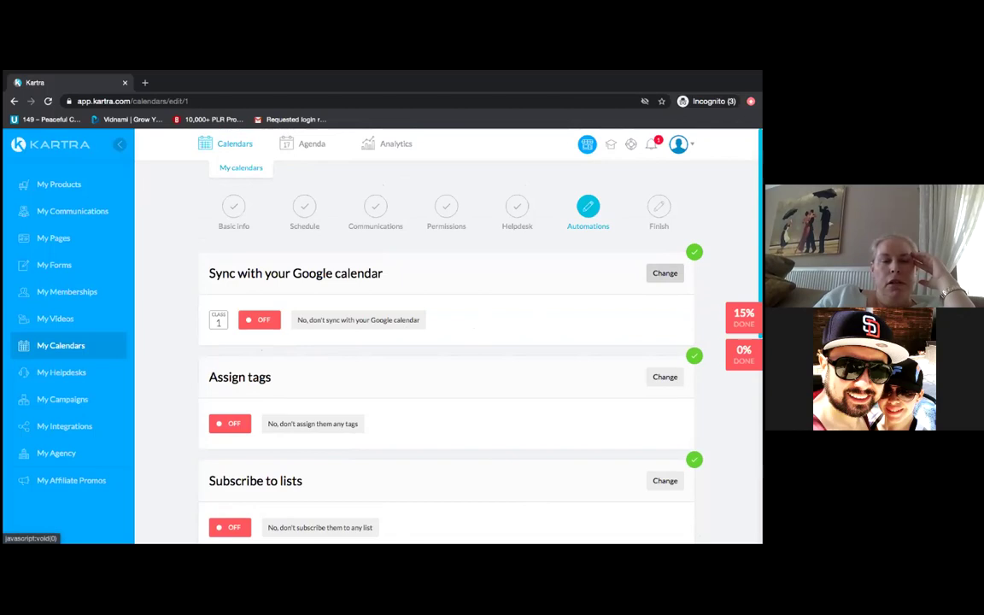
- Set Google calendar sync to 'Yes, sync', find no integrations listed, and open Integrations separately
left_click(664, 272)
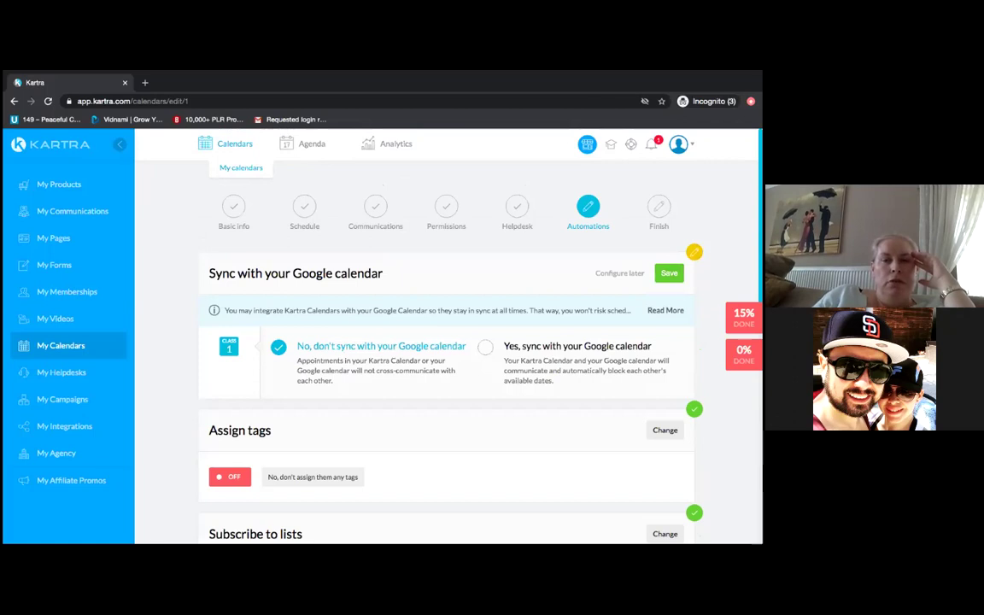
left_click(485, 349)
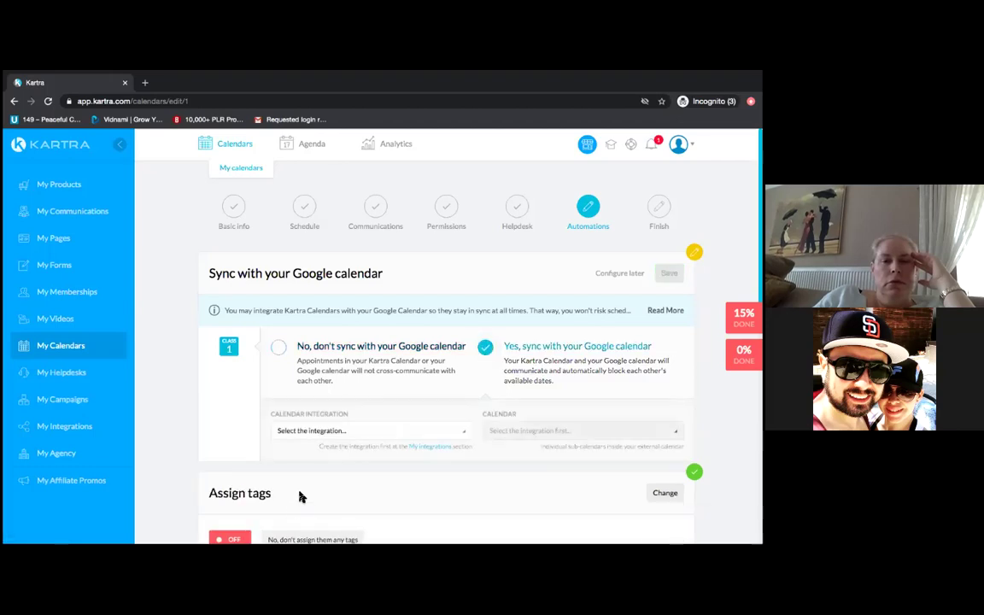
left_click(468, 432)
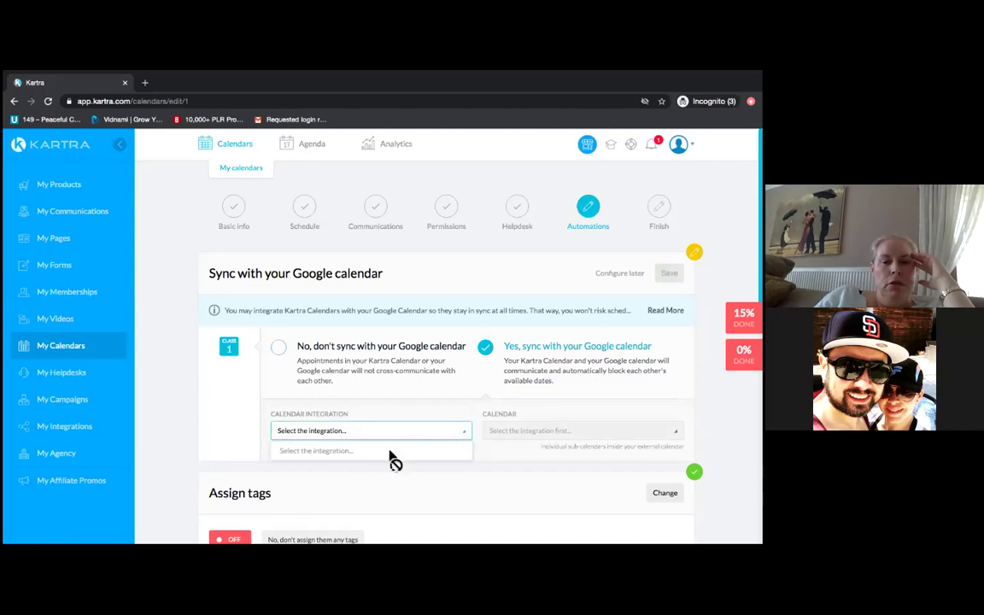
left_click(168, 419)
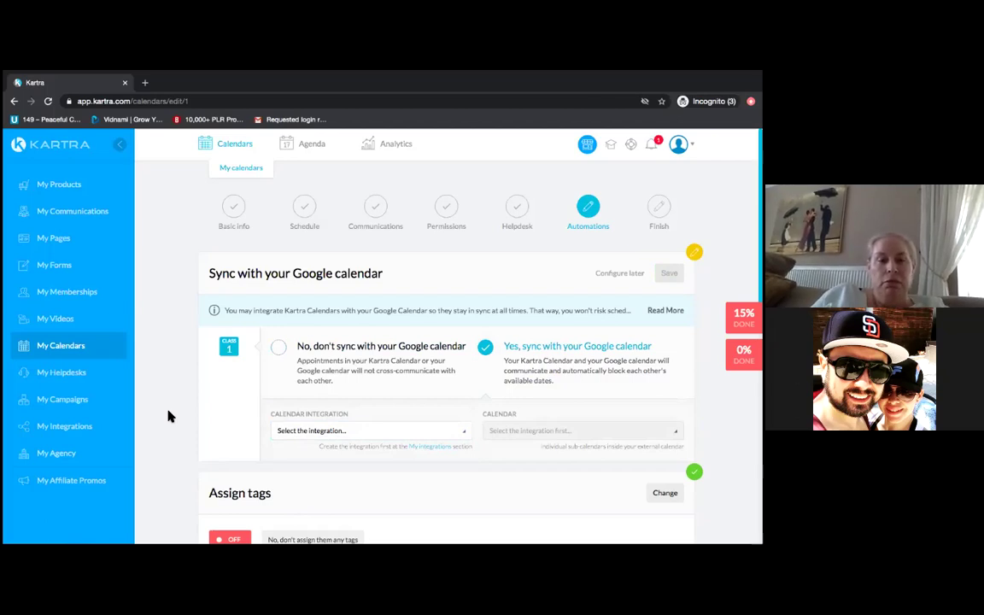
left_click(435, 450)
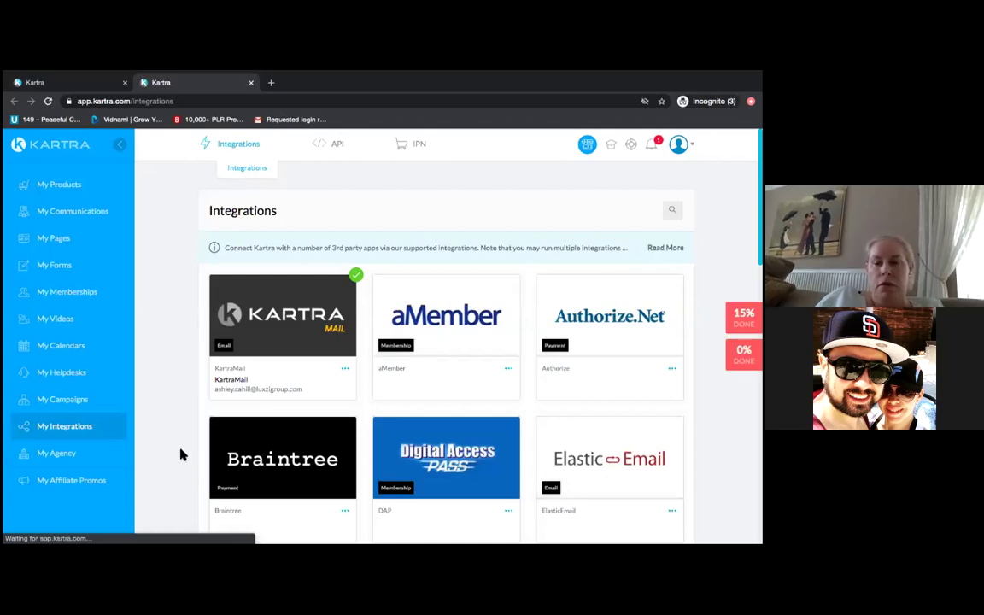
- Start a new Google Calendar integration in My integrations and begin connecting a Google account
scroll(182, 456, "down", 1)
scroll(182, 455, "down", 3)
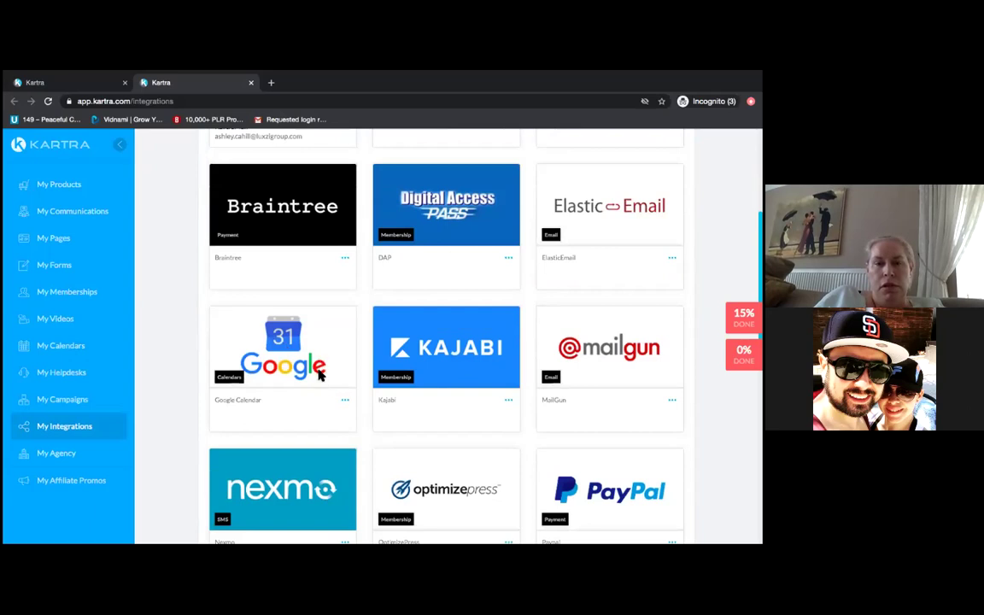
left_click(346, 403)
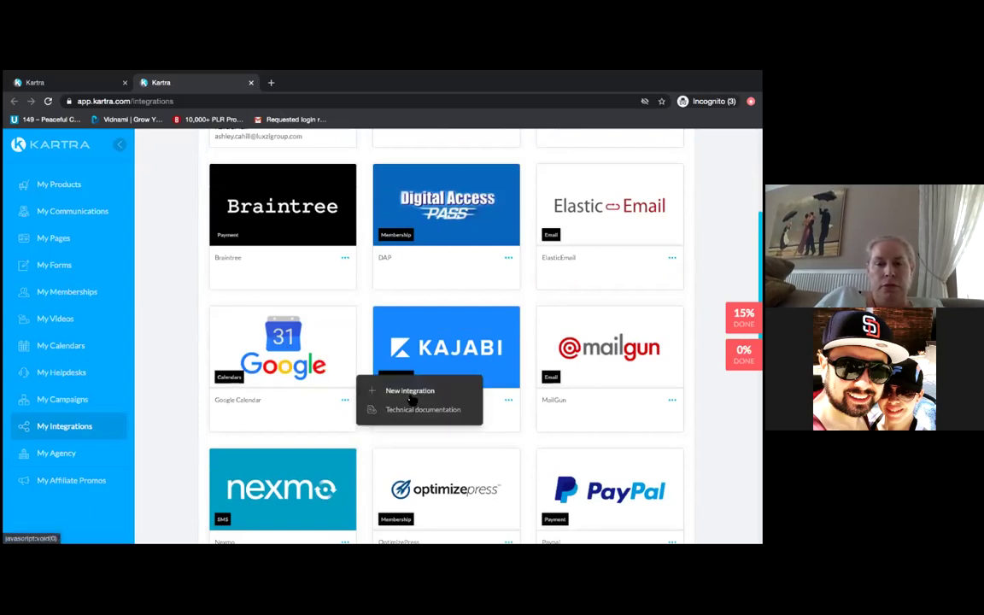
left_click(411, 395)
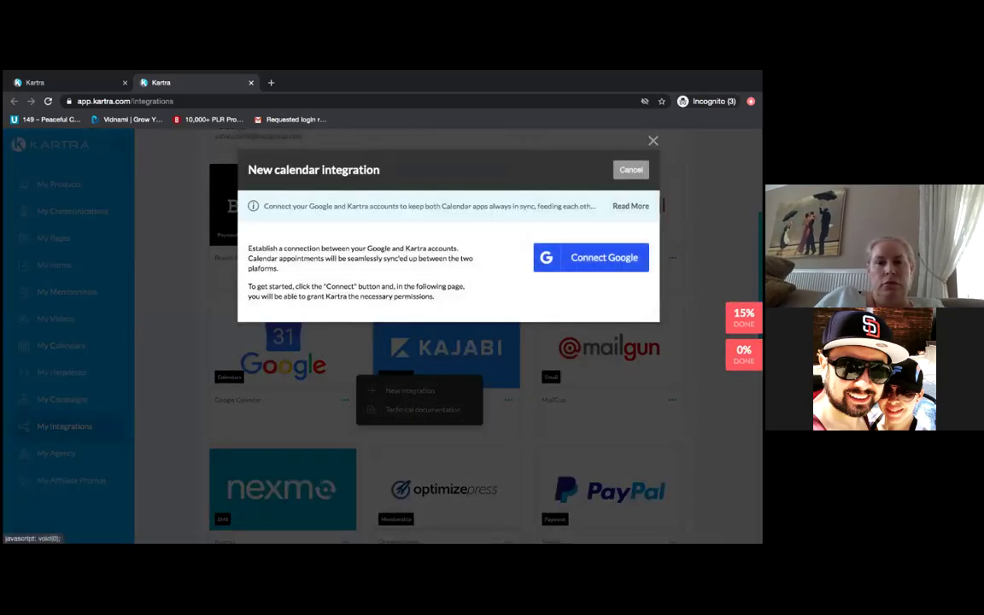
left_click(591, 257)
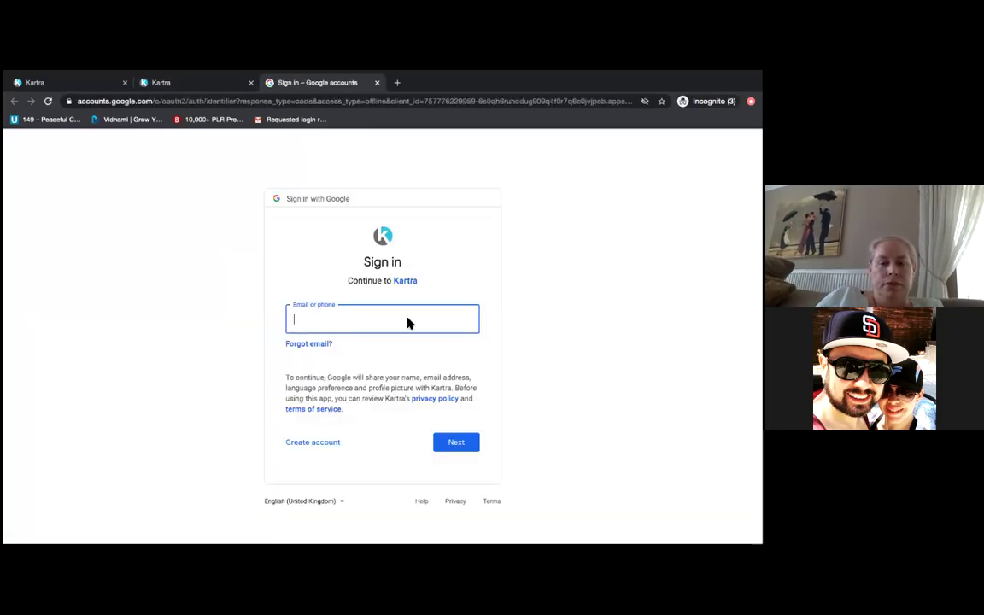
- Sign in to Google with the account e-mail and password
type("m")
key("BackSpace")
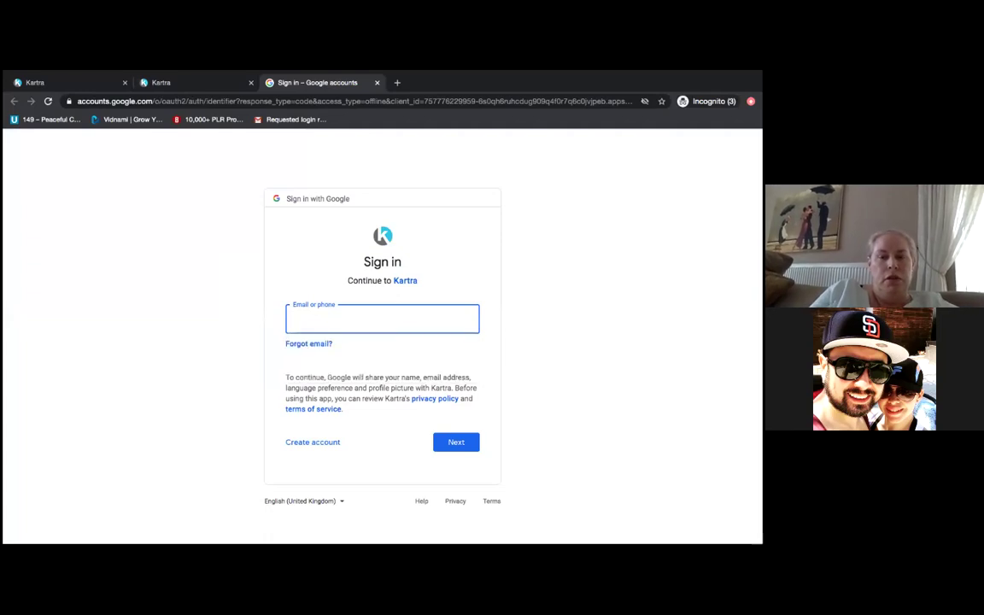
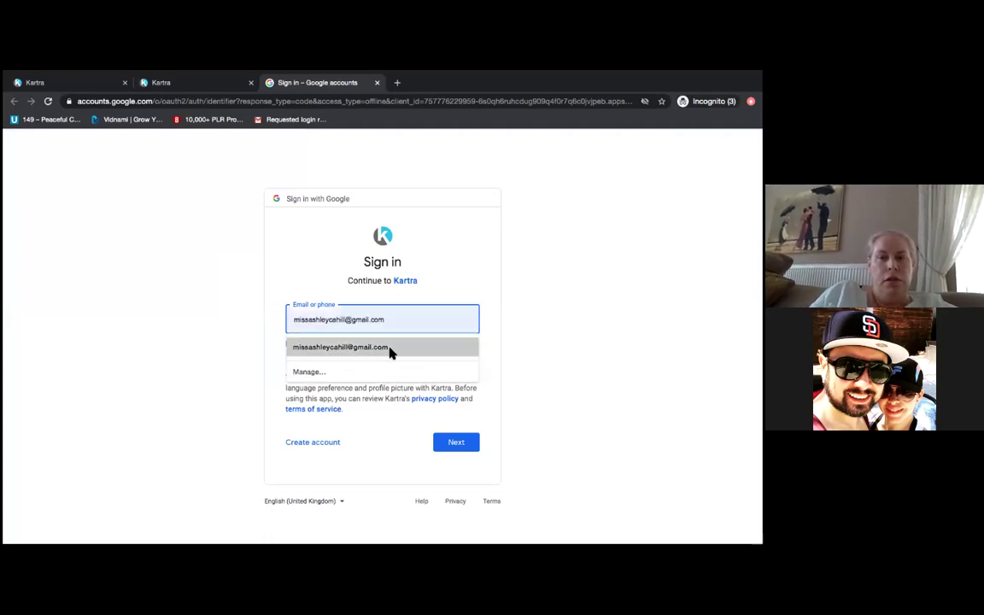
left_click(388, 348)
left_click(454, 443)
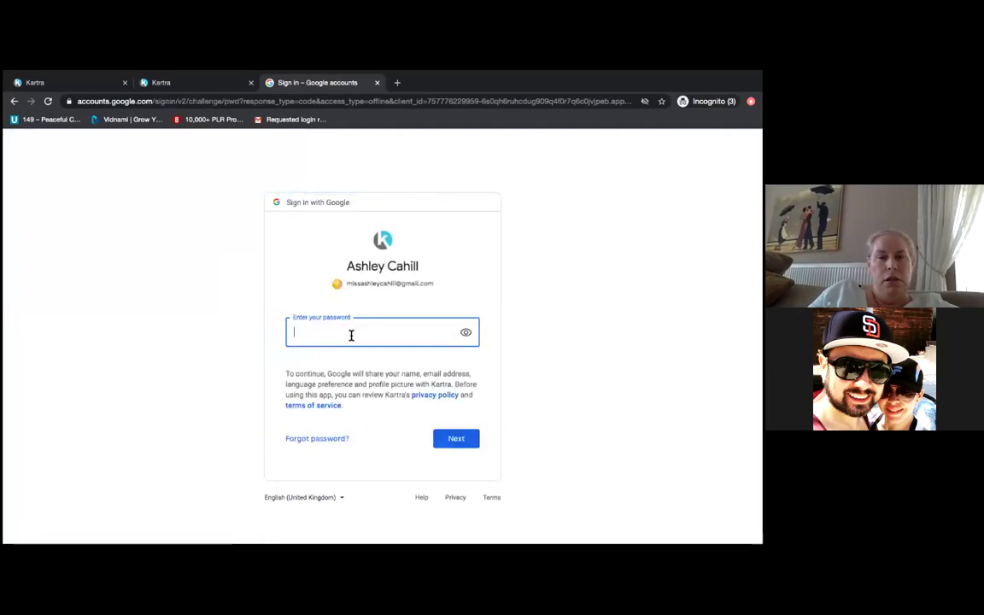
type("••••••••")
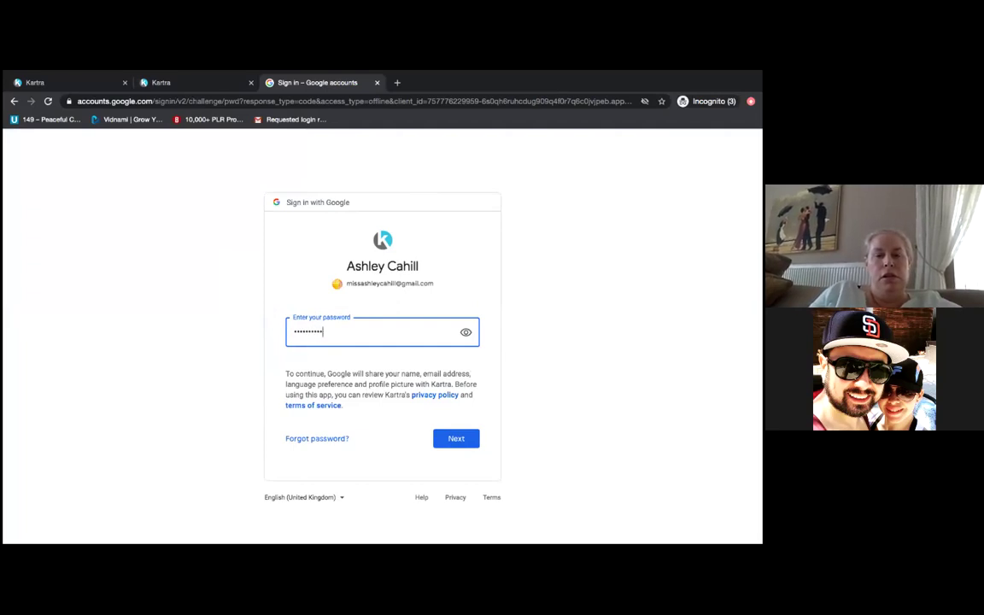
type("•")
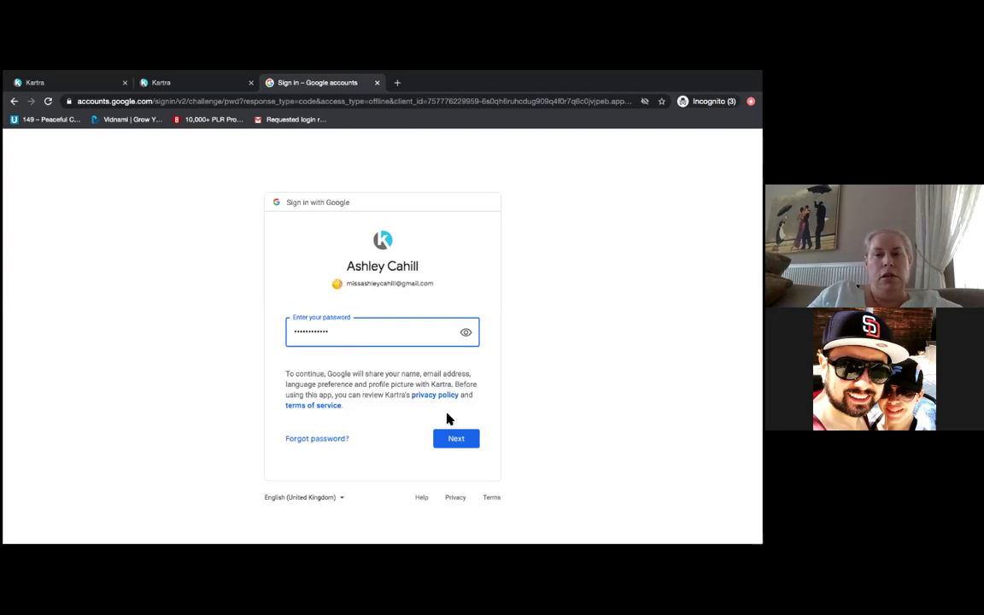
left_click(449, 444)
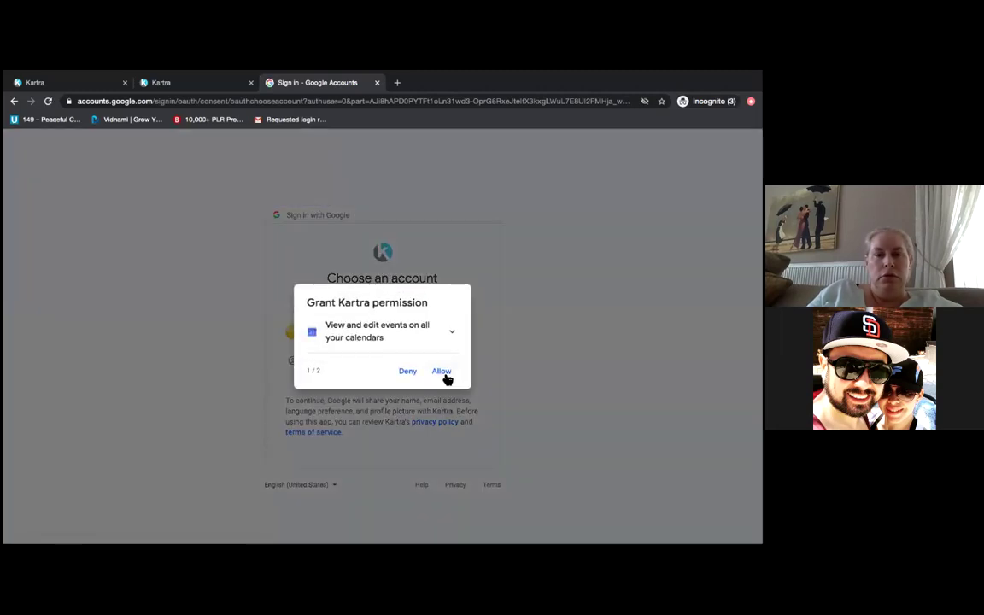
- Grant Kartra both calendar permissions, confirm them, and dismiss the connection success message
left_click(443, 373)
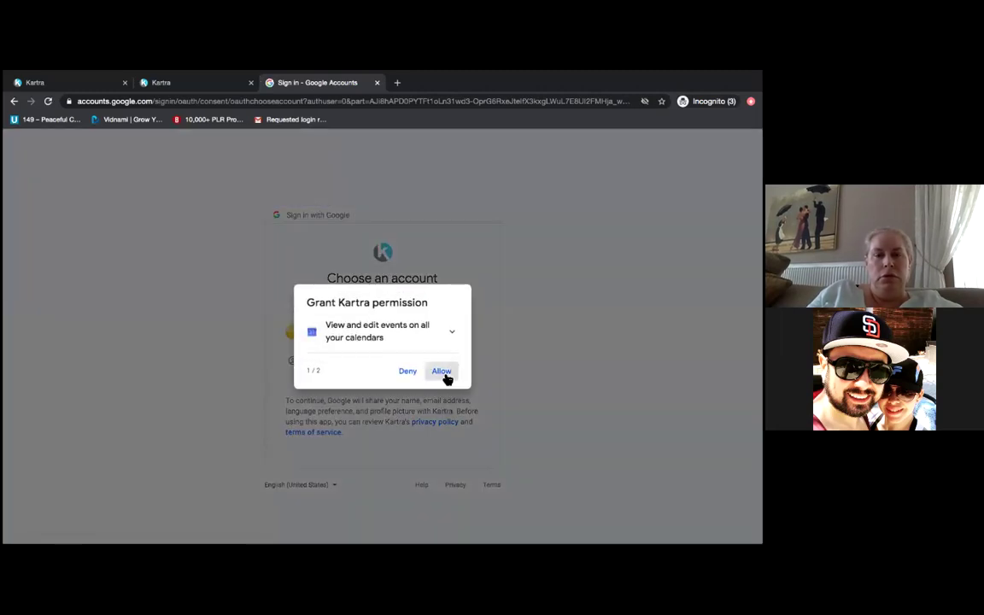
left_click(441, 385)
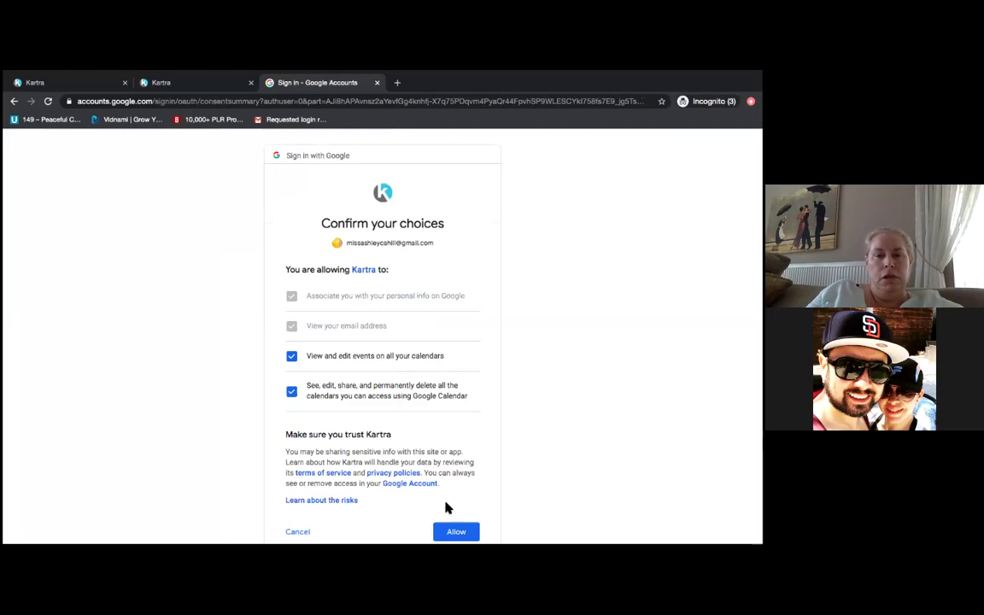
left_click(456, 531)
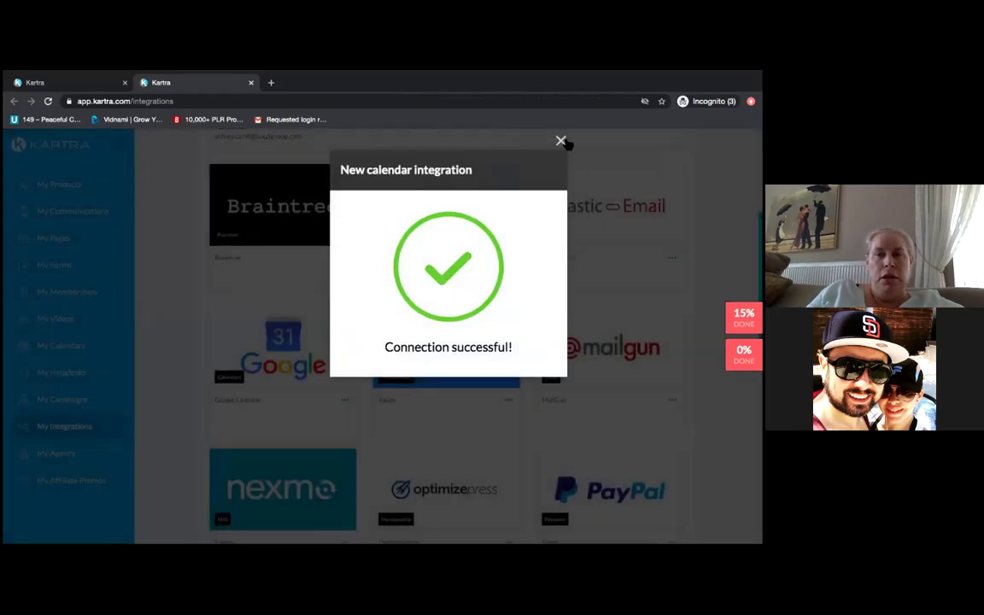
left_click(560, 140)
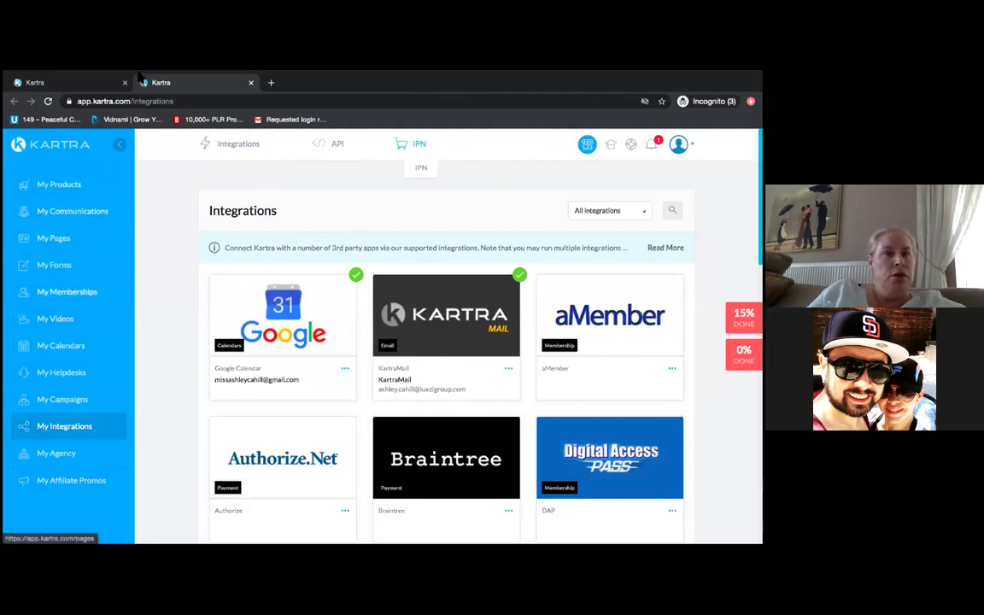
- Back on the calendar tab, recheck the integration list and set Google calendar sync to 'No, don't sync'
right_click(80, 83)
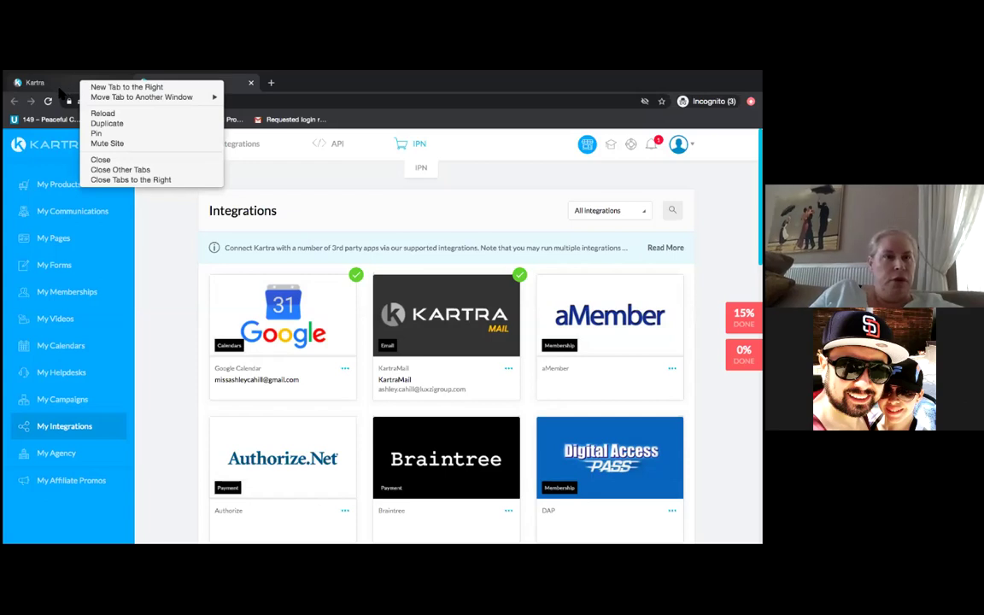
left_click(59, 82)
left_click(64, 83)
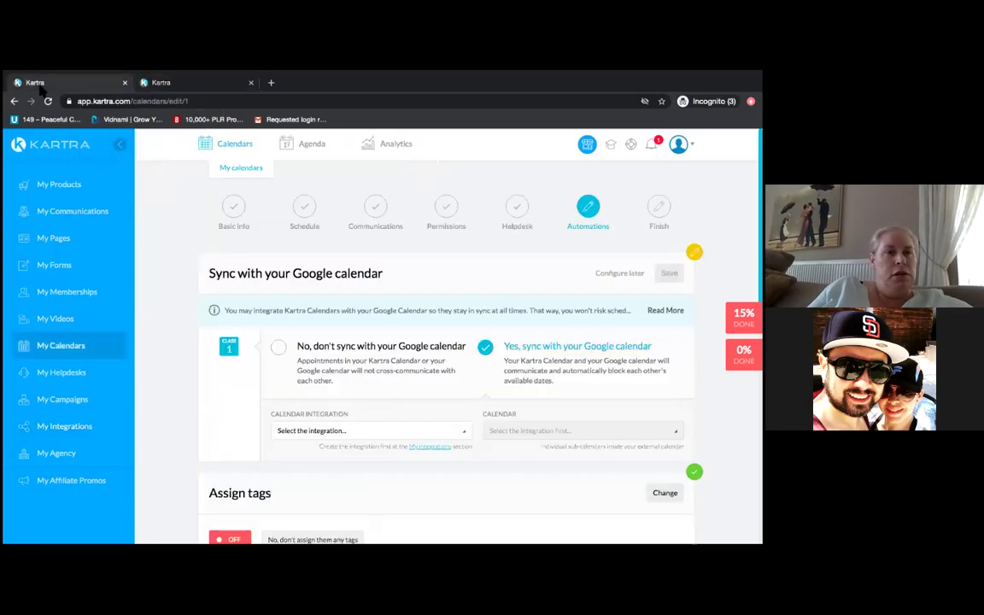
left_click(465, 439)
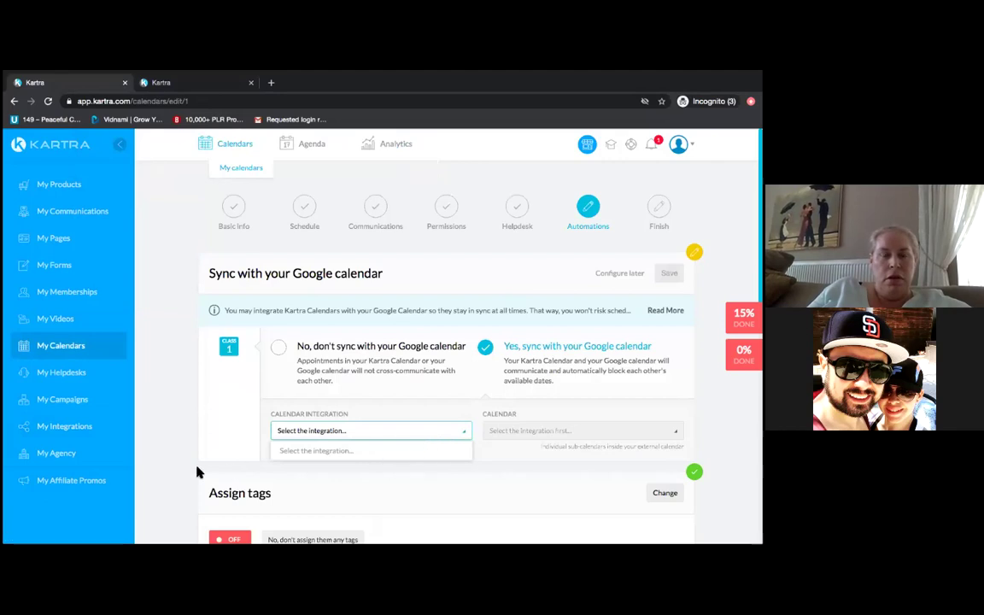
left_click(158, 450)
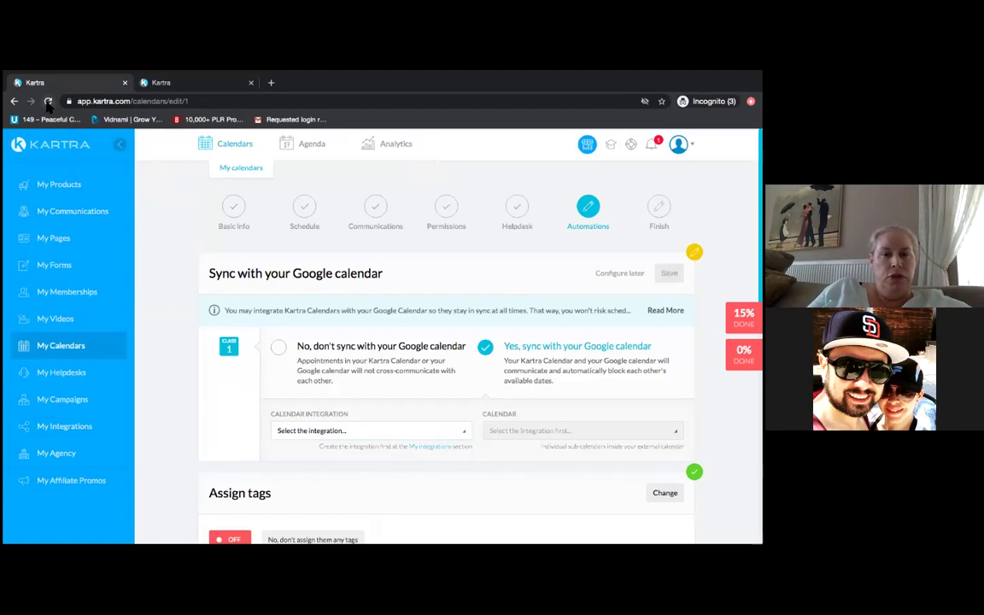
left_click(278, 348)
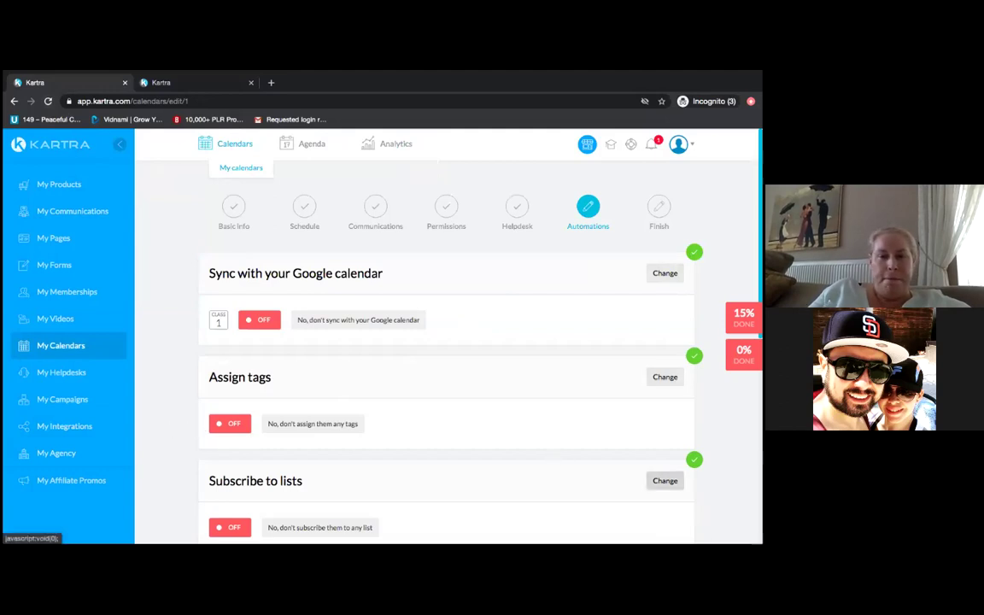
left_click(664, 480)
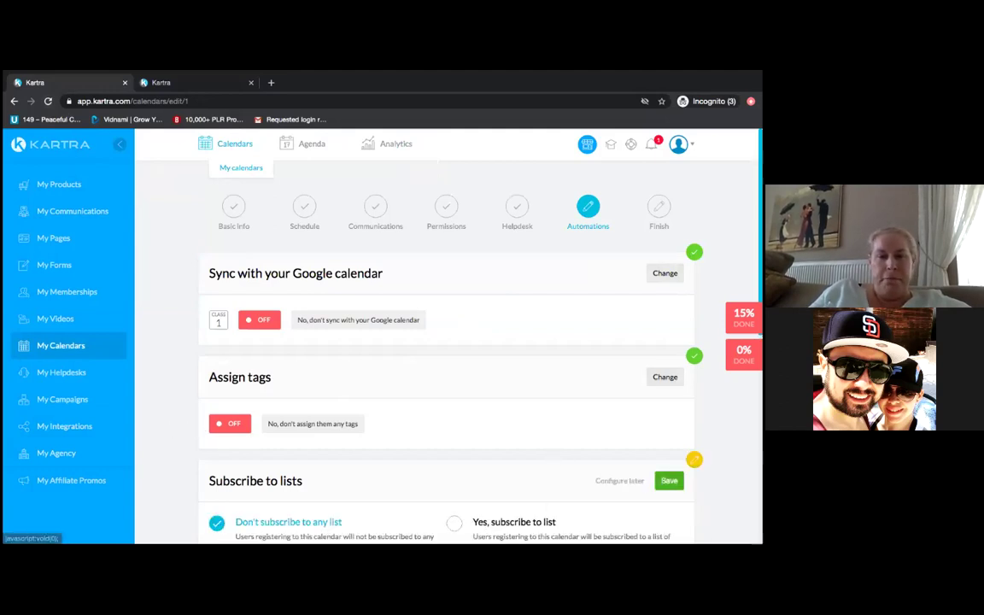
- Subscribe registrants to the Ebook TSREA Scheduled Appointments list and save the setting
scroll(173, 495, "down", 2)
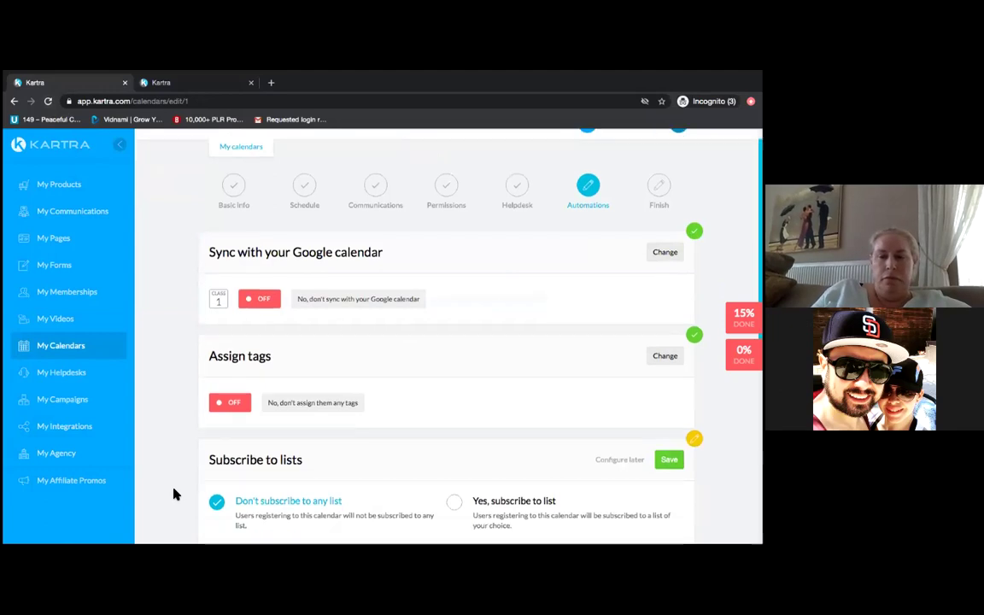
scroll(174, 495, "down", 3)
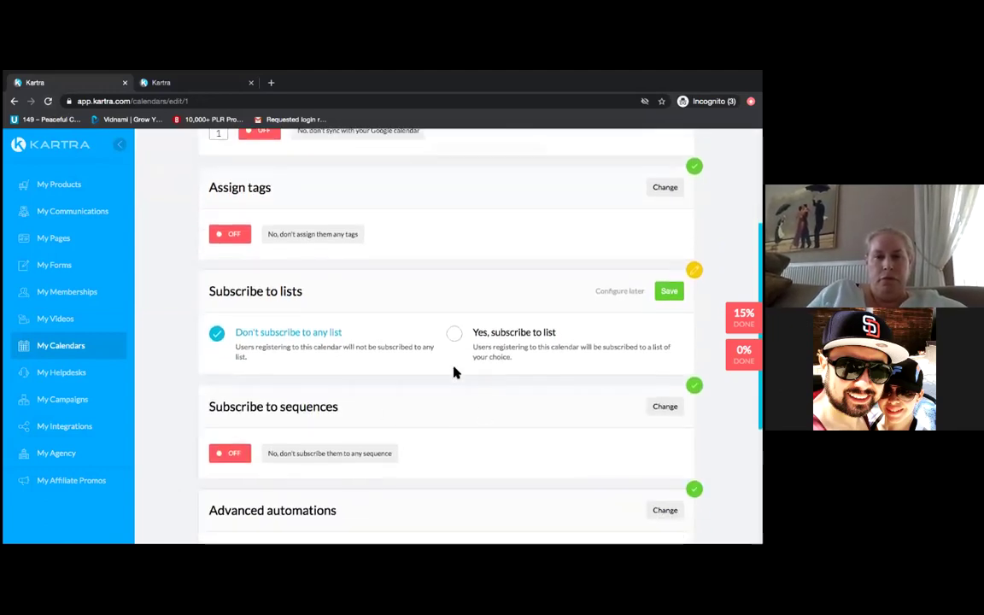
left_click(454, 335)
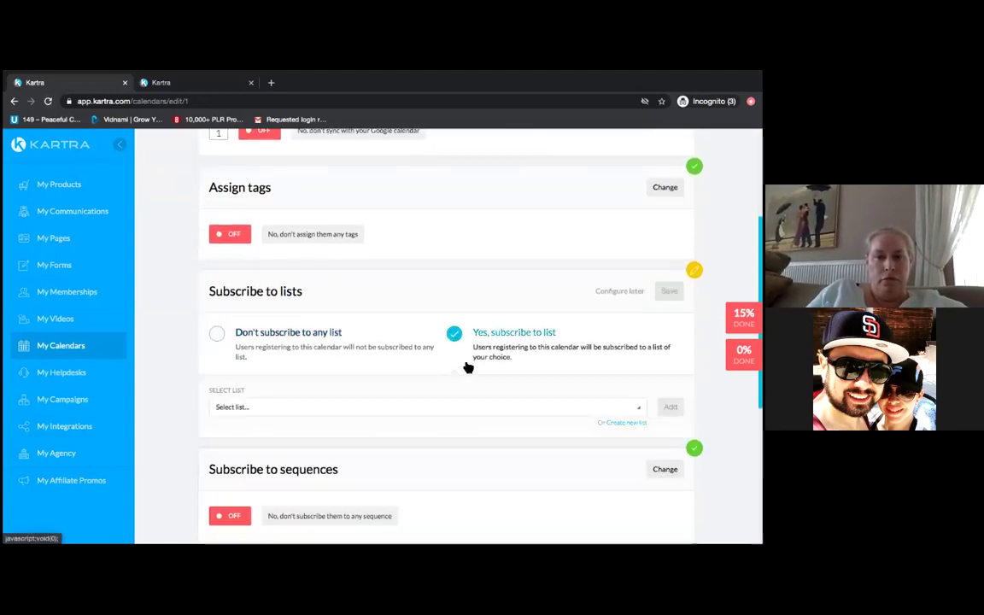
left_click(297, 407)
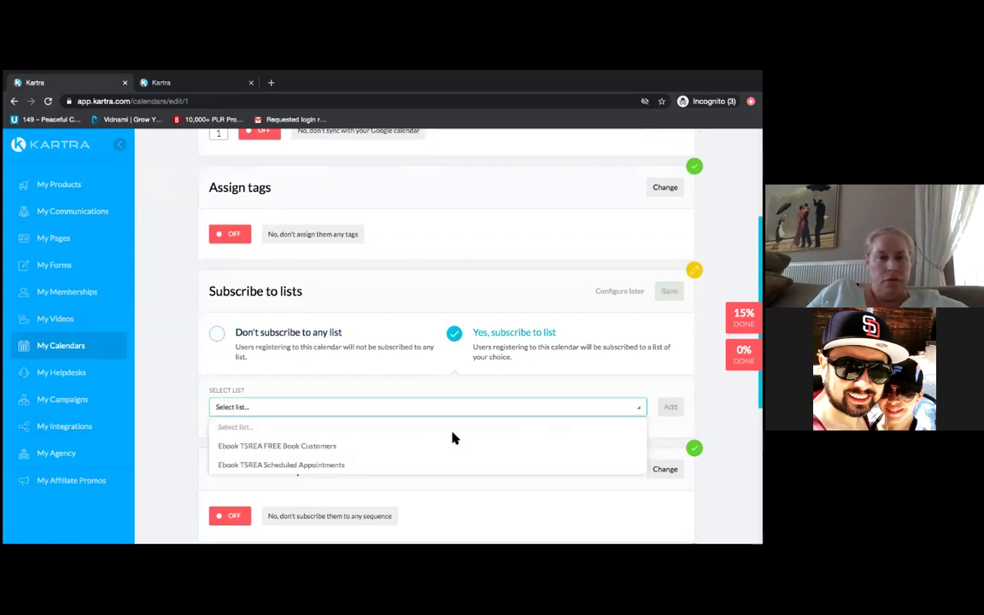
left_click(288, 465)
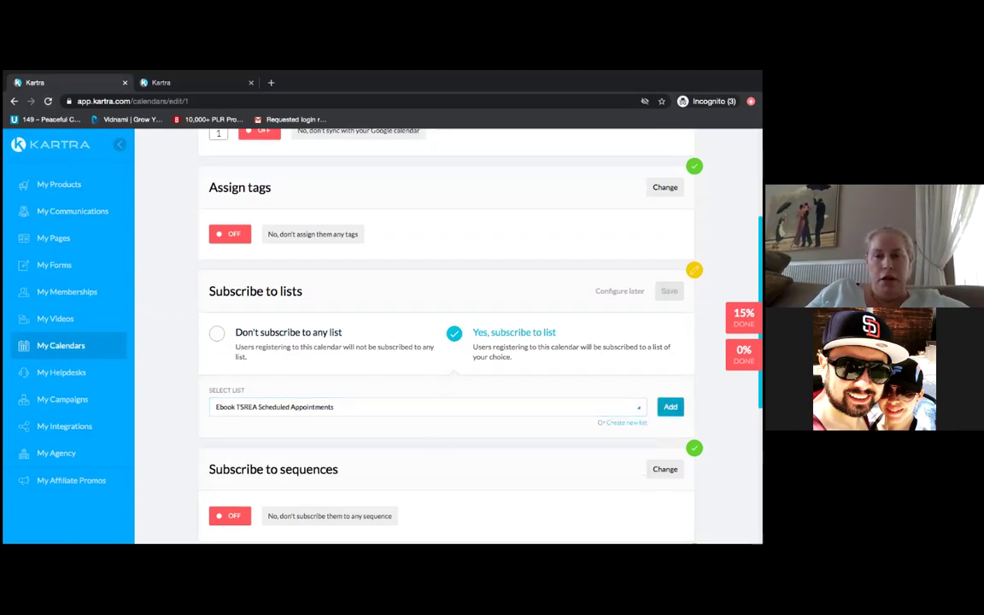
left_click(670, 407)
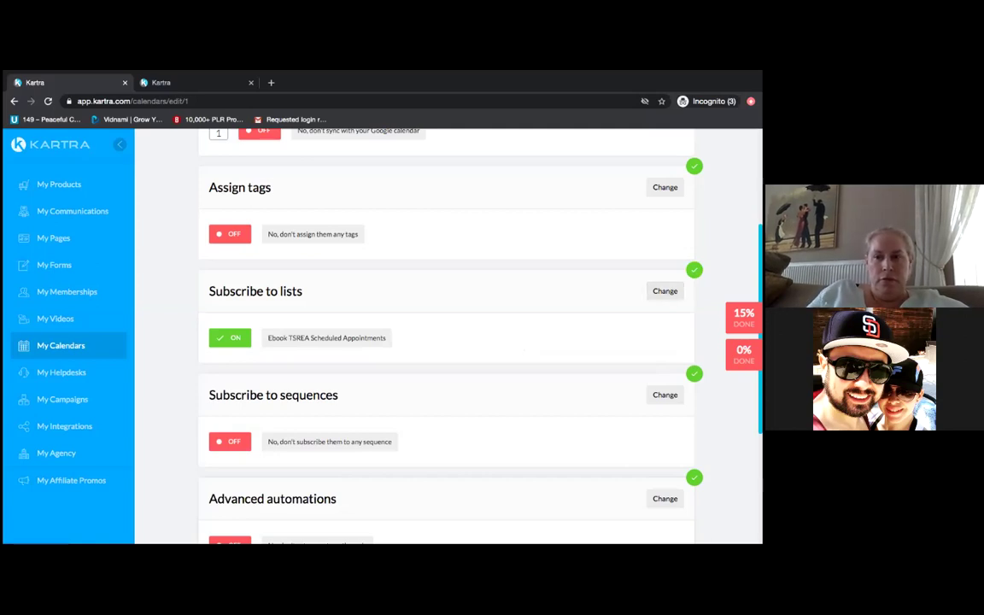
scroll(496, 402, "down", 5)
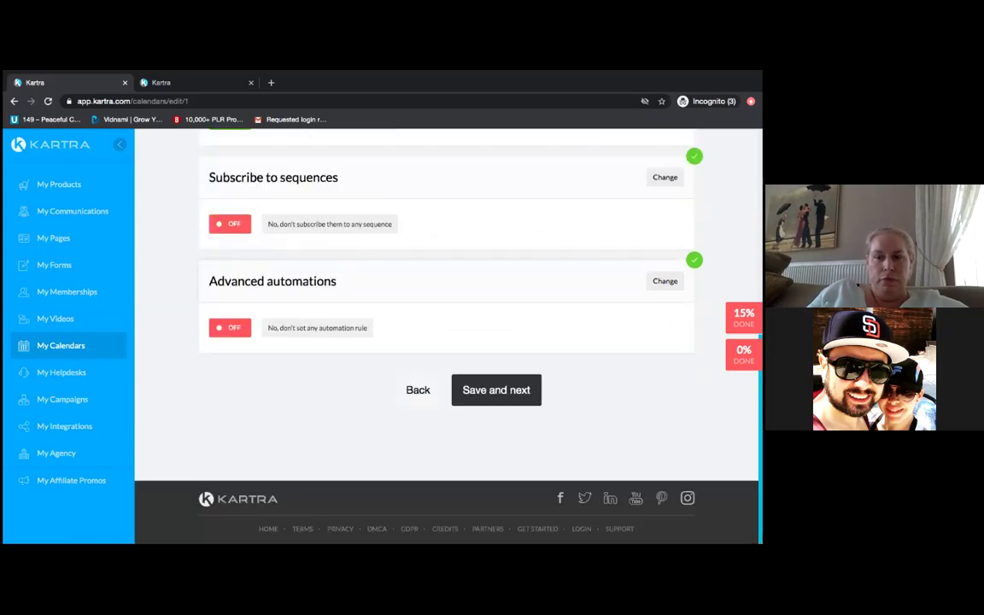
- Save the automations and change the calendar link's slug to ScheduleNow
left_click(496, 395)
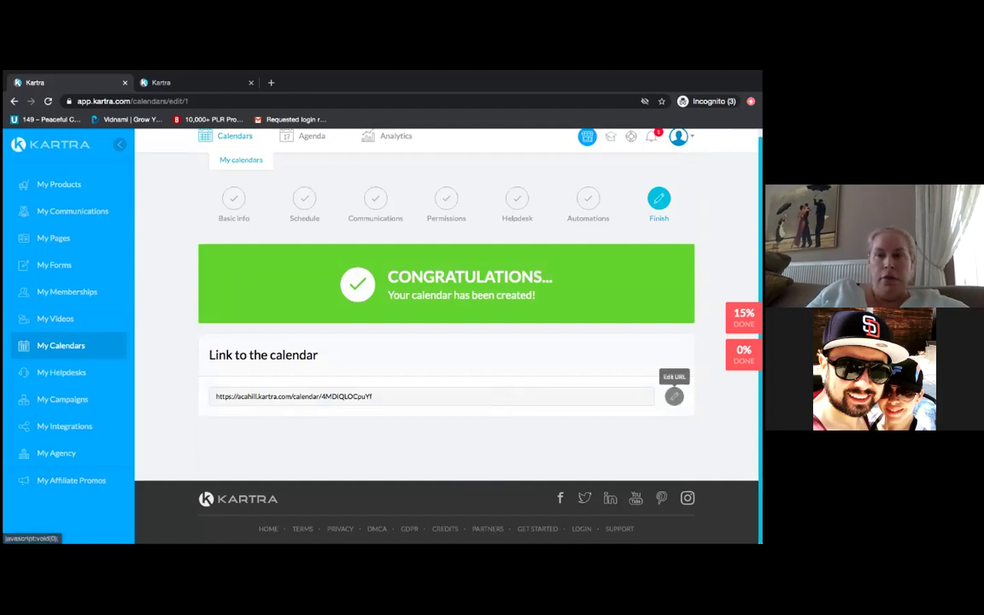
left_click(674, 396)
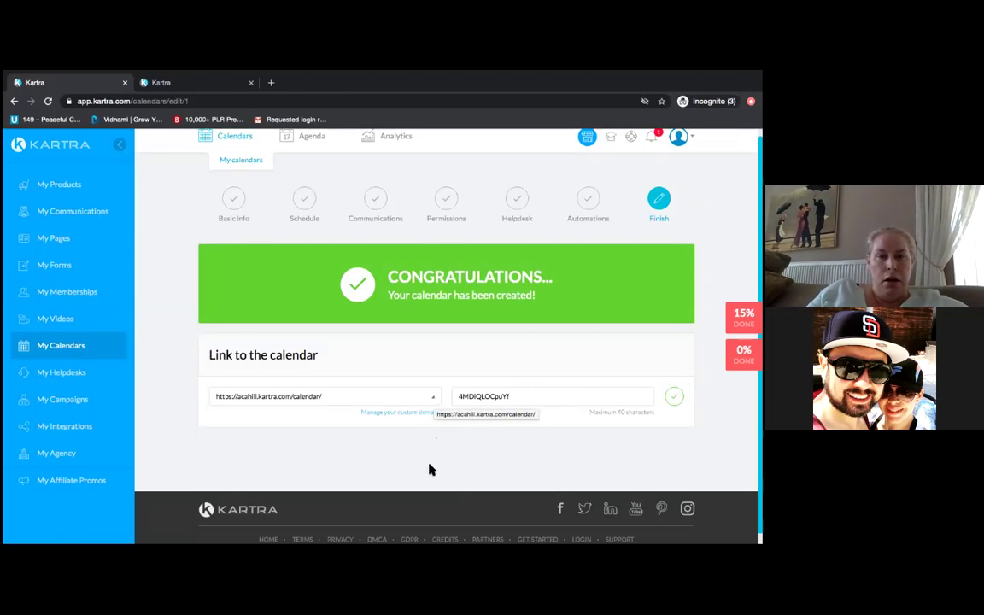
left_click(520, 399)
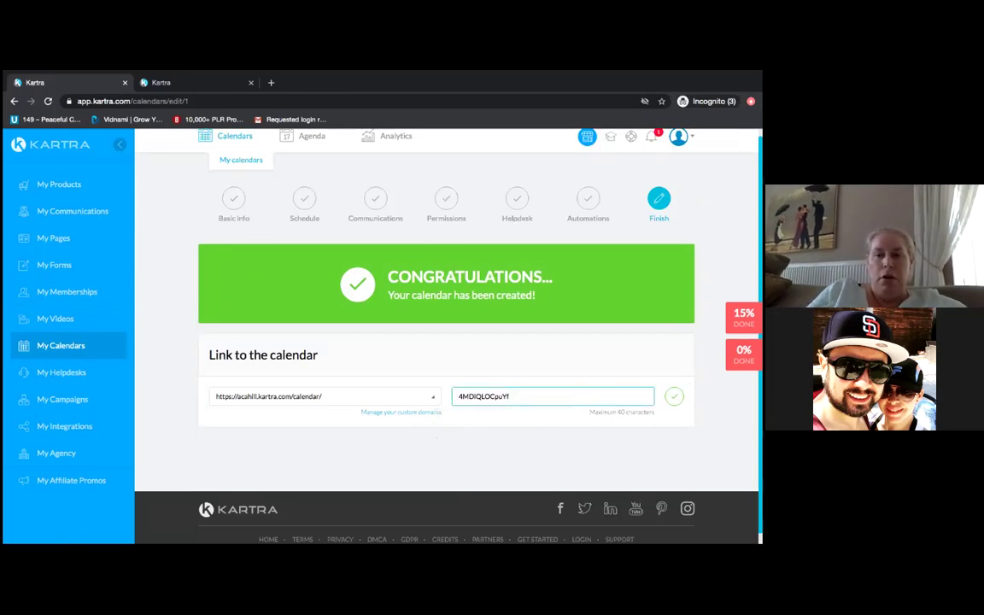
key("BackSpace")
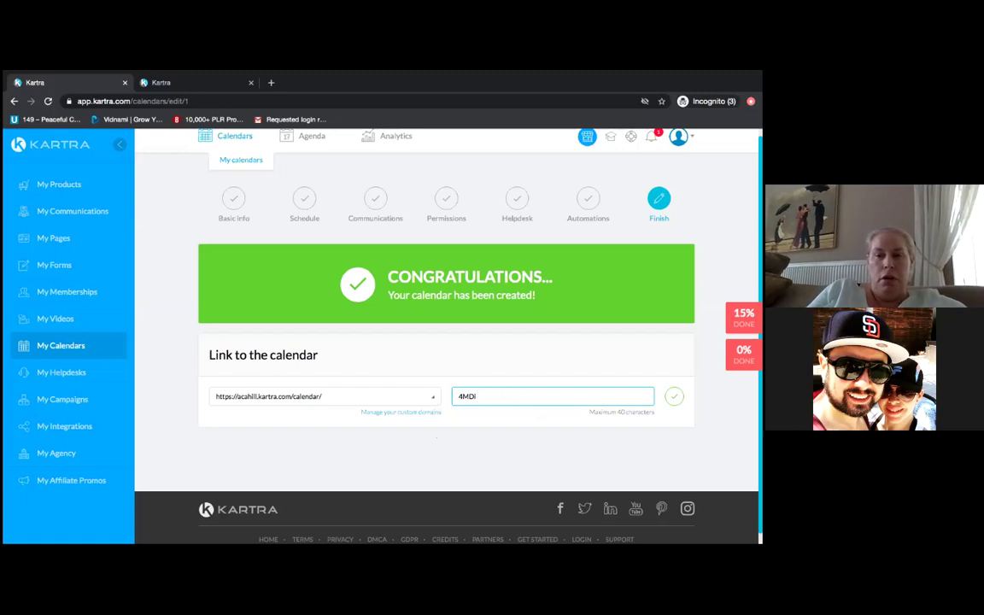
key("BackSpace")
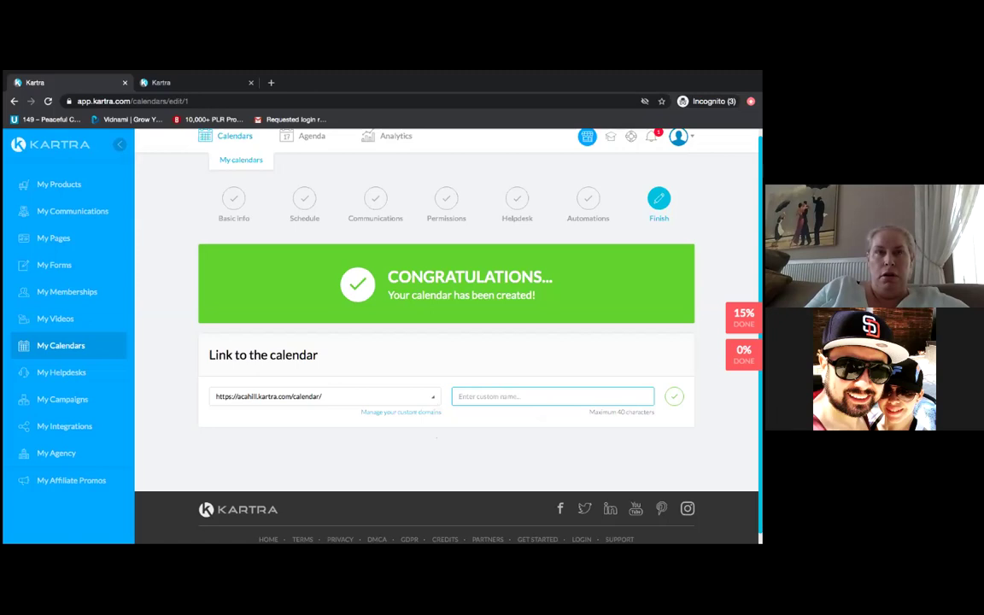
type("S")
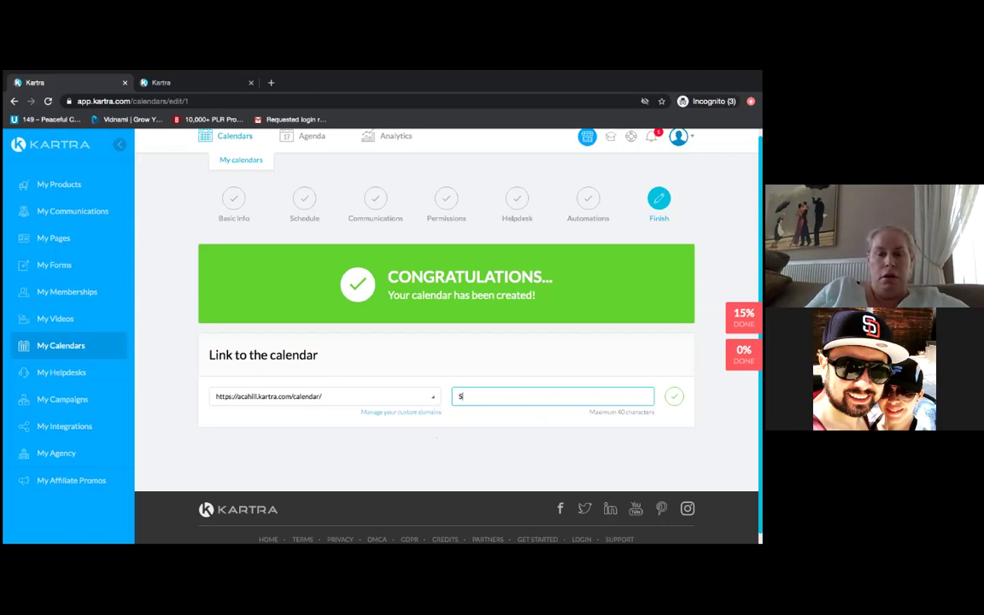
type("cheduleNow")
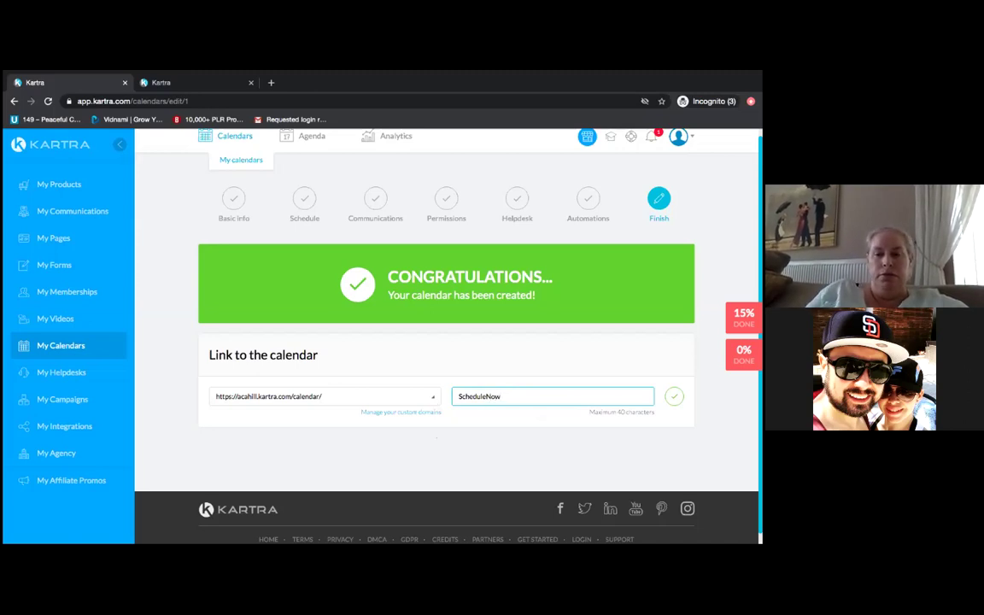
left_click(488, 464)
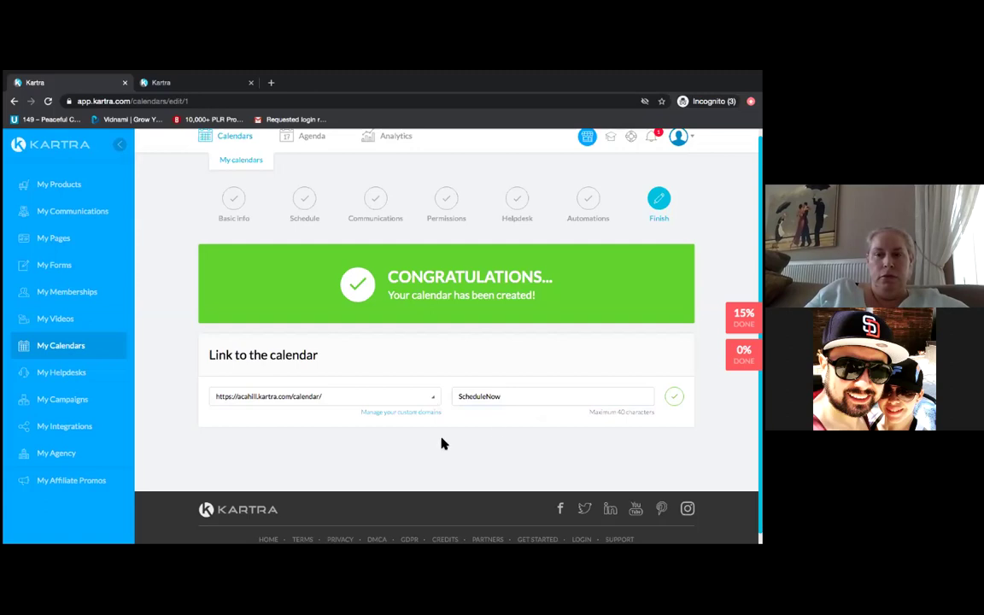
left_click(673, 396)
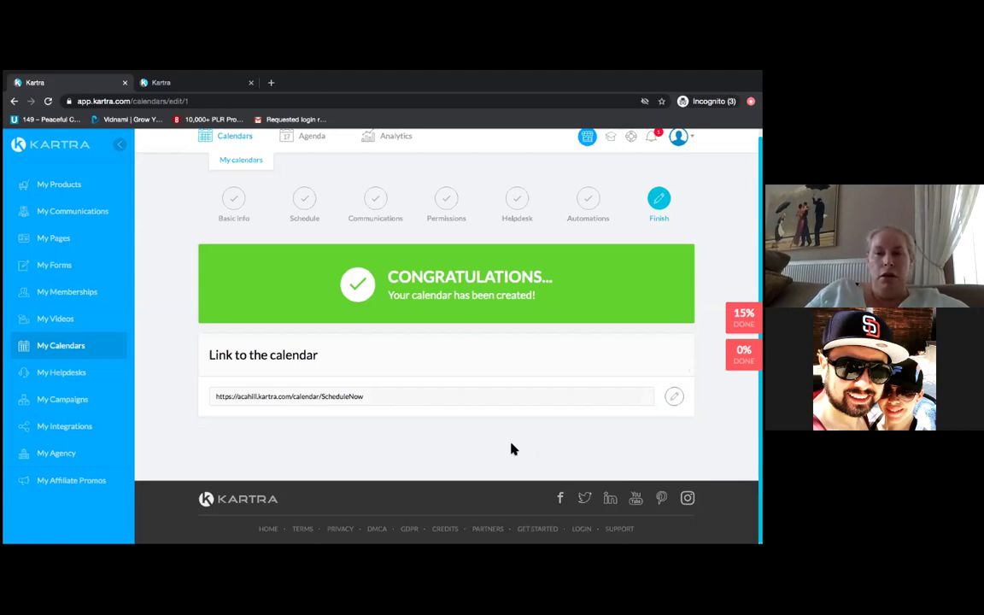
- Copy the /calendar/ScheduleNow link and open a new blank browser tab
left_click_drag(216, 397, 339, 405)
right_click(339, 405)
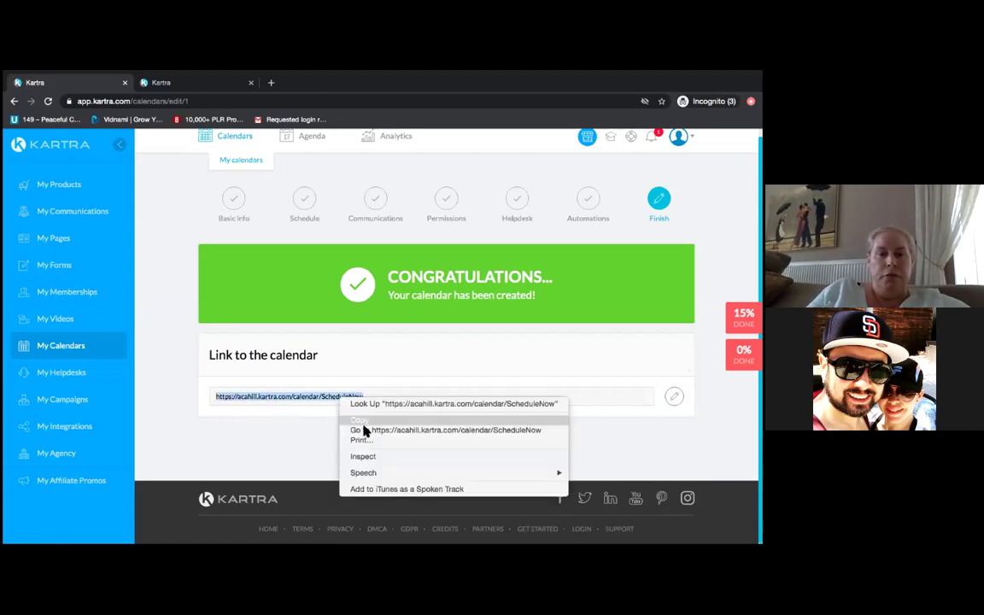
left_click(363, 420)
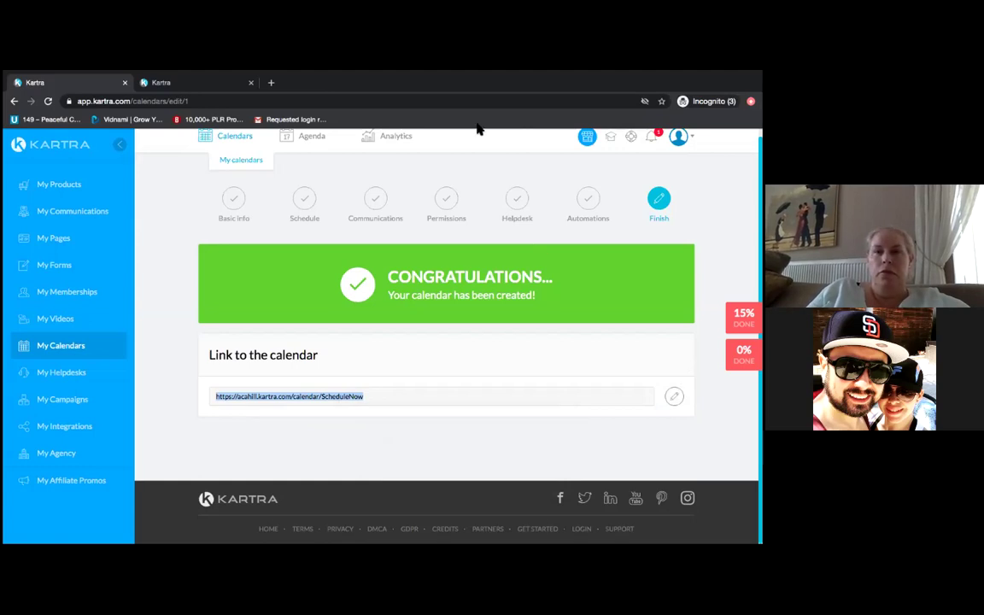
key("super+t")
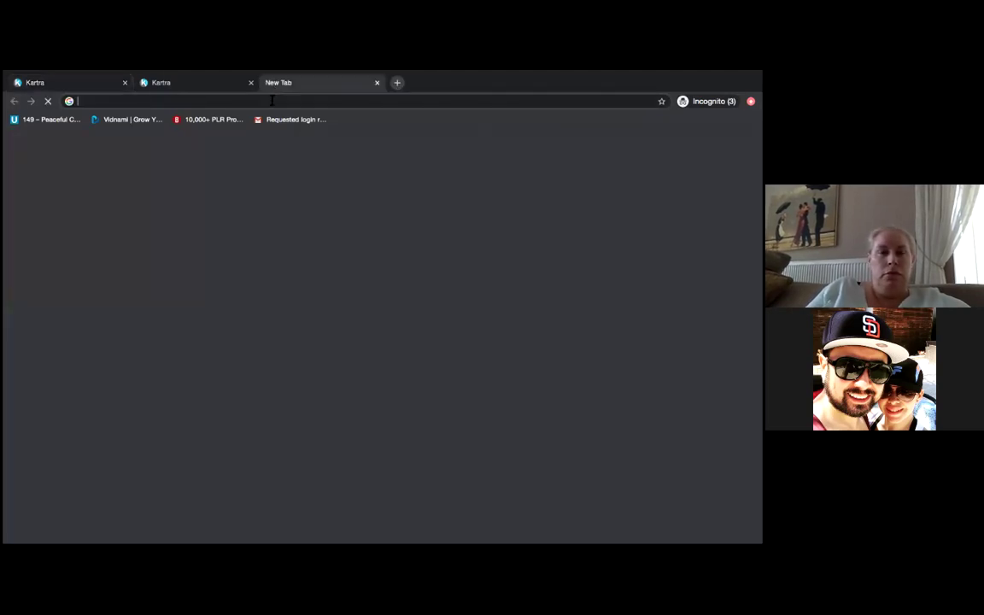
- Load the copied ScheduleNow calendar link, accepting Eastern Time and the cookie notice
right_click(234, 101)
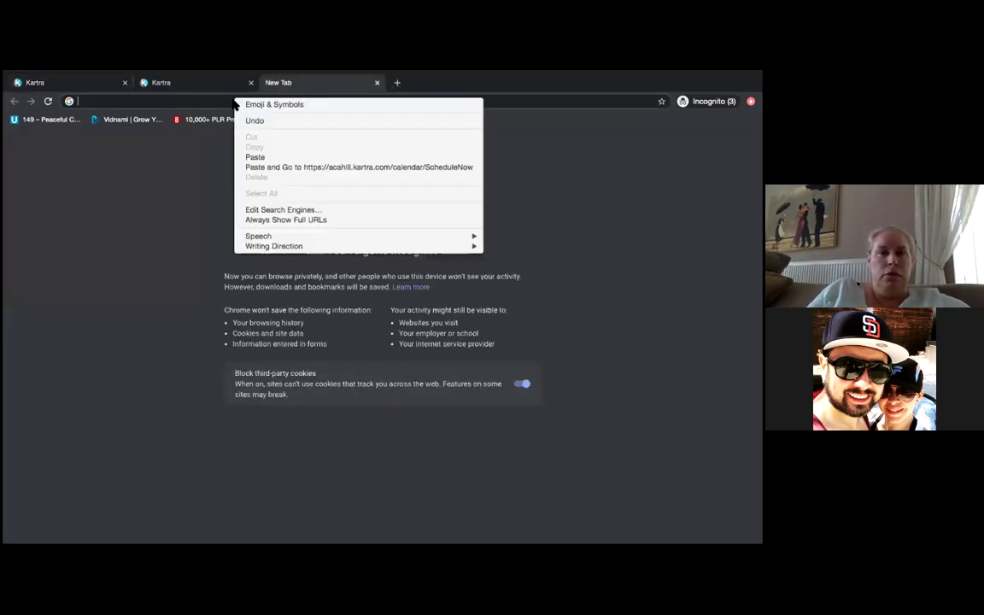
left_click(256, 157)
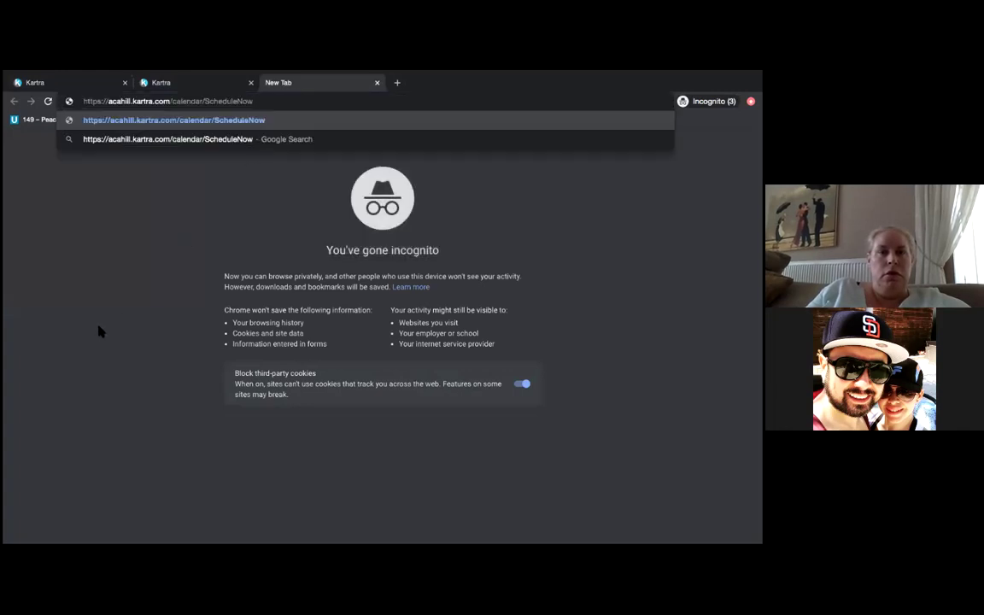
key("Return")
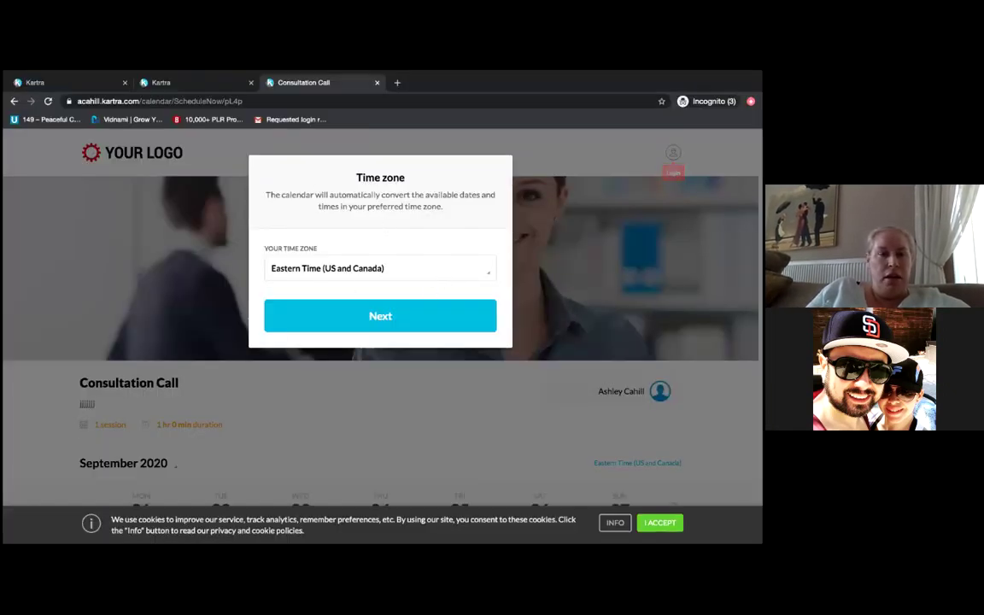
left_click(397, 321)
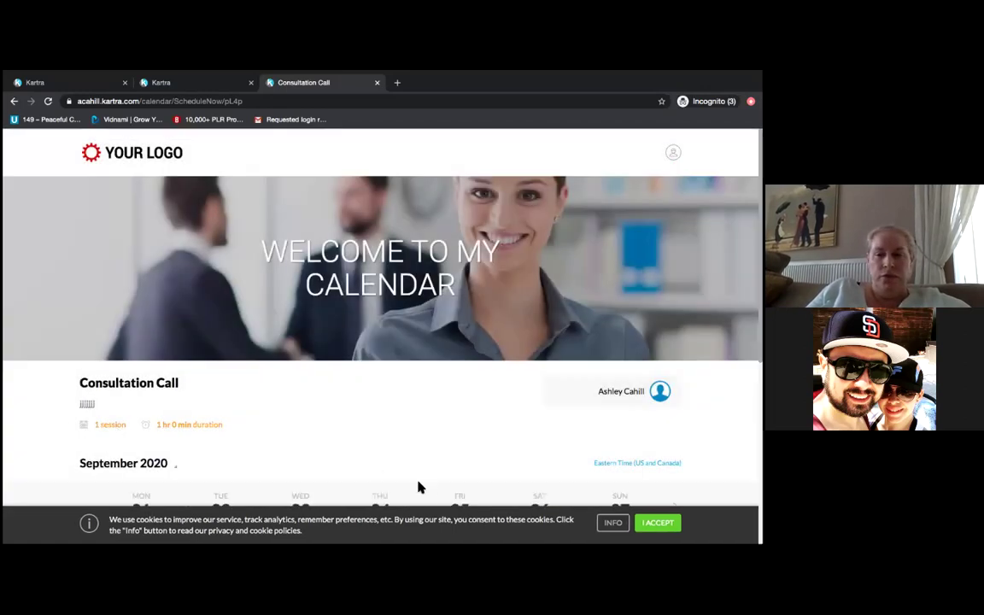
left_click(658, 522)
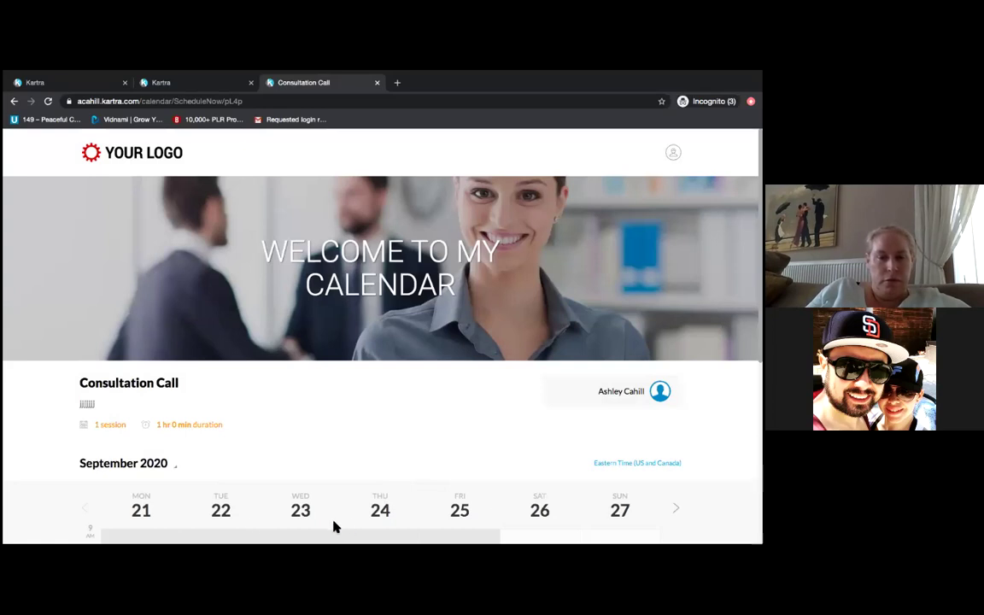
- Bookmark the Consultation Call booking page, check Integrations, and return to the confirmation page
scroll(22, 508, "down", 1)
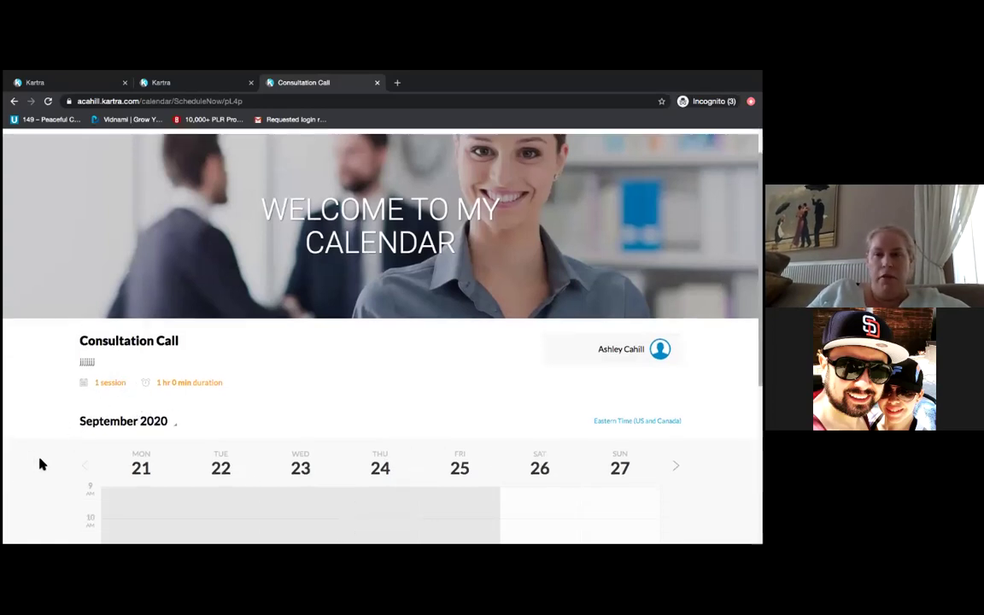
scroll(40, 464, "down", 3)
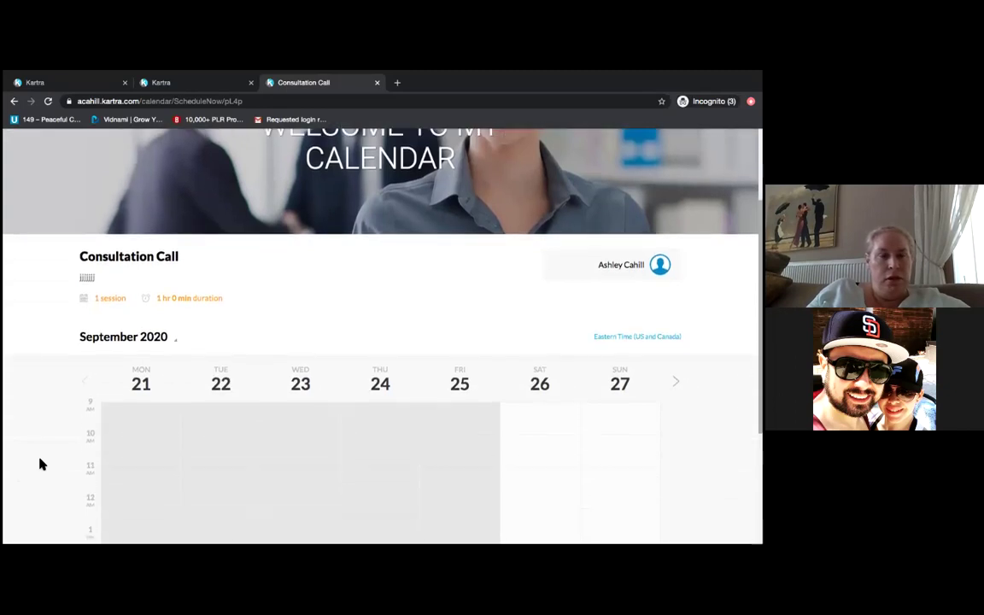
scroll(40, 464, "down", 2)
scroll(40, 463, "up", 1)
scroll(40, 463, "down", 2)
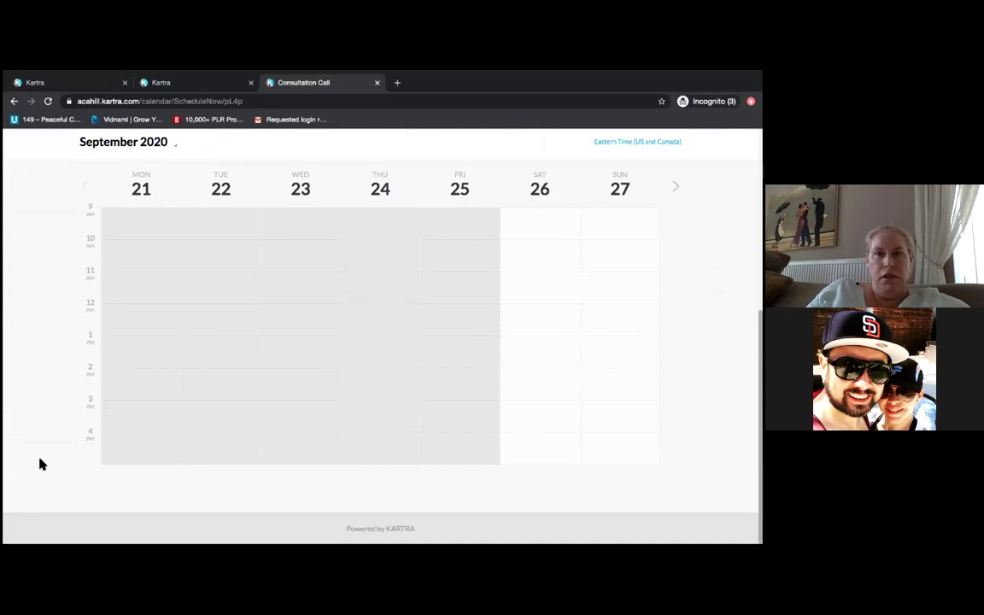
scroll(40, 463, "up", 6)
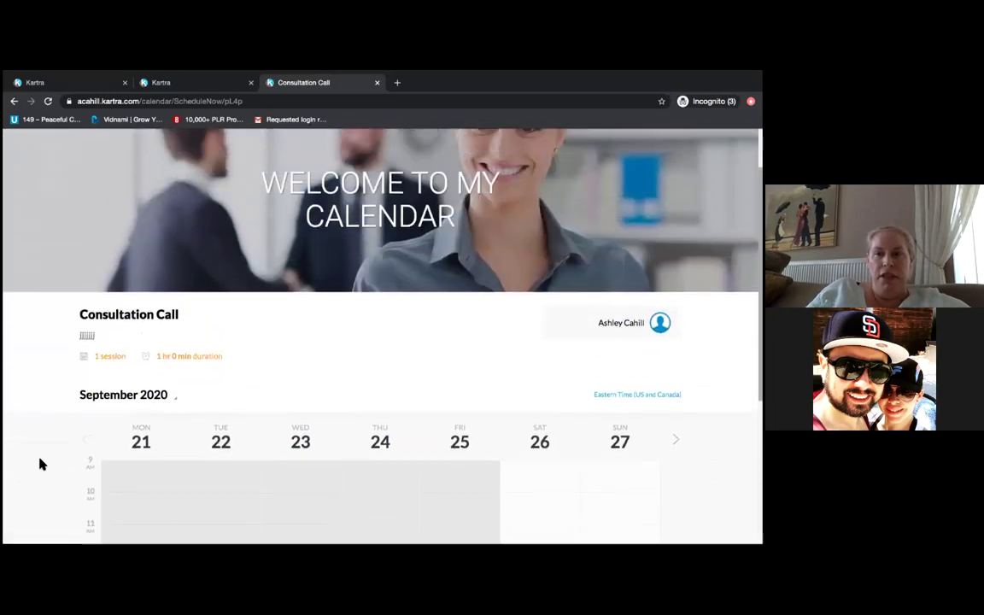
scroll(40, 464, "up", 1)
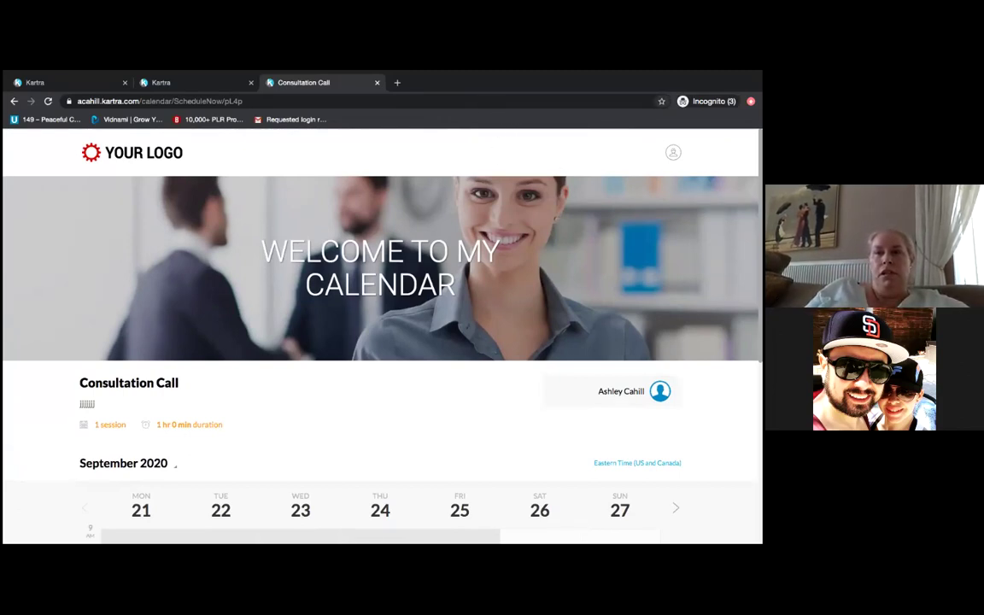
left_click(661, 101)
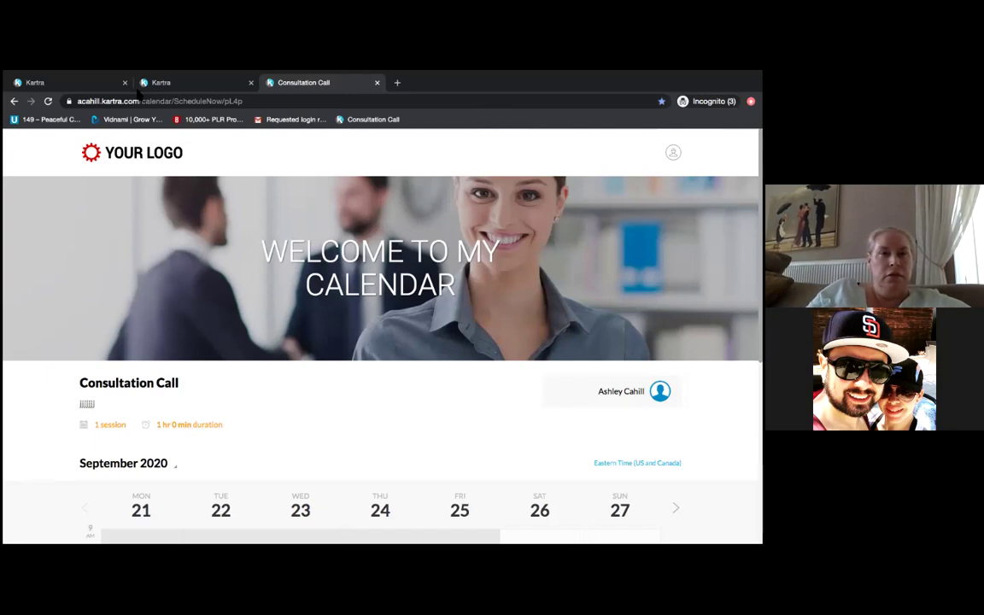
left_click(184, 83)
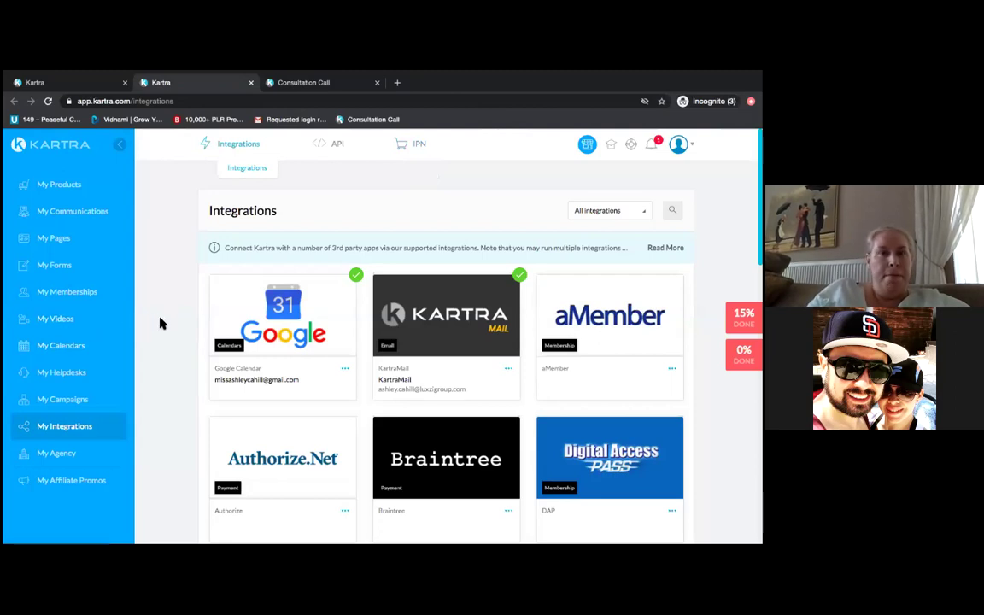
left_click(45, 78)
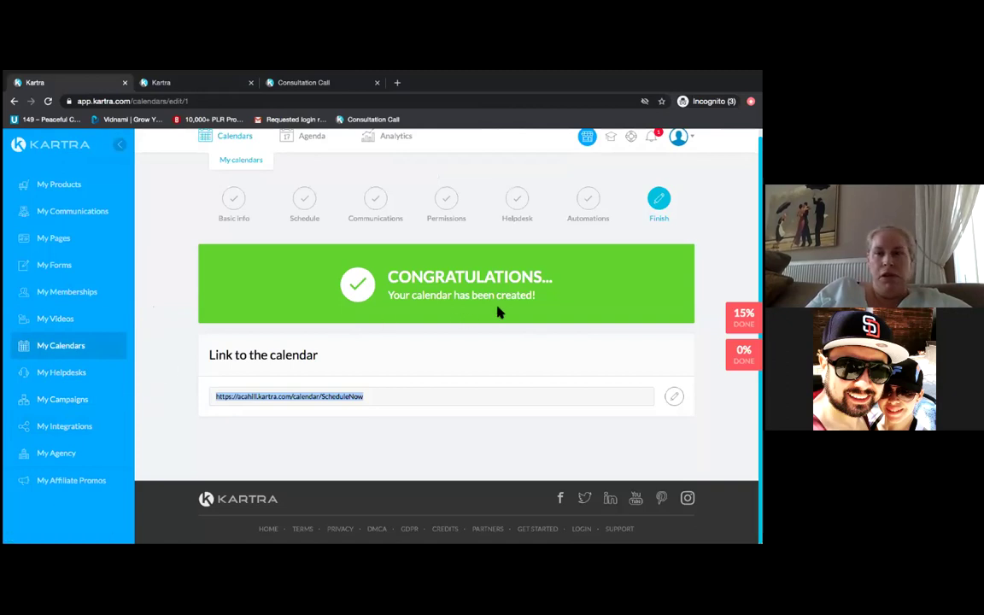
- Reopen the existing calendar from My Calendars and bring up its Google calendar sync setting
right_click(88, 345)
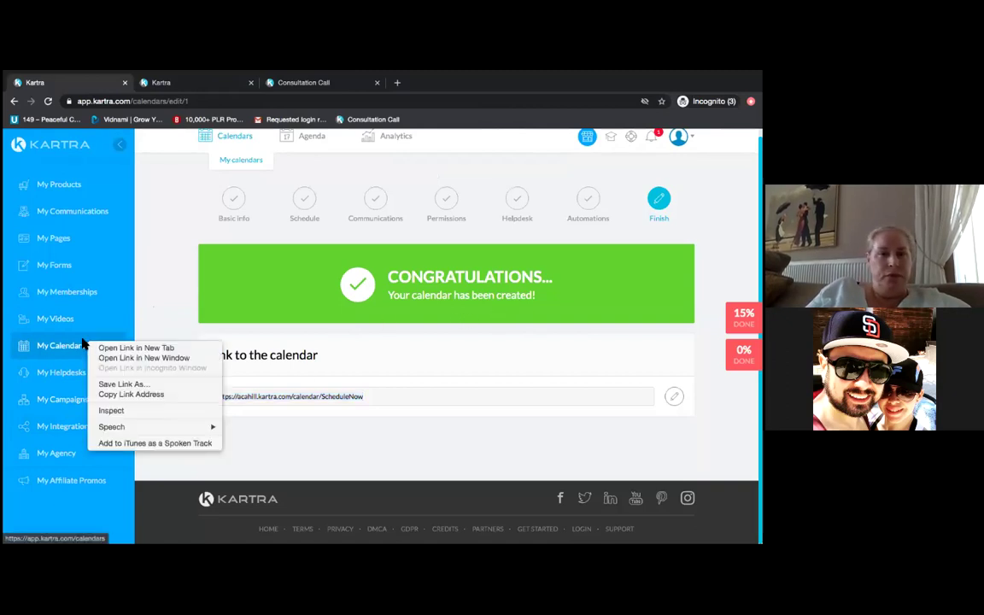
left_click(76, 348)
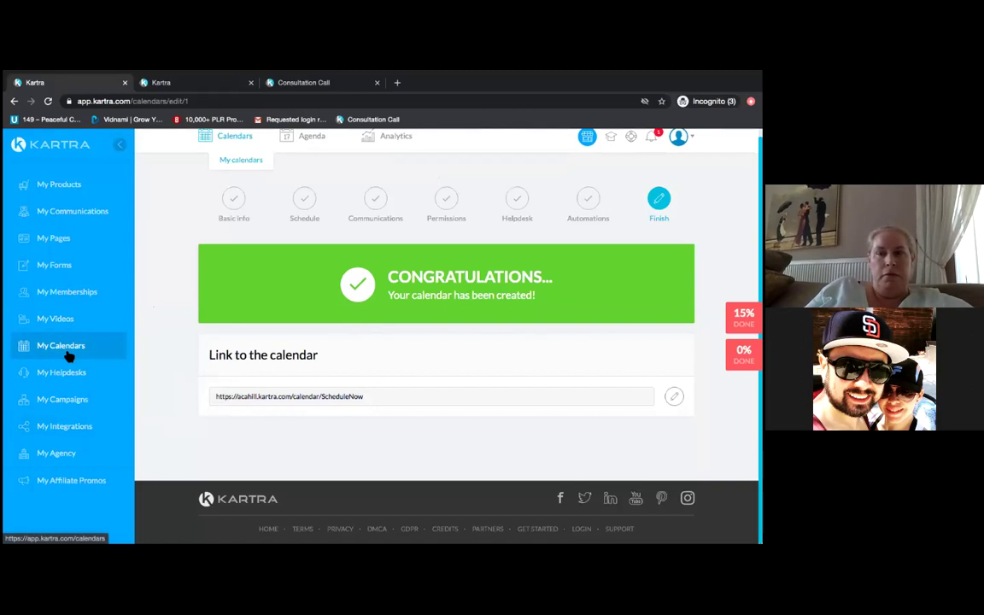
left_click(66, 354)
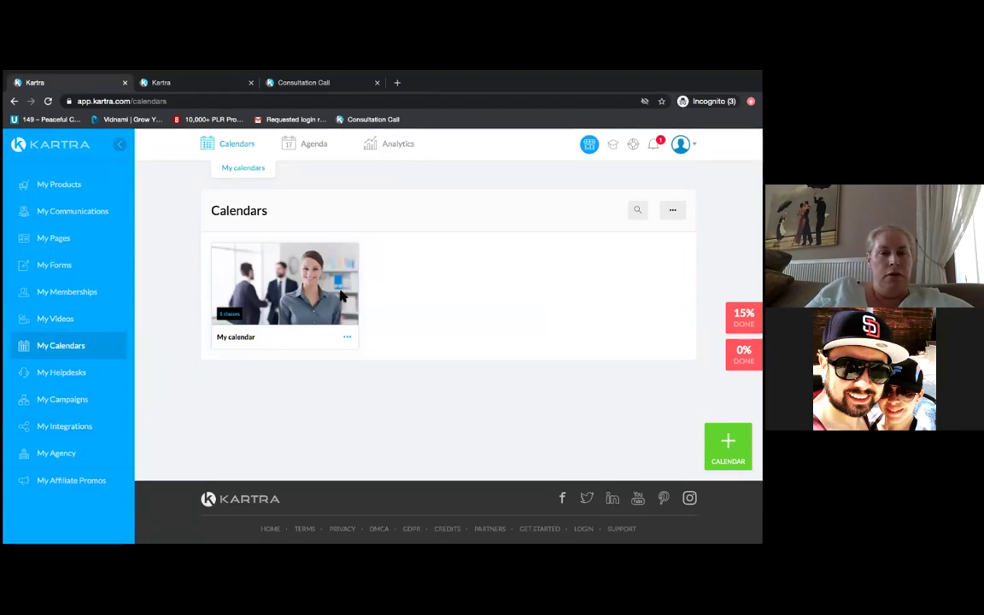
left_click(348, 340)
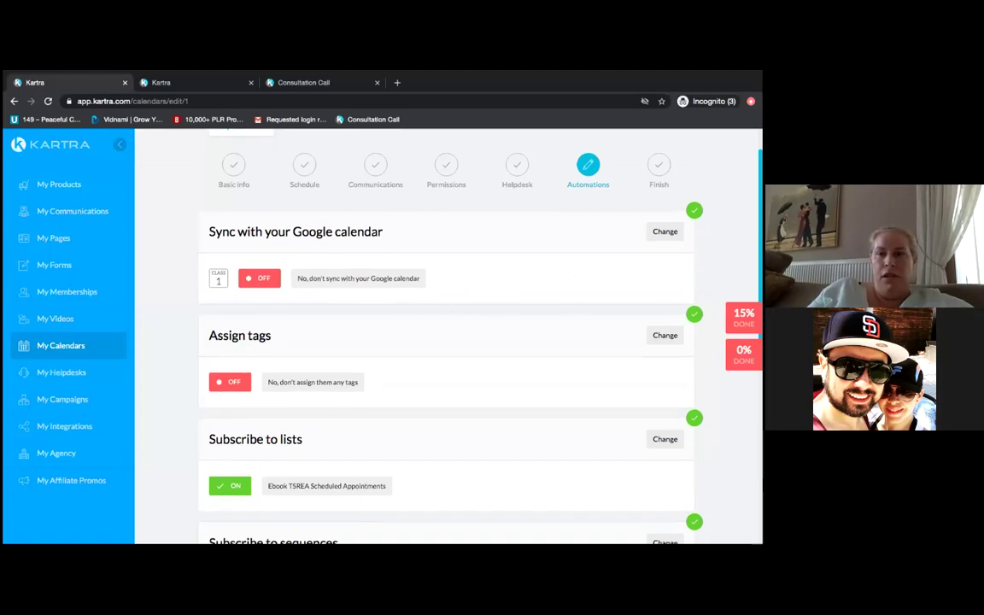
left_click(664, 232)
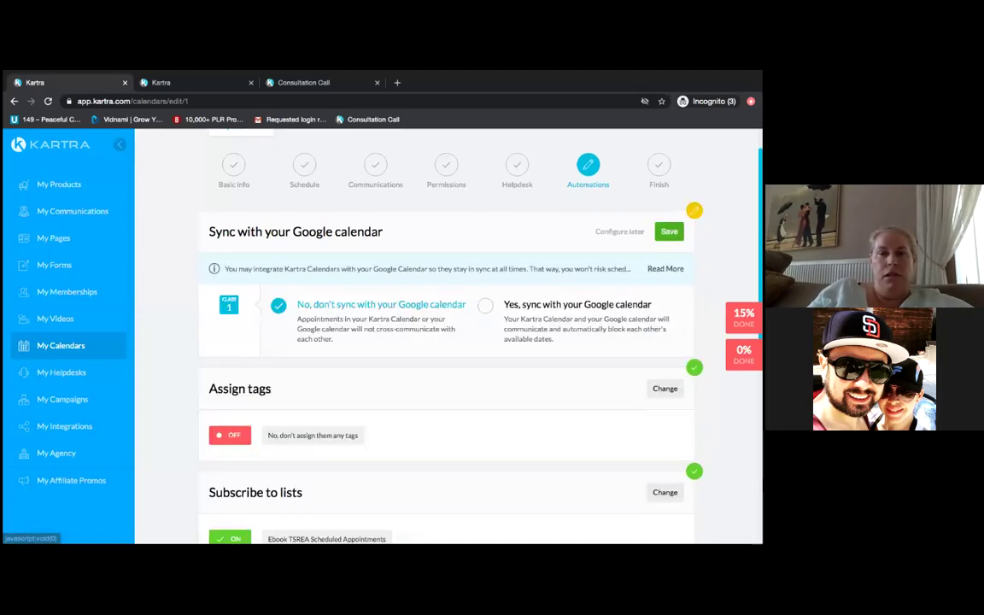
- Set Google calendar sync to Yes with the connected Google account and calendar, then save and finish
left_click(484, 305)
left_click(466, 394)
left_click(365, 429)
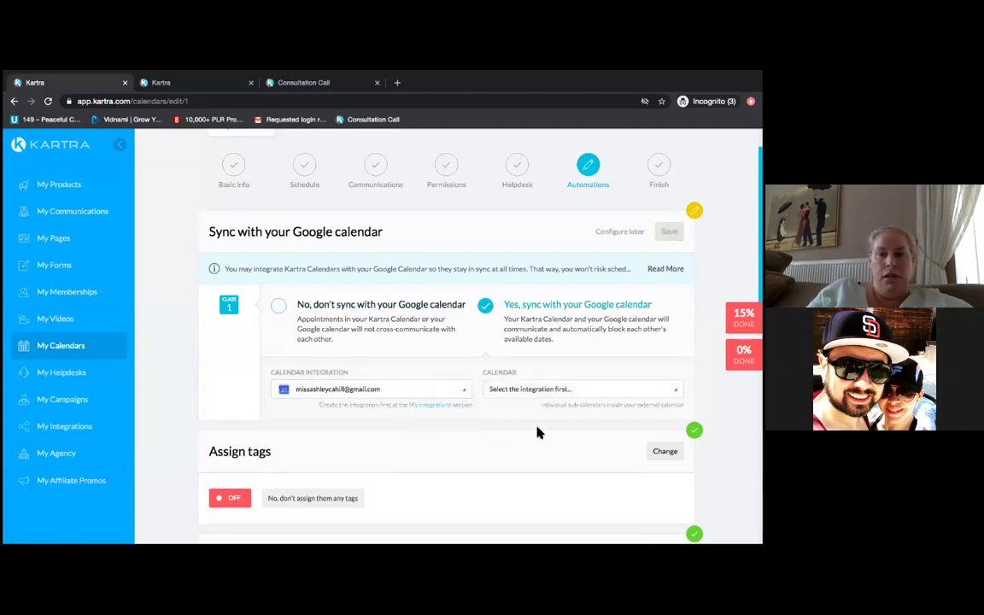
left_click(582, 388)
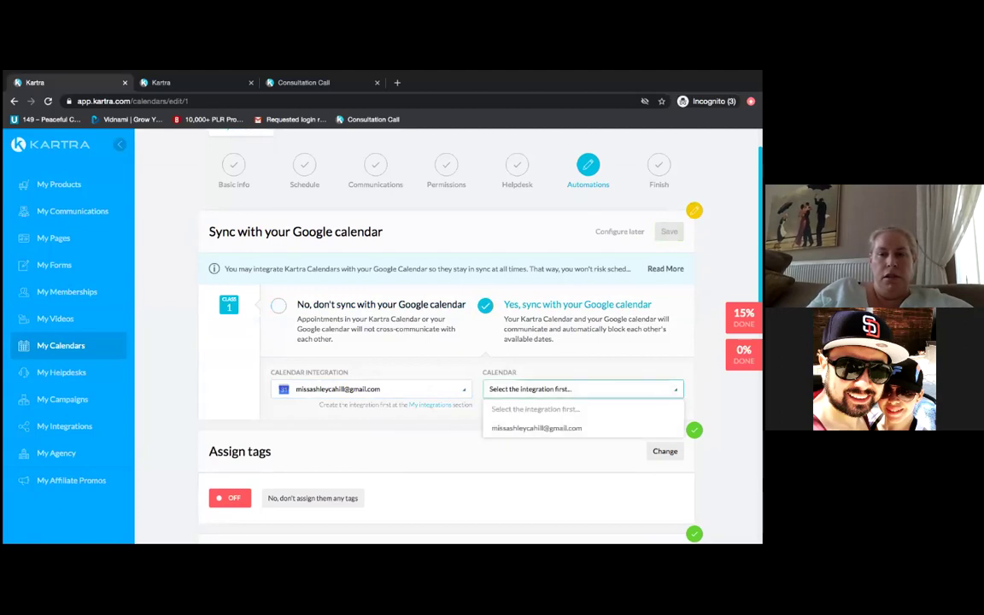
left_click(570, 429)
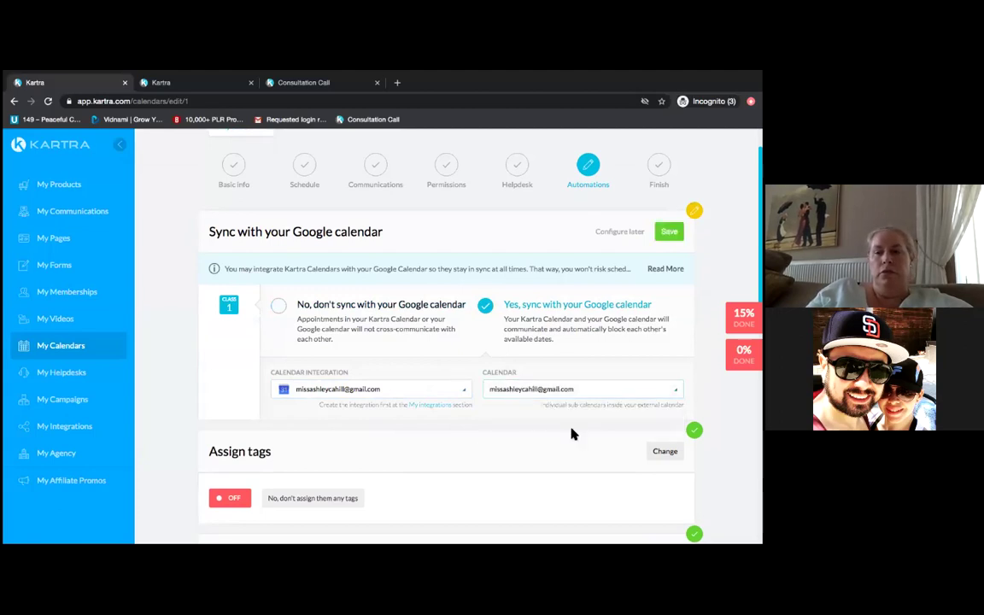
left_click(669, 231)
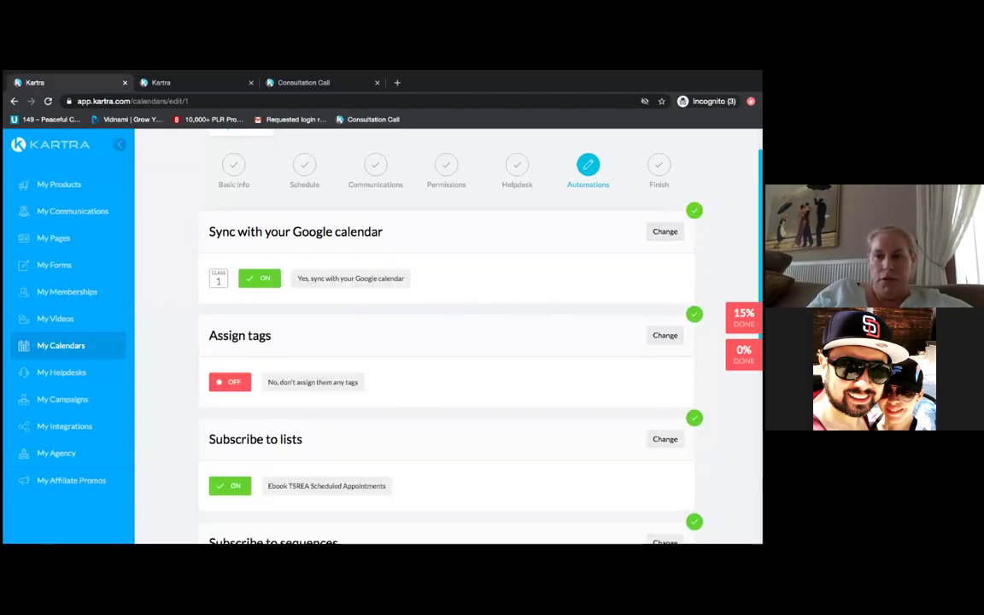
scroll(447, 342, "down", 5)
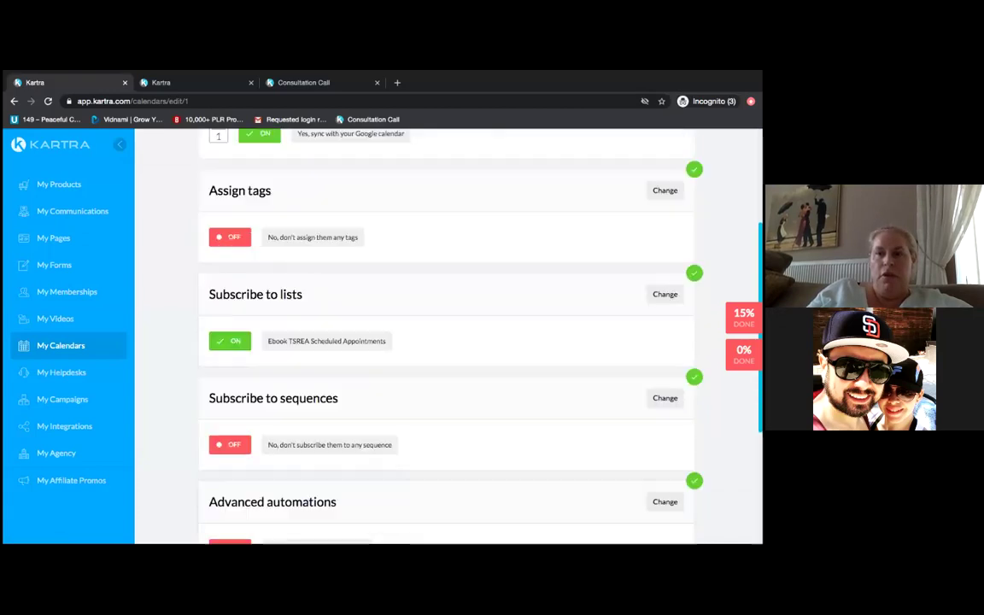
left_click(507, 398)
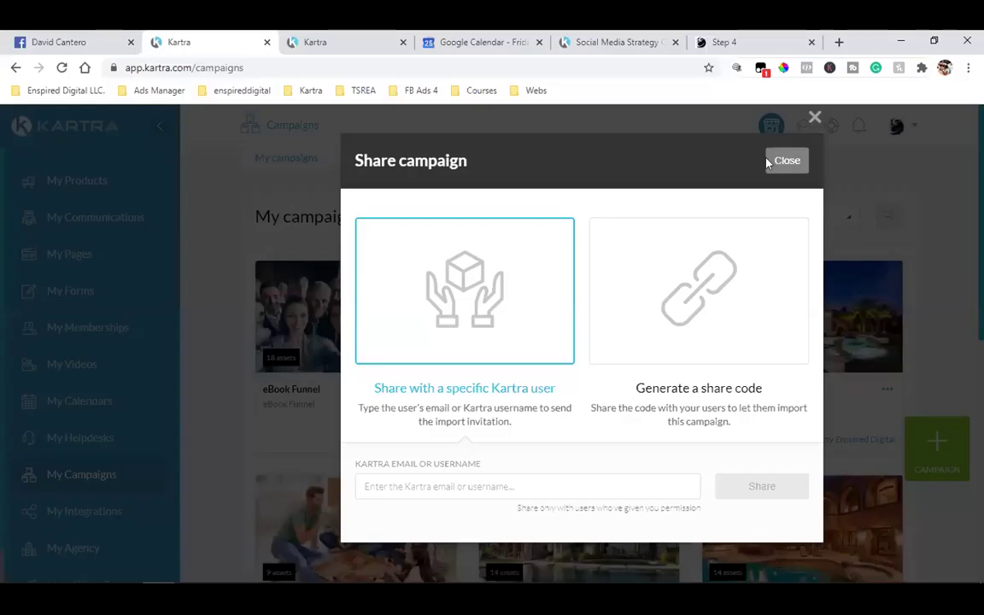
- Go to the bookmarked Kartra Weekly Q&A page and start registering
left_click(785, 161)
left_click(724, 42)
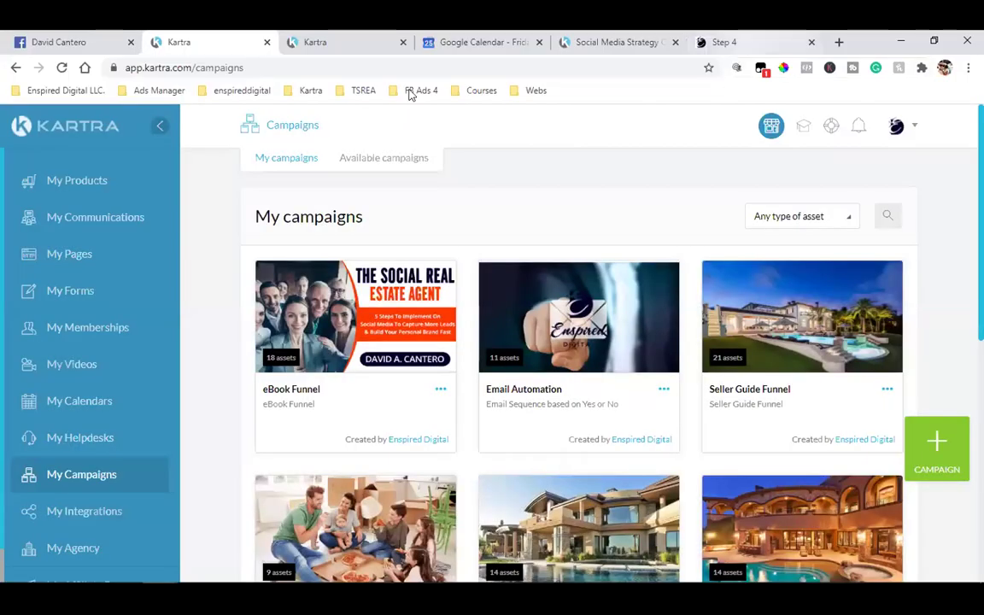
left_click(363, 90)
mouse_move(310, 90)
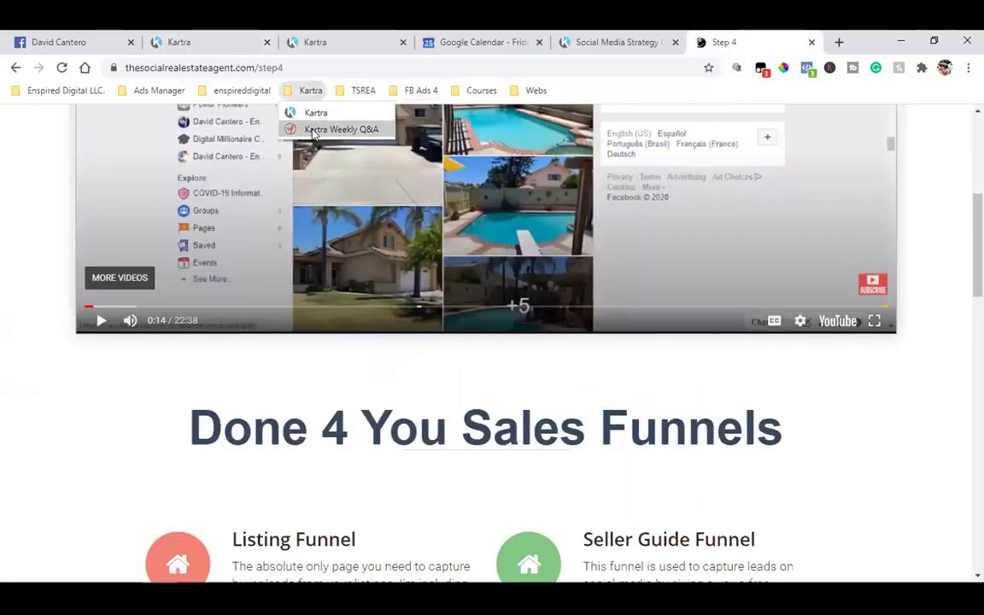
left_click(341, 127)
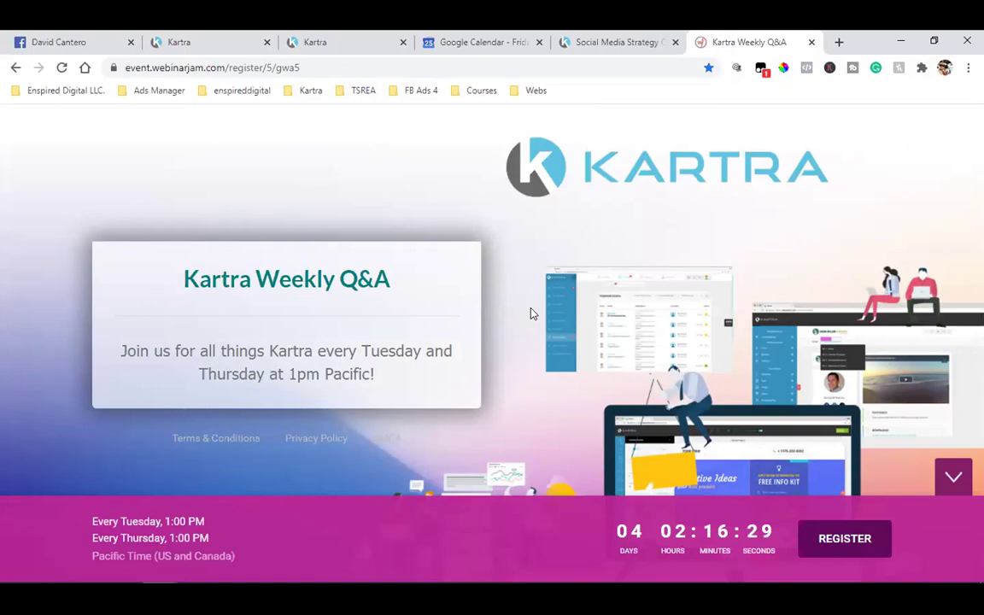
left_click(818, 529)
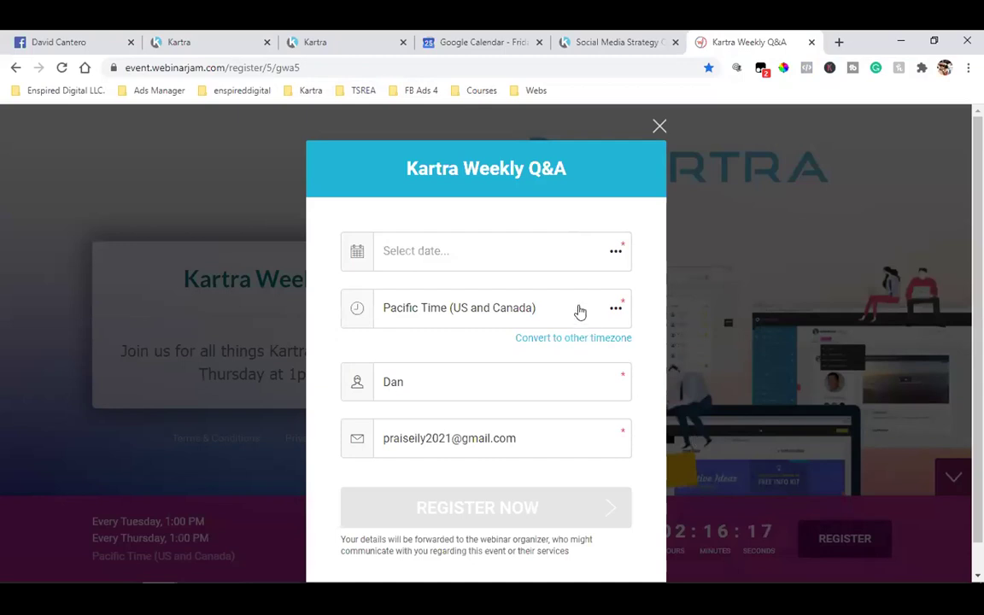
- Choose the Every Tuesday, 1:00 PM session and enter the registrant's first name and e-mail
left_click(415, 263)
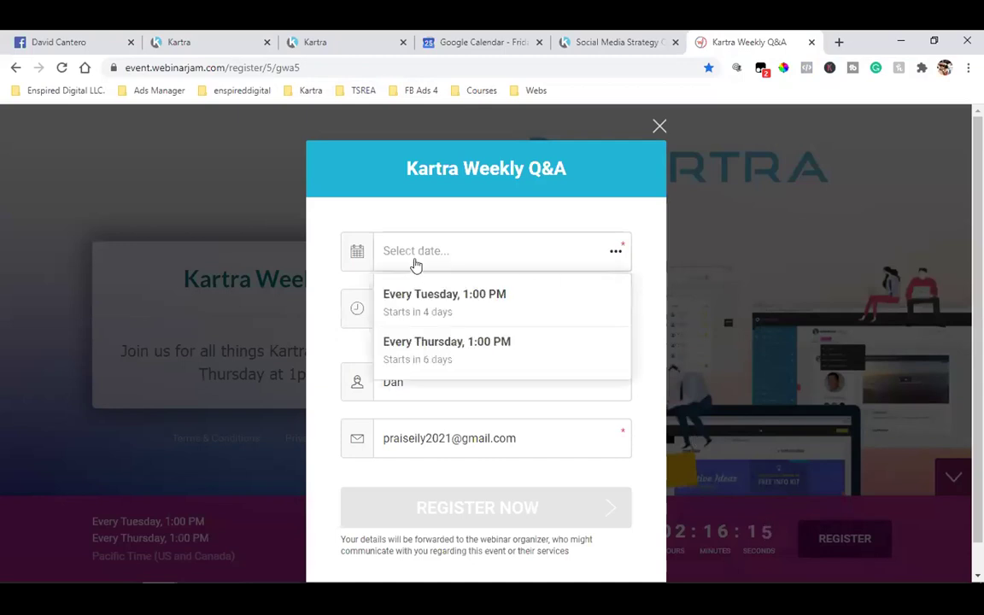
left_click(435, 312)
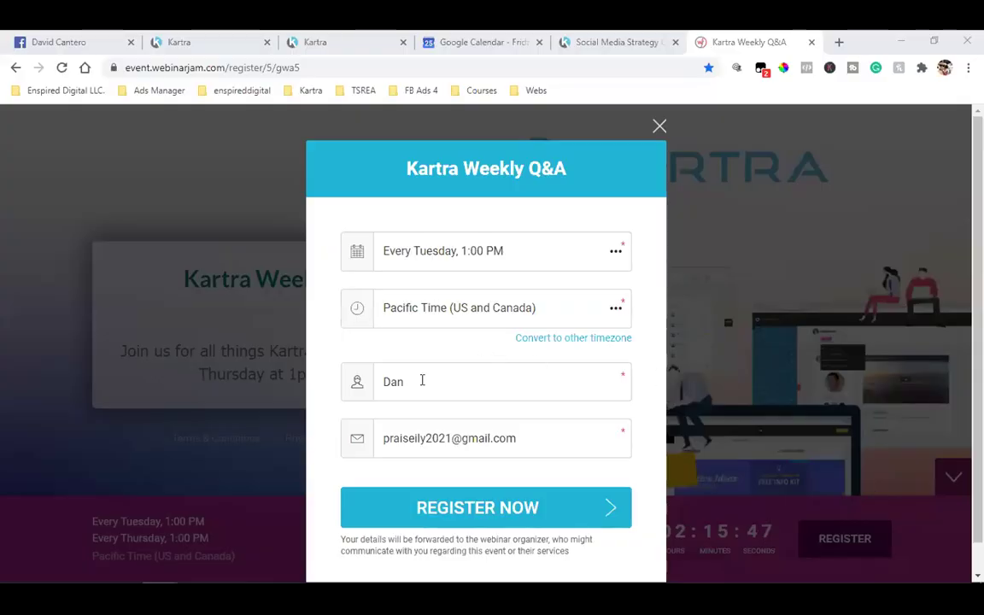
double_click(407, 395)
type("Ashley")
key("Tab")
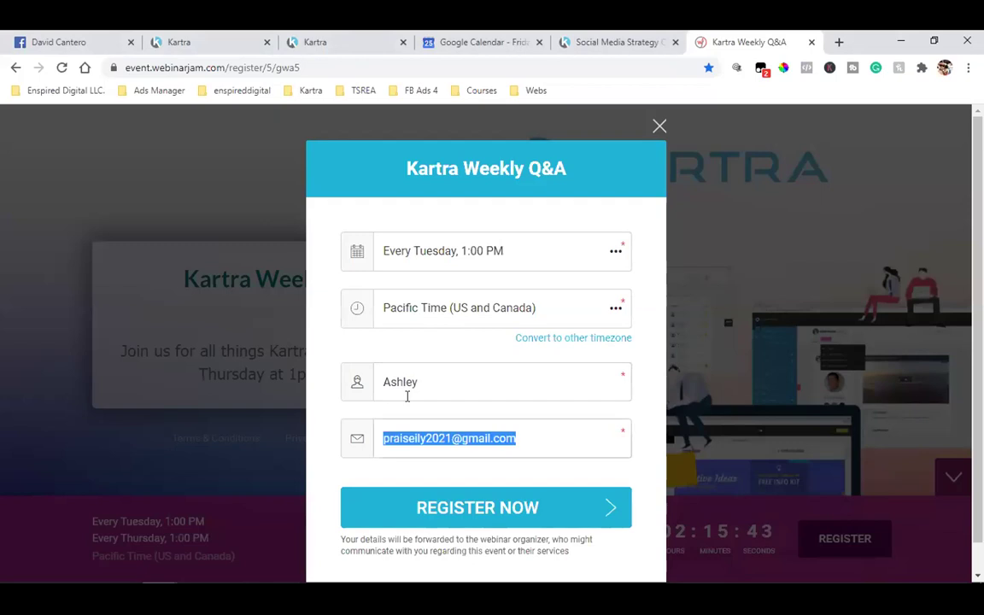
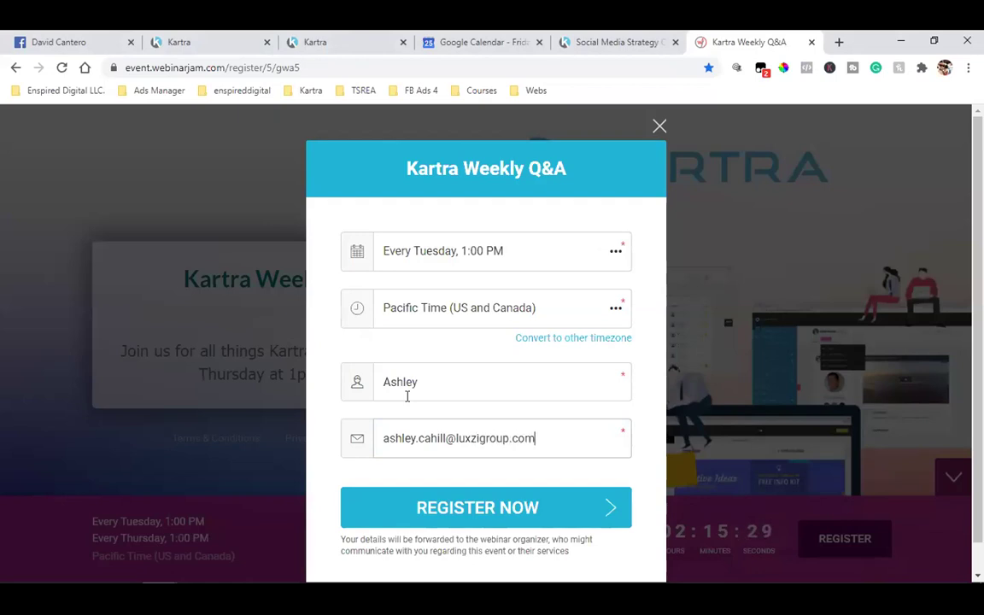
- Submit the Kartra Weekly Q&A registration and switch to the Kartra Lists tab
left_click(425, 507)
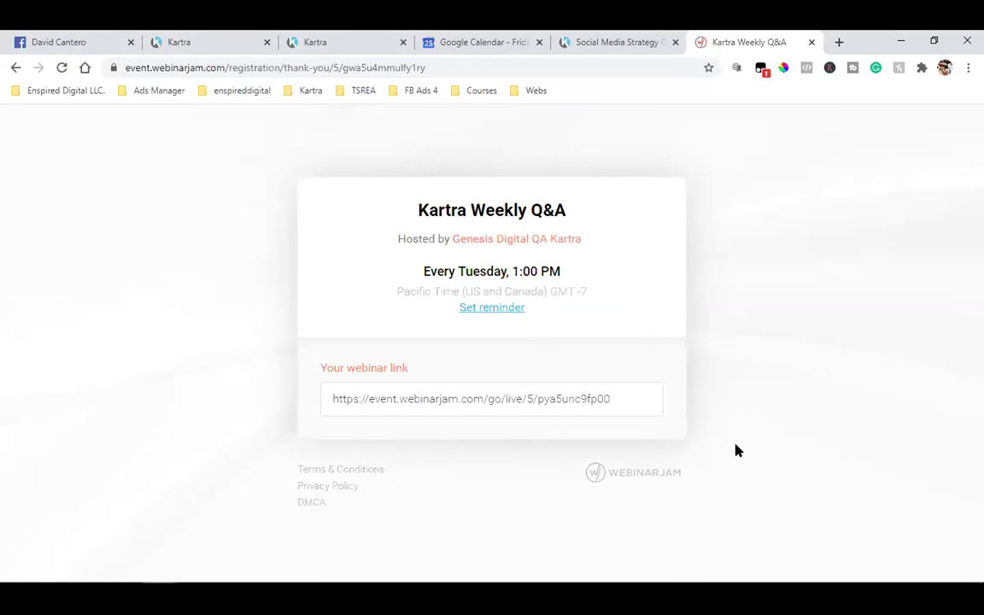
left_click(325, 39)
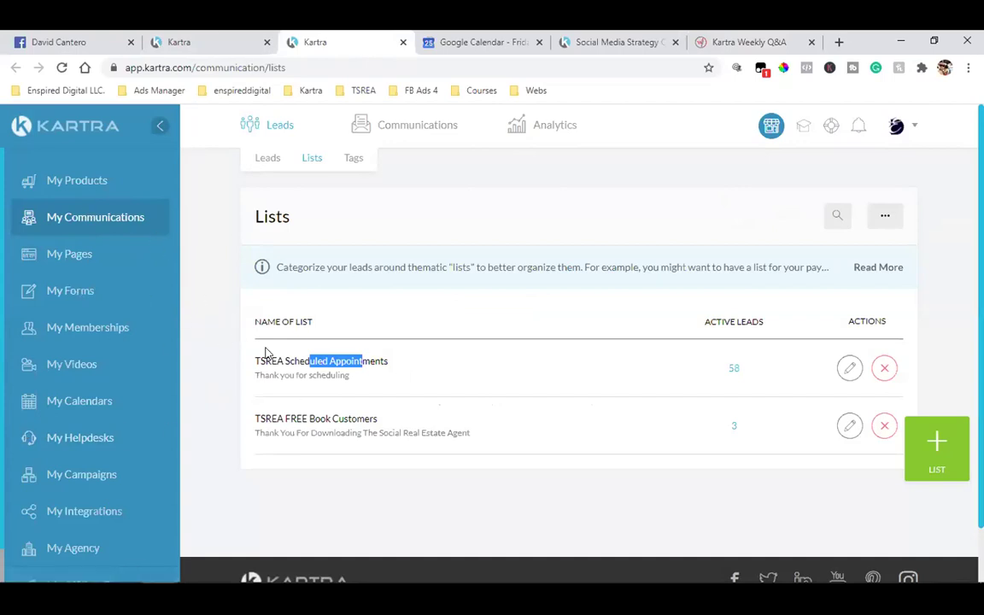
- Clear the stray list-name highlight and close the Kartra Weekly Q&A tab
left_click(393, 293)
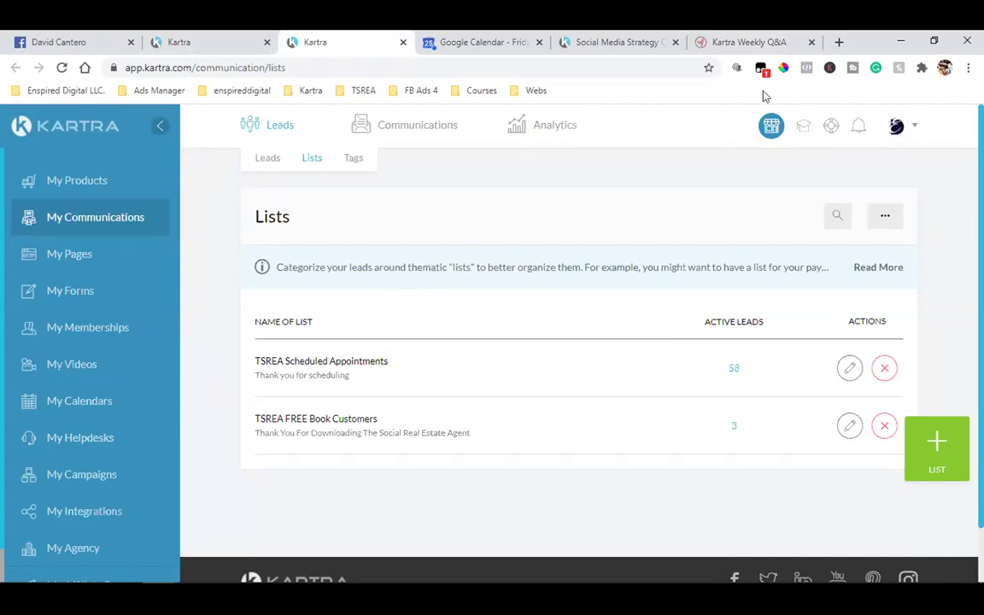
left_click(812, 41)
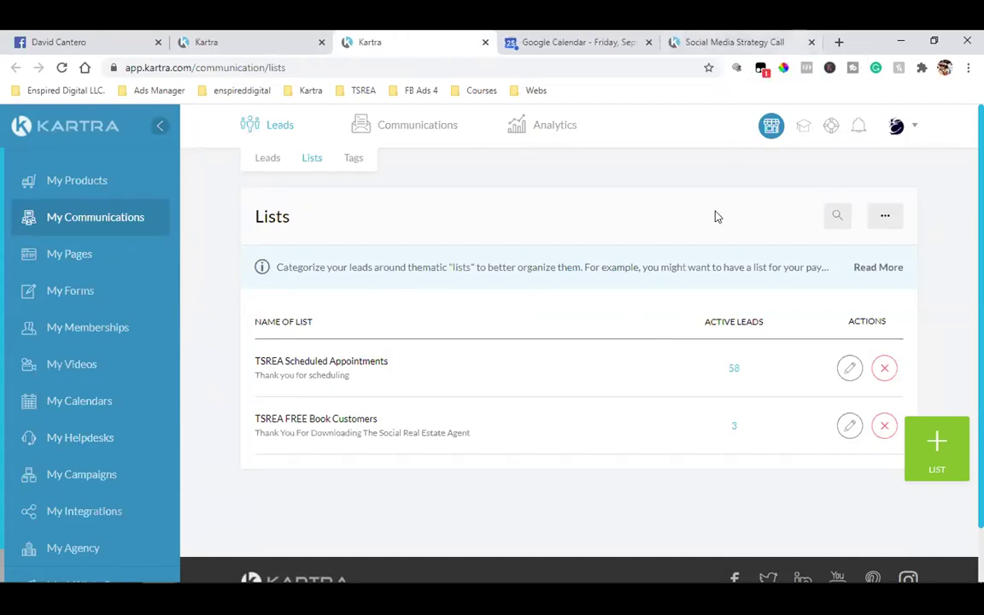